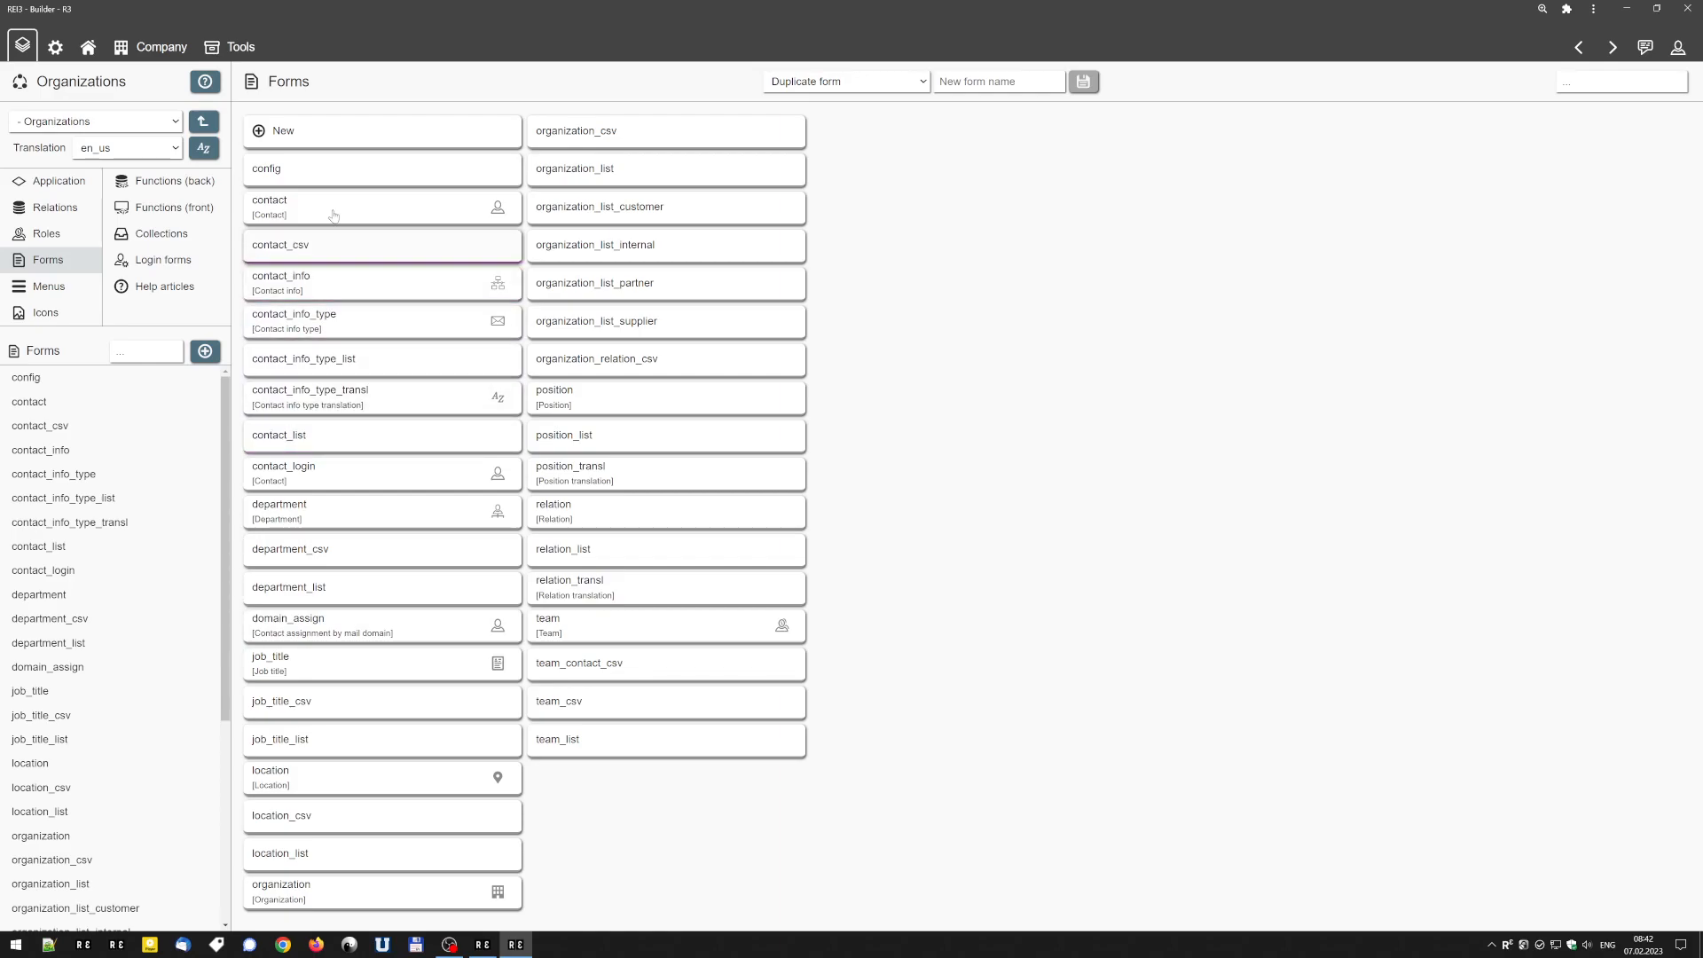
Create a new form named my_form1 and open it for editing.
{"action": "left_click", "coordinate": [381, 135]}
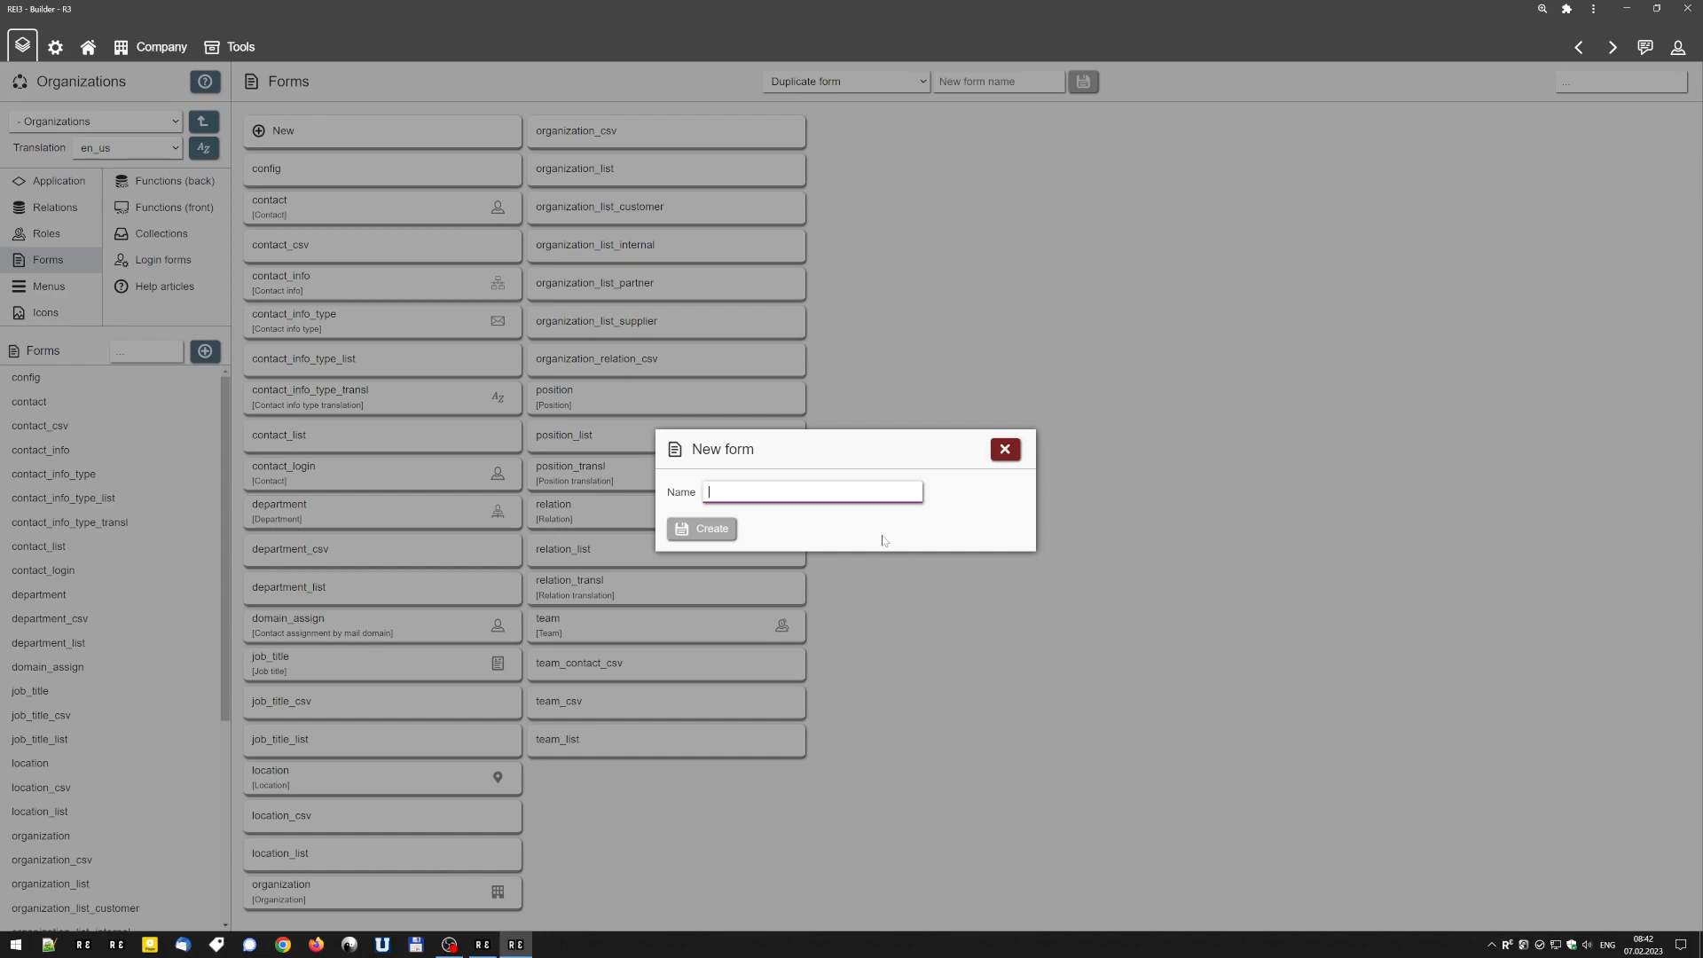
{"action": "type", "text": "my_form1"}
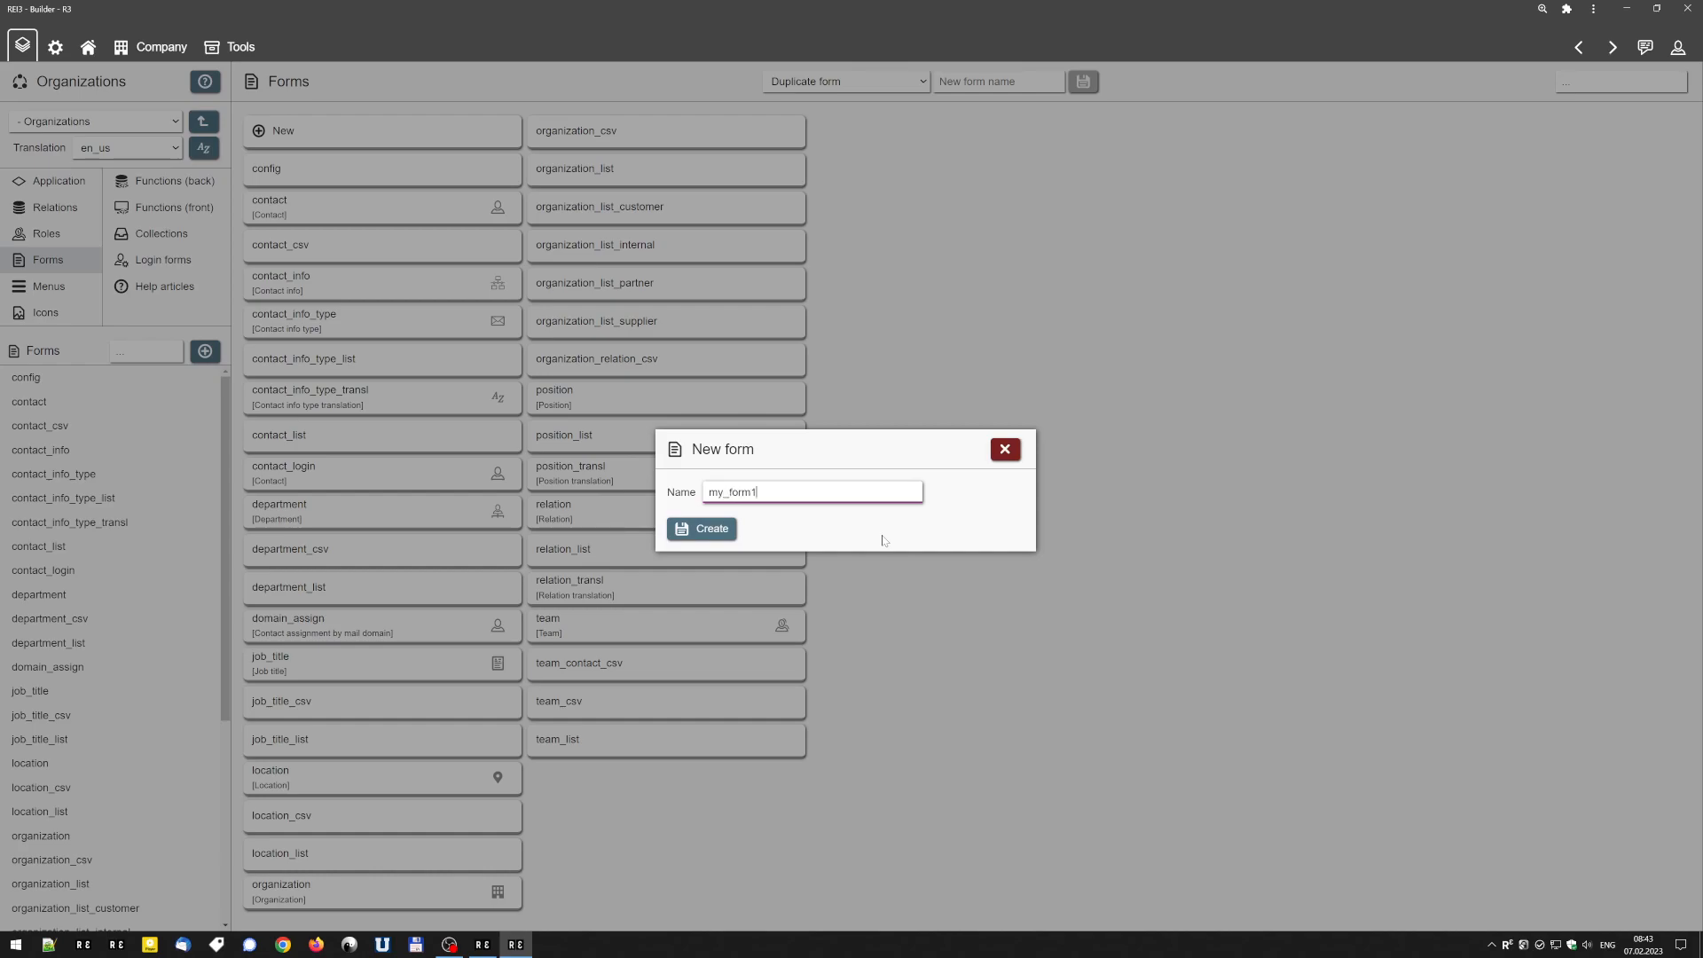
{"action": "left_click", "coordinate": [701, 528]}
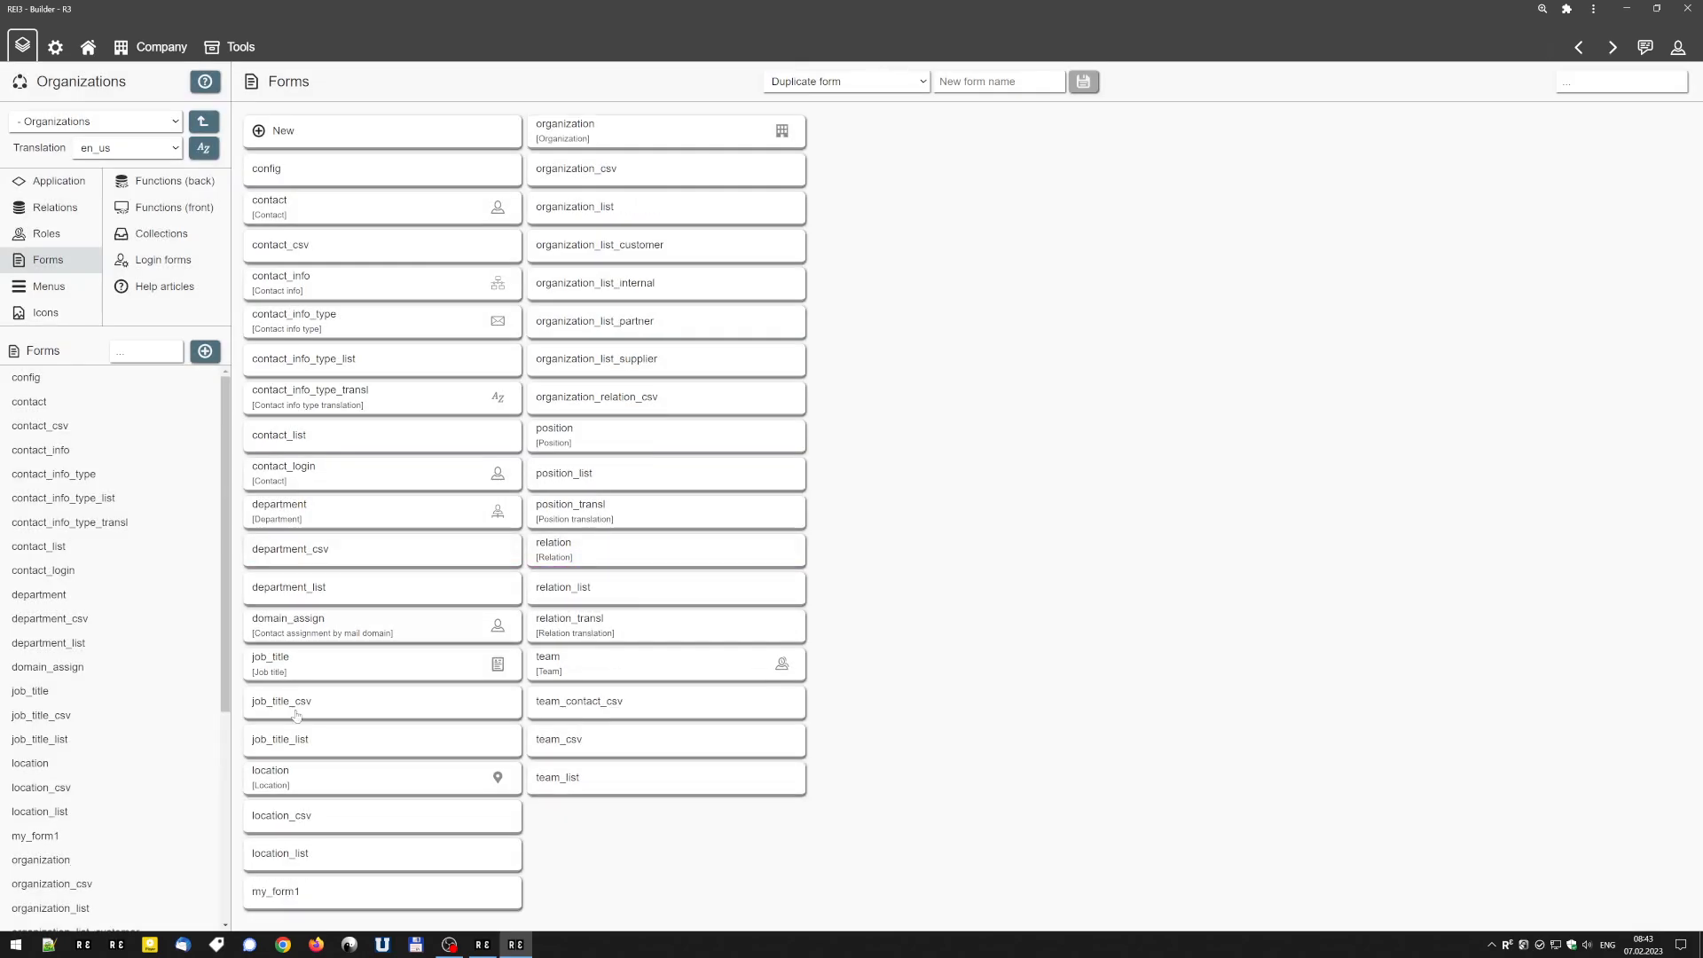
{"action": "left_click", "coordinate": [301, 898]}
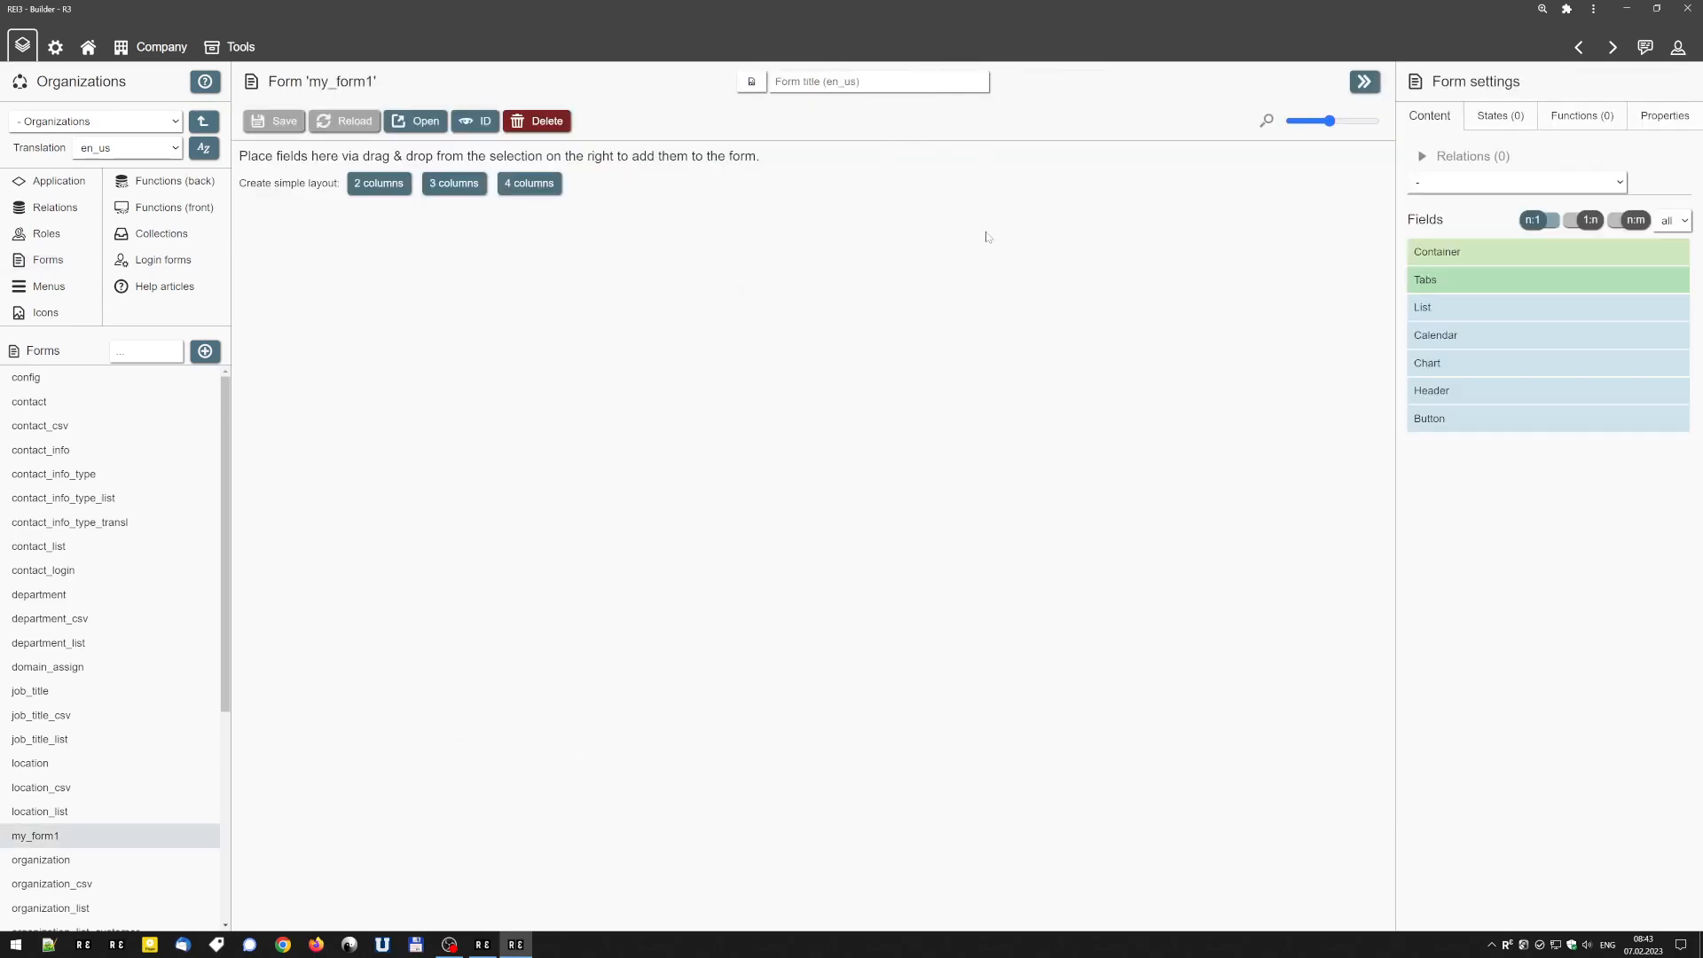
Enter "My form 1" as the form's title in the en_us translation.
{"action": "left_click", "coordinate": [845, 83]}
{"action": "left_click", "coordinate": [131, 148]}
{"action": "left_click", "coordinate": [124, 165]}
{"action": "left_click", "coordinate": [131, 146]}
{"action": "left_click", "coordinate": [125, 178]}
{"action": "left_click", "coordinate": [873, 82]}
{"action": "type", "text": "My f"}
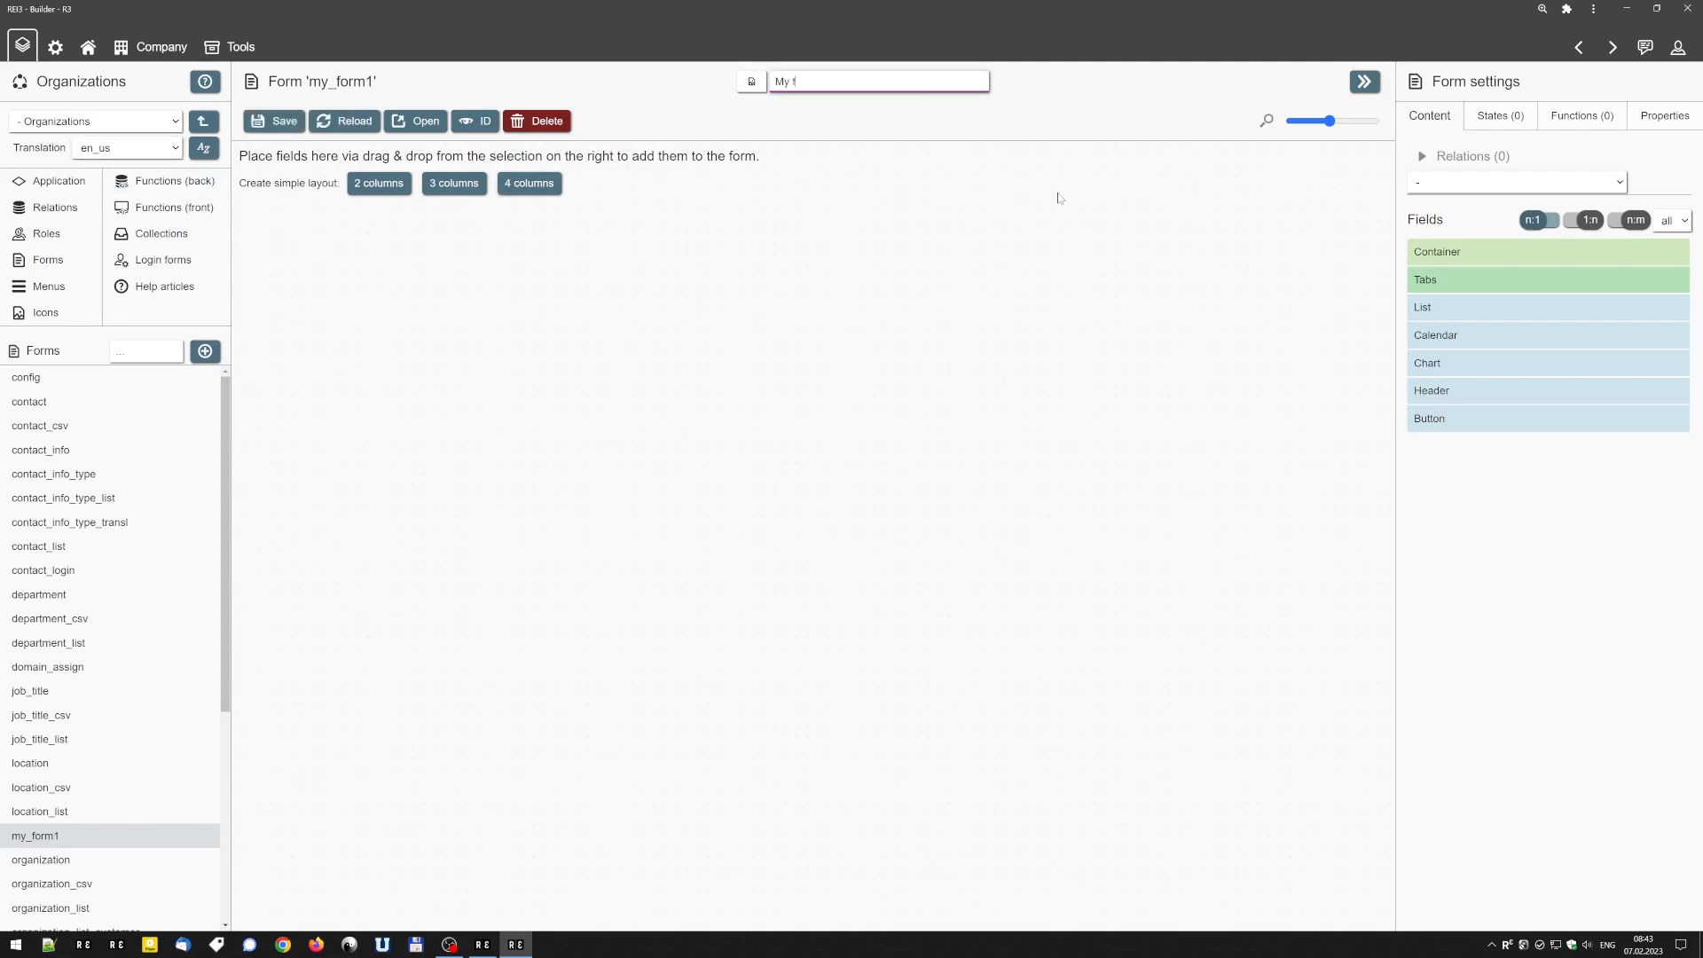
{"action": "type", "text": "orm 1"}
Enter "Mein Formular 1" as the form's title in the de_de translation and save the form.
{"action": "key", "text": "ctrl+q"}
{"action": "type", "text": "Mein Formularar 1"}
{"action": "key", "text": "ctrl+s"}
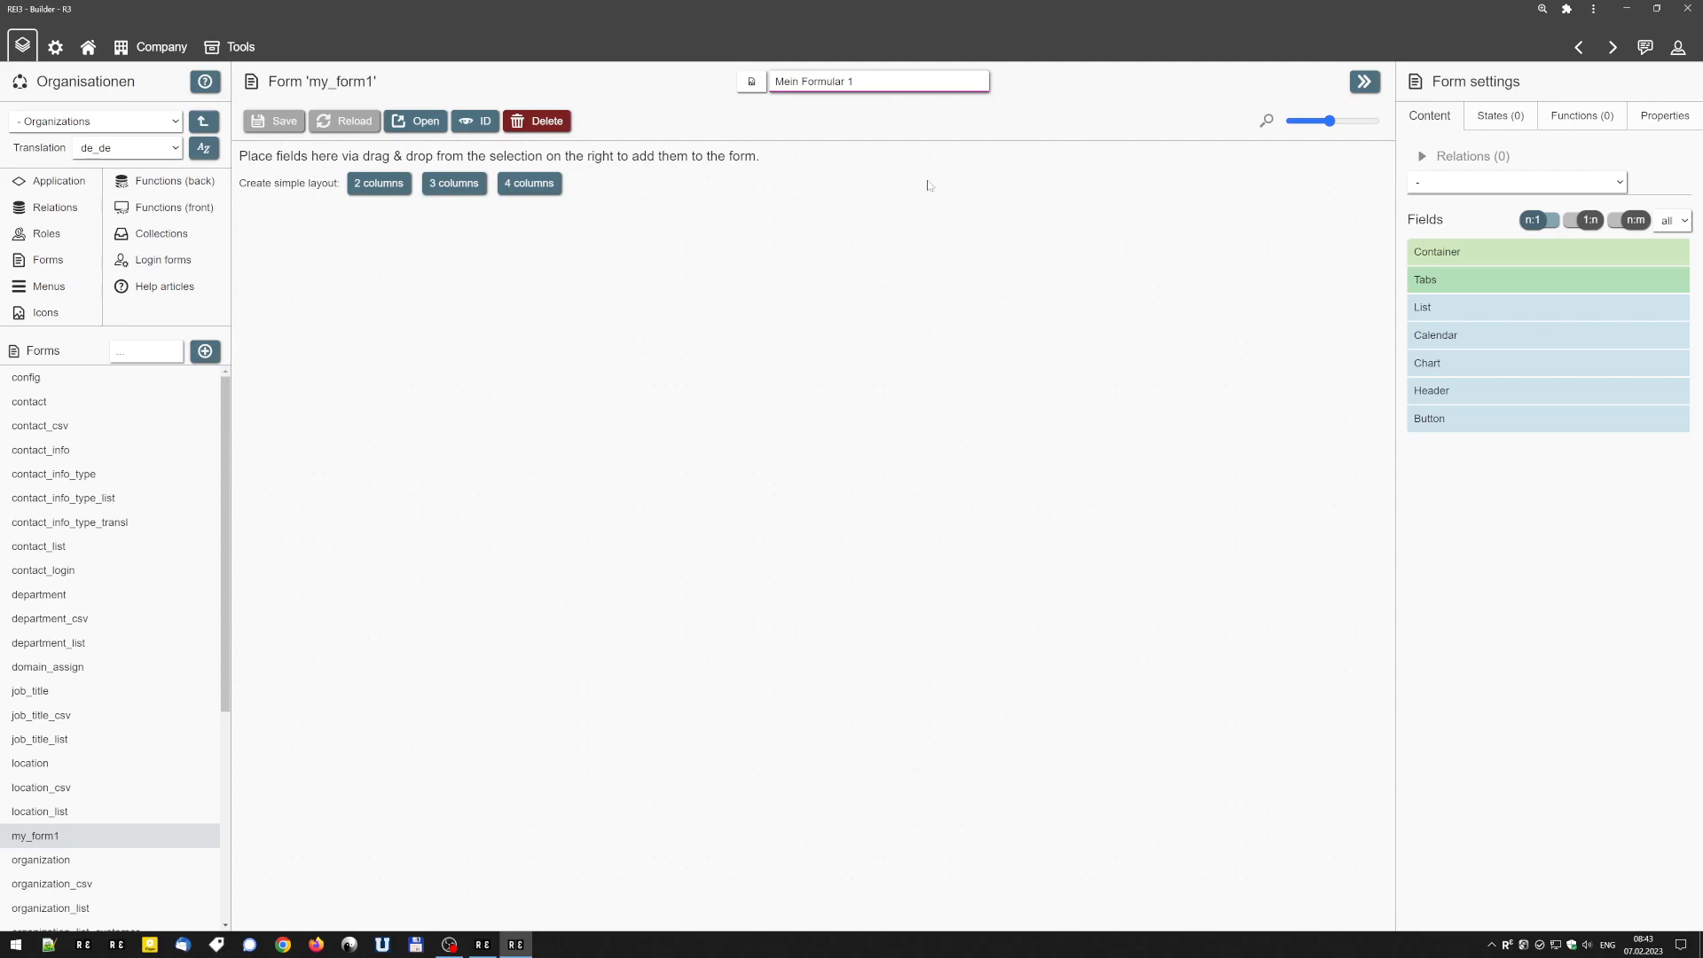
Clear the German form title and discard that change by reloading the form.
{"action": "key", "text": "BackSpace"}
{"action": "key", "text": "BackSpace"}
{"action": "key", "text": "BackSpace"}
{"action": "key", "text": "BackSpace"}
{"action": "key", "text": "BackSpace"}
{"action": "key", "text": "BackSpace"}
{"action": "key", "text": "BackSpace"}
{"action": "key", "text": "BackSpace"}
{"action": "key", "text": "BackSpace"}
{"action": "key", "text": "BackSpace"}
{"action": "key", "text": "BackSpace"}
{"action": "key", "text": "BackSpace"}
{"action": "key", "text": "BackSpace"}
{"action": "key", "text": "BackSpace"}
{"action": "key", "text": "BackSpace"}
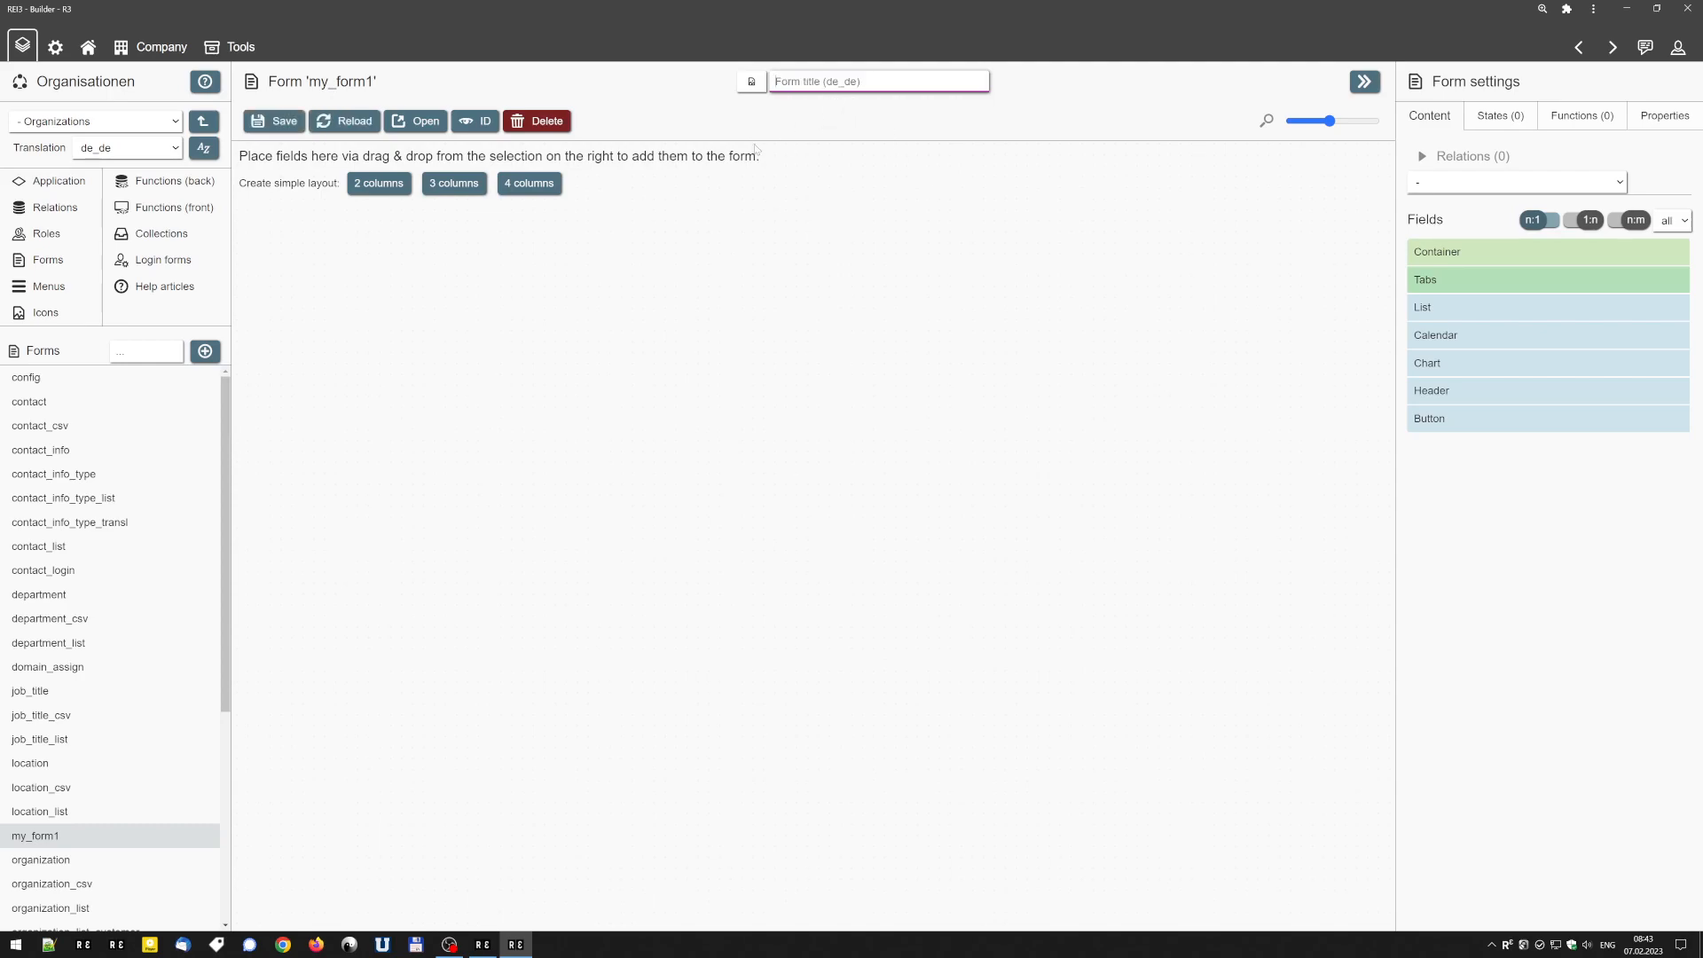
{"action": "left_click", "coordinate": [344, 124]}
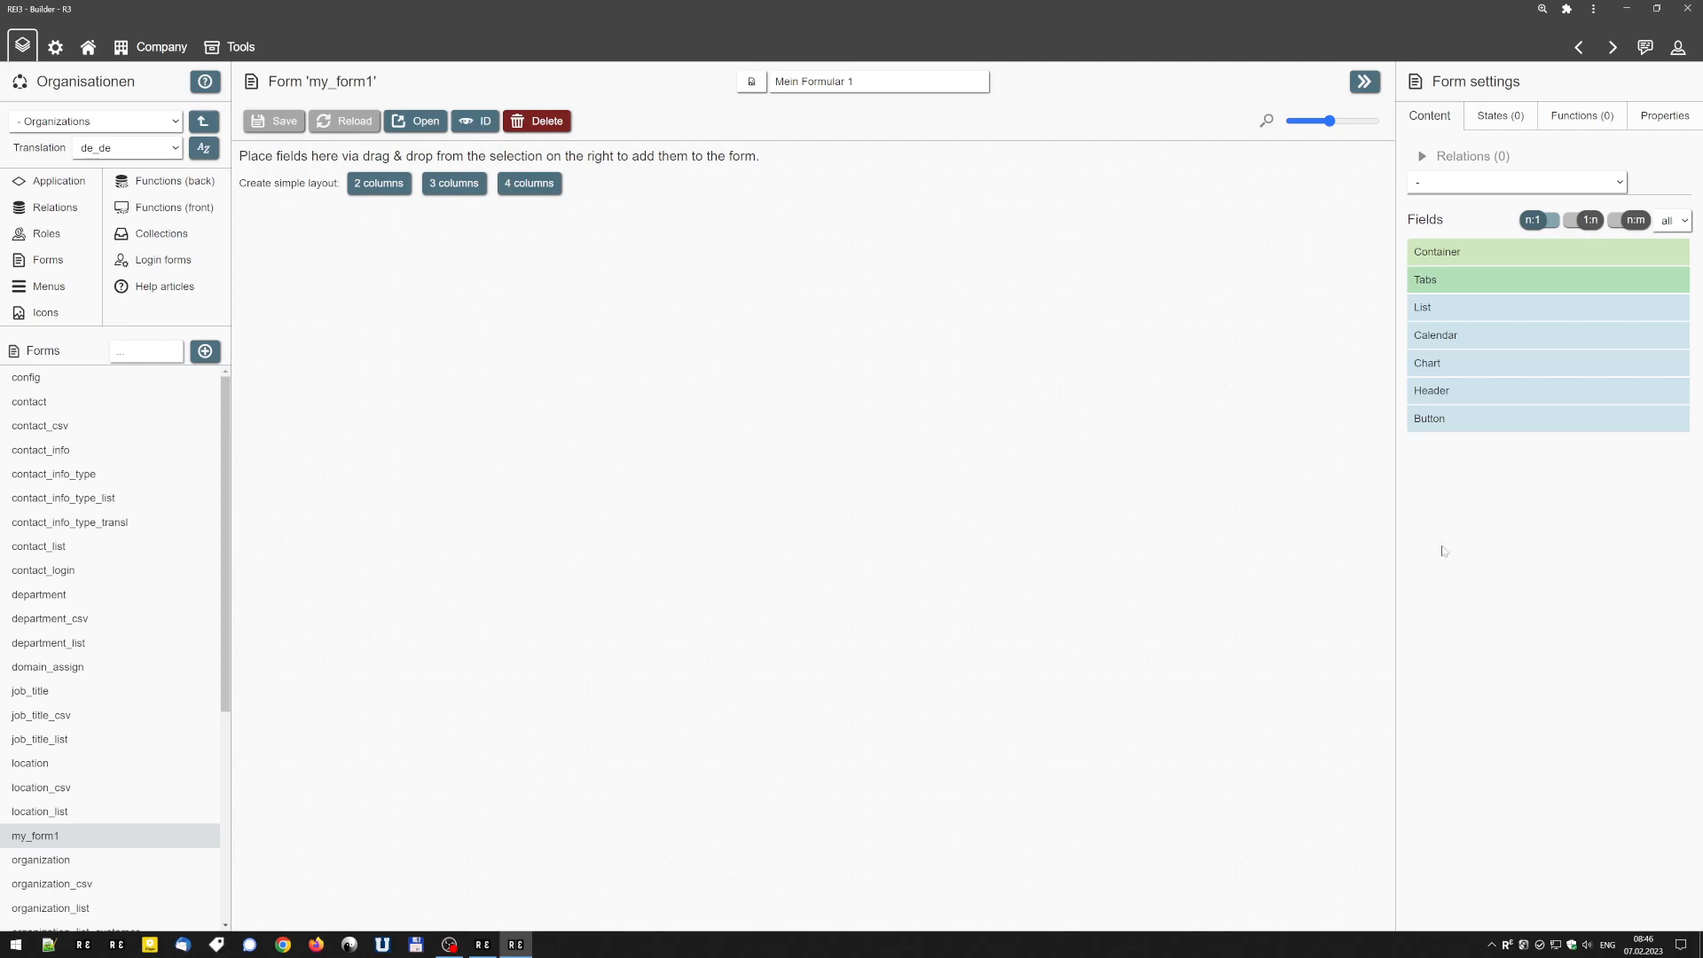
Set the contact relation as the form's base relation.
{"action": "left_click", "coordinate": [1509, 183]}
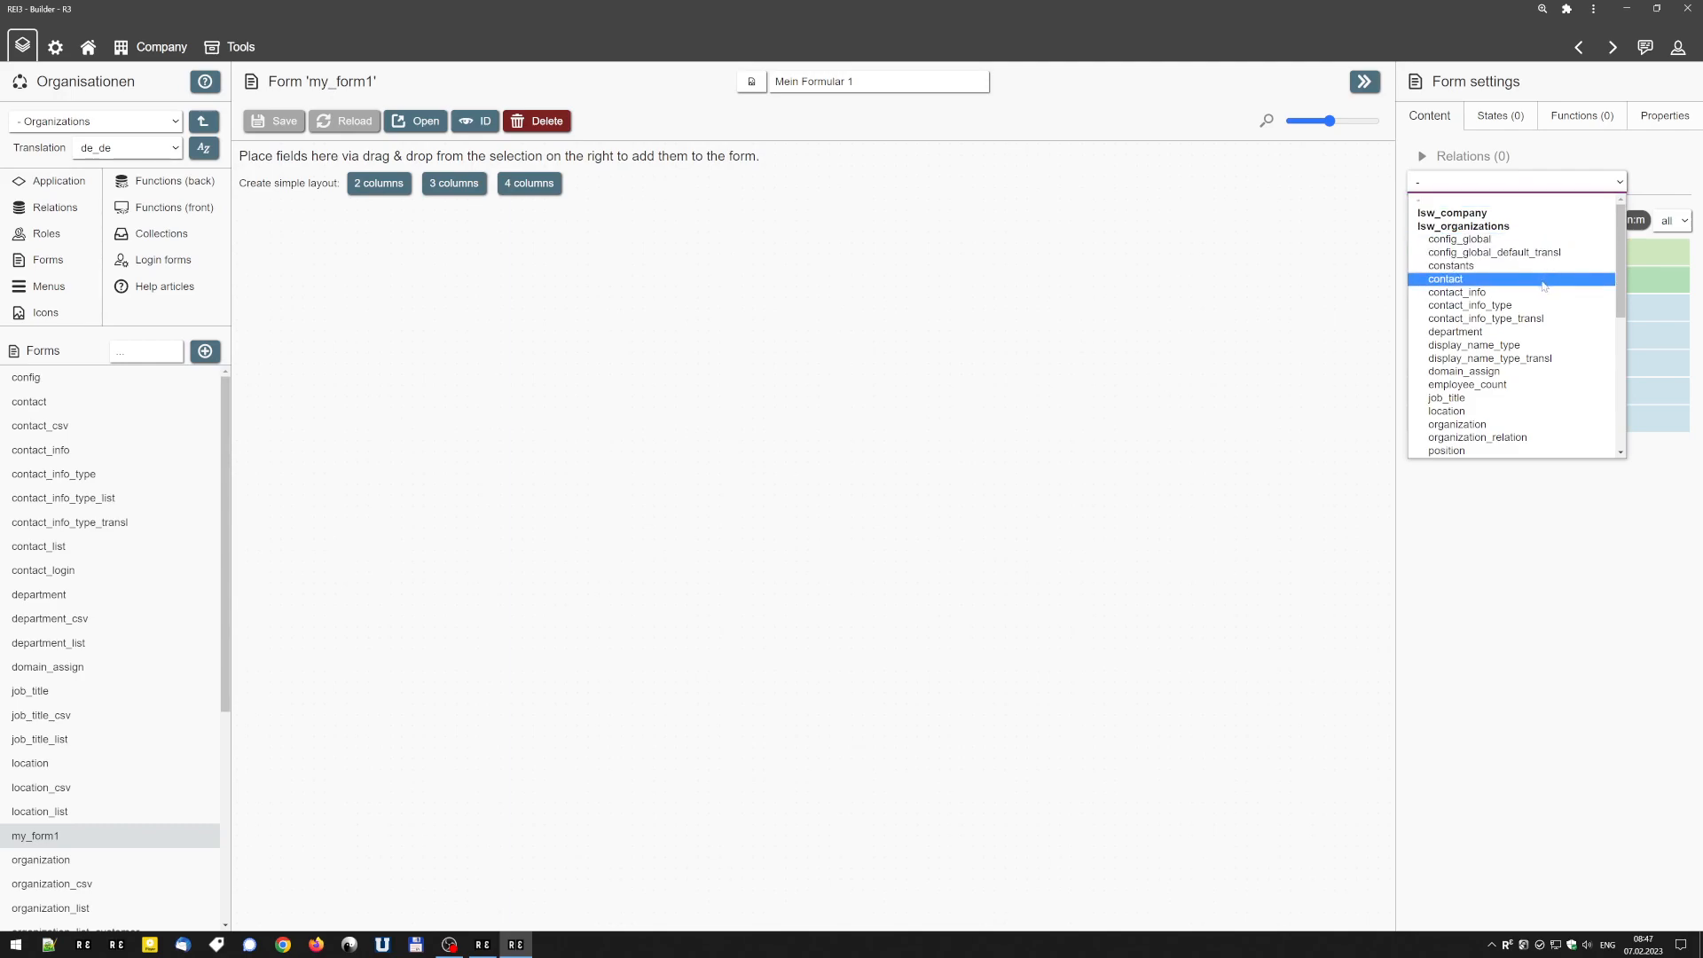
{"action": "scroll", "coordinate": [1547, 344], "scroll_direction": "down", "scroll_amount": 3}
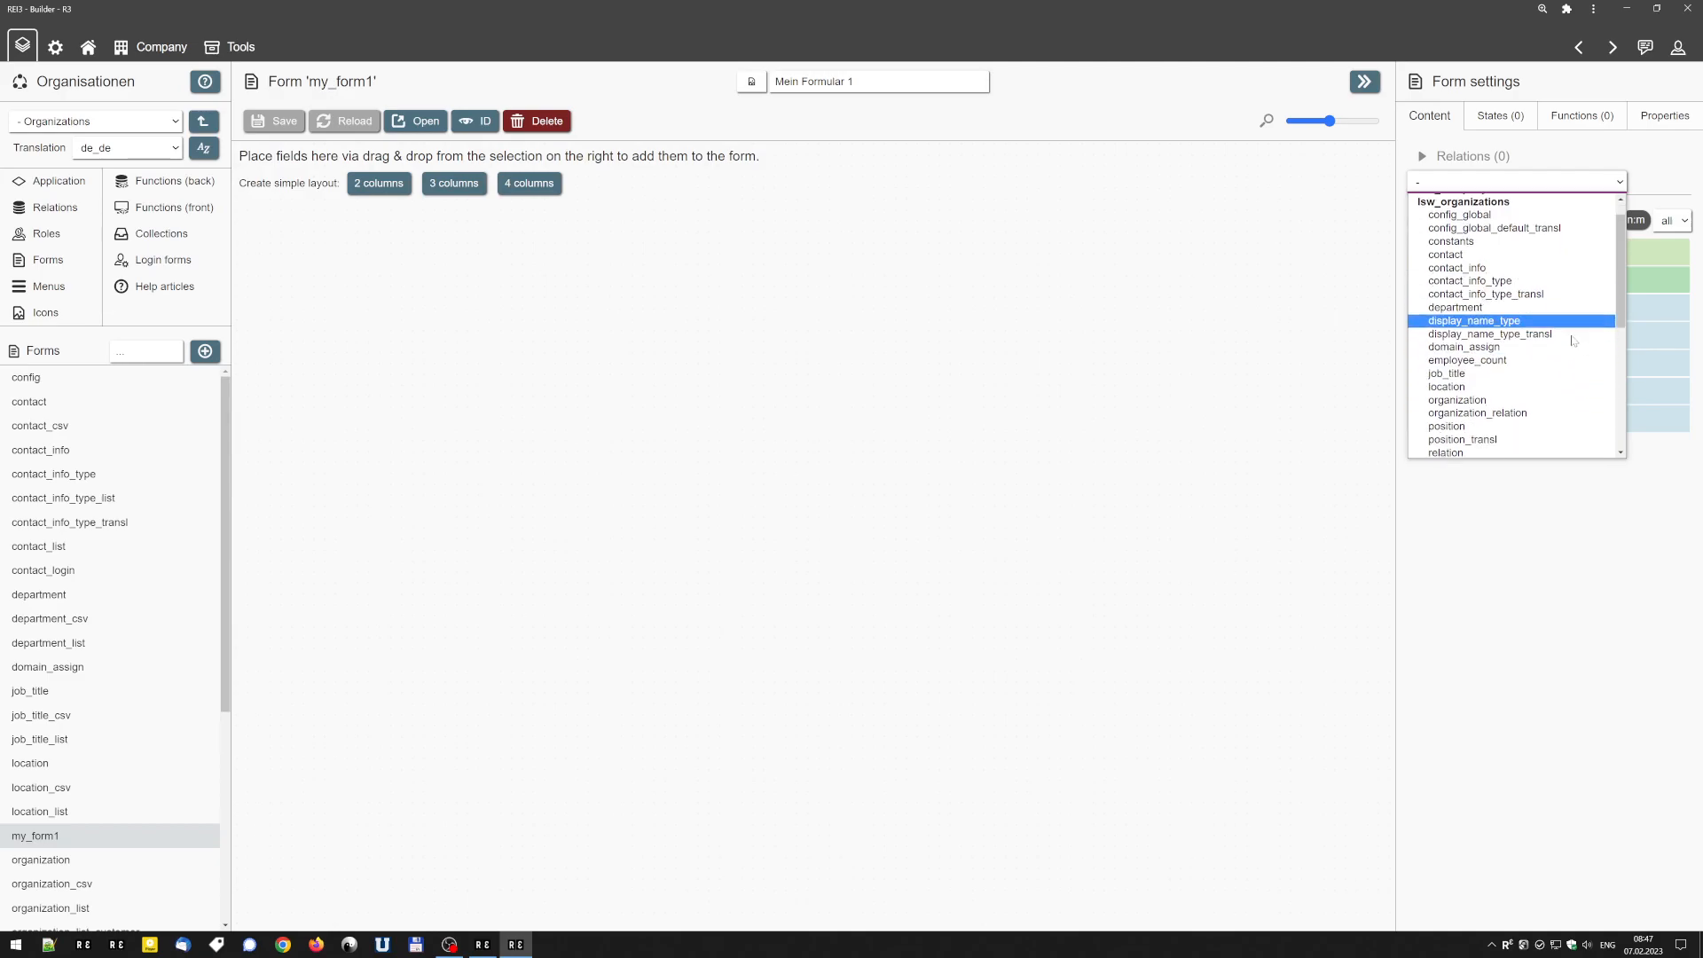
{"action": "scroll", "coordinate": [1548, 345], "scroll_direction": "up", "scroll_amount": 3}
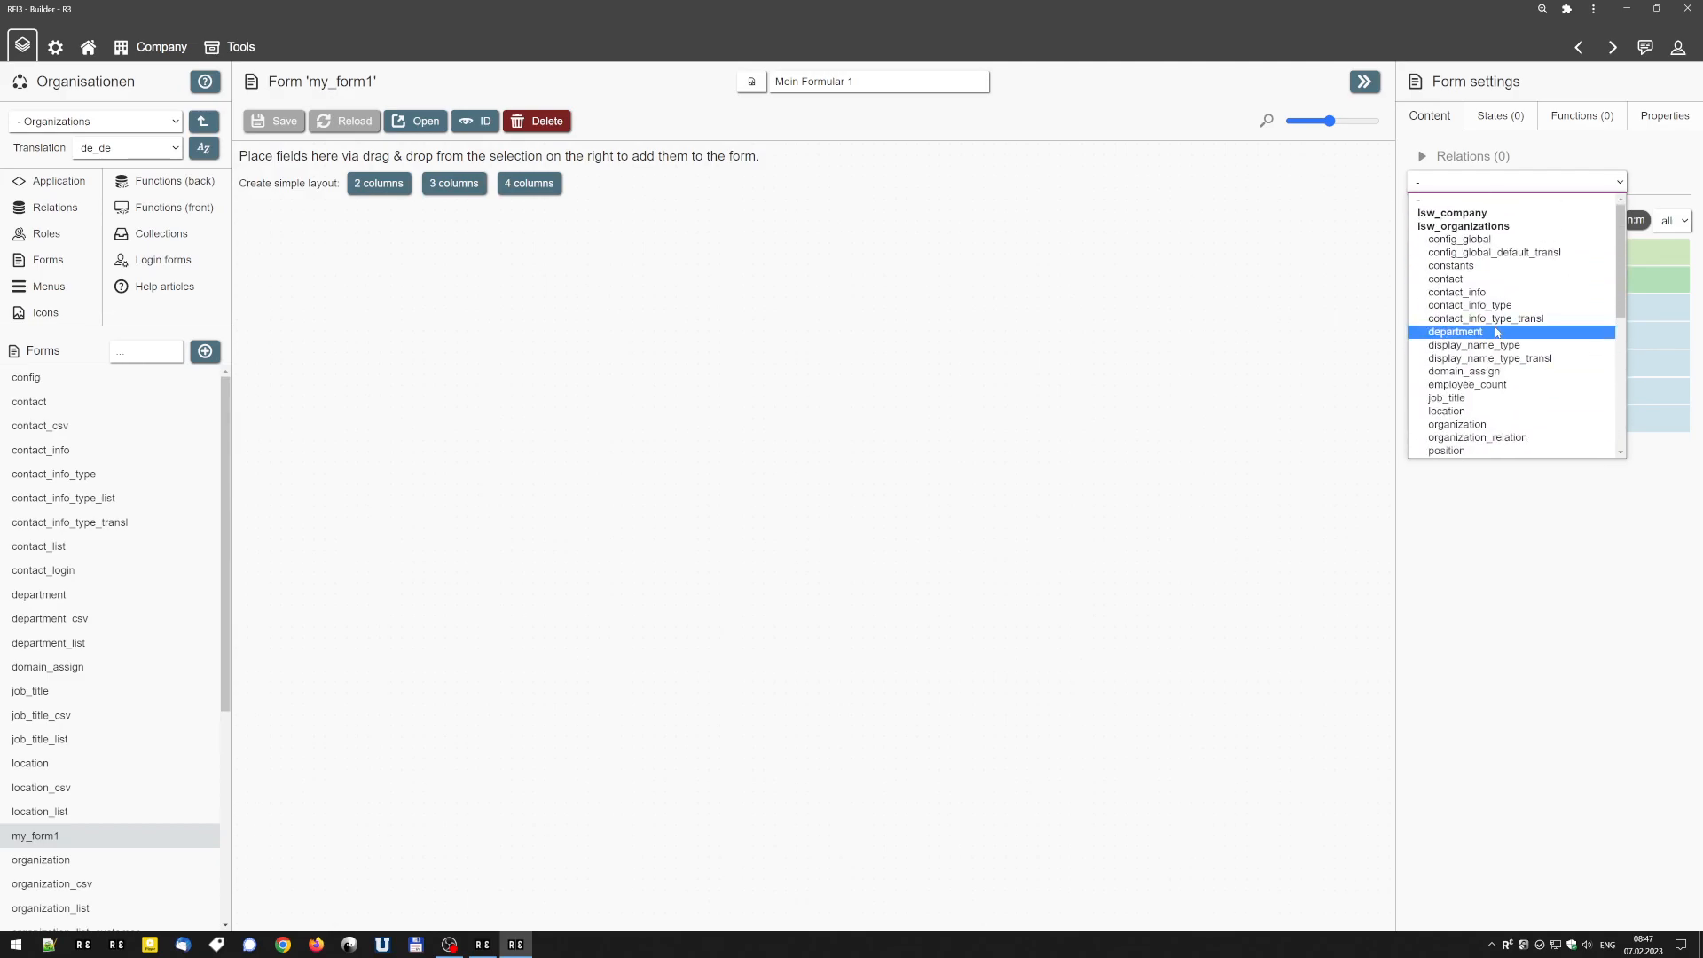
{"action": "left_click", "coordinate": [1542, 282]}
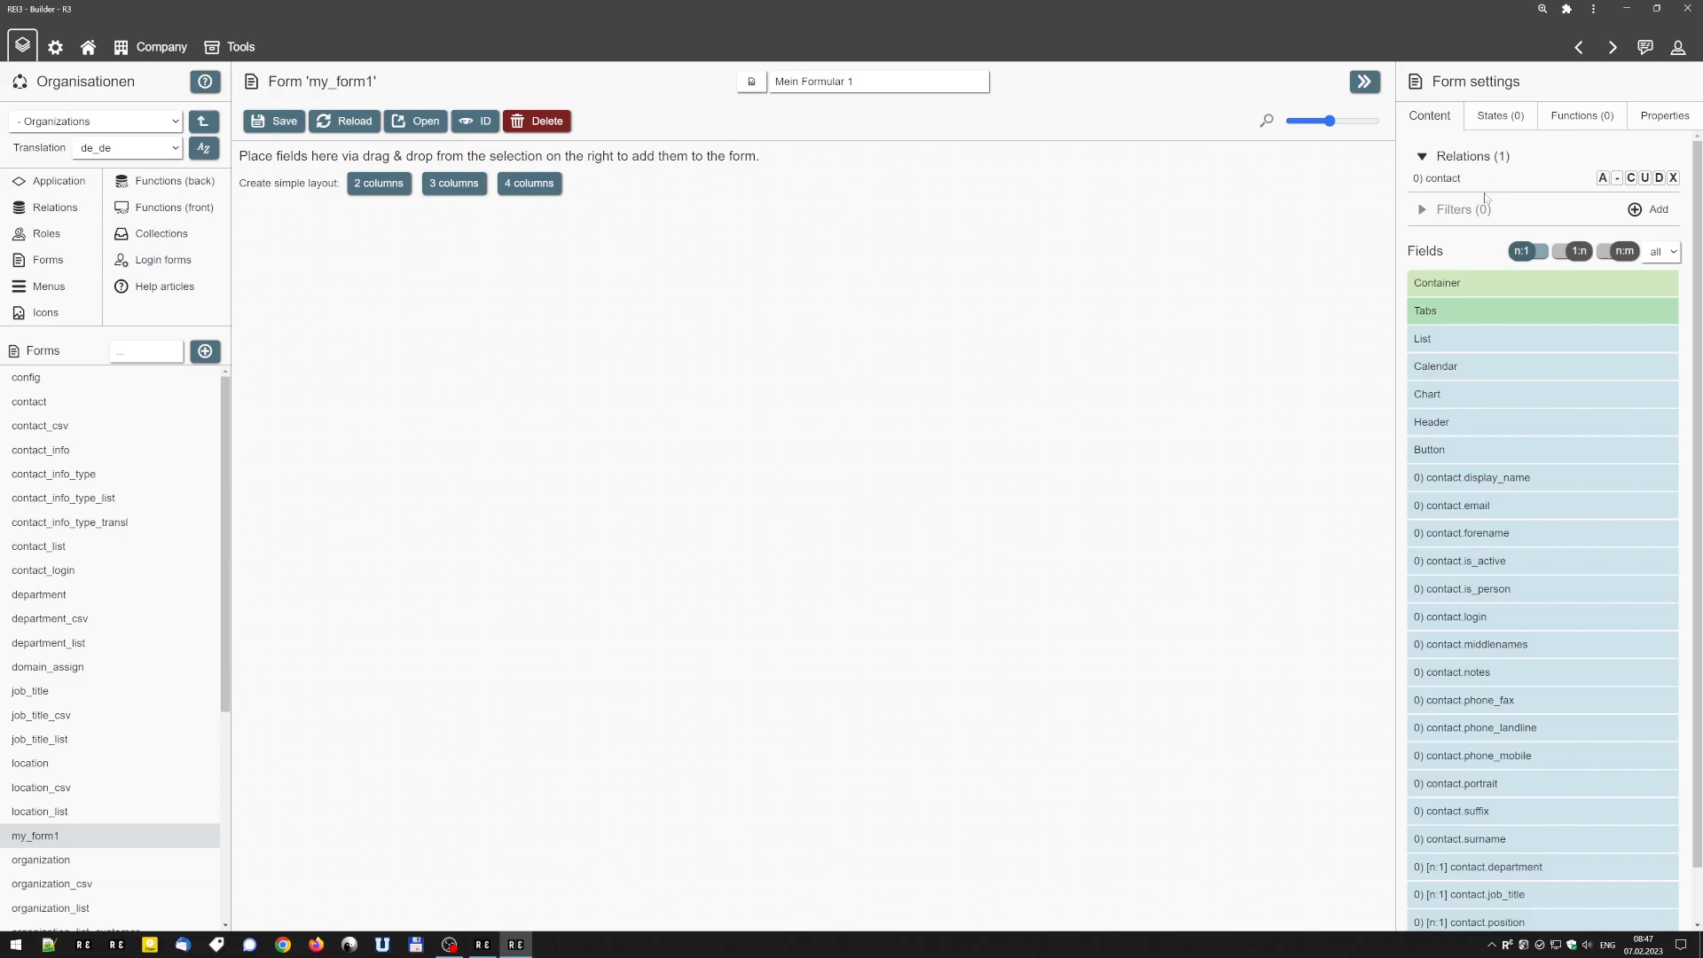
Create a three-column layout and place contact.forename and contact.surname in its first column.
{"action": "scroll", "coordinate": [1485, 196], "scroll_direction": "down", "scroll_amount": 1}
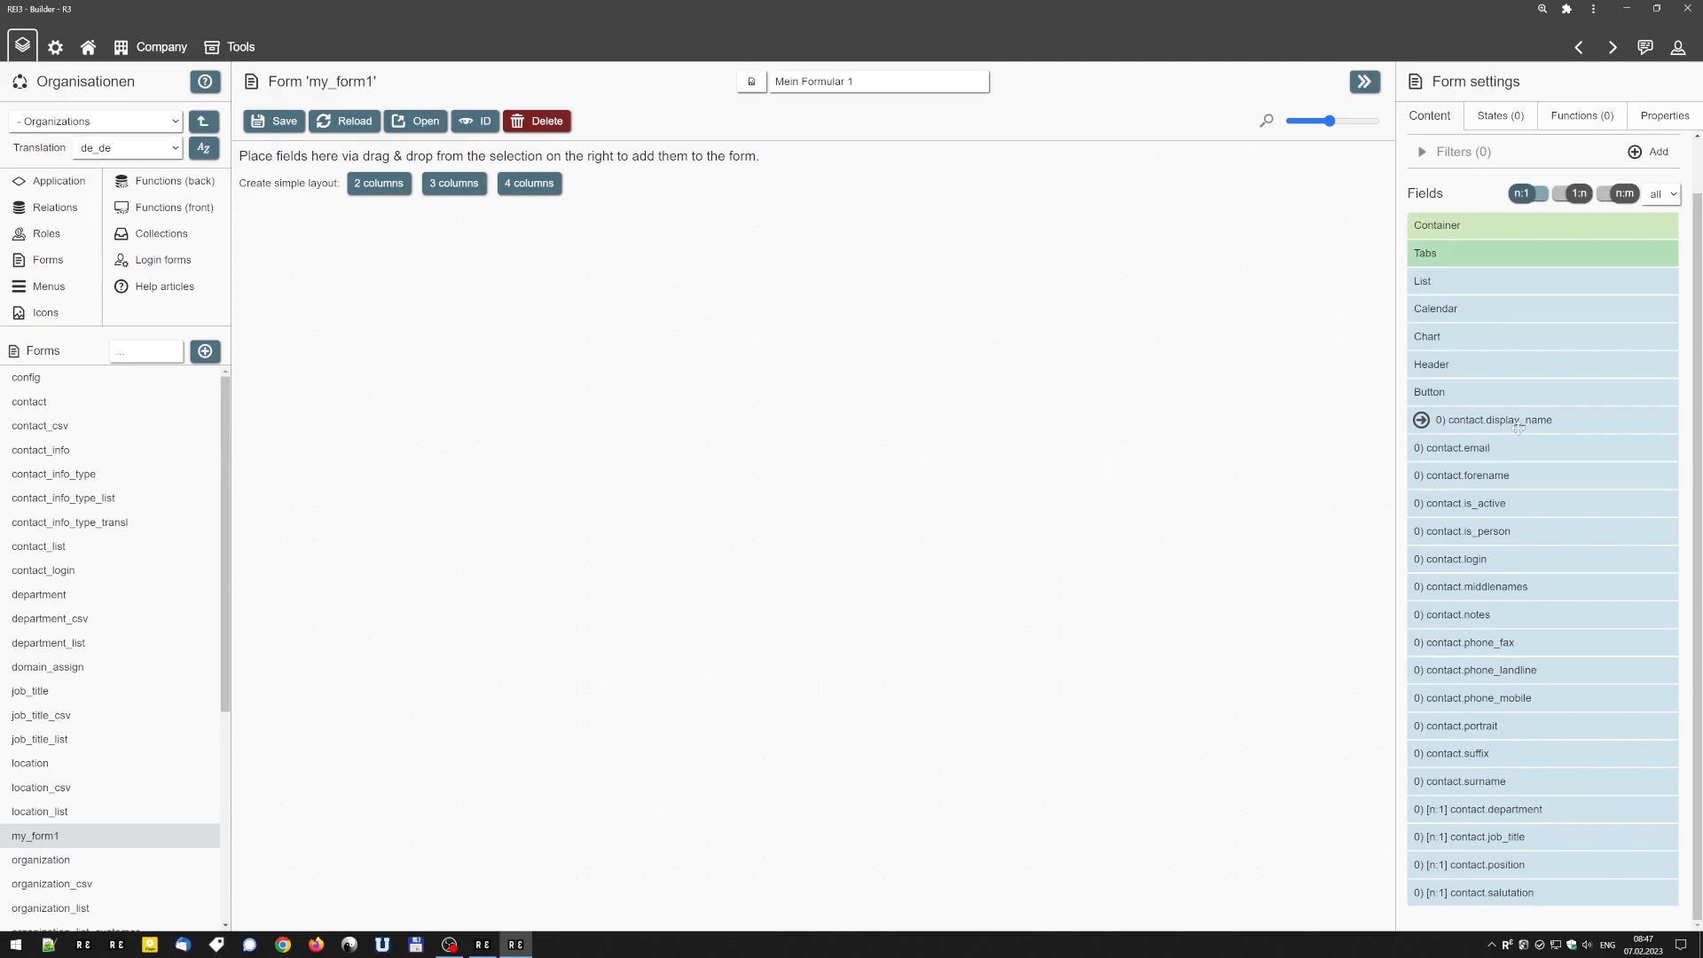
{"action": "scroll", "coordinate": [1485, 248], "scroll_direction": "up", "scroll_amount": 1}
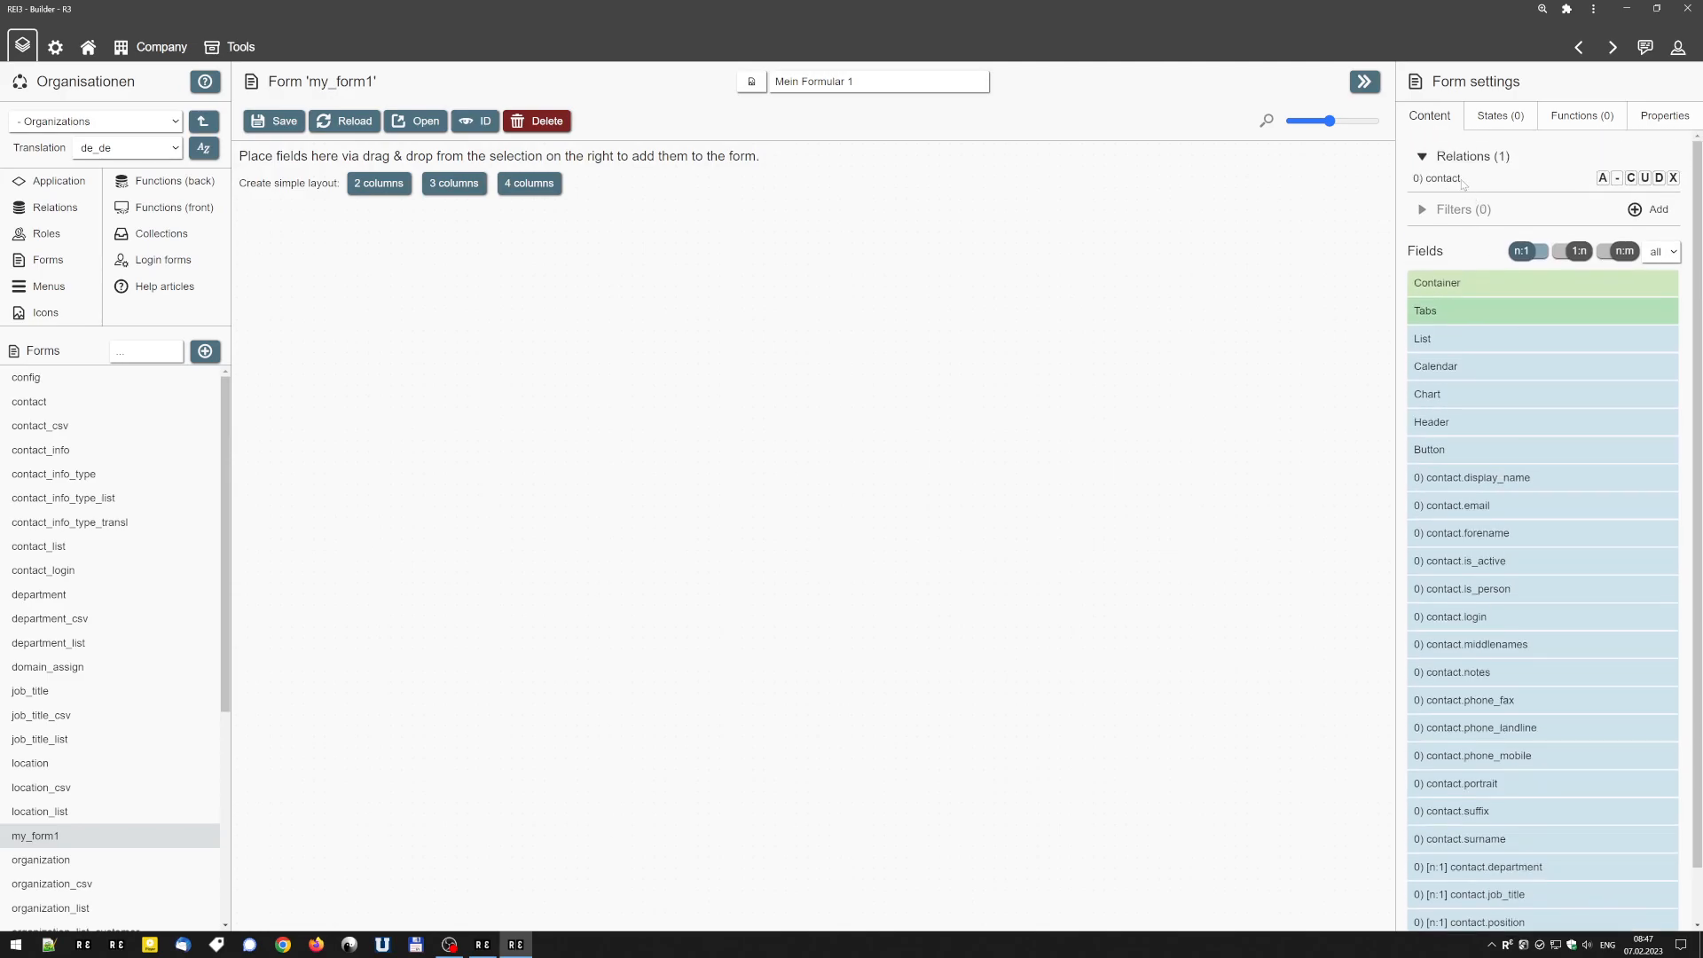
{"action": "scroll", "coordinate": [1461, 179], "scroll_direction": "down", "scroll_amount": 1}
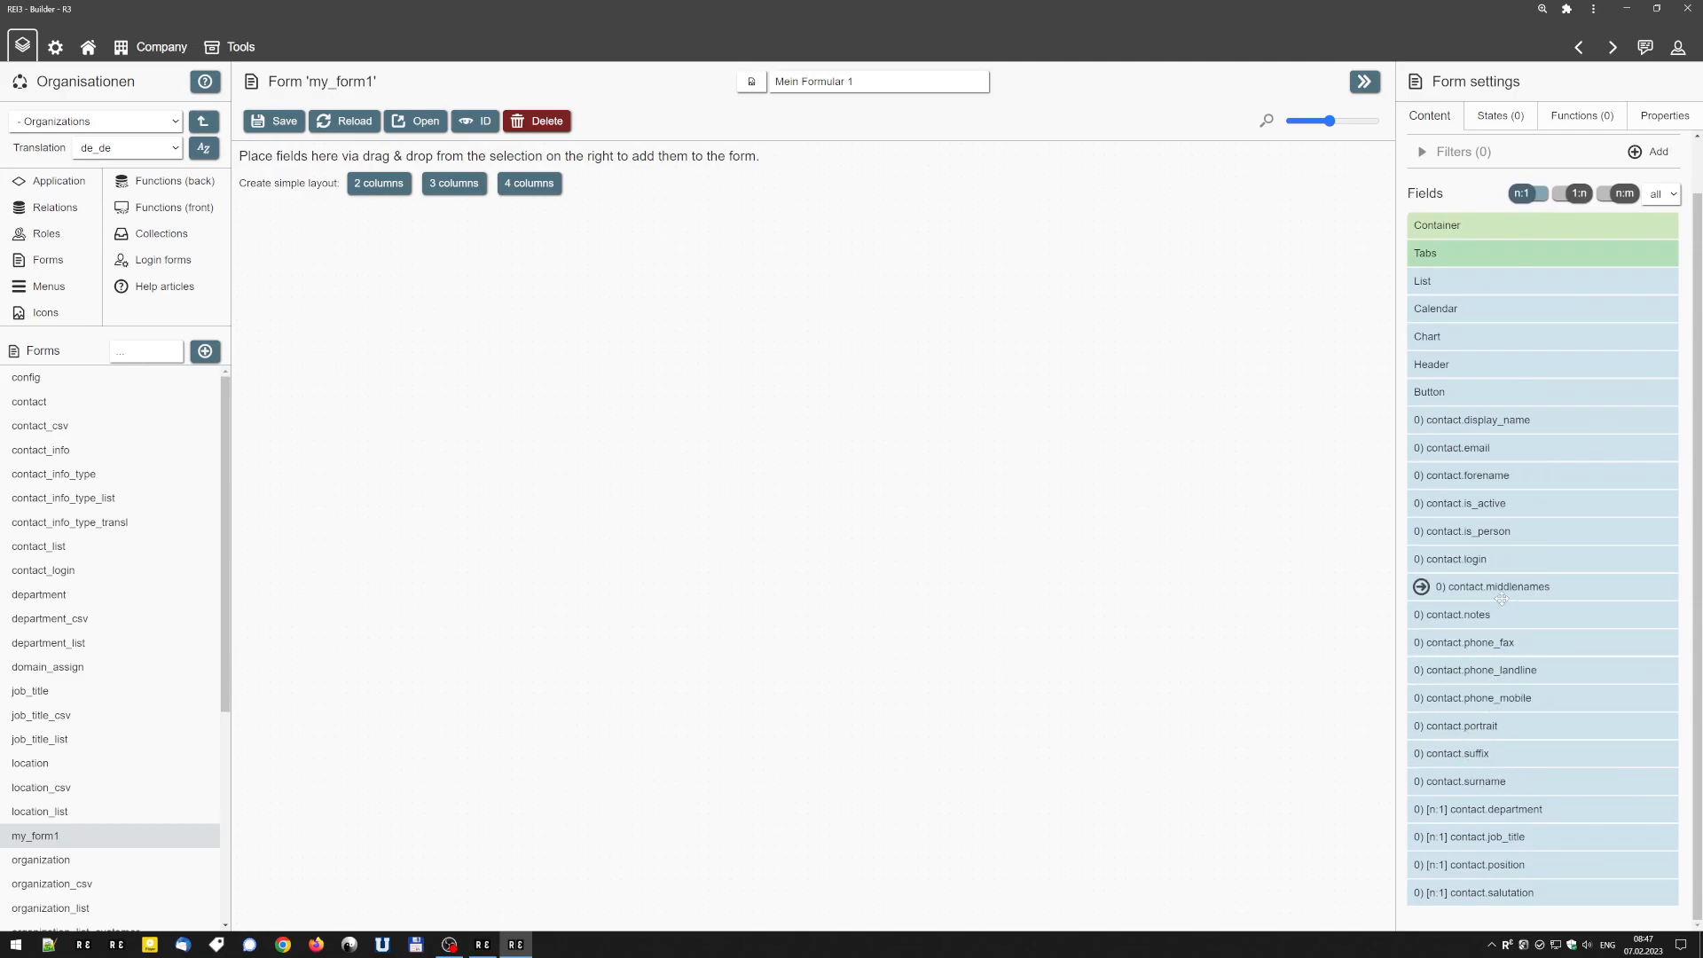
{"action": "scroll", "coordinate": [1499, 589], "scroll_direction": "up", "scroll_amount": 1}
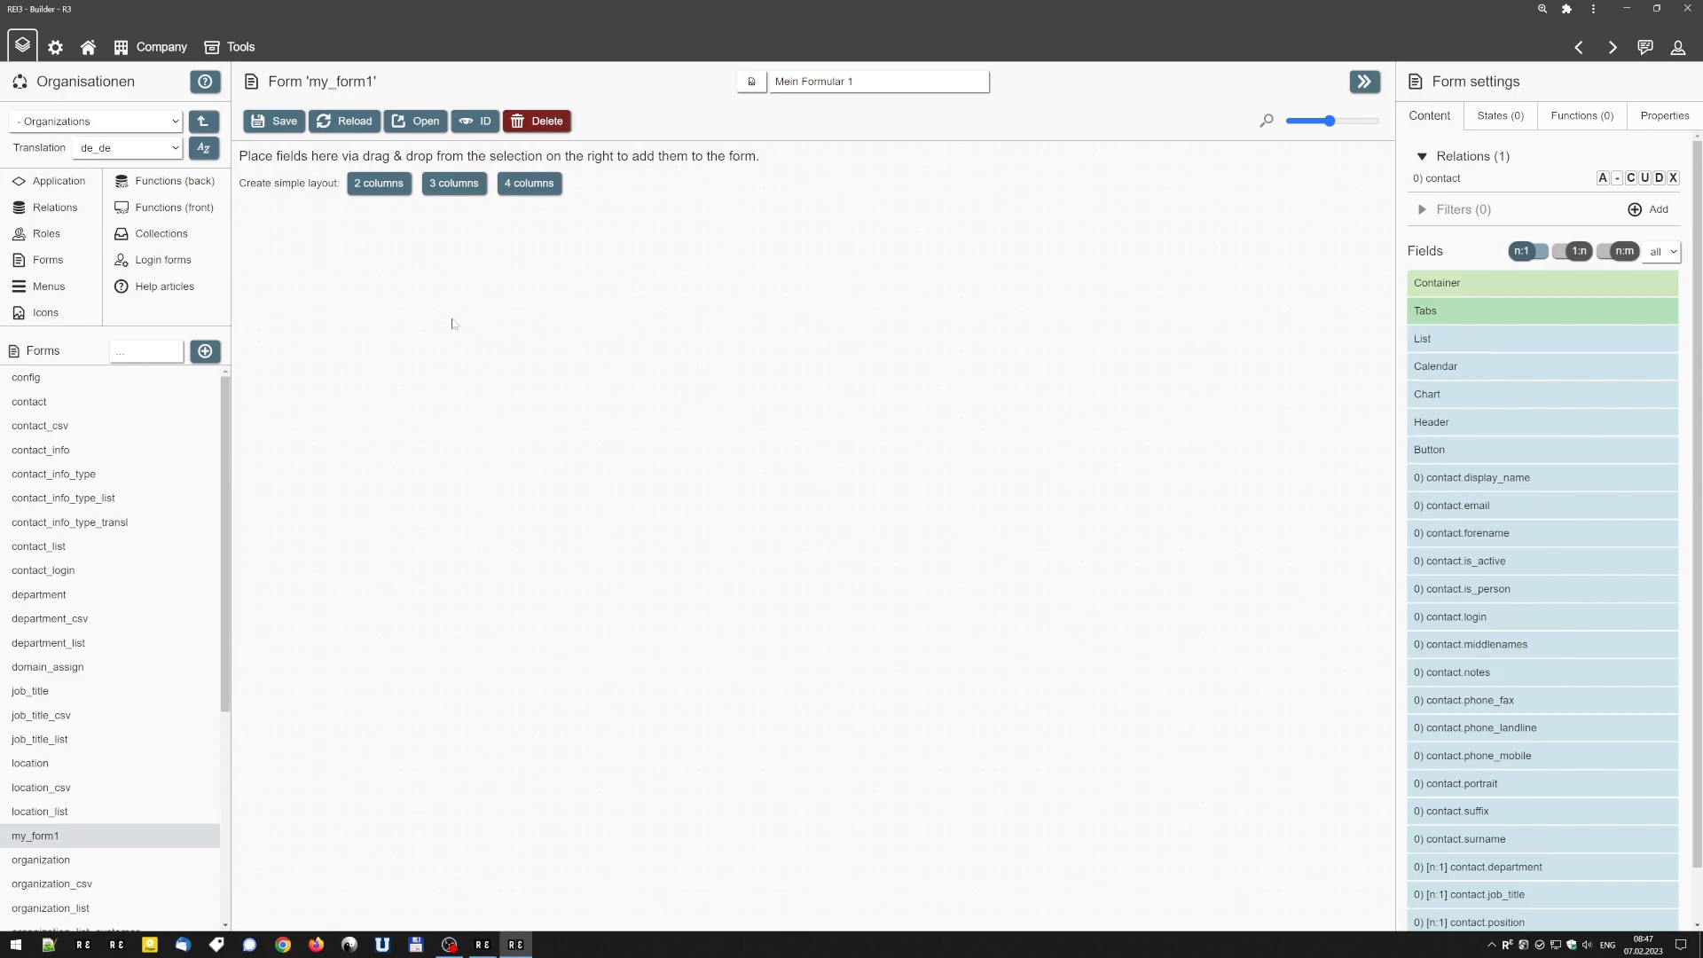
{"action": "left_click", "coordinate": [456, 184]}
{"action": "left_click_drag", "start_coordinate": [1490, 533], "coordinate": [401, 393]}
{"action": "left_click_drag", "start_coordinate": [1507, 810], "coordinate": [390, 532]}
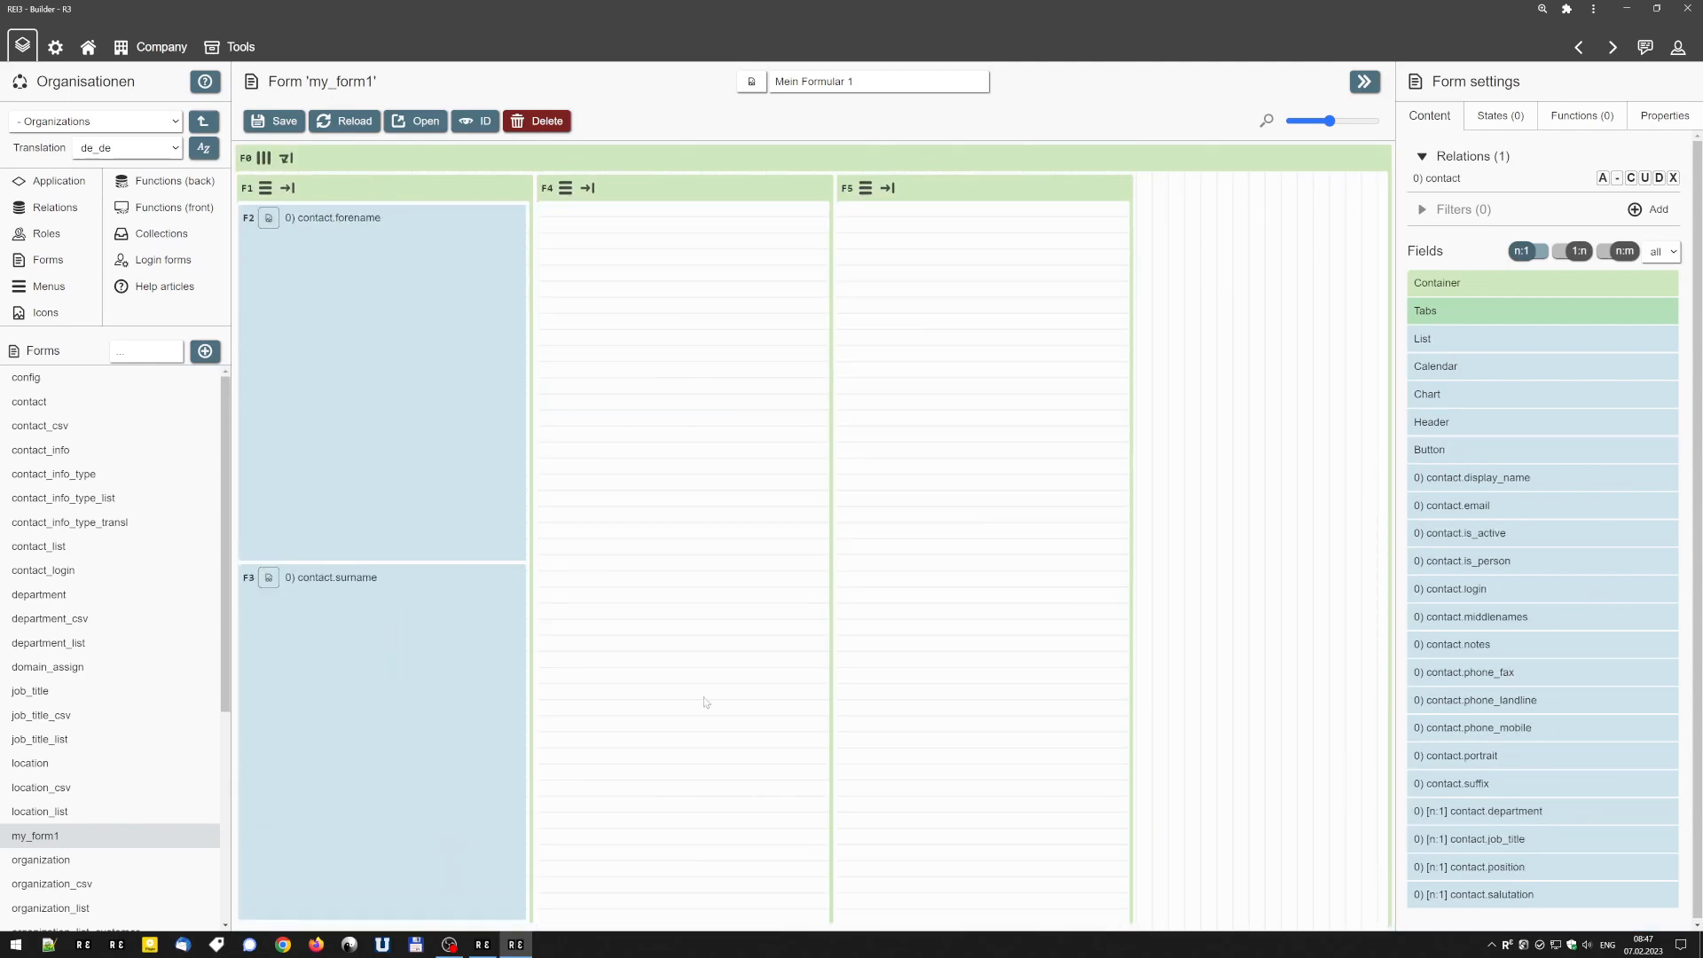
Place contact.email and contact.notes in the second column, contact.phone_landline and contact.phone_mobile in the third, and save the form.
{"action": "left_click_drag", "start_coordinate": [1481, 506], "coordinate": [771, 399]}
{"action": "left_click_drag", "start_coordinate": [1522, 683], "coordinate": [976, 443]}
{"action": "left_click_drag", "start_coordinate": [1508, 672], "coordinate": [882, 683]}
{"action": "left_click_drag", "start_coordinate": [1443, 628], "coordinate": [667, 399]}
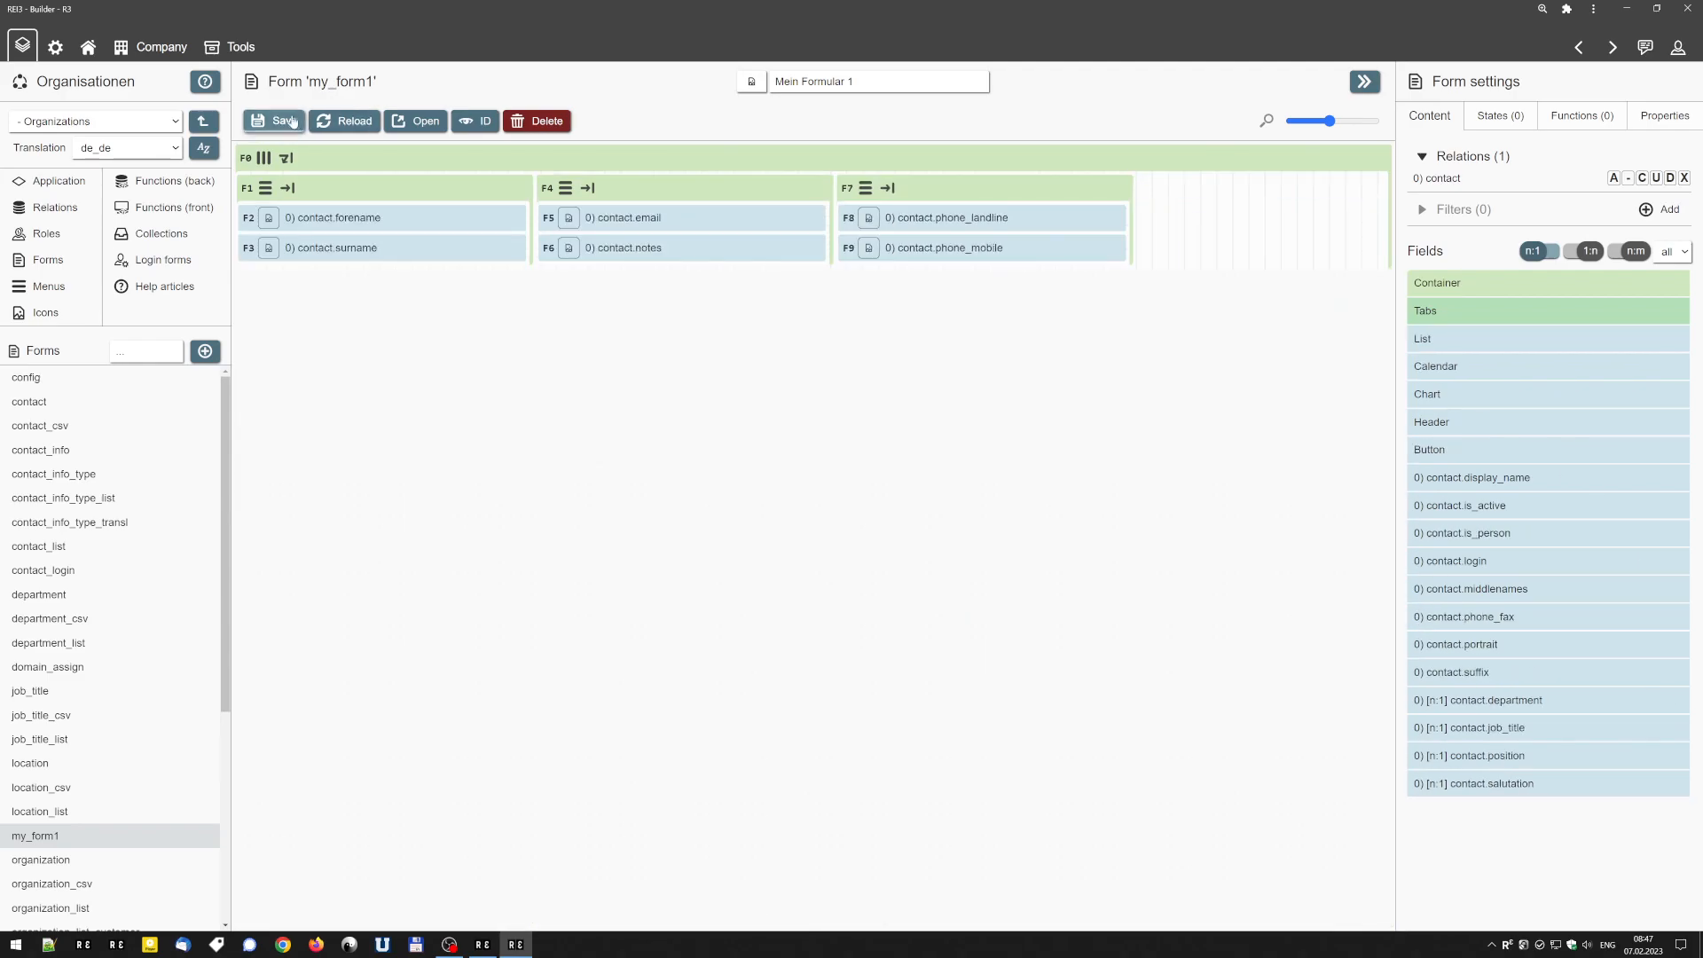
{"action": "left_click", "coordinate": [285, 118]}
Open the saved form in the application and step through its input fields.
{"action": "left_click", "coordinate": [414, 120]}
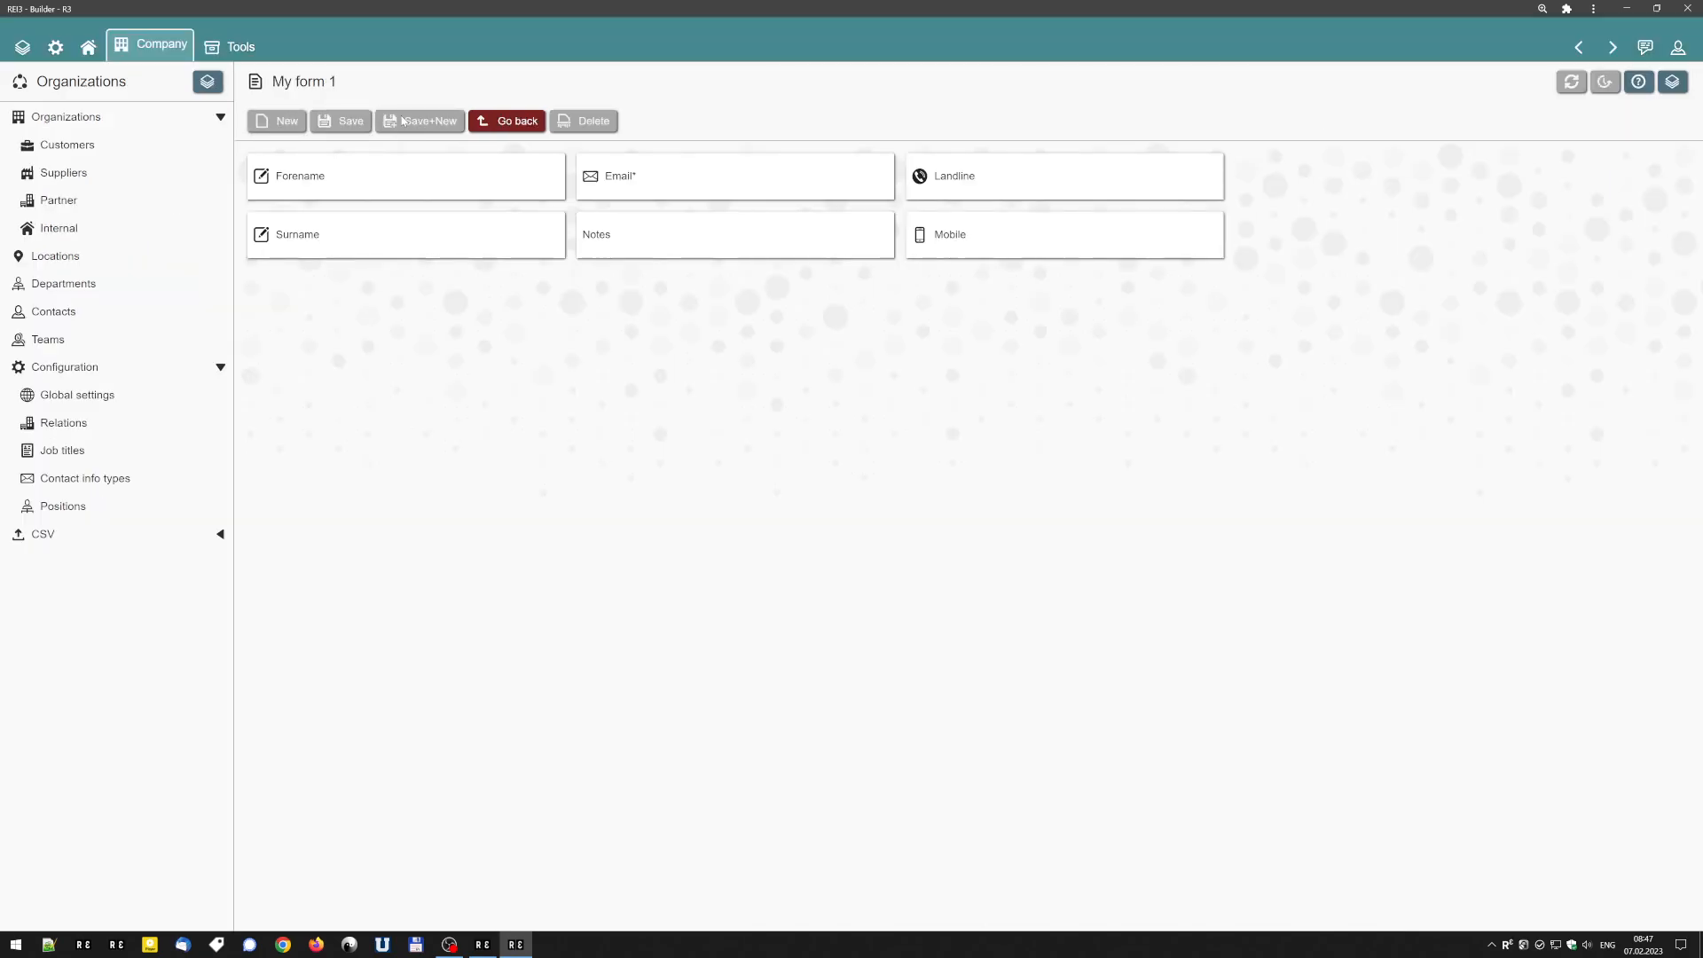
{"action": "left_click", "coordinate": [370, 168]}
{"action": "key", "text": "Tab"}
{"action": "key", "text": "Tab"}
{"action": "key", "text": "Tab"}
{"action": "key", "text": "Tab"}
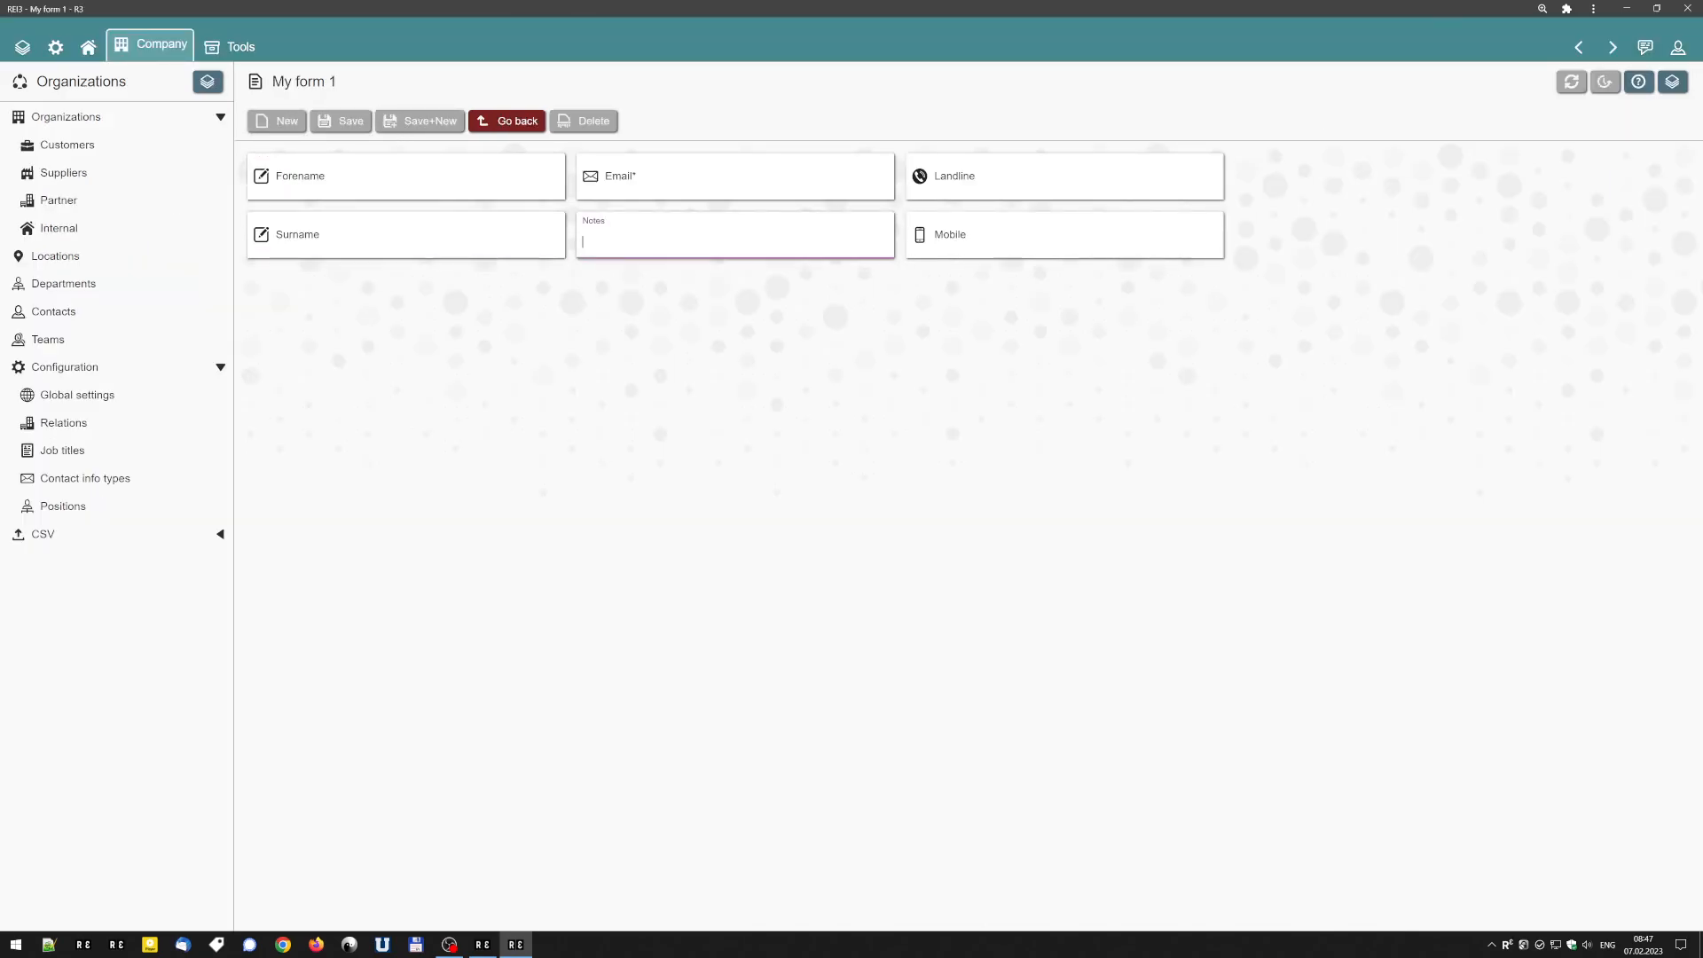
{"action": "key", "text": "Tab"}
Fill in the contact's forename, surname and e-mail, and save the new record.
{"action": "key", "text": "Tab"}
{"action": "key", "text": "Tab"}
{"action": "key", "text": "Tab"}
{"action": "type", "text": "marin88@test.com"}
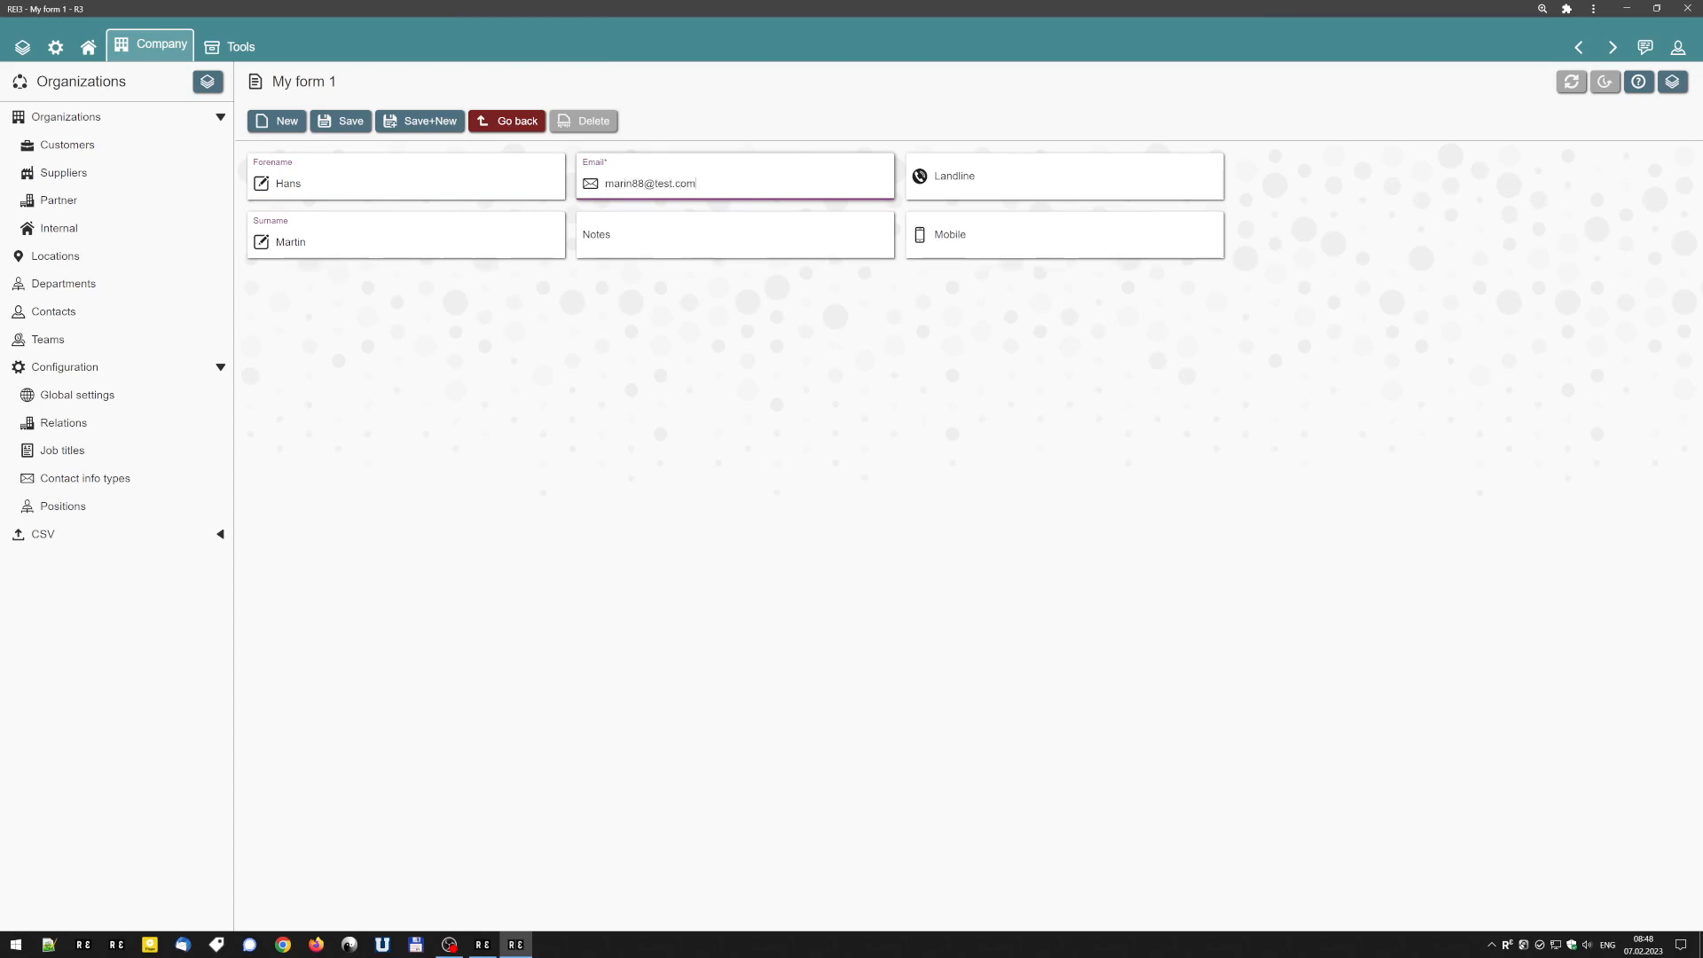
{"action": "left_click", "coordinate": [344, 121]}
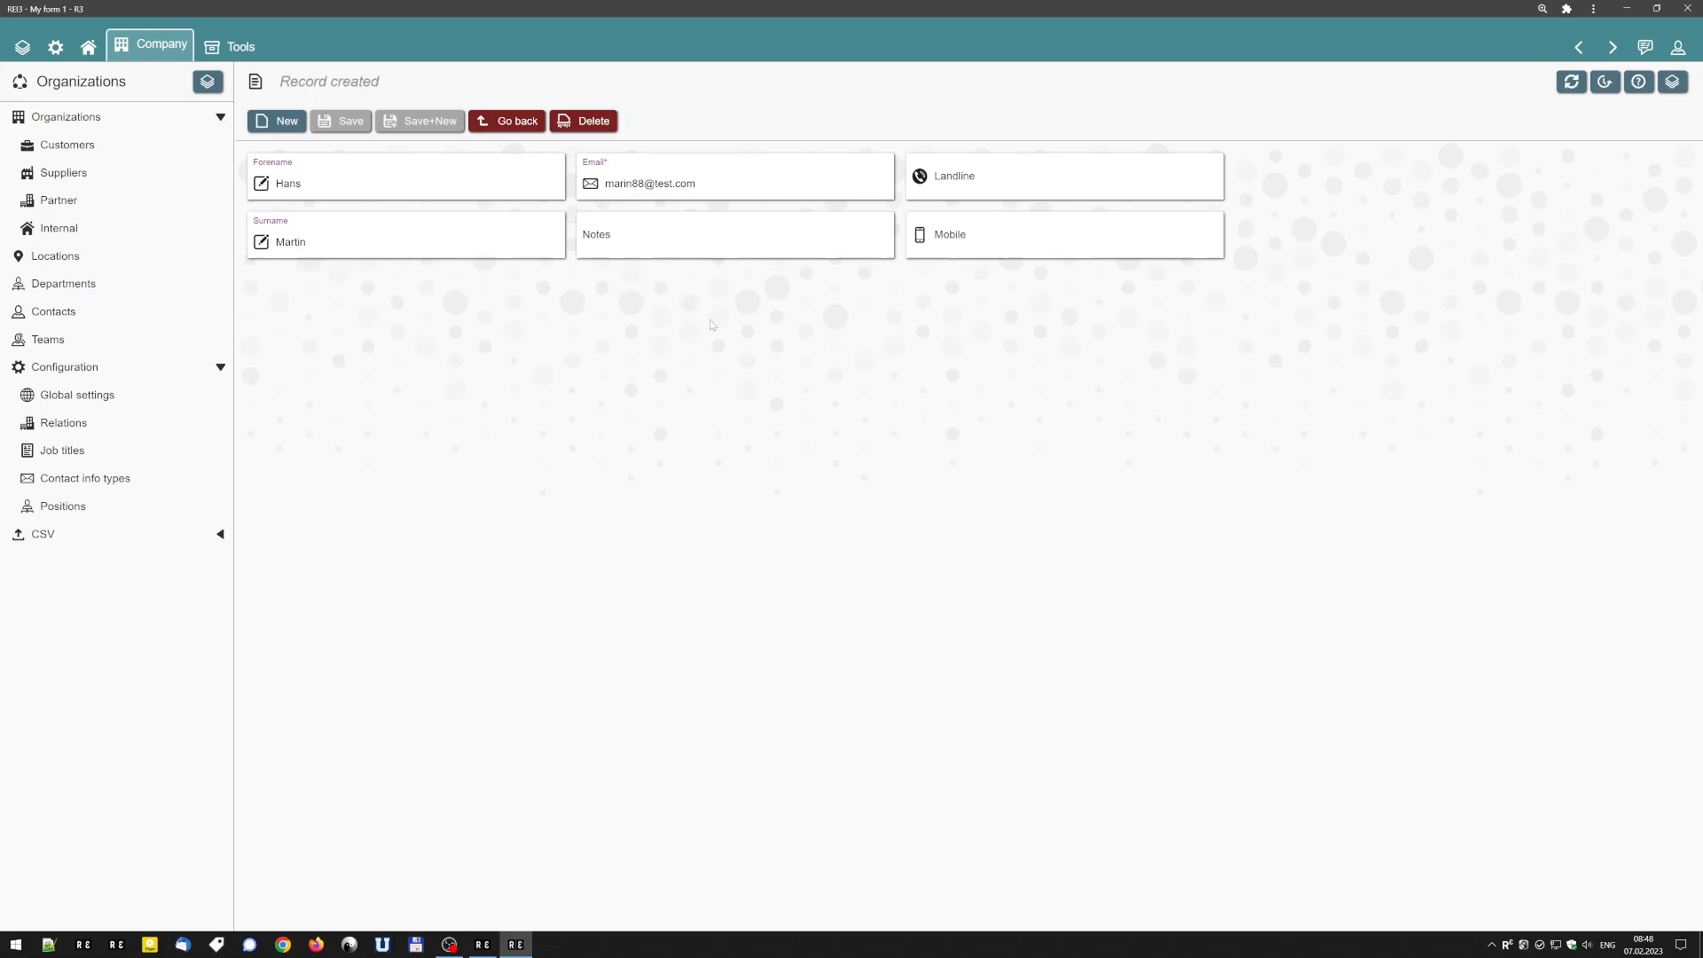
Disable record creation for the form's contact relation in the builder, save, and open the form to check it.
{"action": "key", "text": "alt+Left"}
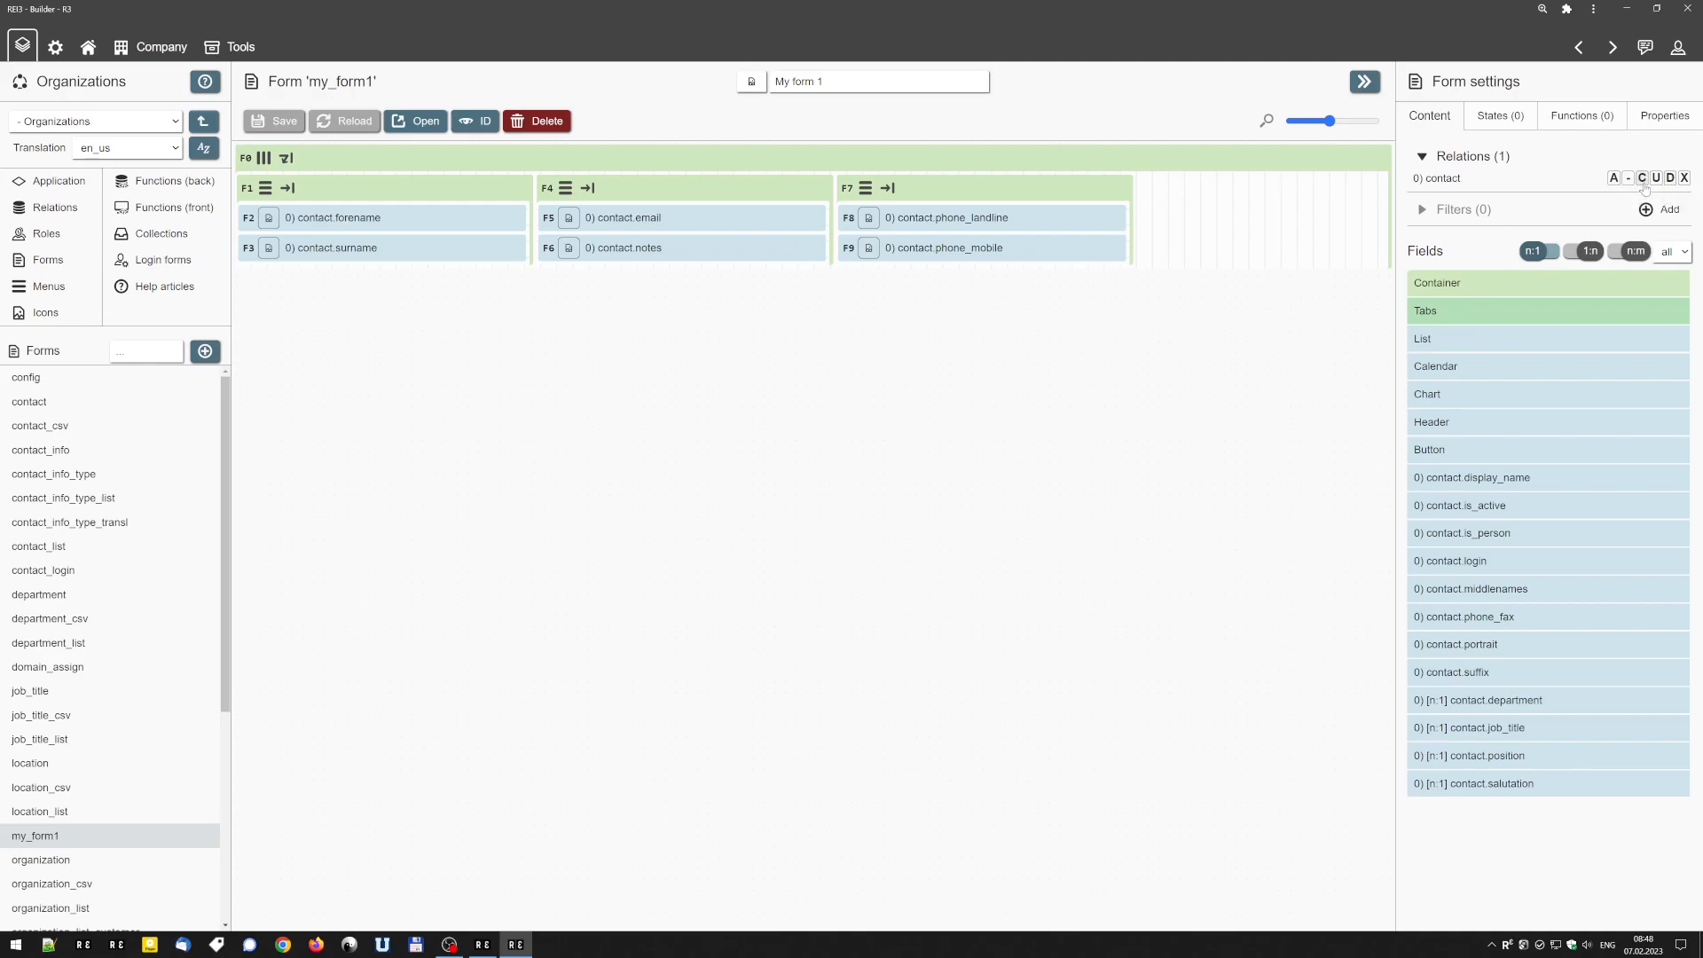
{"action": "left_click", "coordinate": [1642, 178]}
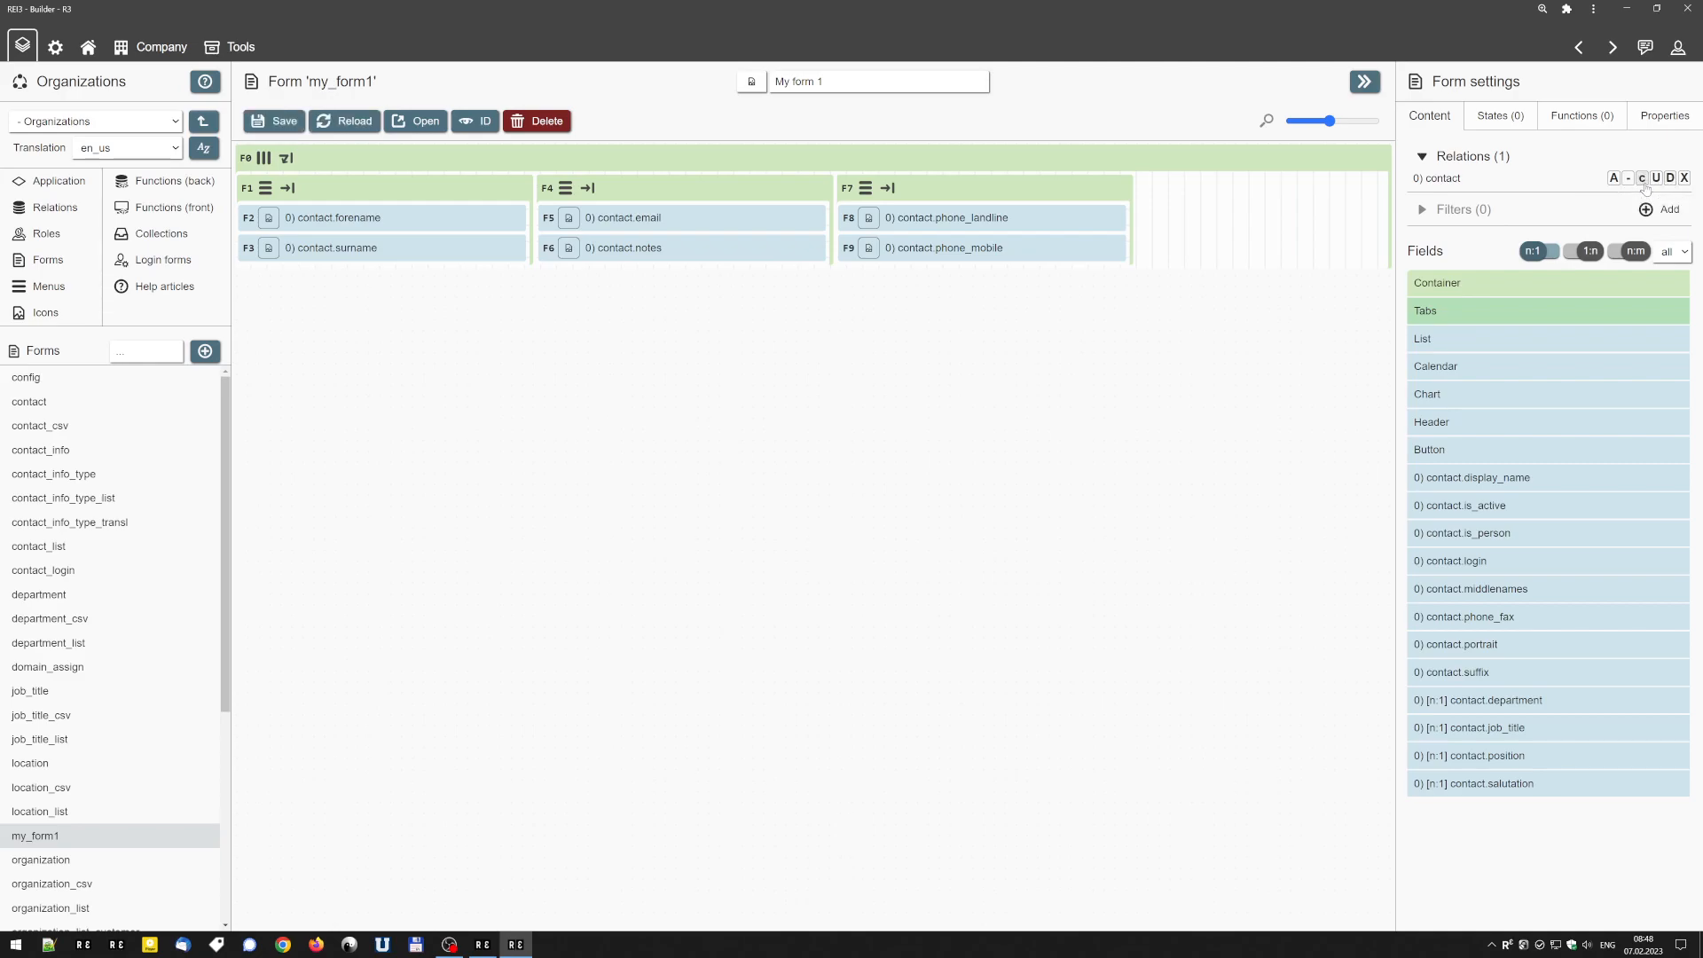
{"action": "left_click", "coordinate": [276, 121]}
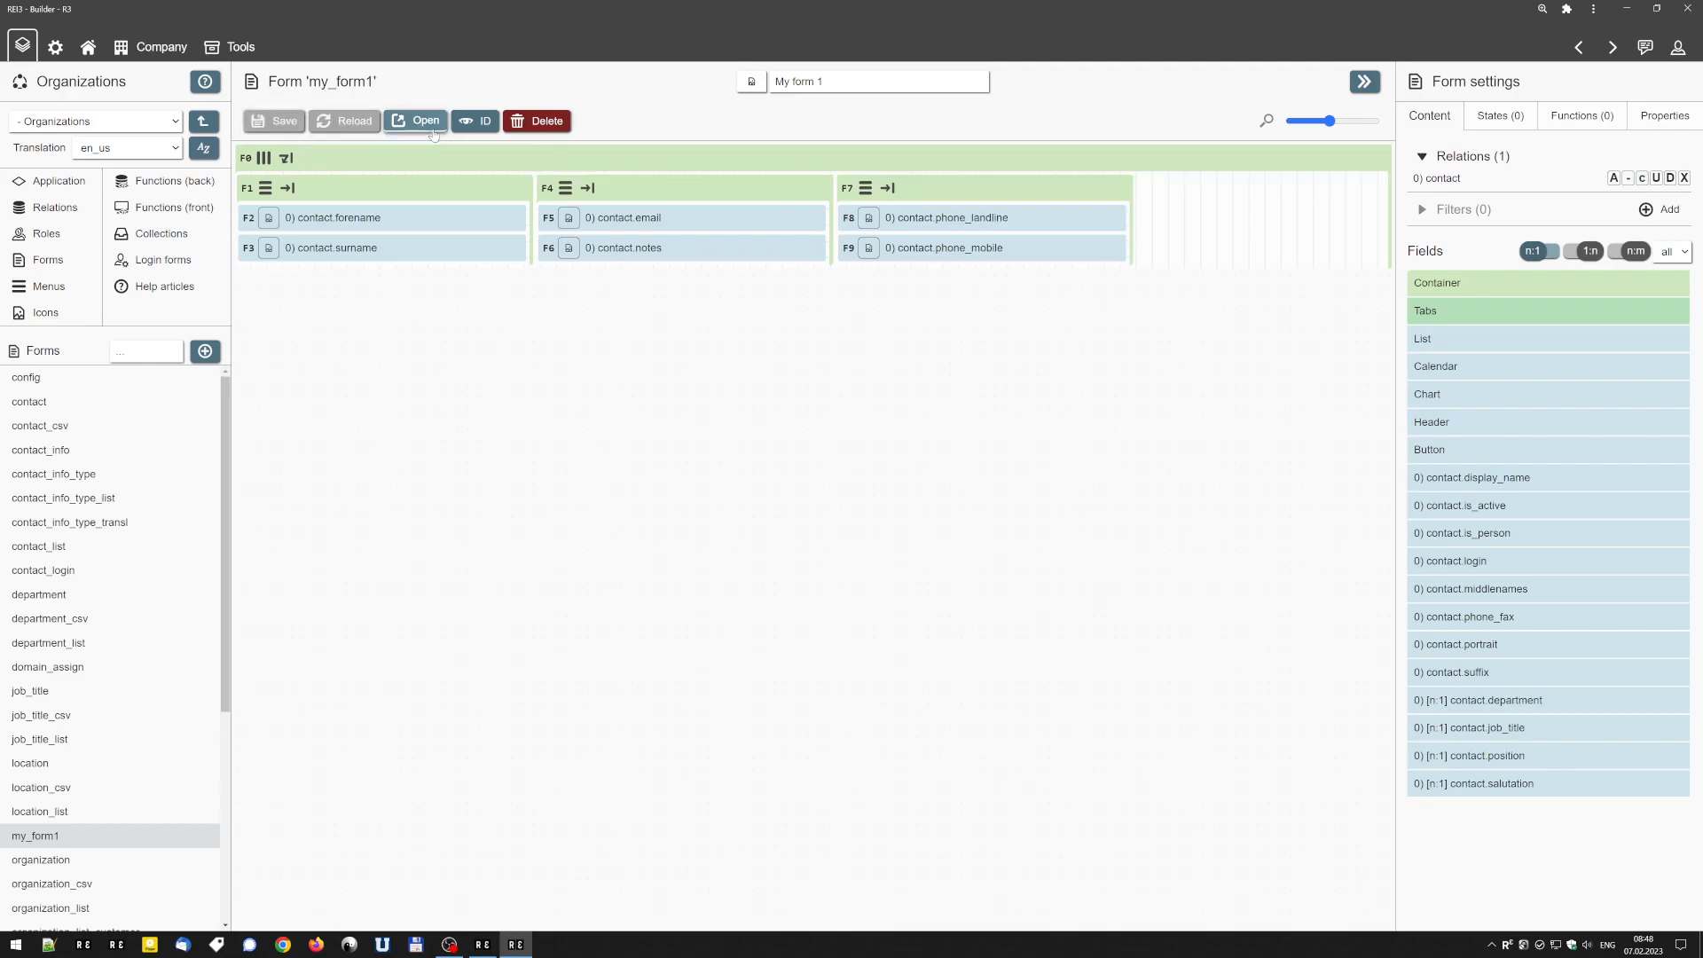
{"action": "left_click", "coordinate": [417, 121]}
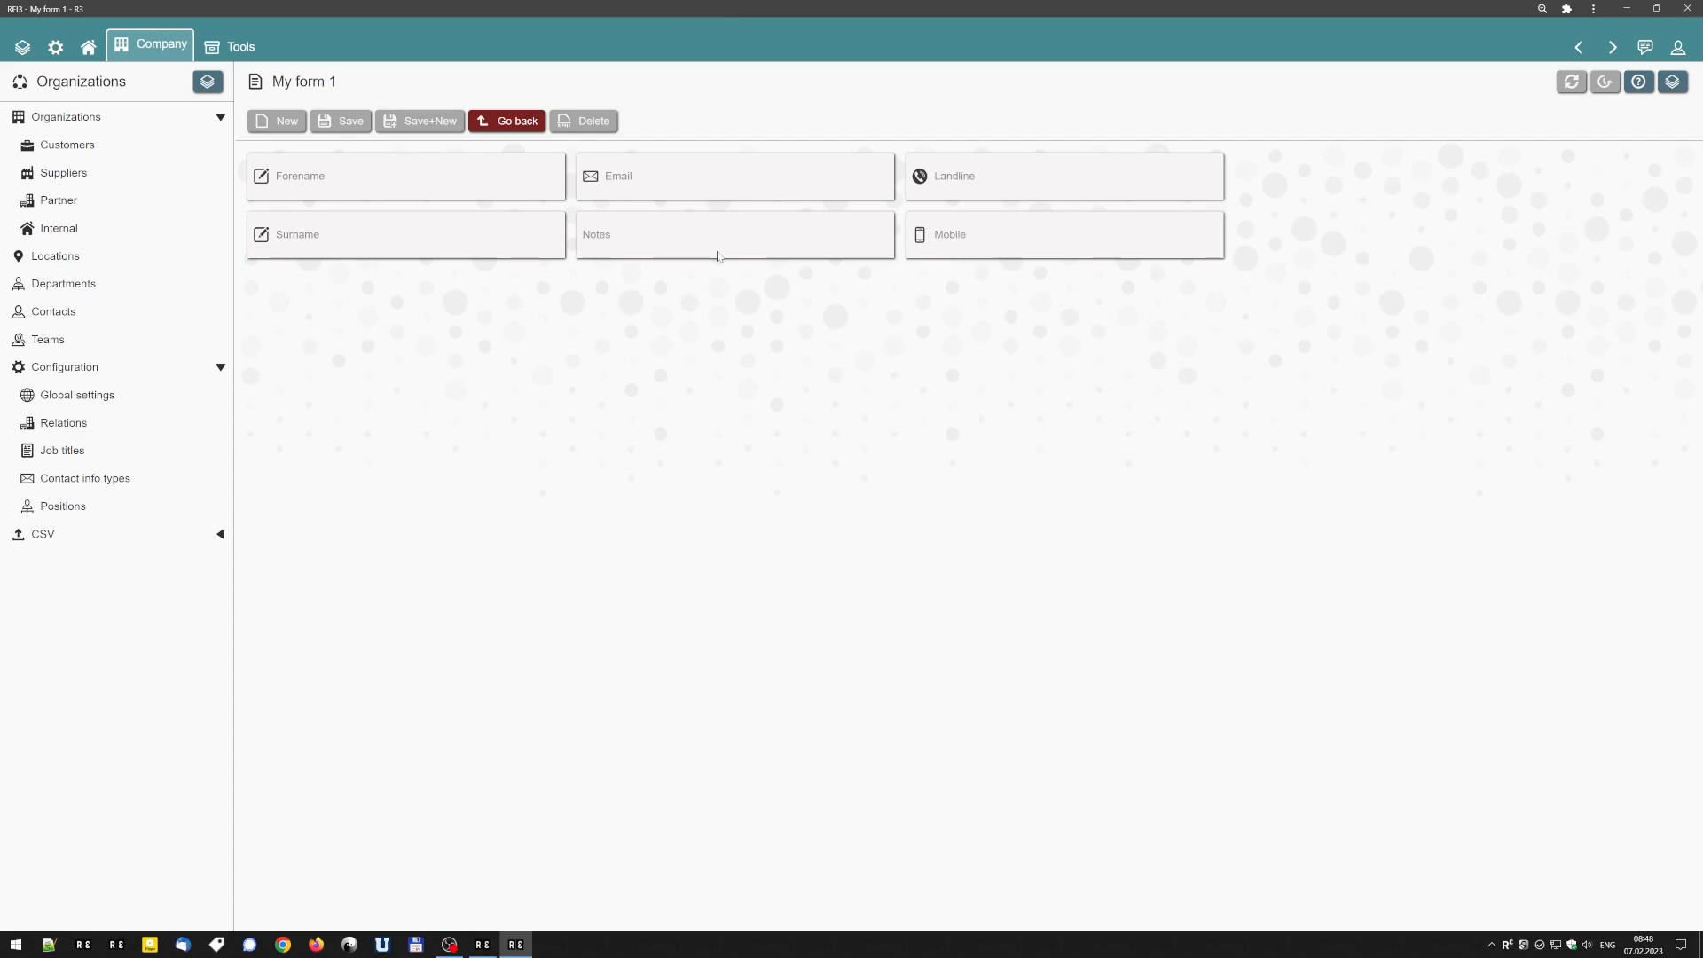
Back in the builder, re-enable record creation for the contact relation, disable updating, and save the form.
{"action": "key", "text": "alt+Left"}
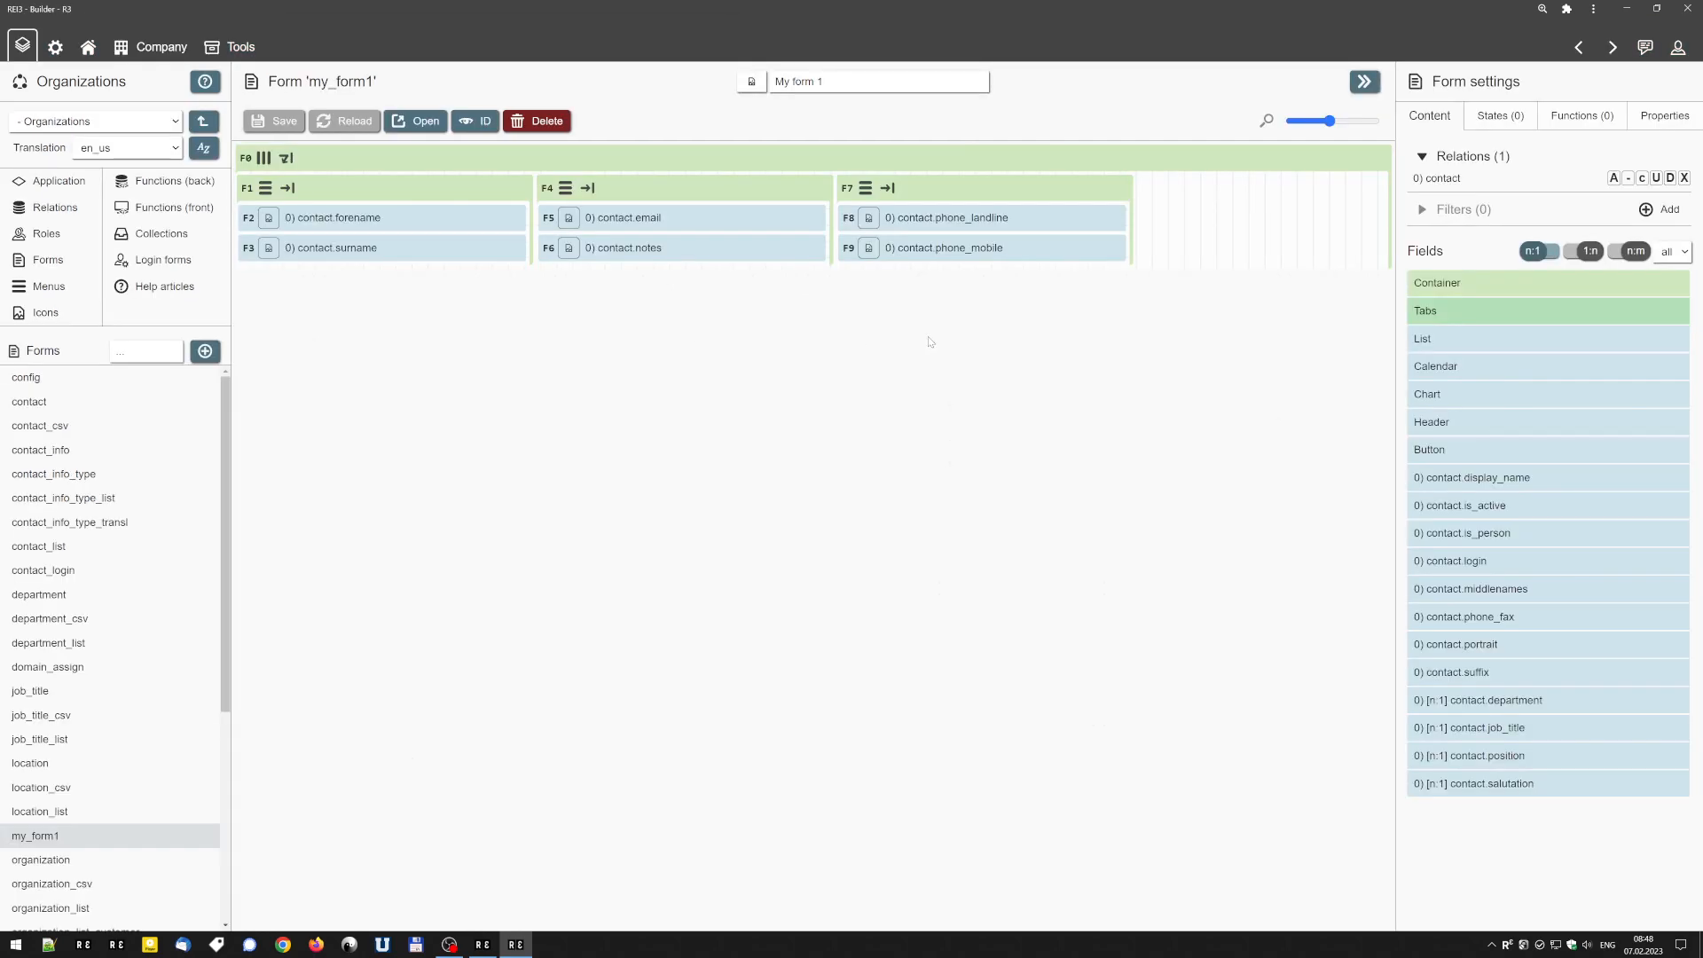
{"action": "left_click", "coordinate": [1642, 181]}
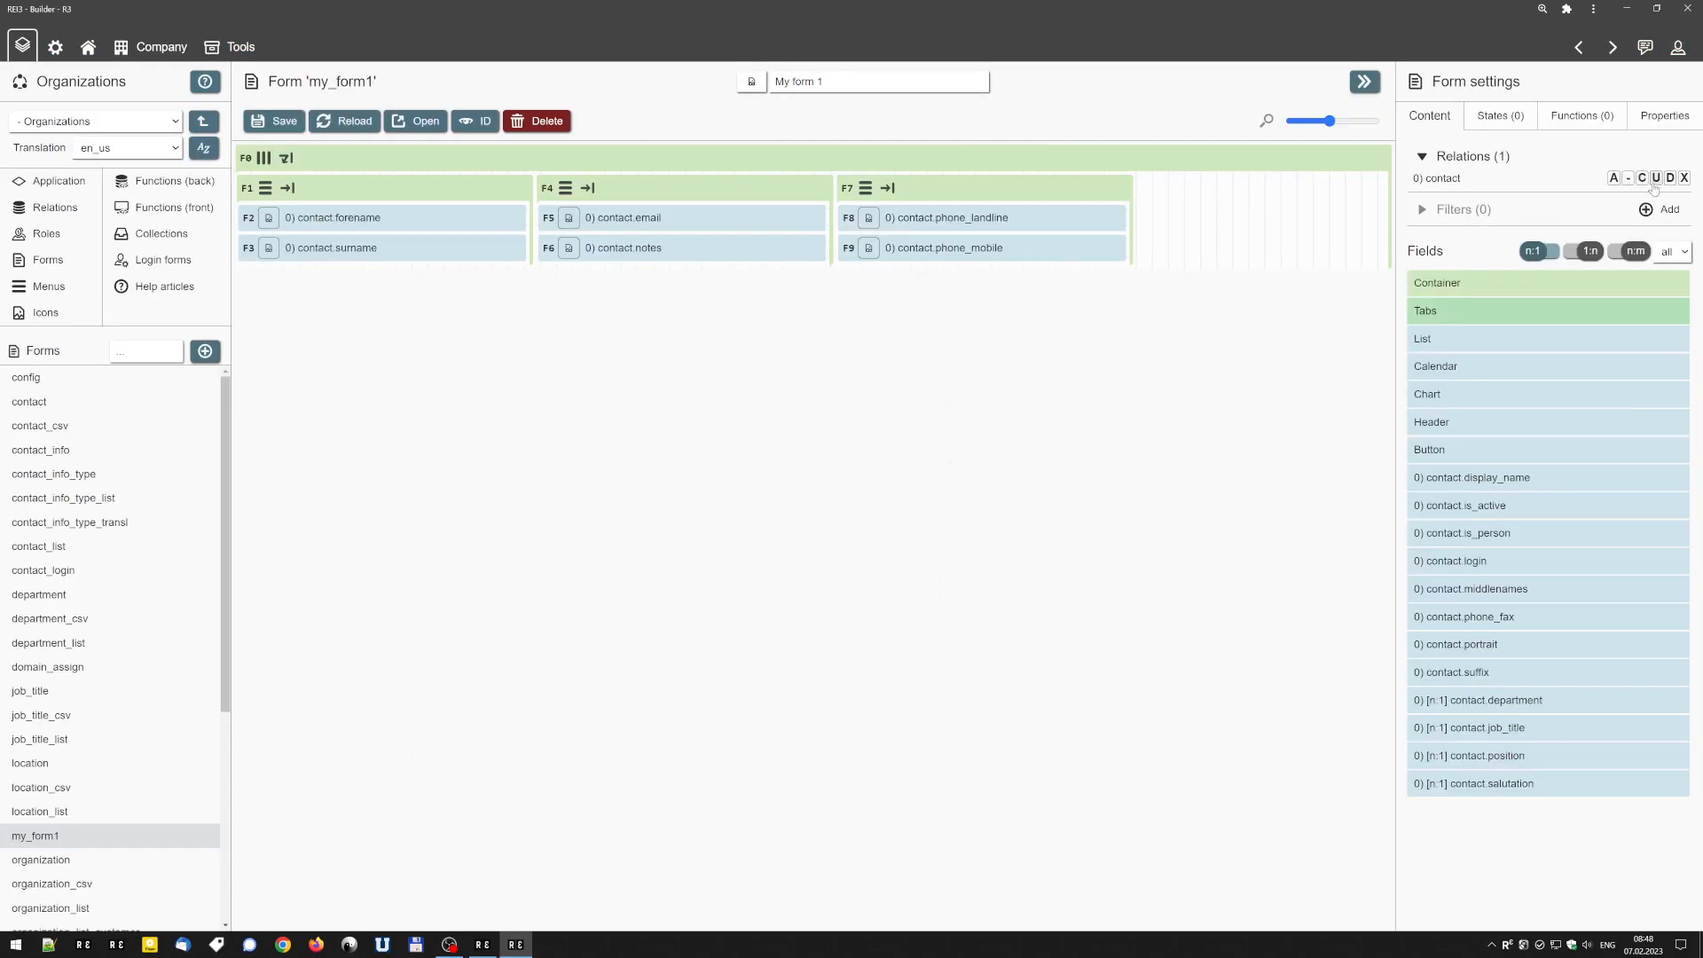
{"action": "left_click", "coordinate": [274, 120]}
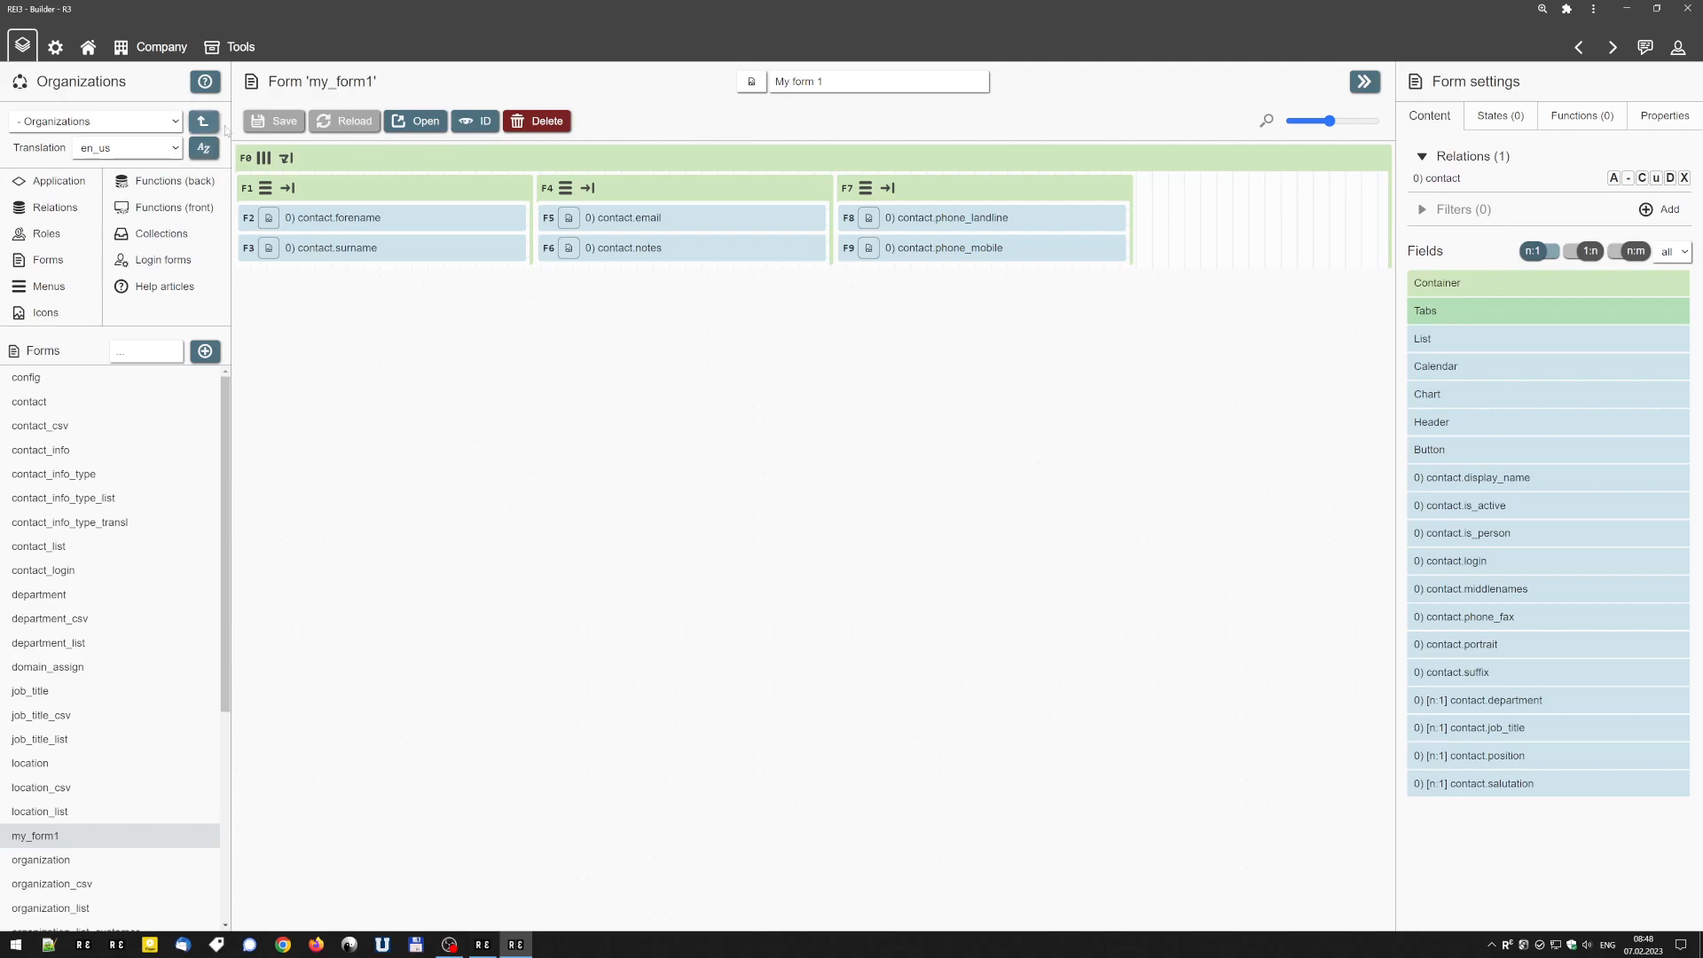
Open the form and save a new contact record with a forename, surname and e-mail.
{"action": "left_click", "coordinate": [417, 120]}
{"action": "left_click", "coordinate": [350, 167]}
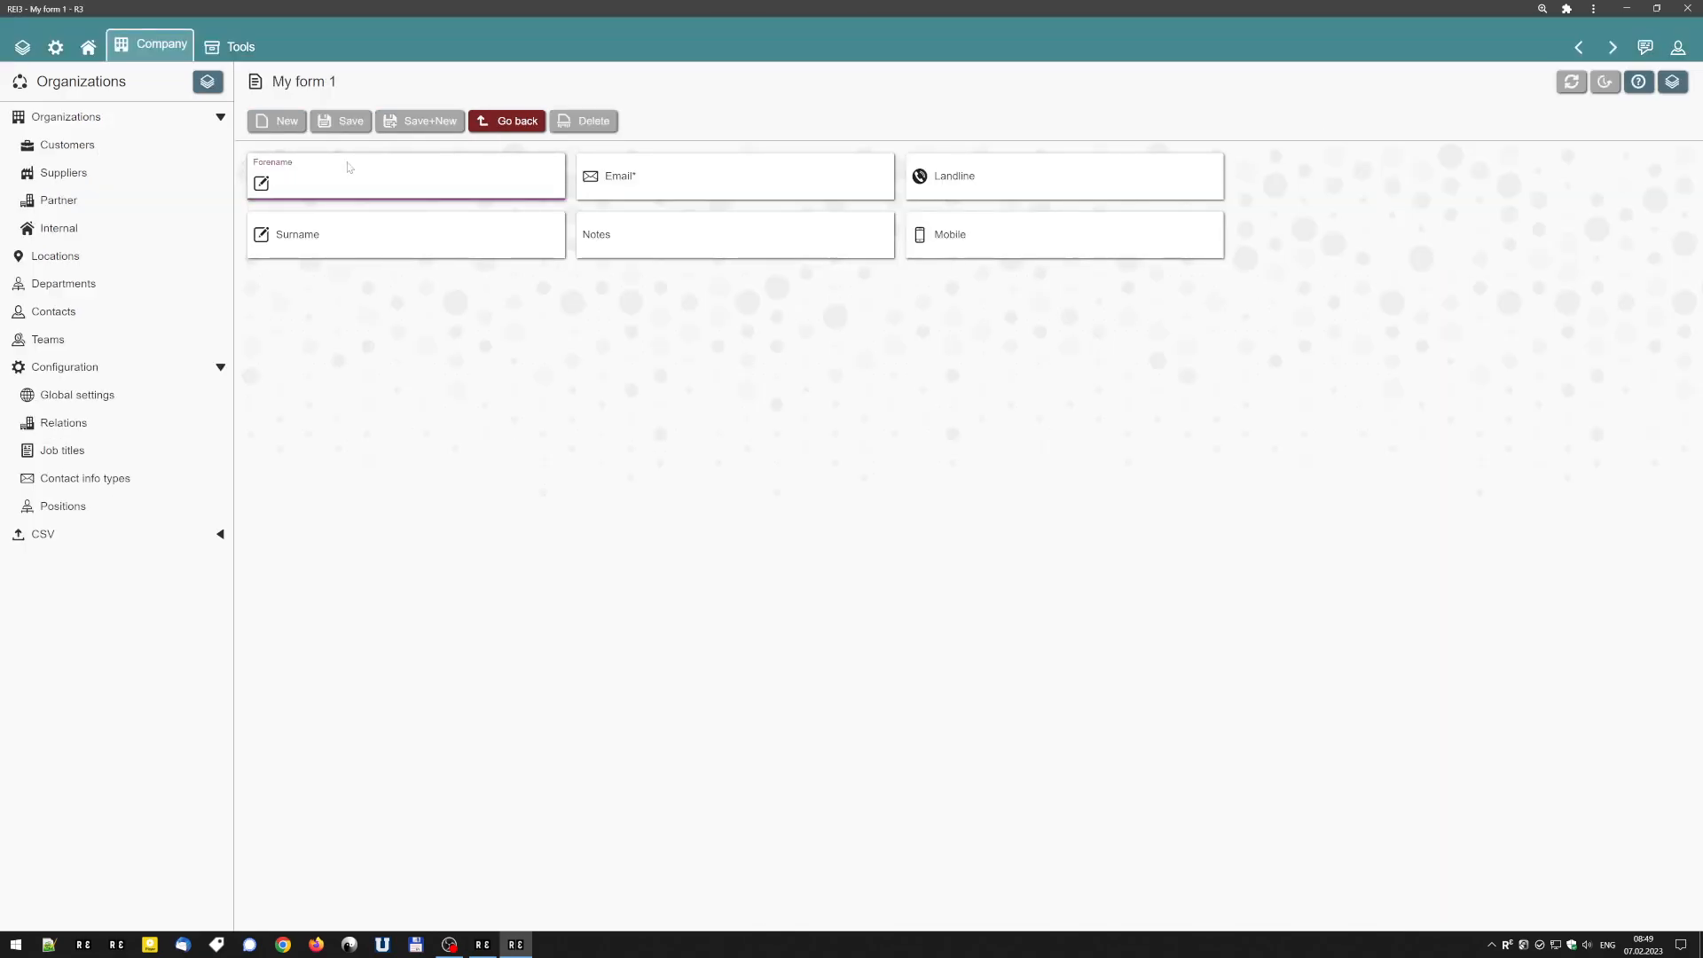
{"action": "key", "text": "Tab"}
{"action": "key", "text": "Tab"}
{"action": "type", "text": "sm"}
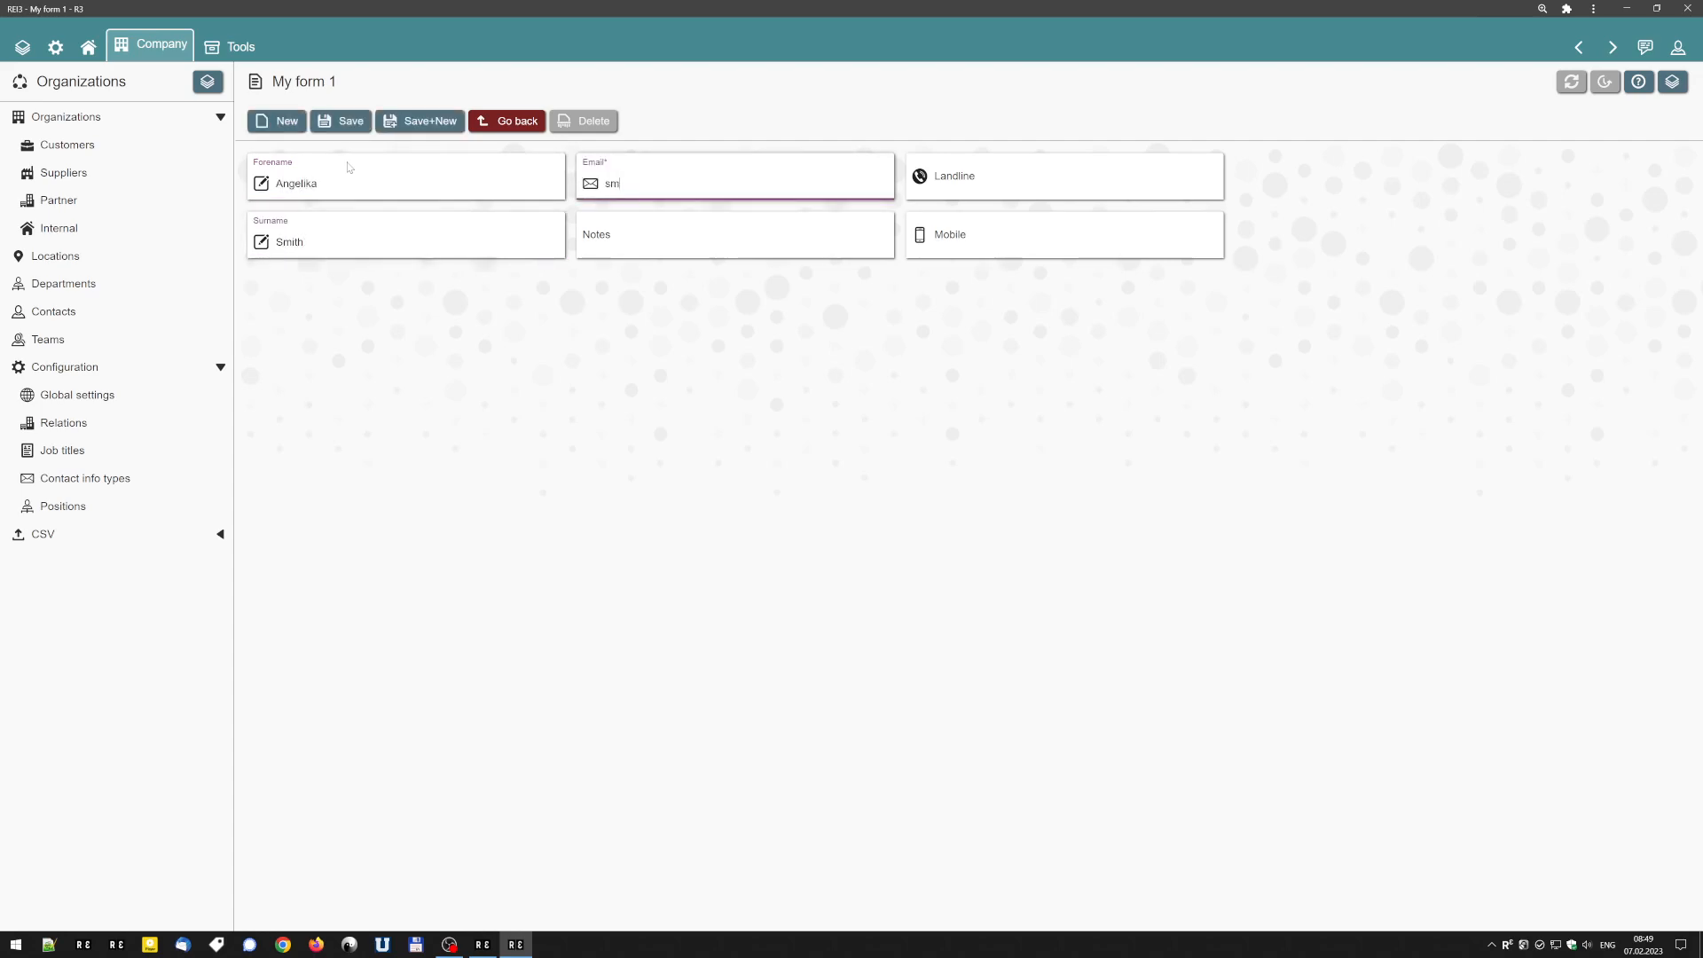
{"action": "type", "text": "ith@test.com"}
{"action": "left_click", "coordinate": [359, 126]}
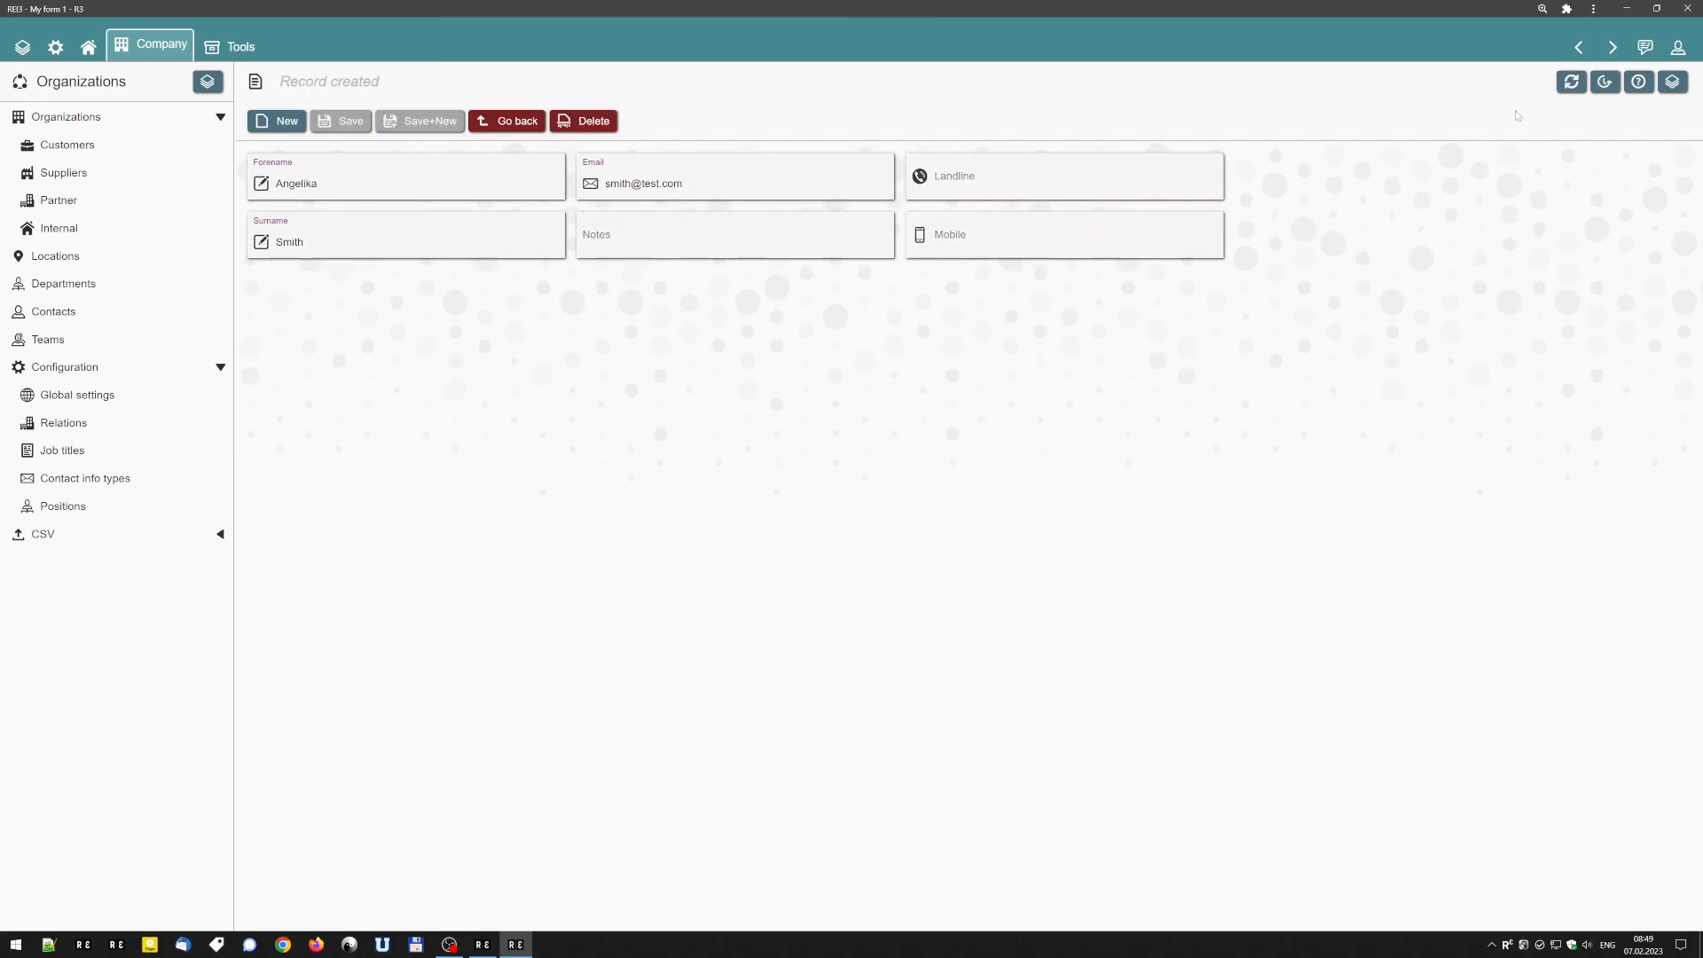
Return to the builder, re-enable updating and disable deletion for the contact relation, and save the form.
{"action": "left_click", "coordinate": [1578, 47]}
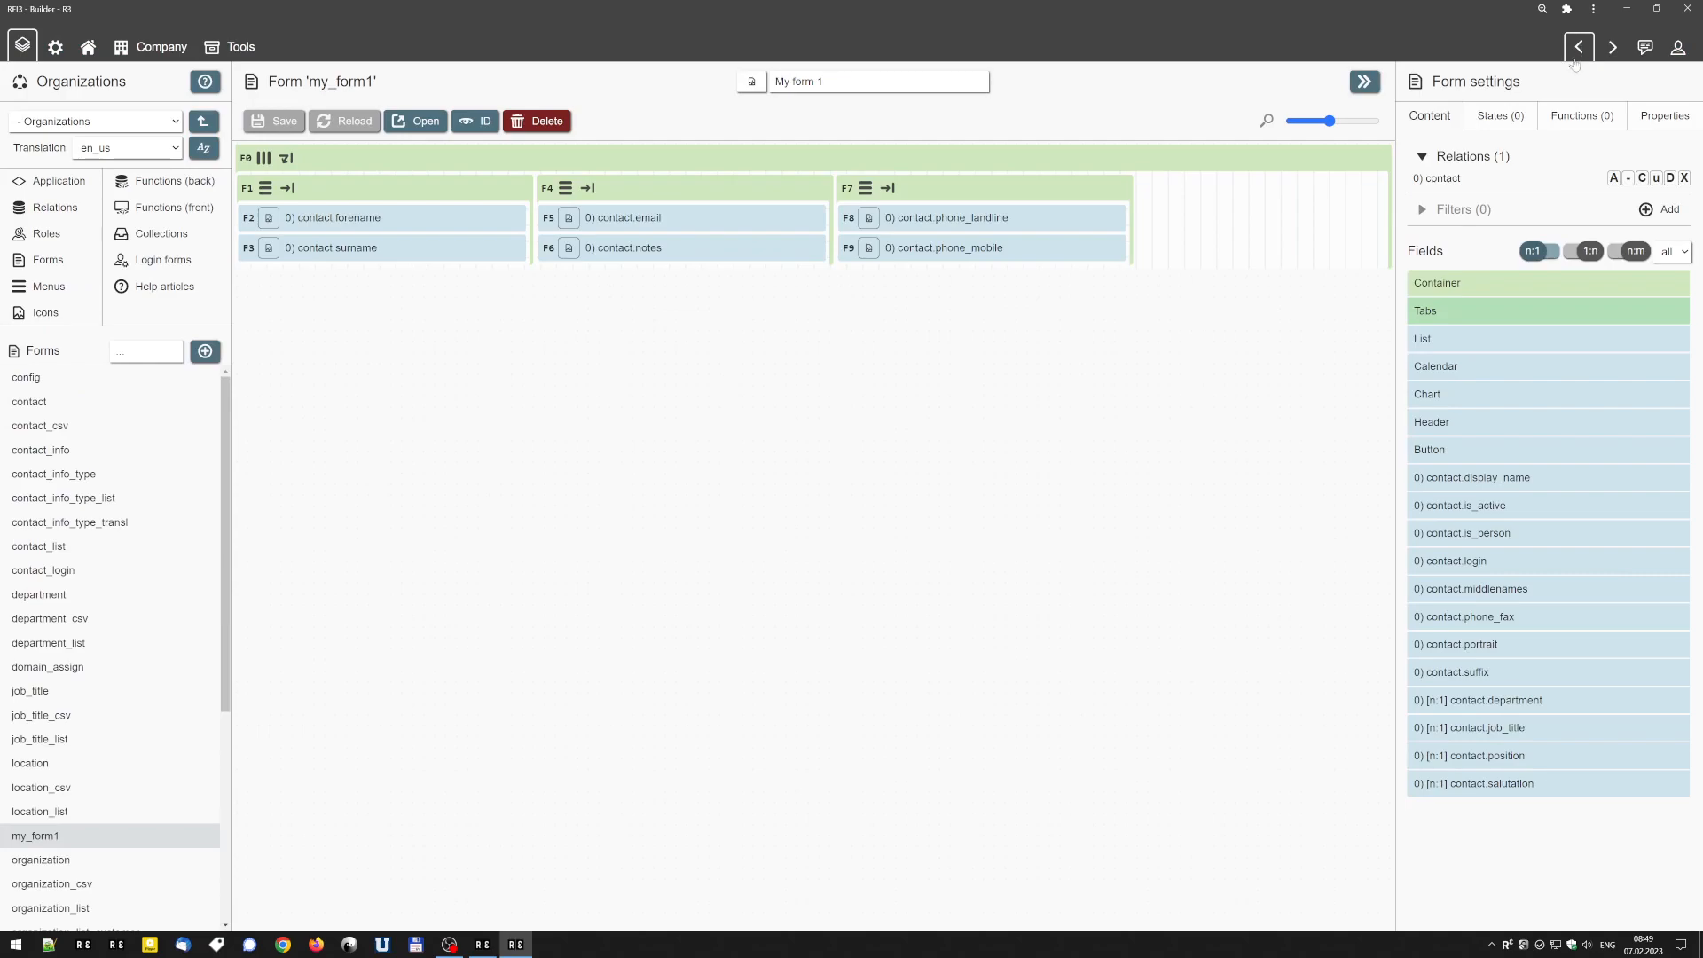
{"action": "left_click", "coordinate": [1655, 179]}
{"action": "left_click", "coordinate": [1669, 179]}
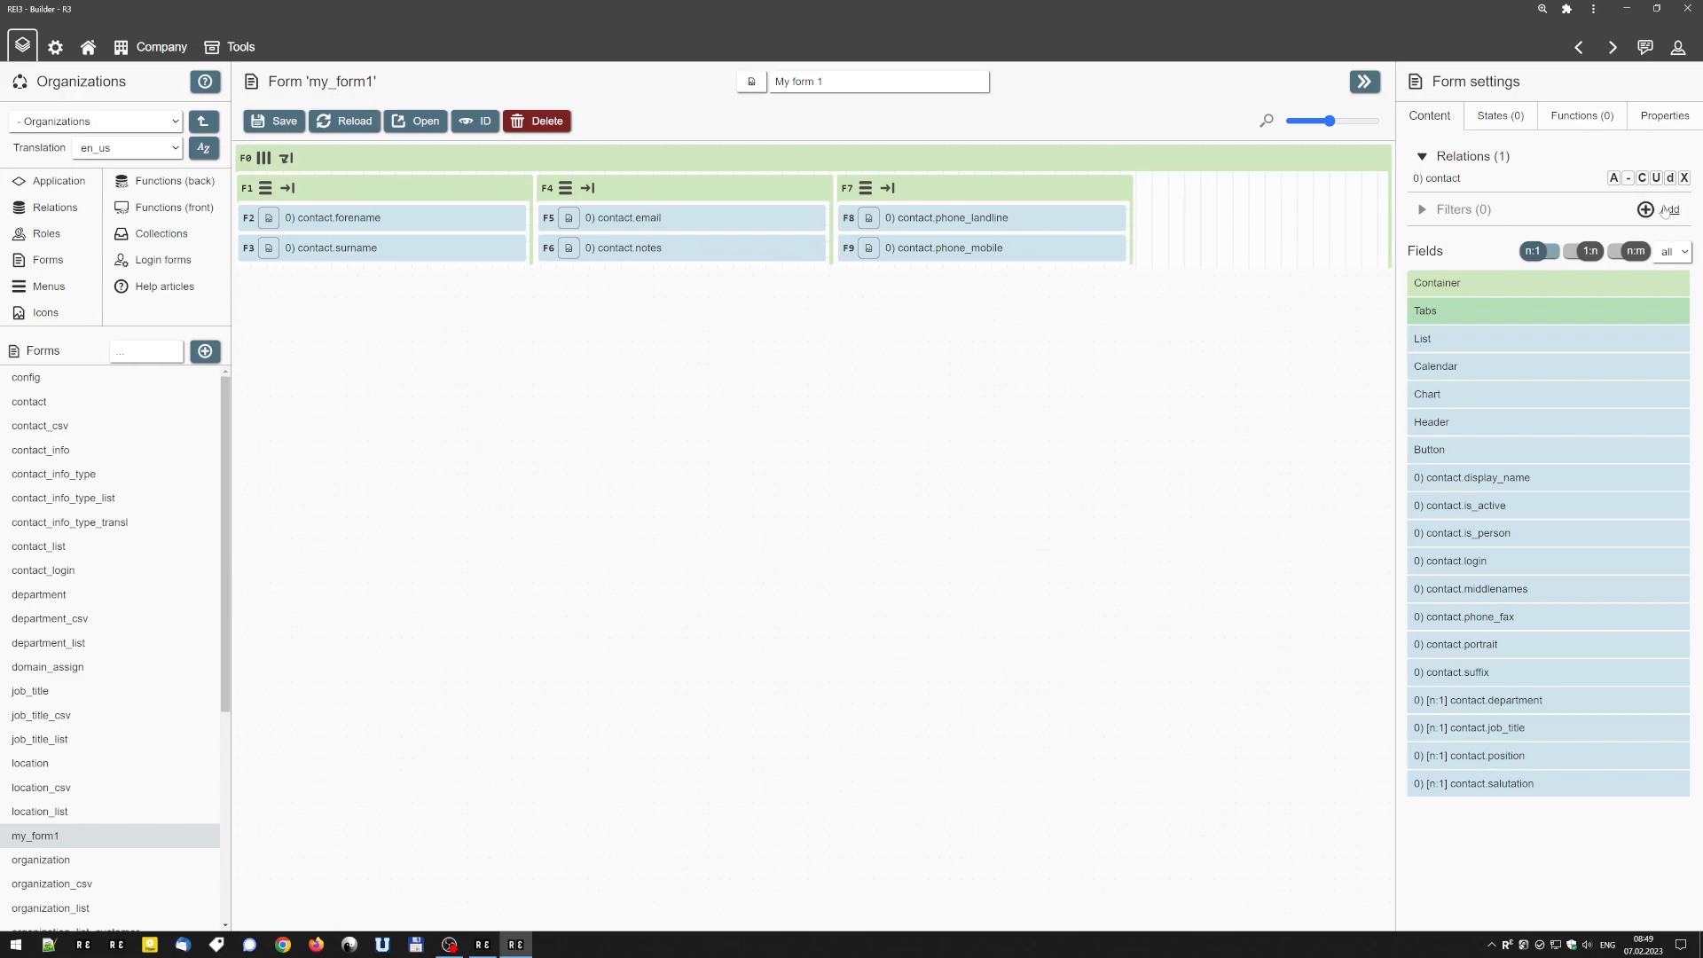
{"action": "left_click", "coordinate": [259, 122]}
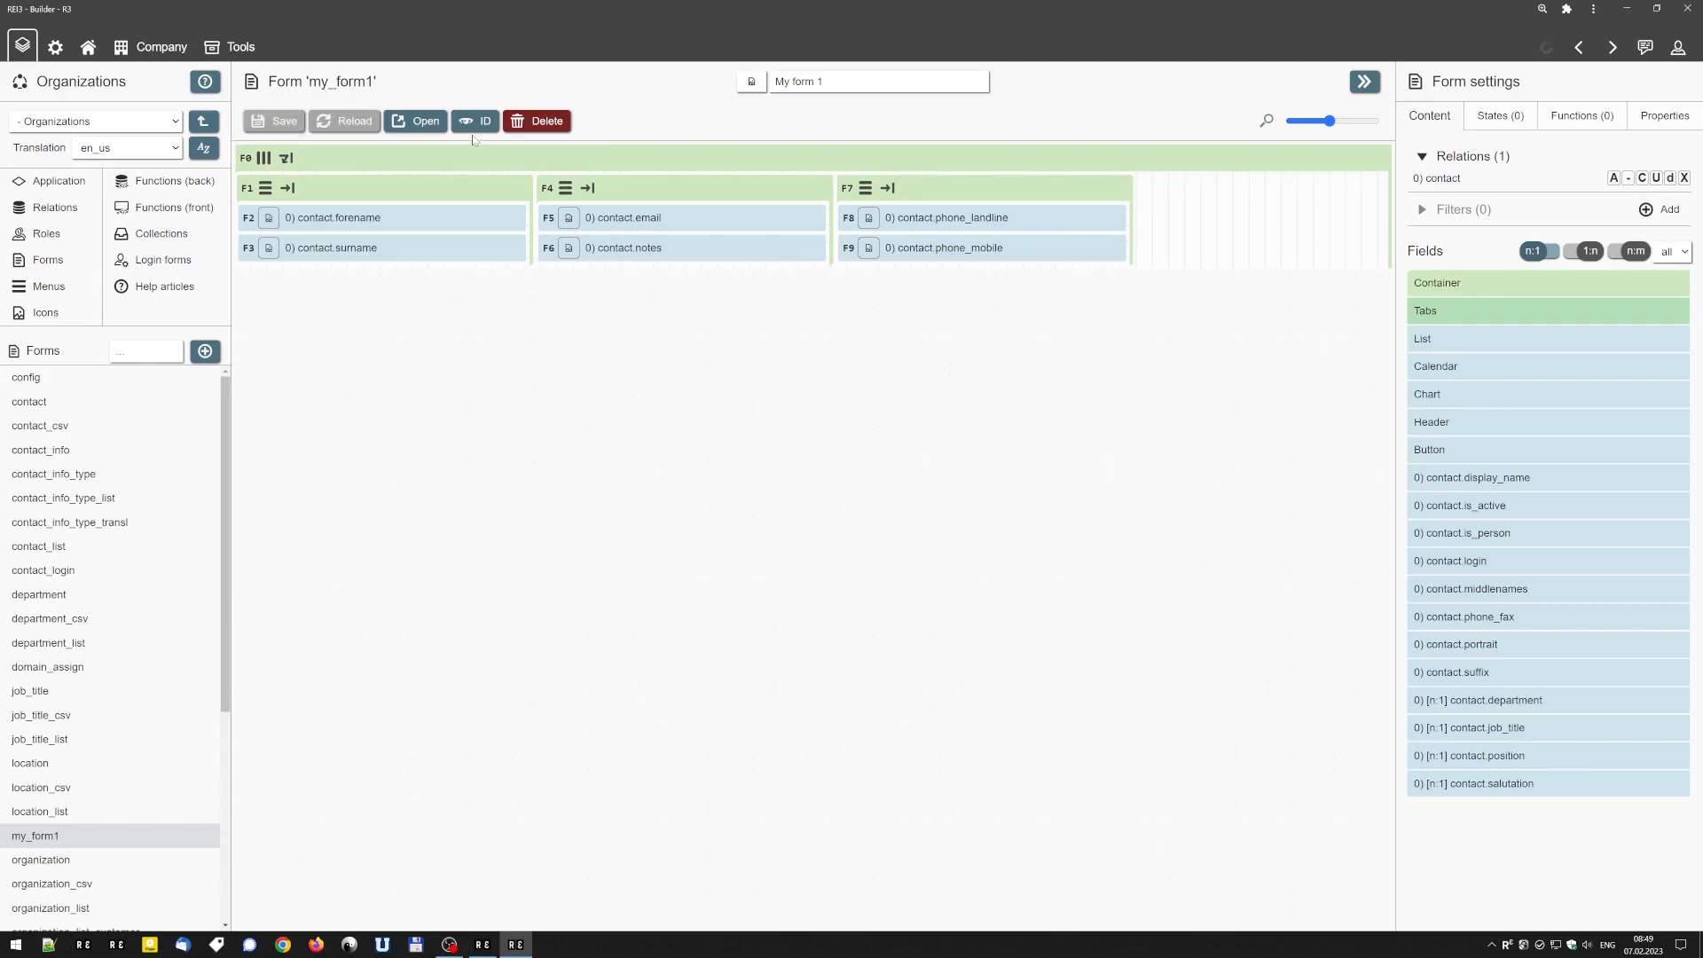
Open the form, fill in a new contact's forename, surname and e-mail, and save the record.
{"action": "left_click", "coordinate": [415, 120]}
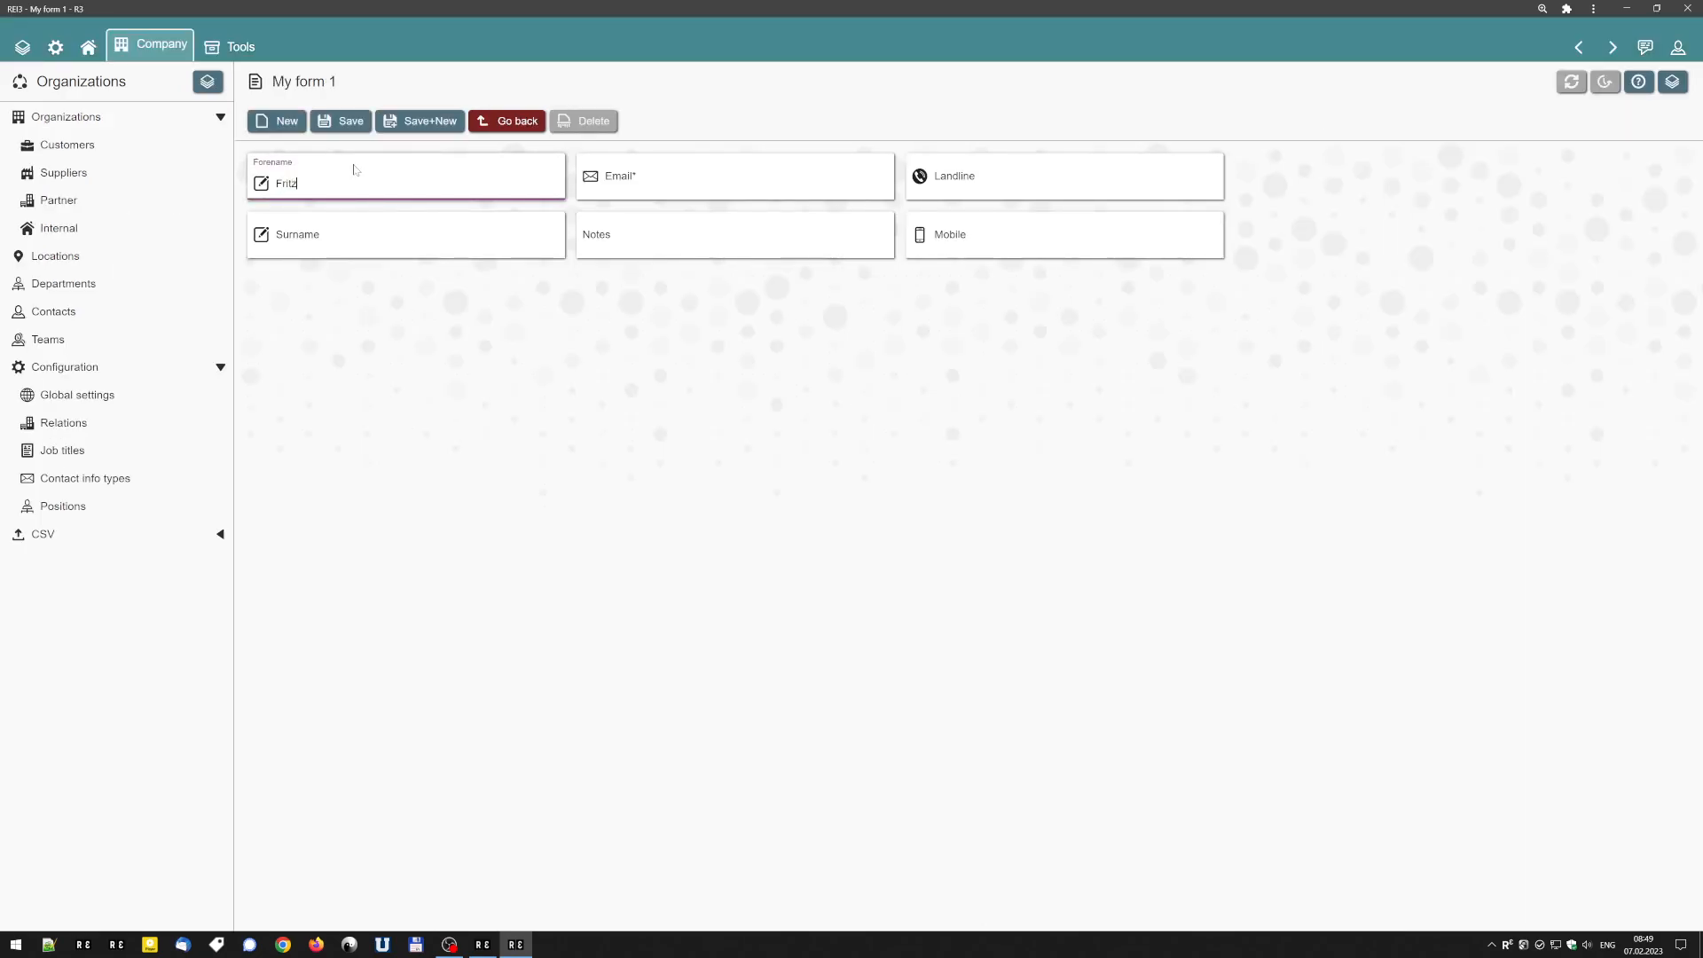
{"action": "key", "text": "Tab"}
{"action": "key", "text": "Tab"}
{"action": "type", "text": "meier@test.d"}
{"action": "type", "text": "om"}
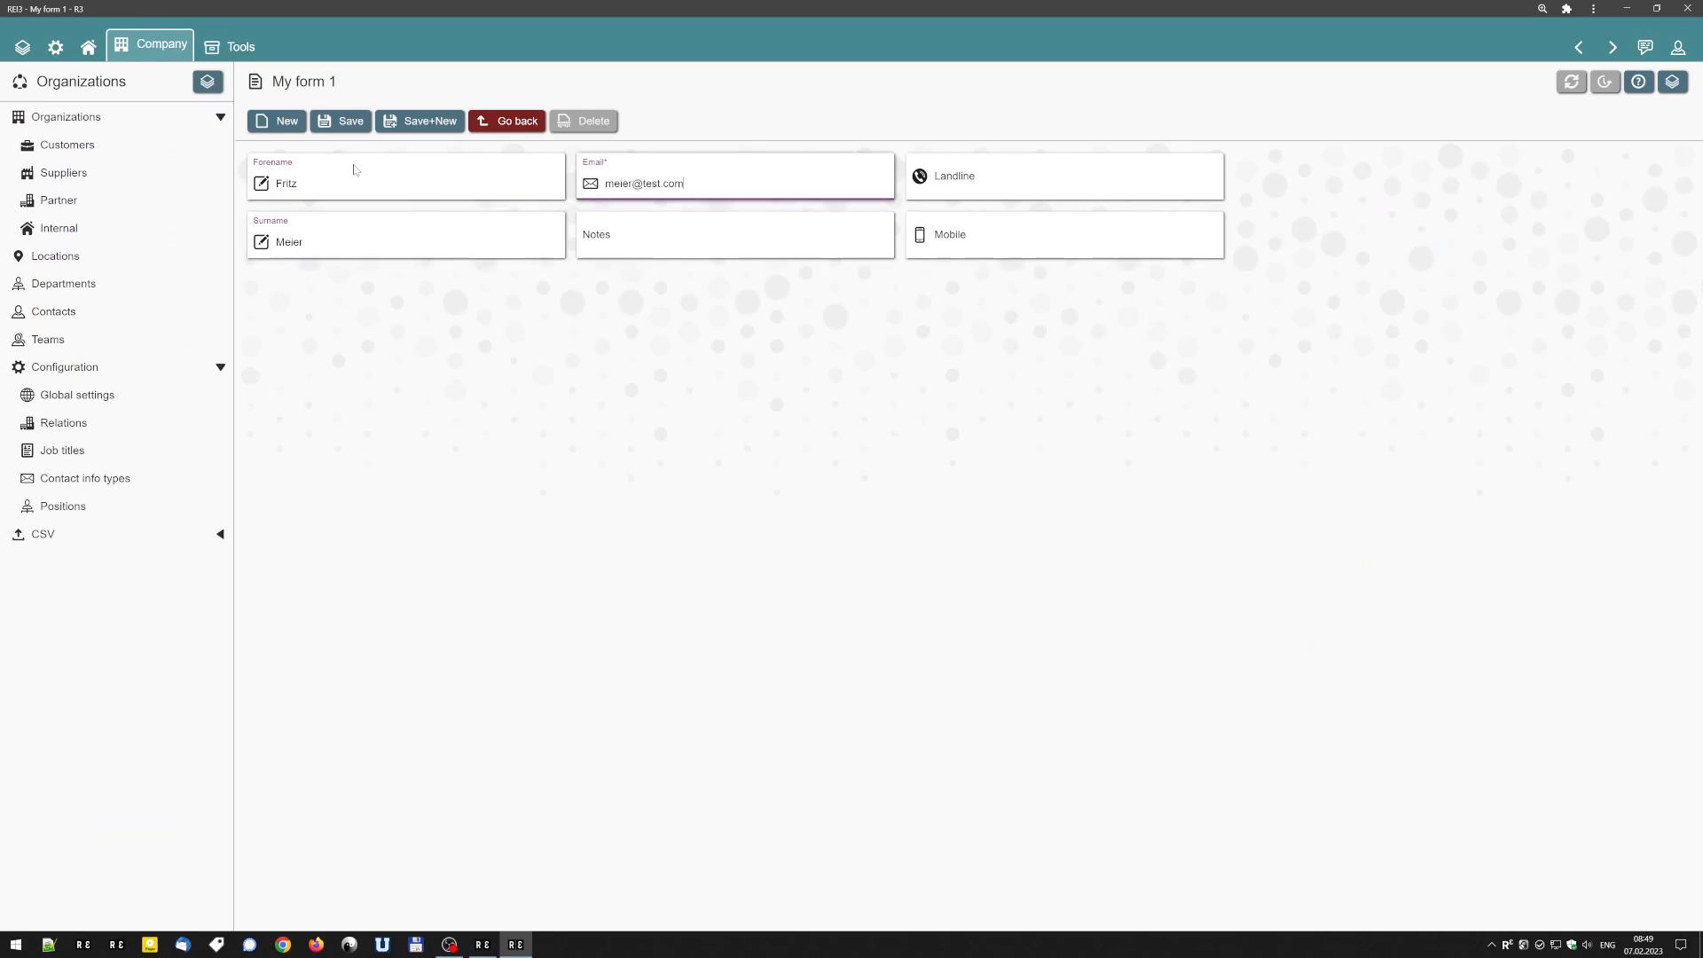
{"action": "left_click", "coordinate": [335, 125]}
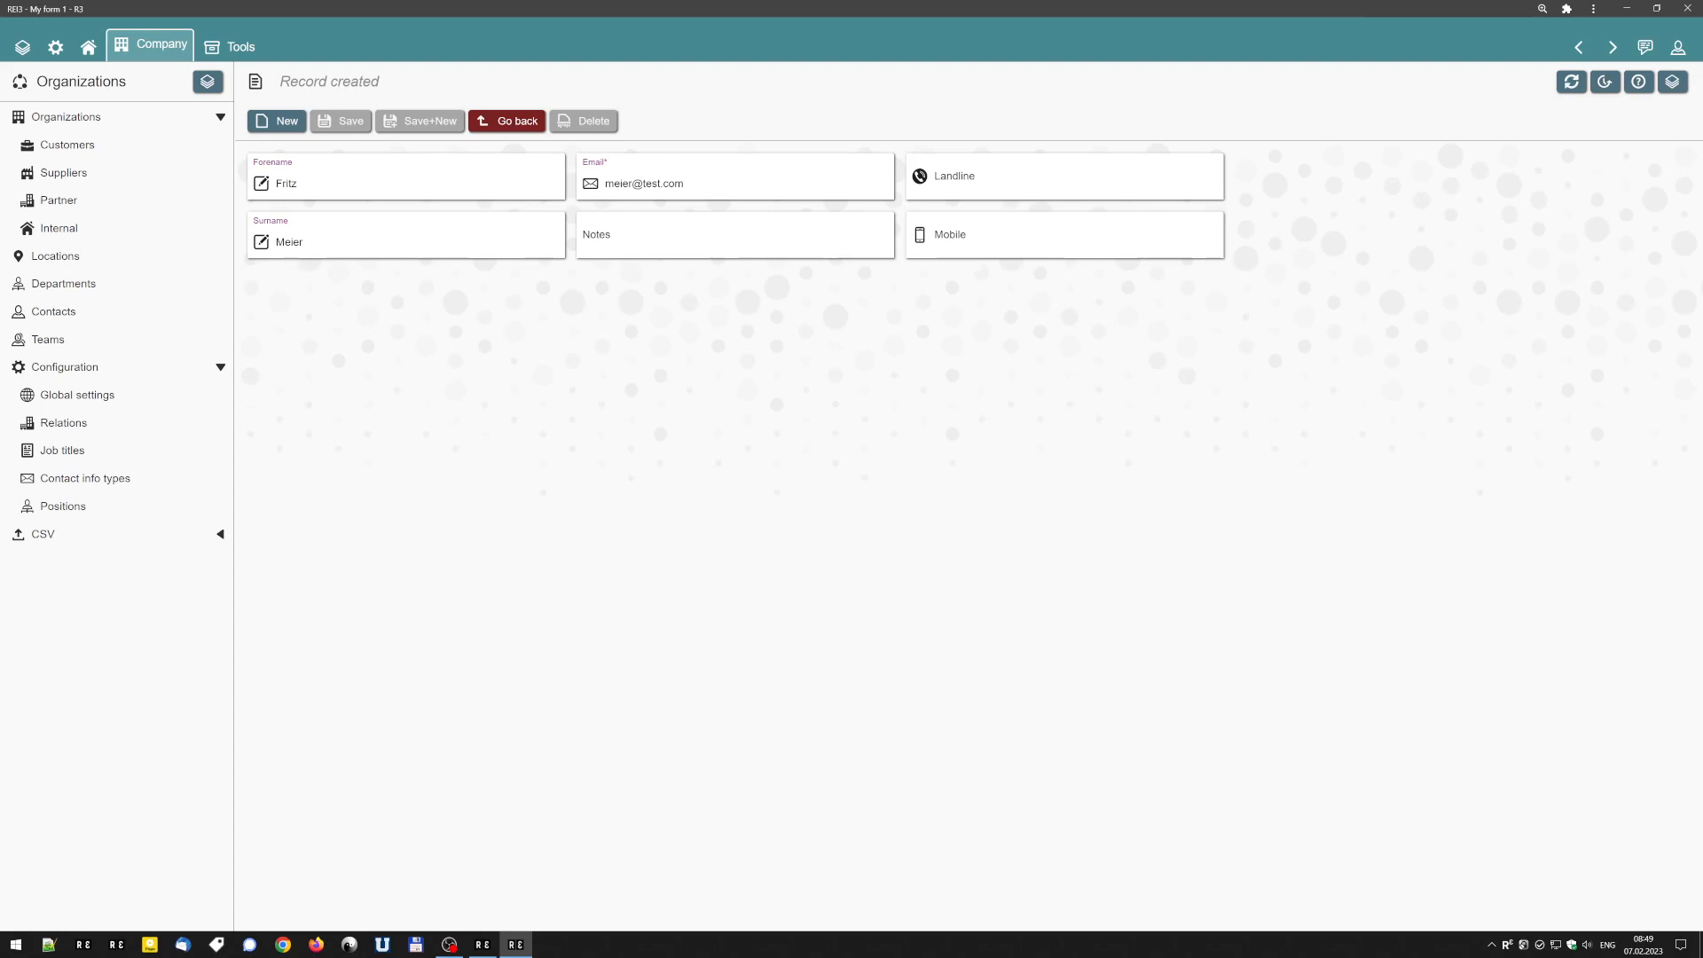
Set the new contact's notes to 123 and save the record again.
{"action": "left_click", "coordinate": [641, 237]}
{"action": "type", "text": "123"}
{"action": "left_click", "coordinate": [346, 126]}
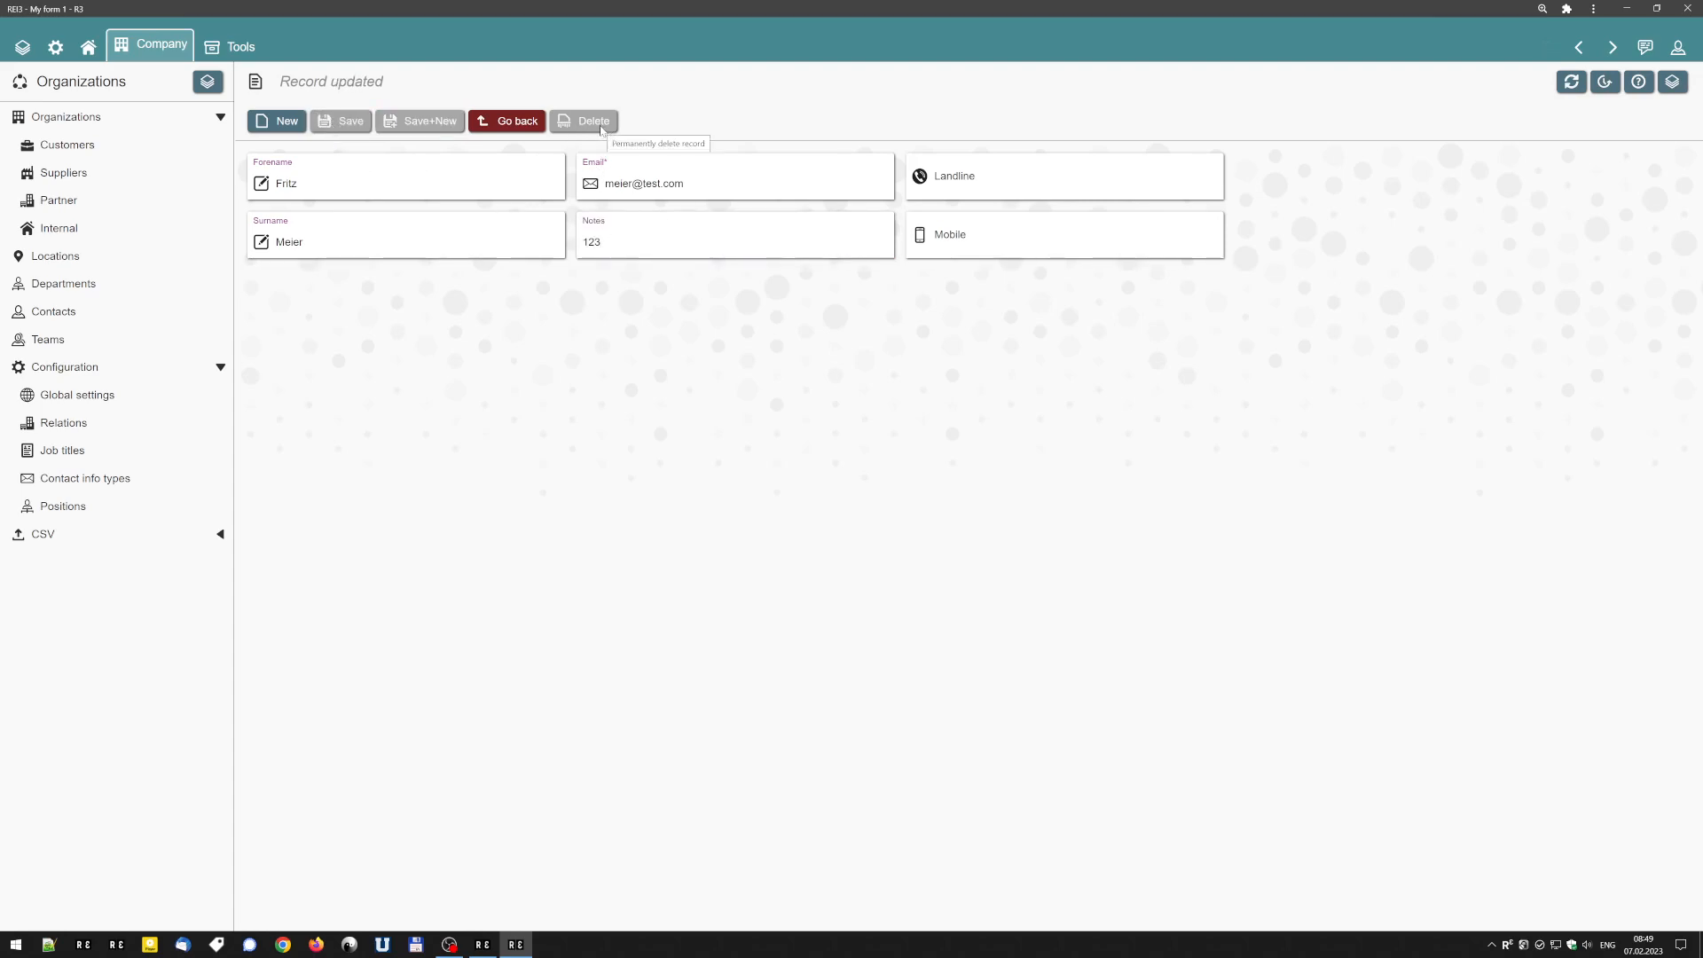
Back in the builder, re-enable deletion for the contact relation and join the department relation via contact.department.
{"action": "left_click", "coordinate": [1581, 49]}
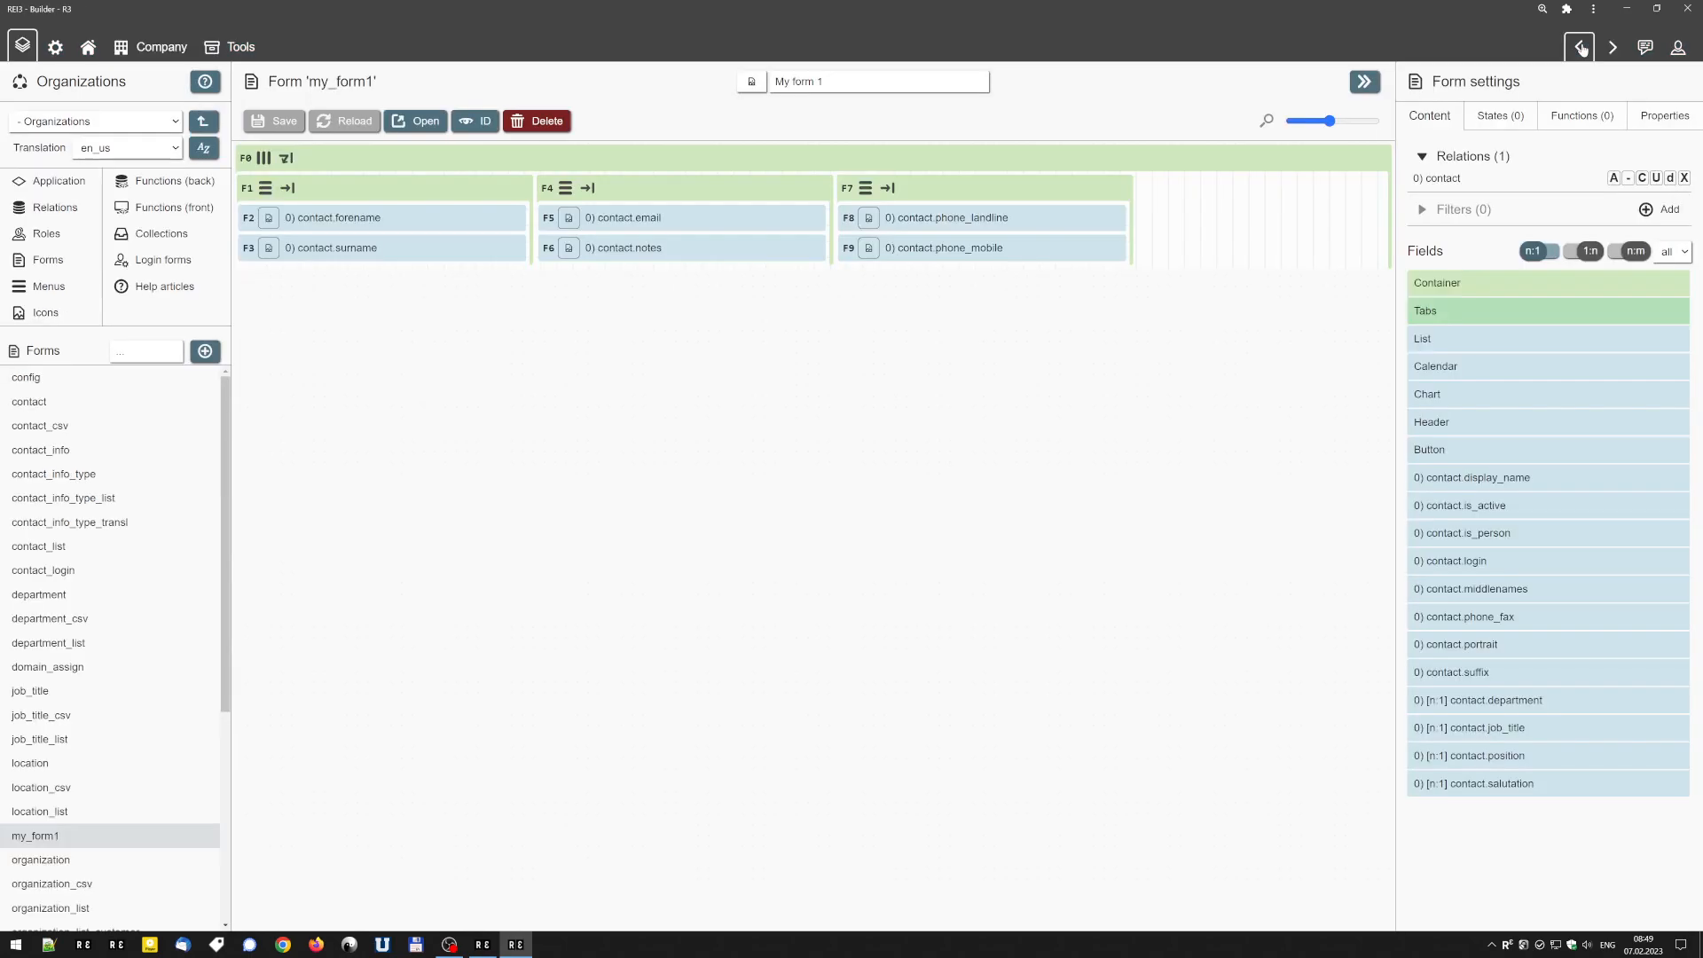
{"action": "left_click", "coordinate": [1670, 177]}
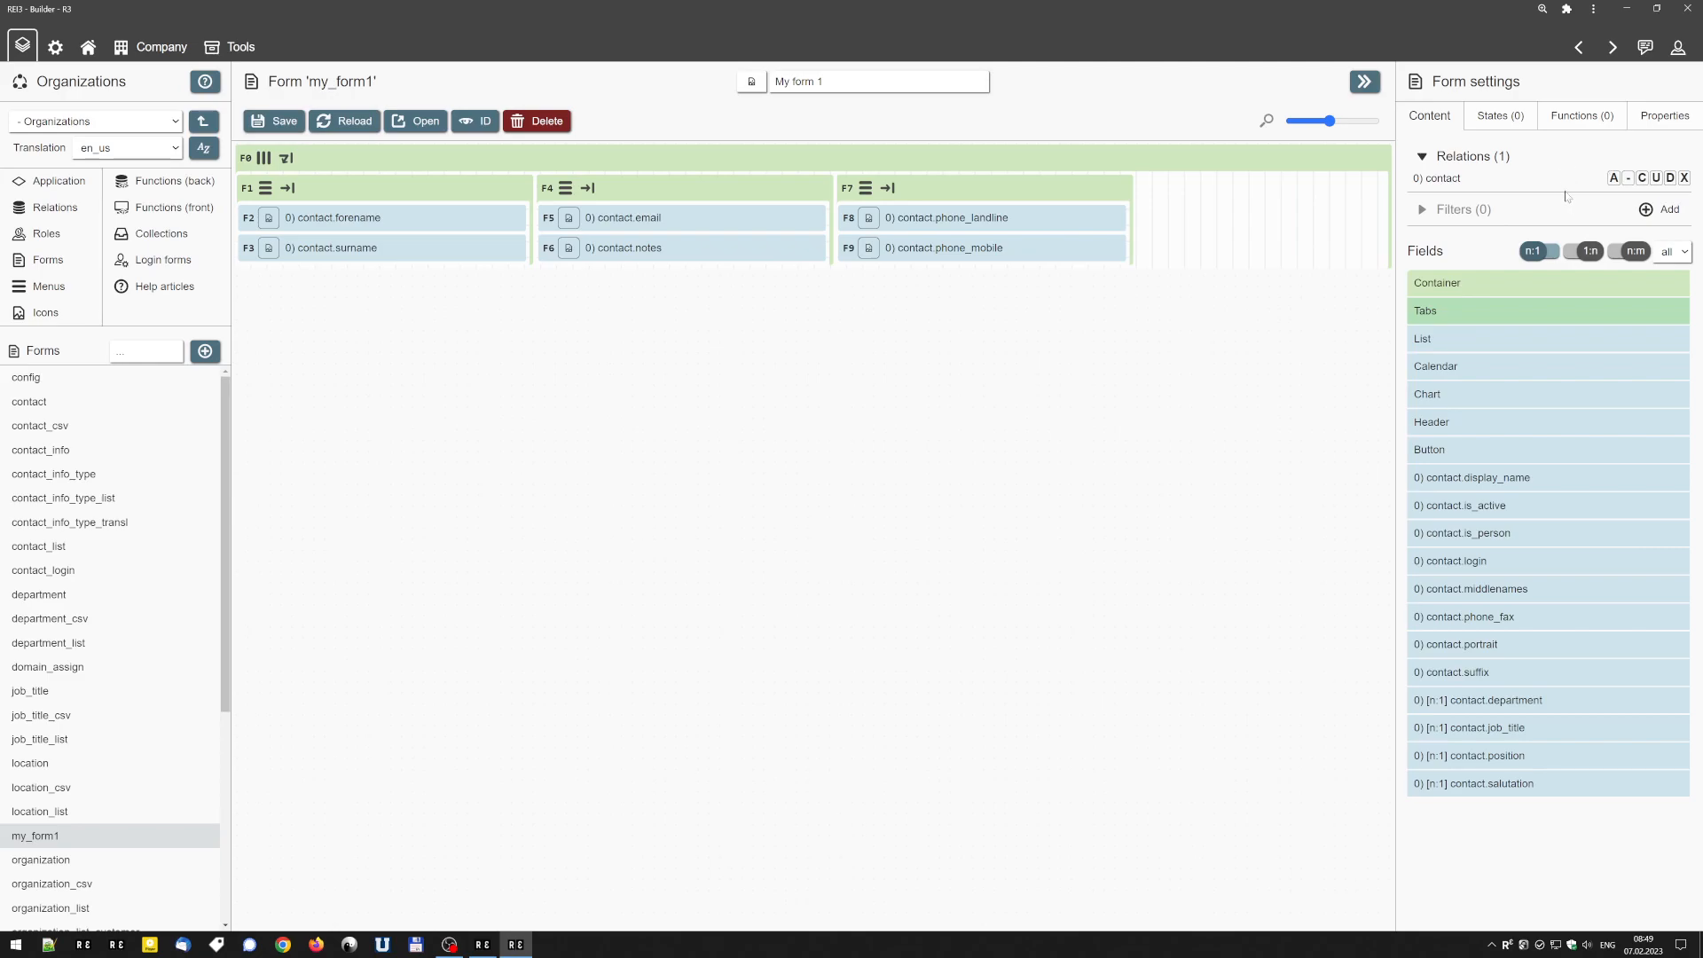
{"action": "left_click", "coordinate": [1613, 178]}
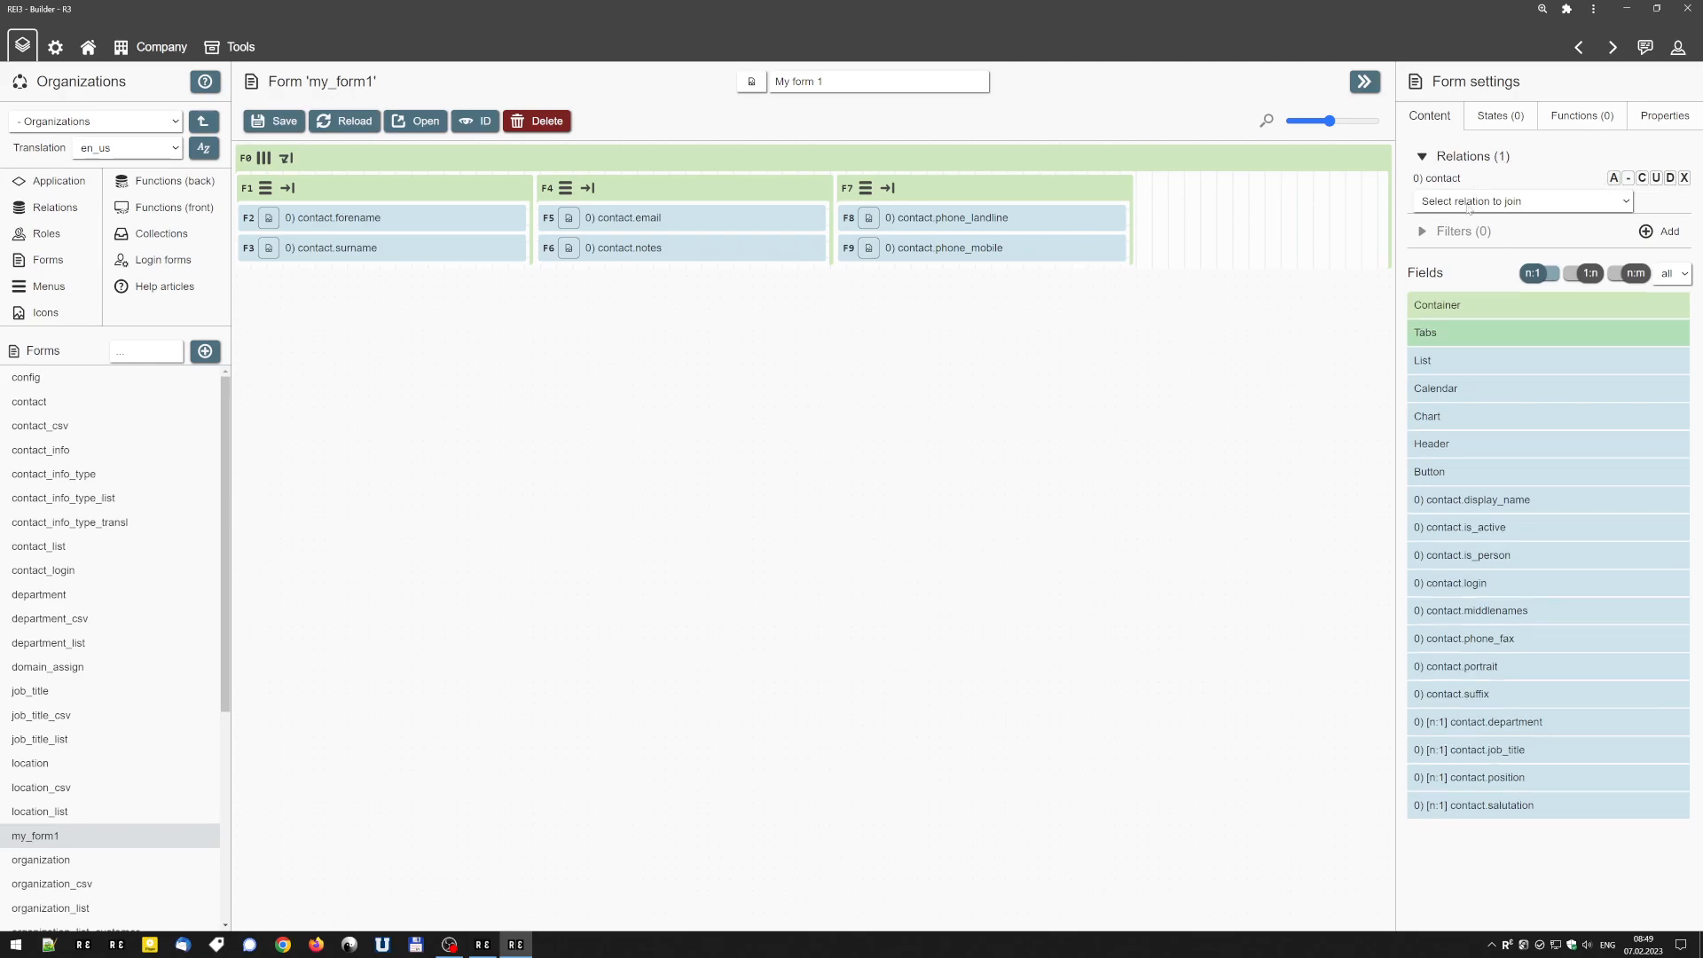
{"action": "left_click", "coordinate": [1500, 201]}
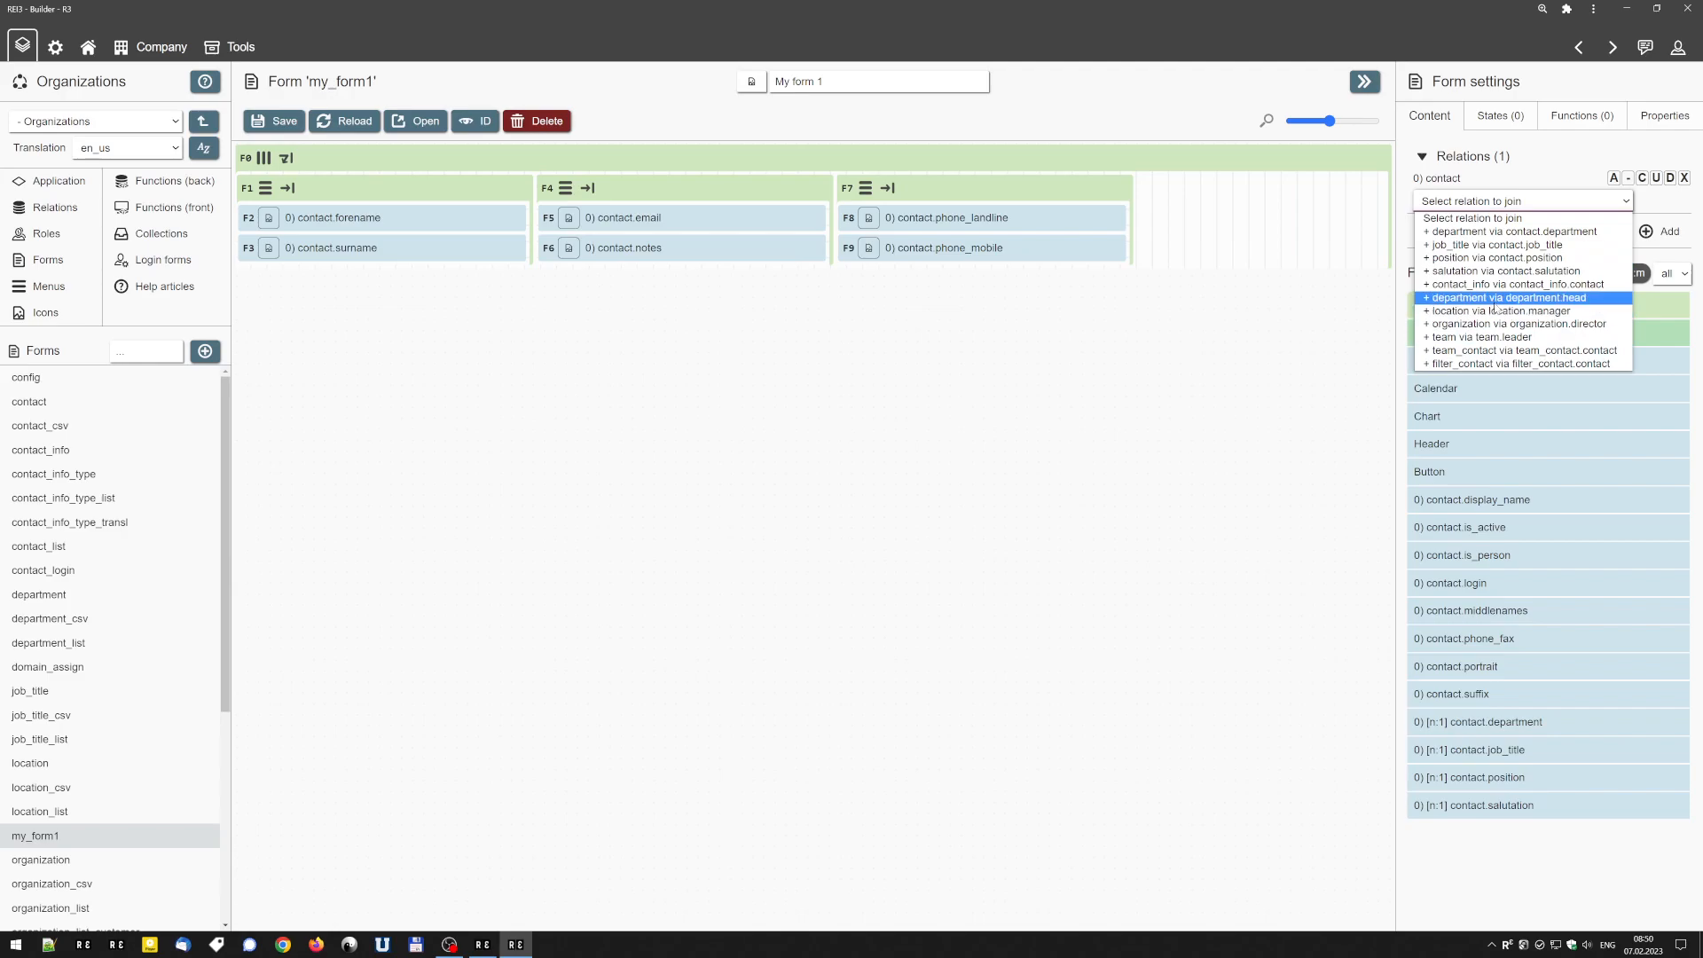
{"action": "left_click", "coordinate": [1505, 231]}
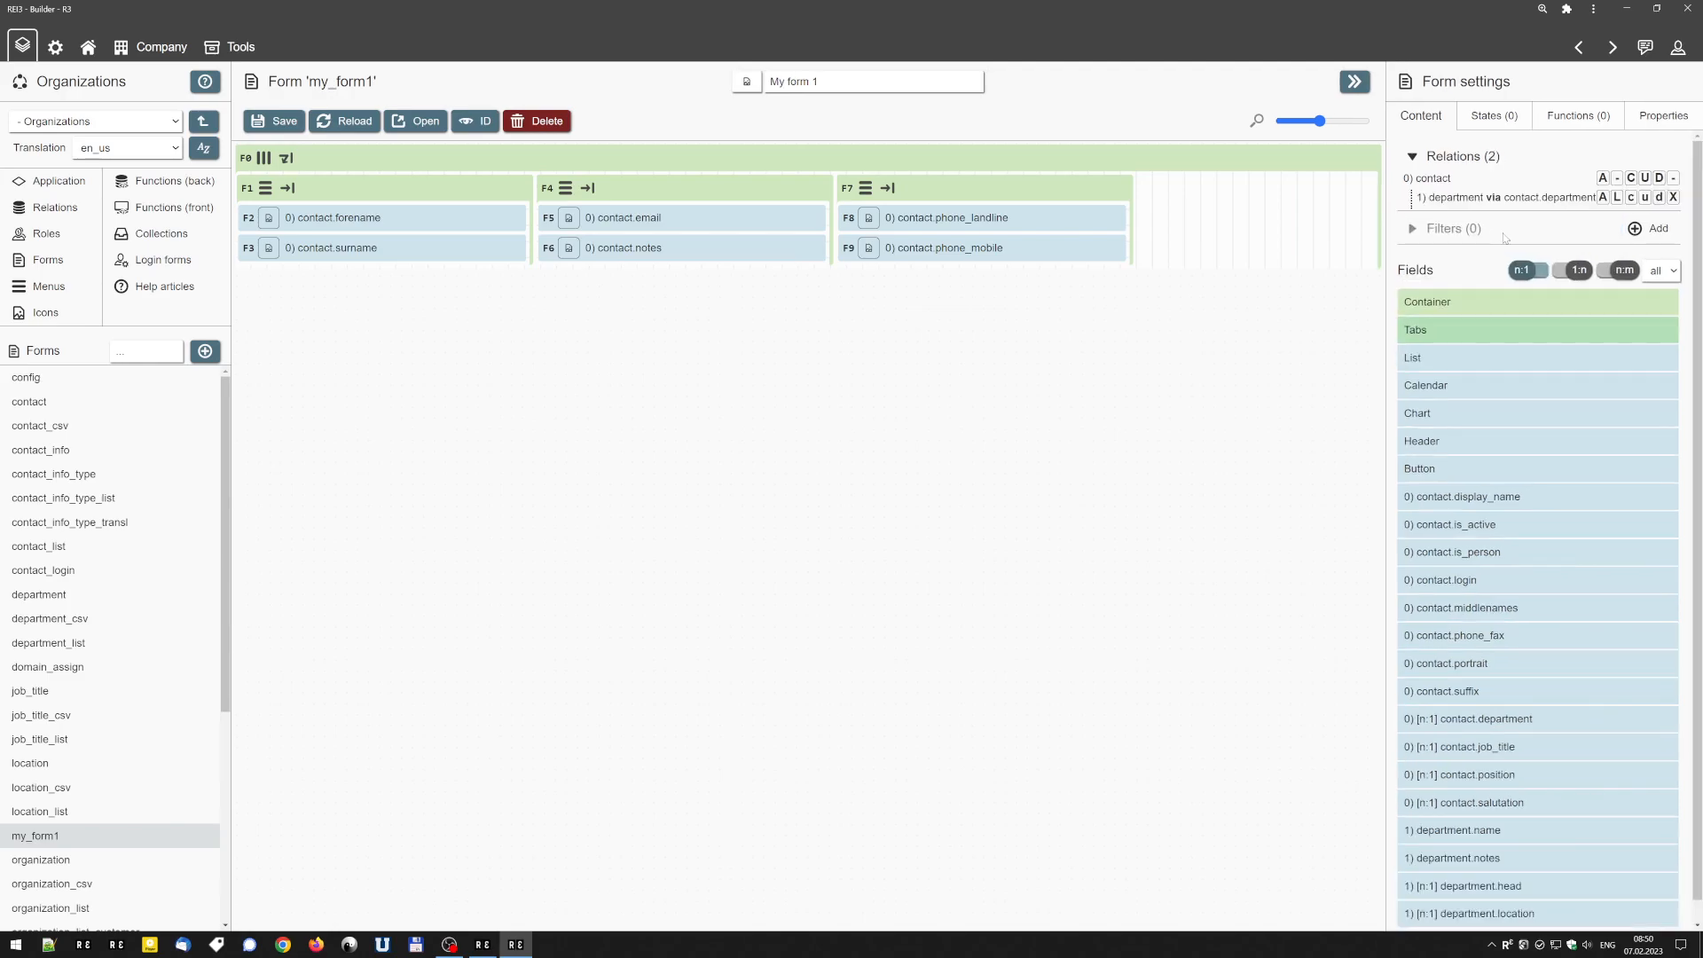
Add the department.name field in a new fourth column of the layout, save the form and open it.
{"action": "scroll", "coordinate": [1498, 468], "scroll_direction": "down", "scroll_amount": 1}
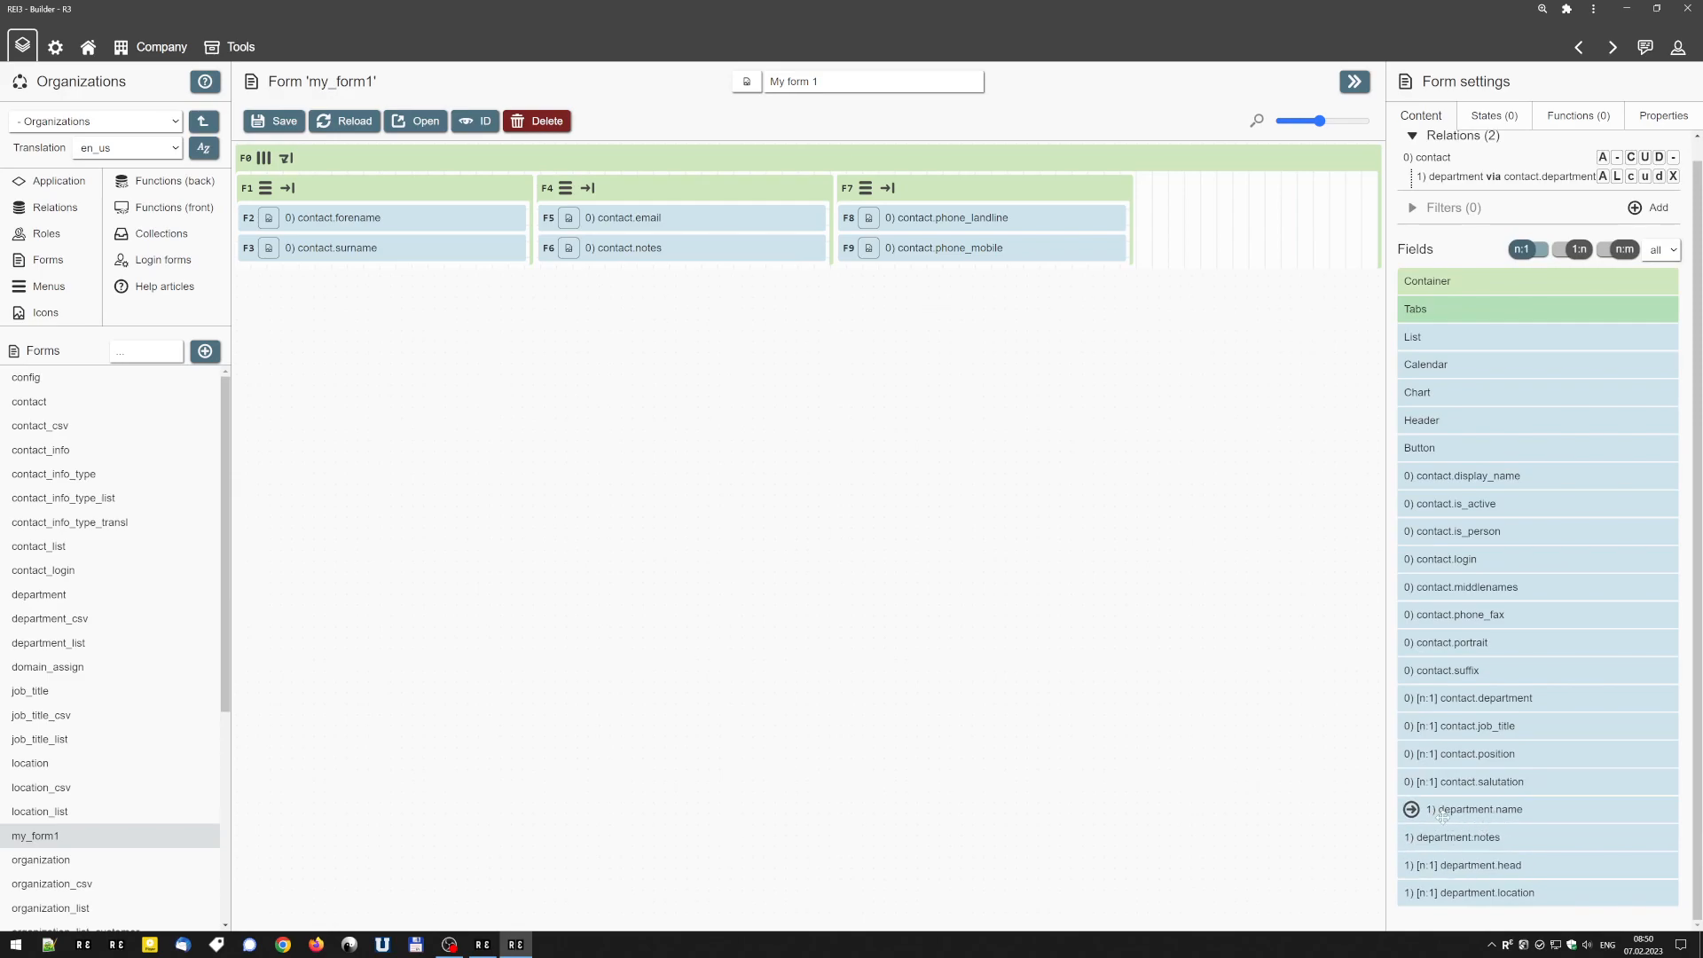
{"action": "left_click_drag", "start_coordinate": [1459, 813], "coordinate": [1233, 211]}
{"action": "left_click_drag", "start_coordinate": [1436, 302], "coordinate": [1179, 222]}
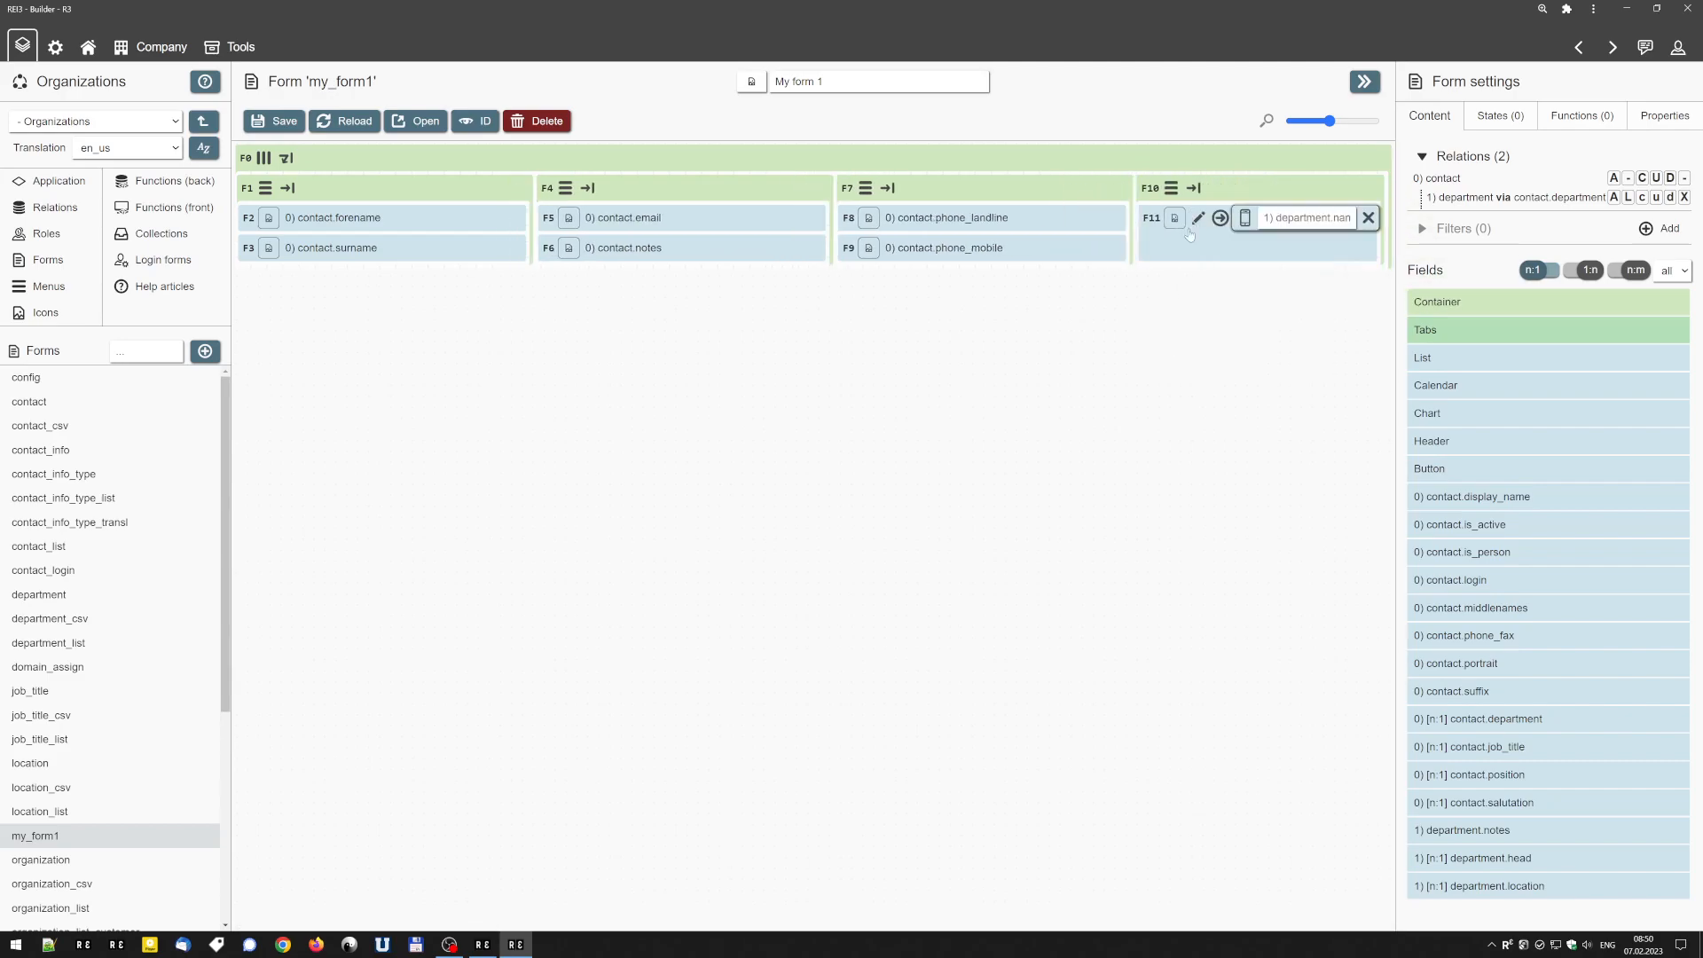
{"action": "left_click", "coordinate": [276, 124]}
{"action": "left_click", "coordinate": [433, 125]}
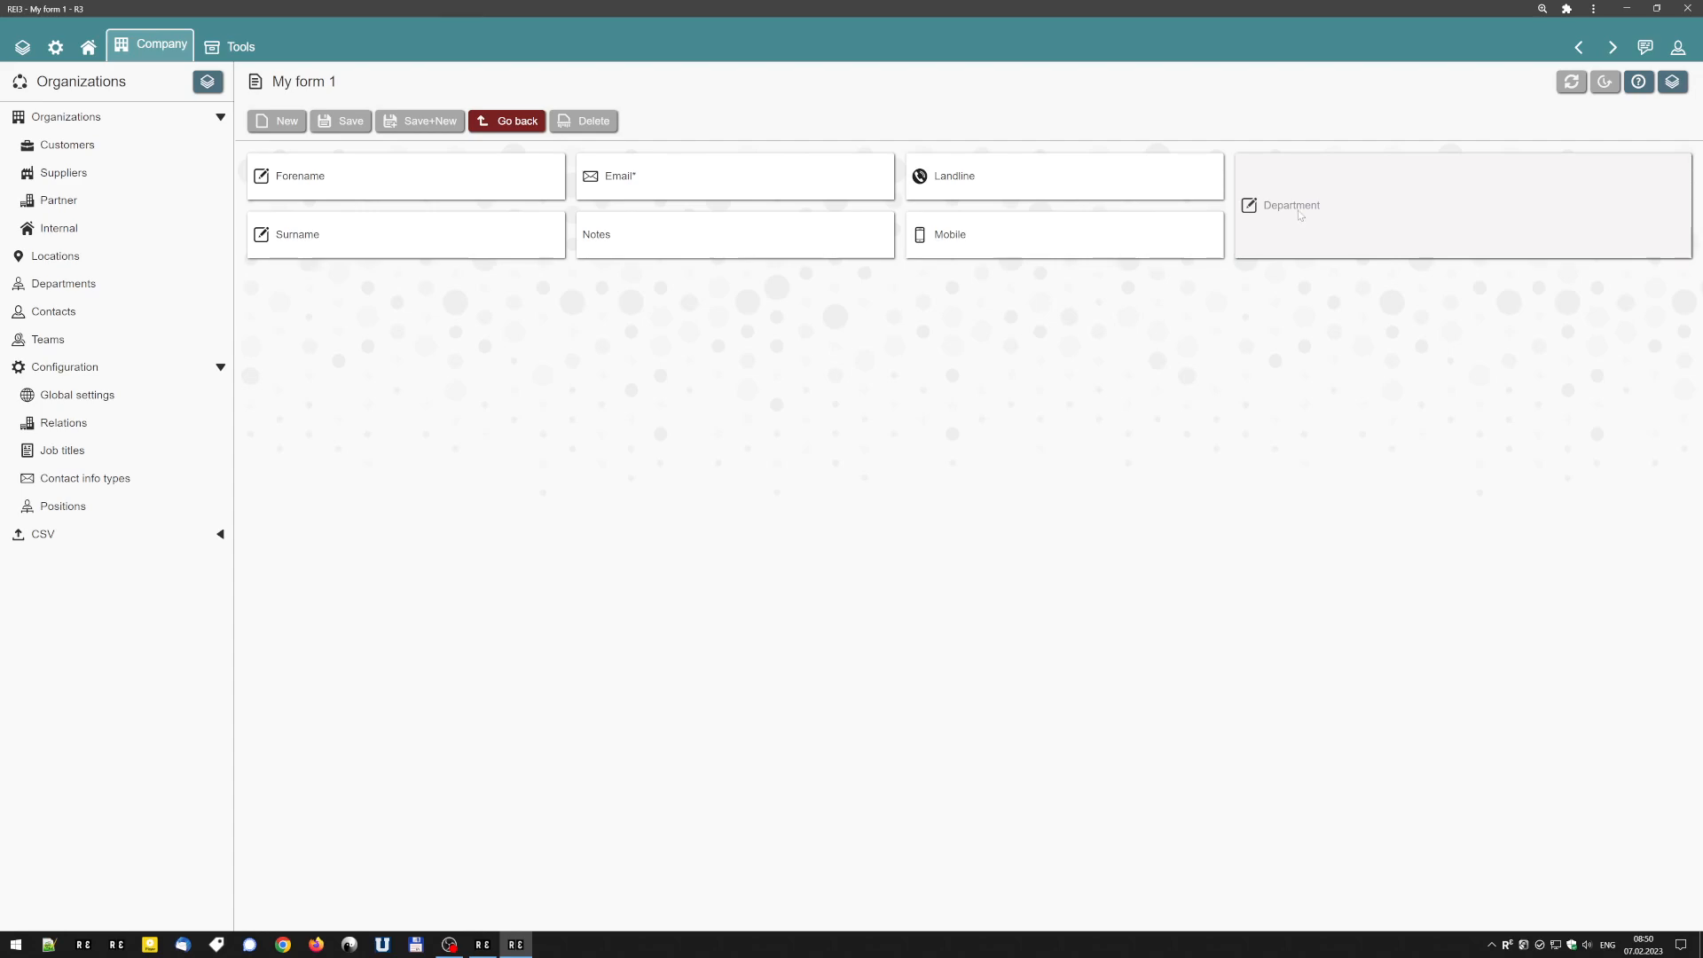
Enable creating and updating for the joined department relation, save, and open the form to check its Department field.
{"action": "left_click", "coordinate": [1578, 47]}
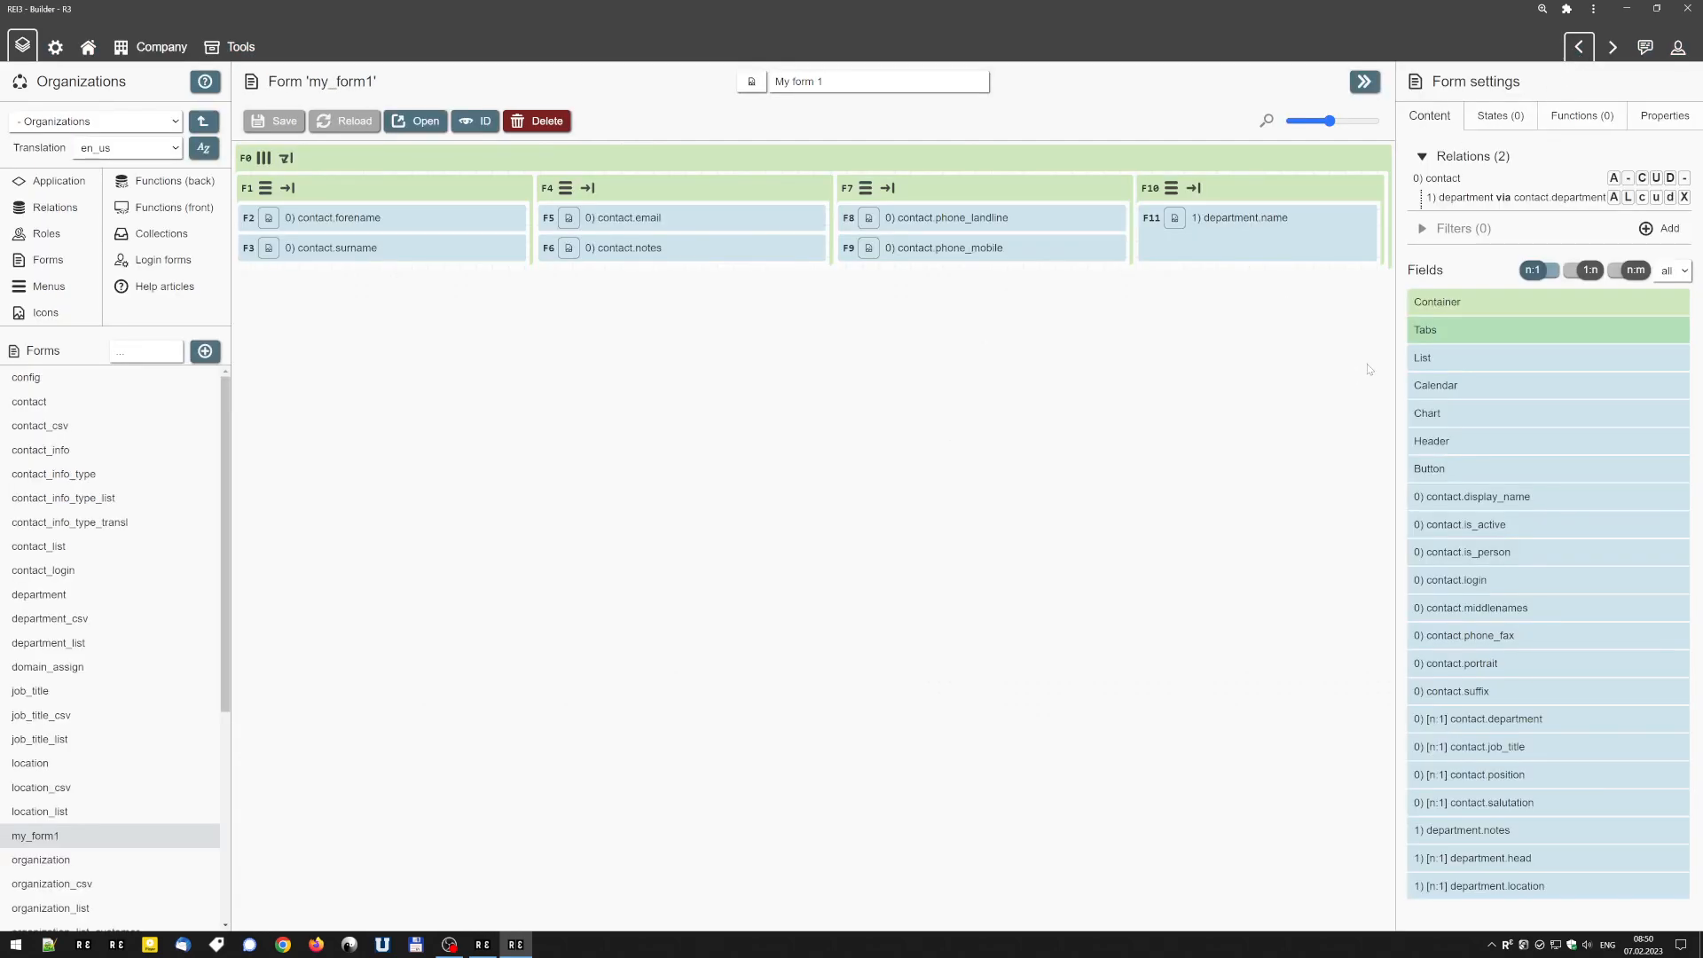
{"action": "left_click", "coordinate": [1641, 198]}
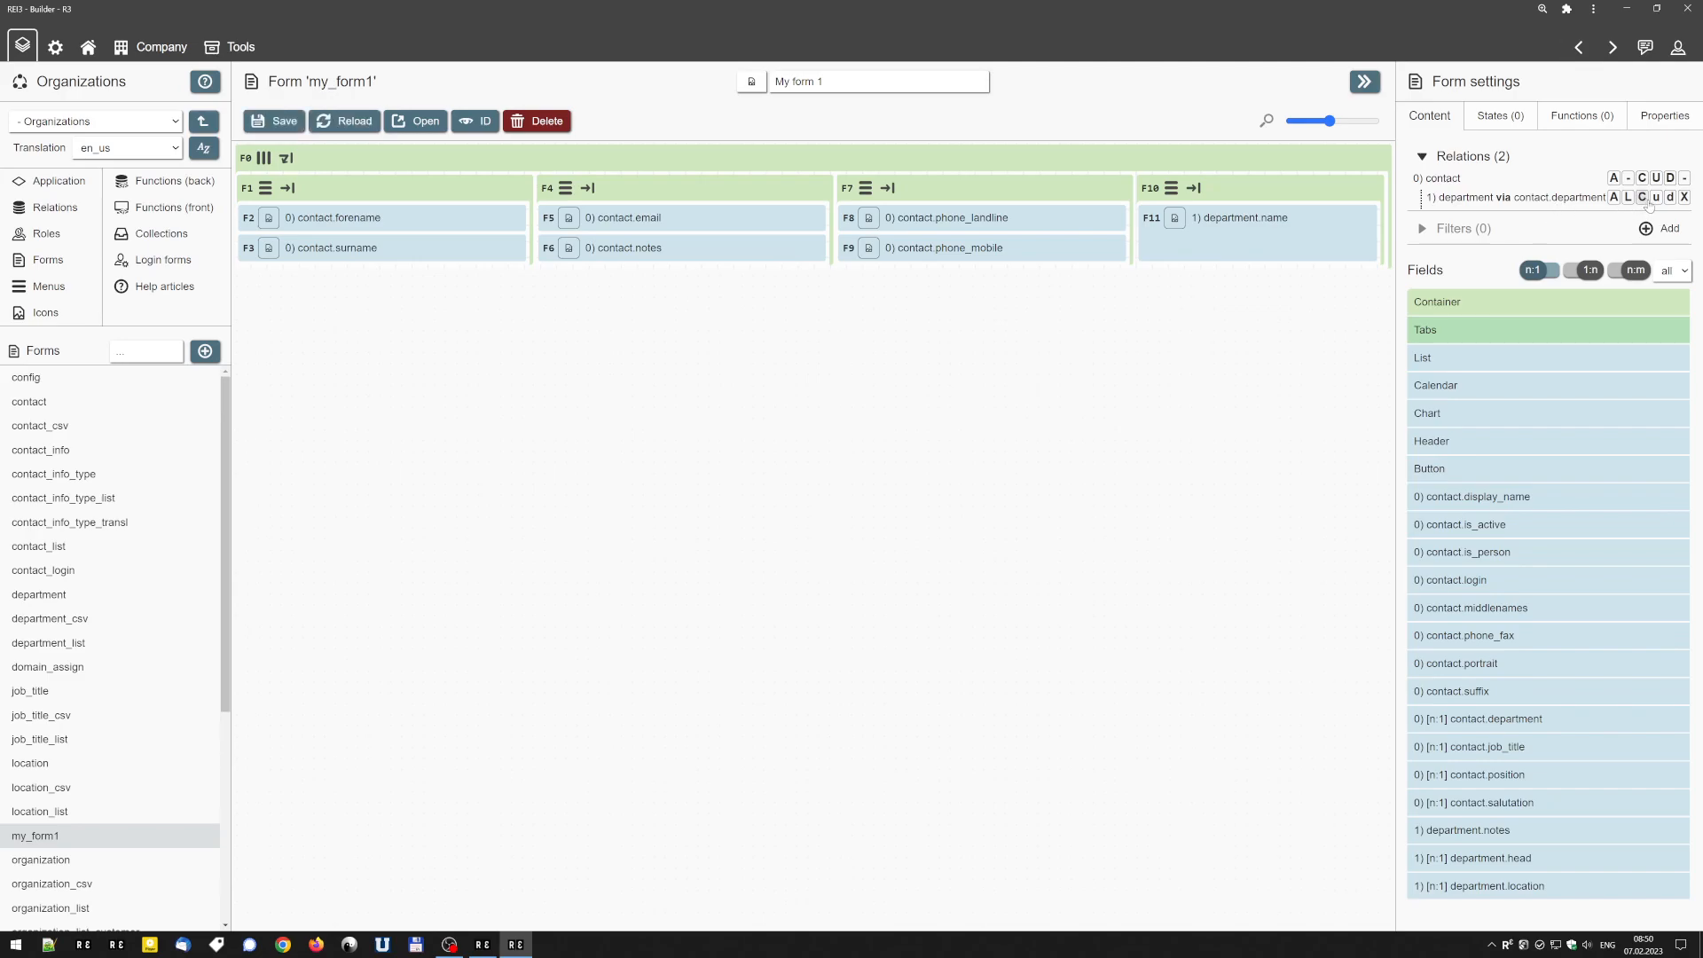
{"action": "left_click", "coordinate": [1655, 199]}
{"action": "left_click", "coordinate": [273, 122]}
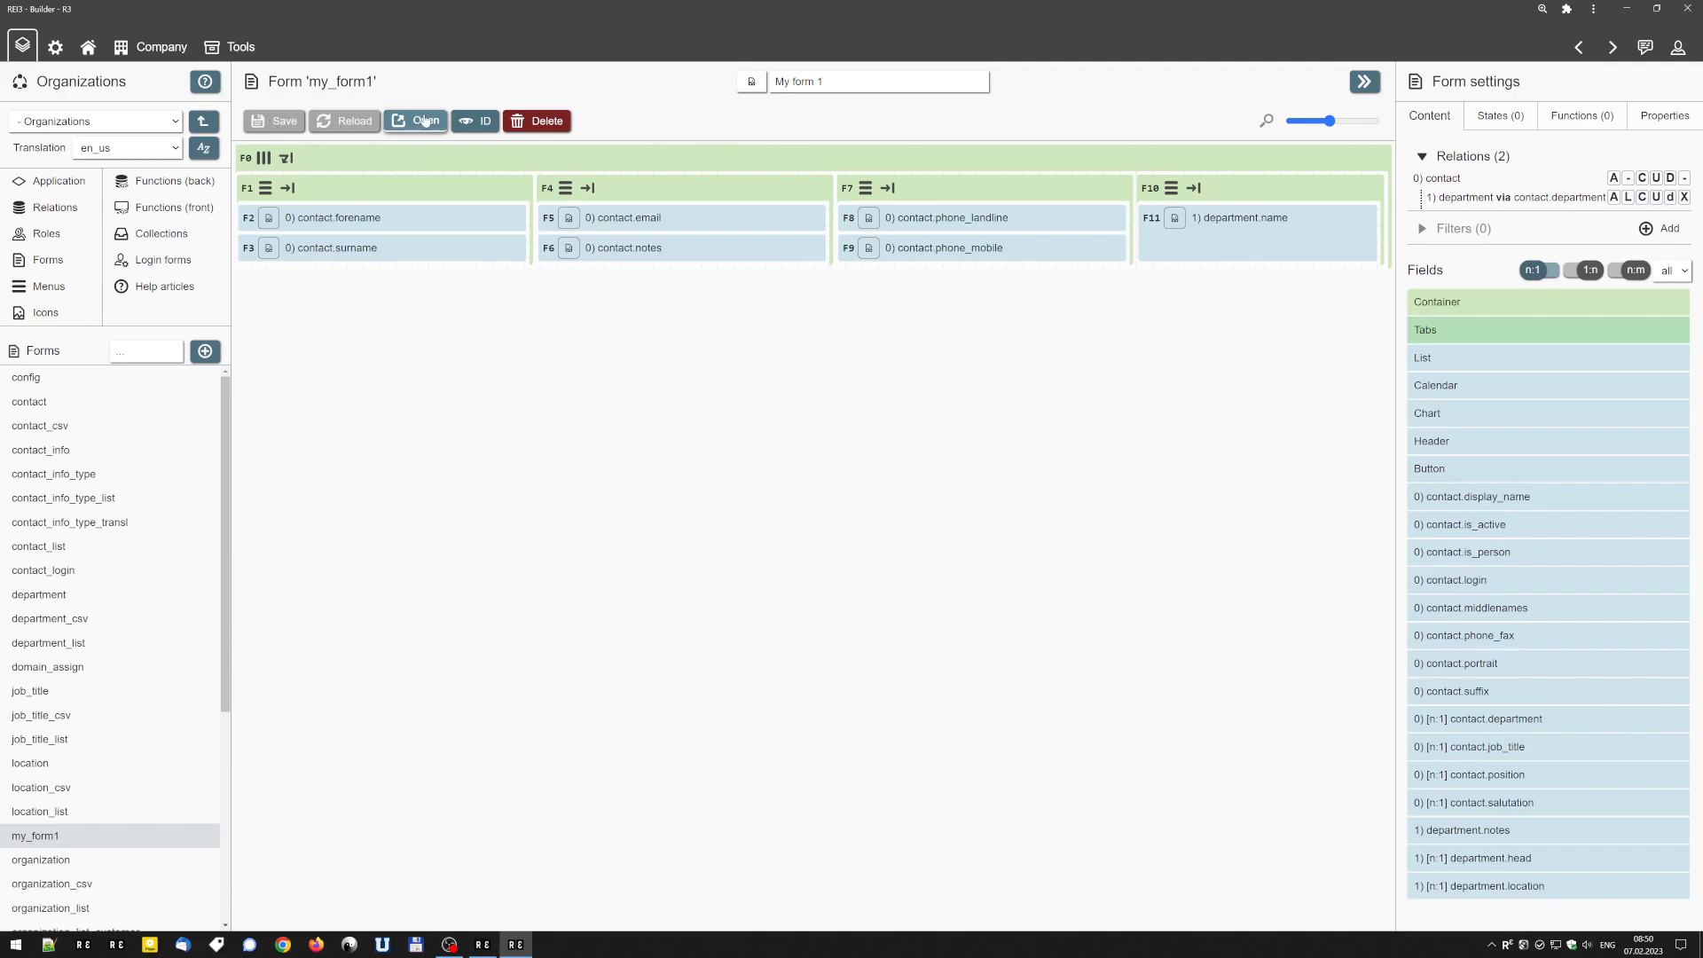
{"action": "left_click", "coordinate": [426, 120]}
{"action": "left_click", "coordinate": [714, 191]}
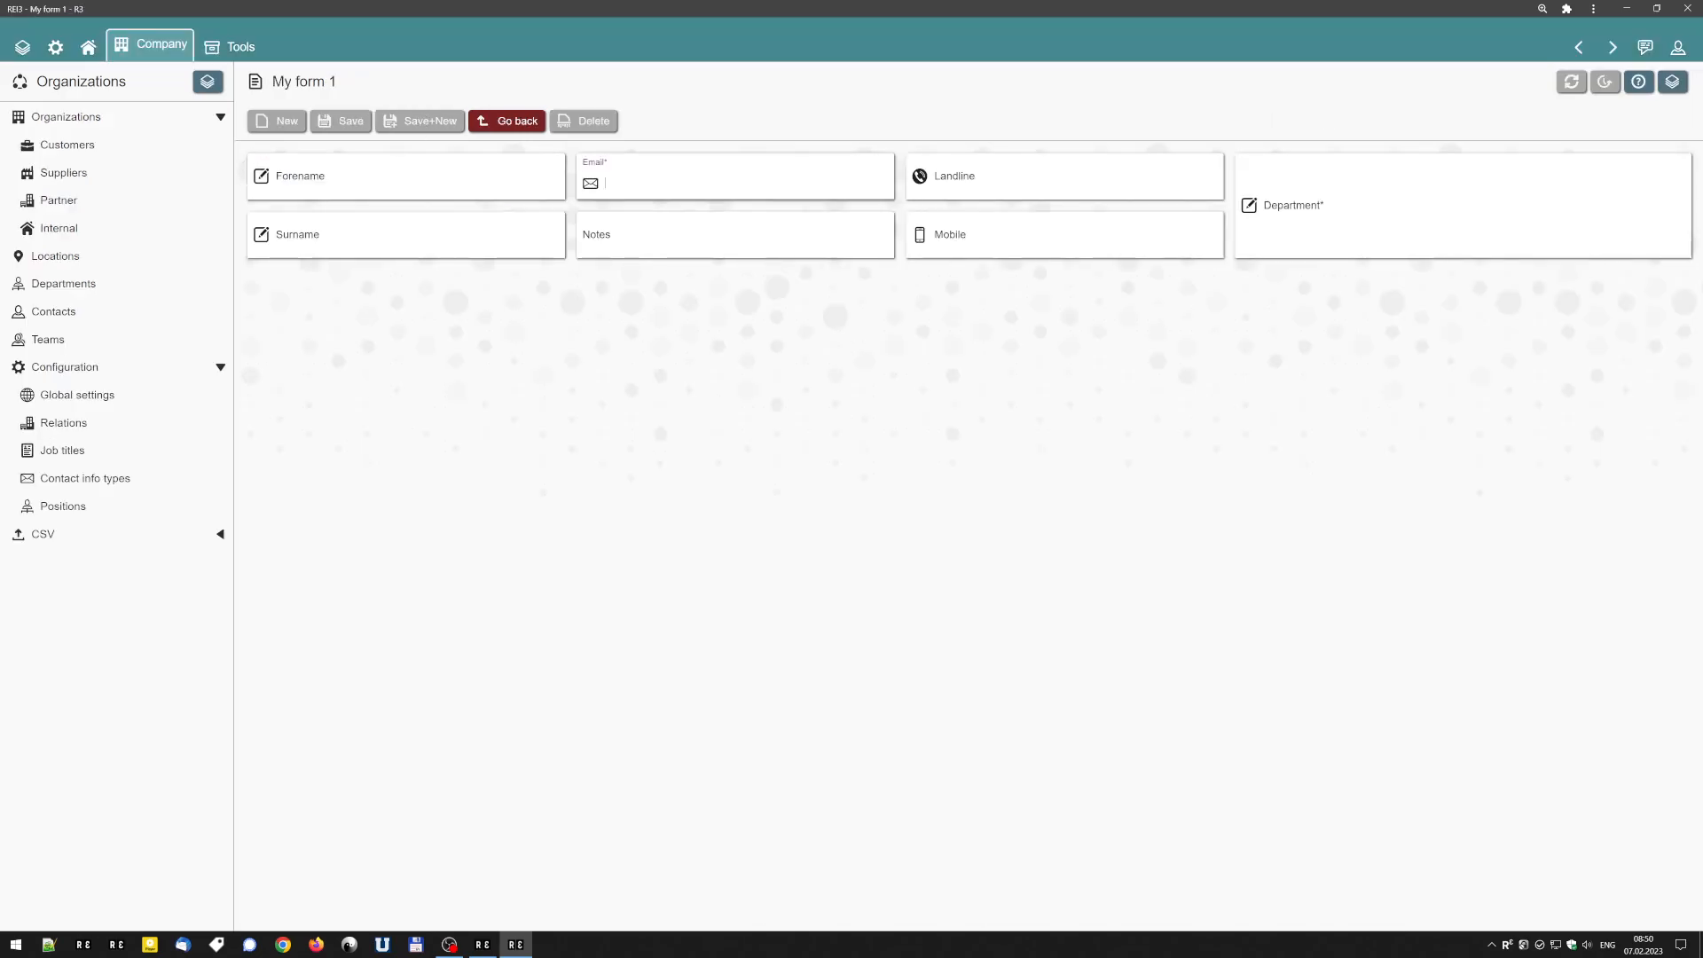
{"action": "left_click", "coordinate": [1346, 212]}
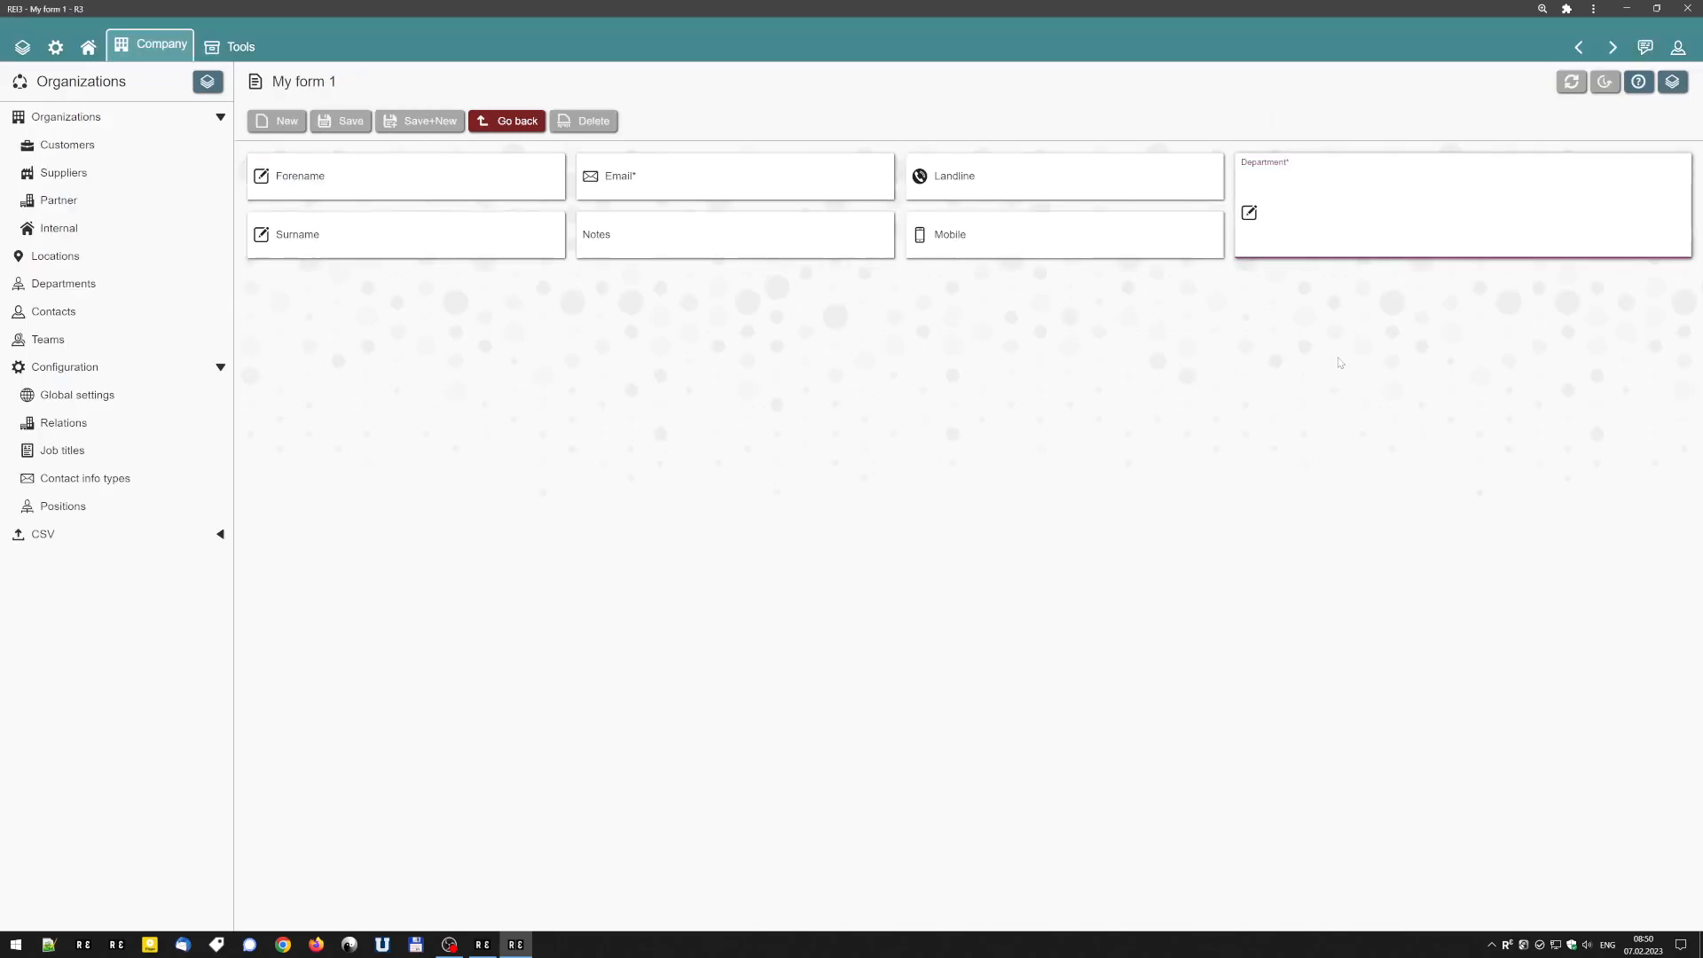
In the builder, remove the form's whole existing layout and place a single new container on the empty form.
{"action": "left_click", "coordinate": [1578, 47]}
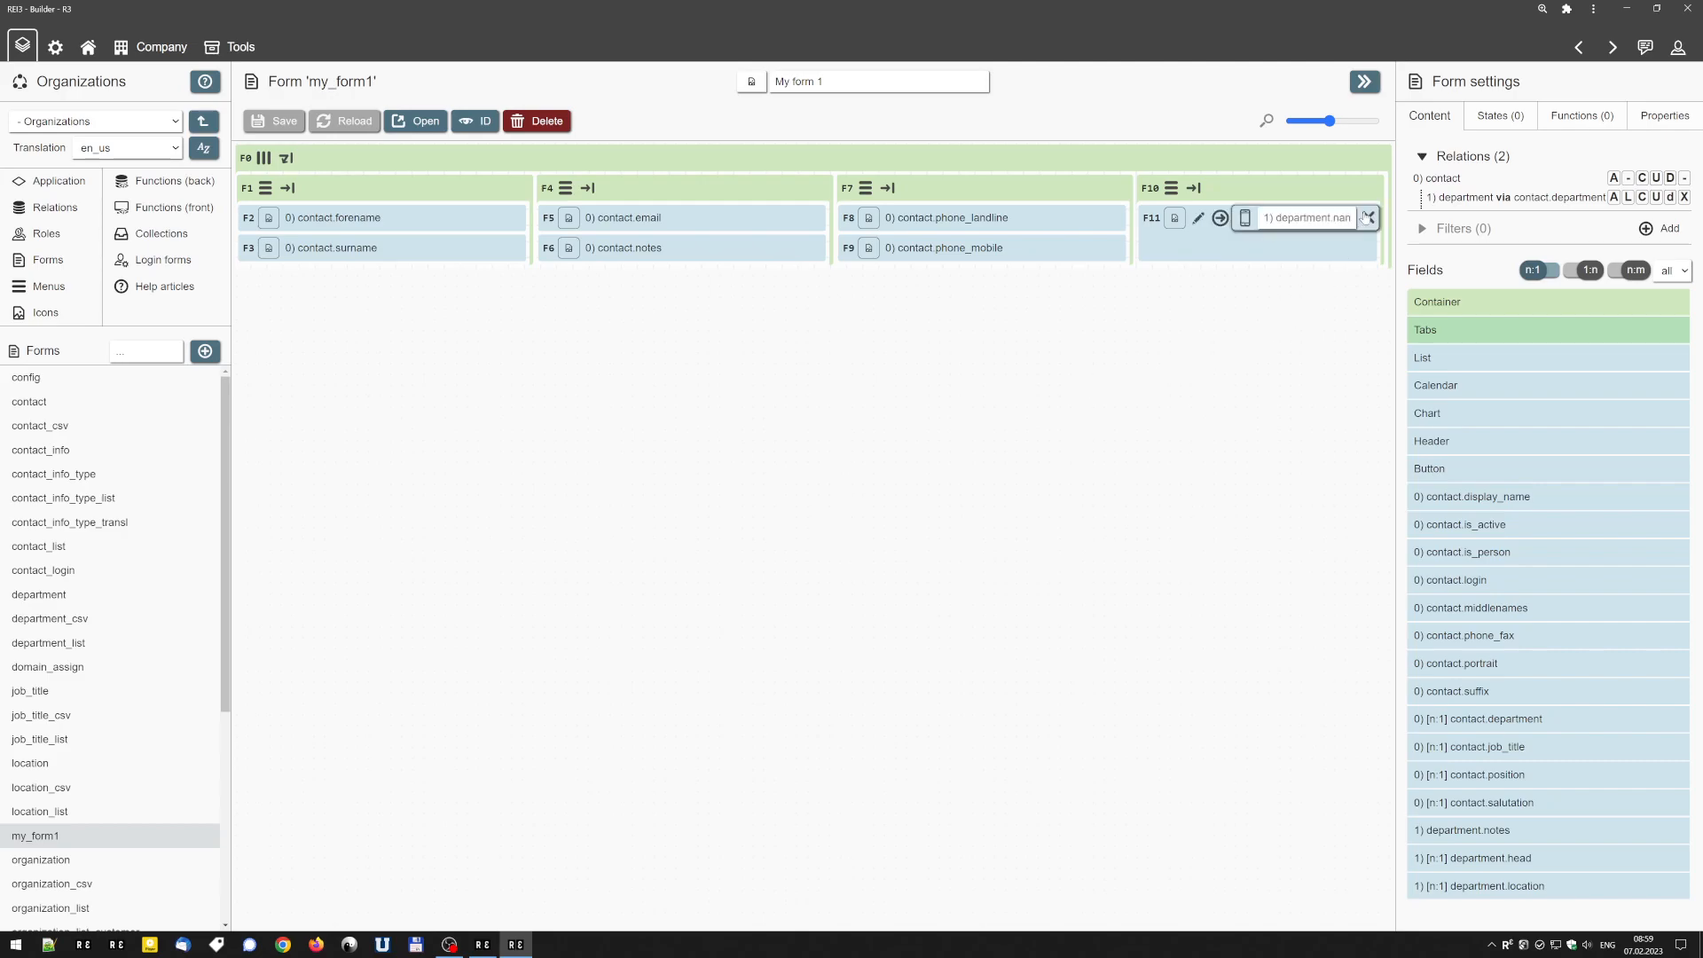
{"action": "left_click", "coordinate": [1383, 158]}
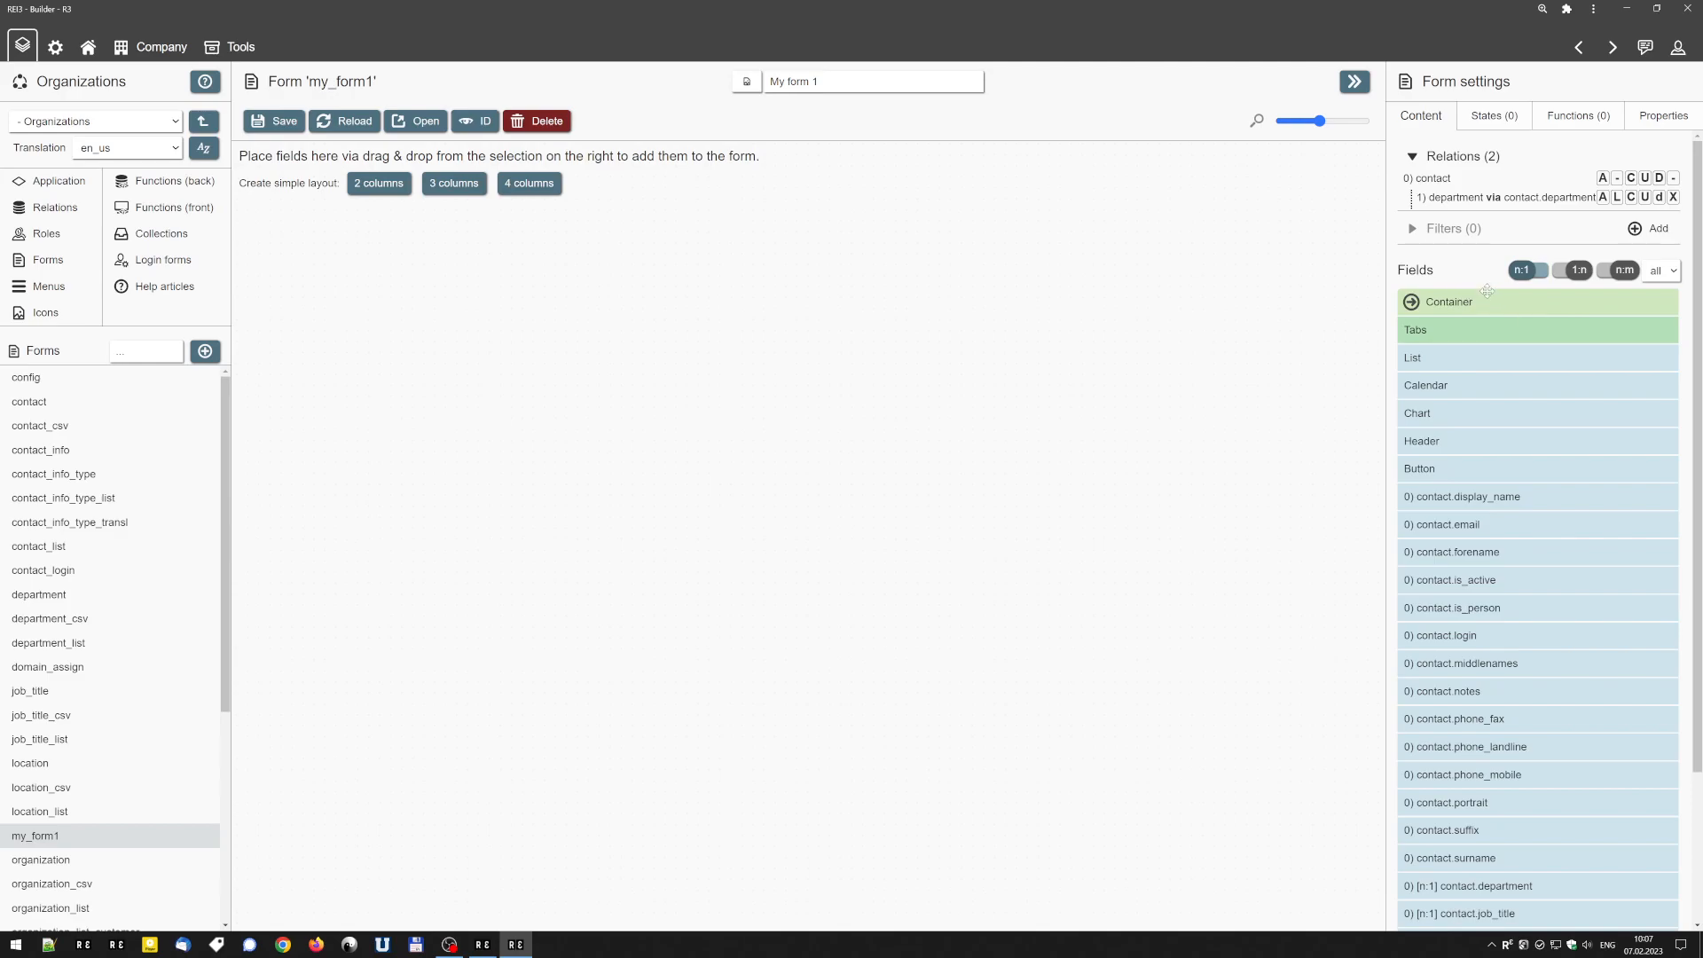
{"action": "left_click_drag", "start_coordinate": [1465, 302], "coordinate": [866, 262]}
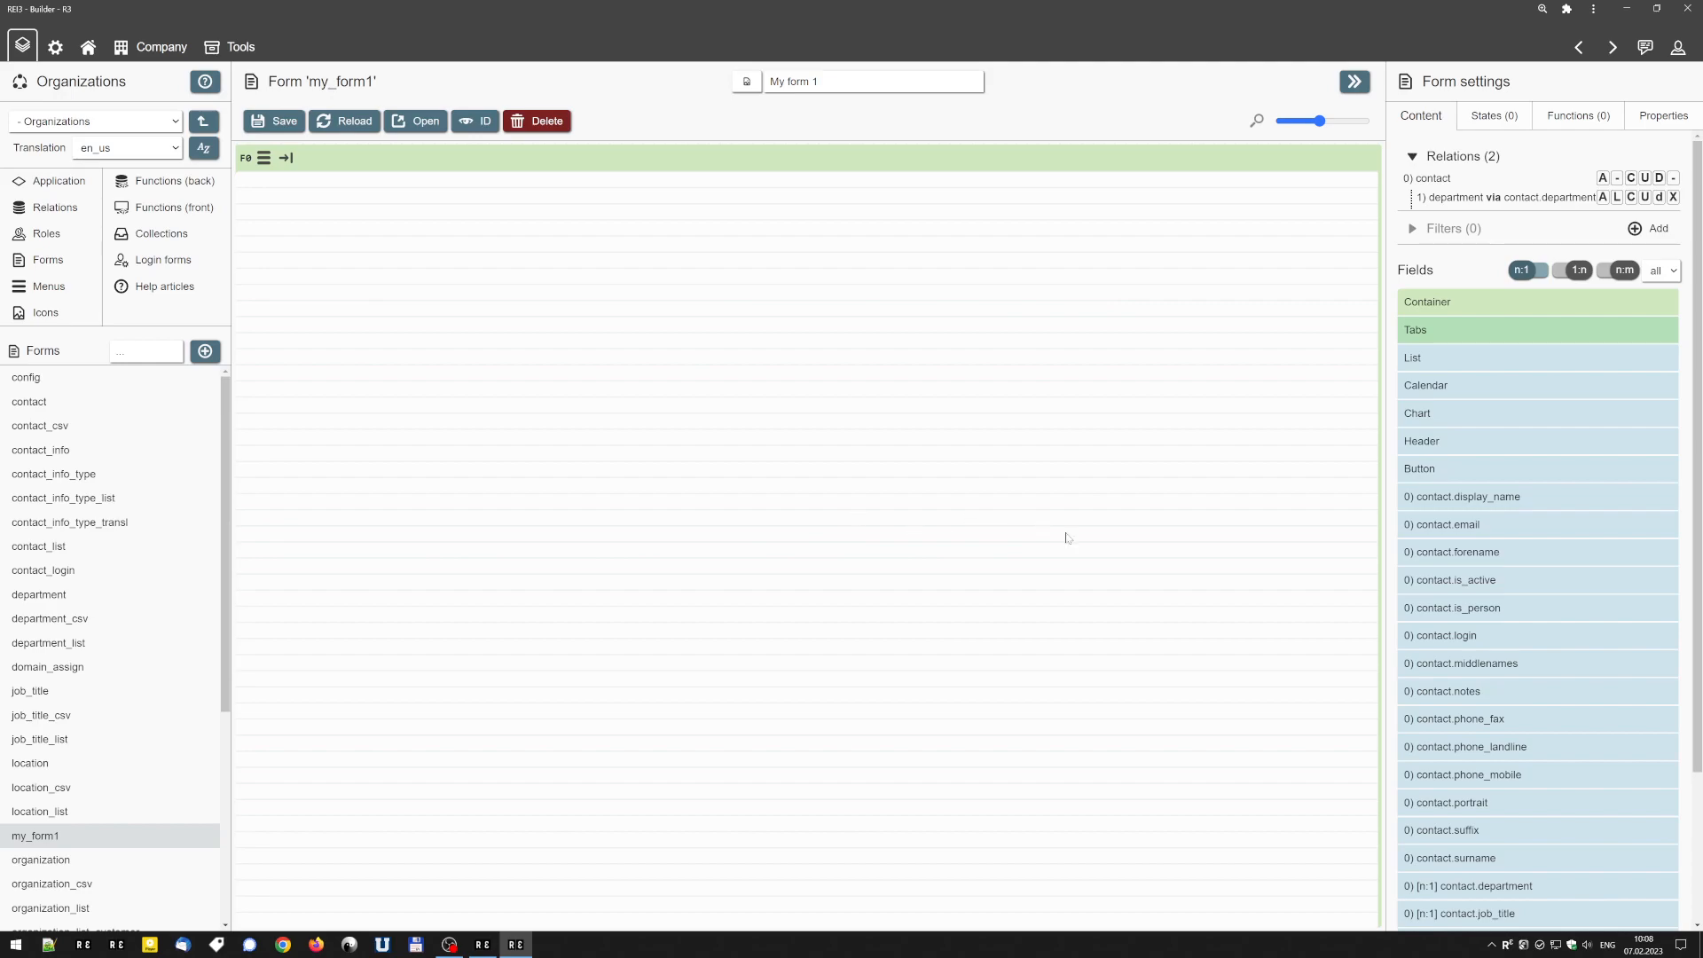
Add the contact.forename, contact.surname and contact.email fields to the new container, in that order.
{"action": "left_click_drag", "start_coordinate": [1462, 552], "coordinate": [878, 416]}
{"action": "left_click_drag", "start_coordinate": [1529, 828], "coordinate": [744, 612]}
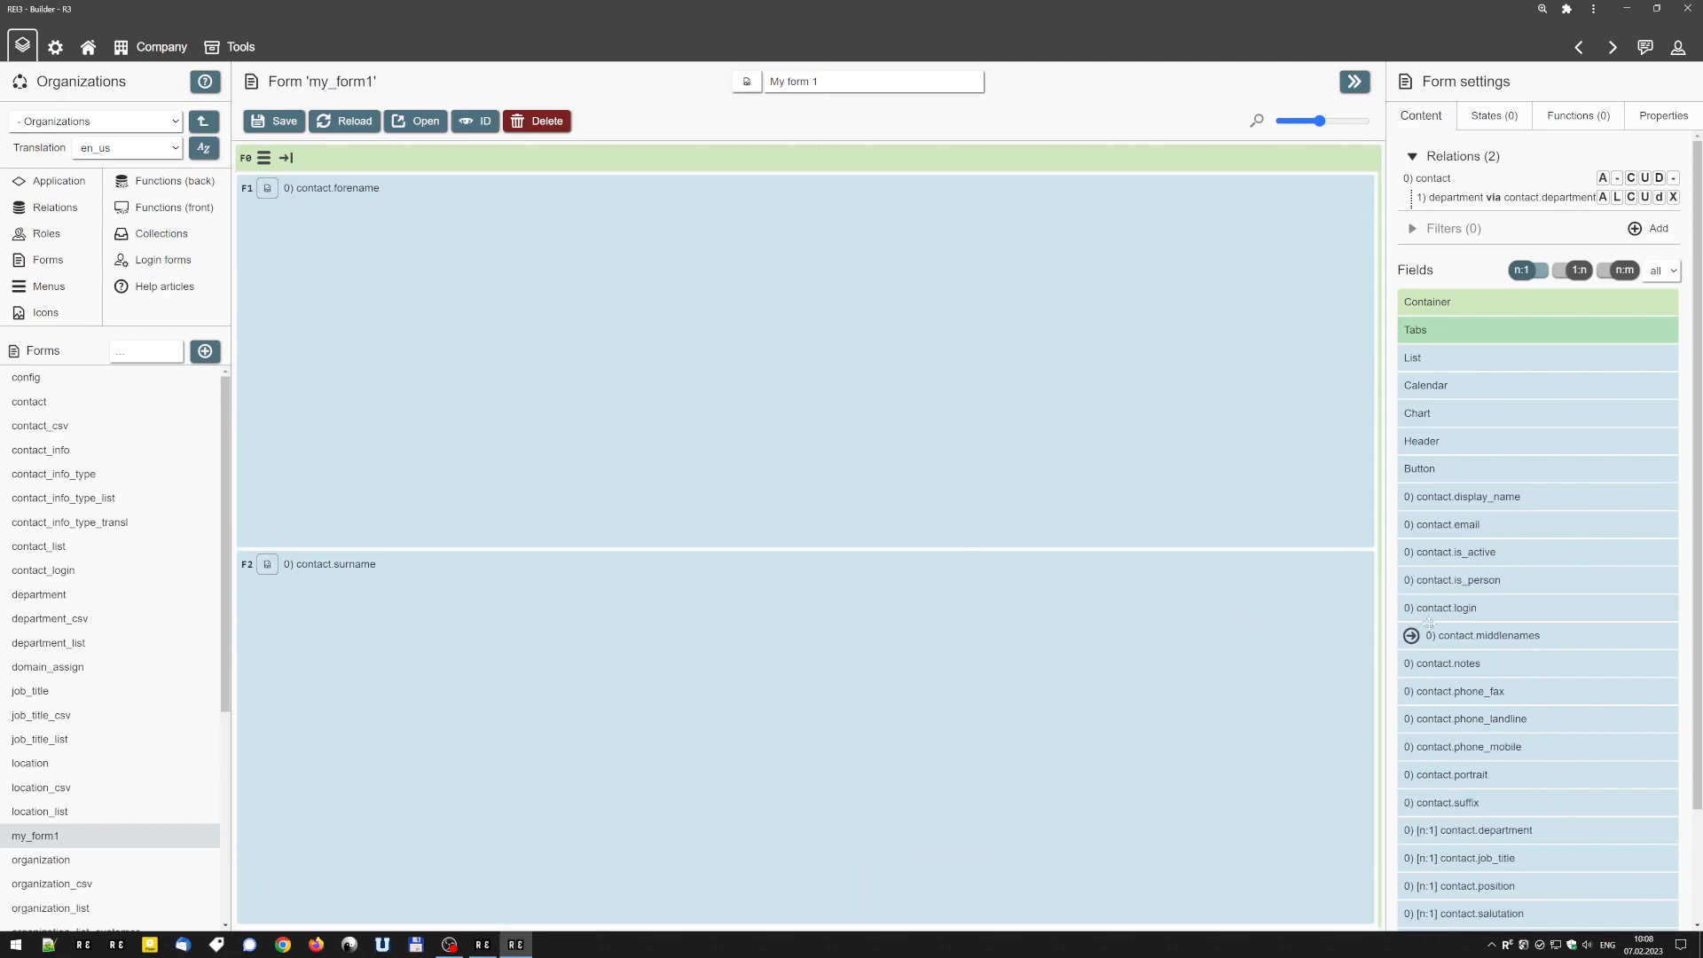
{"action": "left_click_drag", "start_coordinate": [1454, 524], "coordinate": [674, 690]}
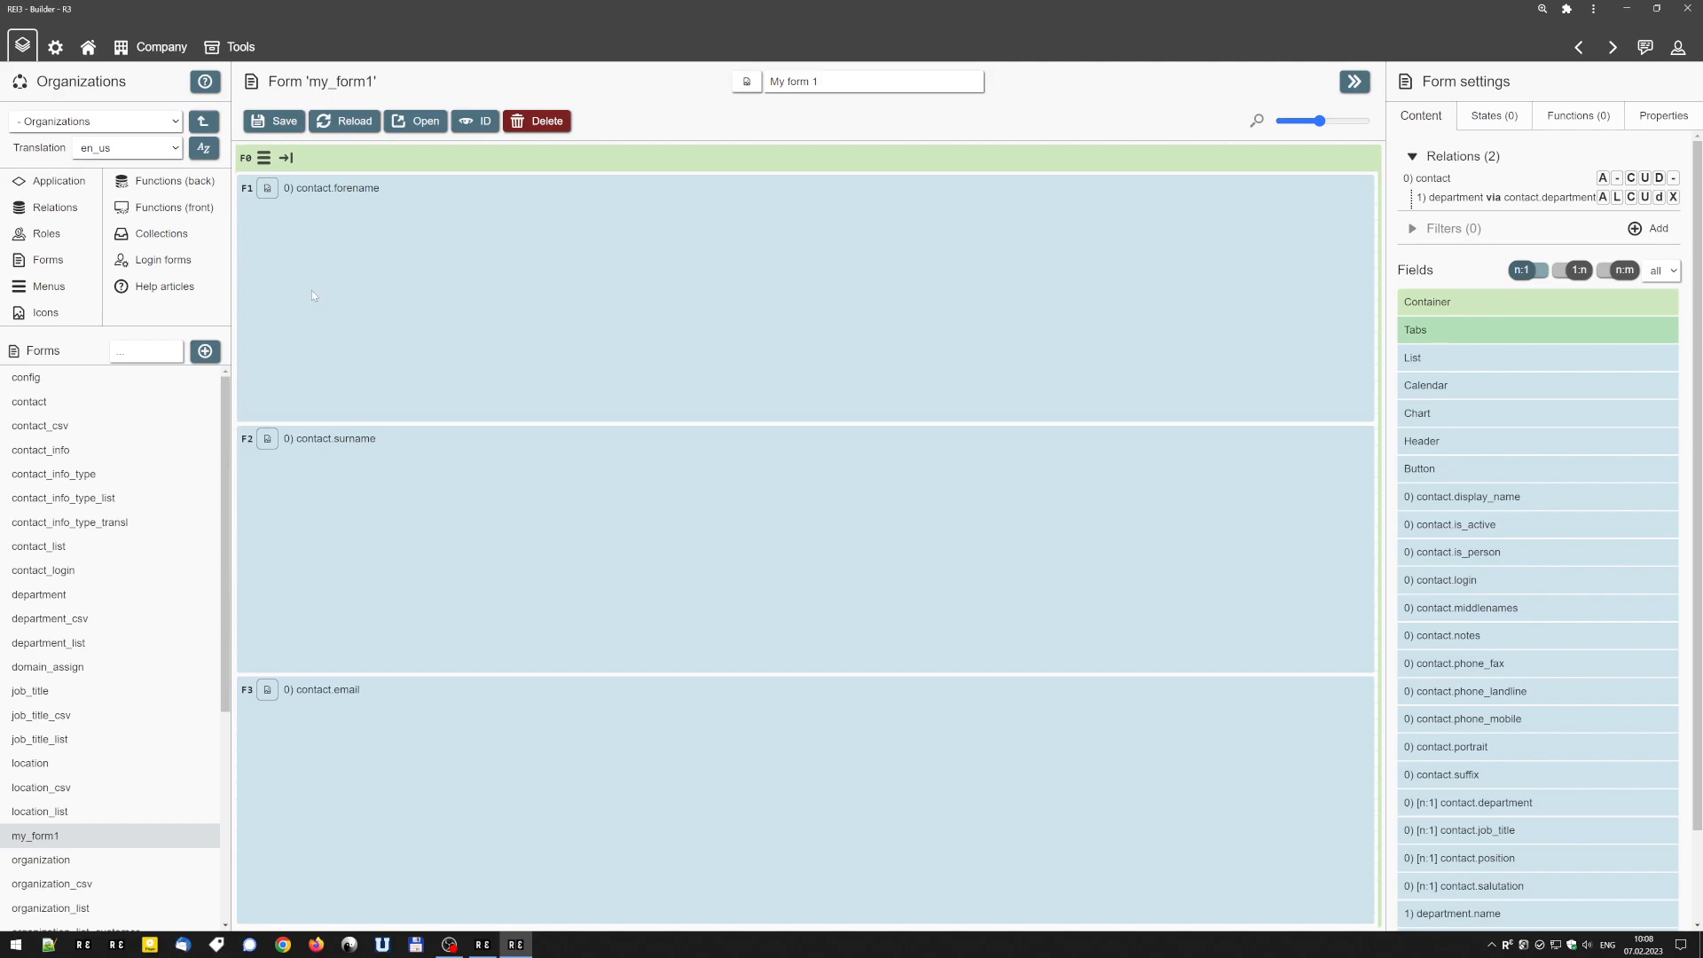
Switch the container's direction to row so its three fields sit side by side, and save the form.
{"action": "mouse_move", "coordinate": [266, 165]}
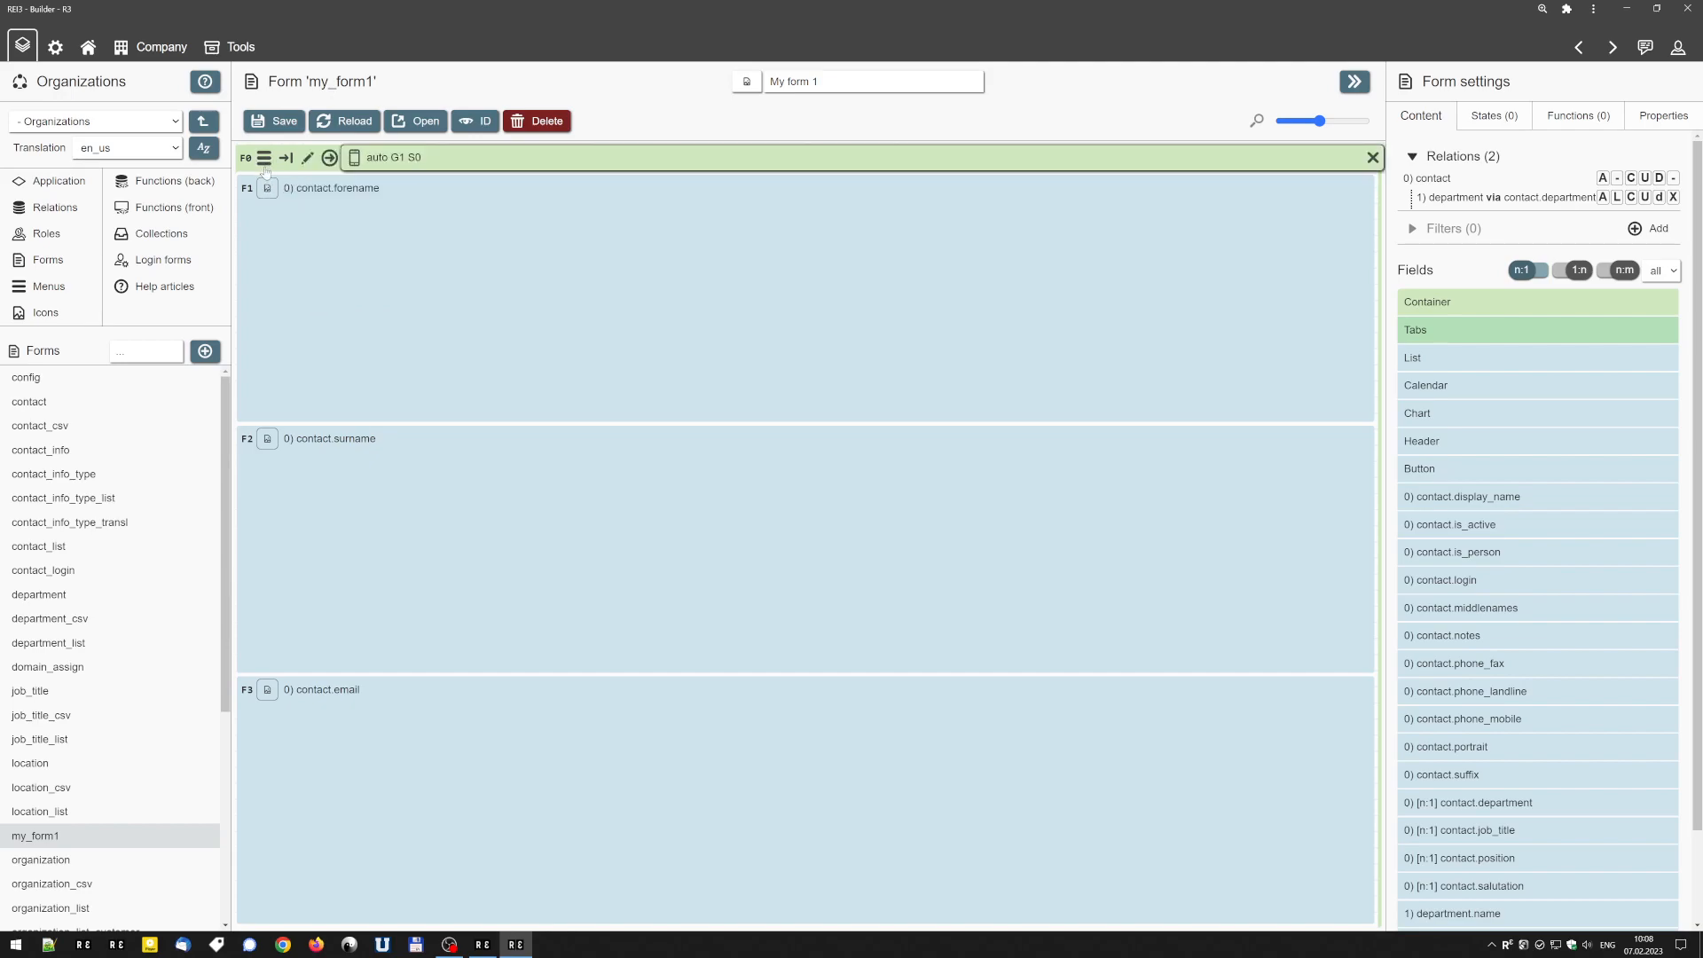
{"action": "left_click", "coordinate": [264, 160]}
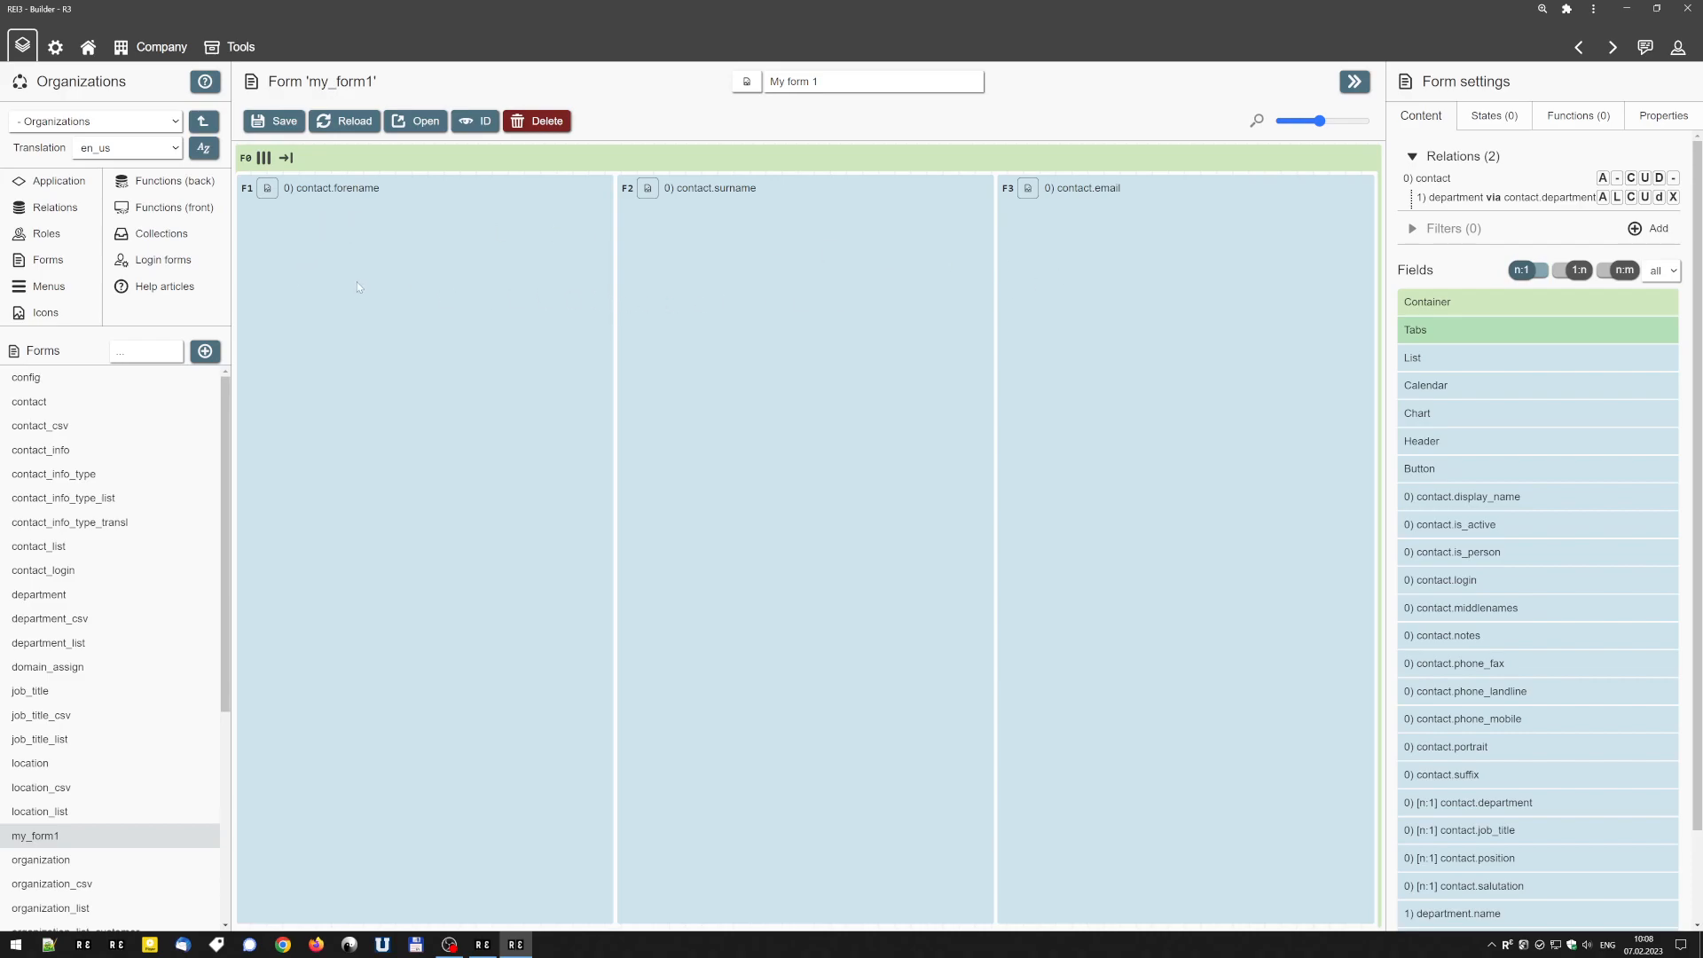
{"action": "left_click", "coordinate": [284, 123]}
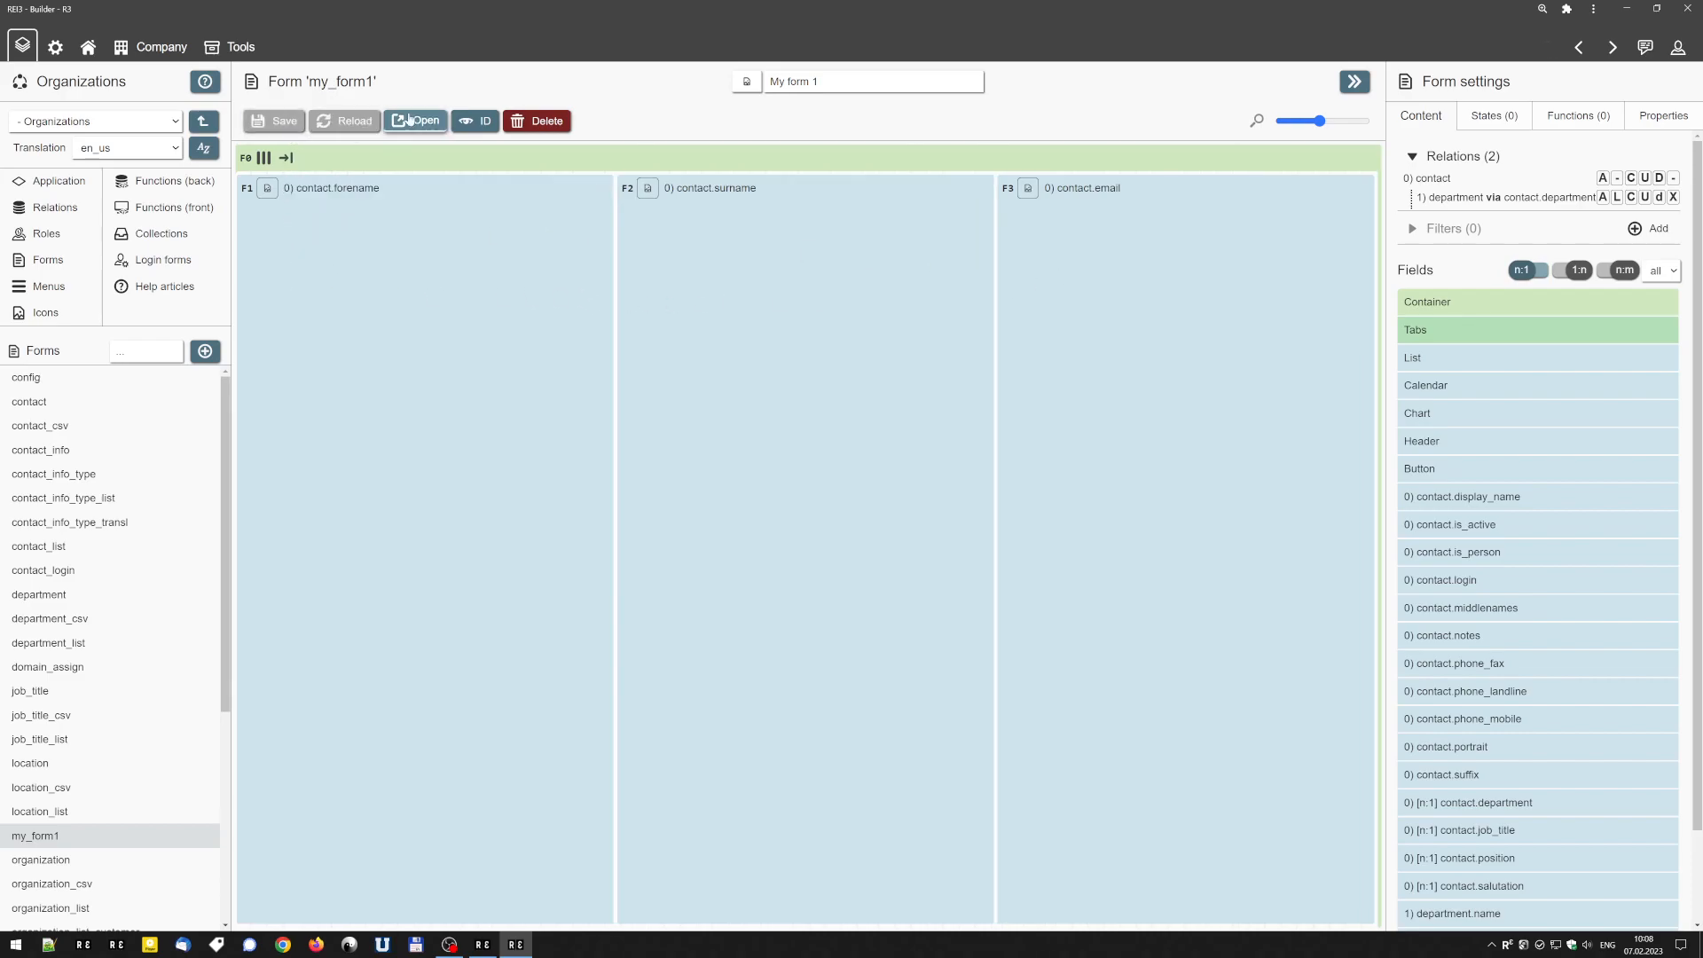
Open the form and move the focus forward and back through its fields to check the row layout.
{"action": "left_click", "coordinate": [415, 121]}
{"action": "key", "text": "Tab"}
{"action": "key", "text": "Tab"}
{"action": "key", "text": "Tab"}
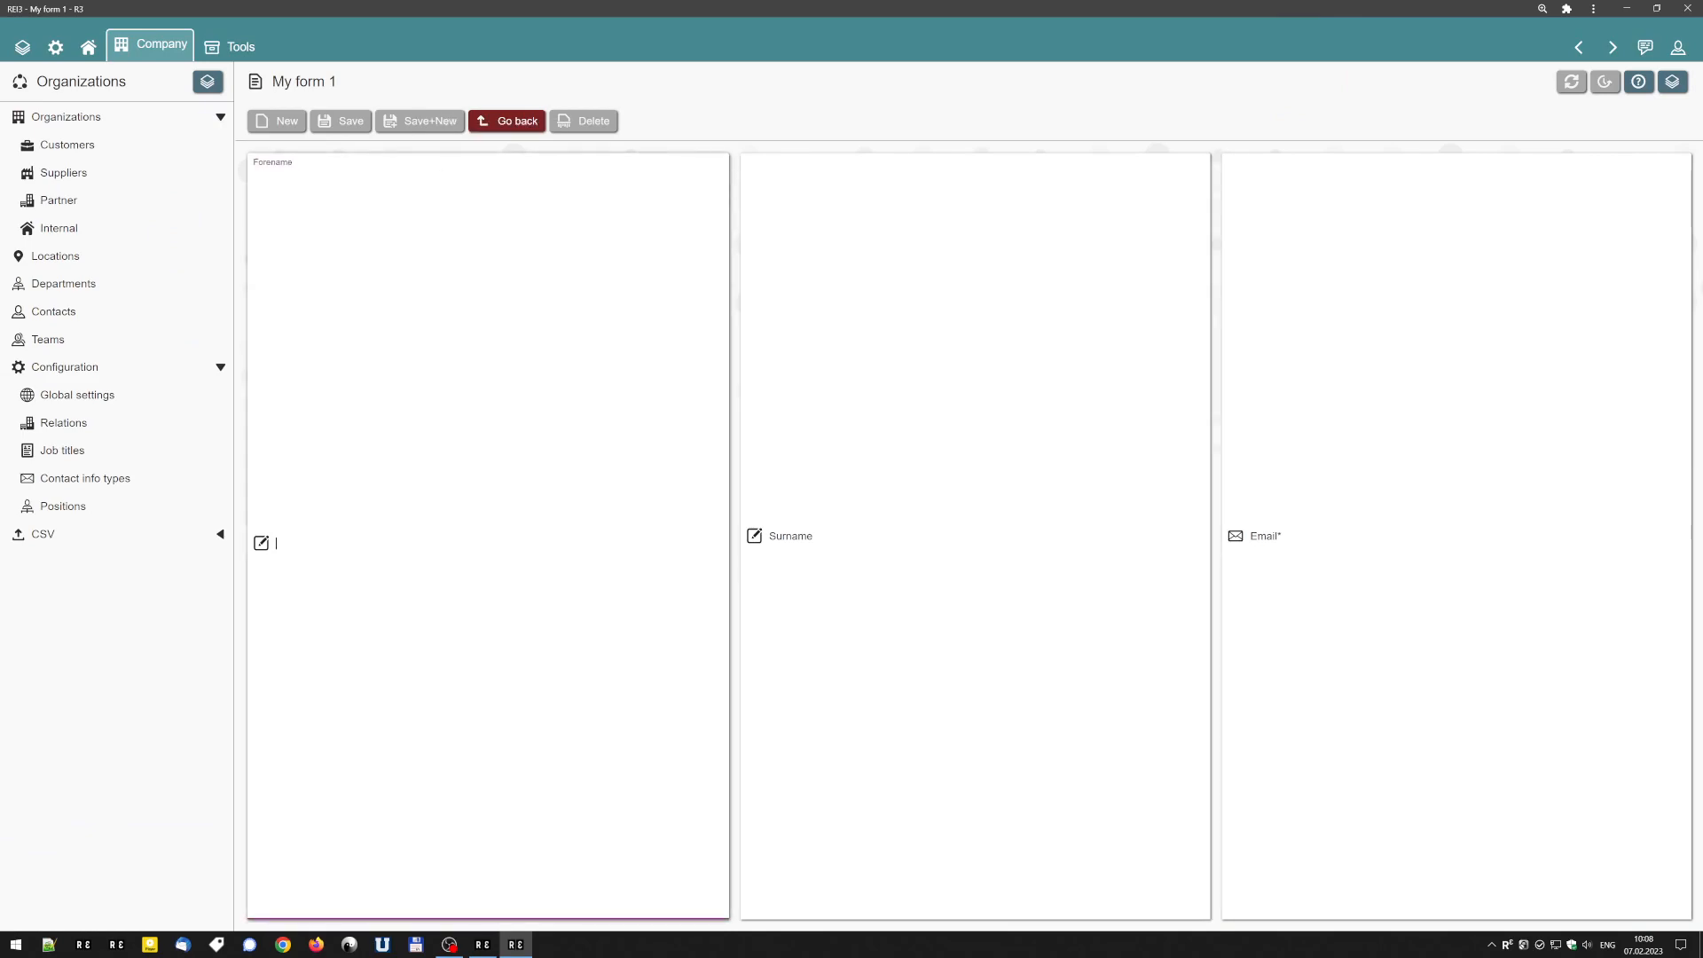
{"action": "key", "text": "shift+Tab"}
{"action": "key", "text": "shift+Tab"}
Back in the builder, set the container's grow factor to 0, save, and open the form to check it.
{"action": "left_click", "coordinate": [1577, 48]}
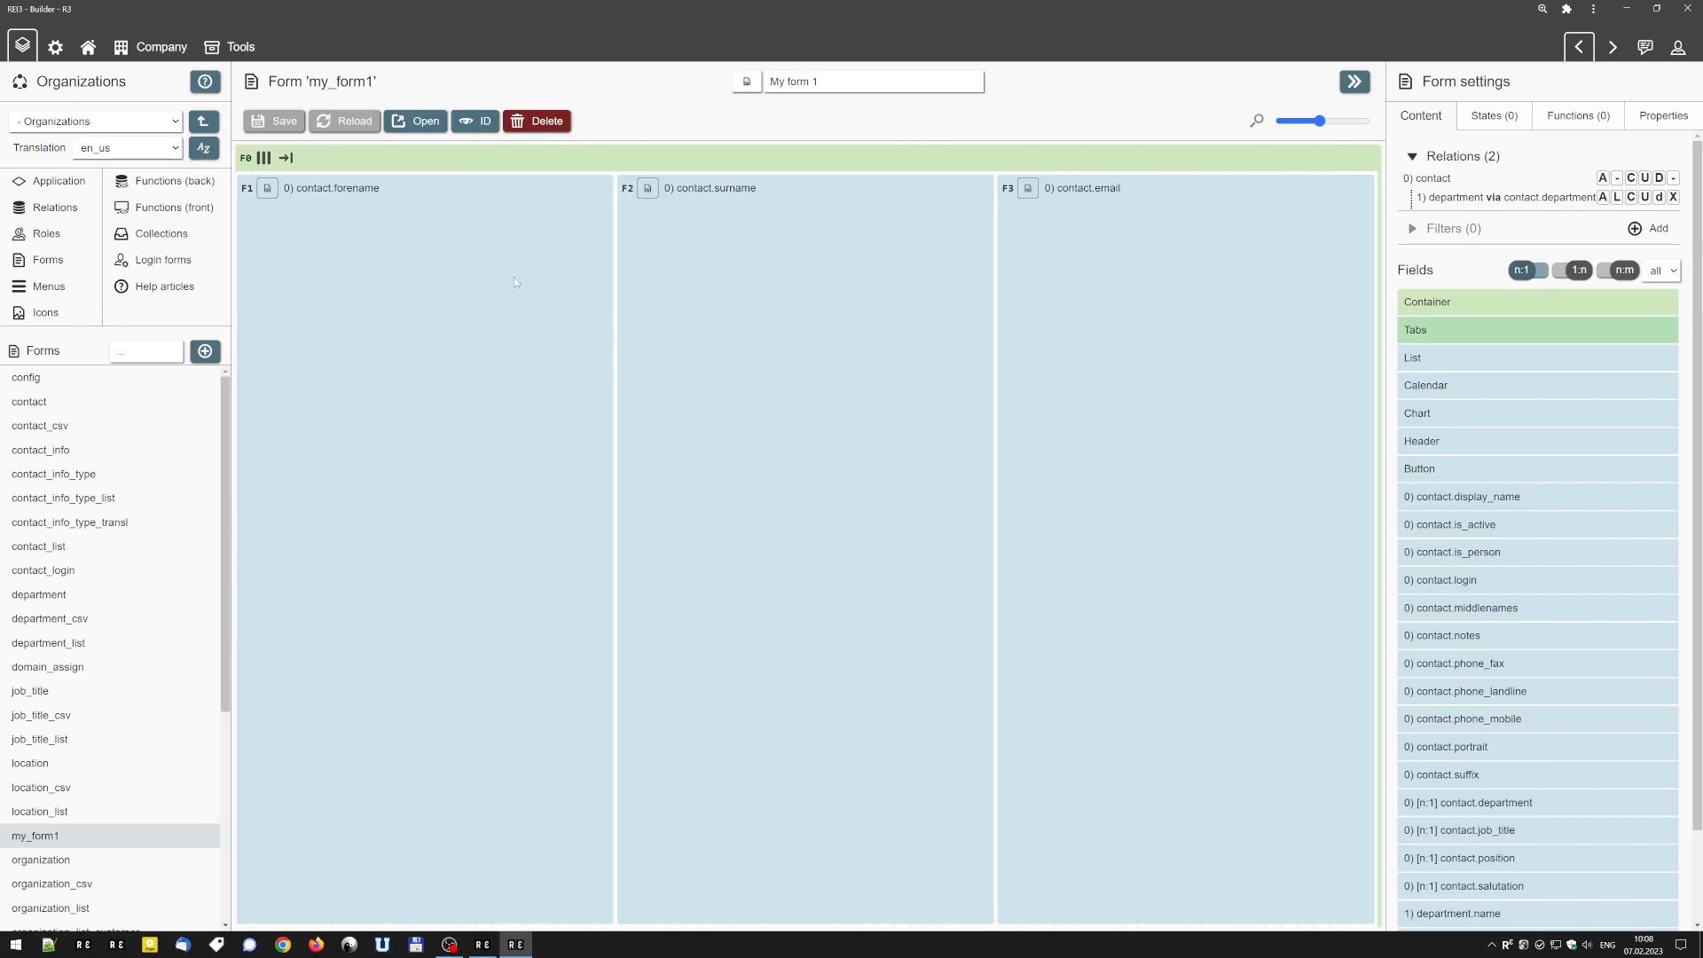
{"action": "mouse_move", "coordinate": [302, 166]}
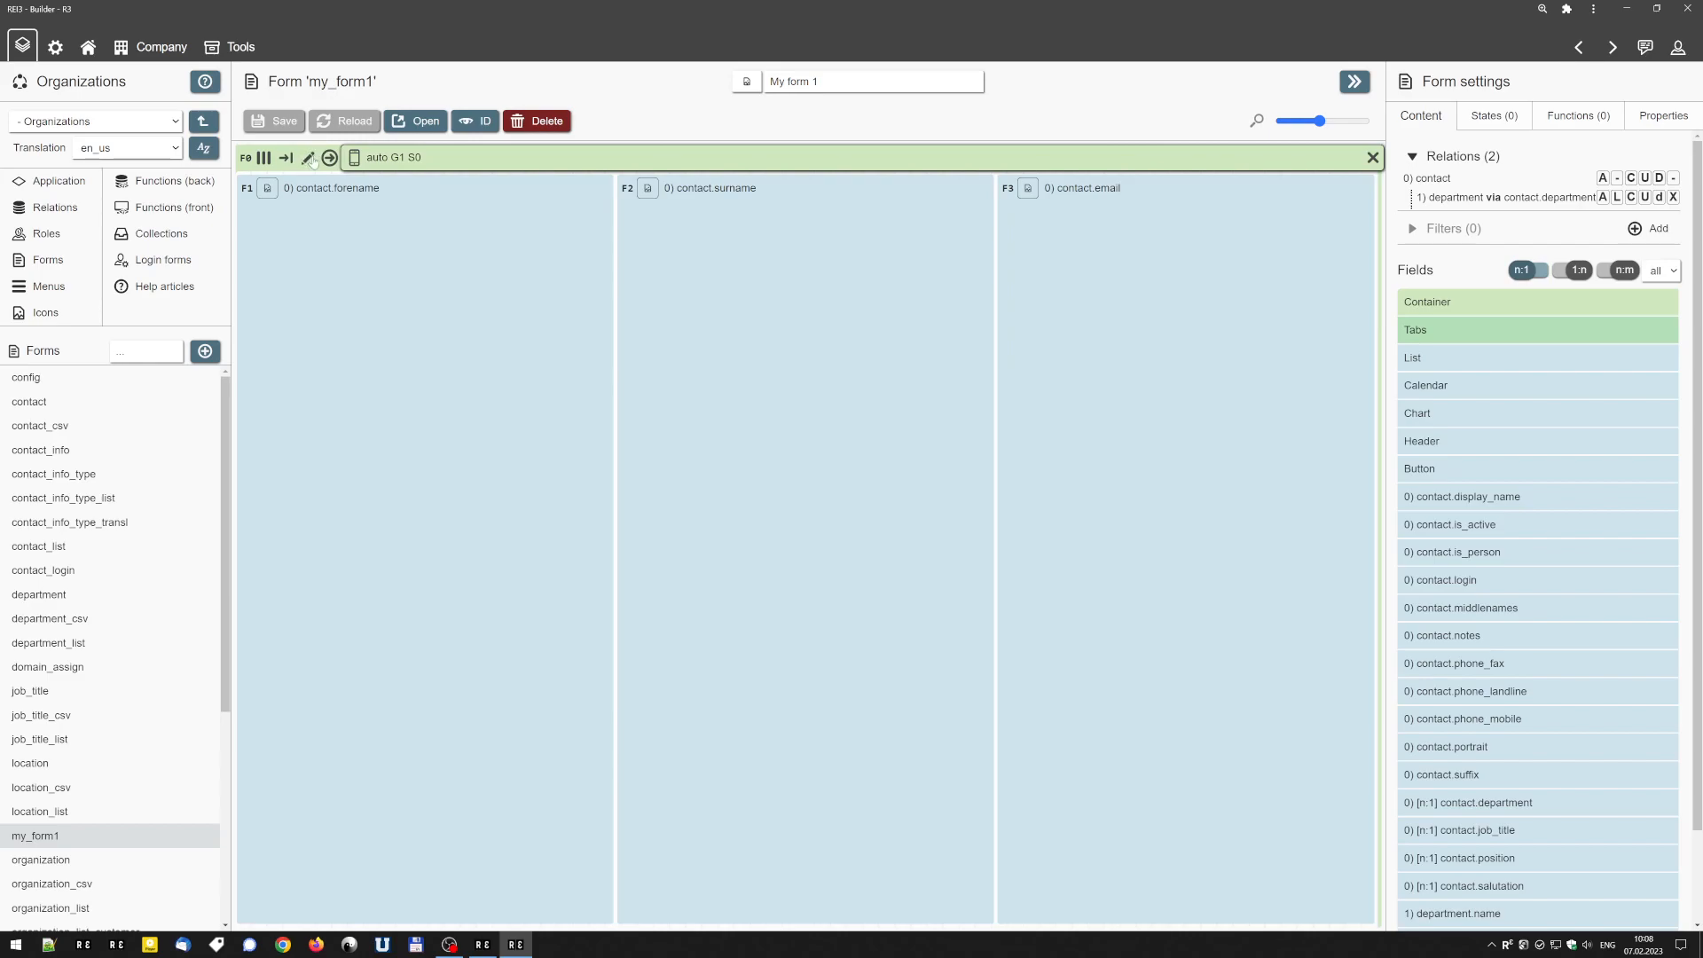
{"action": "left_click", "coordinate": [310, 159]}
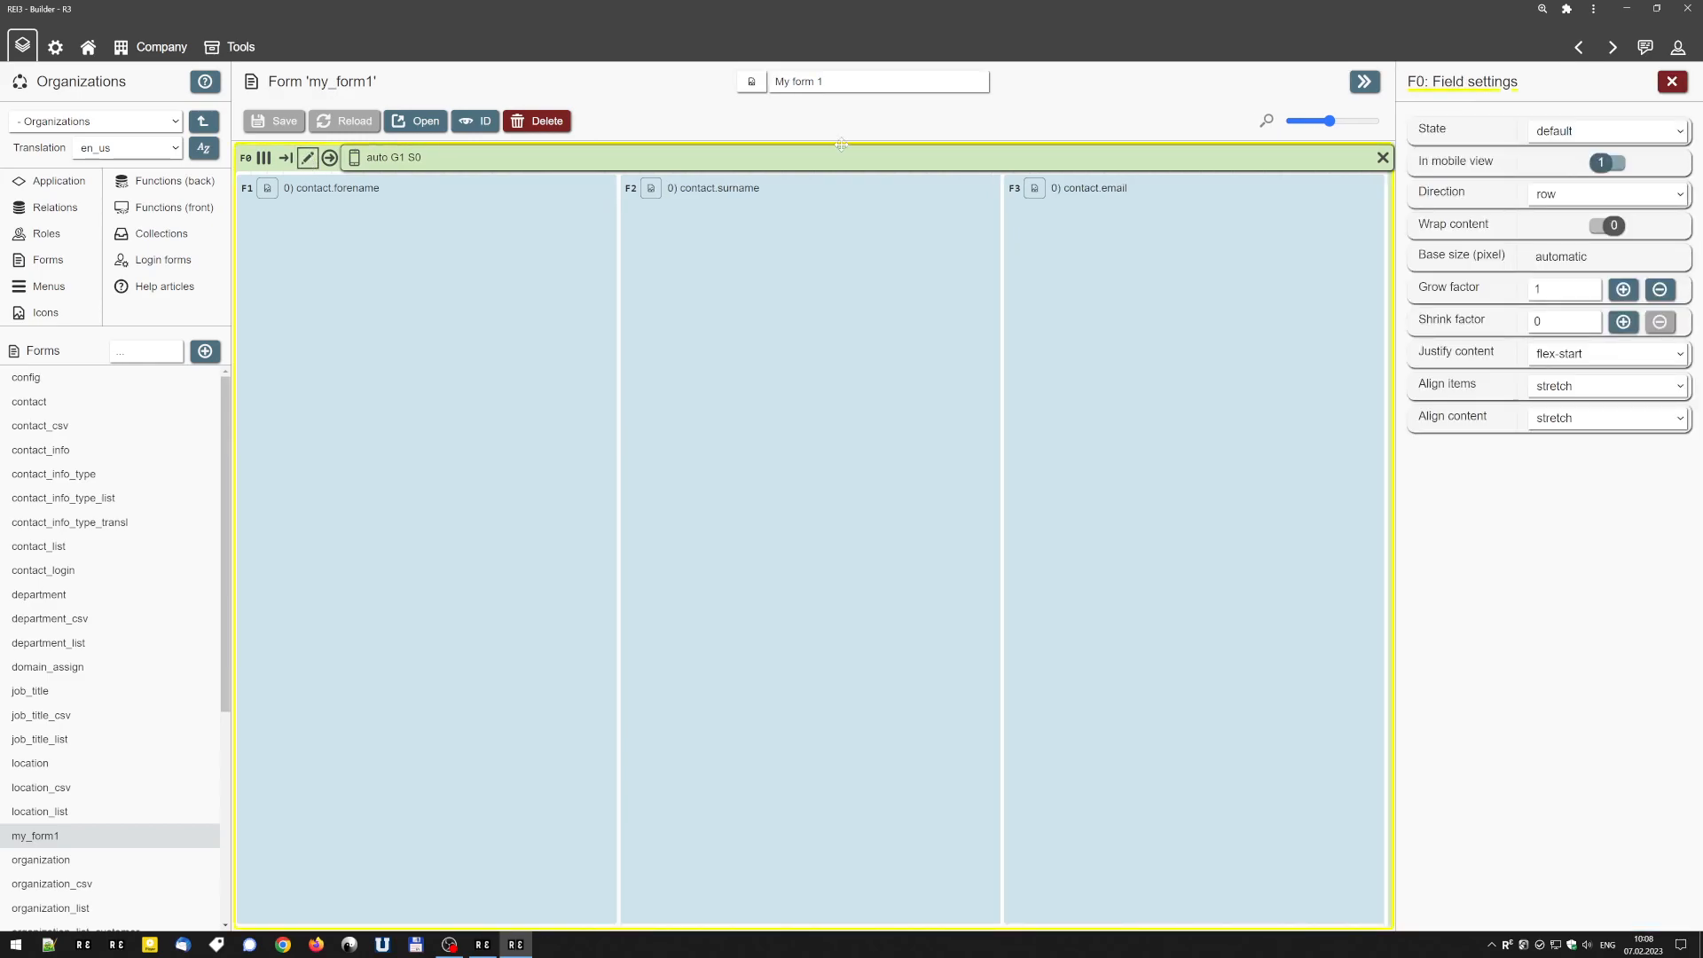
{"action": "left_click", "coordinate": [1539, 290]}
{"action": "double_click", "coordinate": [1538, 289]}
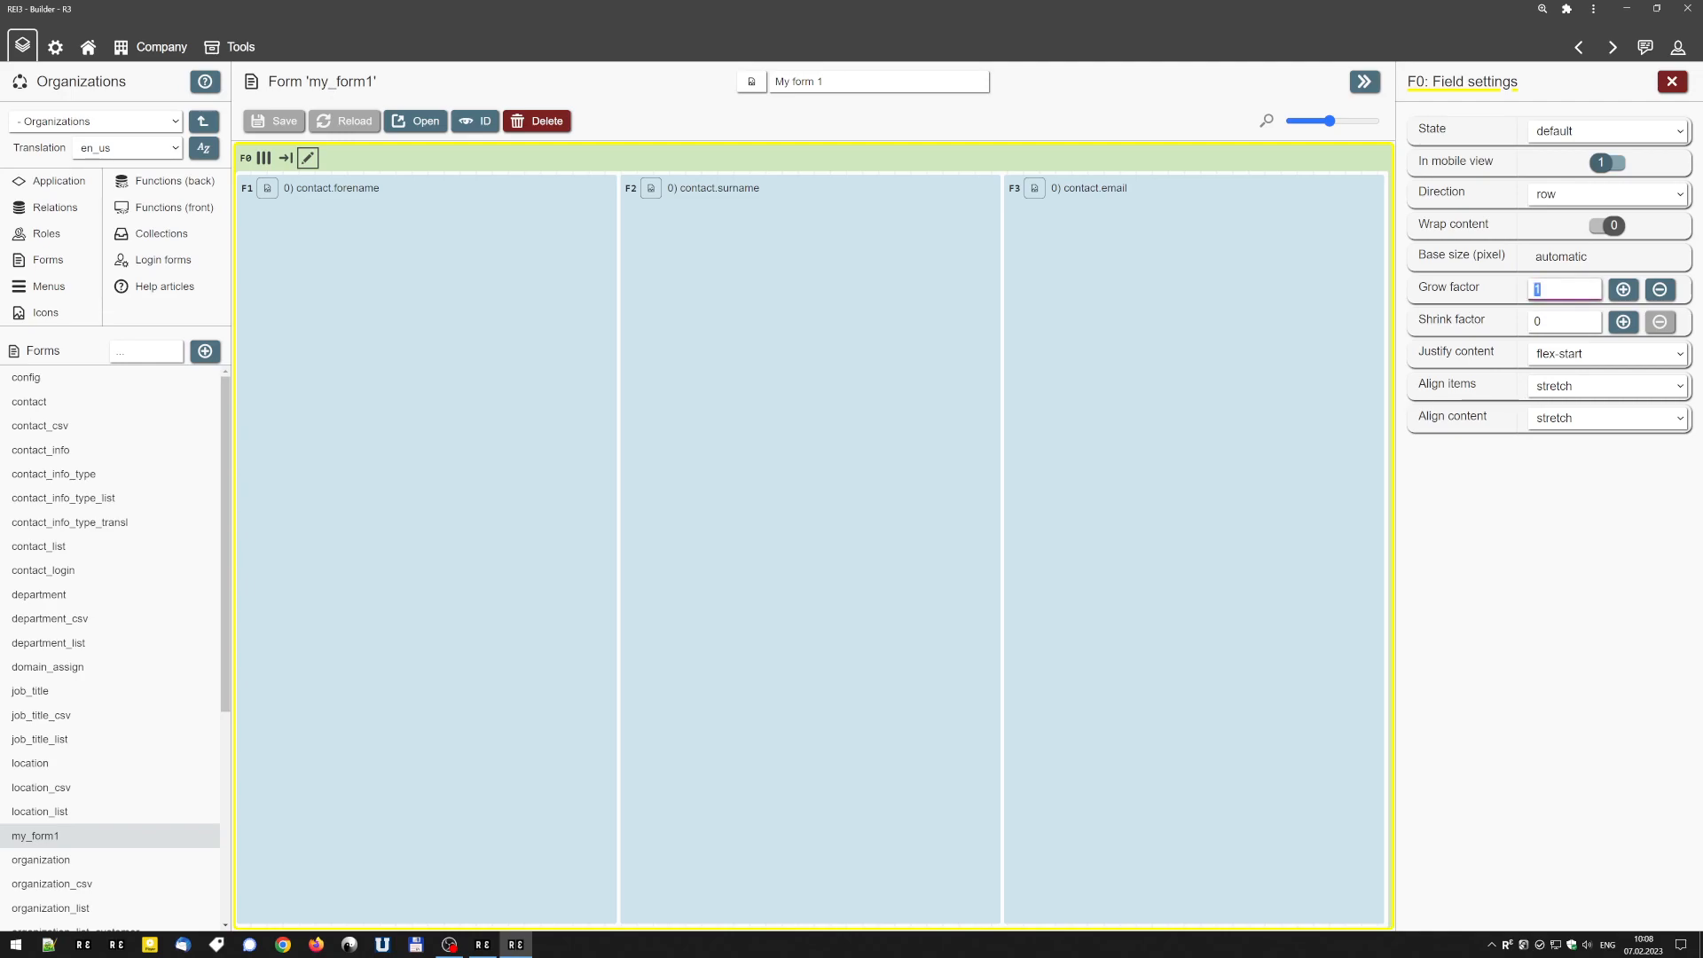
{"action": "left_click", "coordinate": [1660, 291]}
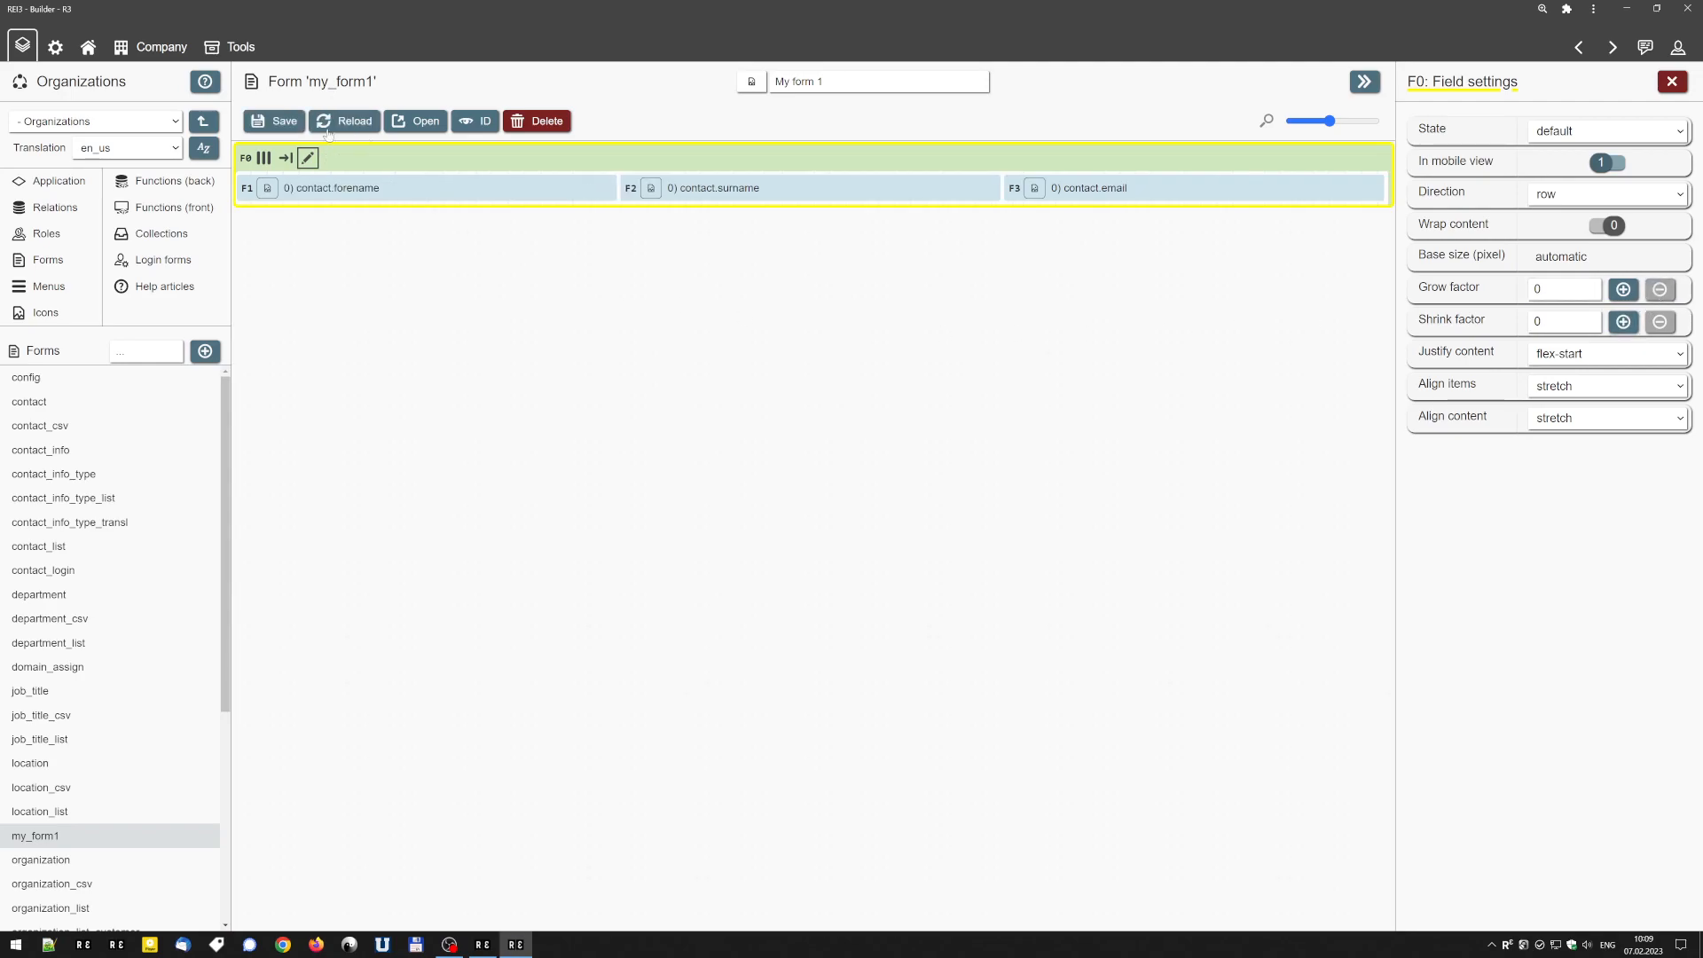
{"action": "left_click", "coordinate": [275, 121]}
{"action": "left_click", "coordinate": [425, 122]}
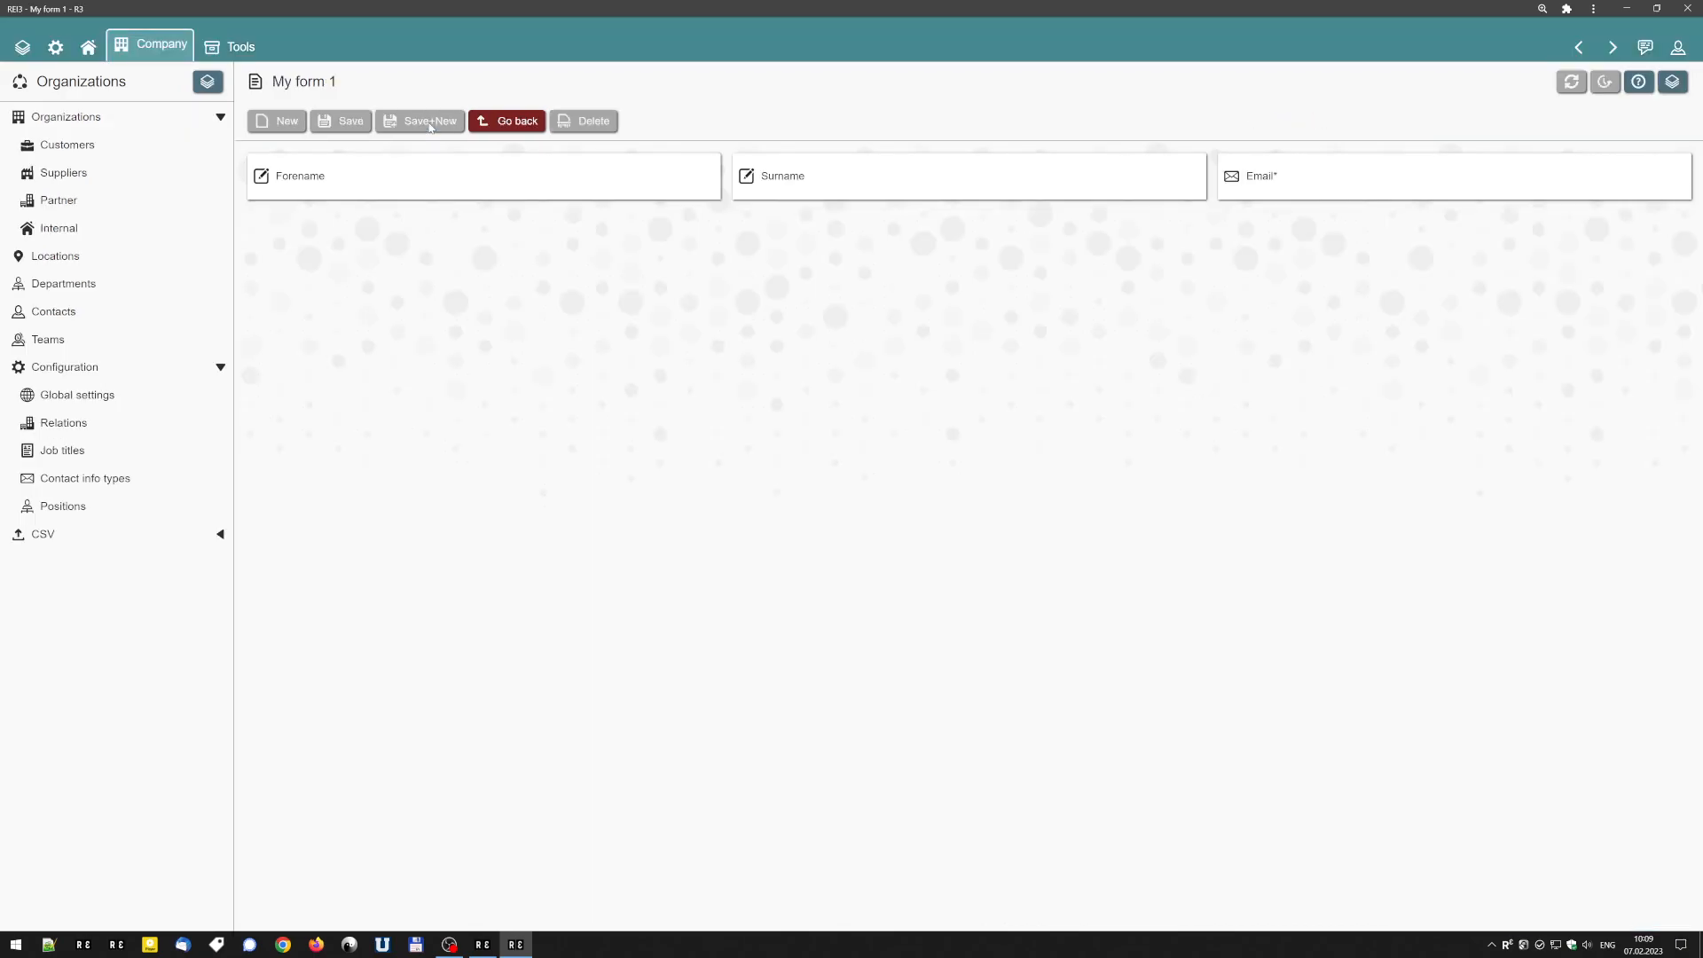
Move the focus through the Forename, Surname and Email fields to check their widths, and return to the builder.
{"action": "left_click", "coordinate": [483, 181]}
{"action": "left_click", "coordinate": [931, 180]}
{"action": "left_click", "coordinate": [1383, 181]}
{"action": "left_click", "coordinate": [968, 181]}
{"action": "left_click", "coordinate": [483, 181]}
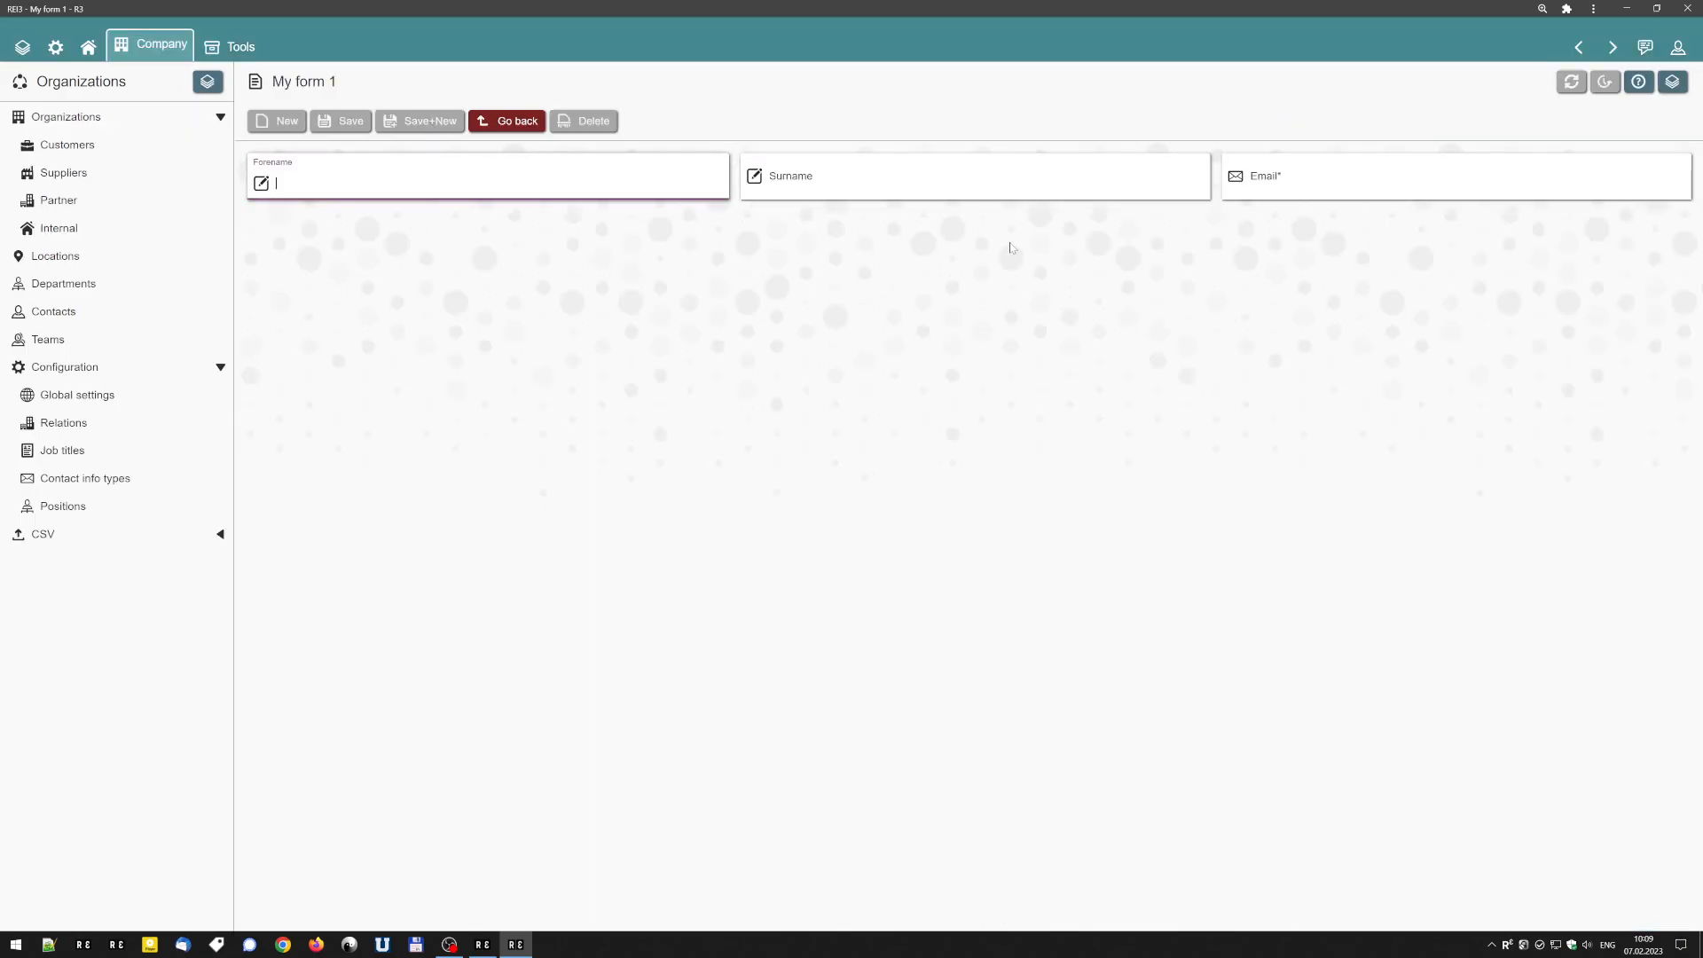
{"action": "left_click", "coordinate": [1418, 181]}
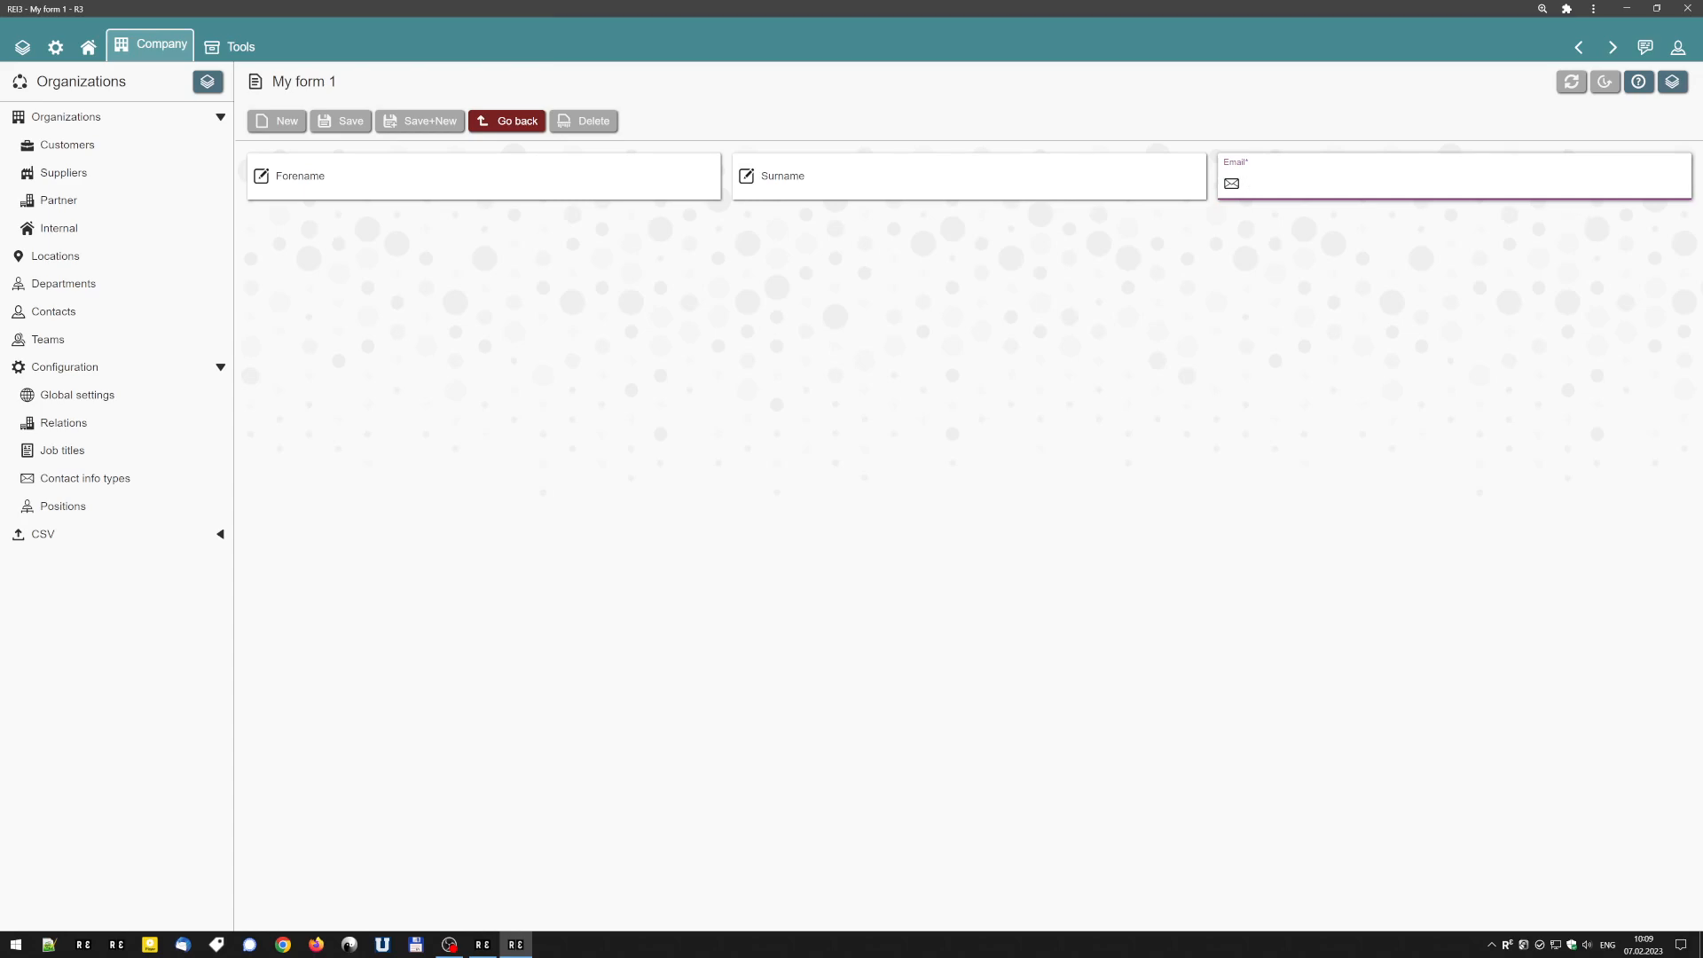
{"action": "left_click", "coordinate": [1579, 47]}
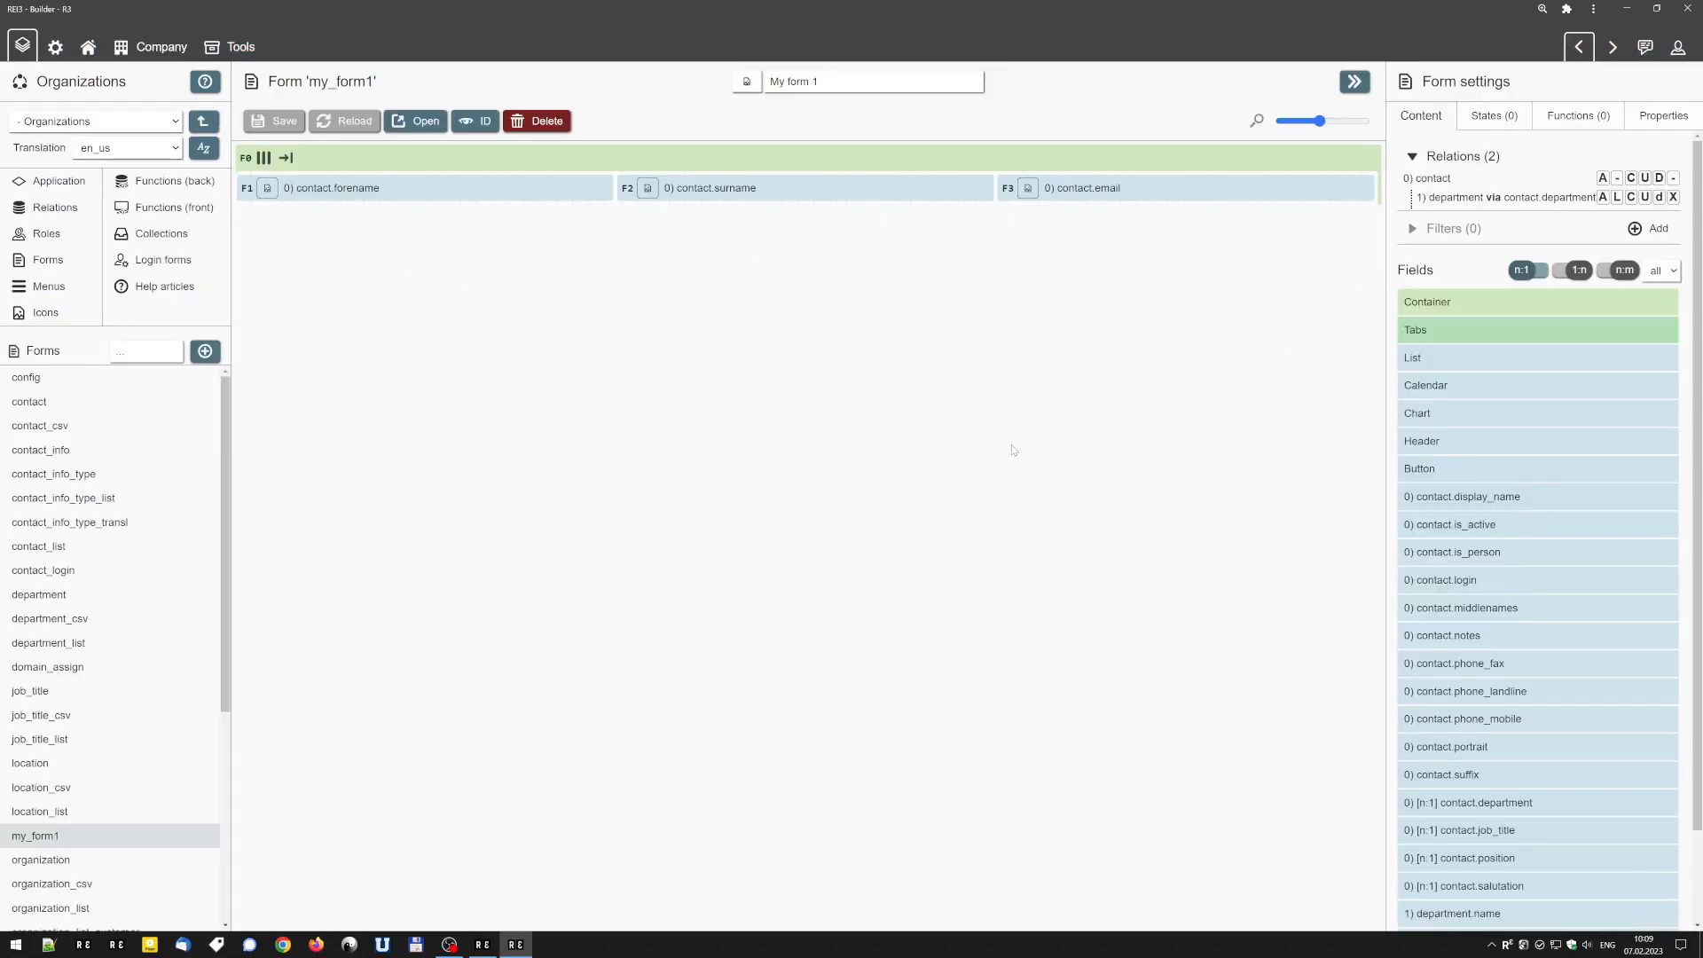
Add three new containers inside the outer row container, ahead of its contact fields.
{"action": "left_click", "coordinate": [1410, 302]}
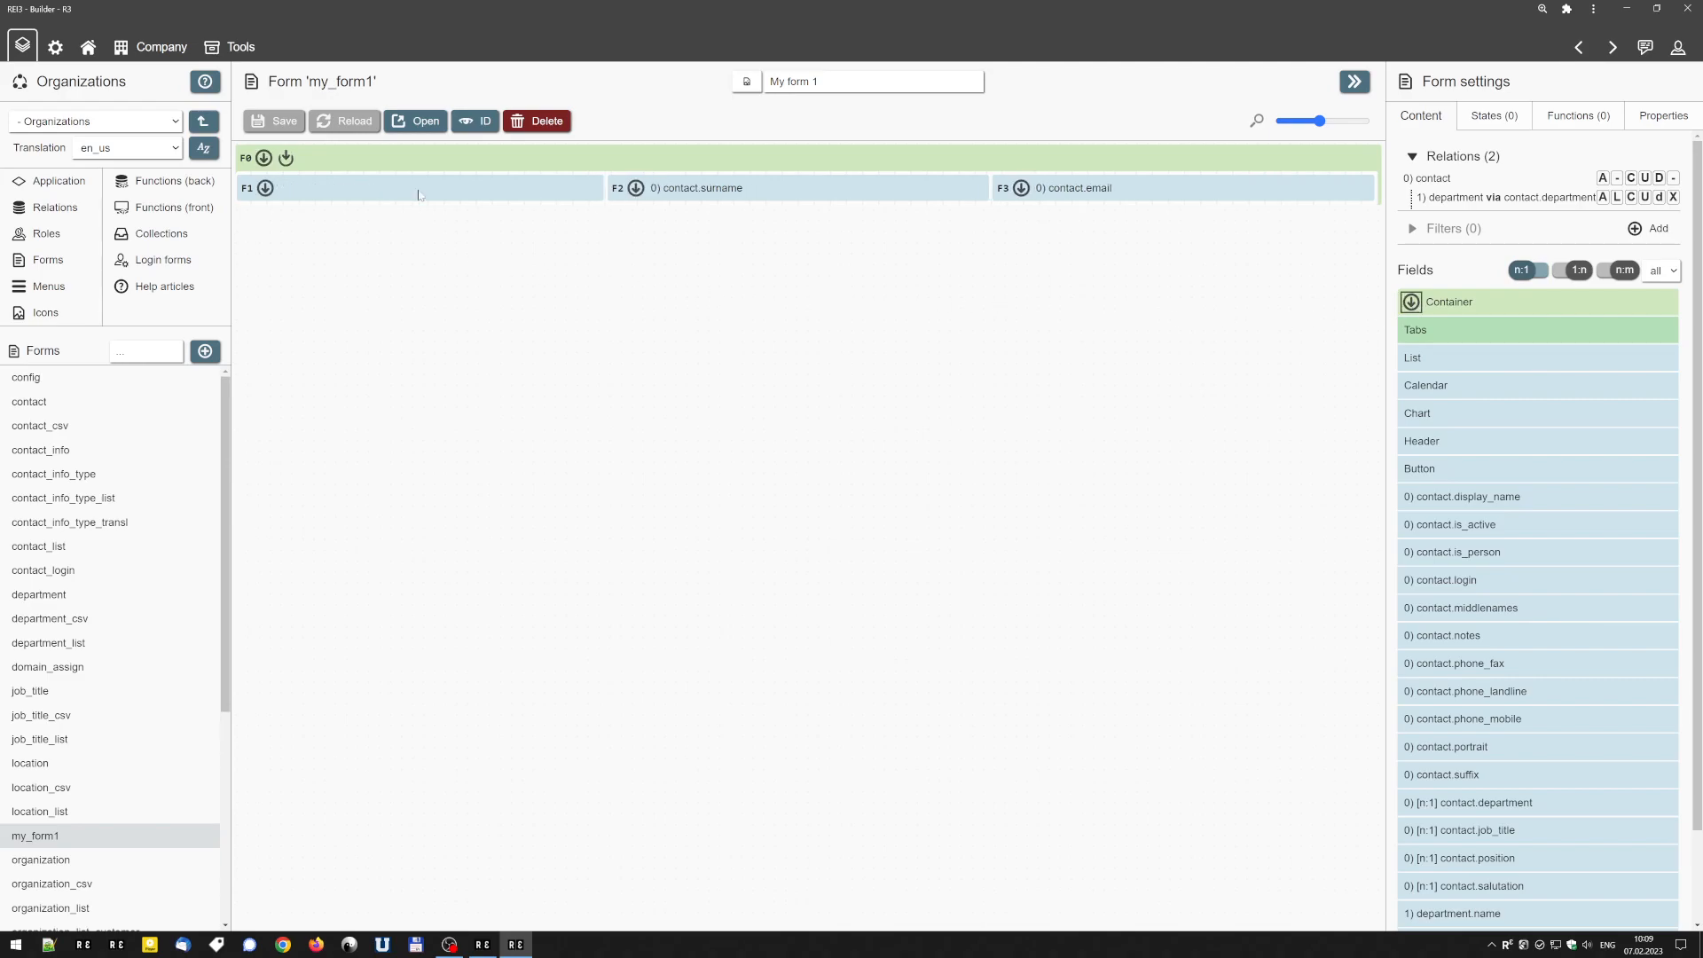
{"action": "left_click", "coordinate": [285, 157]}
{"action": "left_click_drag", "start_coordinate": [1411, 301], "coordinate": [587, 818]}
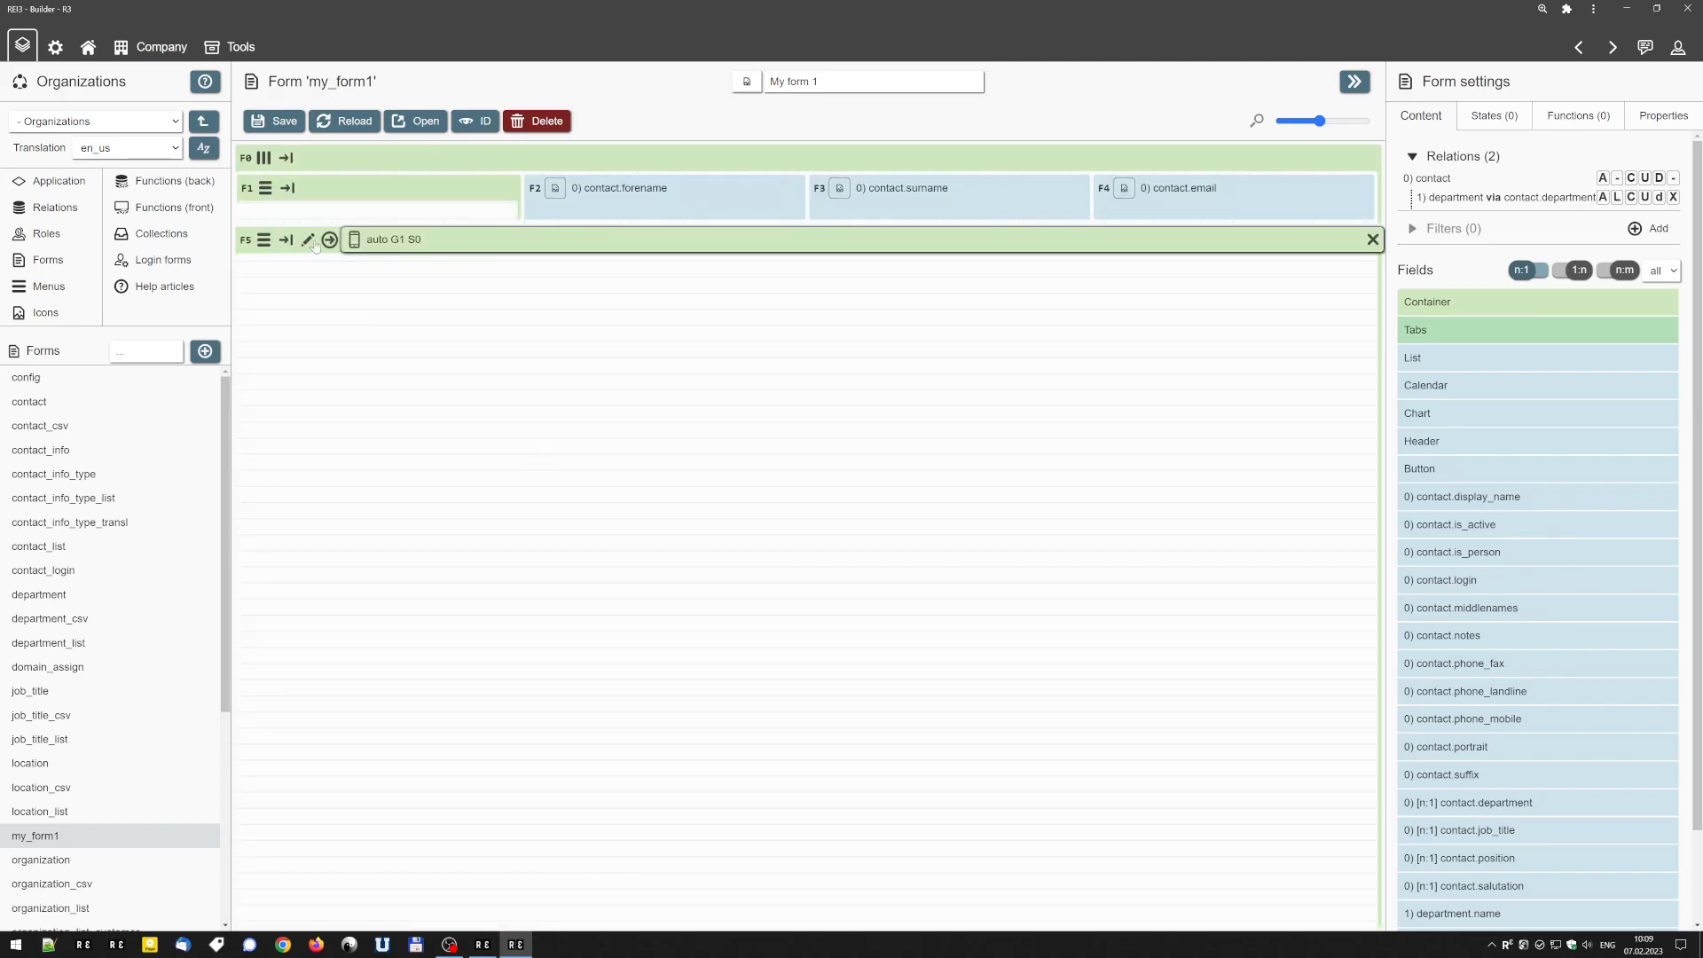
{"action": "left_click", "coordinate": [323, 242]}
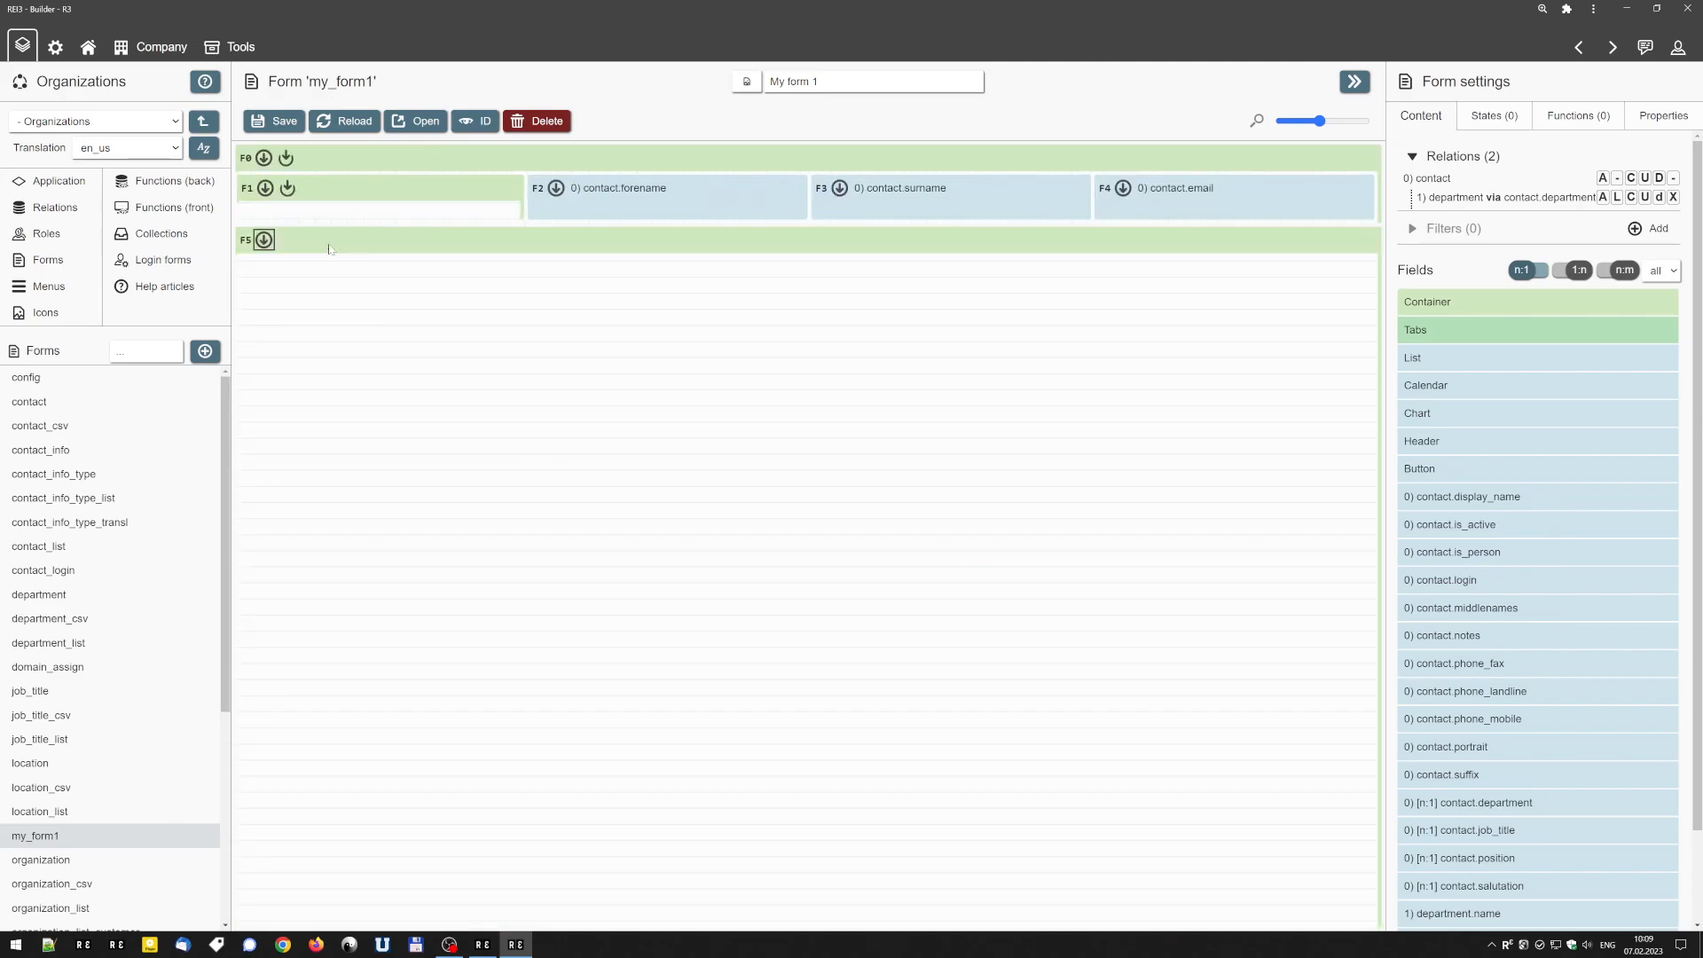
{"action": "left_click", "coordinate": [285, 157]}
{"action": "left_click", "coordinate": [1411, 302]}
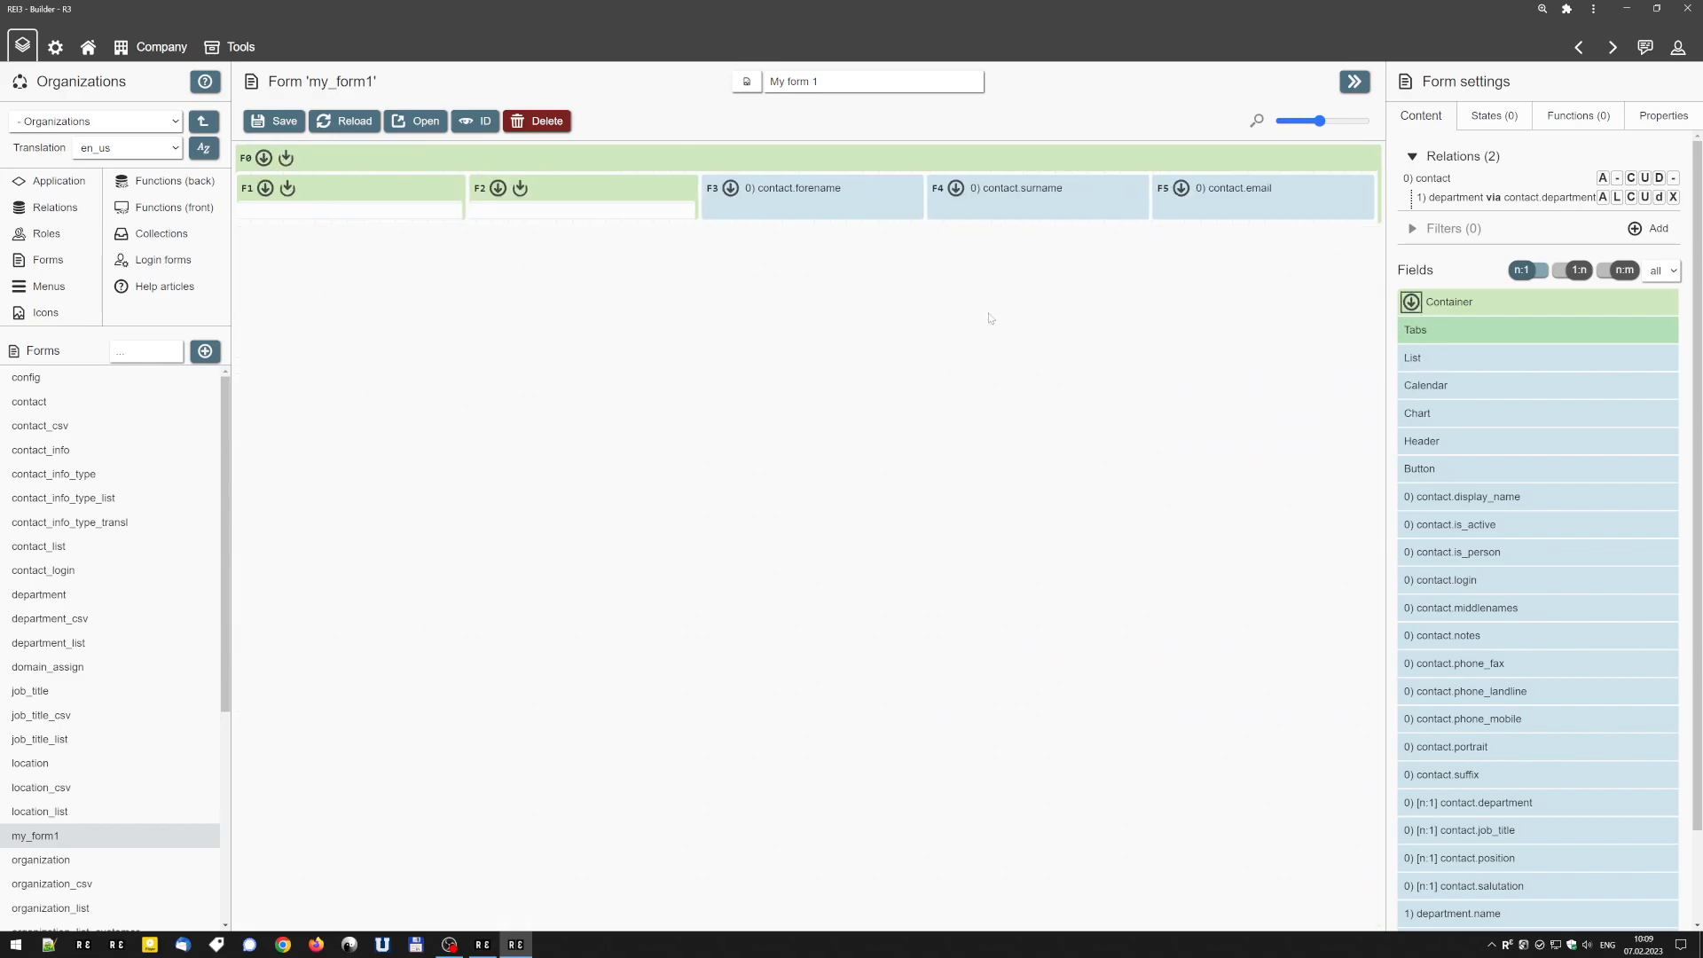
{"action": "left_click", "coordinate": [287, 159]}
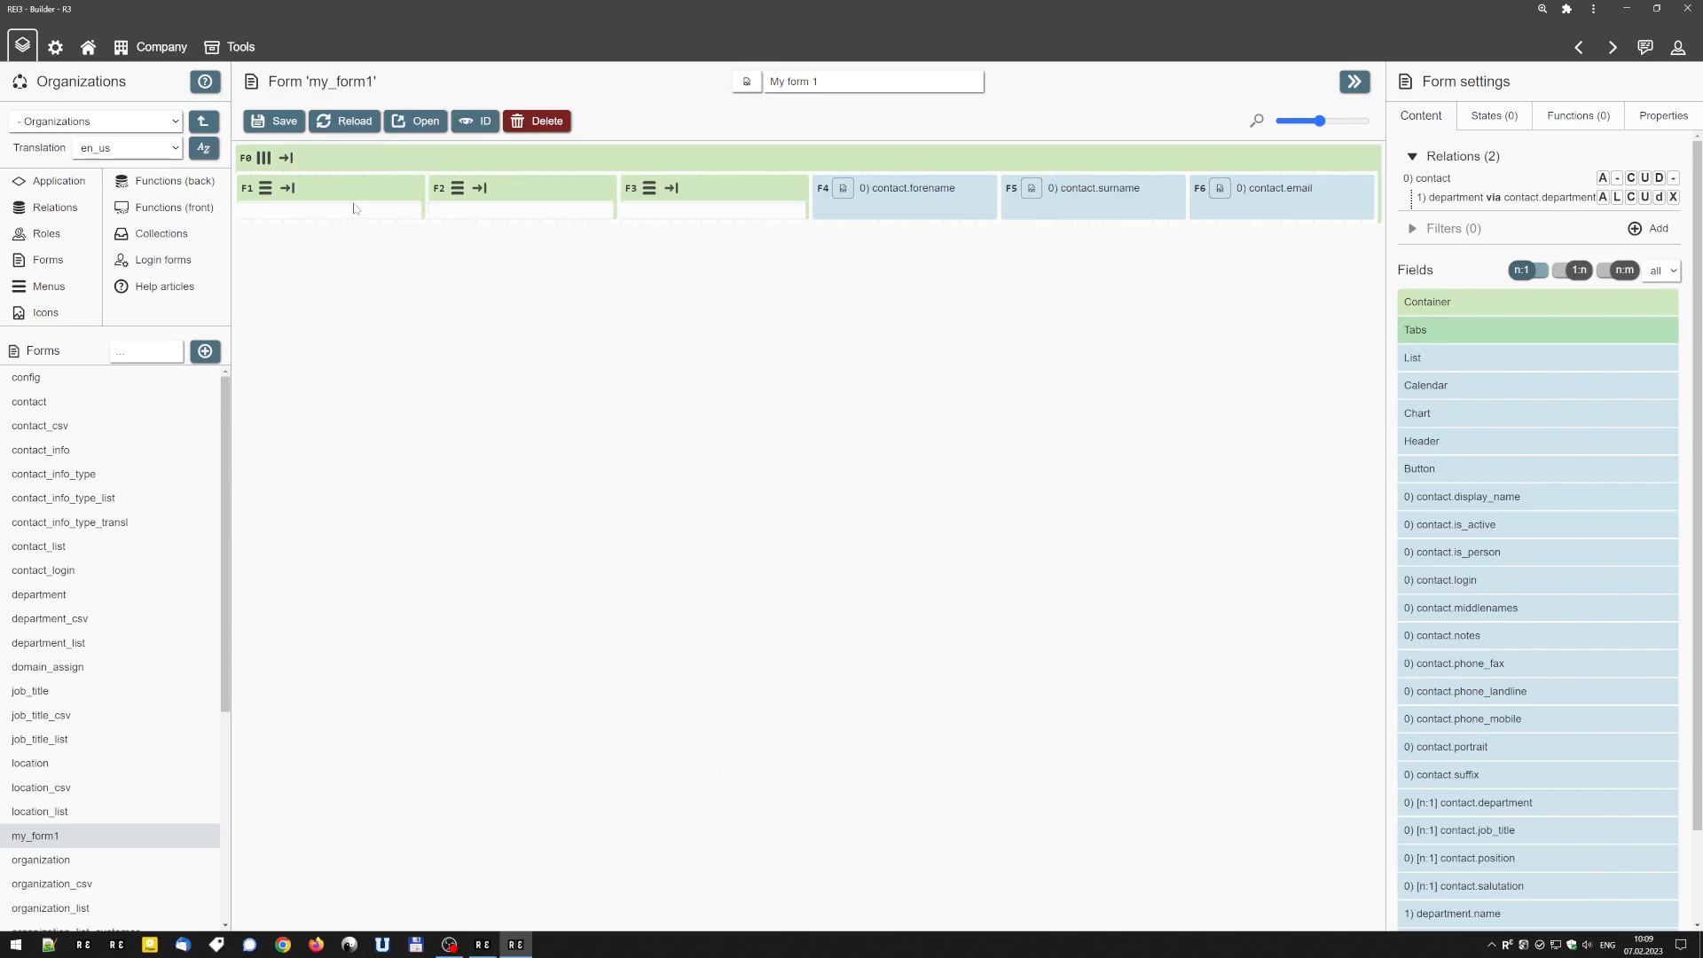
Set the base size of each of the three inner containers to 300 px.
{"action": "mouse_move", "coordinate": [1057, 189]}
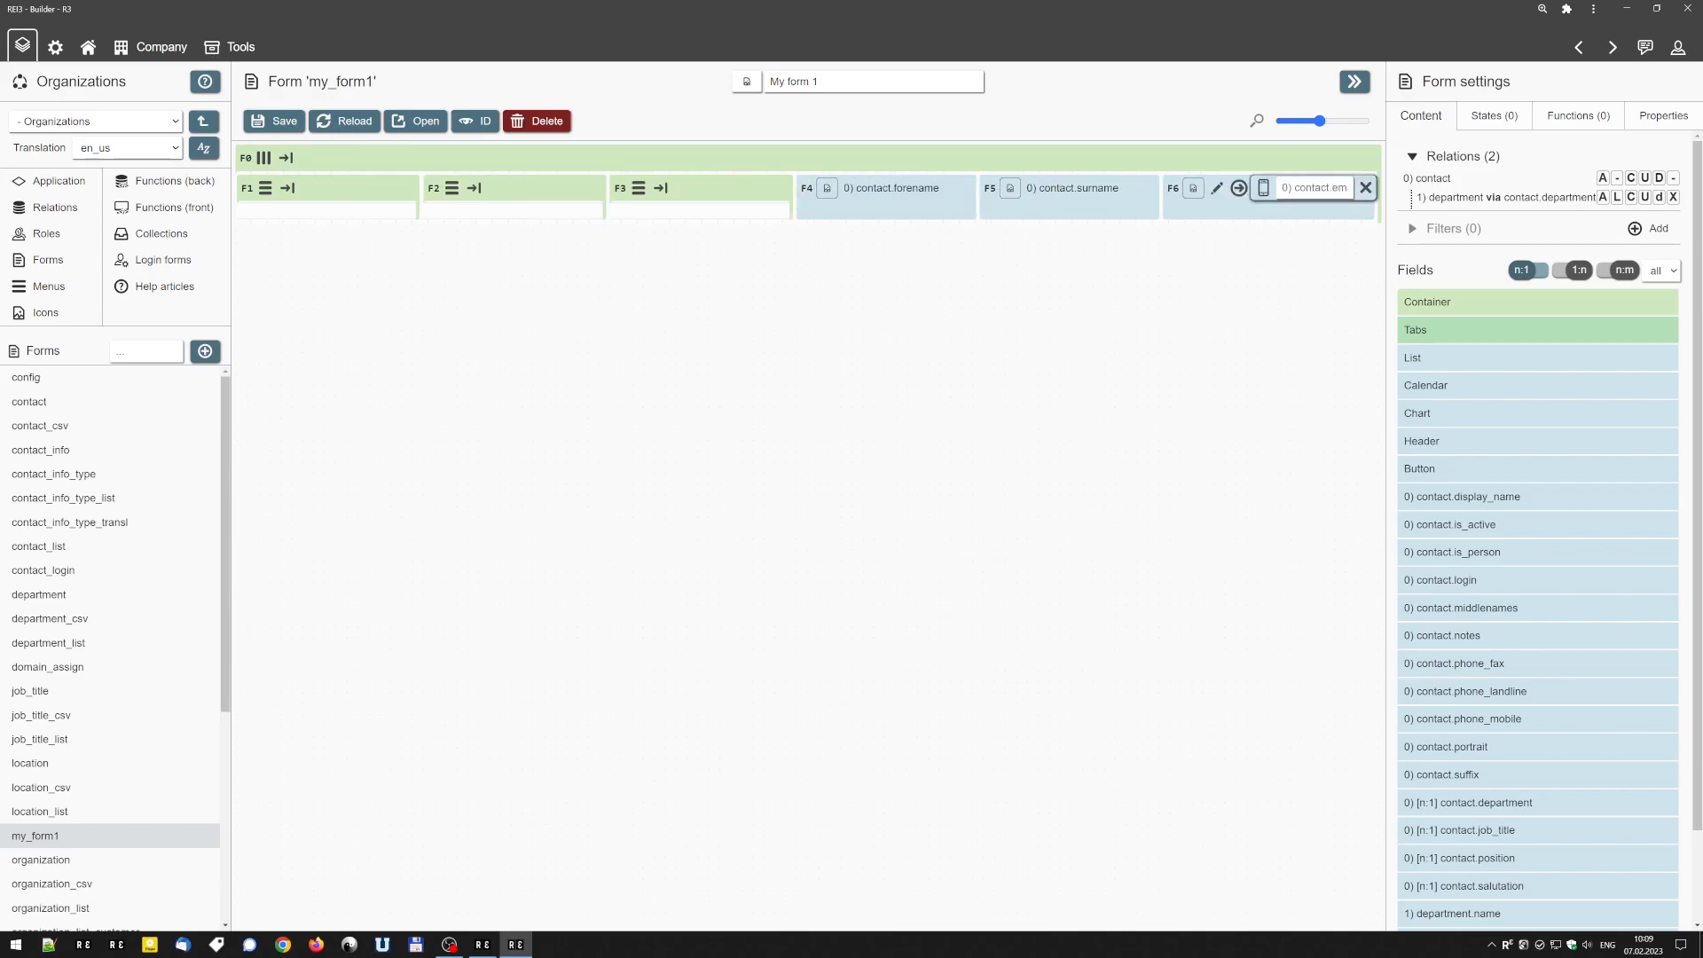
{"action": "mouse_move", "coordinate": [356, 161]}
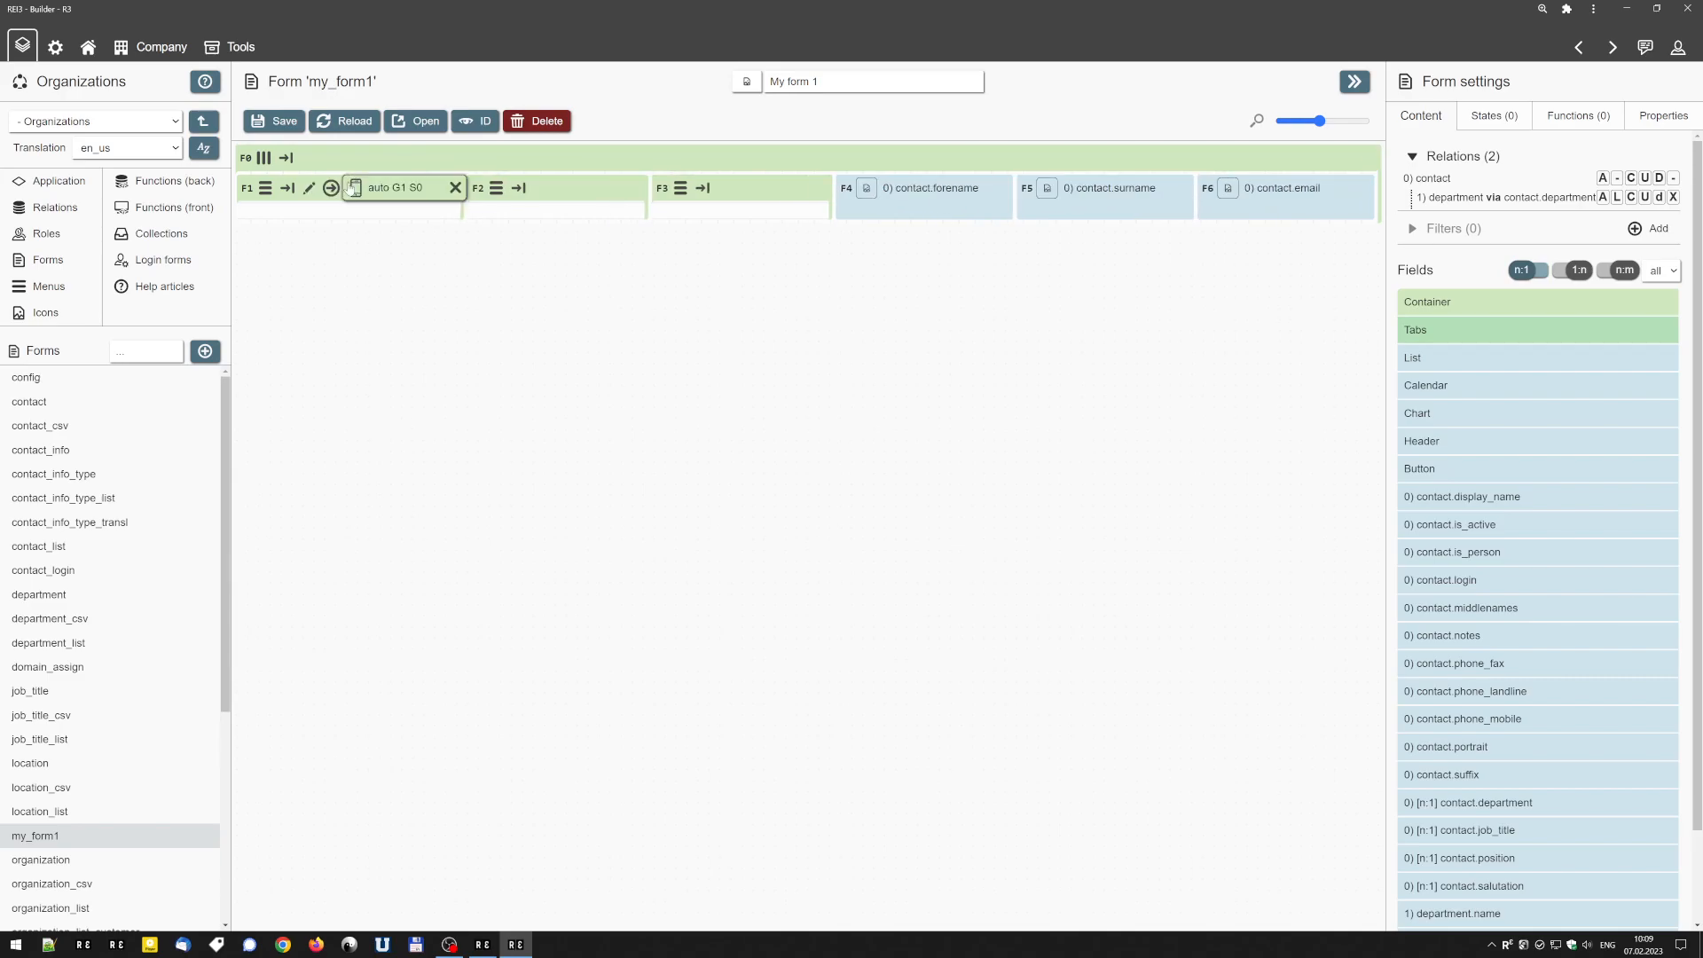
{"action": "mouse_move", "coordinate": [1264, 191]}
{"action": "left_click", "coordinate": [382, 194]}
{"action": "mouse_move", "coordinate": [606, 189]}
{"action": "left_click", "coordinate": [673, 190]}
{"action": "mouse_move", "coordinate": [845, 188]}
{"action": "left_click", "coordinate": [926, 190]}
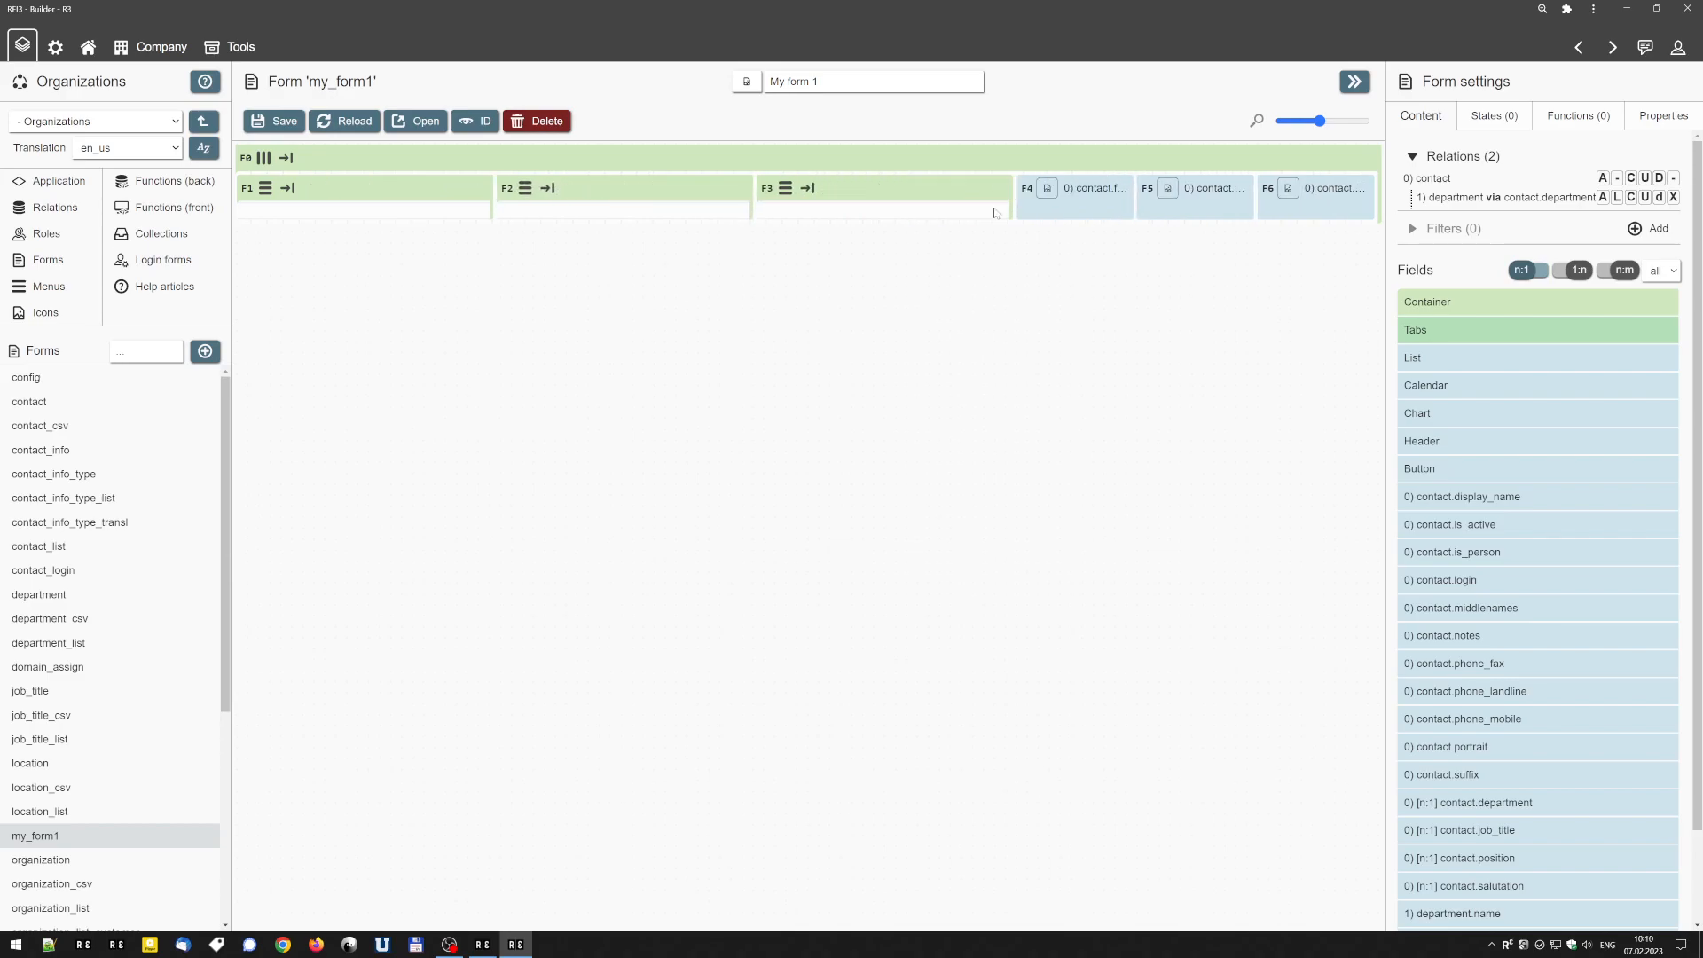
Move contact.forename, contact.surname and contact.email into the first, second and third inner containers respectively, and save the form.
{"action": "left_click_drag", "start_coordinate": [1015, 189], "coordinate": [399, 217]}
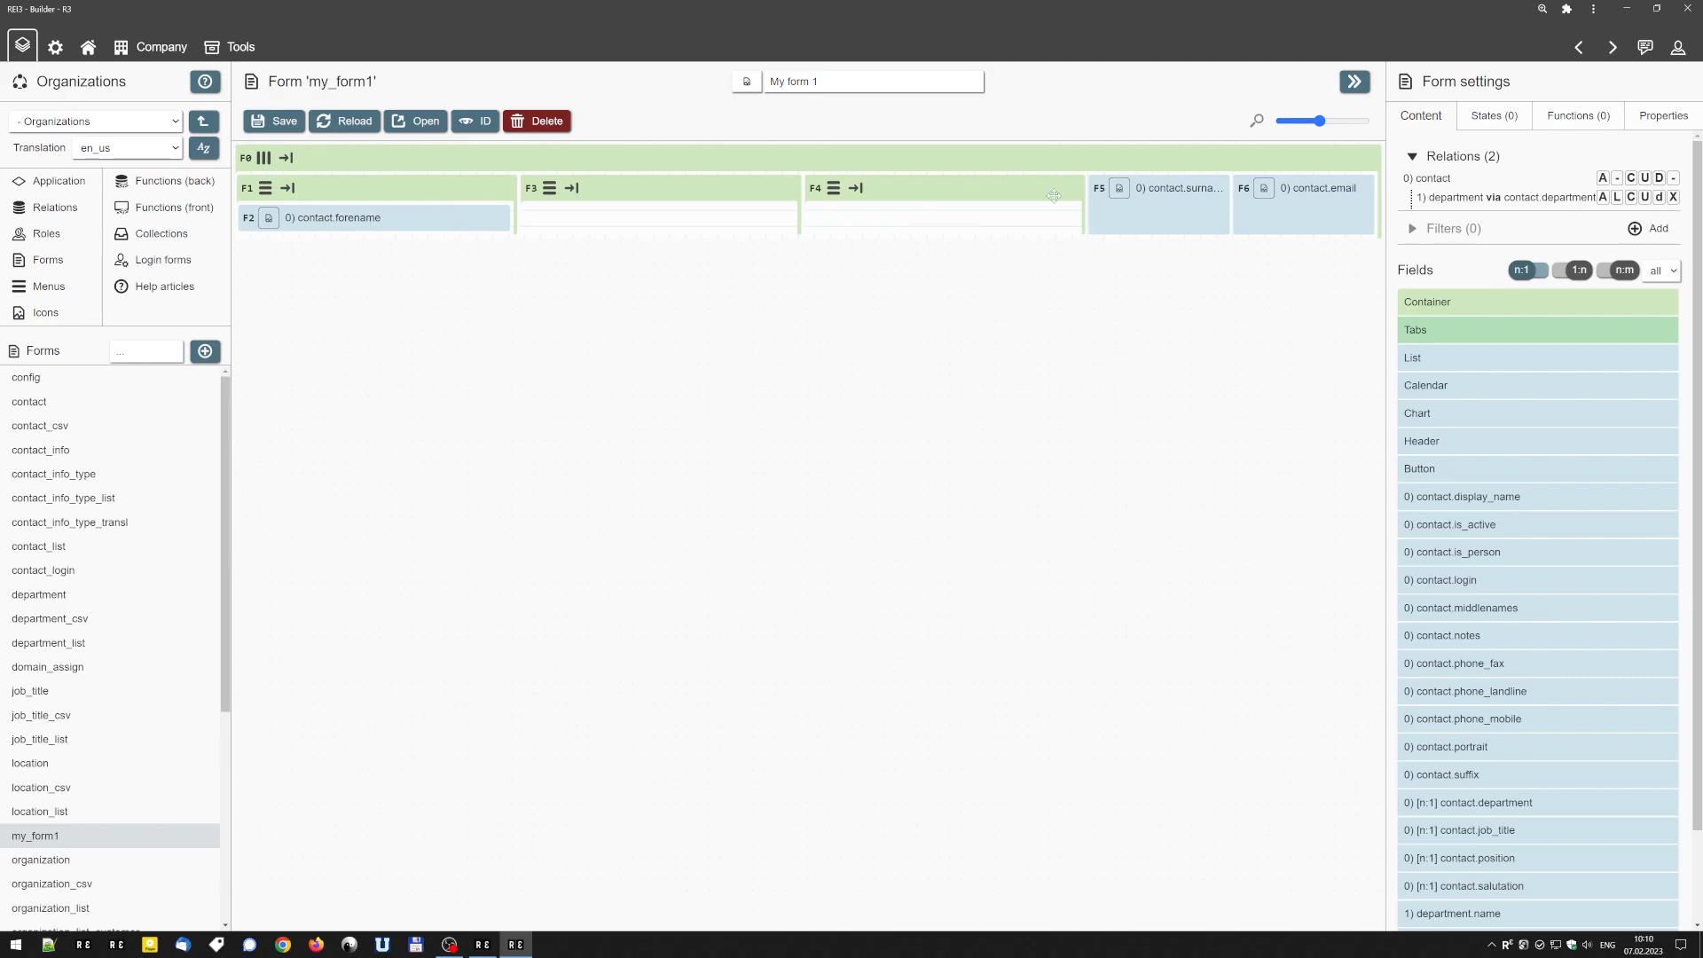
{"action": "left_click_drag", "start_coordinate": [1100, 187], "coordinate": [709, 220]}
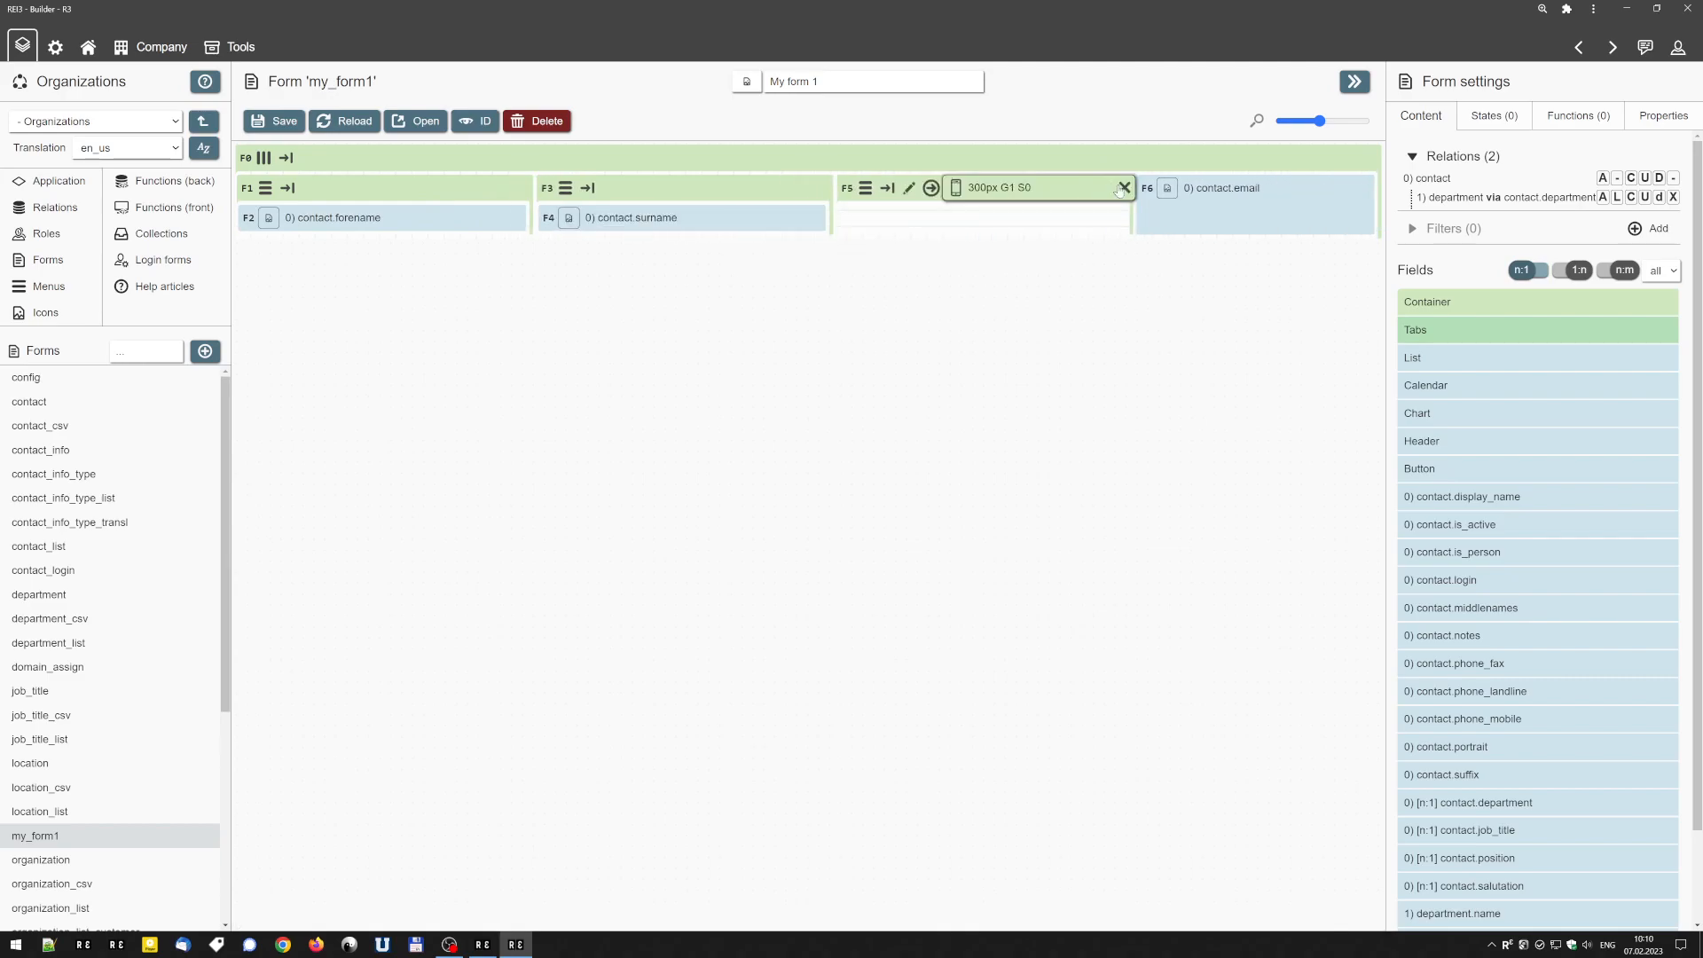
{"action": "left_click_drag", "start_coordinate": [1147, 183], "coordinate": [975, 220]}
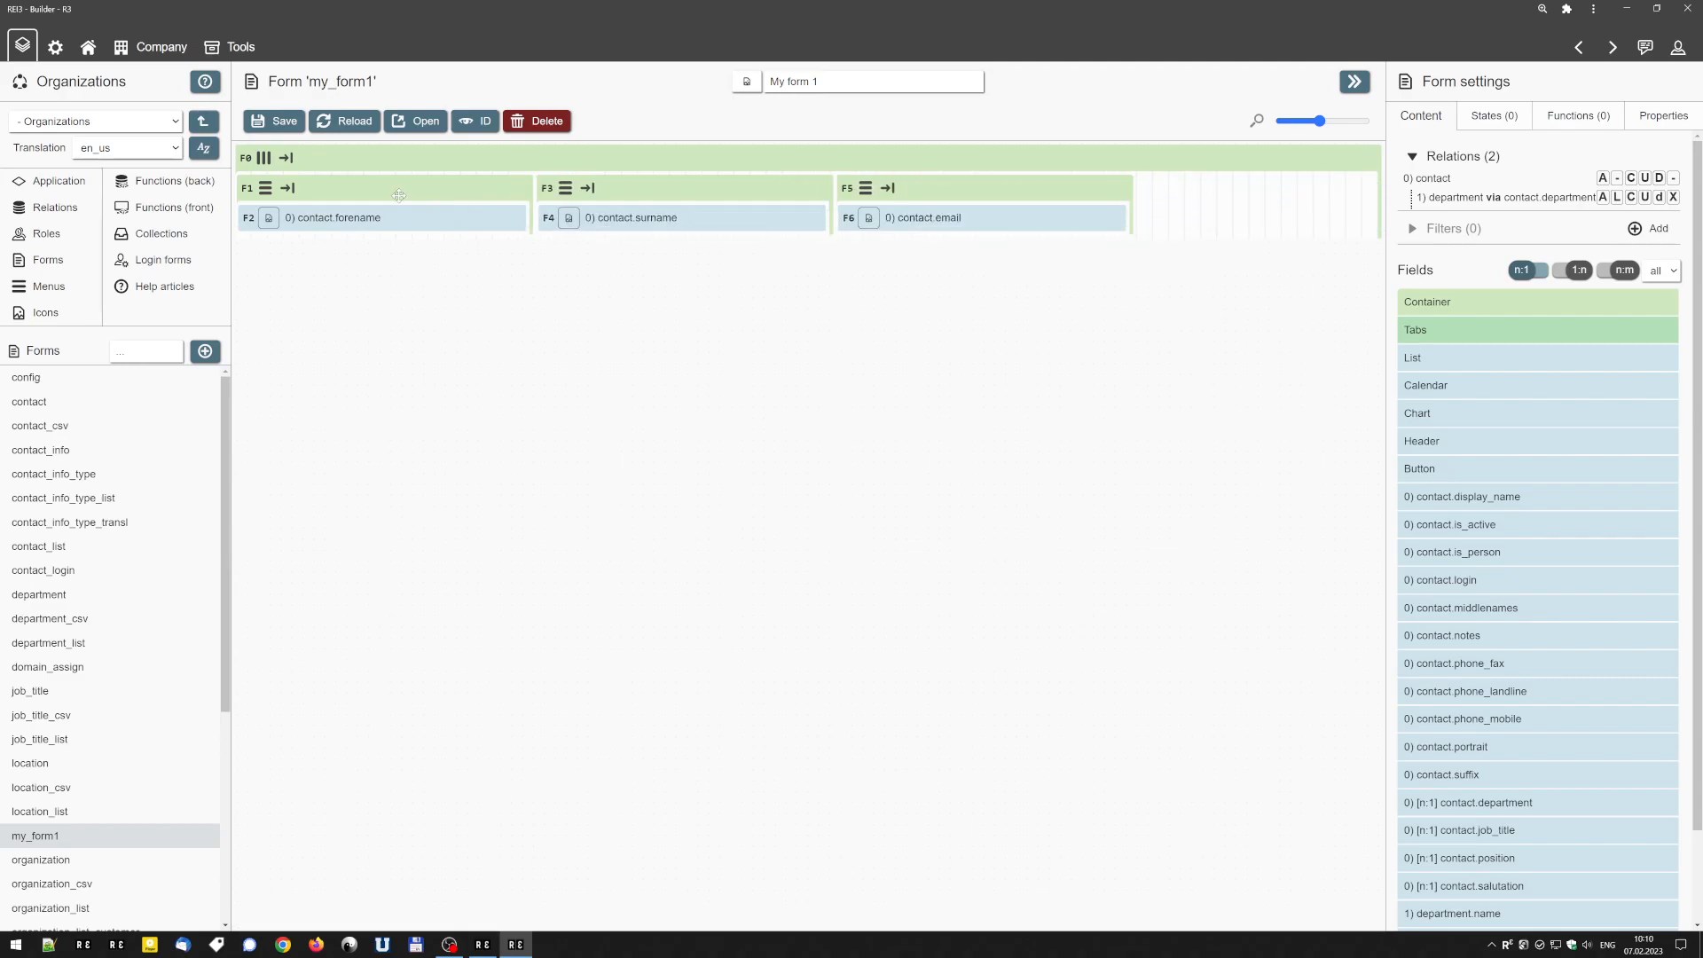
{"action": "left_click", "coordinate": [289, 123]}
Open the form, move the focus through its three fields to check the layout, and return to the builder.
{"action": "left_click", "coordinate": [406, 121]}
{"action": "key", "text": "Tab"}
{"action": "key", "text": "Tab"}
{"action": "key", "text": "Tab"}
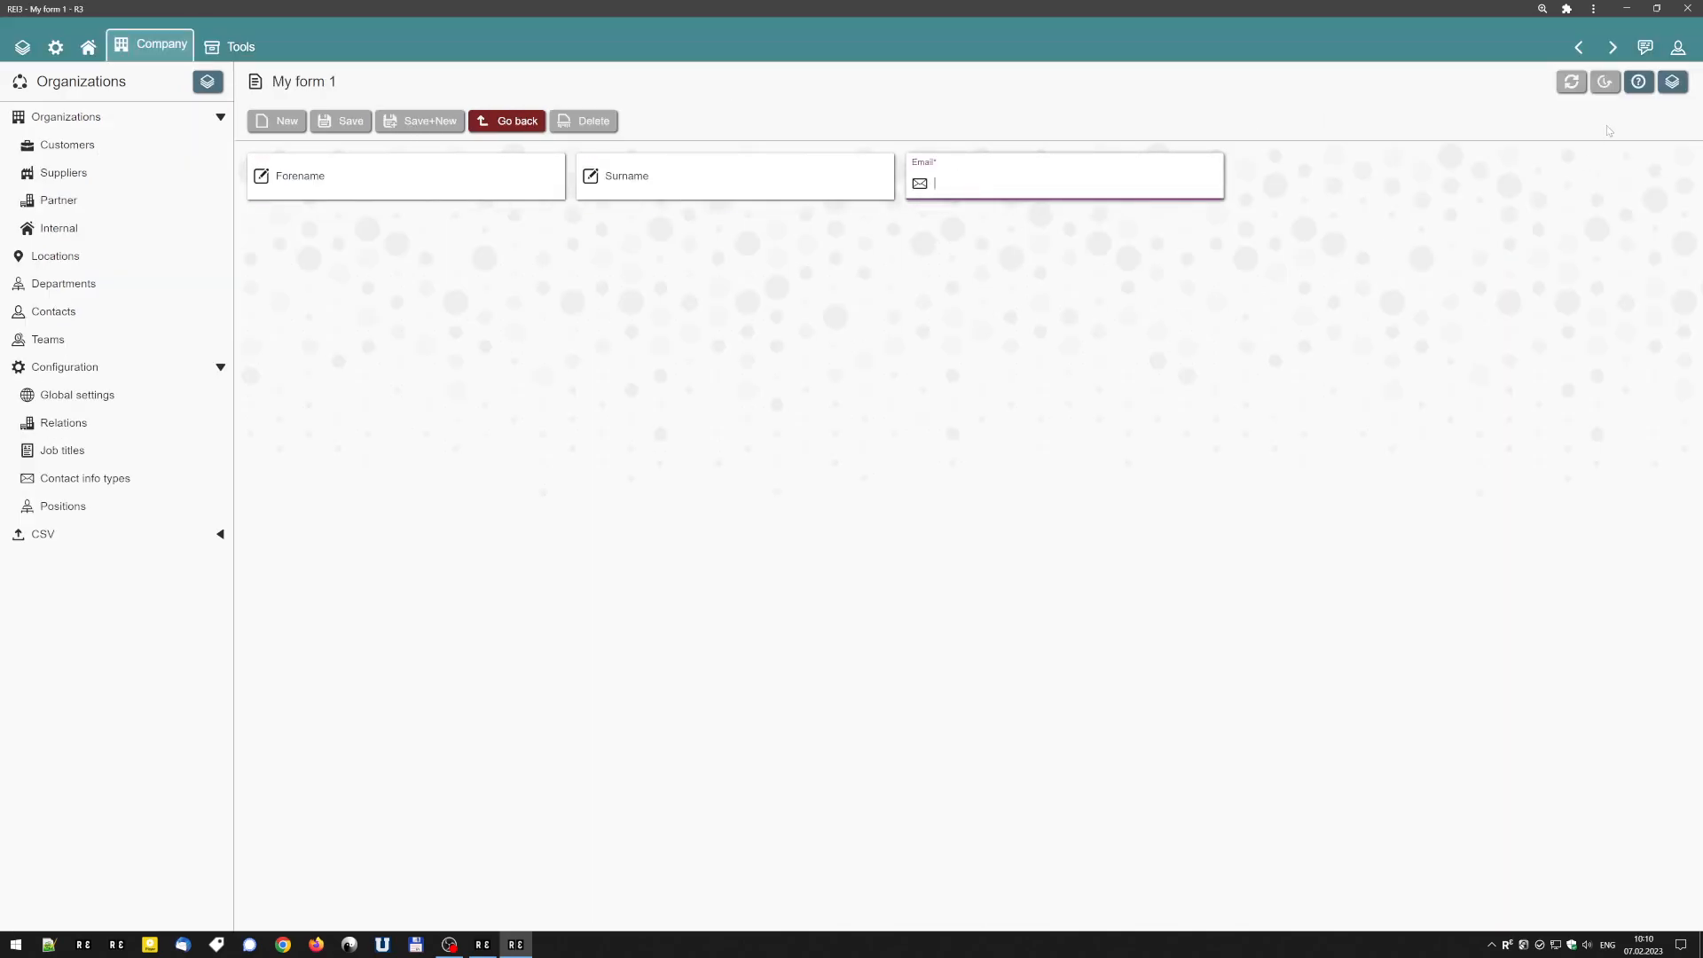
{"action": "left_click", "coordinate": [543, 122]}
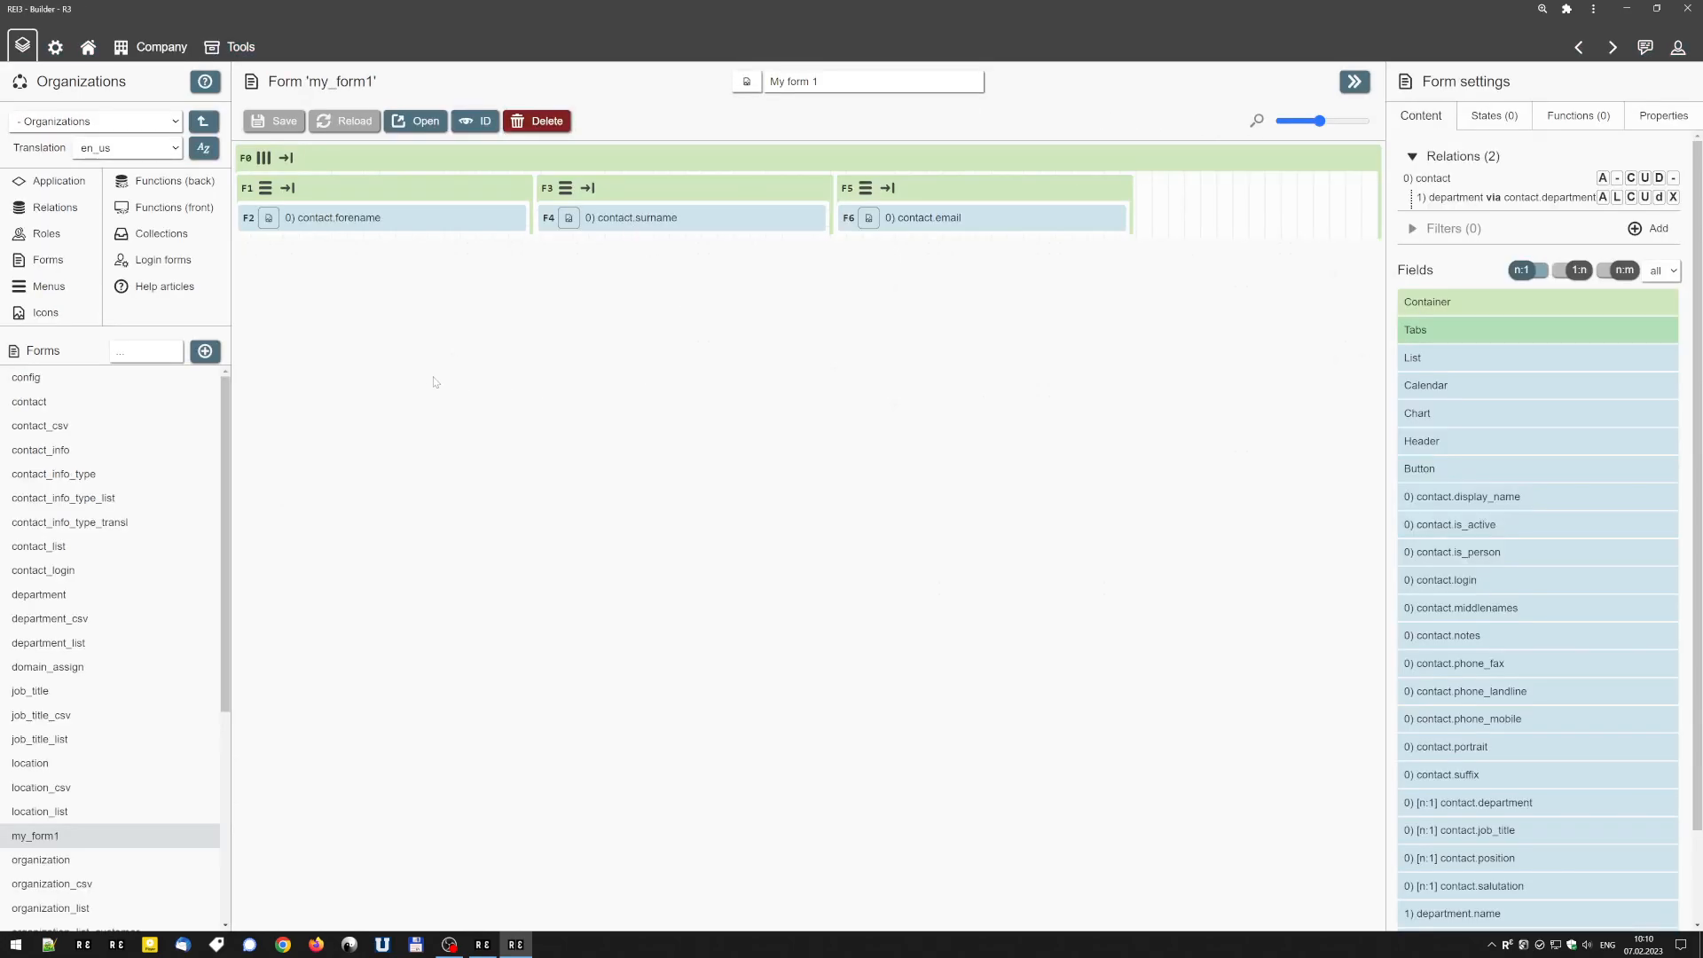
Open the field settings of the container holding contact.forename and examine its base size.
{"action": "mouse_move", "coordinate": [324, 193]}
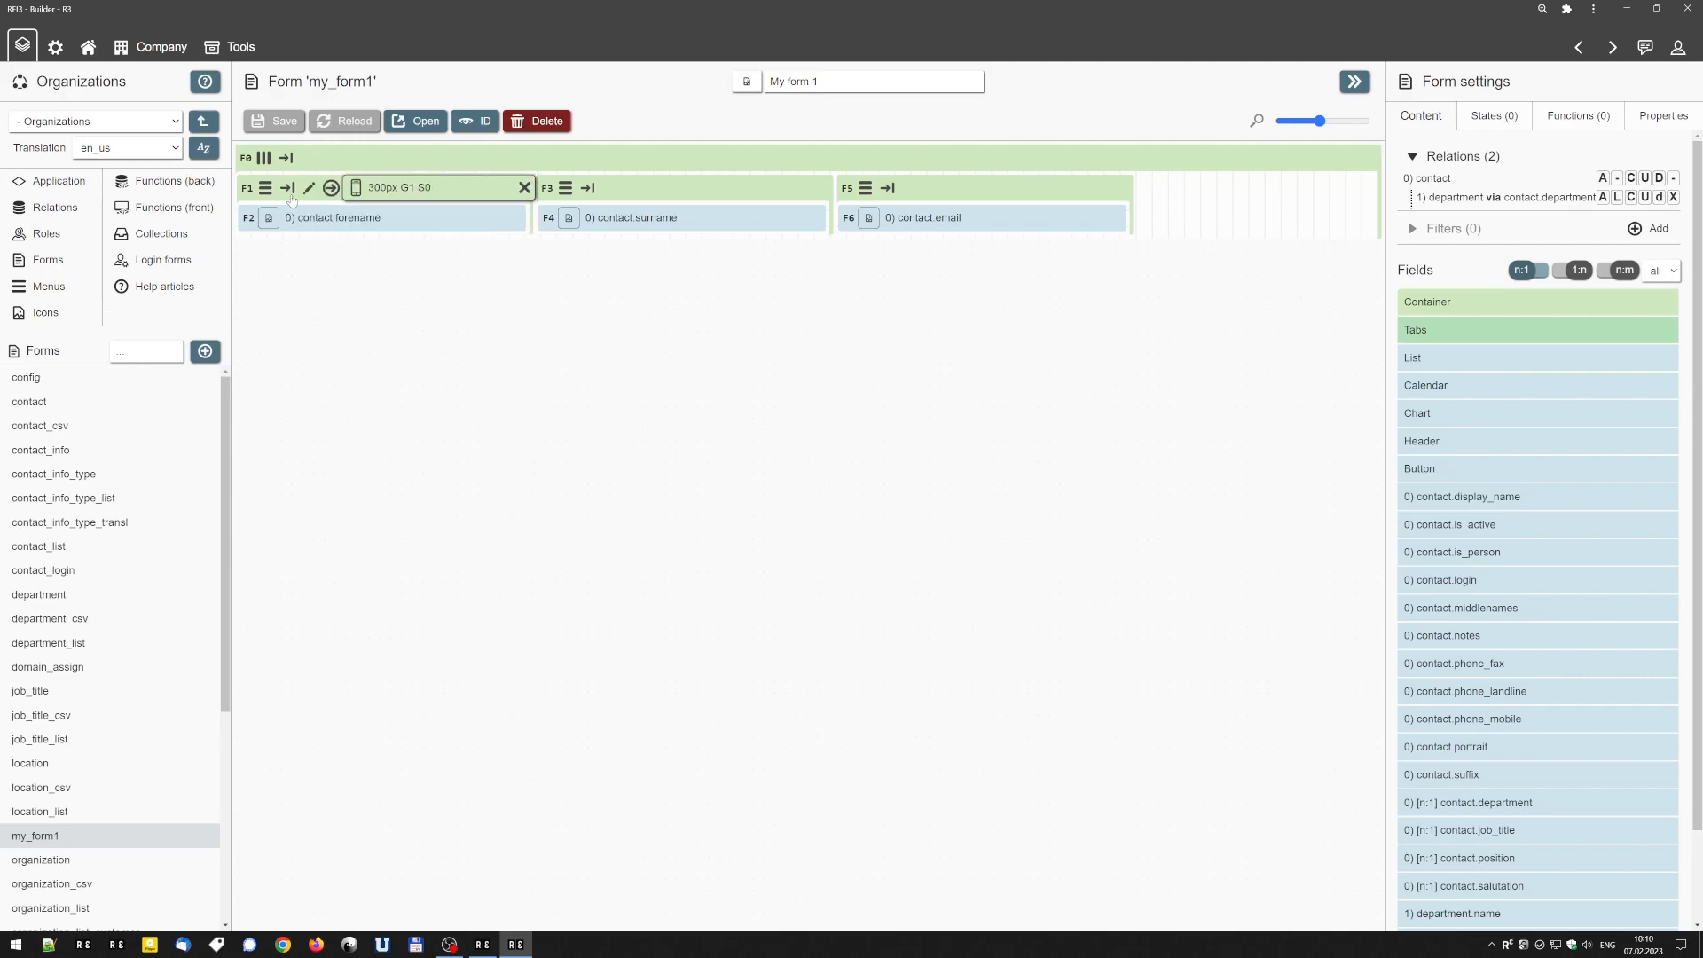
{"action": "left_click", "coordinate": [309, 188]}
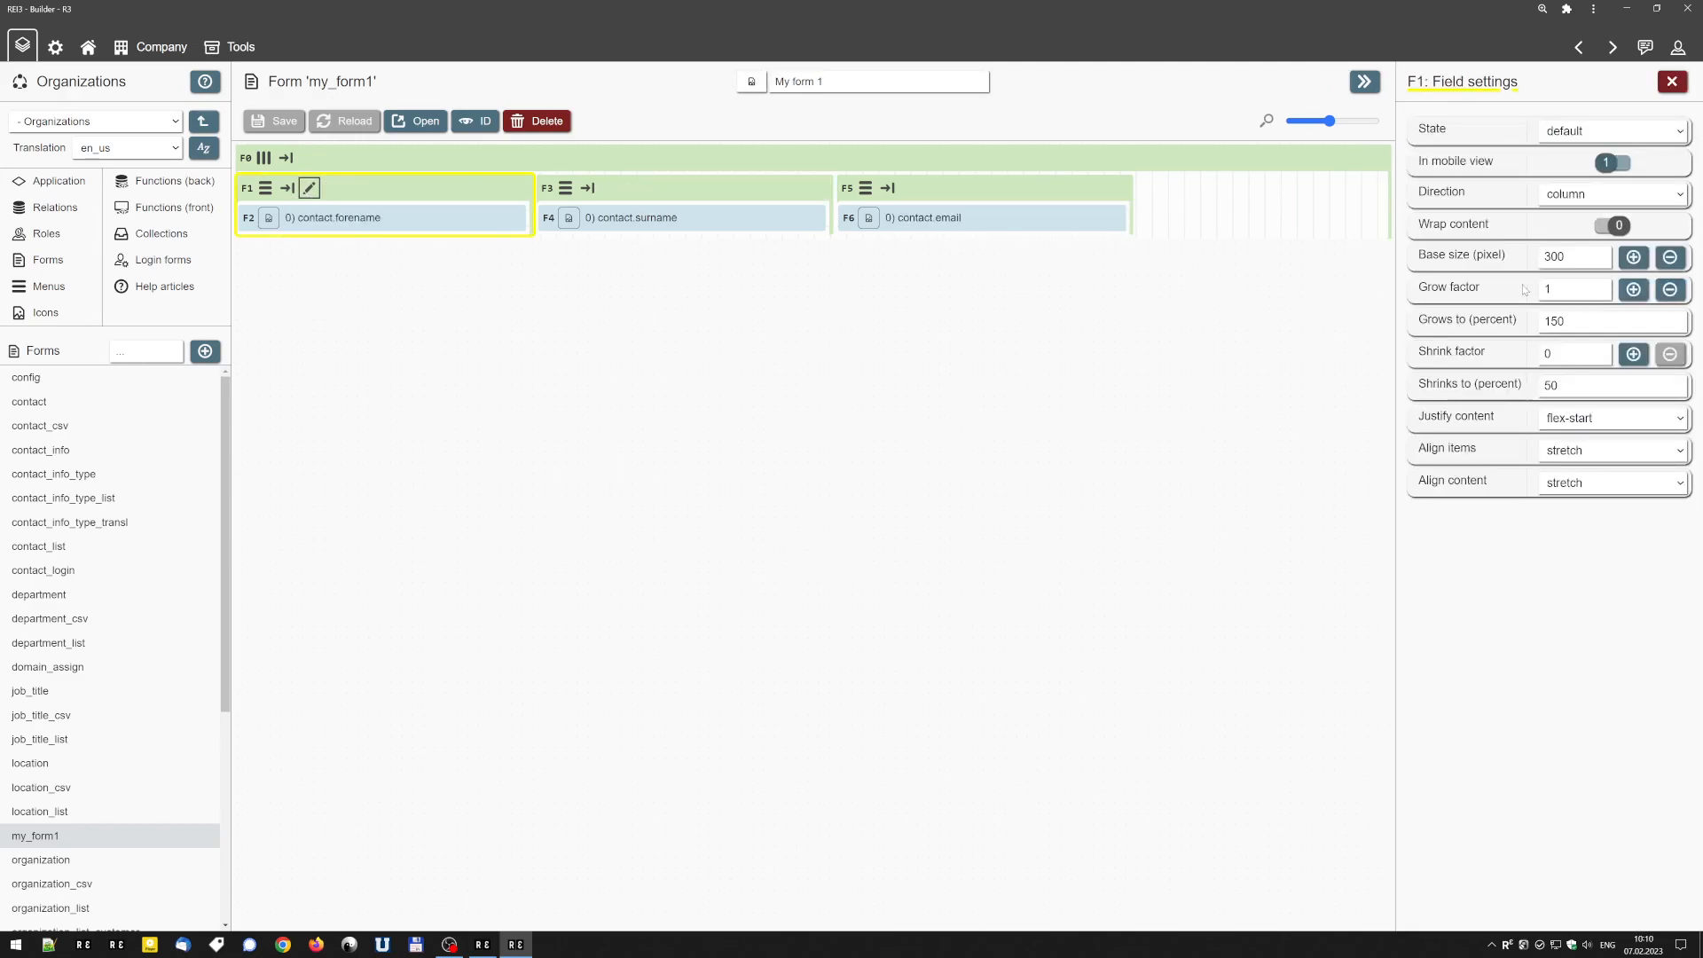
{"action": "double_click", "coordinate": [1564, 257]}
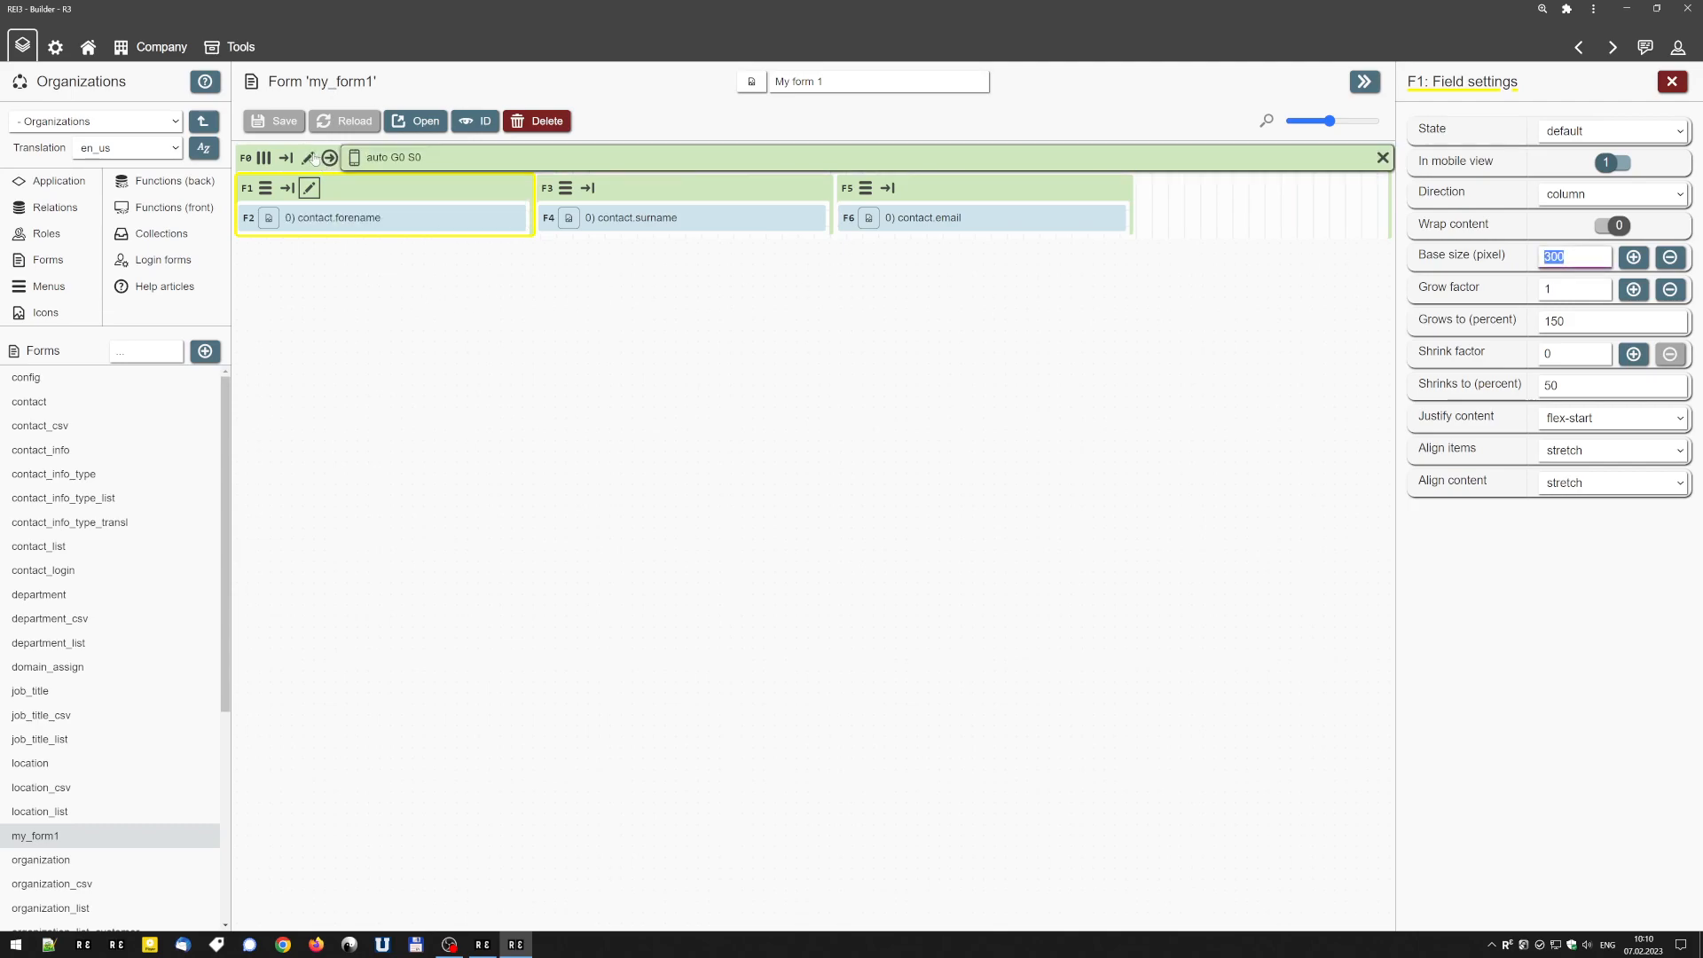
Try a base size of 125 pixels on the outer row container, and clear it back to automatic.
{"action": "left_click", "coordinate": [307, 158]}
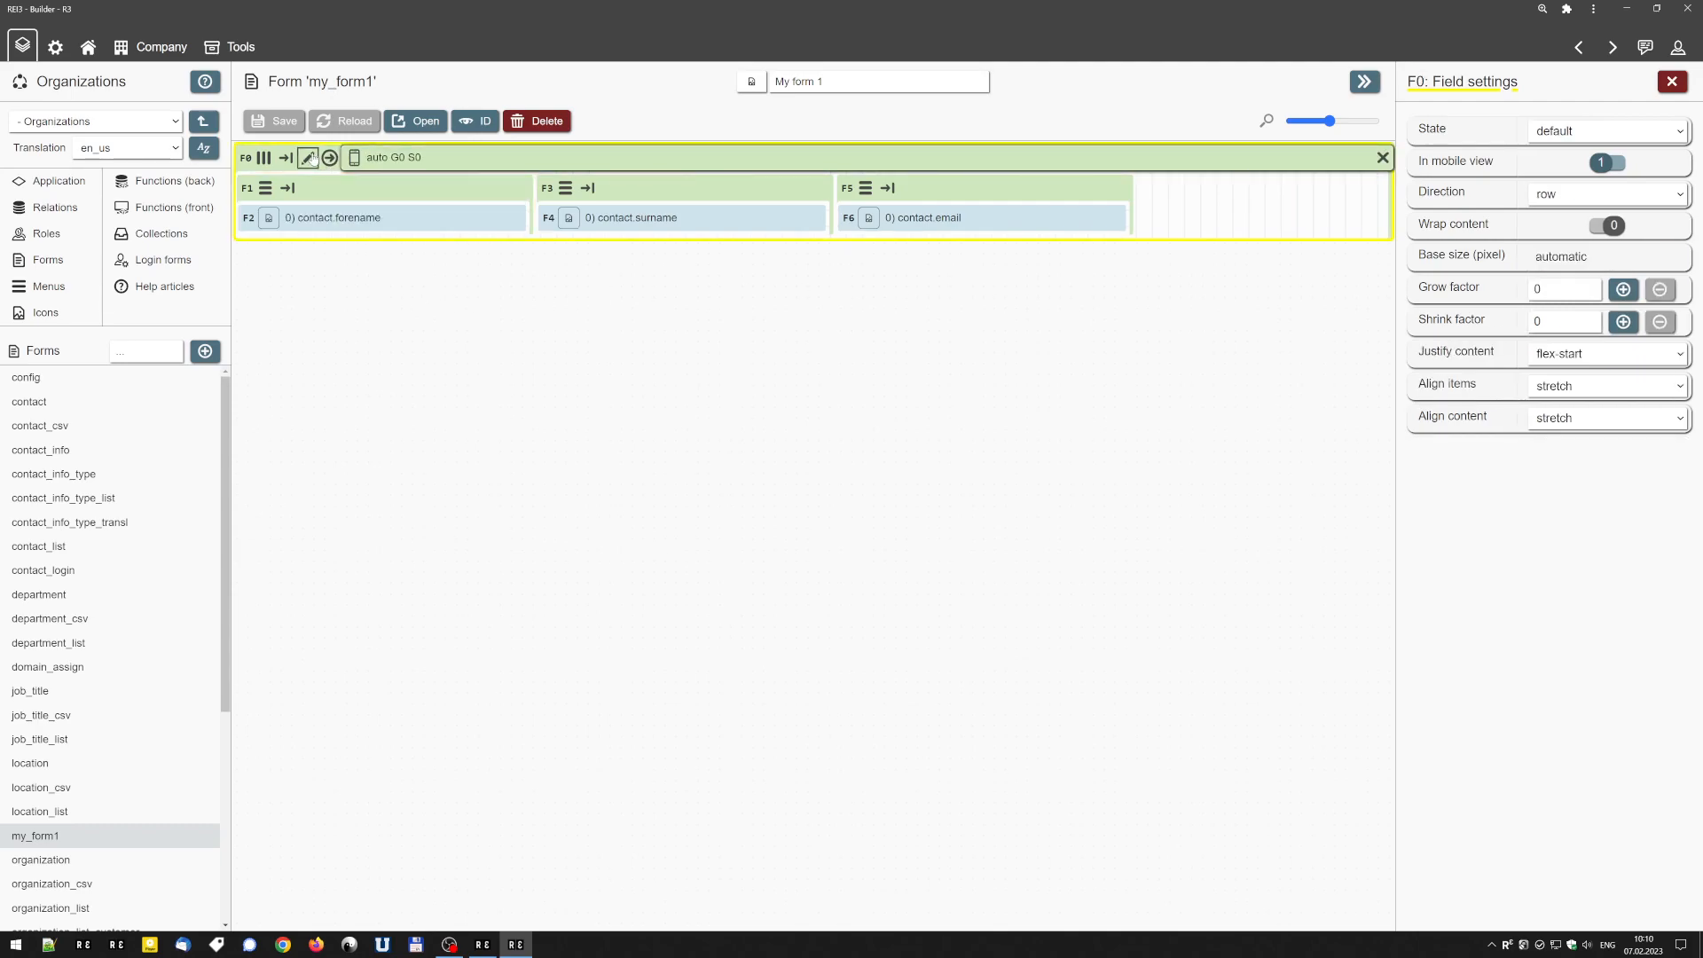
{"action": "left_click", "coordinate": [1559, 261]}
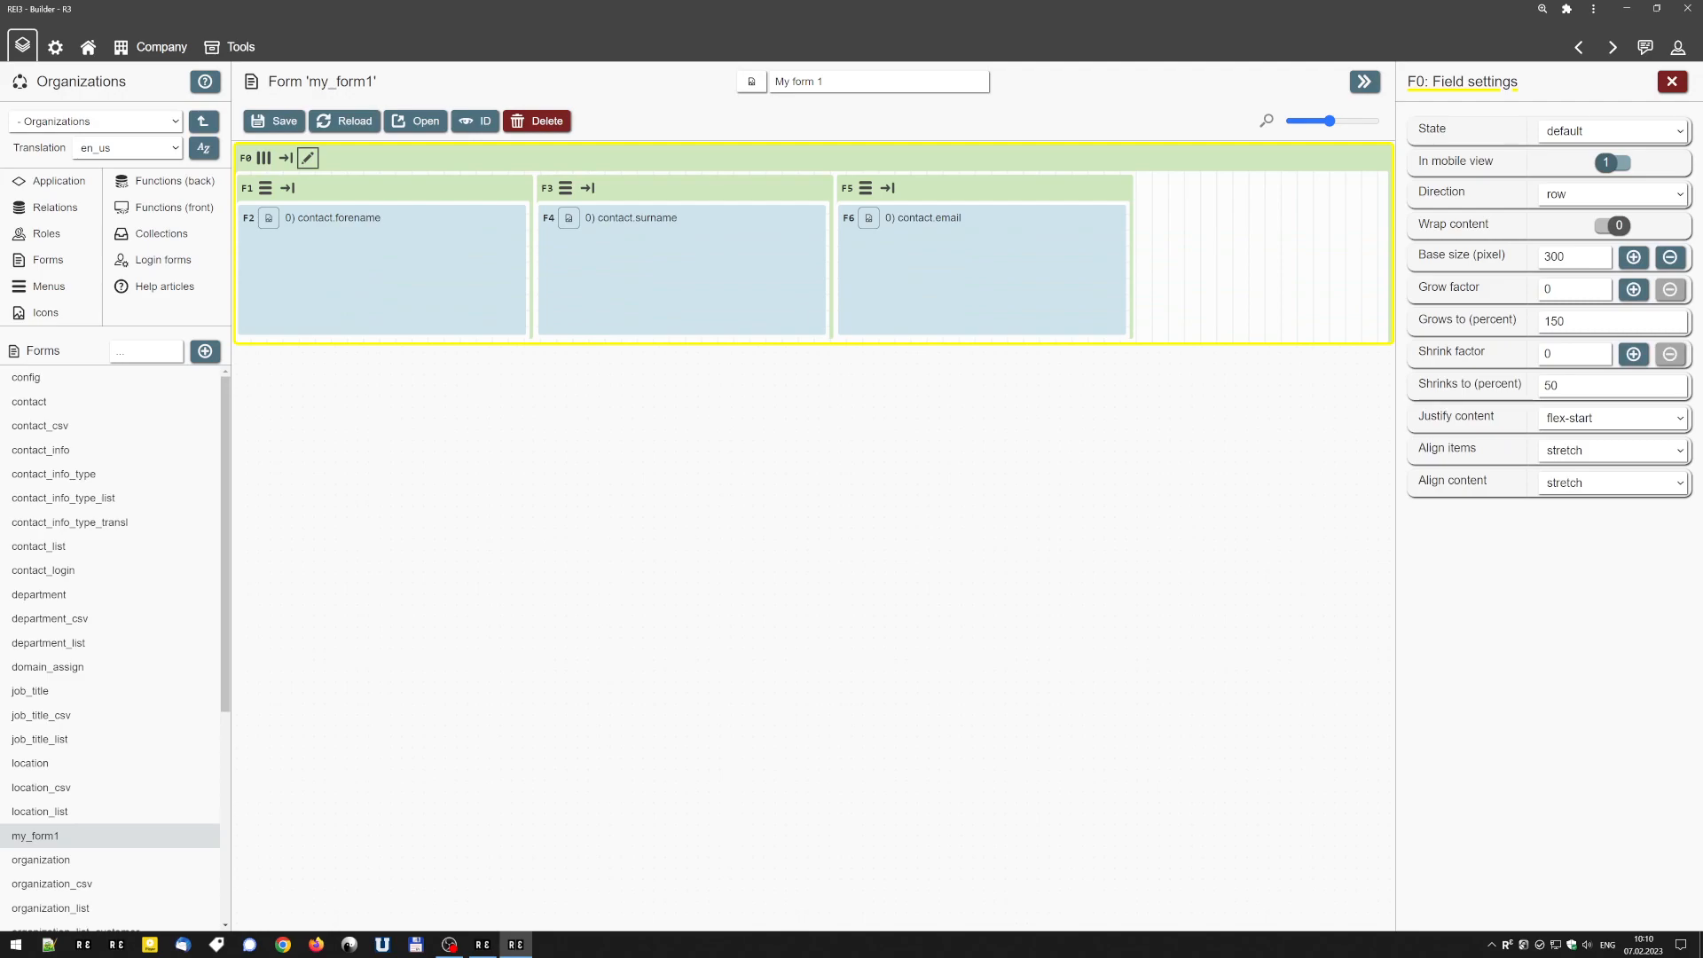
{"action": "double_click", "coordinate": [1559, 257]}
{"action": "type", "text": "125"}
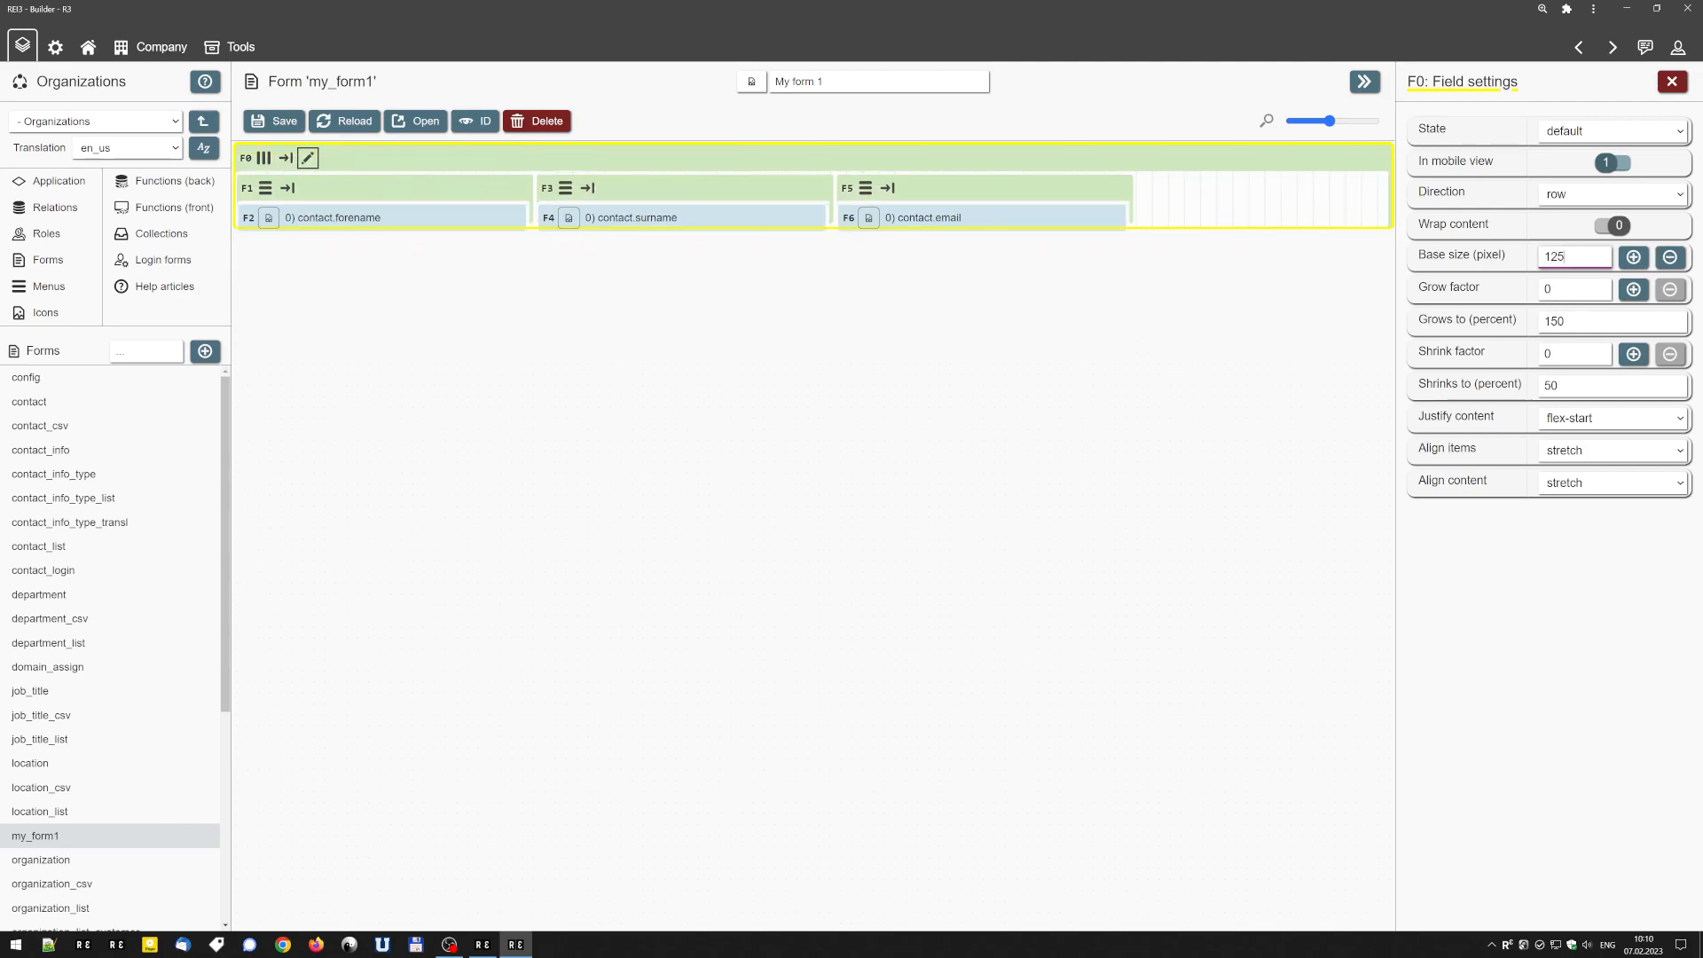
{"action": "key", "text": "BackSpace"}
{"action": "key", "text": "BackSpace"}
{"action": "key", "text": "BackSpace"}
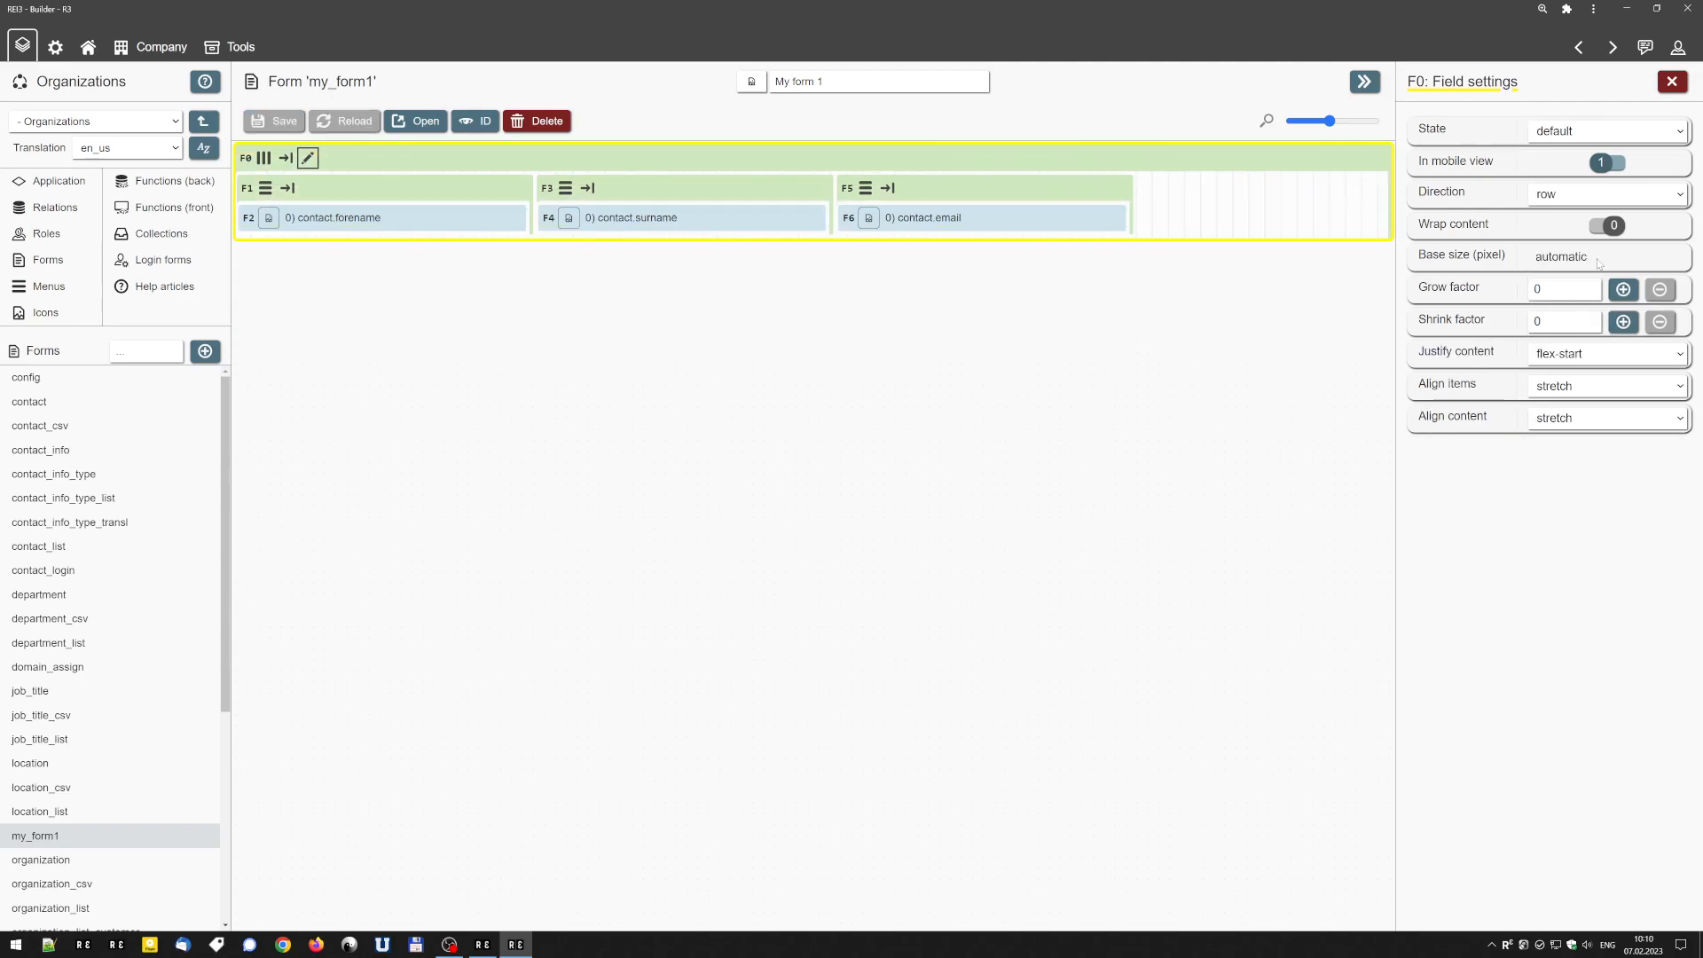
Raise the outer container's base size in its field settings to 450 pixels, and step it back down to automatic.
{"action": "type", "text": "300"}
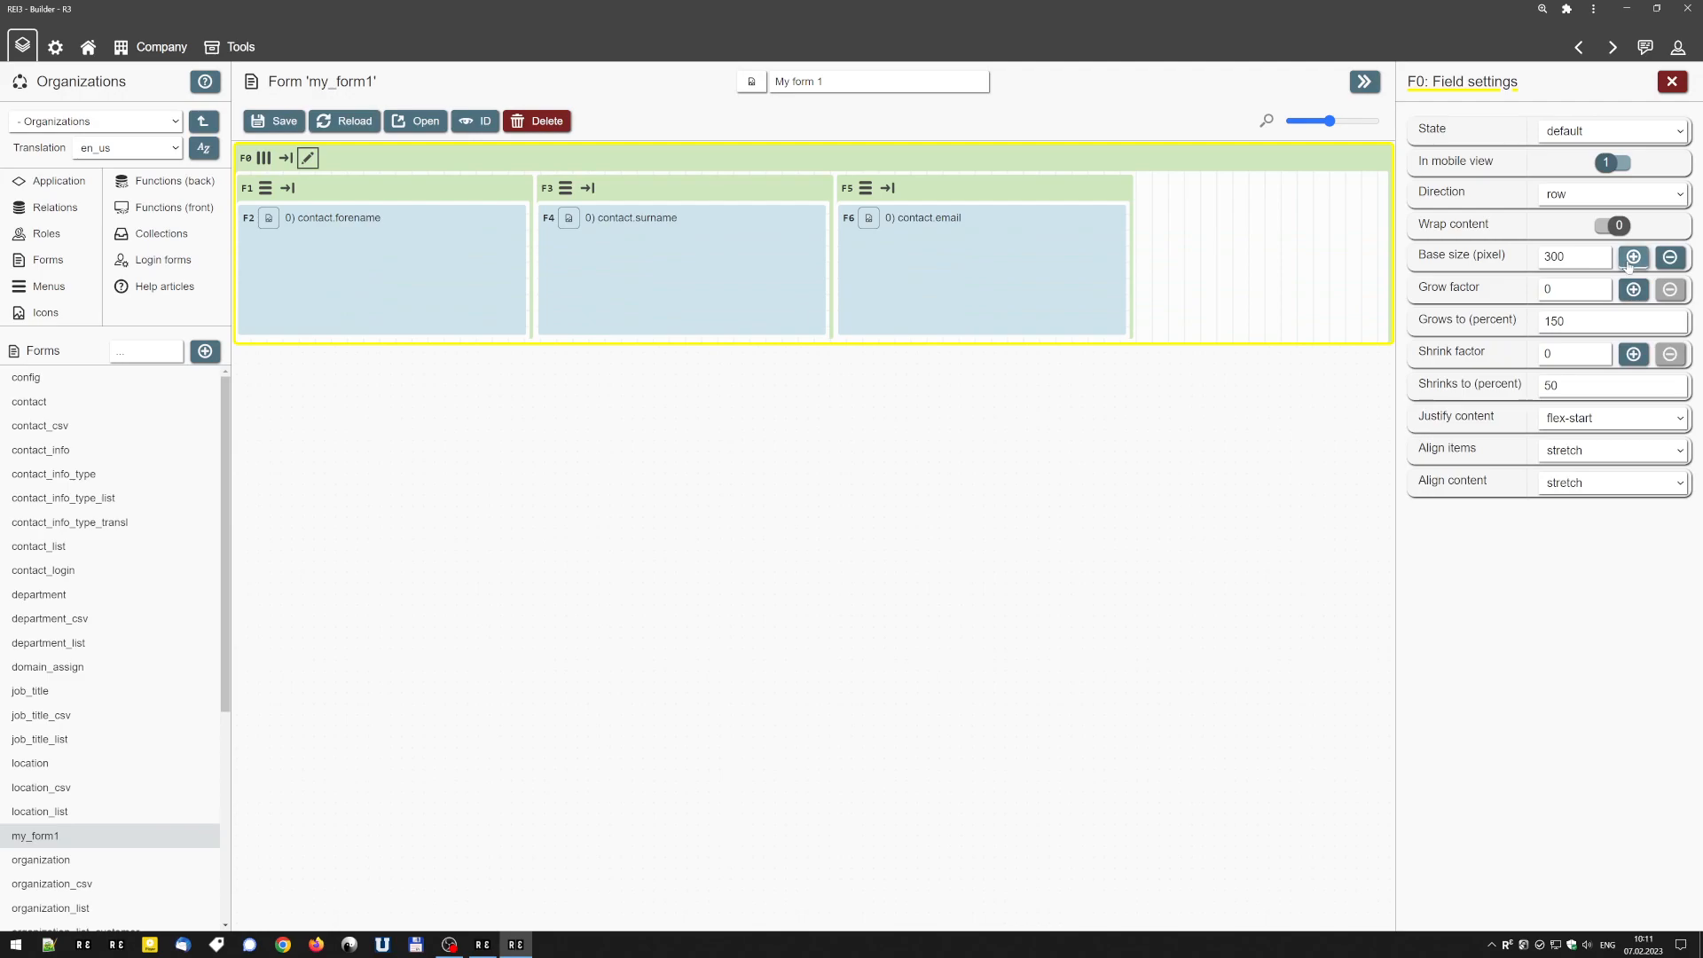
{"action": "left_click", "coordinate": [1633, 260]}
{"action": "left_click", "coordinate": [1632, 265]}
{"action": "left_click", "coordinate": [1631, 264]}
{"action": "left_click", "coordinate": [1632, 264]}
{"action": "left_click", "coordinate": [1632, 264]}
{"action": "left_click", "coordinate": [1674, 261]}
{"action": "left_click", "coordinate": [1673, 261]}
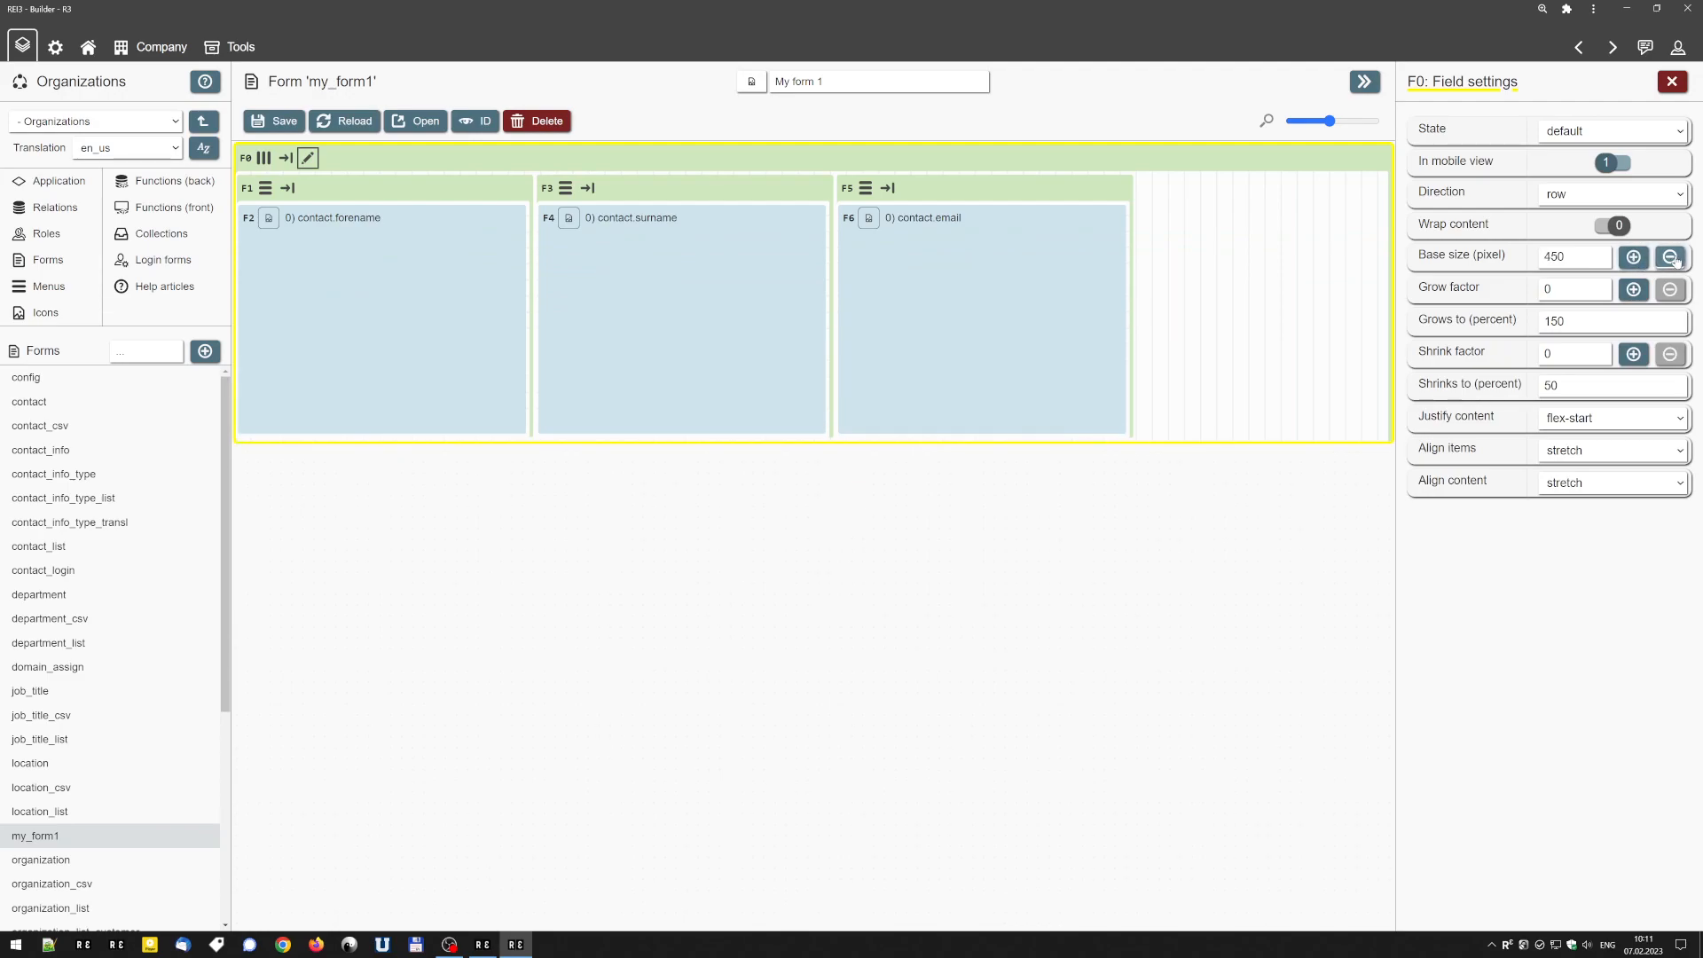
{"action": "left_click", "coordinate": [1674, 261]}
{"action": "left_click", "coordinate": [1675, 261]}
{"action": "left_click", "coordinate": [1675, 260]}
{"action": "left_click", "coordinate": [1674, 260]}
{"action": "left_click", "coordinate": [1674, 260]}
{"action": "left_click", "coordinate": [1674, 260]}
{"action": "left_click", "coordinate": [1674, 260]}
{"action": "left_click", "coordinate": [1674, 260]}
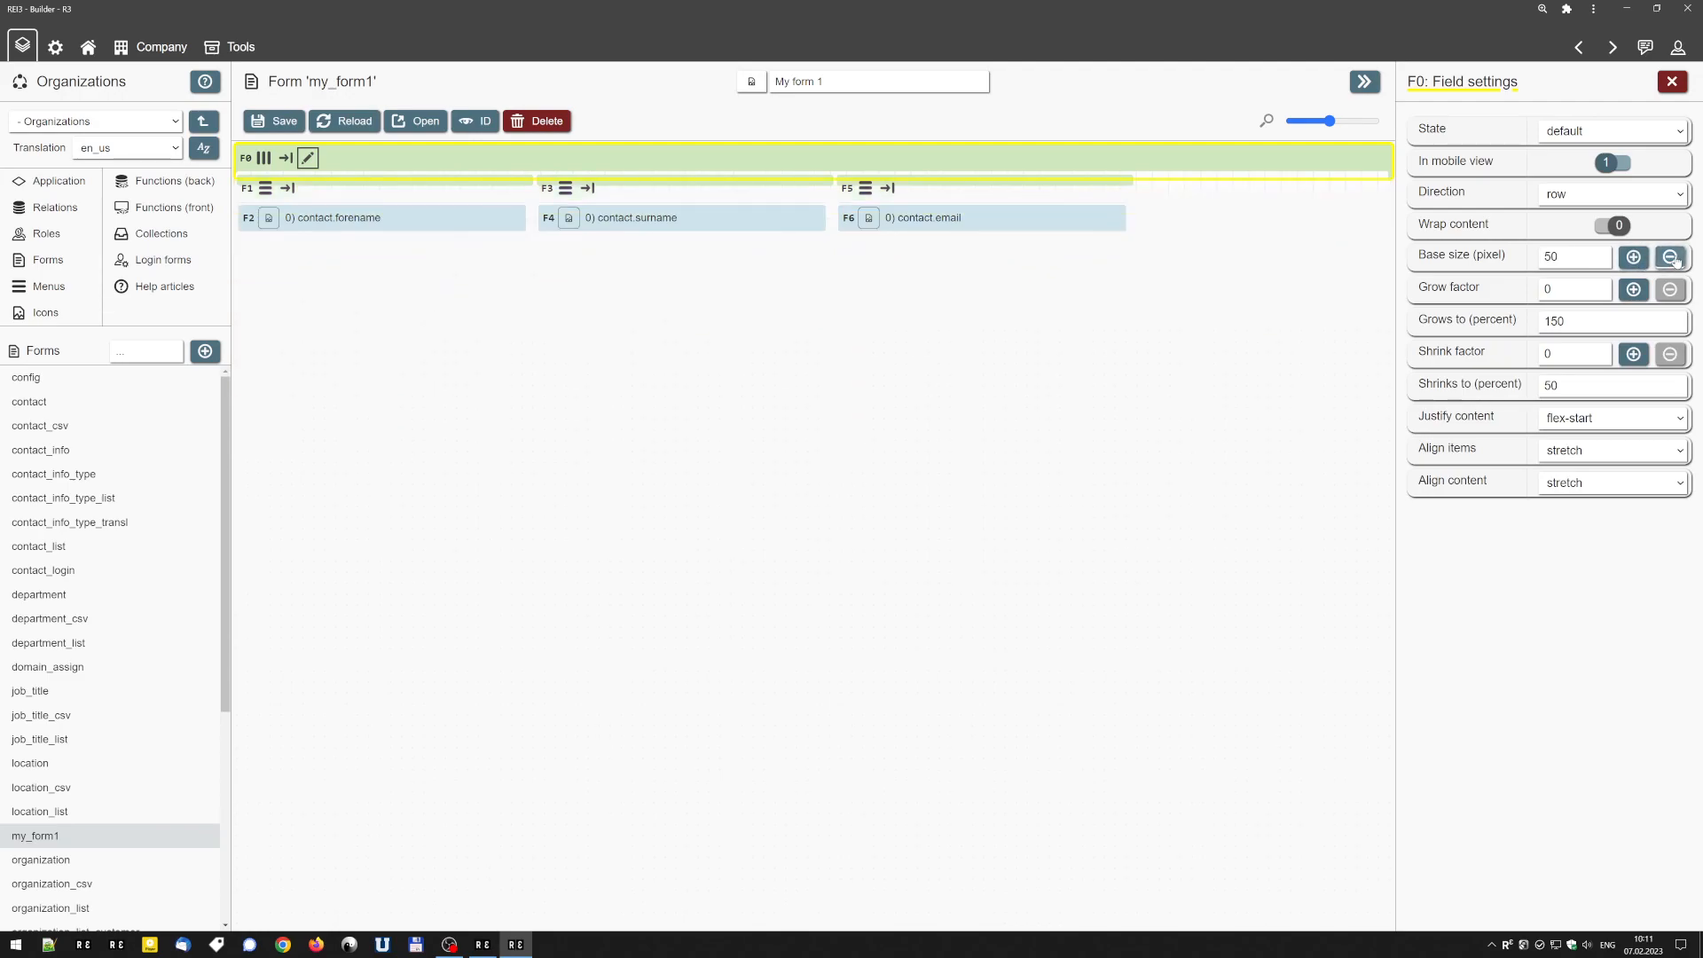
{"action": "left_click", "coordinate": [1675, 260]}
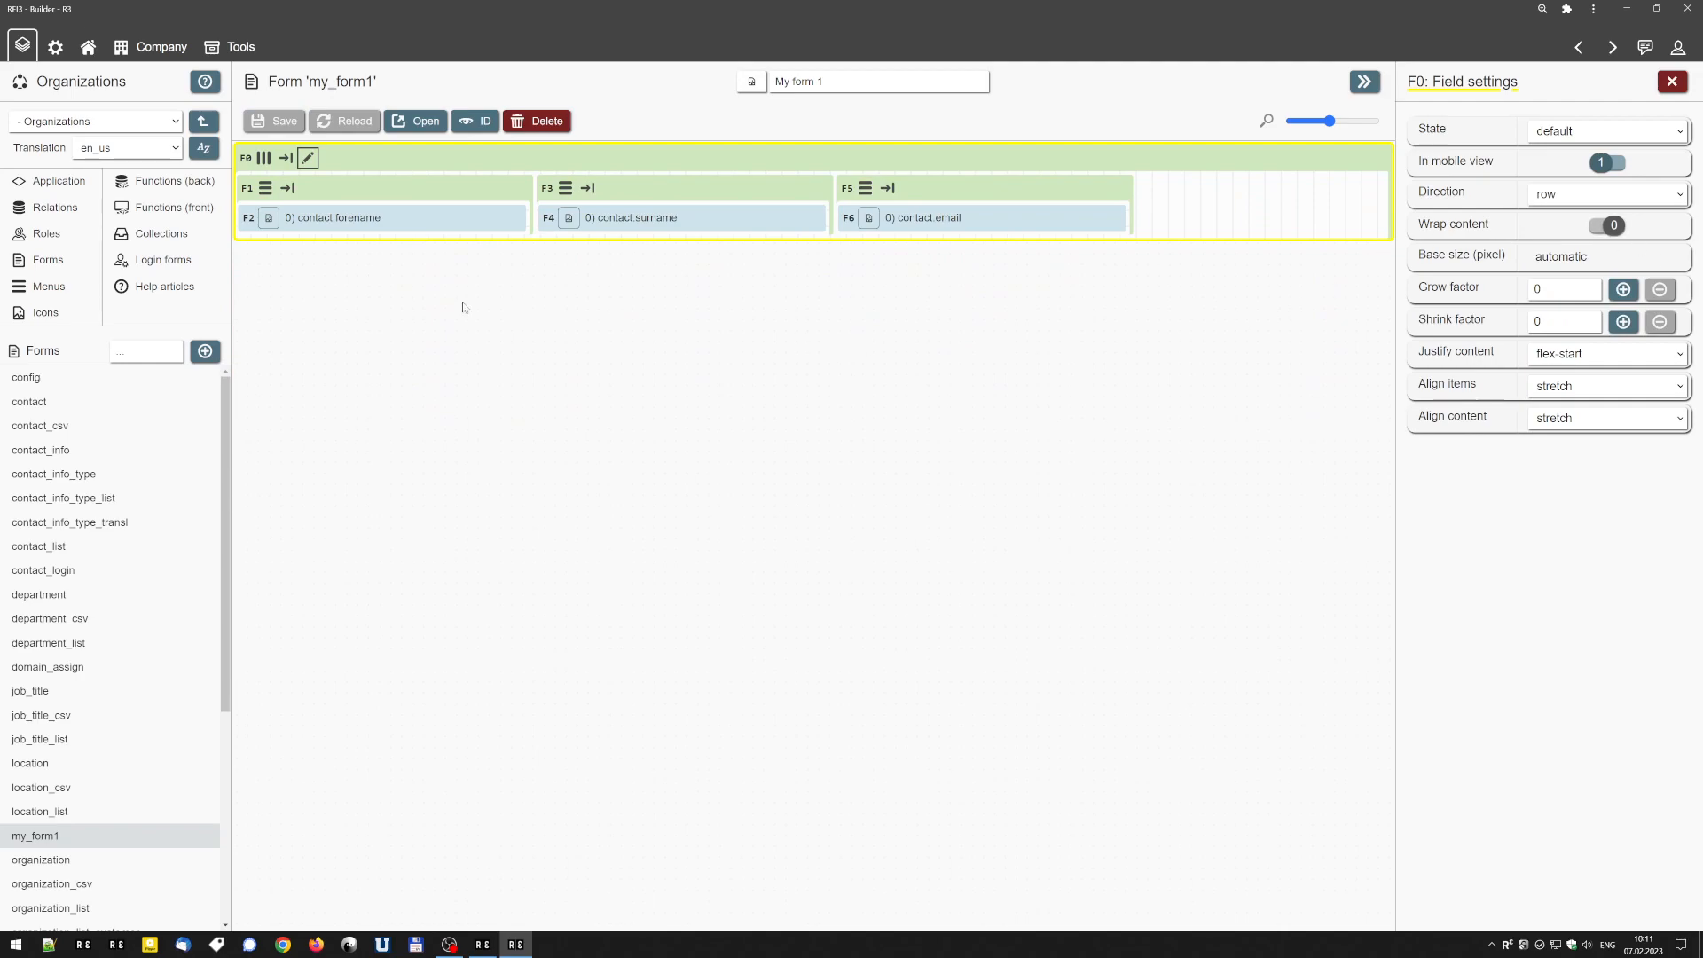
Try changing the outer container's base size from its own header and its field settings, ending at 450 pixels.
{"action": "mouse_move", "coordinate": [384, 166]}
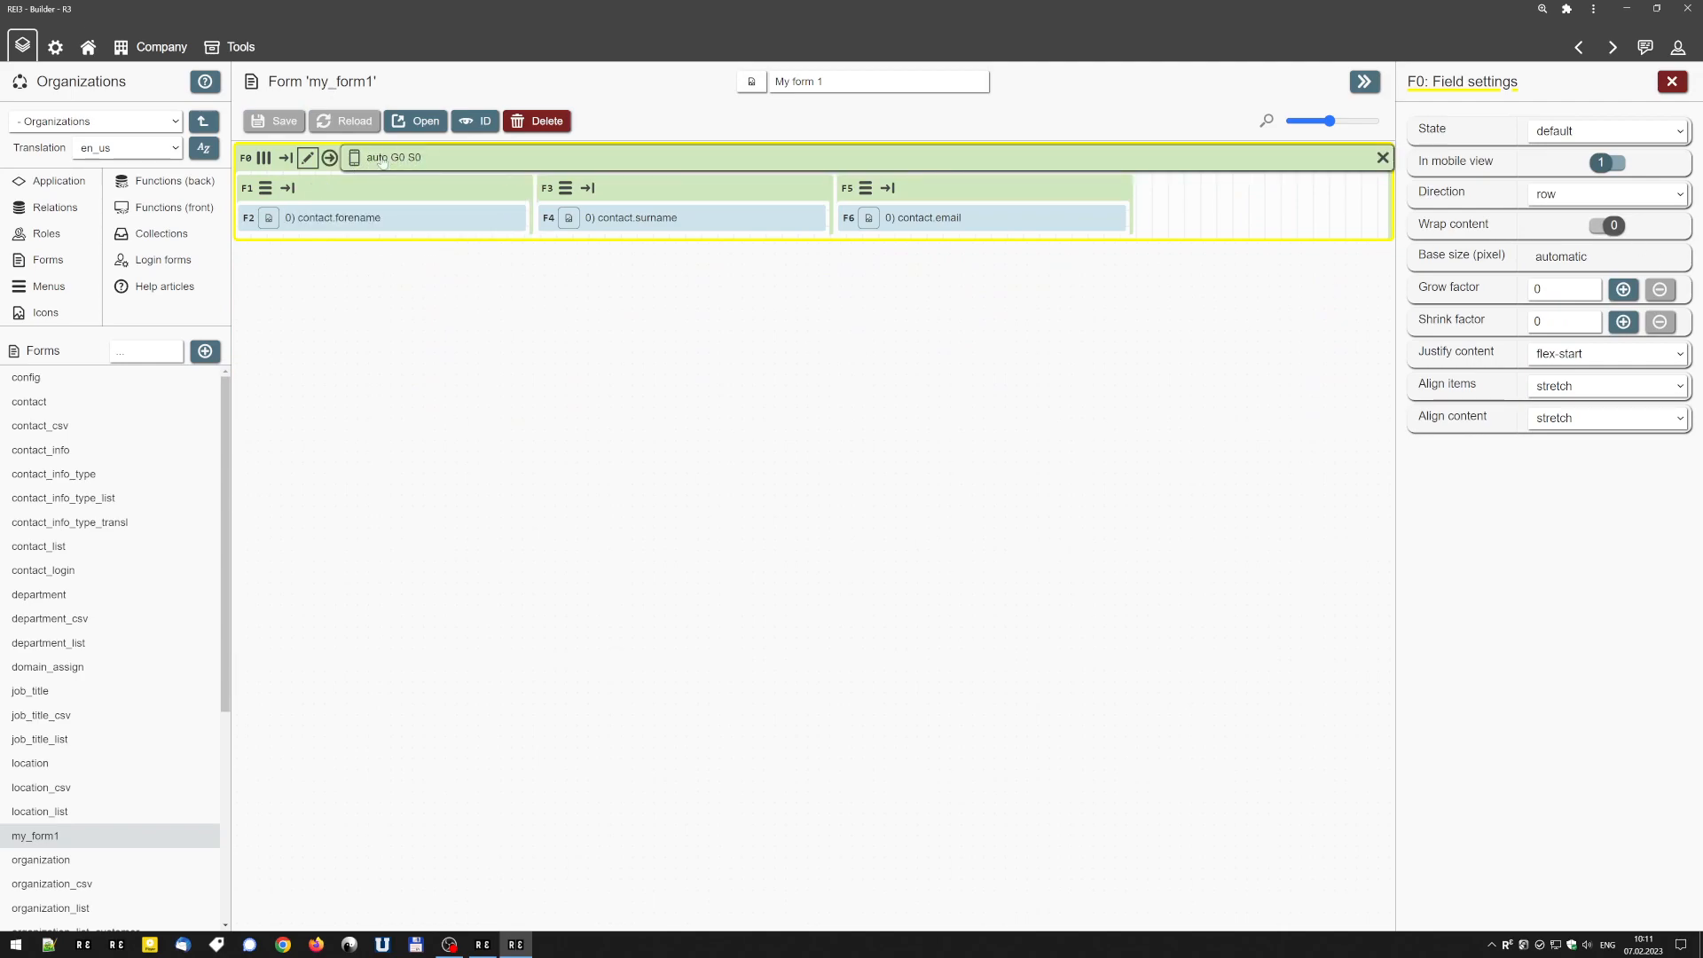
{"action": "left_click", "coordinate": [377, 160]}
{"action": "left_click", "coordinate": [376, 163]}
{"action": "left_click", "coordinate": [377, 163]}
{"action": "right_click", "coordinate": [376, 162]}
{"action": "right_click", "coordinate": [377, 162]}
{"action": "right_click", "coordinate": [377, 162]}
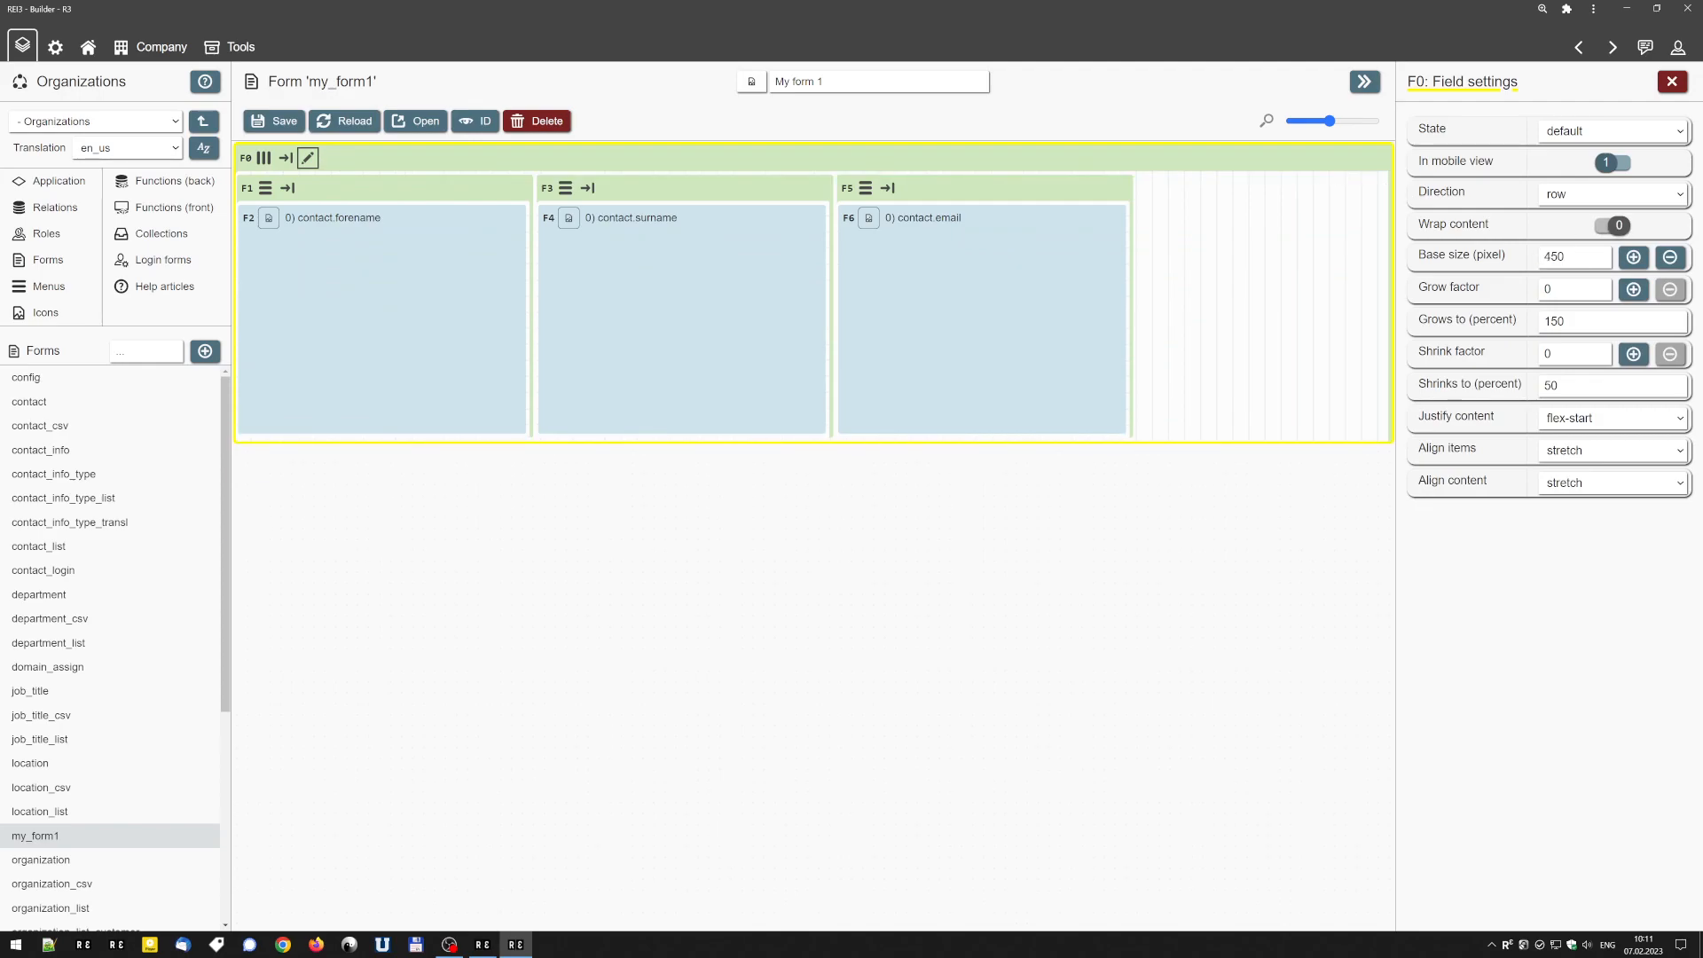
{"action": "left_click", "coordinate": [1669, 257]}
{"action": "left_click", "coordinate": [1669, 258]}
{"action": "left_click", "coordinate": [1669, 257]}
{"action": "left_click", "coordinate": [1632, 257]}
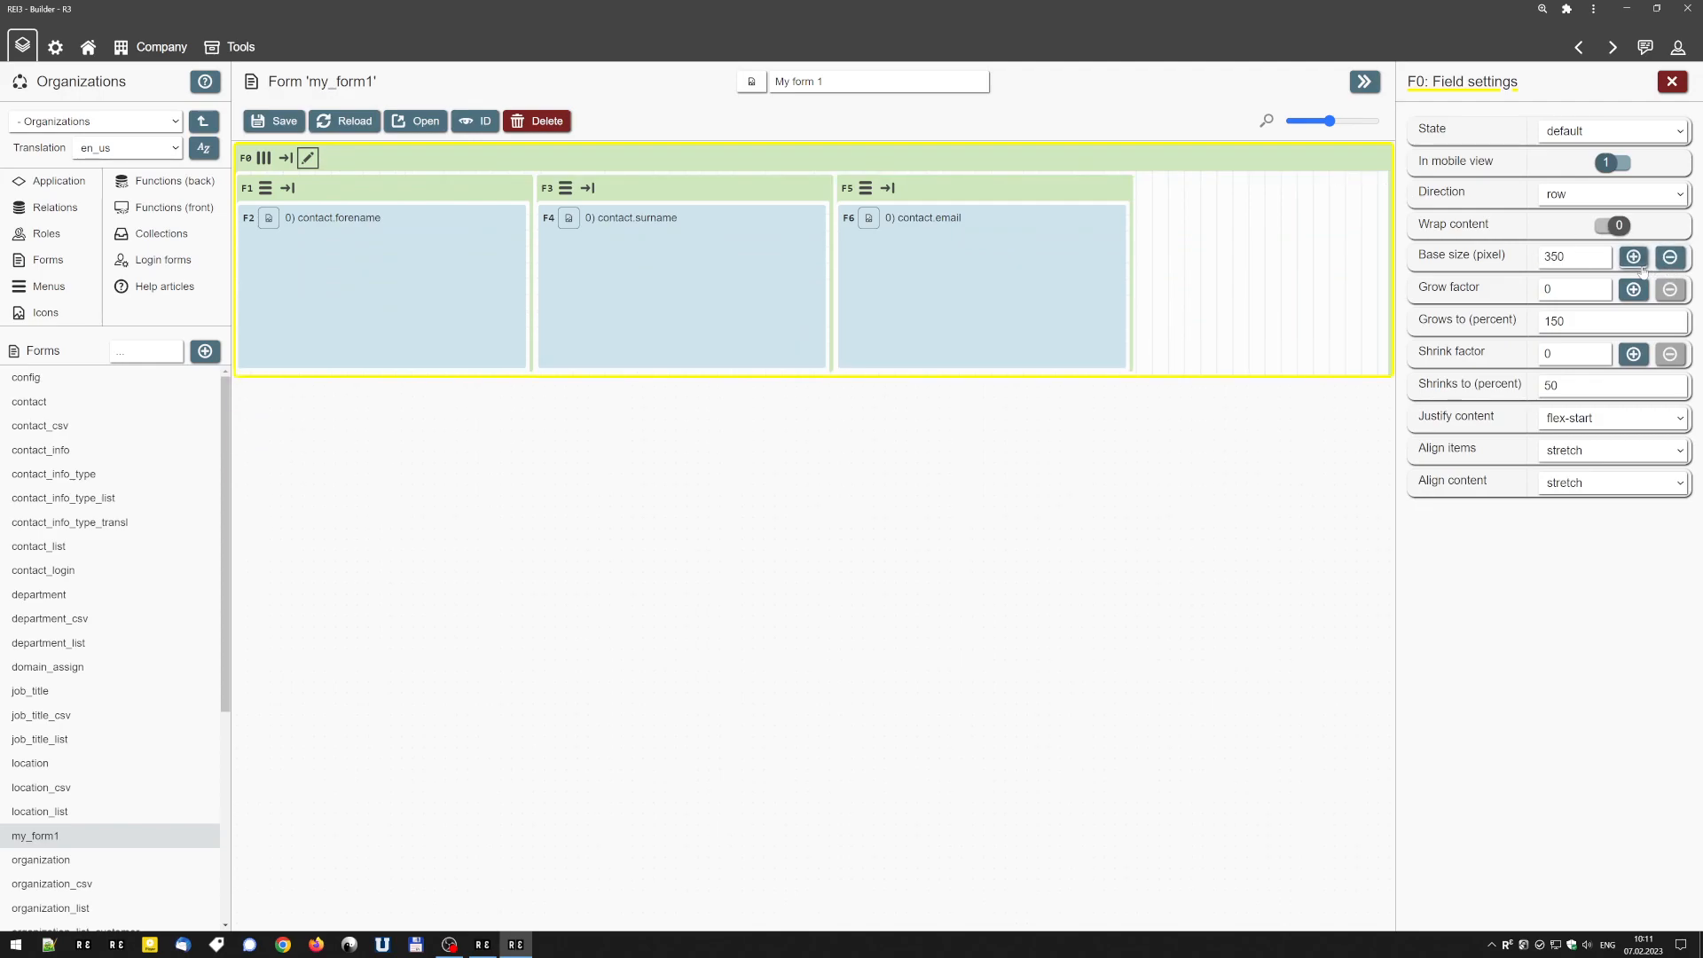
{"action": "left_click", "coordinate": [1632, 257]}
{"action": "left_click", "coordinate": [1632, 257]}
Step the outer container's base size down directly on its header until it is automatic again.
{"action": "mouse_move", "coordinate": [379, 162]}
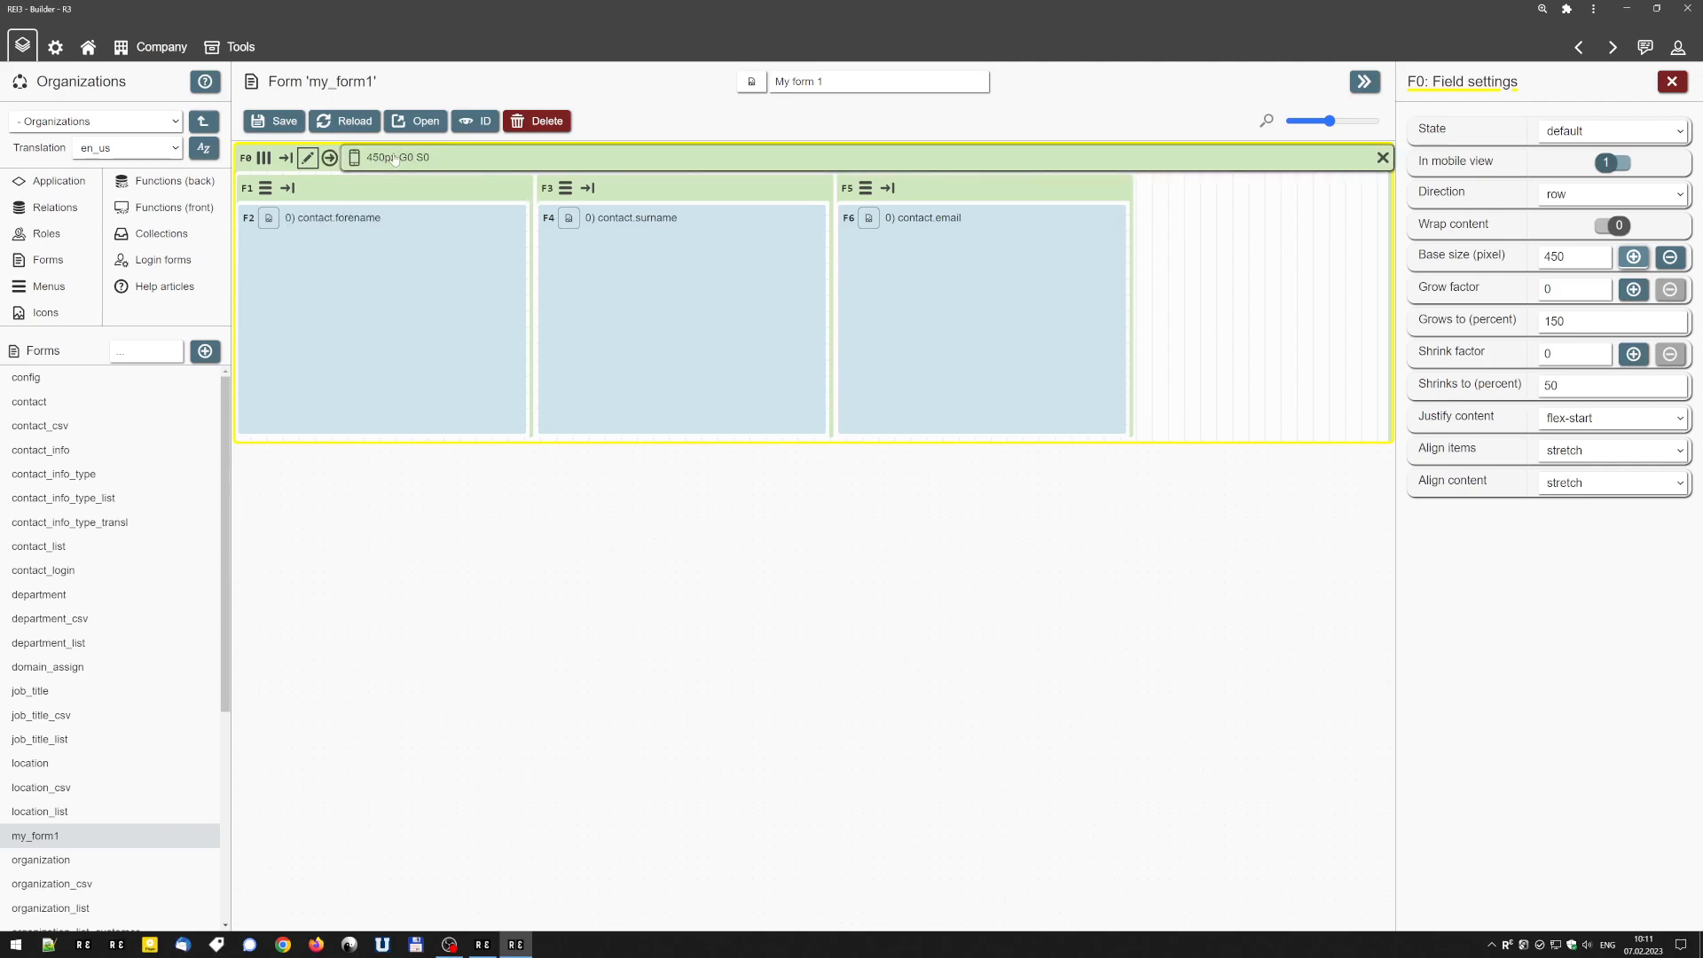
{"action": "right_click", "coordinate": [387, 161]}
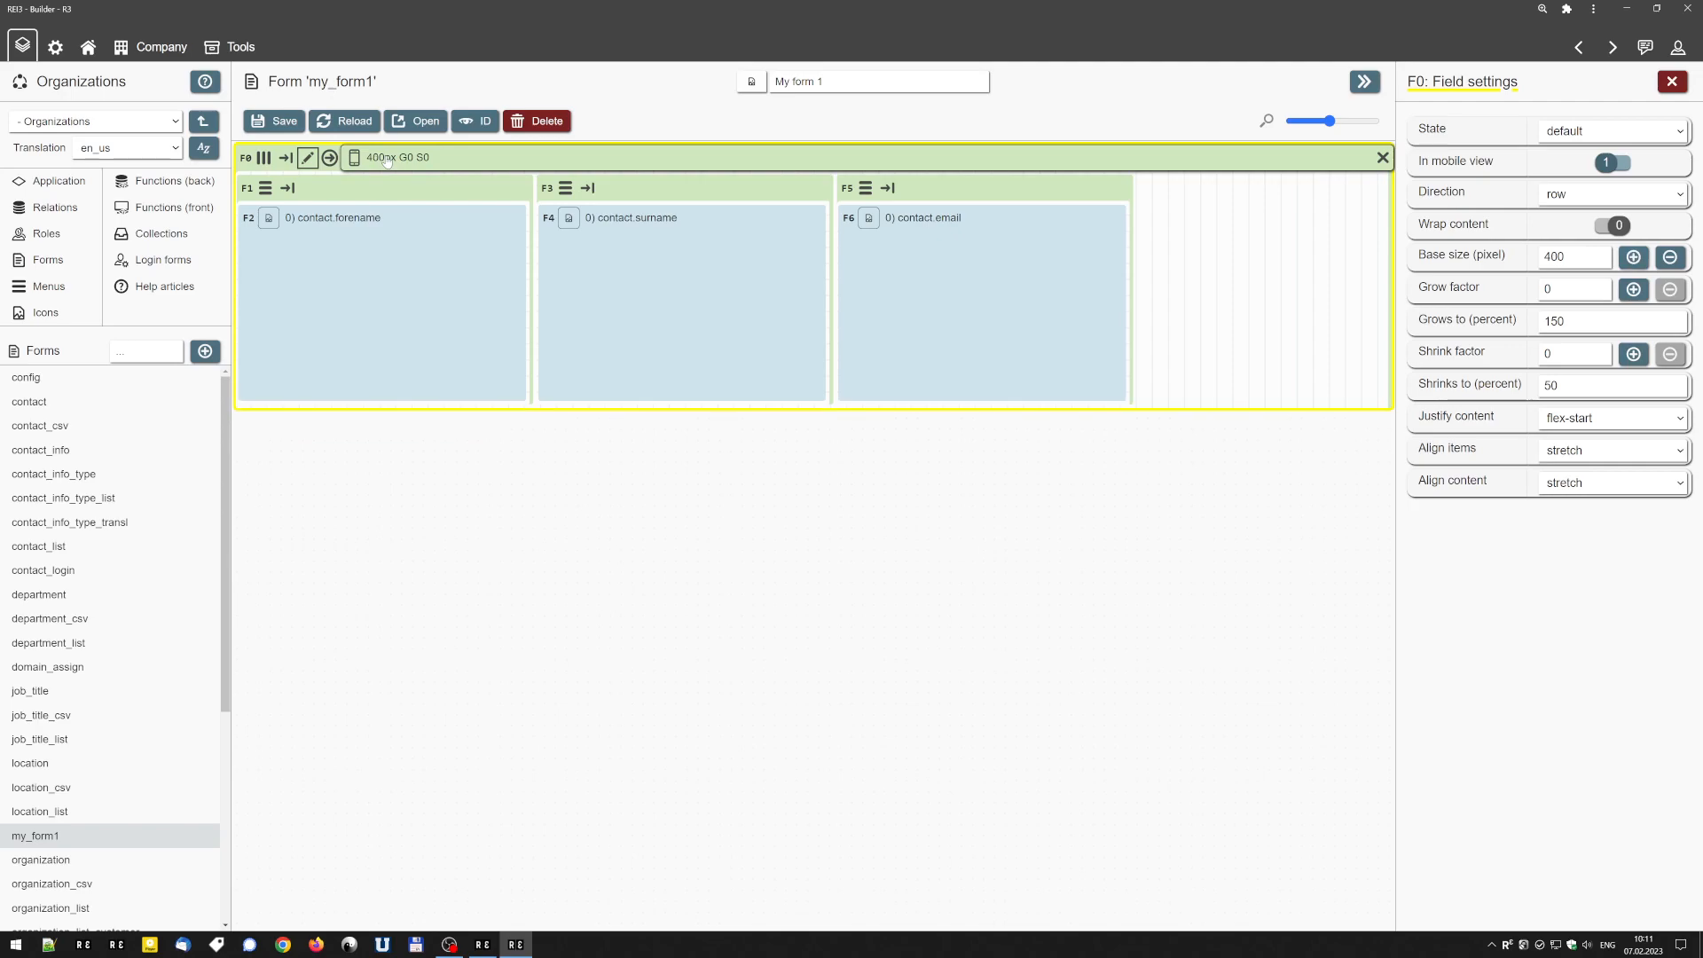
{"action": "right_click", "coordinate": [387, 162]}
{"action": "right_click", "coordinate": [386, 162]}
{"action": "right_click", "coordinate": [386, 161]}
{"action": "right_click", "coordinate": [385, 161]}
{"action": "right_click", "coordinate": [385, 160]}
{"action": "right_click", "coordinate": [384, 160]}
{"action": "right_click", "coordinate": [383, 159]}
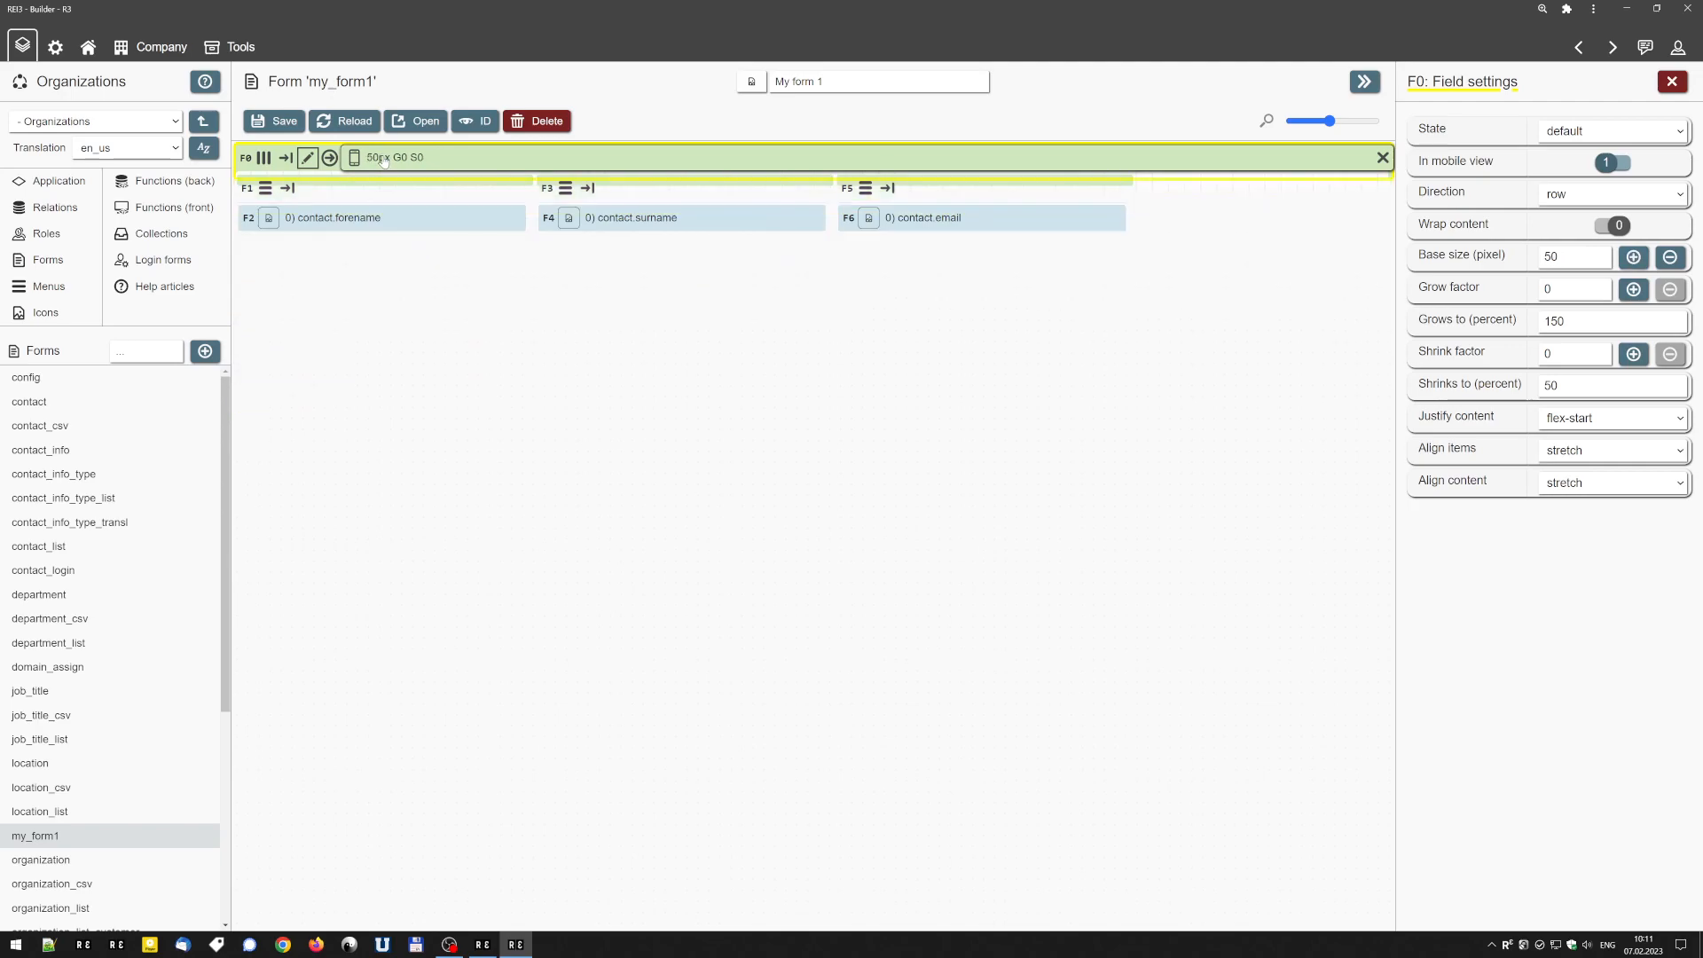
{"action": "right_click", "coordinate": [383, 159]}
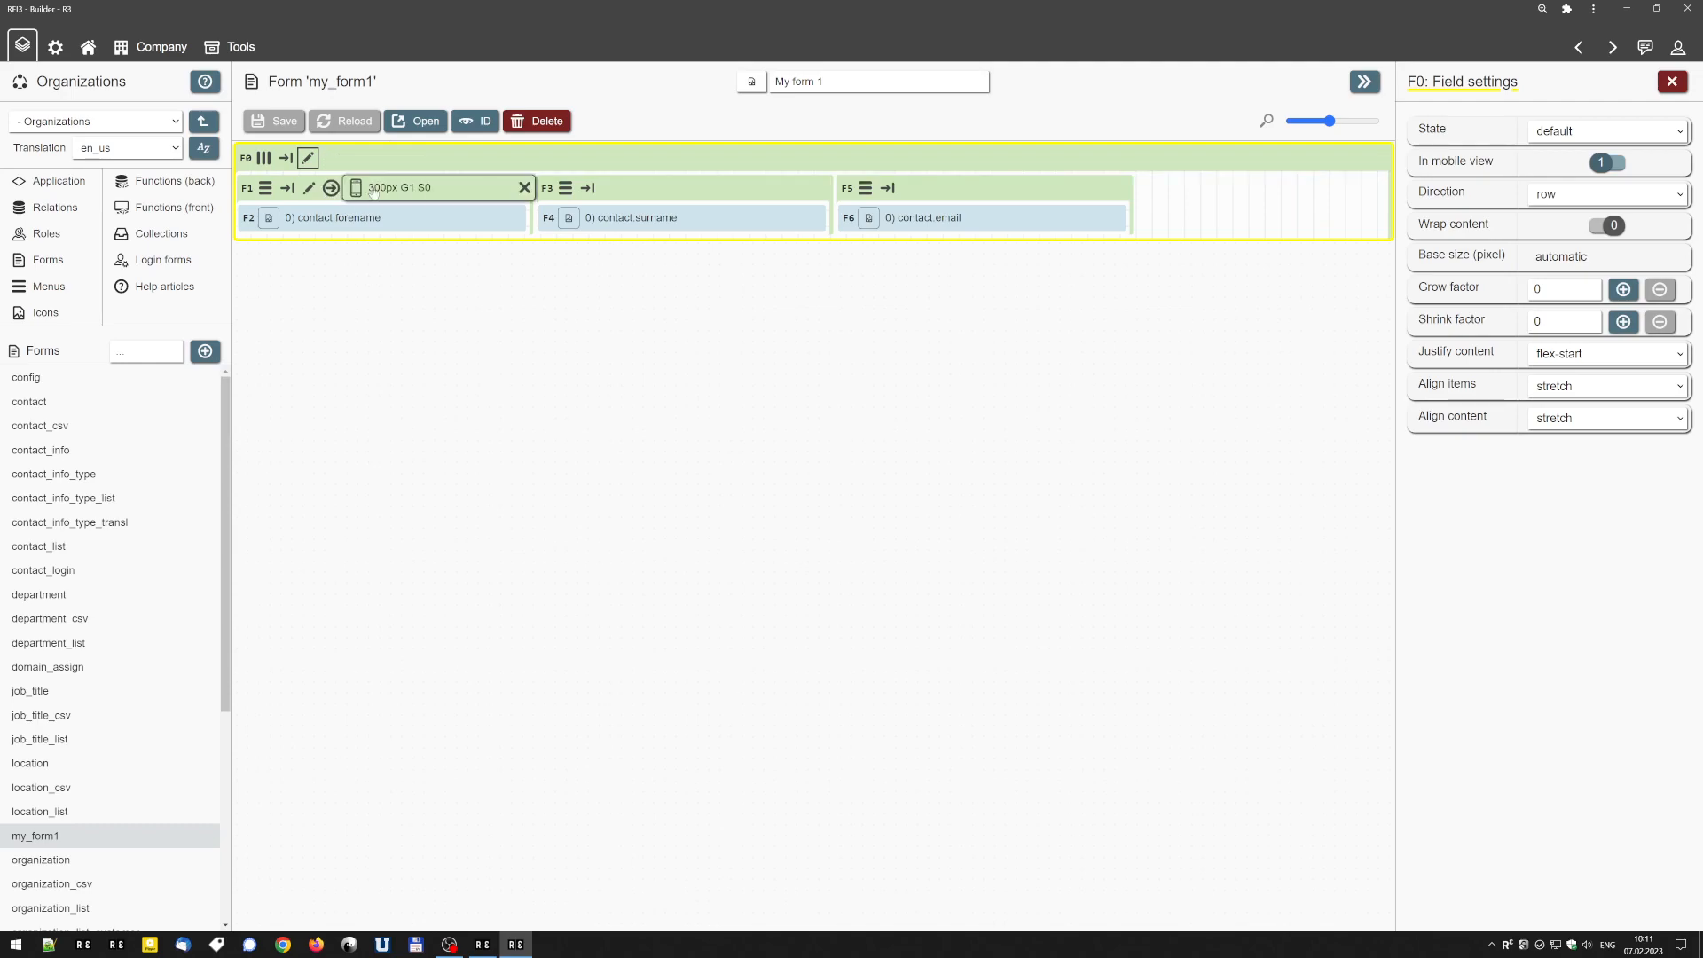
Increase the base size of the container holding contact.forename to 350 px directly on its header.
{"action": "mouse_move", "coordinate": [393, 189]}
{"action": "scroll", "coordinate": [386, 192], "scroll_direction": "up", "scroll_amount": 4}
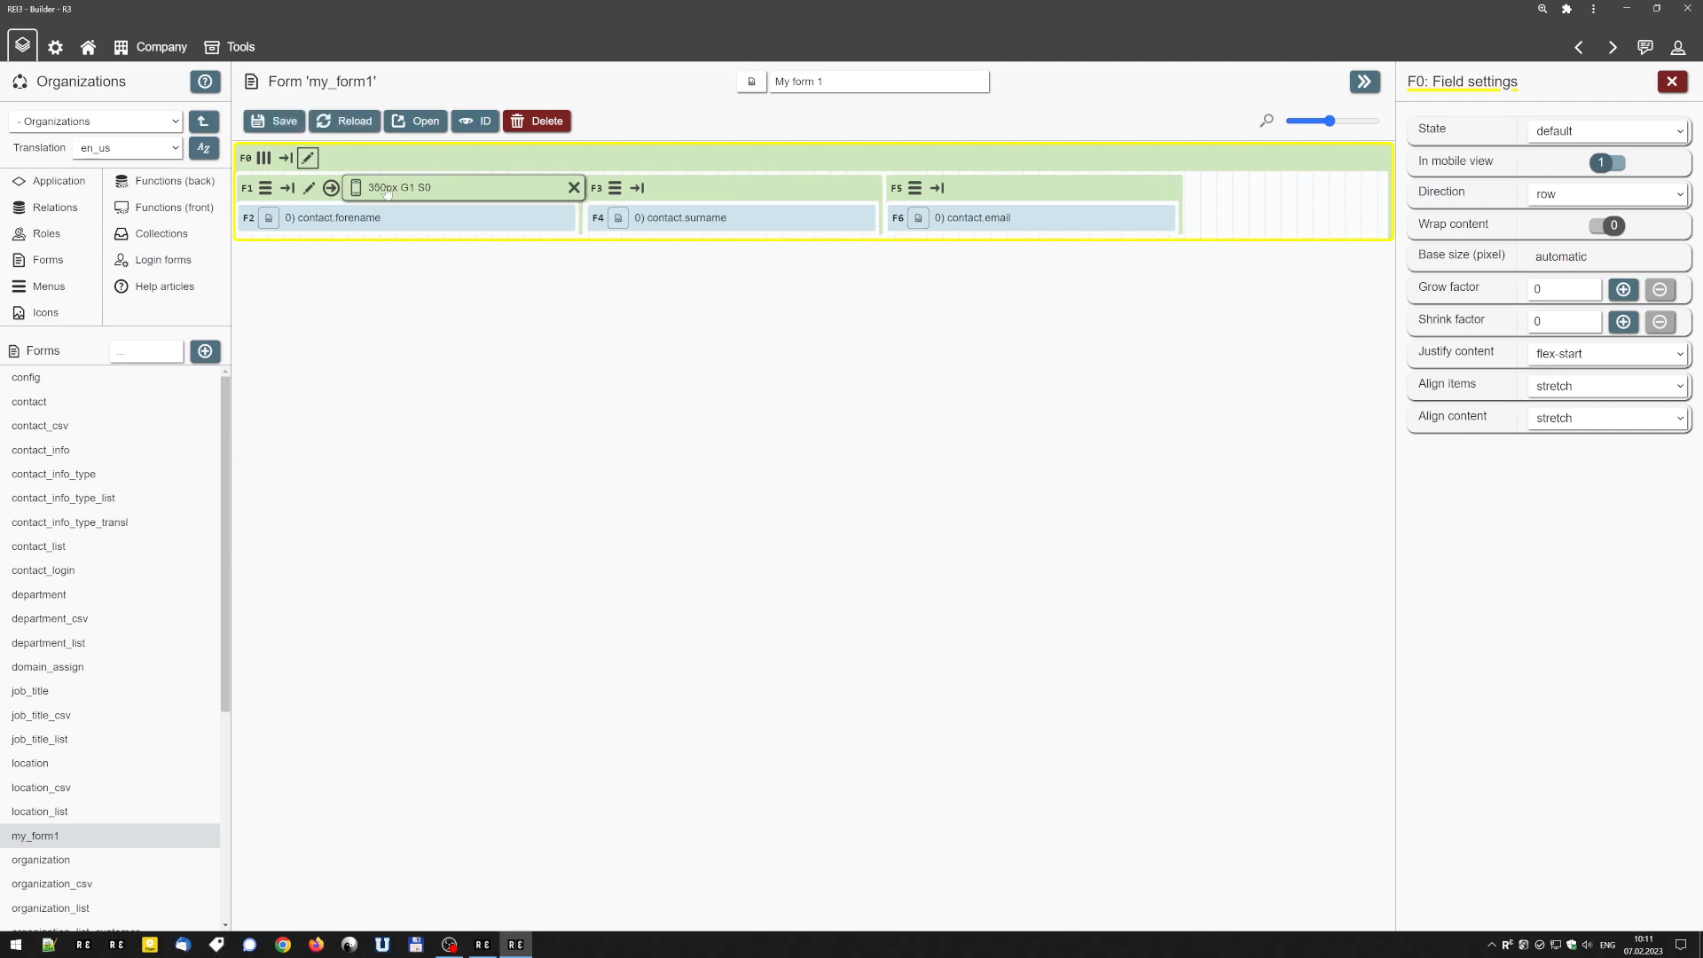
Save the form, open it in the application to view the layout, and return to the Builder.
{"action": "left_click", "coordinate": [275, 121]}
{"action": "left_click", "coordinate": [422, 125]}
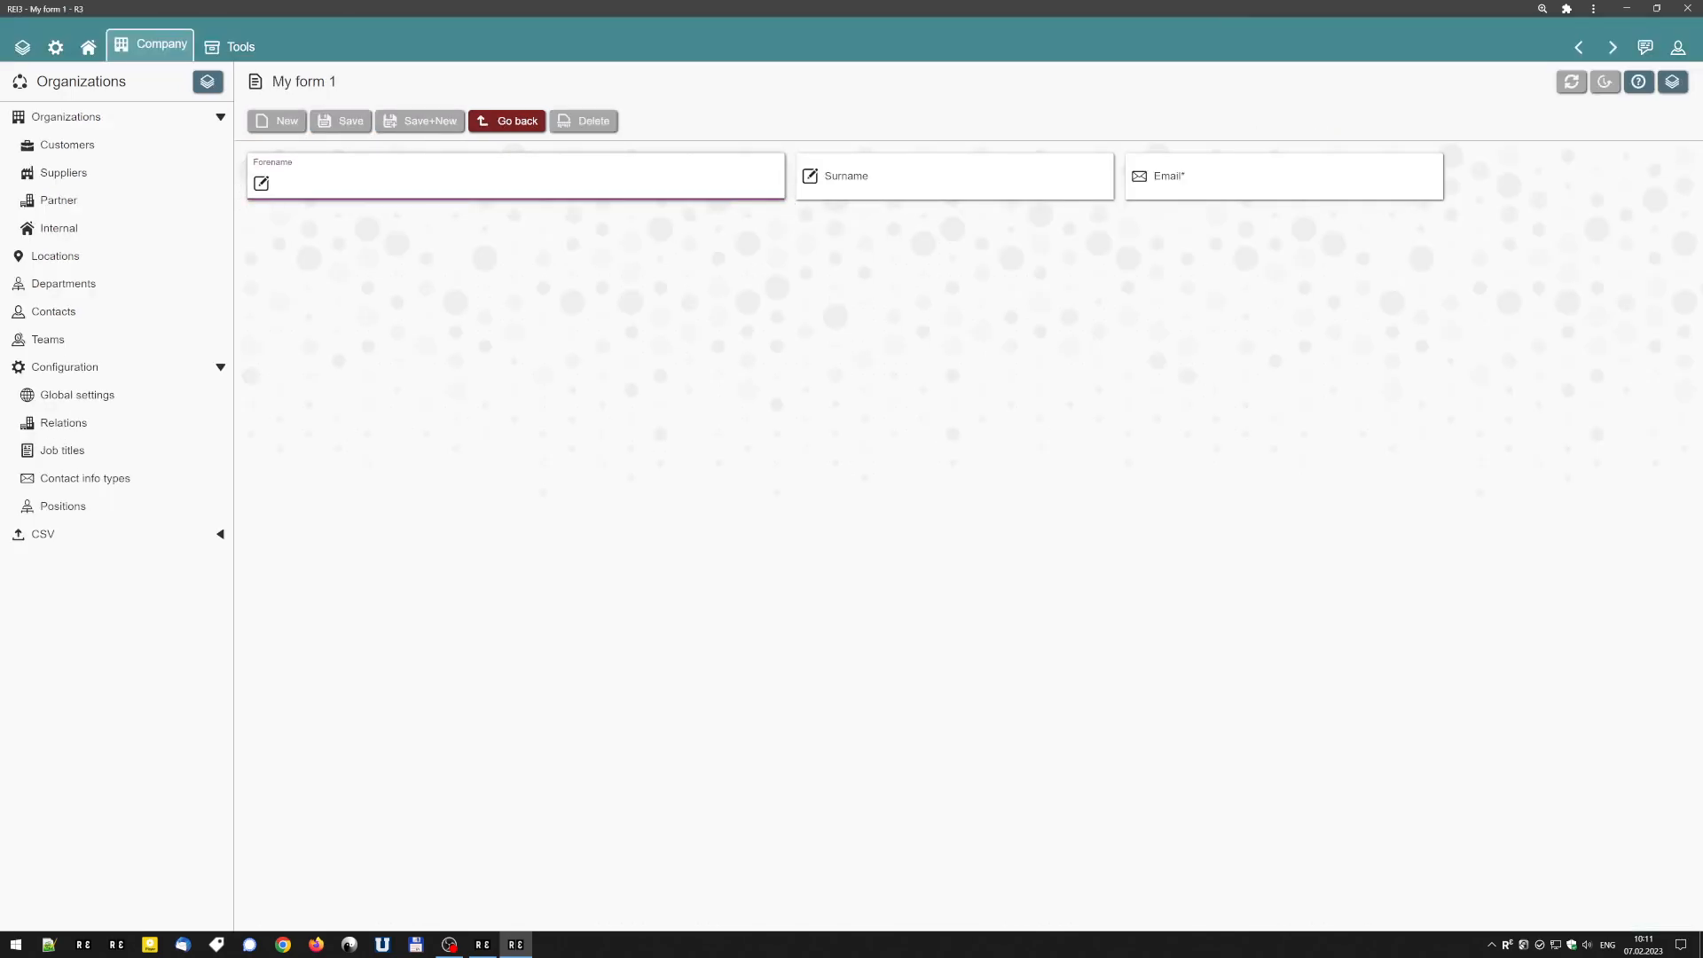
{"action": "left_click", "coordinate": [509, 123]}
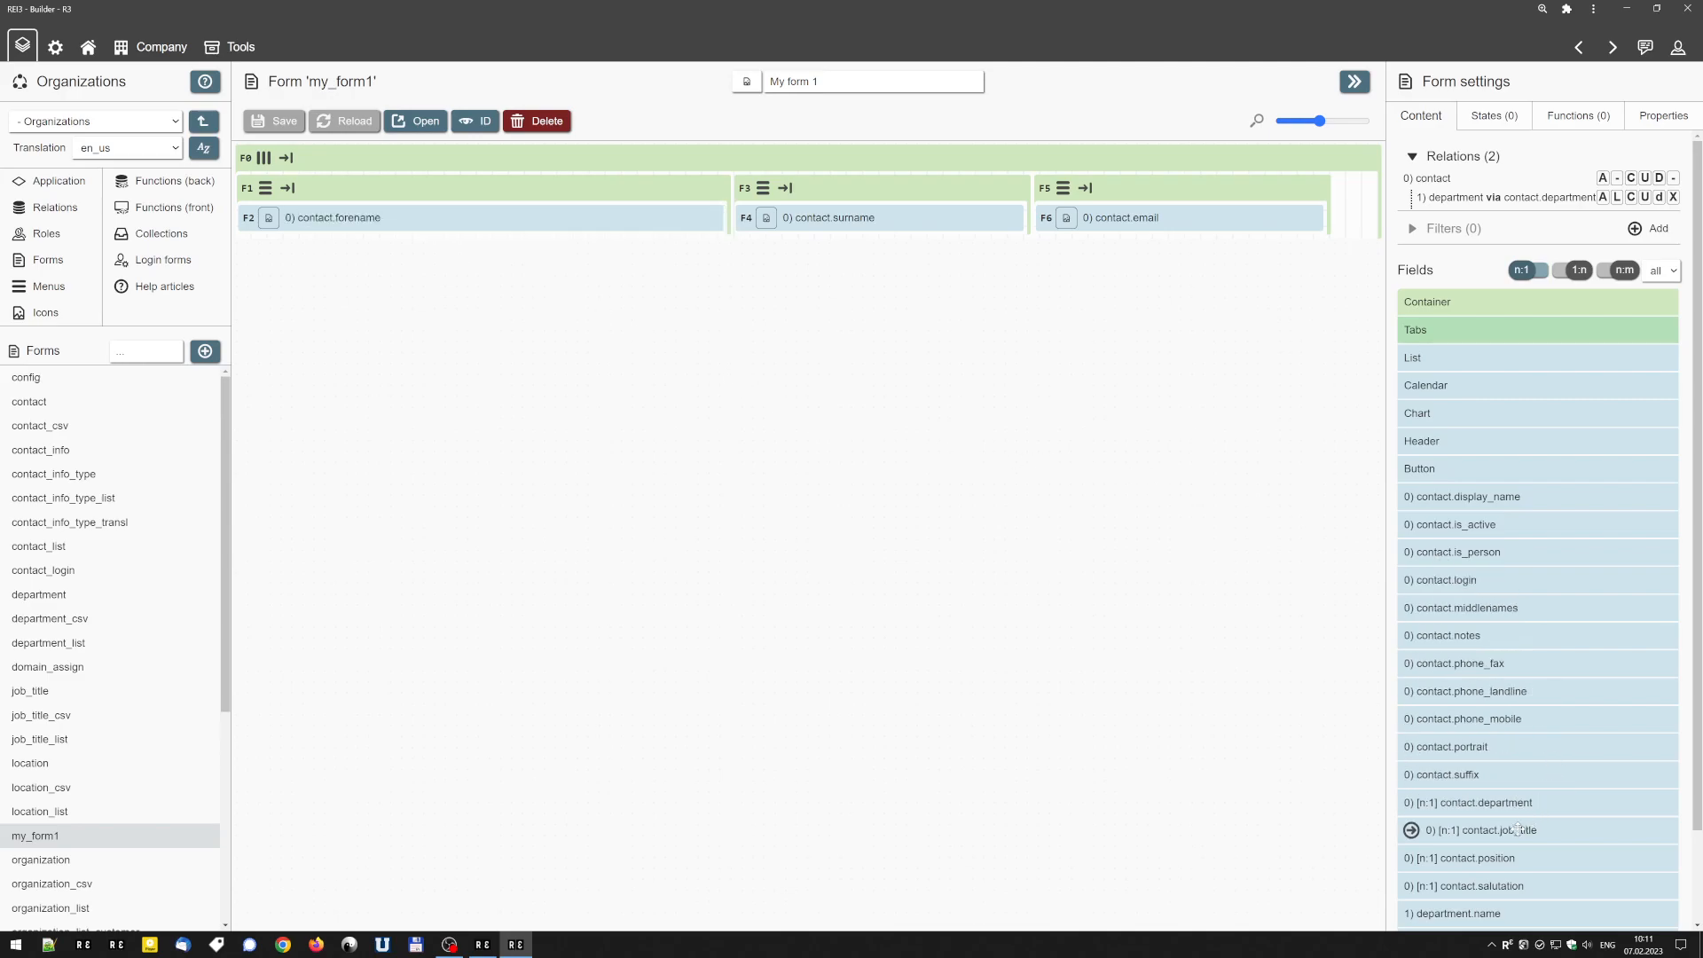
Add the contact.phone_landline field to the form and place it above contact.email in its container.
{"action": "left_click_drag", "start_coordinate": [1486, 692], "coordinate": [286, 175]}
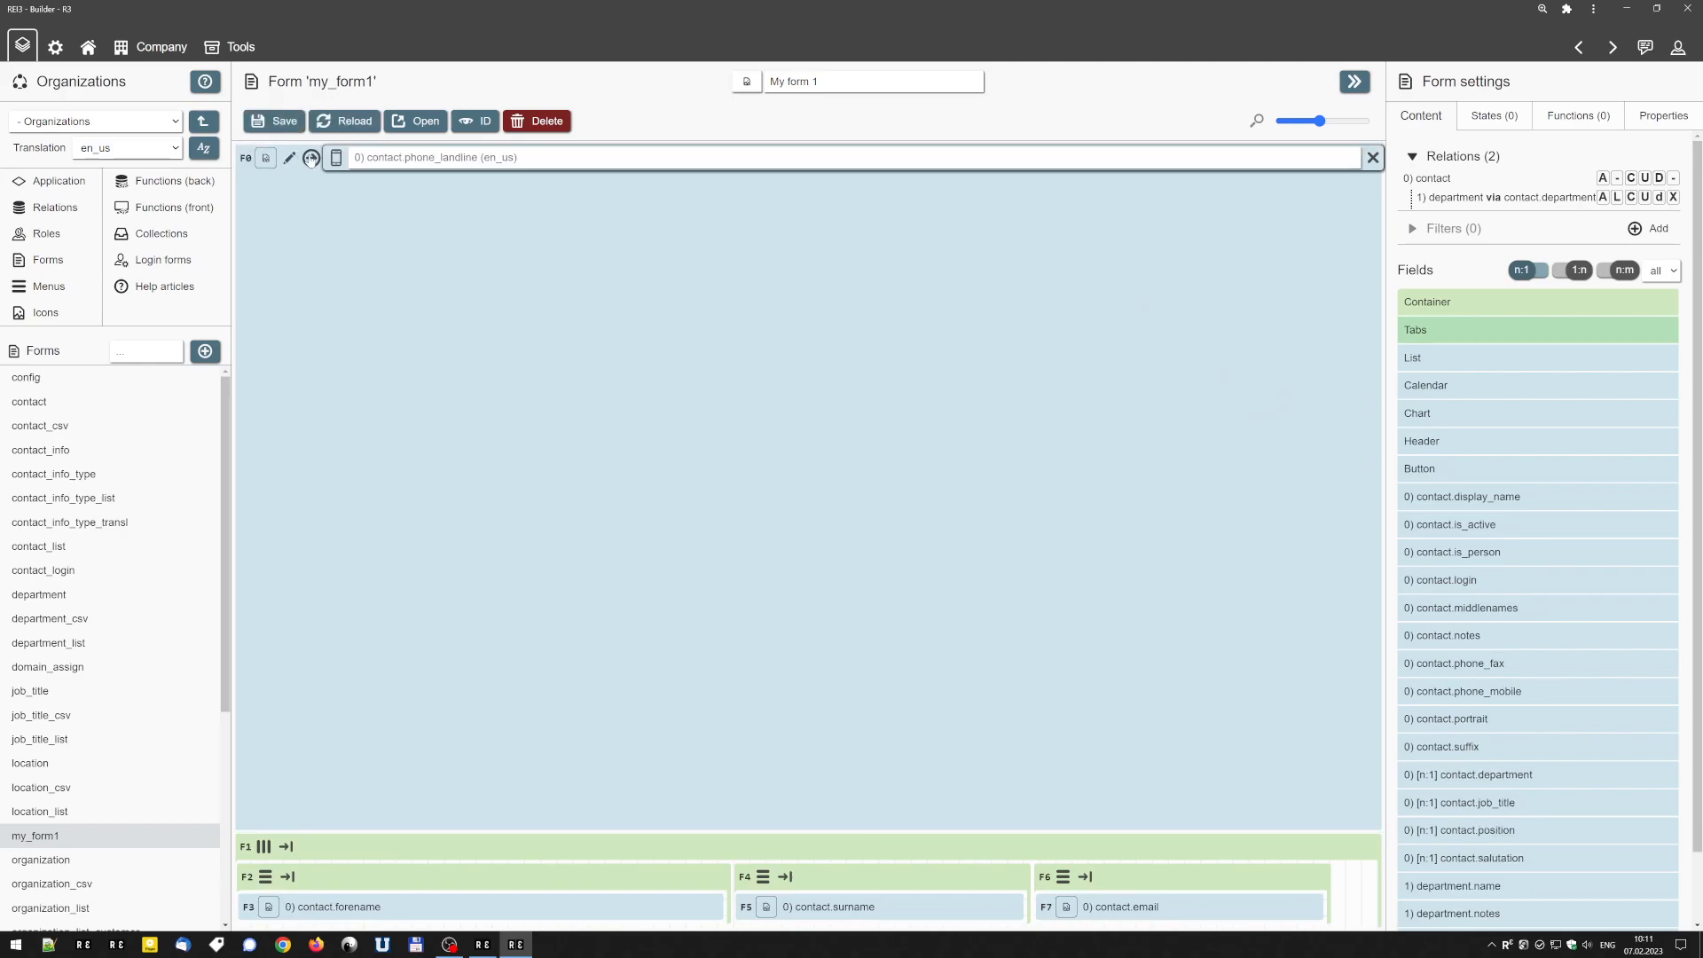
{"action": "left_click", "coordinate": [312, 159]}
{"action": "left_click", "coordinate": [1065, 905]}
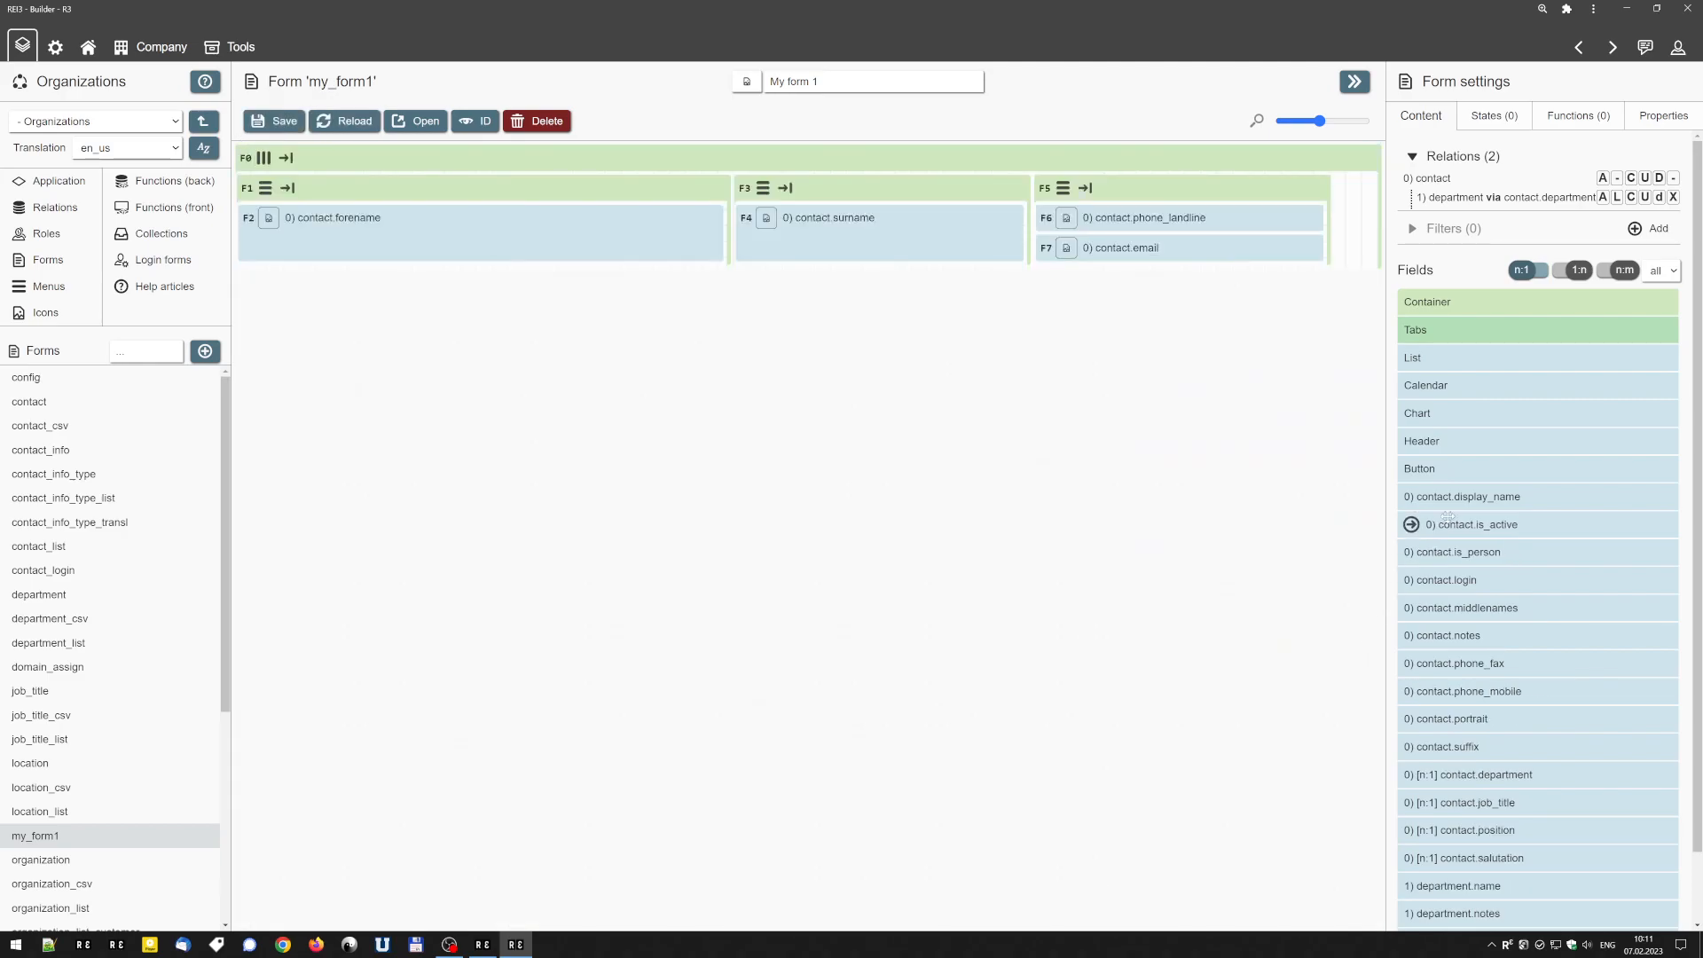
Add contact.phone_mobile above contact.surname and contact.notes above contact.forename, and save the form.
{"action": "left_click", "coordinate": [1411, 691]}
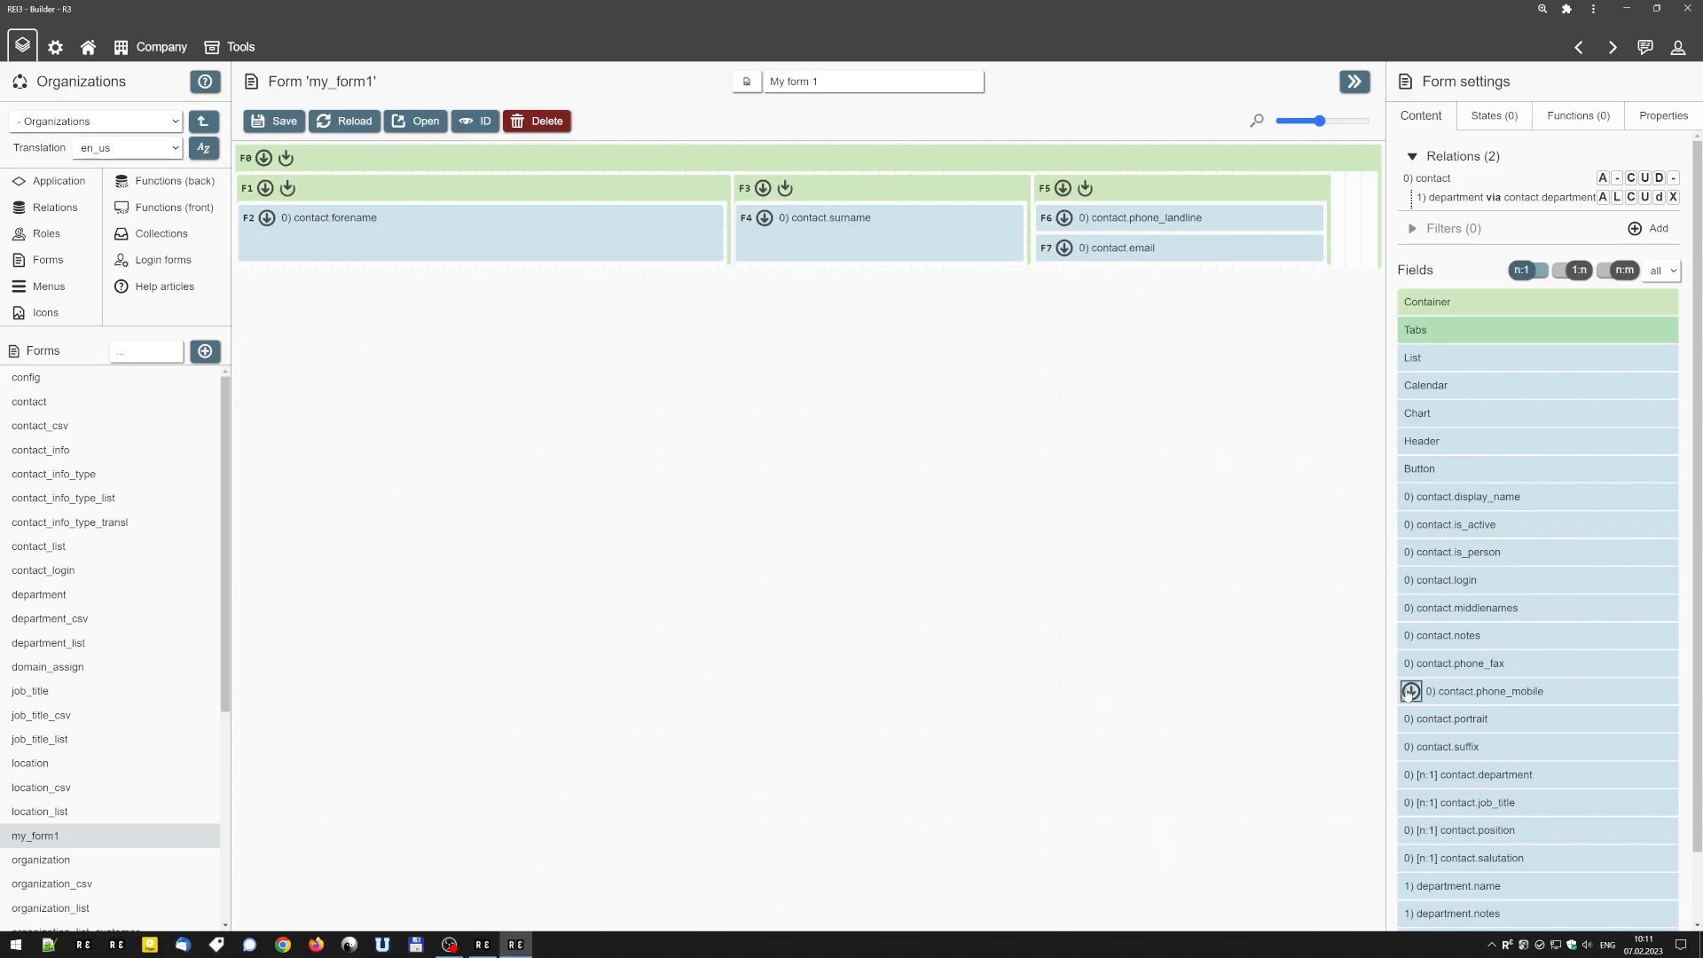
{"action": "left_click", "coordinate": [786, 190]}
{"action": "left_click_drag", "start_coordinate": [1419, 635], "coordinate": [282, 178]}
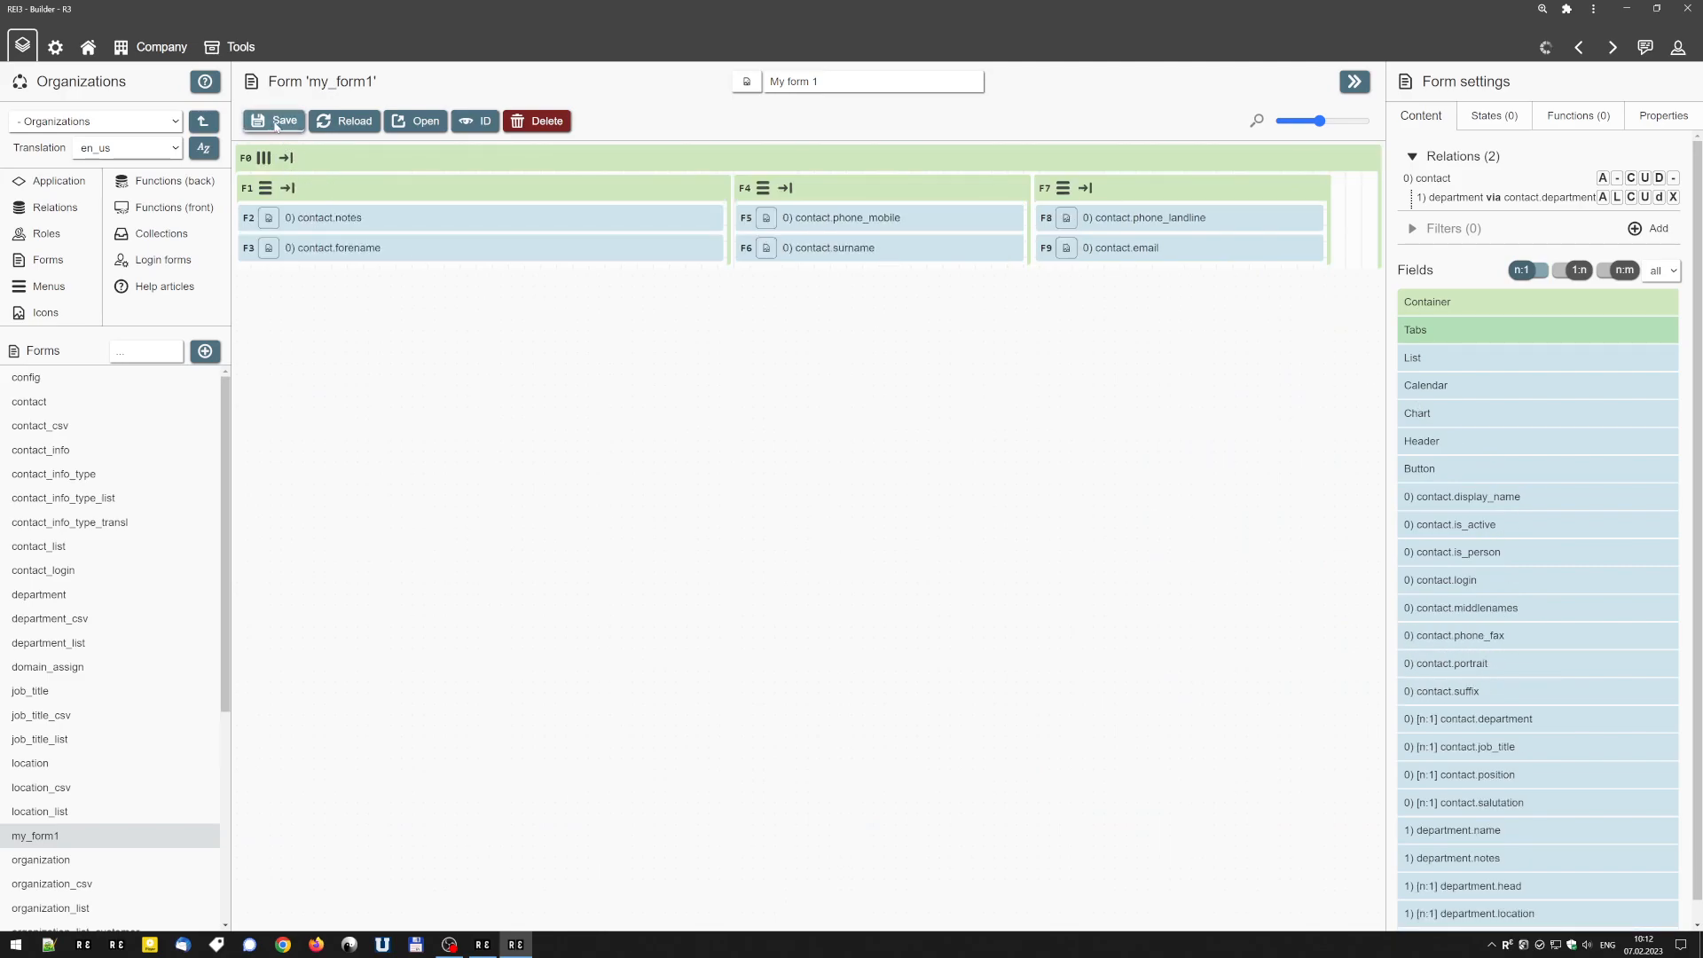
{"action": "left_click", "coordinate": [281, 124]}
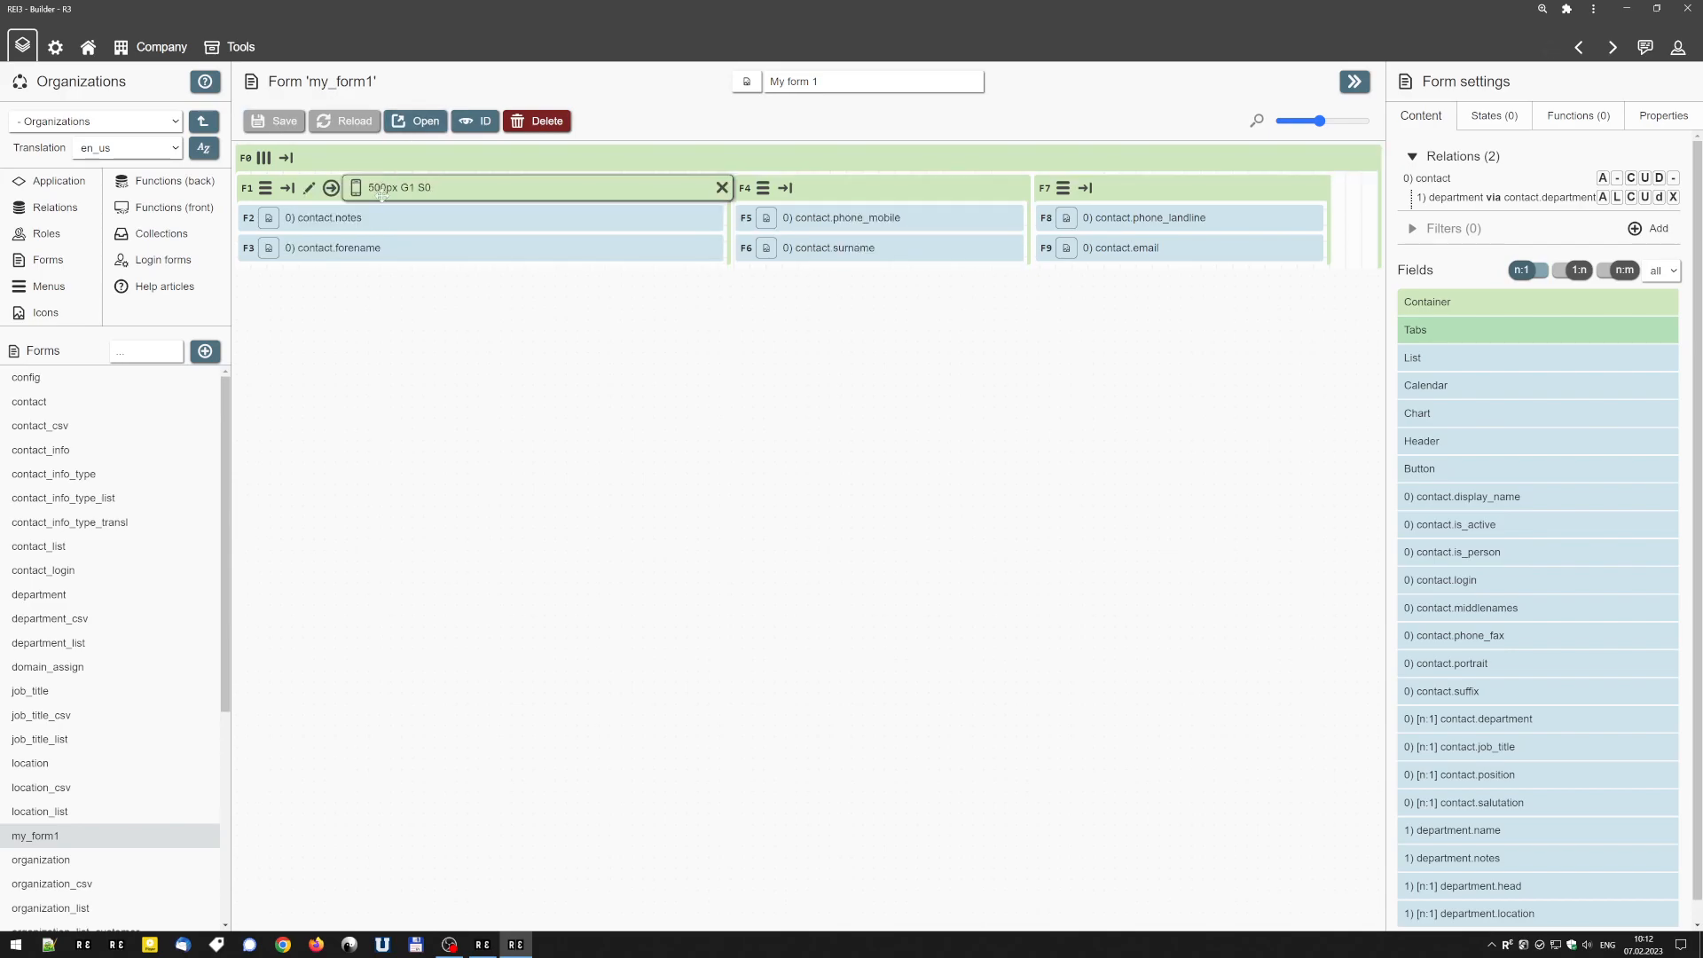
Adjust the base size of the container holding contact.notes on its header to 450 px and save the form.
{"action": "scroll", "coordinate": [379, 193], "scroll_direction": "up", "scroll_amount": 3}
{"action": "scroll", "coordinate": [380, 191], "scroll_direction": "down", "scroll_amount": 3}
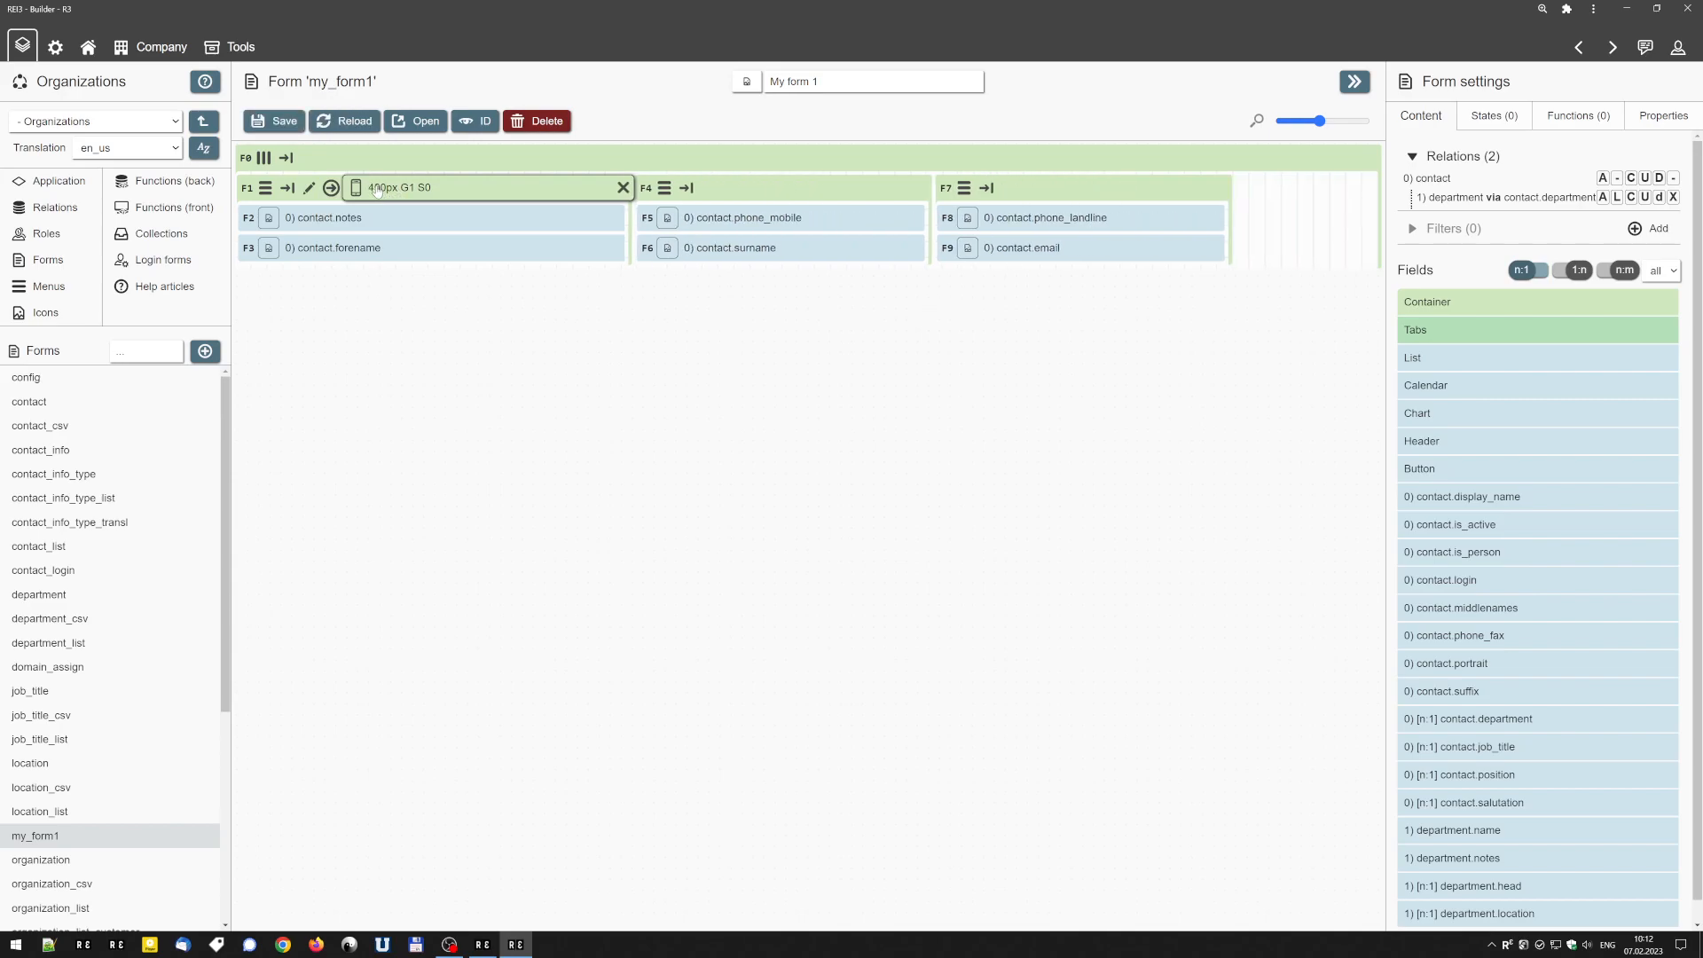
{"action": "scroll", "coordinate": [378, 192], "scroll_direction": "up", "scroll_amount": 1}
{"action": "scroll", "coordinate": [377, 191], "scroll_direction": "down", "scroll_amount": 1}
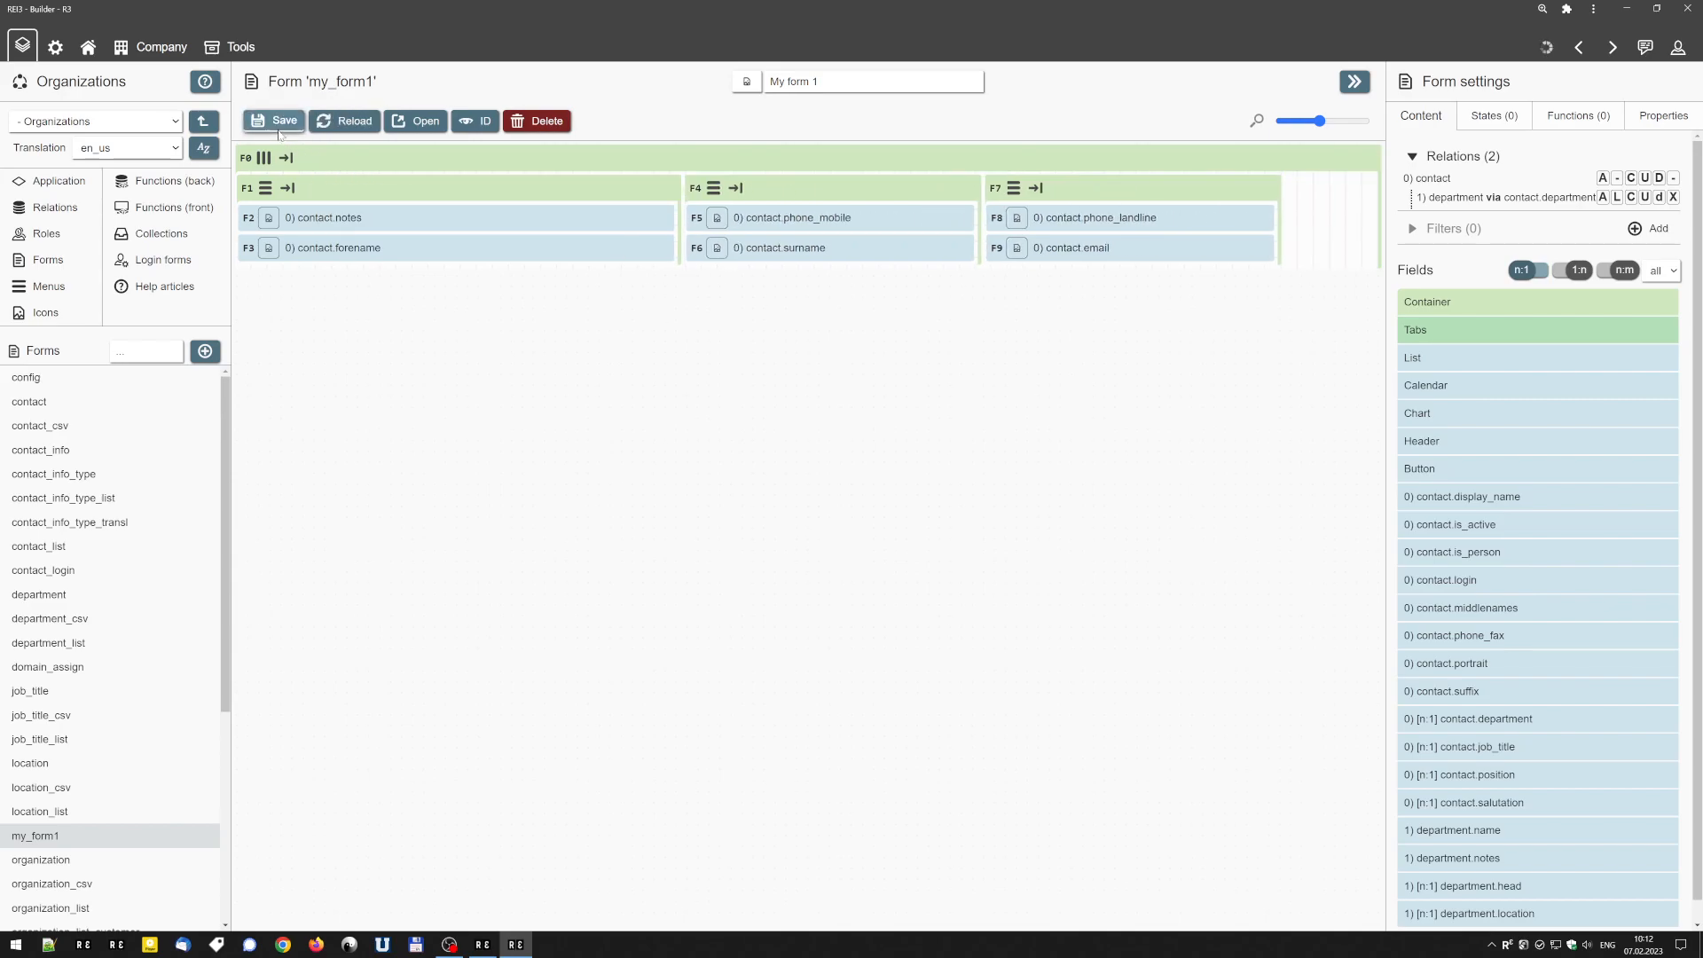
Open the saved form in the application, move through its fields to Email, and return to the Builder.
{"action": "left_click", "coordinate": [419, 121]}
{"action": "key", "text": "Tab"}
{"action": "key", "text": "Tab"}
{"action": "key", "text": "Tab"}
{"action": "key", "text": "Tab"}
{"action": "key", "text": "Tab"}
{"action": "key", "text": "Tab"}
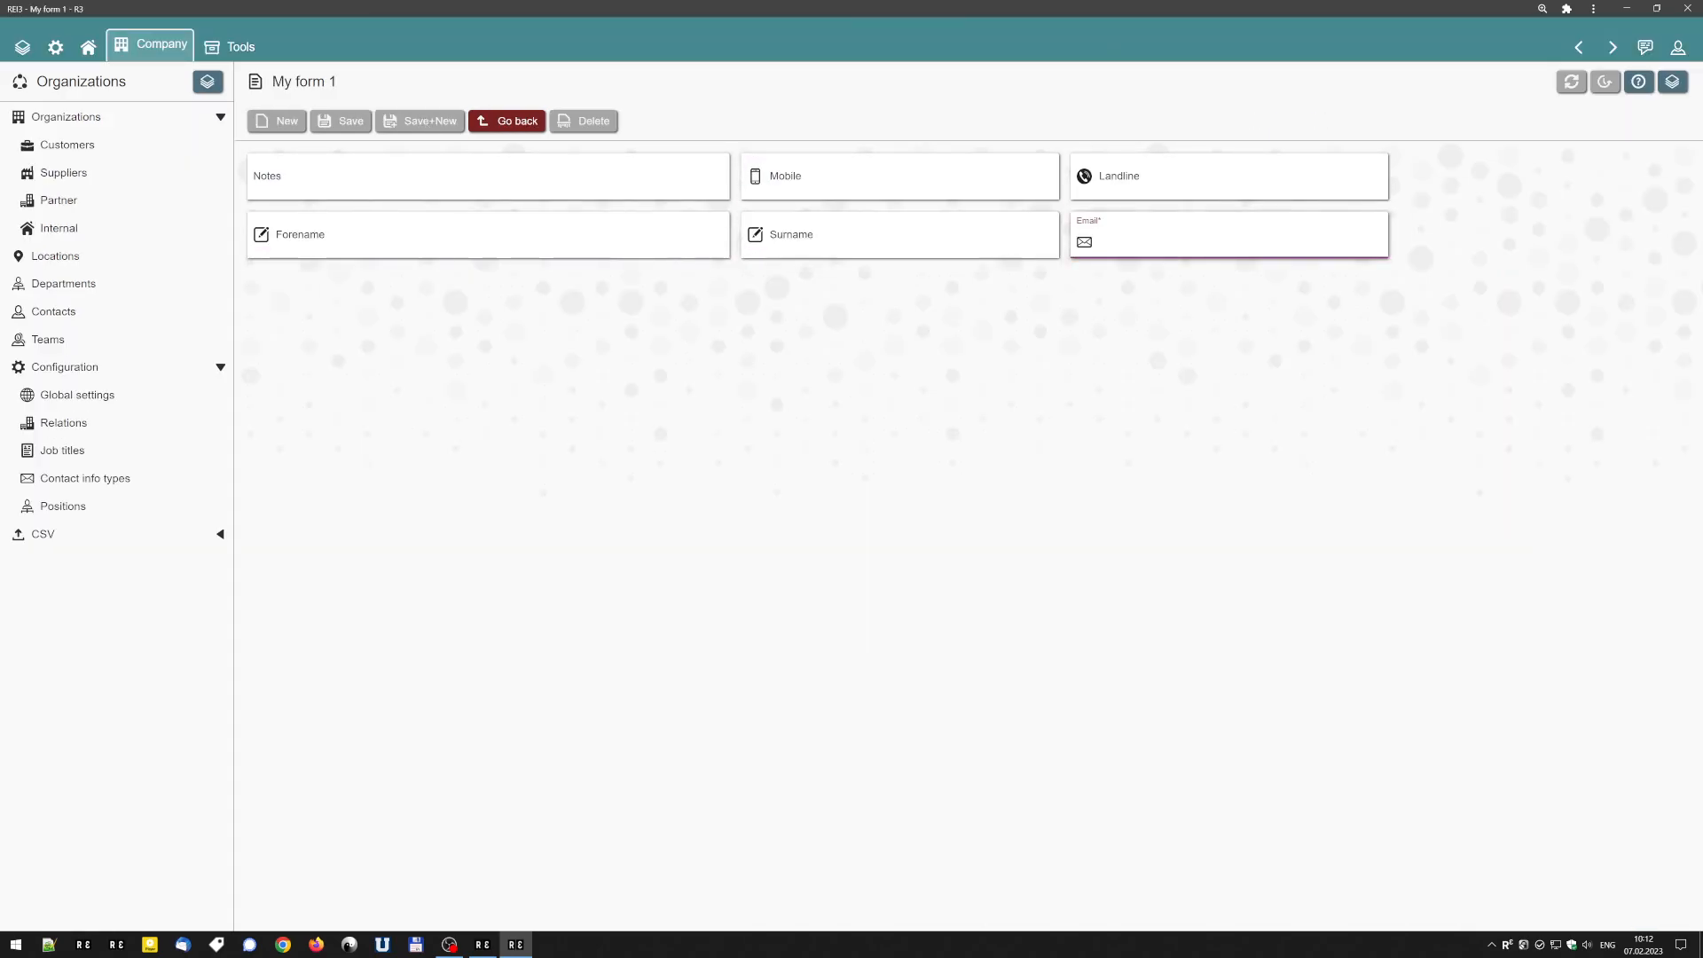
{"action": "left_click", "coordinate": [1578, 46]}
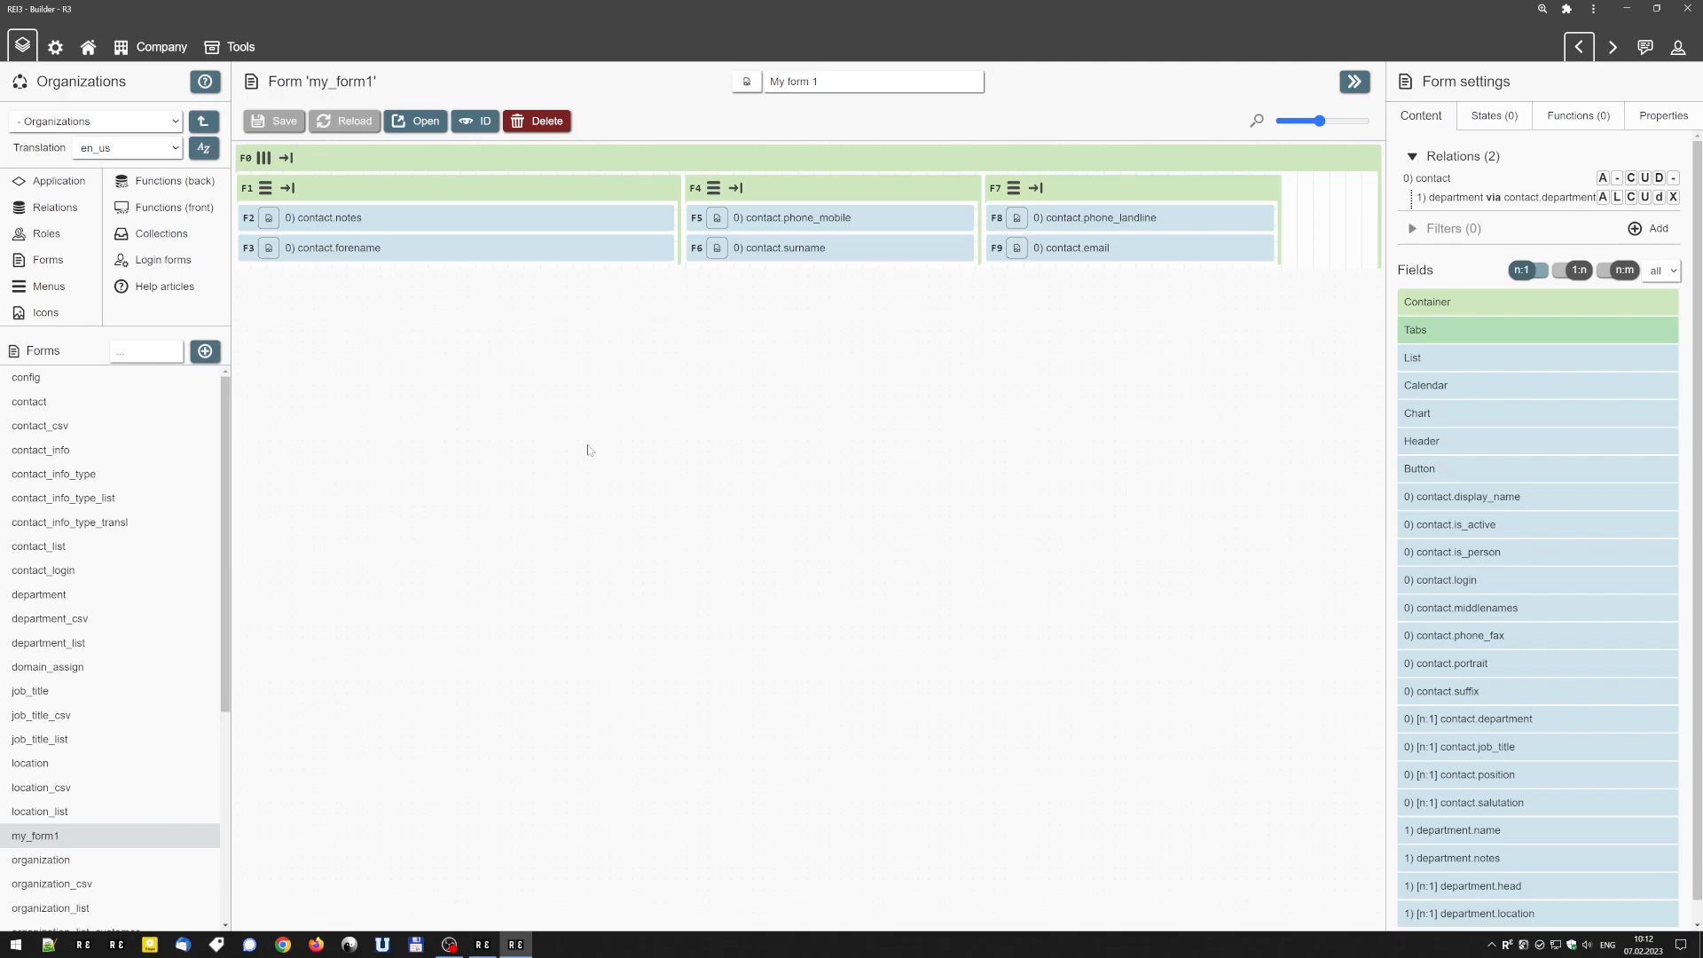
Reduce the base size of the contact.notes container to 300 px on its header and save the form.
{"action": "mouse_move", "coordinate": [404, 193]}
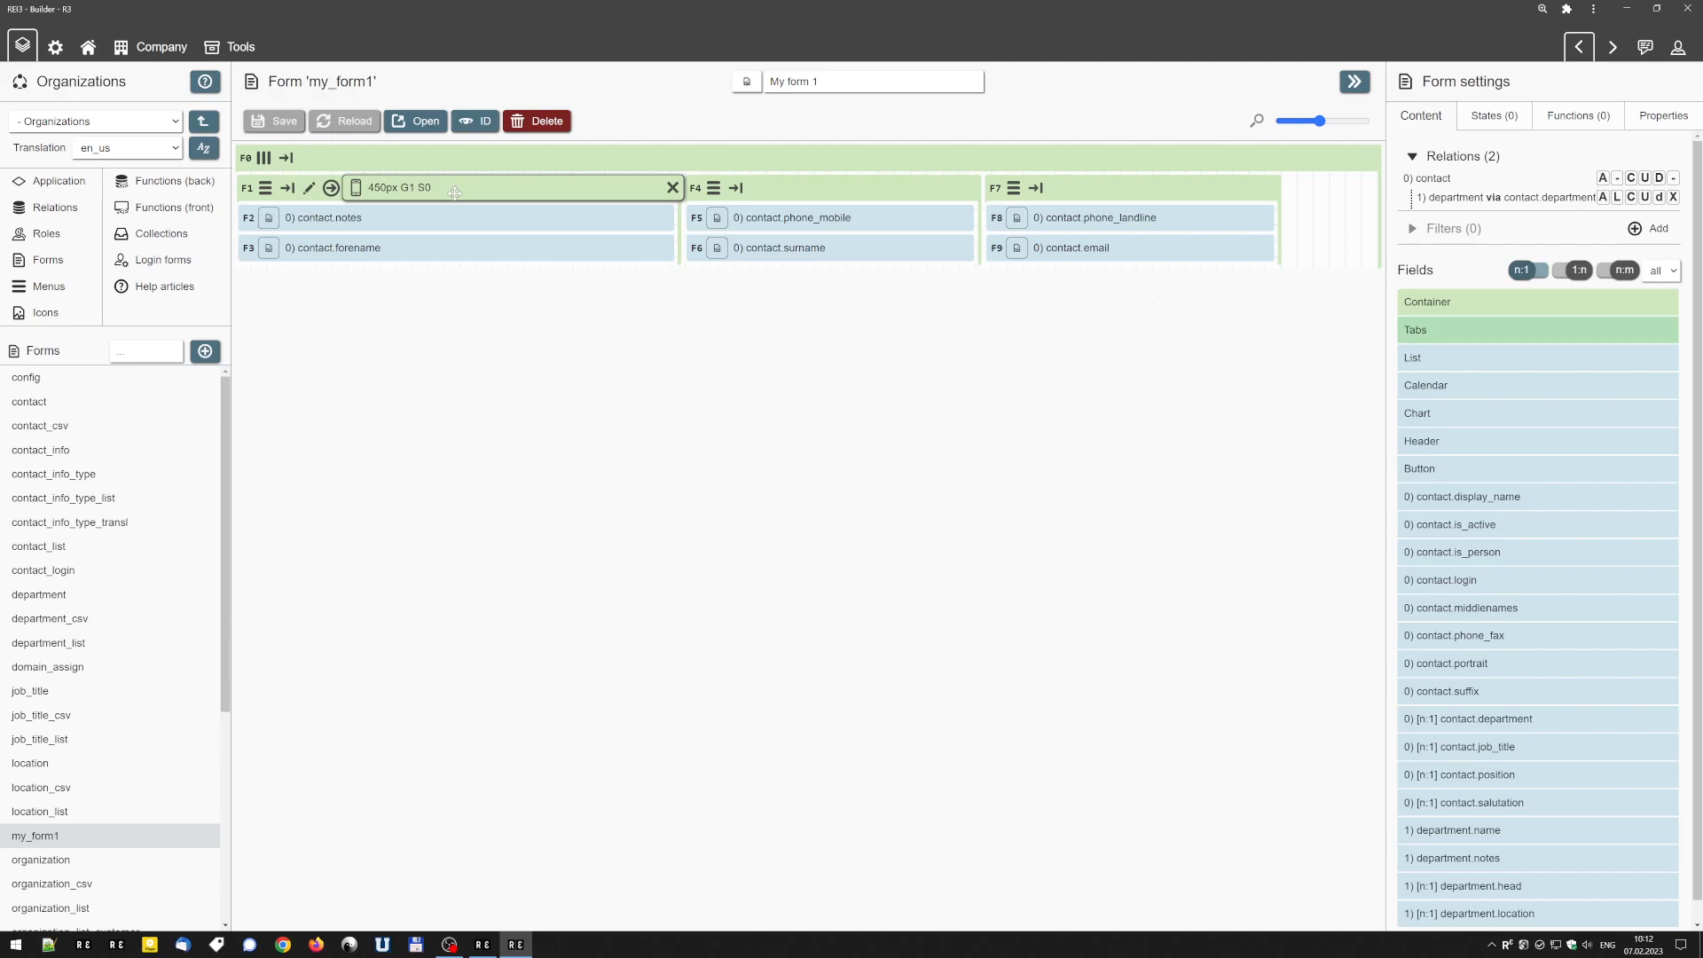
{"action": "left_click_drag", "start_coordinate": [453, 193], "coordinate": [380, 193]}
{"action": "right_click", "coordinate": [380, 194]}
{"action": "right_click", "coordinate": [379, 194]}
{"action": "left_click", "coordinate": [289, 121]}
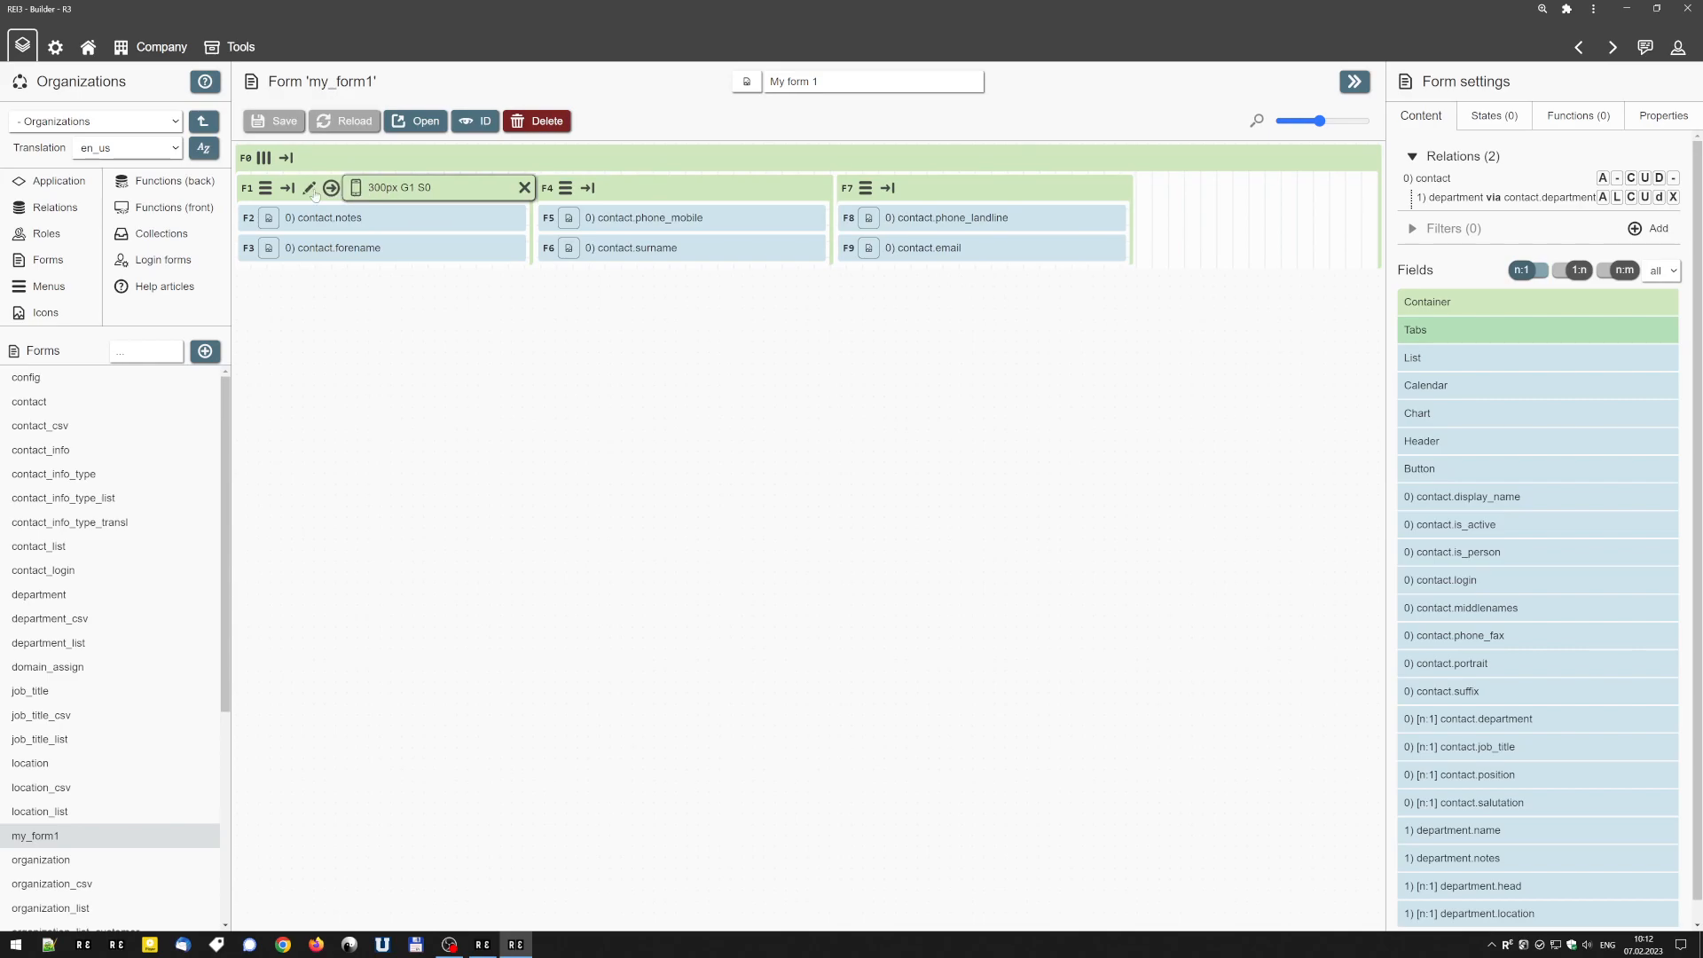
Open the field settings of the contact.notes container and try a growth limit of 200 percent.
{"action": "left_click", "coordinate": [309, 188]}
{"action": "double_click", "coordinate": [1552, 289]}
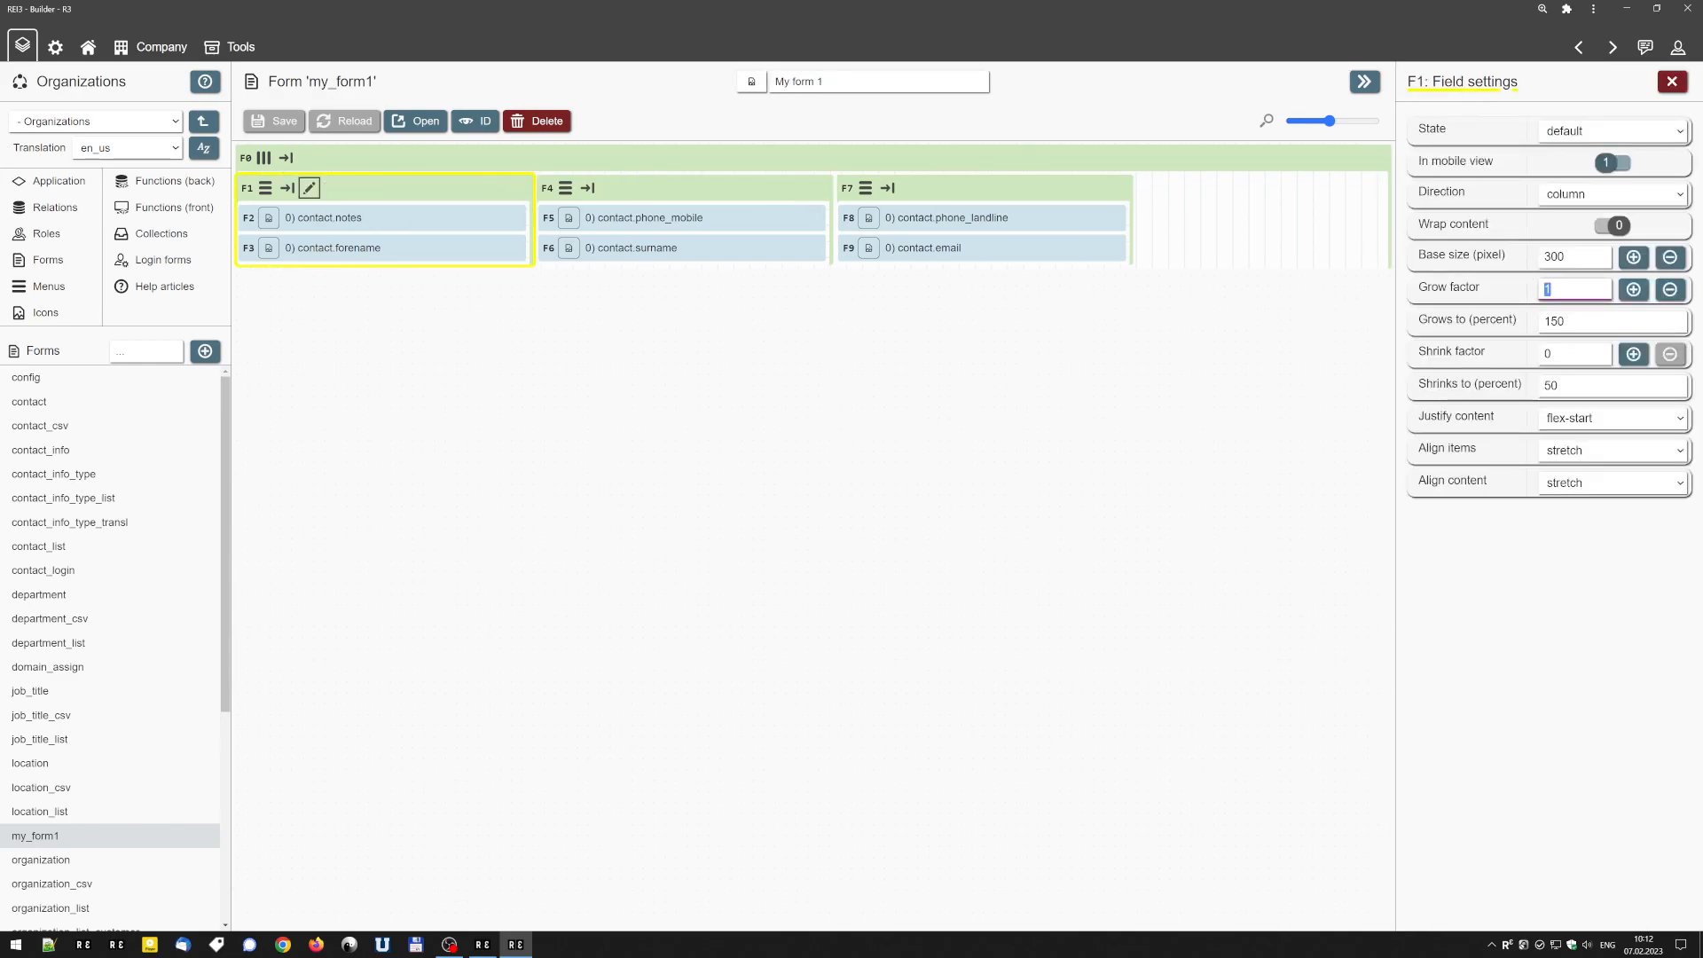
{"action": "left_click", "coordinate": [1554, 289]}
{"action": "mouse_move", "coordinate": [1553, 289]}
{"action": "left_mouse_down"}
{"action": "mouse_move", "coordinate": [1528, 295]}
{"action": "mouse_move", "coordinate": [1527, 270]}
{"action": "mouse_move", "coordinate": [1553, 290]}
{"action": "mouse_move", "coordinate": [1529, 293]}
{"action": "left_mouse_up"}
{"action": "key", "text": "Tab"}
{"action": "key", "text": "Tab"}
{"action": "key", "text": "Tab"}
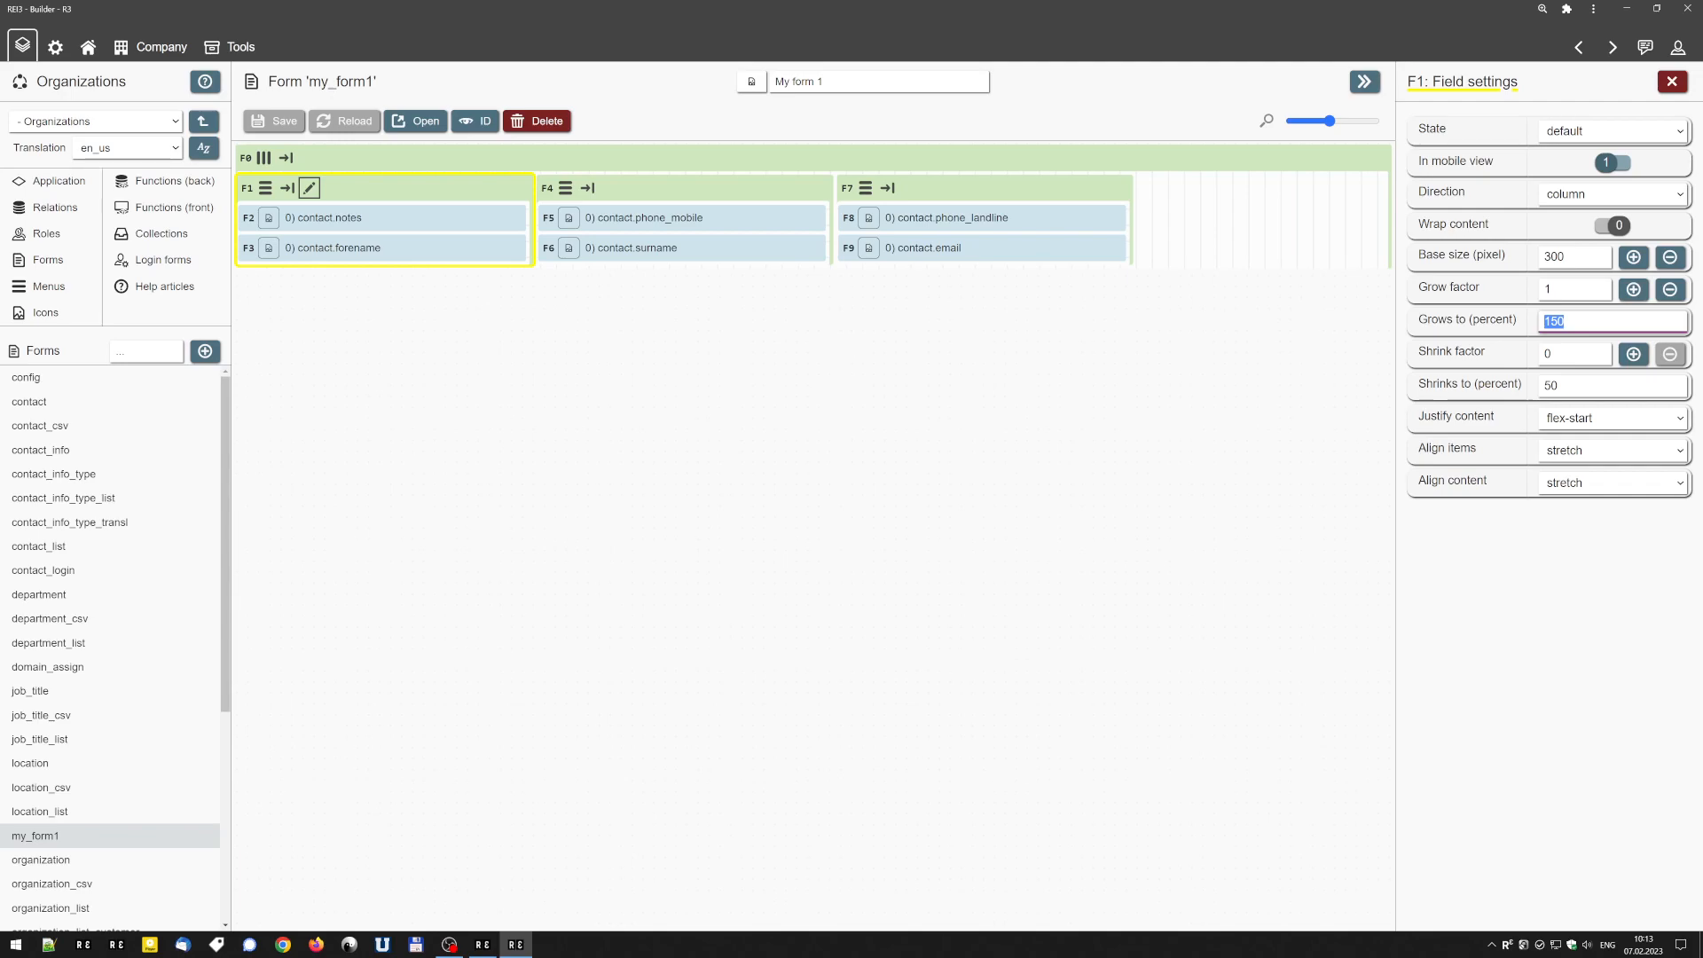
{"action": "type", "text": "200"}
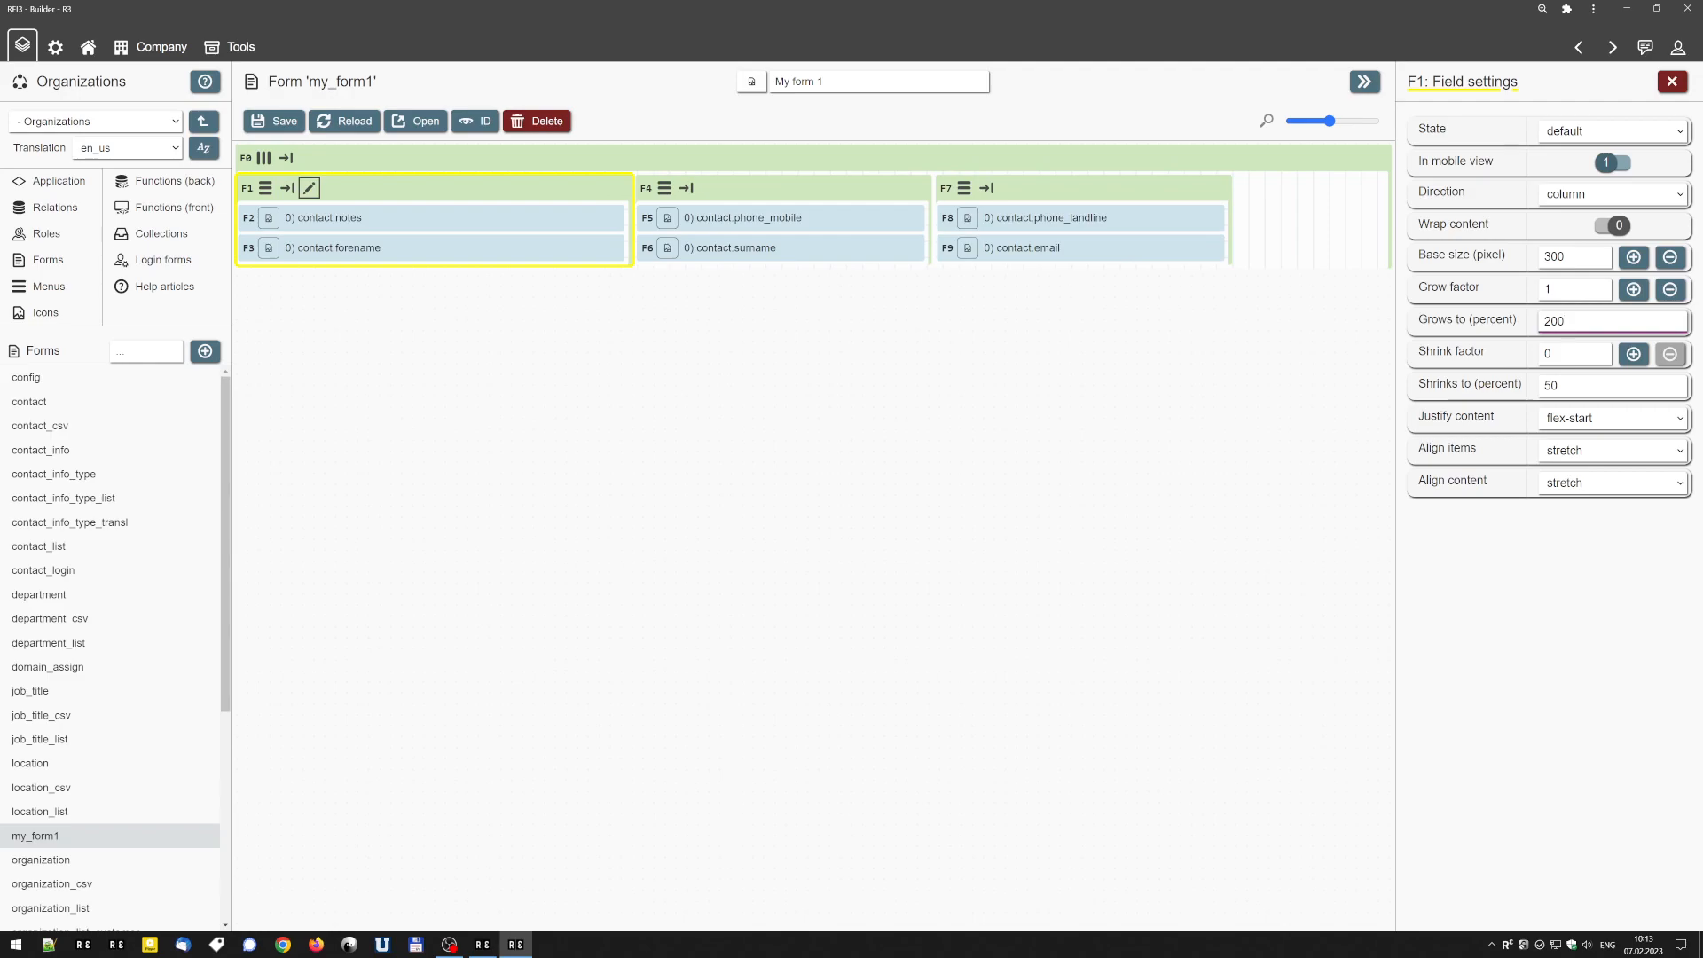
Try a growth limit of 300 percent for the contact.notes container, and set it back to 150 percent.
{"action": "key", "text": "BackSpace"}
{"action": "key", "text": "BackSpace"}
{"action": "key", "text": "BackSpace"}
{"action": "type", "text": "300"}
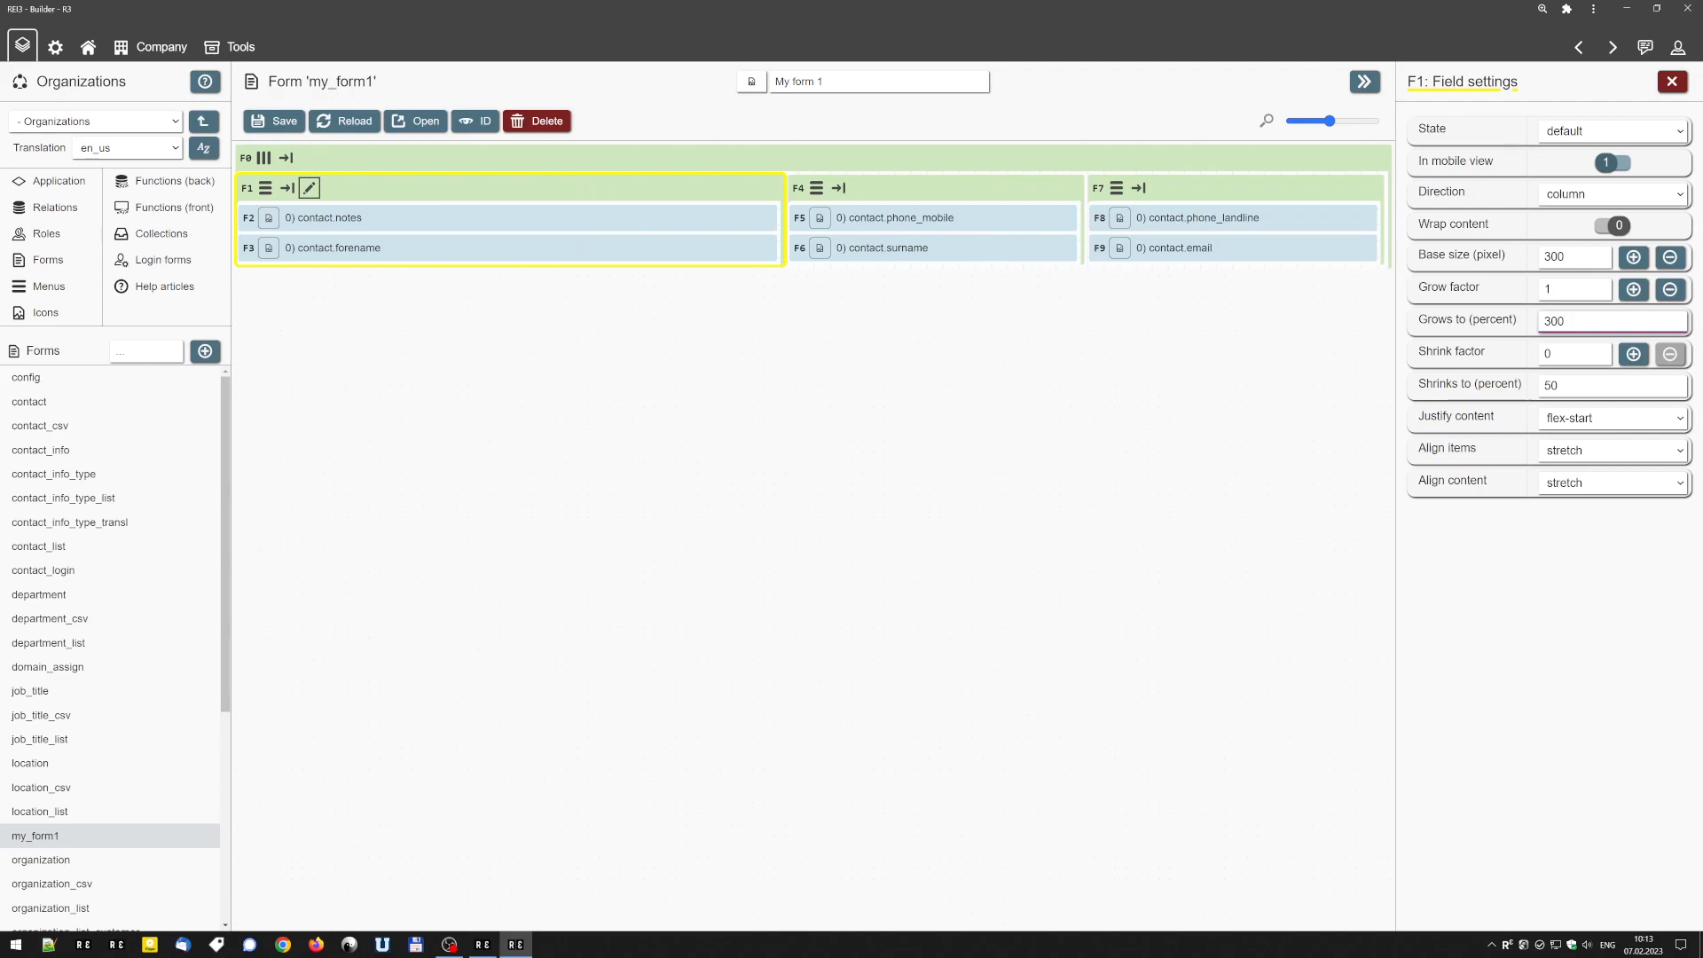
{"action": "key", "text": "BackSpace"}
{"action": "key", "text": "BackSpace"}
{"action": "type", "text": "150"}
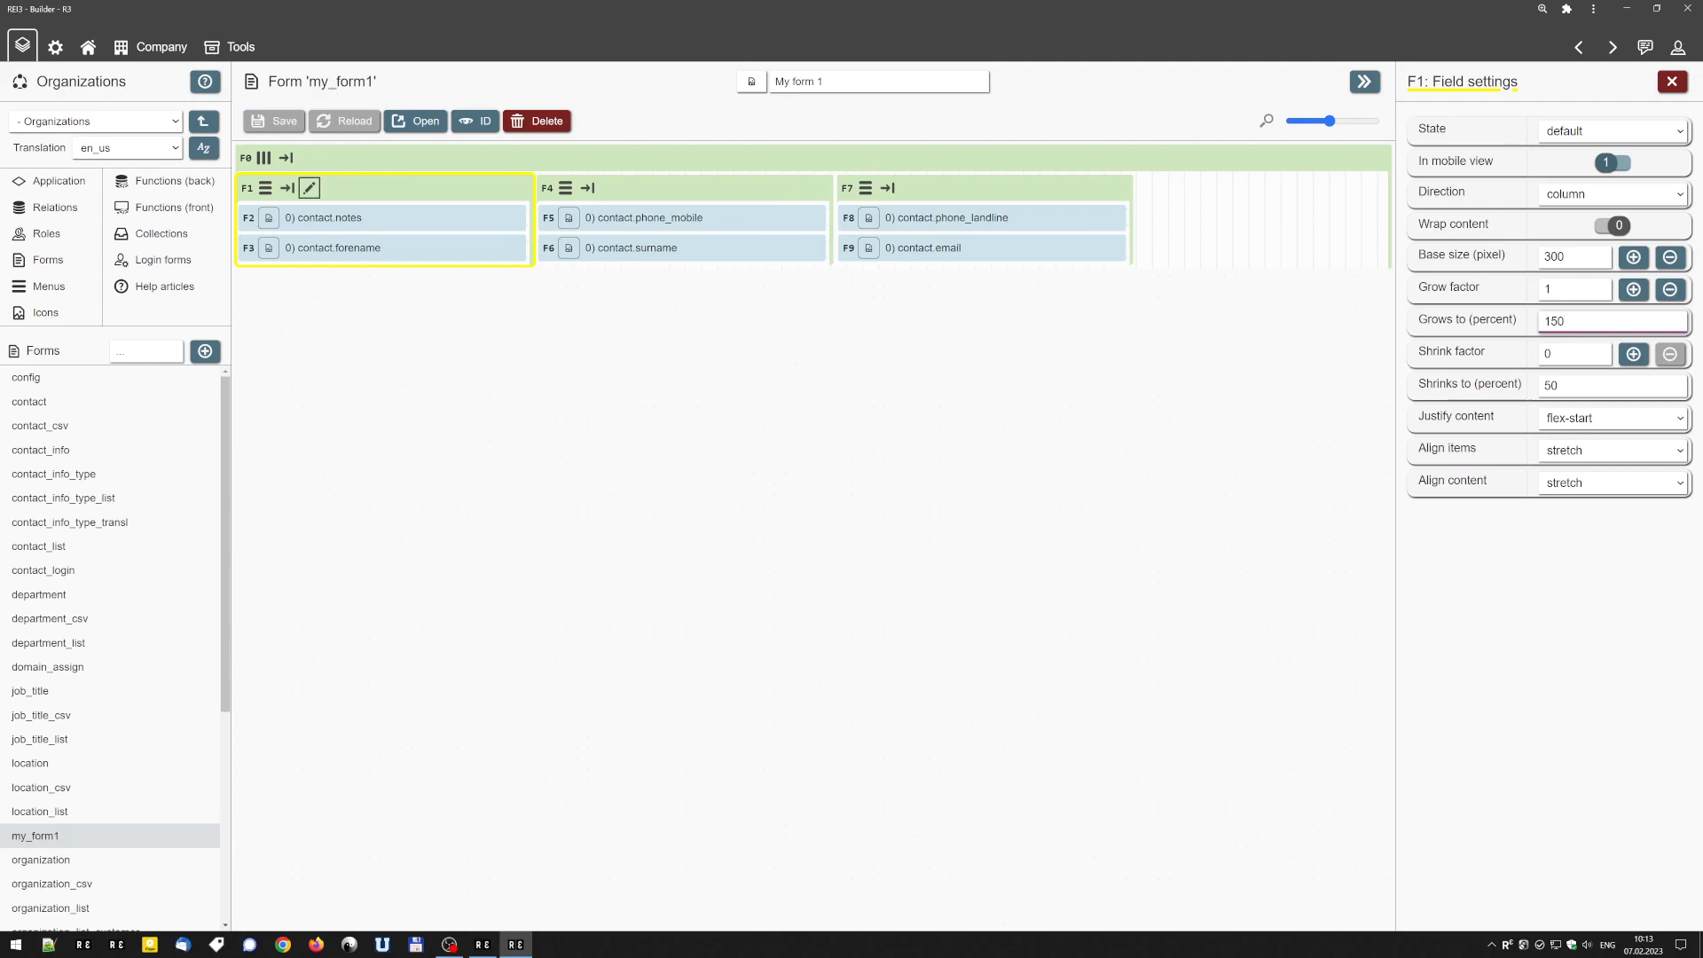
Increase the base size of the contact.notes container to 600 px on its header.
{"action": "double_click", "coordinate": [1549, 290]}
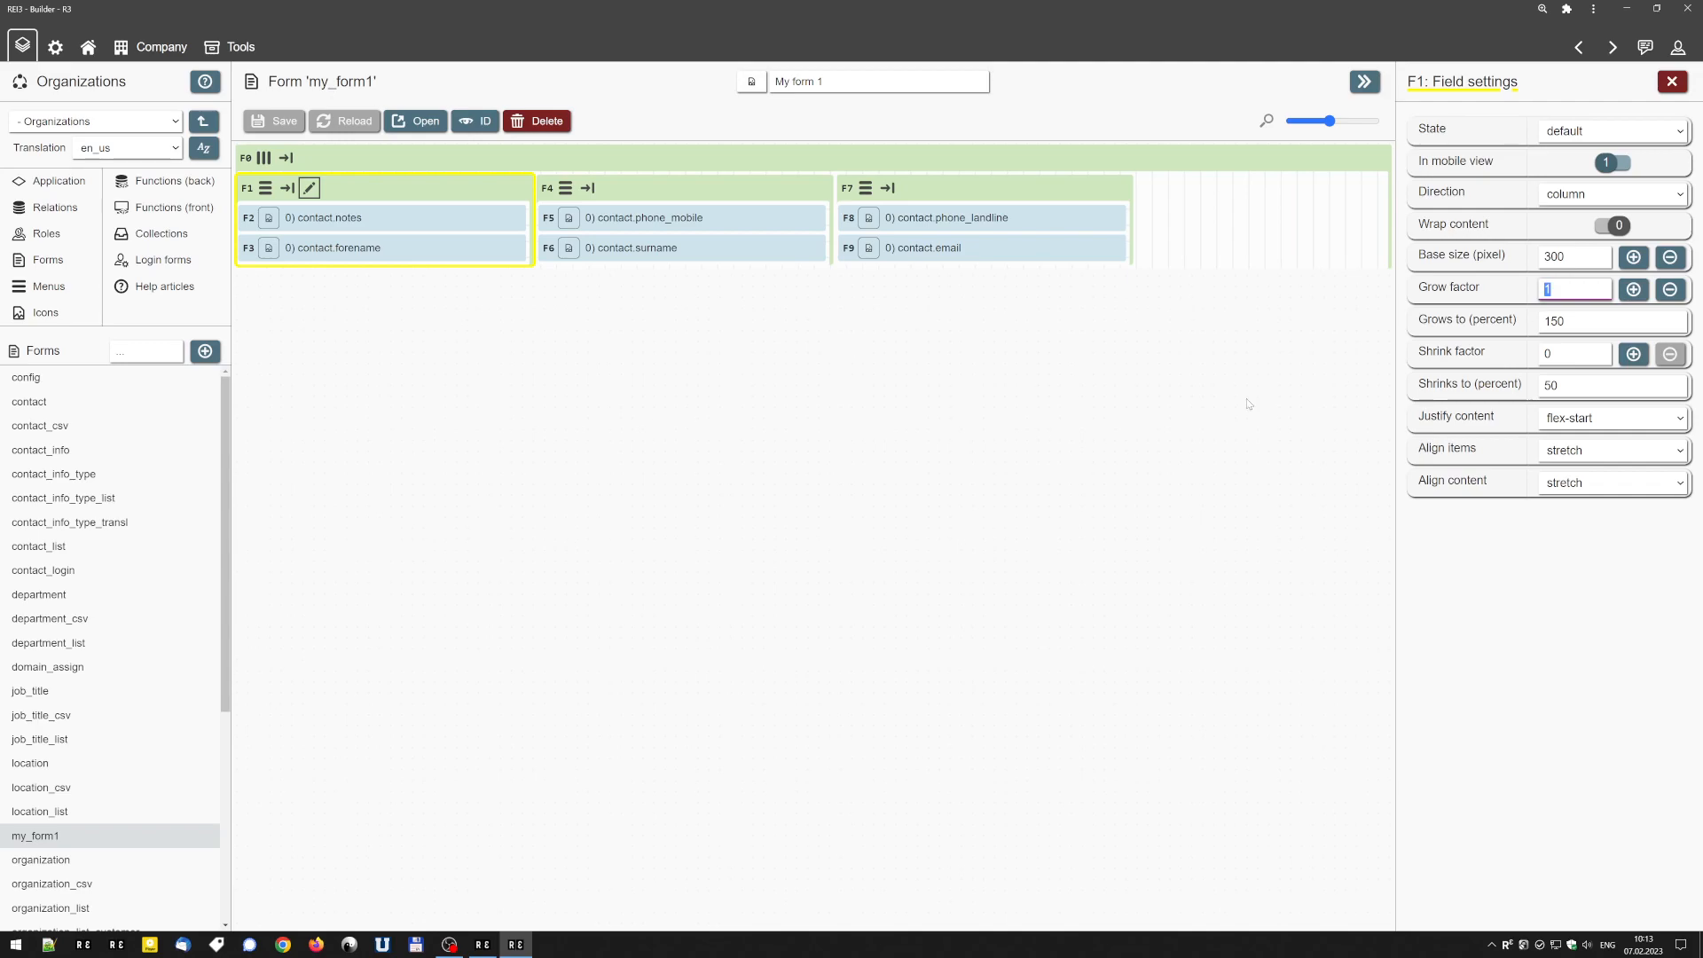
{"action": "mouse_move", "coordinate": [585, 186]}
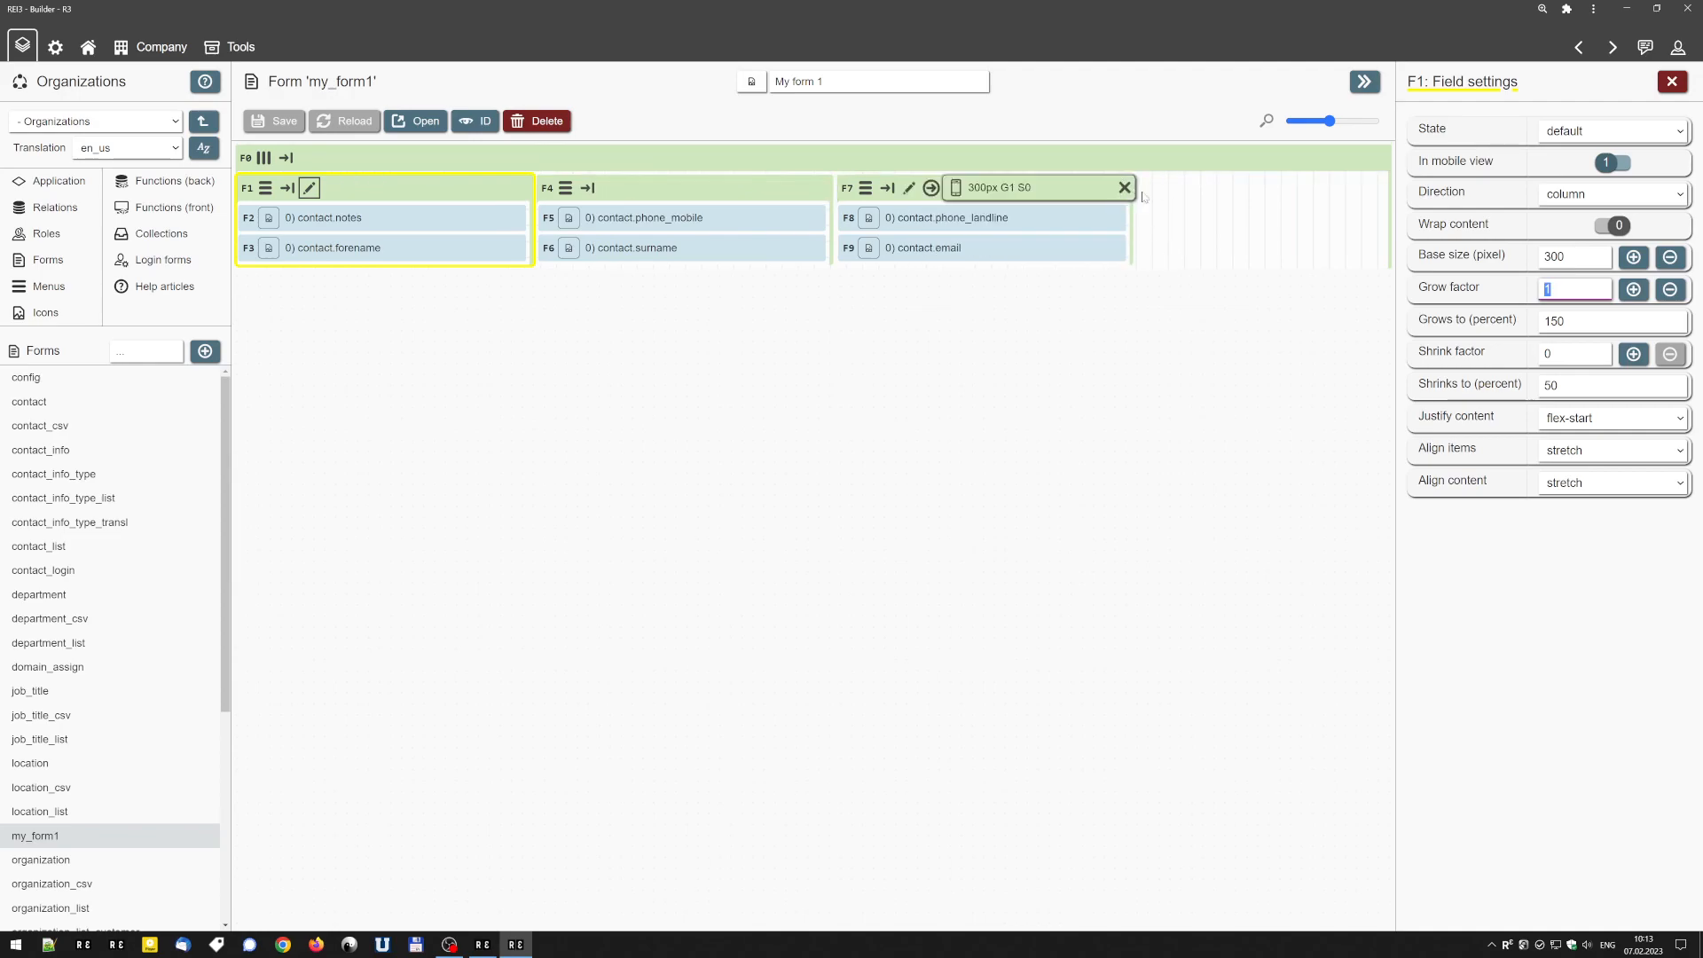
{"action": "mouse_move", "coordinate": [679, 196]}
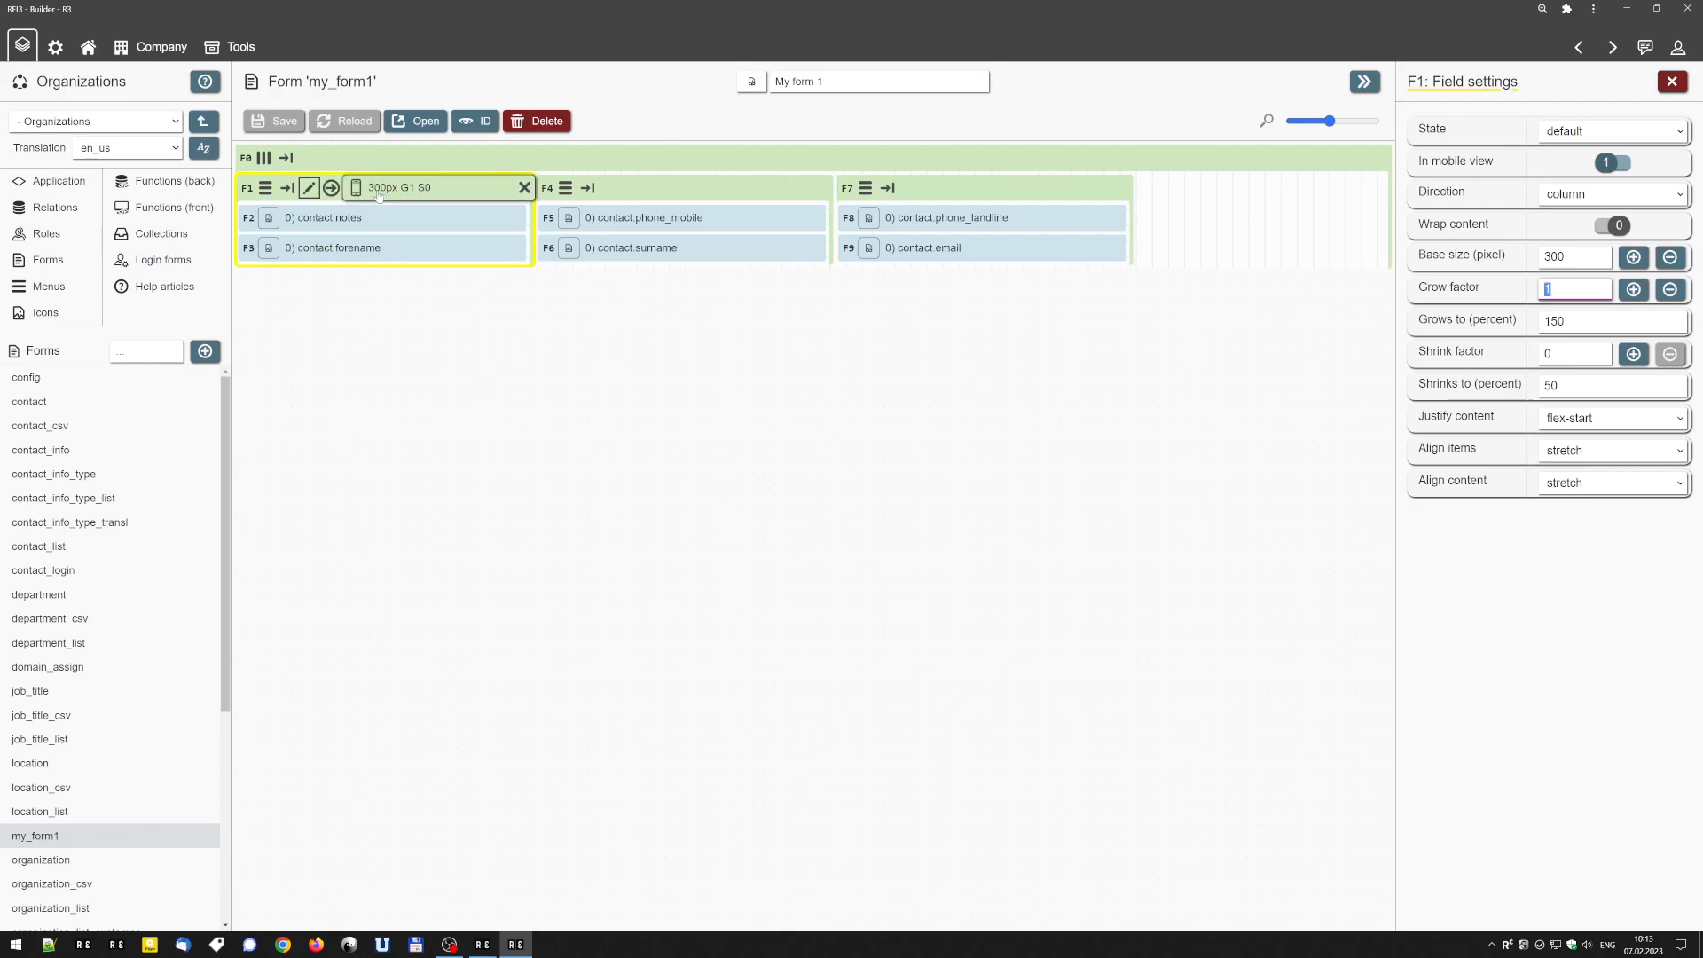
{"action": "left_click", "coordinate": [379, 196]}
{"action": "left_click", "coordinate": [379, 196]}
{"action": "left_click", "coordinate": [378, 196]}
{"action": "left_click", "coordinate": [379, 196]}
{"action": "left_click", "coordinate": [379, 196]}
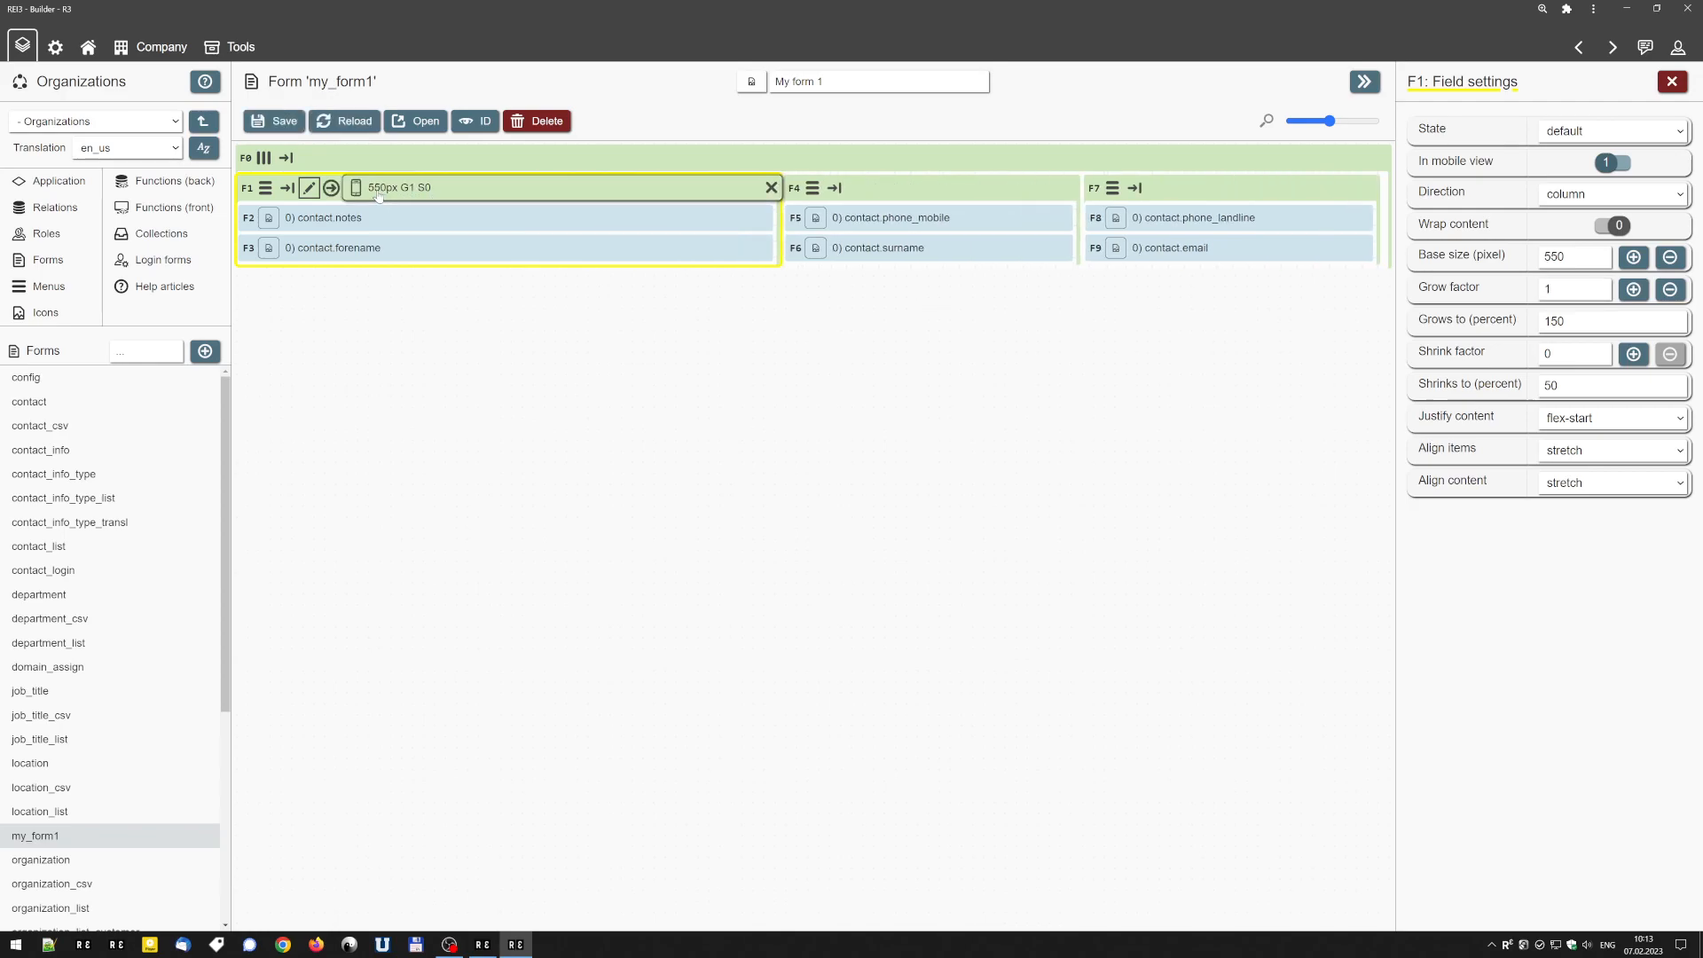
{"action": "left_click", "coordinate": [379, 196]}
Increase the base size of the container holding contact.phone_mobile to 600 px on its header.
{"action": "left_click", "coordinate": [898, 189]}
{"action": "left_click", "coordinate": [905, 196]}
{"action": "left_click", "coordinate": [866, 192]}
{"action": "left_click", "coordinate": [866, 192]}
{"action": "left_click", "coordinate": [856, 193]}
{"action": "left_click", "coordinate": [843, 193]}
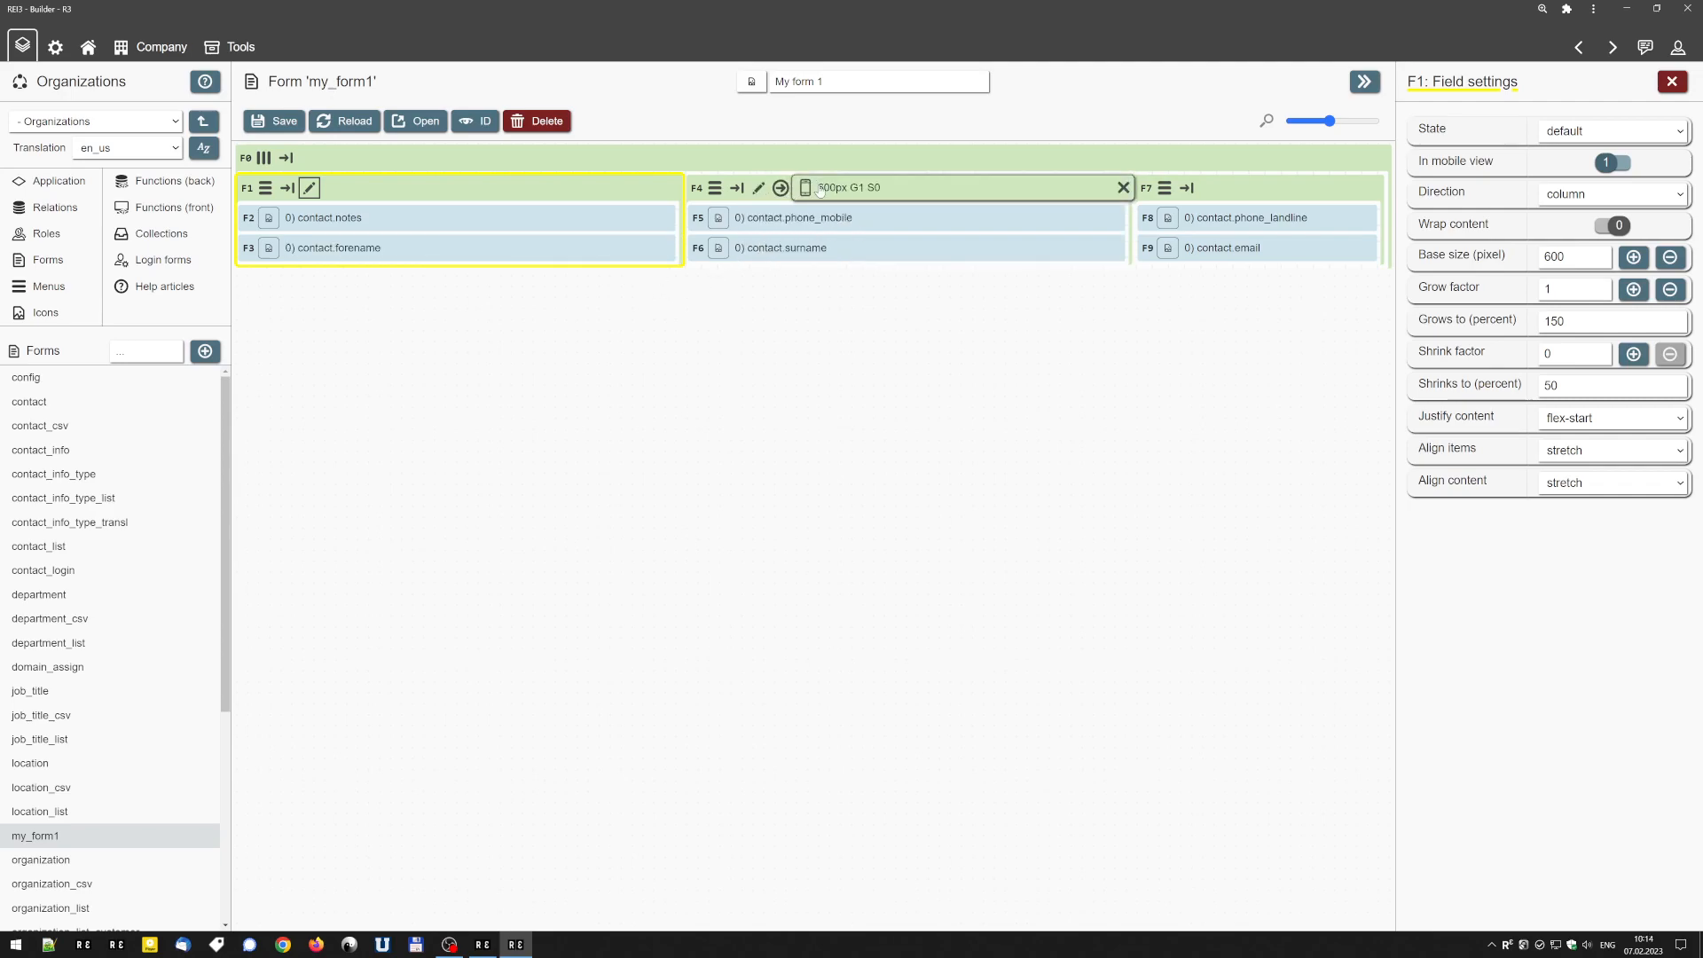
Raise the grow factor of the contact.notes container to 4 directly on its header.
{"action": "left_click", "coordinate": [405, 191]}
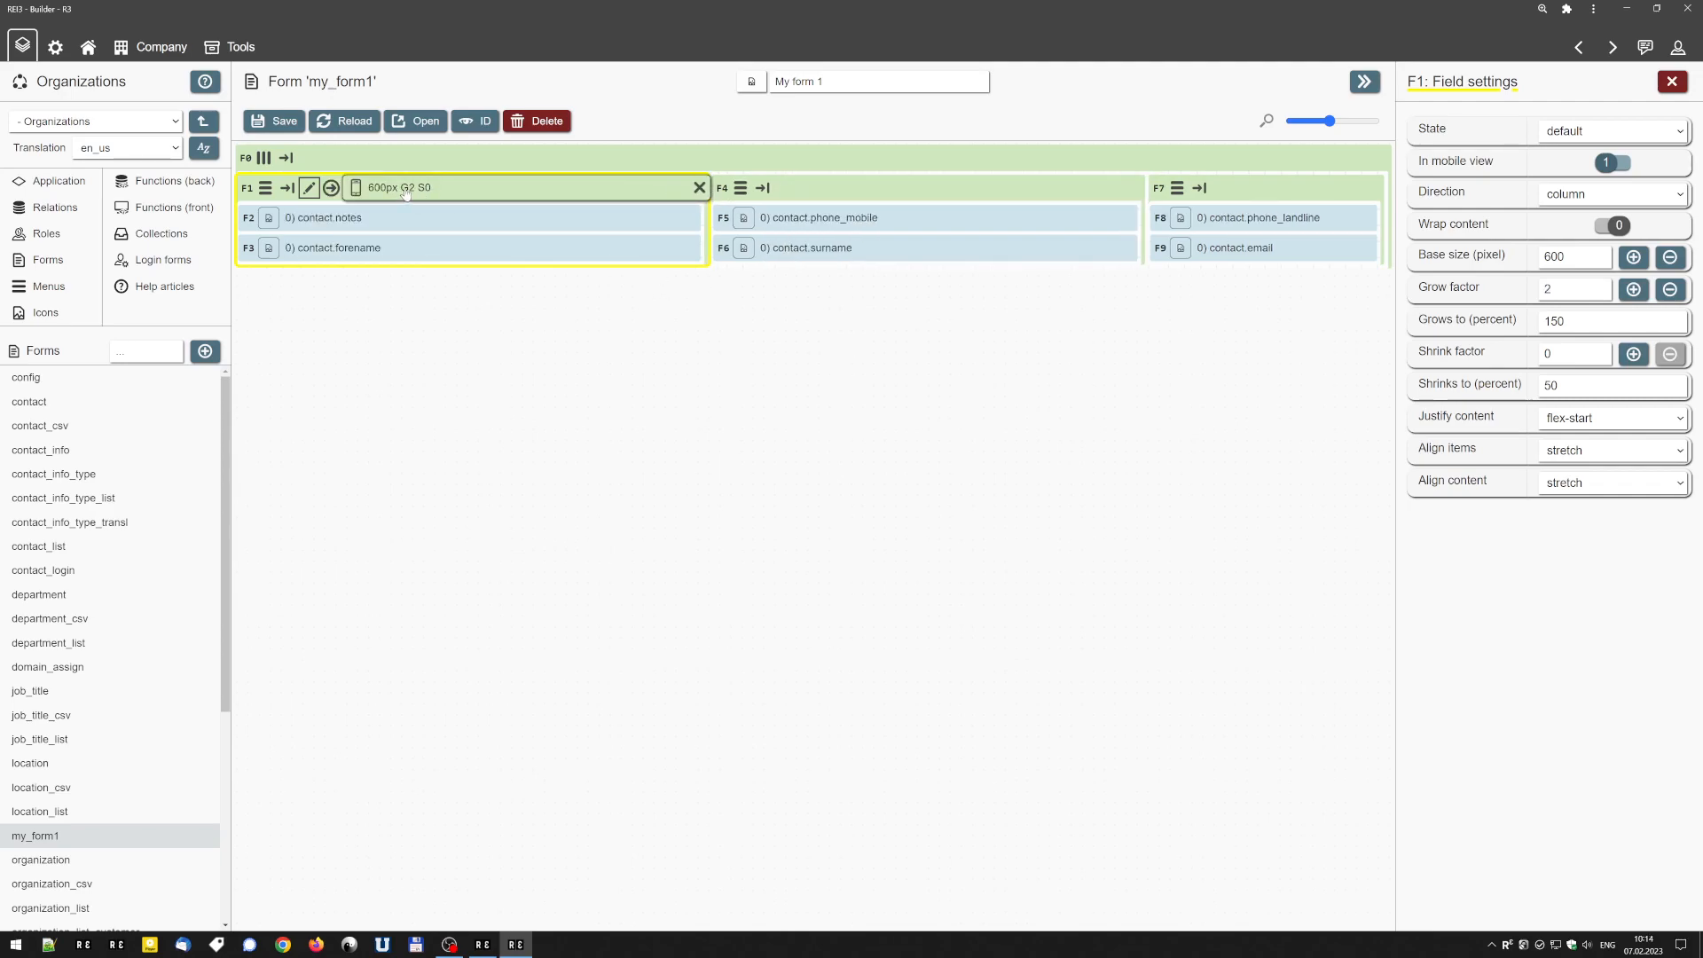
{"action": "left_click", "coordinate": [405, 192]}
{"action": "left_click", "coordinate": [405, 192]}
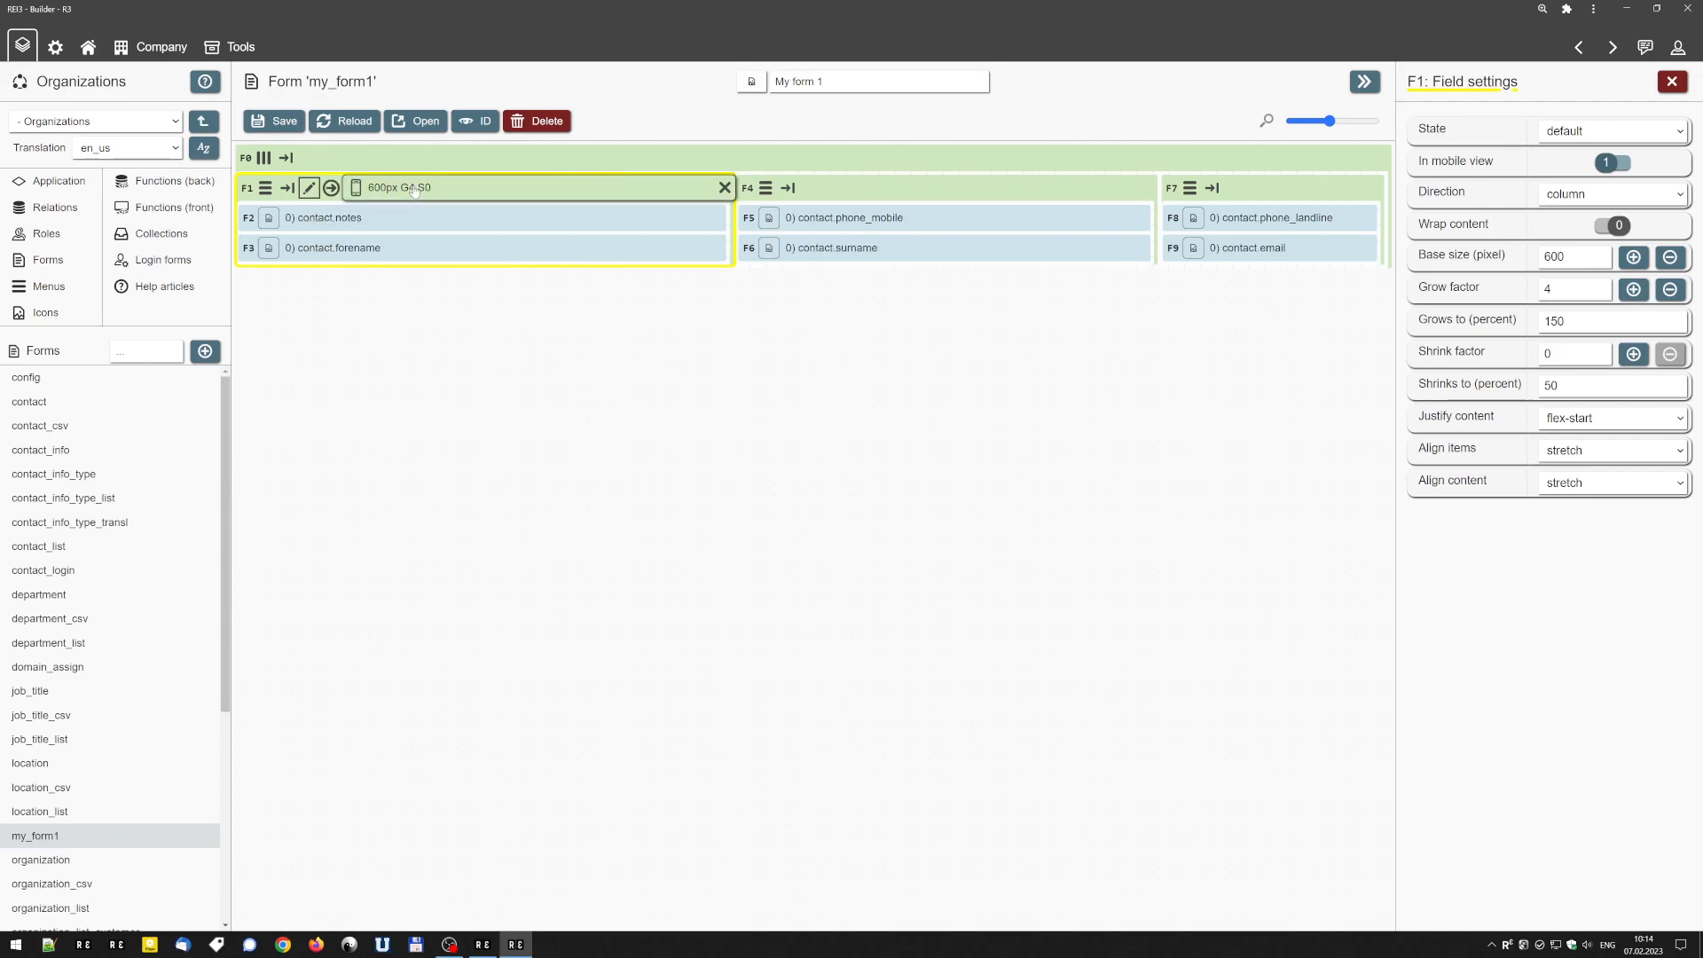
Step the contact.notes container's grow factor down and up in its field settings, ending at 6.
{"action": "left_click", "coordinate": [1670, 291]}
{"action": "left_click", "coordinate": [1669, 291]}
{"action": "left_click", "coordinate": [1641, 294]}
{"action": "left_click", "coordinate": [1633, 290]}
{"action": "left_click", "coordinate": [1633, 290]}
{"action": "left_click", "coordinate": [1633, 290]}
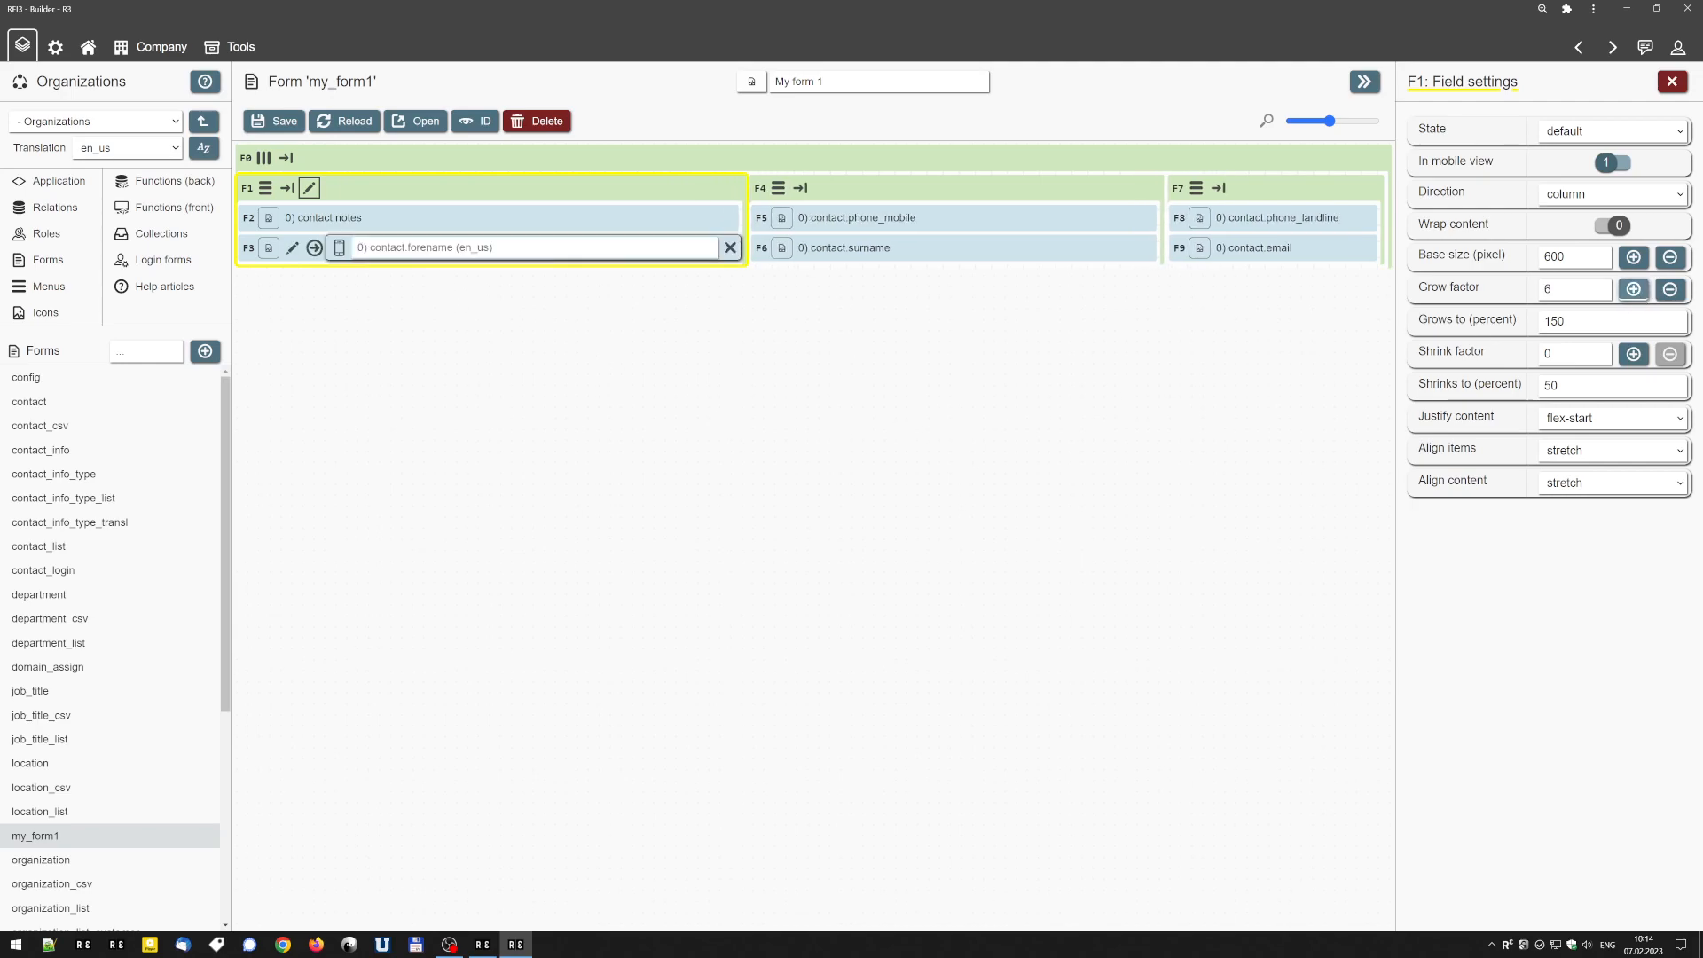
{"action": "left_click", "coordinate": [1635, 291]}
{"action": "left_click", "coordinate": [1634, 290]}
{"action": "left_click", "coordinate": [1669, 290]}
{"action": "left_click", "coordinate": [1670, 290]}
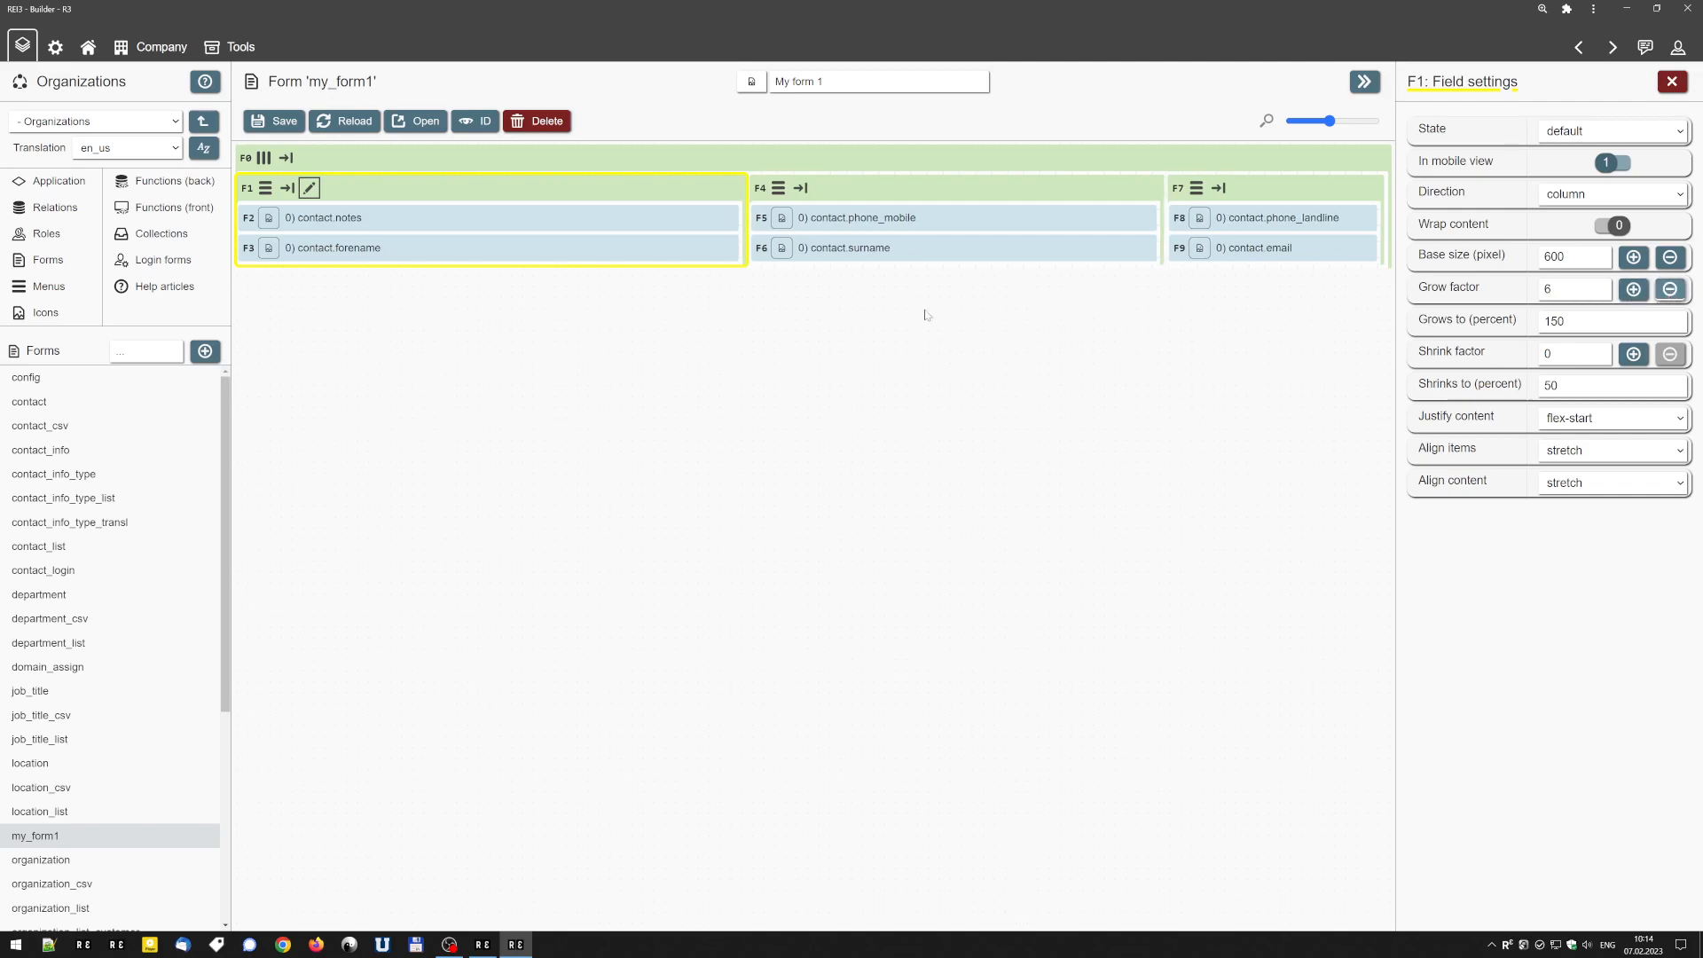
Try higher grow factors for the contact.phone_mobile container in its field settings, and step the factor back to 1.
{"action": "left_click", "coordinate": [821, 190]}
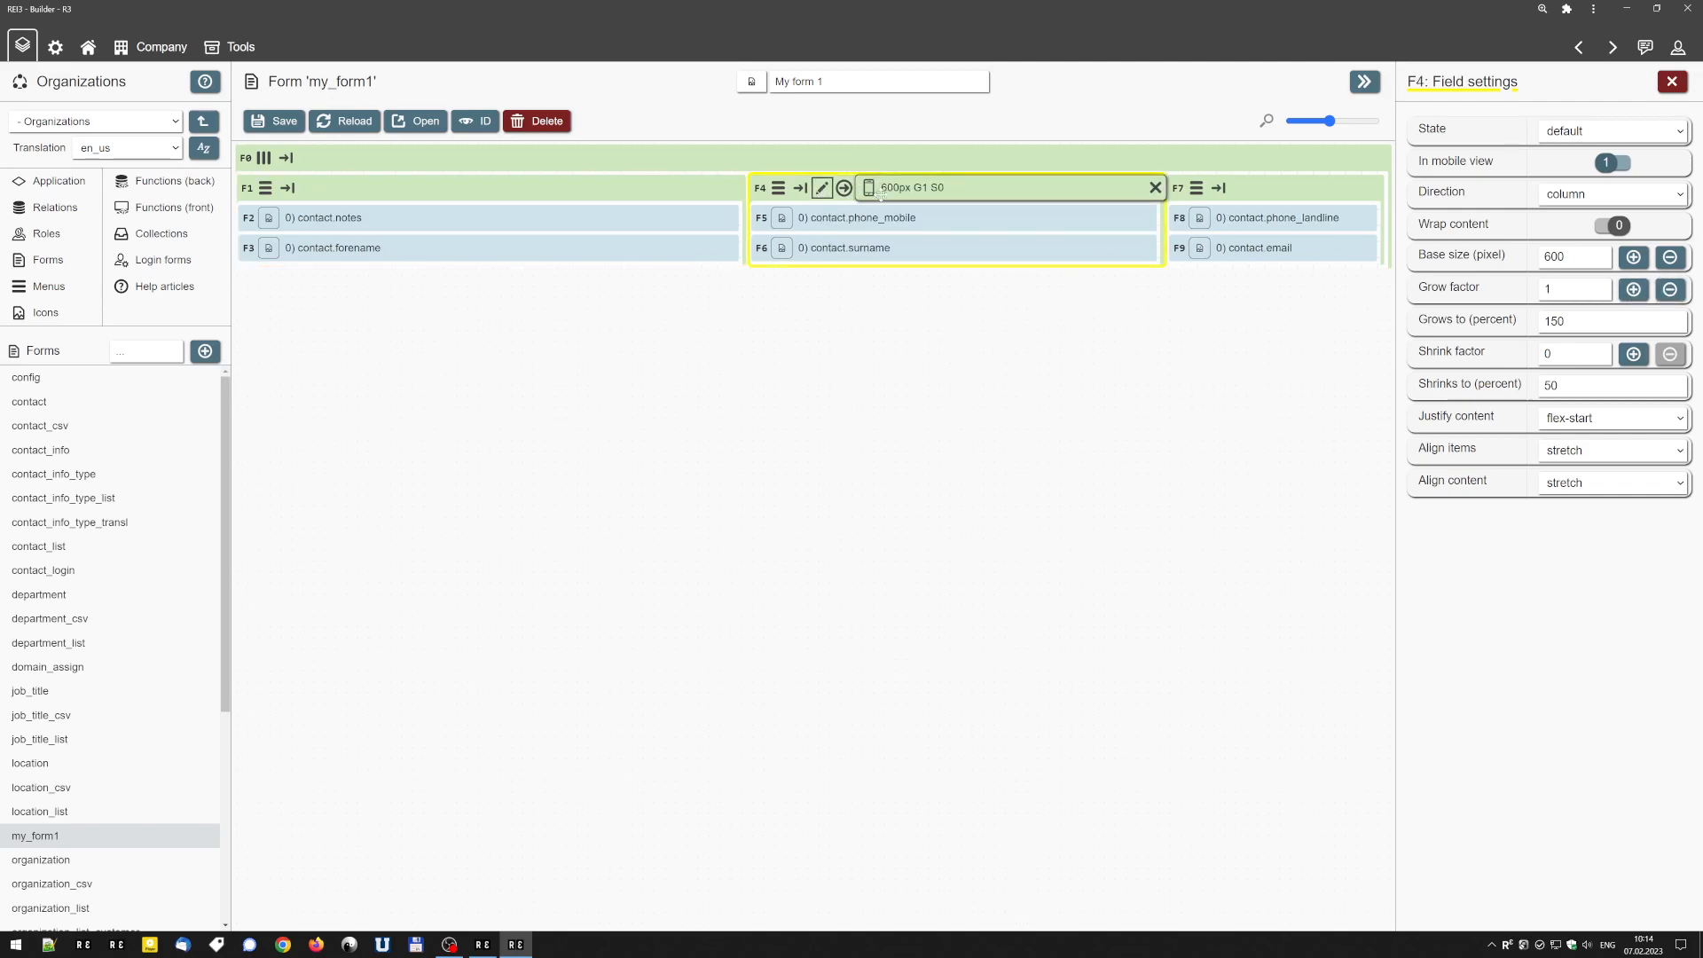
{"action": "left_click", "coordinate": [1633, 289]}
{"action": "left_click", "coordinate": [1632, 289]}
{"action": "left_click", "coordinate": [1632, 289]}
{"action": "left_click", "coordinate": [1633, 289]}
{"action": "left_click", "coordinate": [1632, 289]}
{"action": "left_click", "coordinate": [1632, 289]}
{"action": "left_click", "coordinate": [1633, 289]}
{"action": "left_click", "coordinate": [1632, 289]}
{"action": "left_click", "coordinate": [1632, 289]}
{"action": "left_click", "coordinate": [1669, 289]}
{"action": "left_click", "coordinate": [1669, 289]}
{"action": "left_click", "coordinate": [1669, 289]}
{"action": "left_click", "coordinate": [1669, 289]}
{"action": "left_click", "coordinate": [1669, 289]}
{"action": "left_click", "coordinate": [1669, 289]}
{"action": "left_click", "coordinate": [1669, 289]}
{"action": "left_click", "coordinate": [1669, 289]}
{"action": "left_click", "coordinate": [1669, 289]}
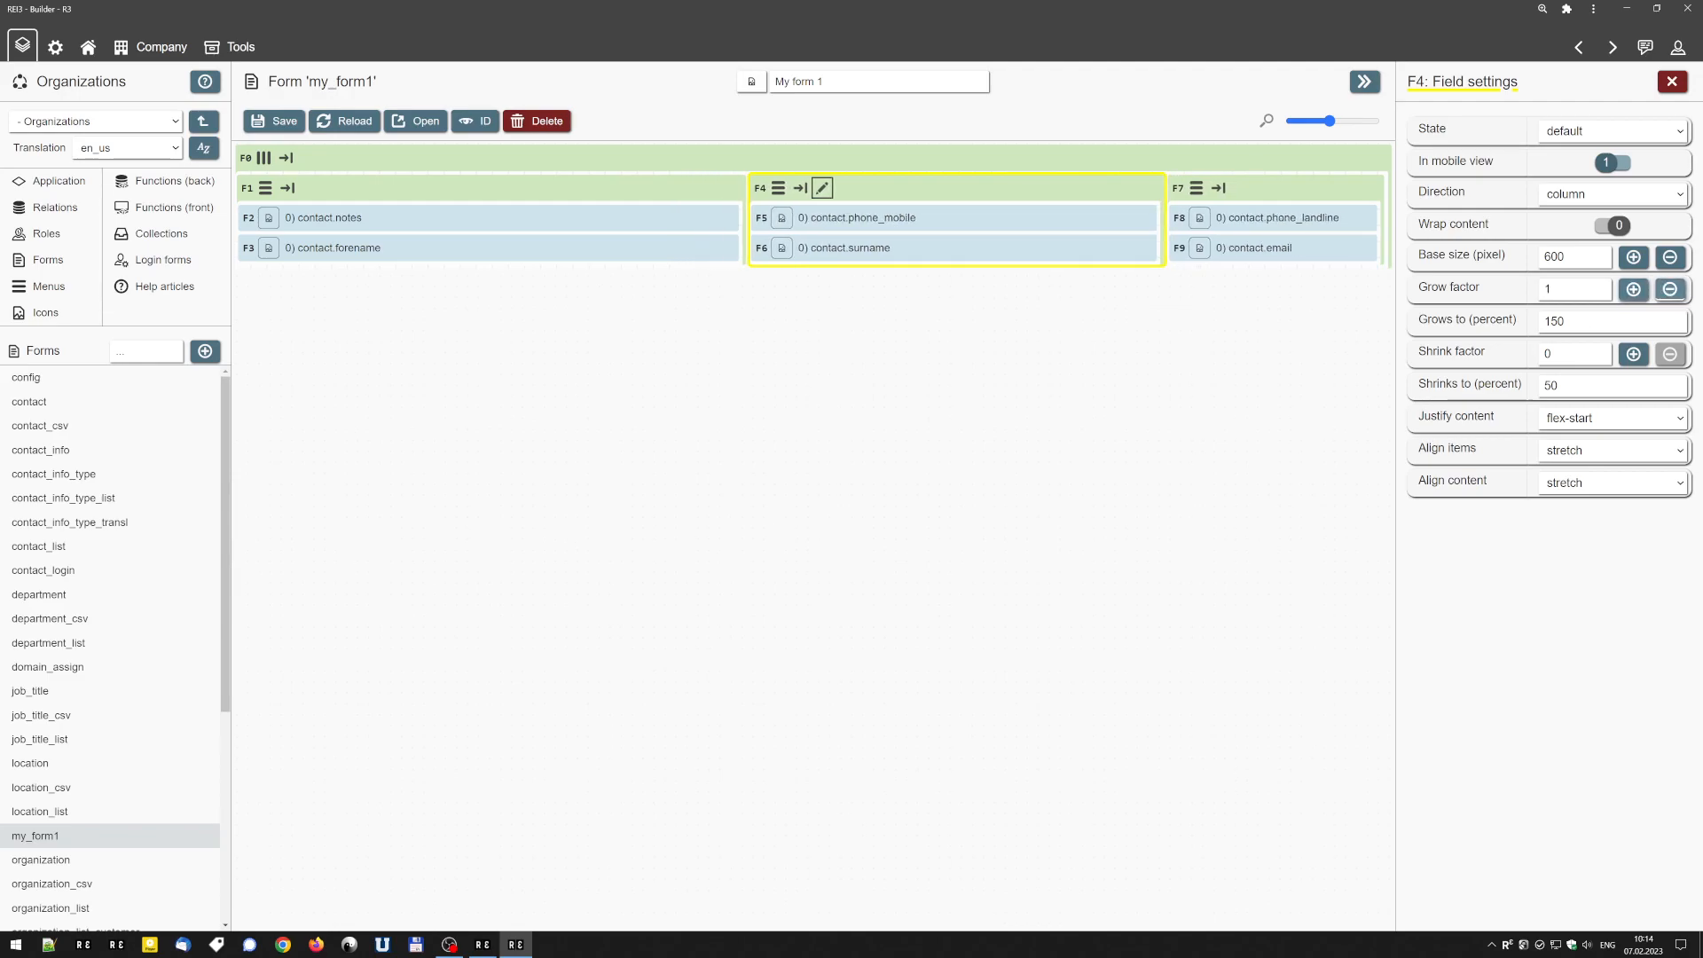
Step the grow factor of the contact.notes container back down to 1 on its header.
{"action": "mouse_move", "coordinate": [409, 194]}
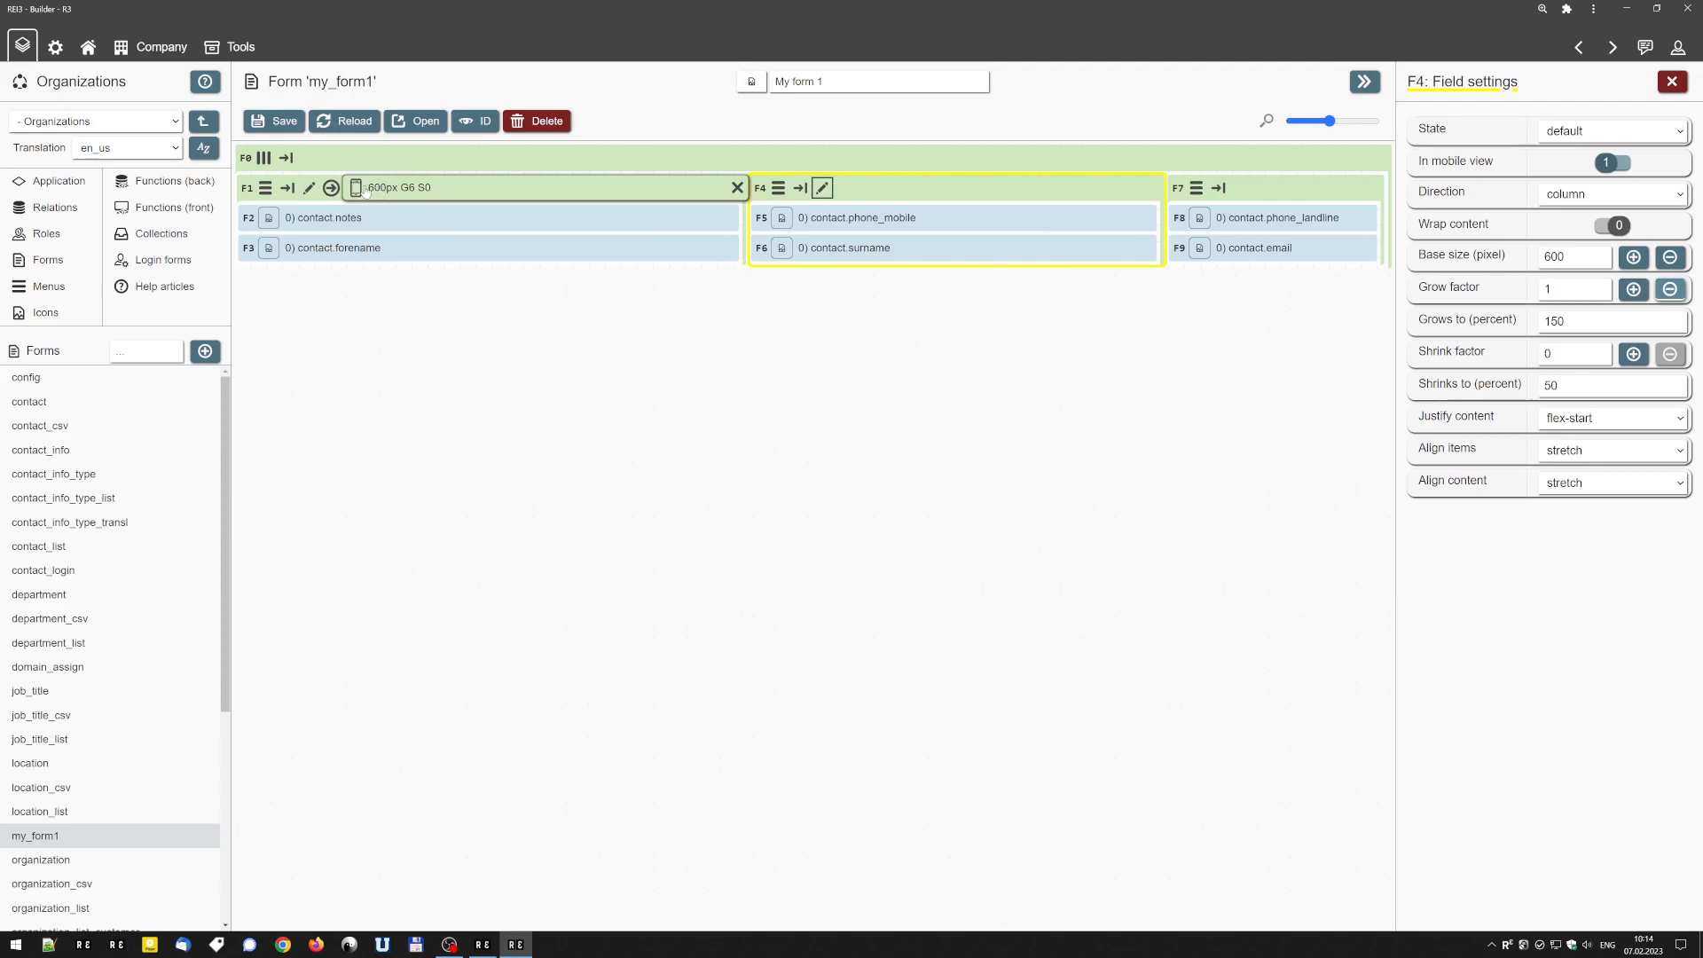
{"action": "scroll", "coordinate": [409, 195], "scroll_direction": "down", "scroll_amount": 5}
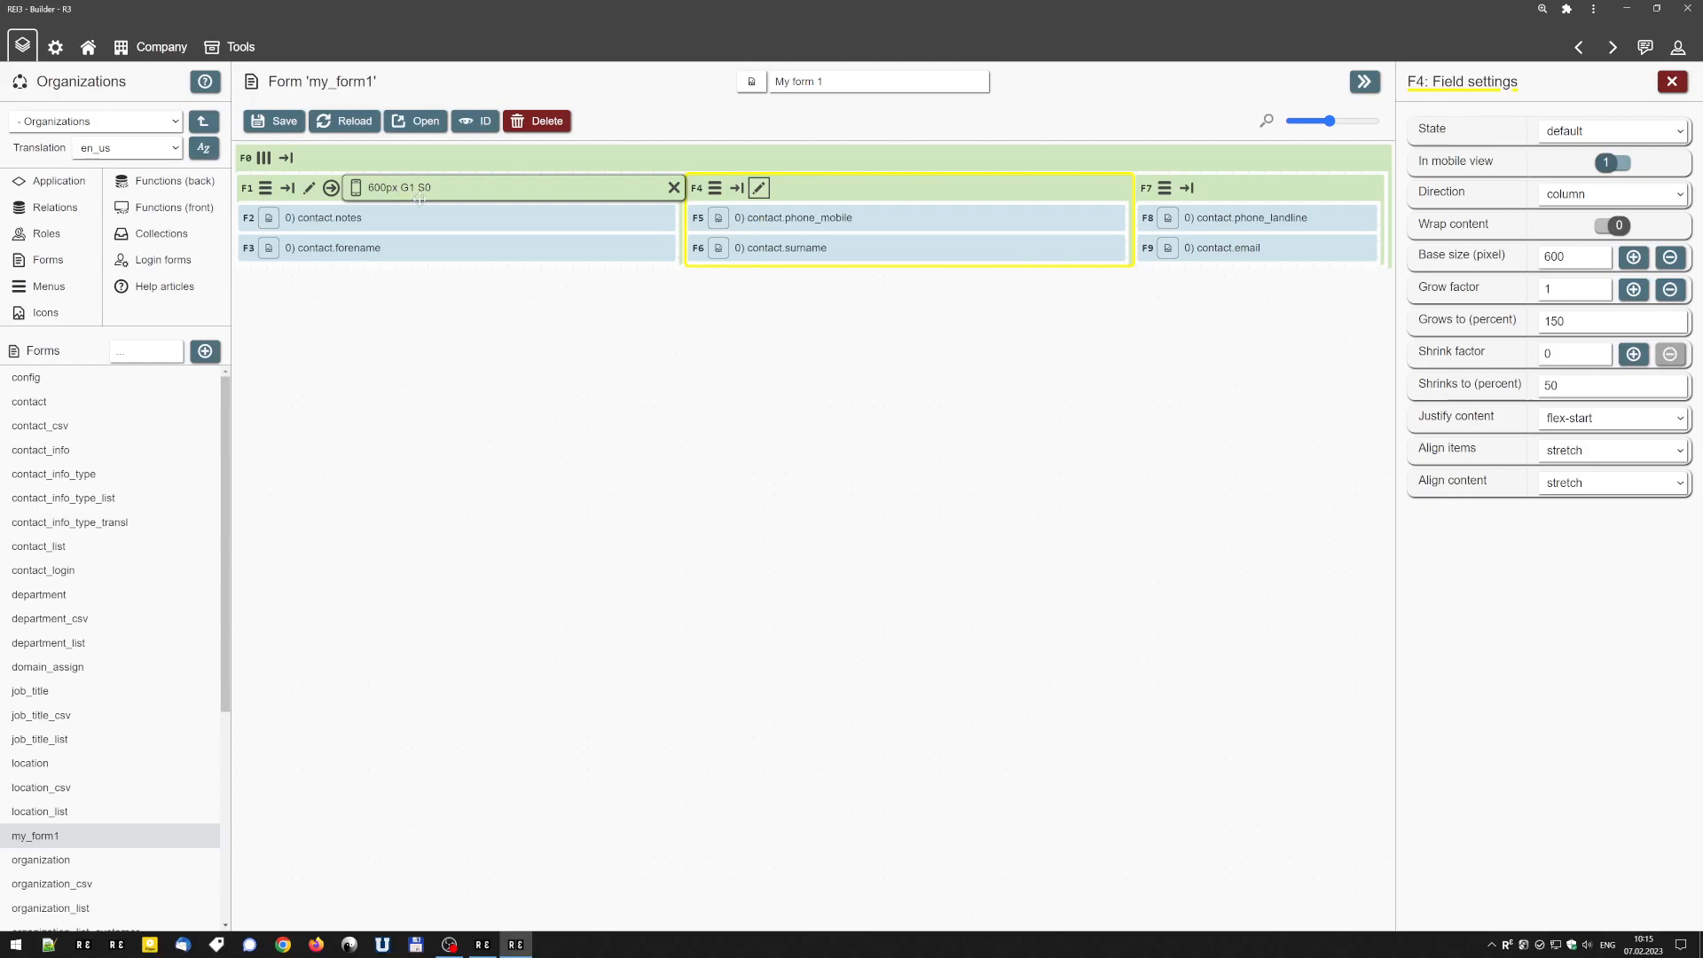
Set the shrink factor of the contact.phone_mobile container to 1 in its field settings.
{"action": "mouse_move", "coordinate": [894, 188]}
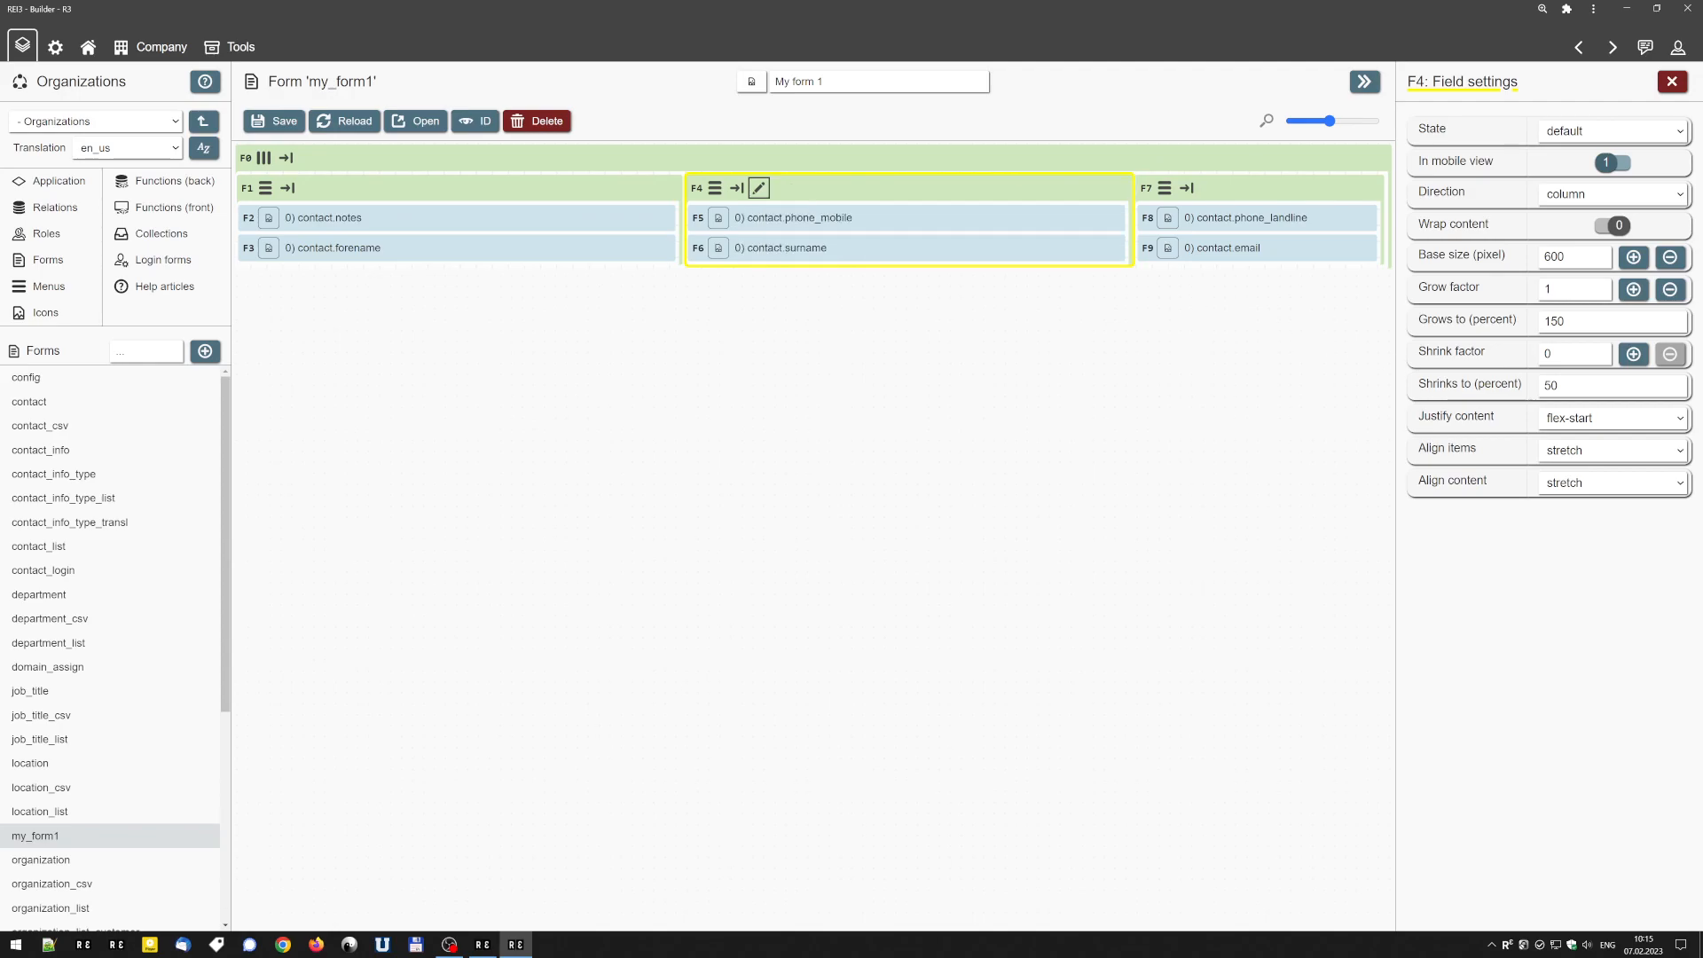
{"action": "left_click", "coordinate": [1573, 354]}
{"action": "left_click", "coordinate": [1632, 354]}
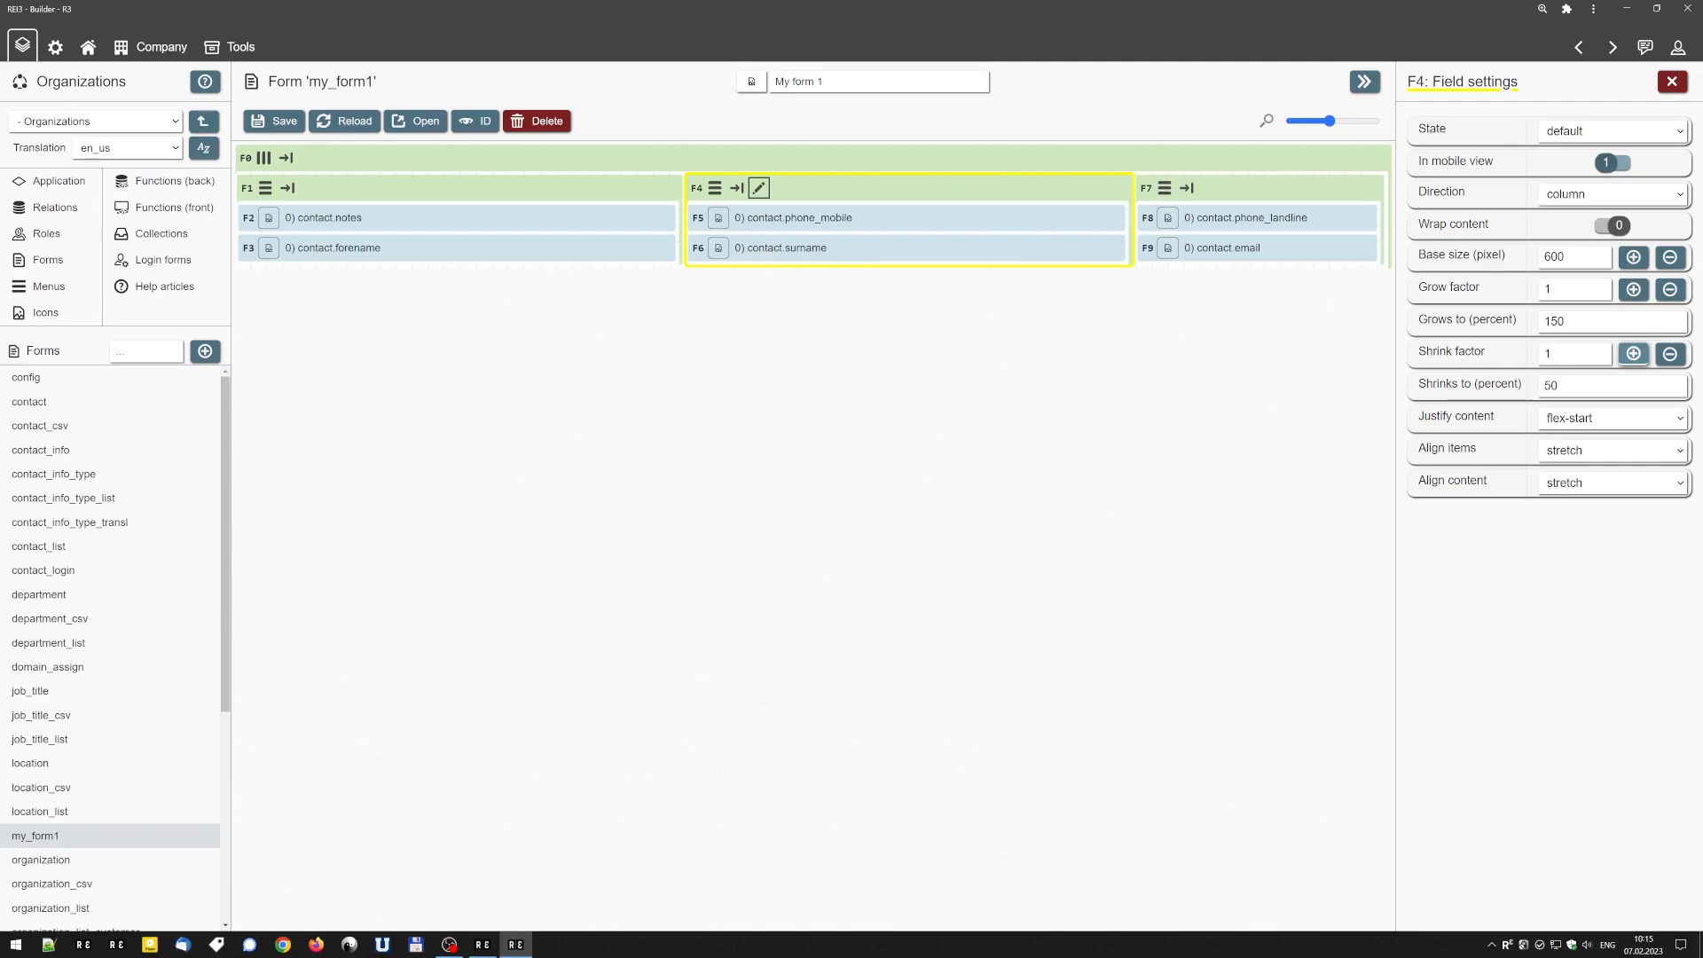
{"action": "left_click_drag", "start_coordinate": [1570, 354], "coordinate": [1523, 353]}
{"action": "type", "text": "1"}
{"action": "double_click", "coordinate": [1557, 257]}
{"action": "left_click_drag", "start_coordinate": [1575, 354], "coordinate": [1537, 359]}
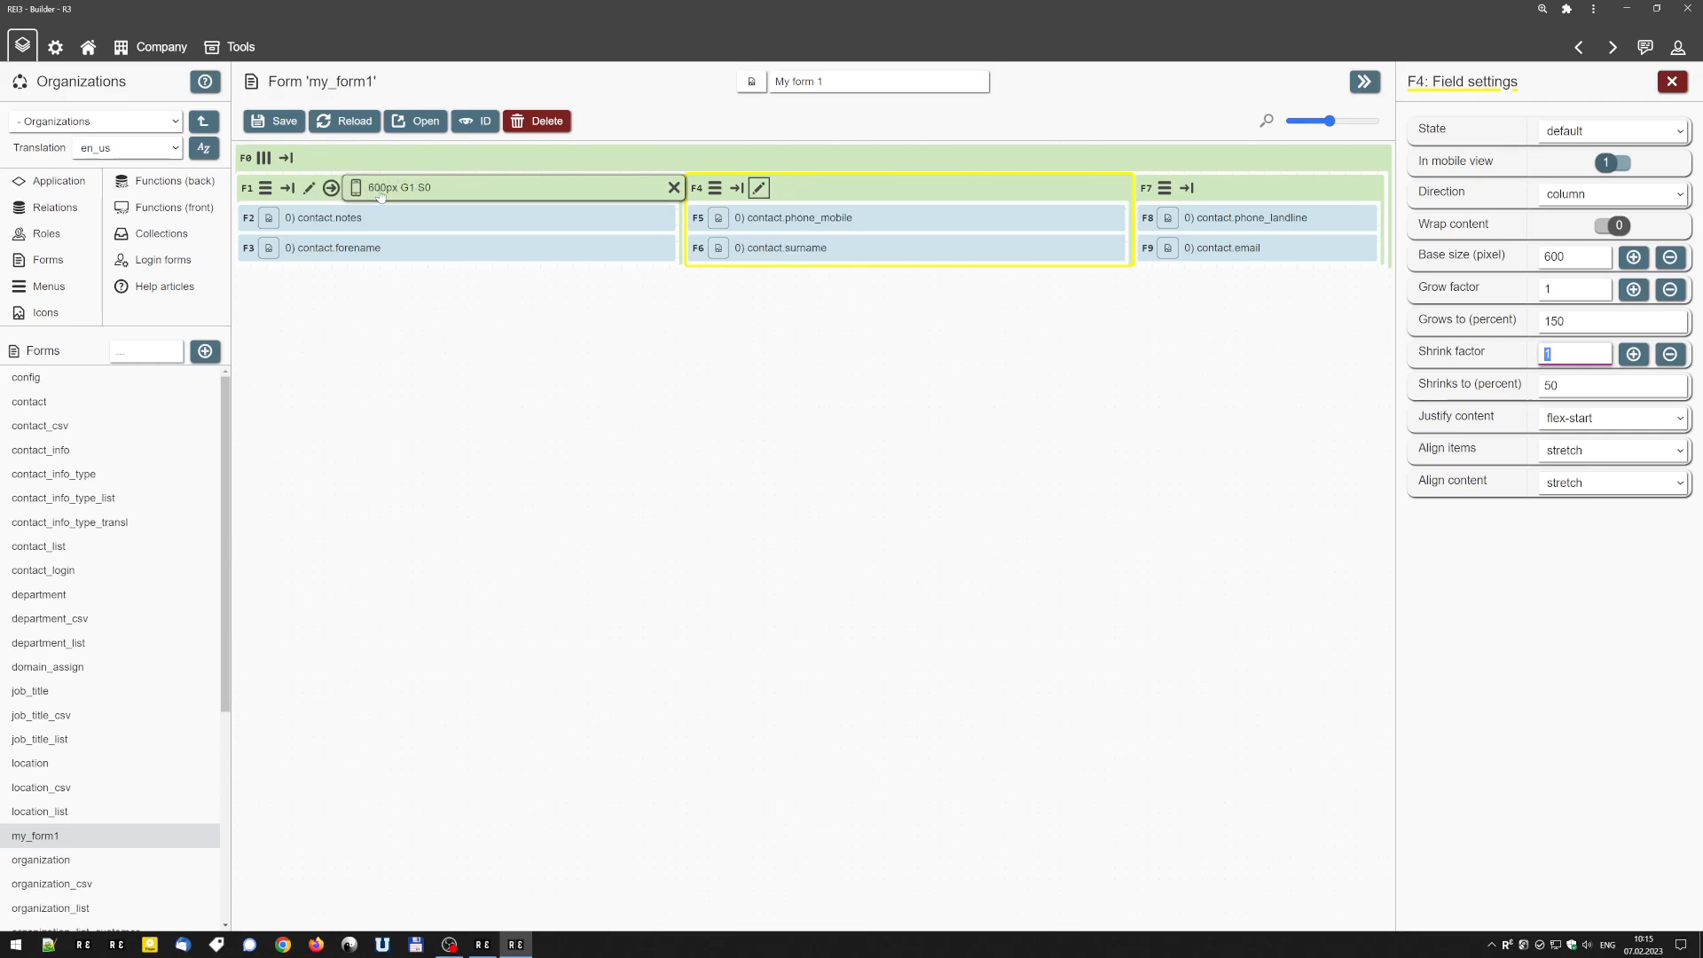
Increase the base size of the contact.notes container to 900 px on its header.
{"action": "scroll", "coordinate": [381, 194], "scroll_direction": "up", "scroll_amount": 3}
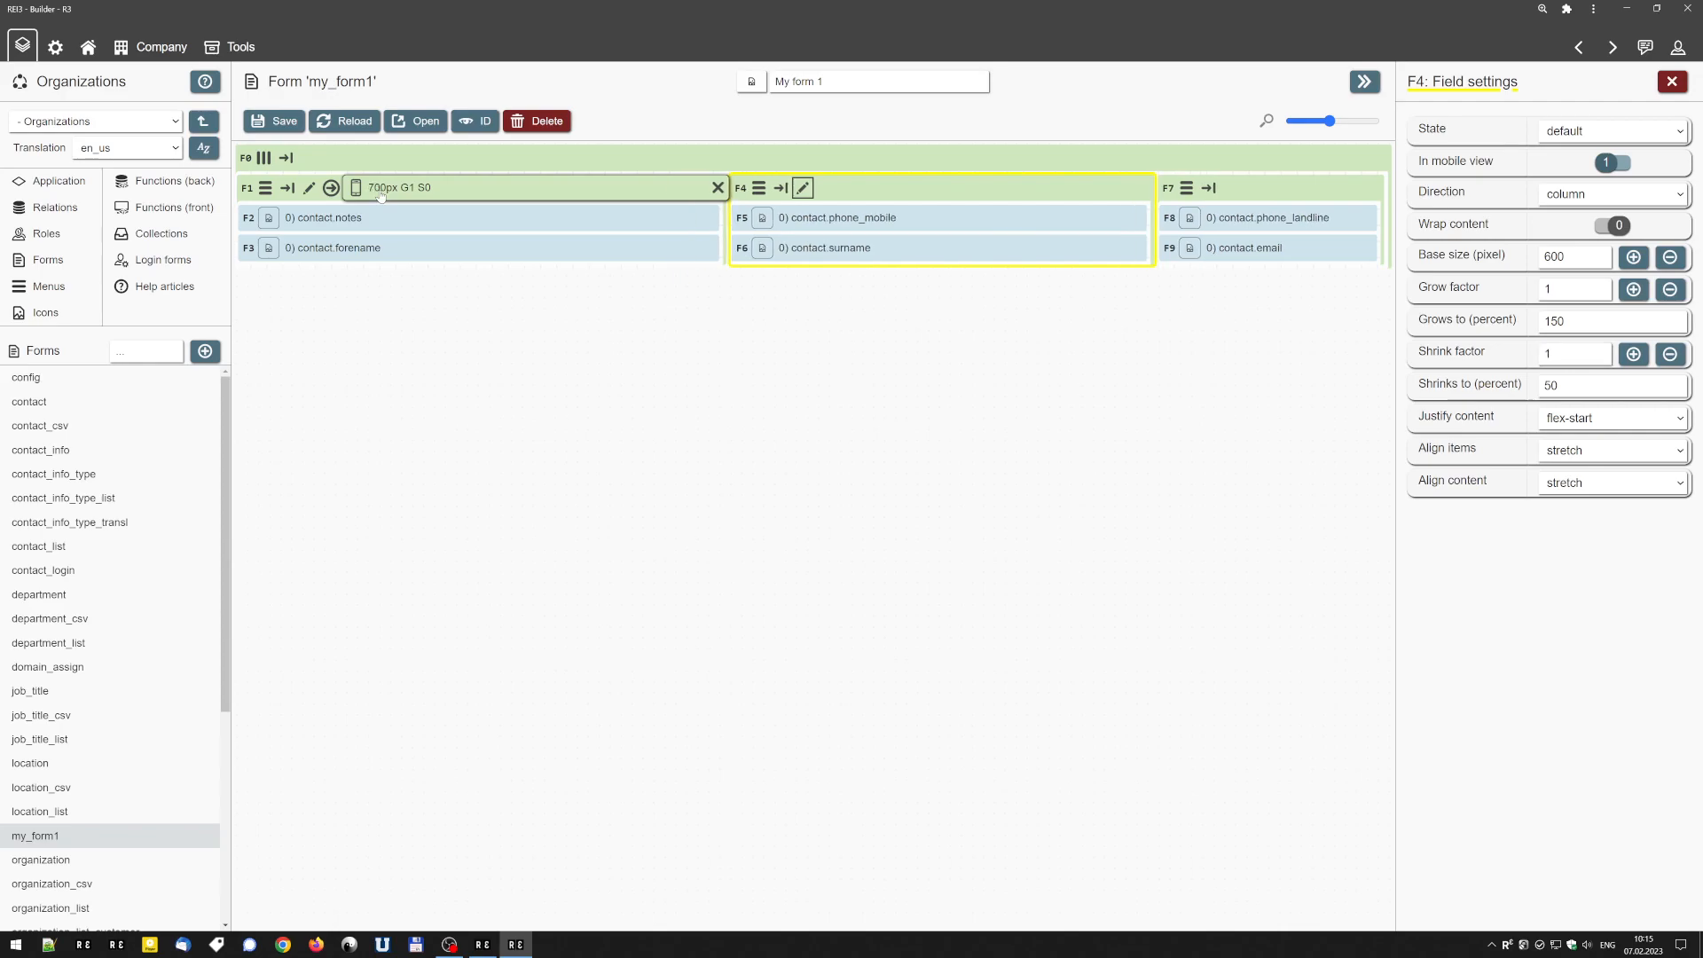
{"action": "scroll", "coordinate": [382, 193], "scroll_direction": "up", "scroll_amount": 4}
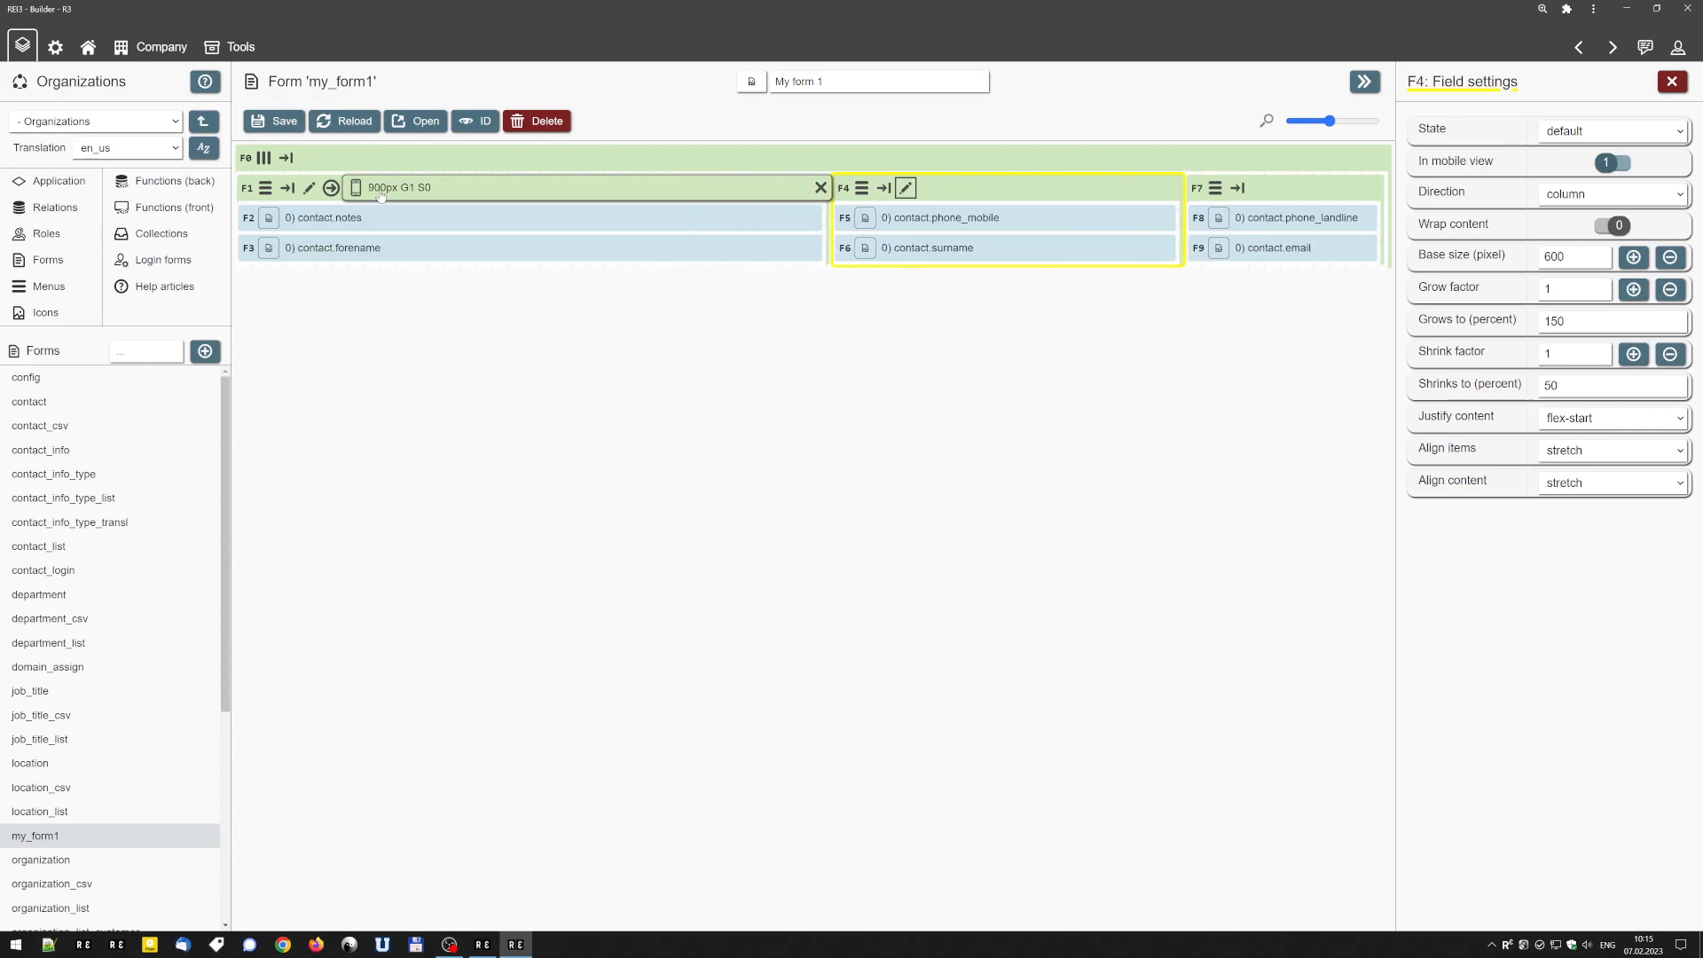
Enlarge the base size of the contact.notes container beyond 900 px and set the shrink factor of the contact.phone_mobile container to 0.
{"action": "scroll", "coordinate": [381, 193], "scroll_direction": "up", "scroll_amount": 1}
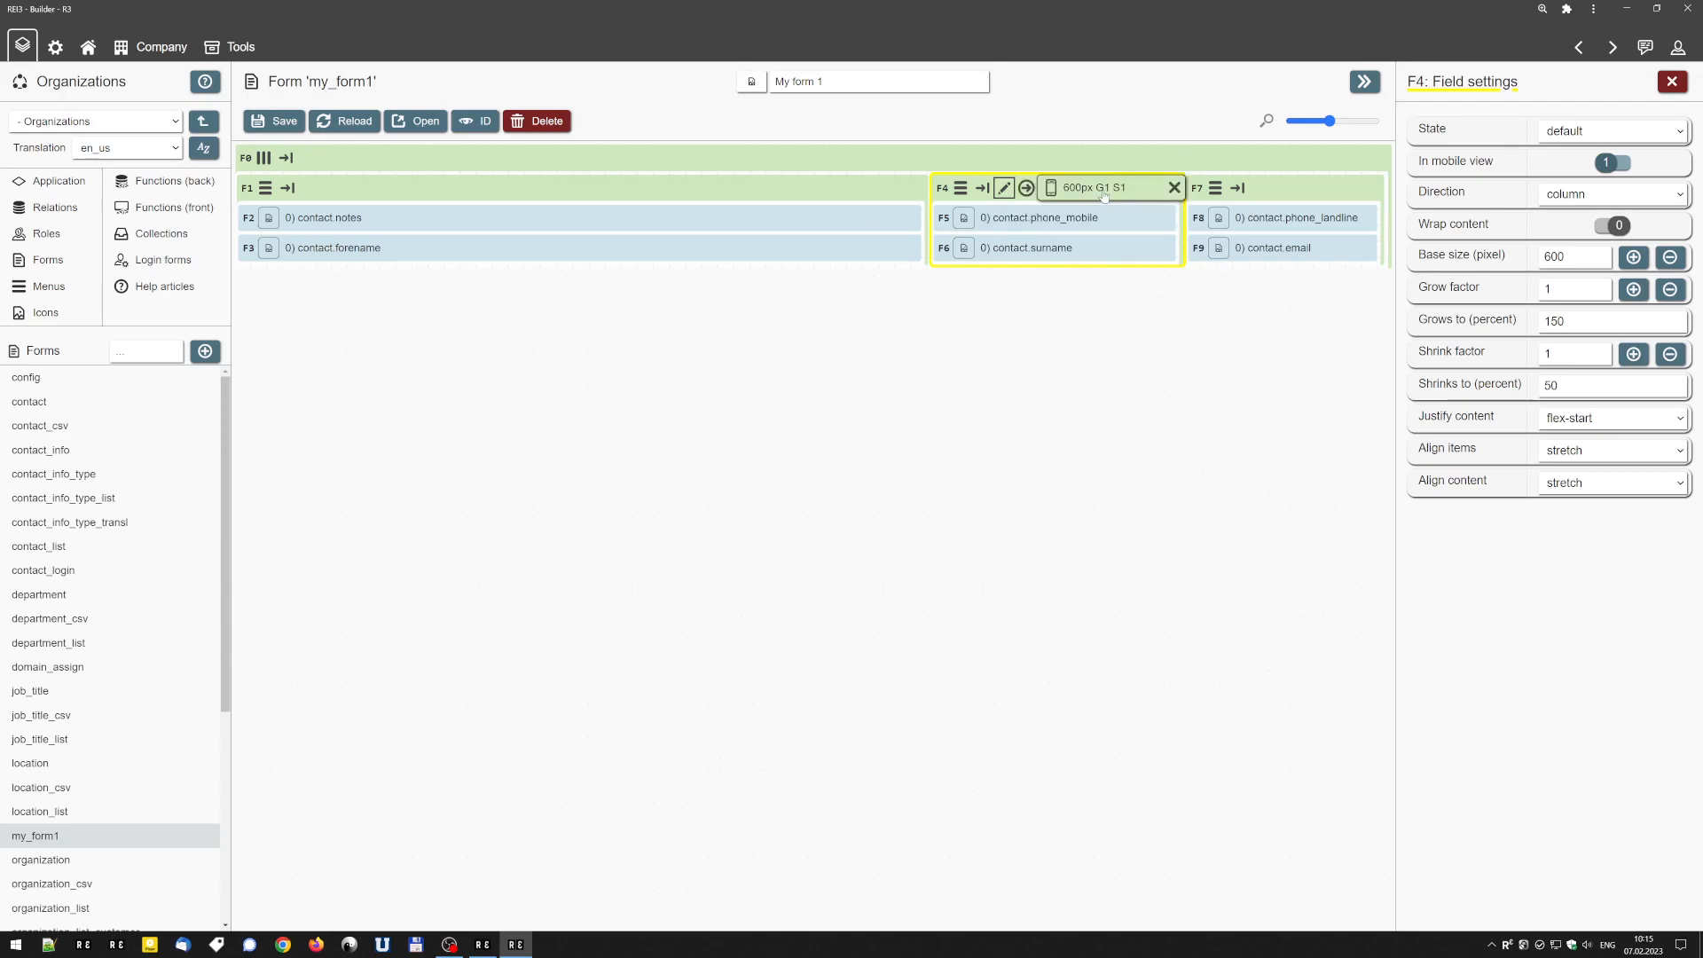
{"action": "double_click", "coordinate": [1555, 257]}
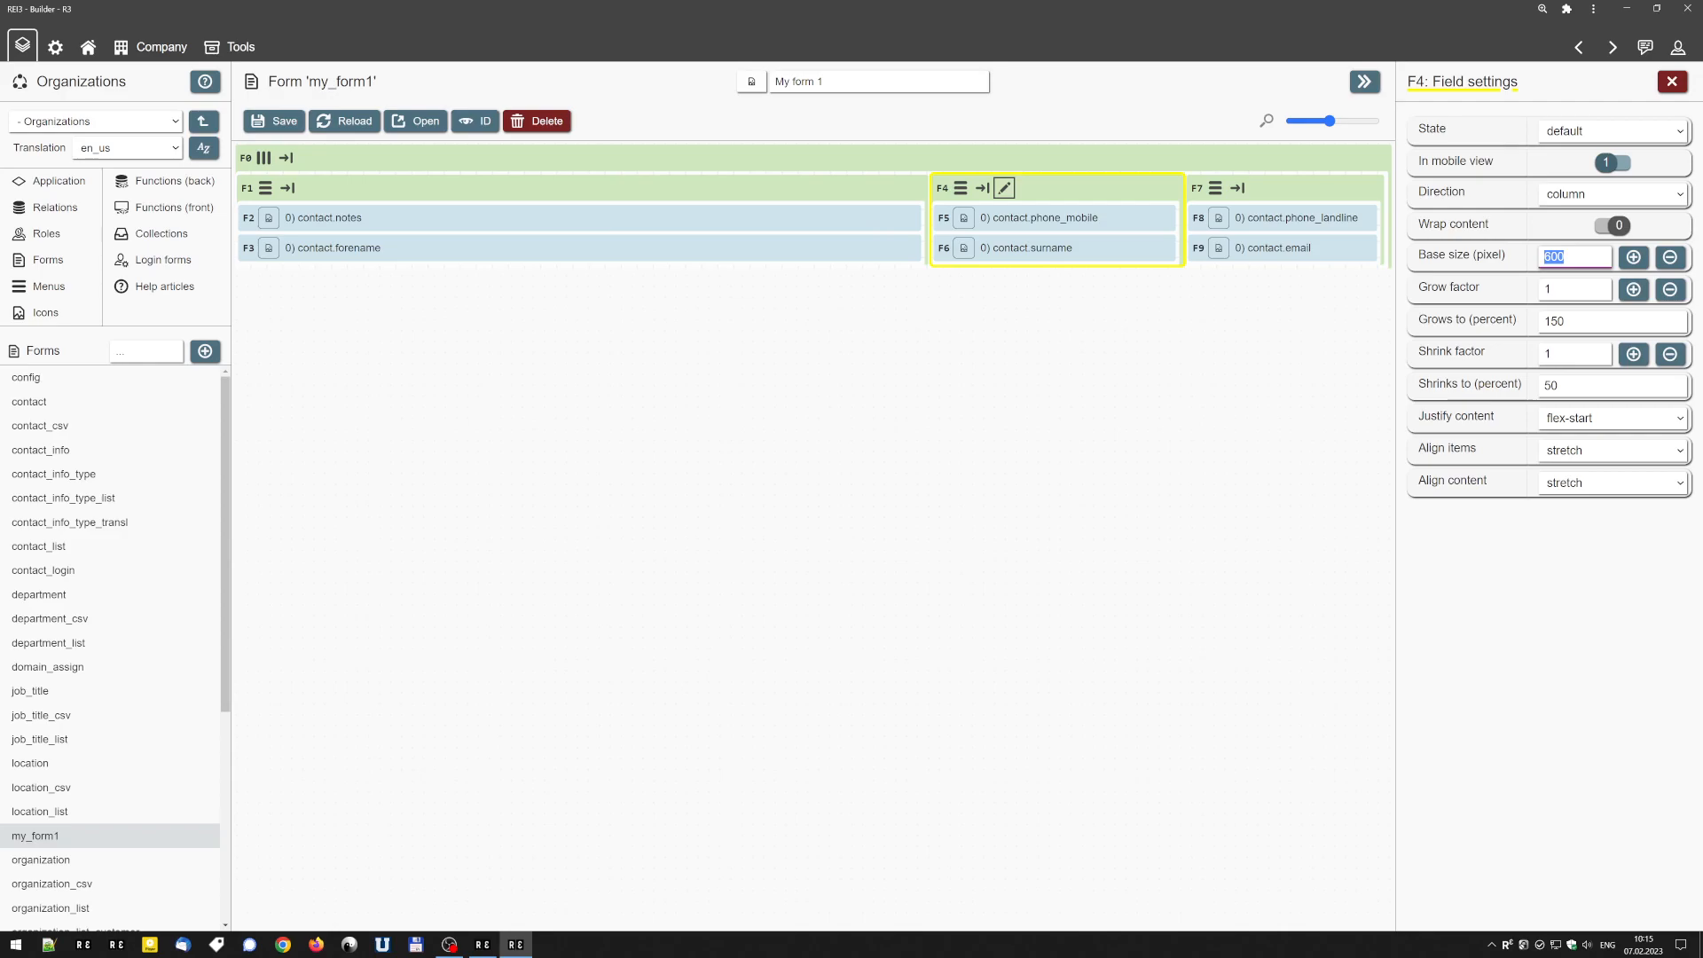
{"action": "left_click", "coordinate": [1565, 258]}
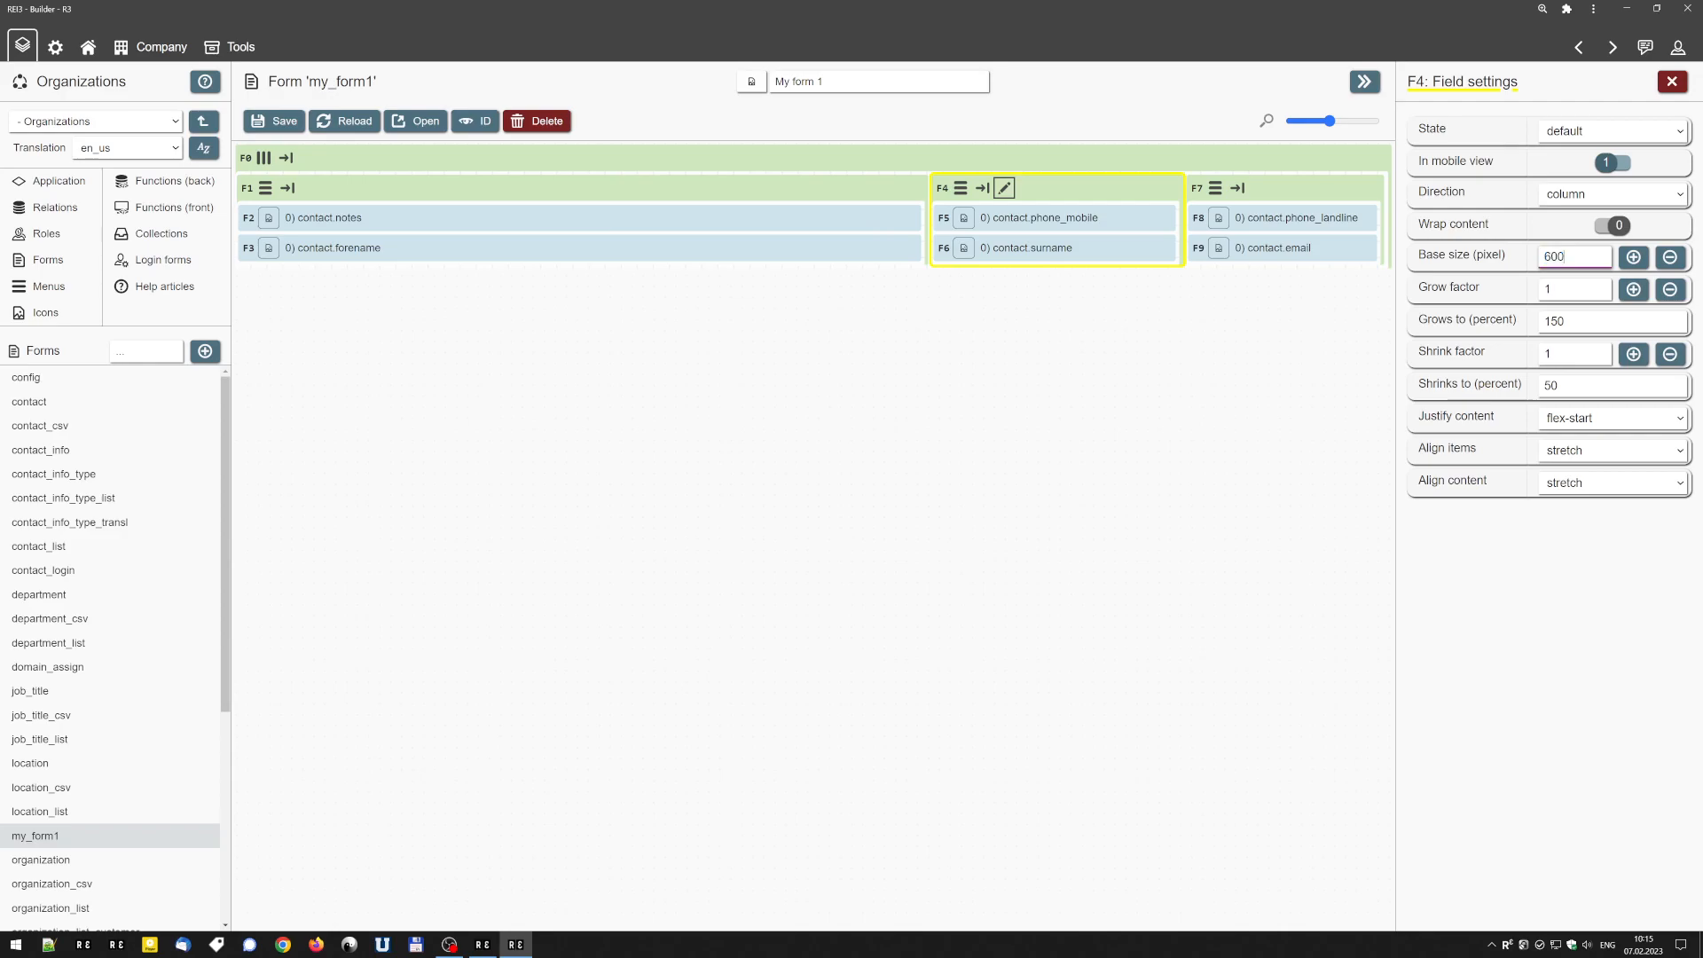
{"action": "left_click", "coordinate": [1669, 354]}
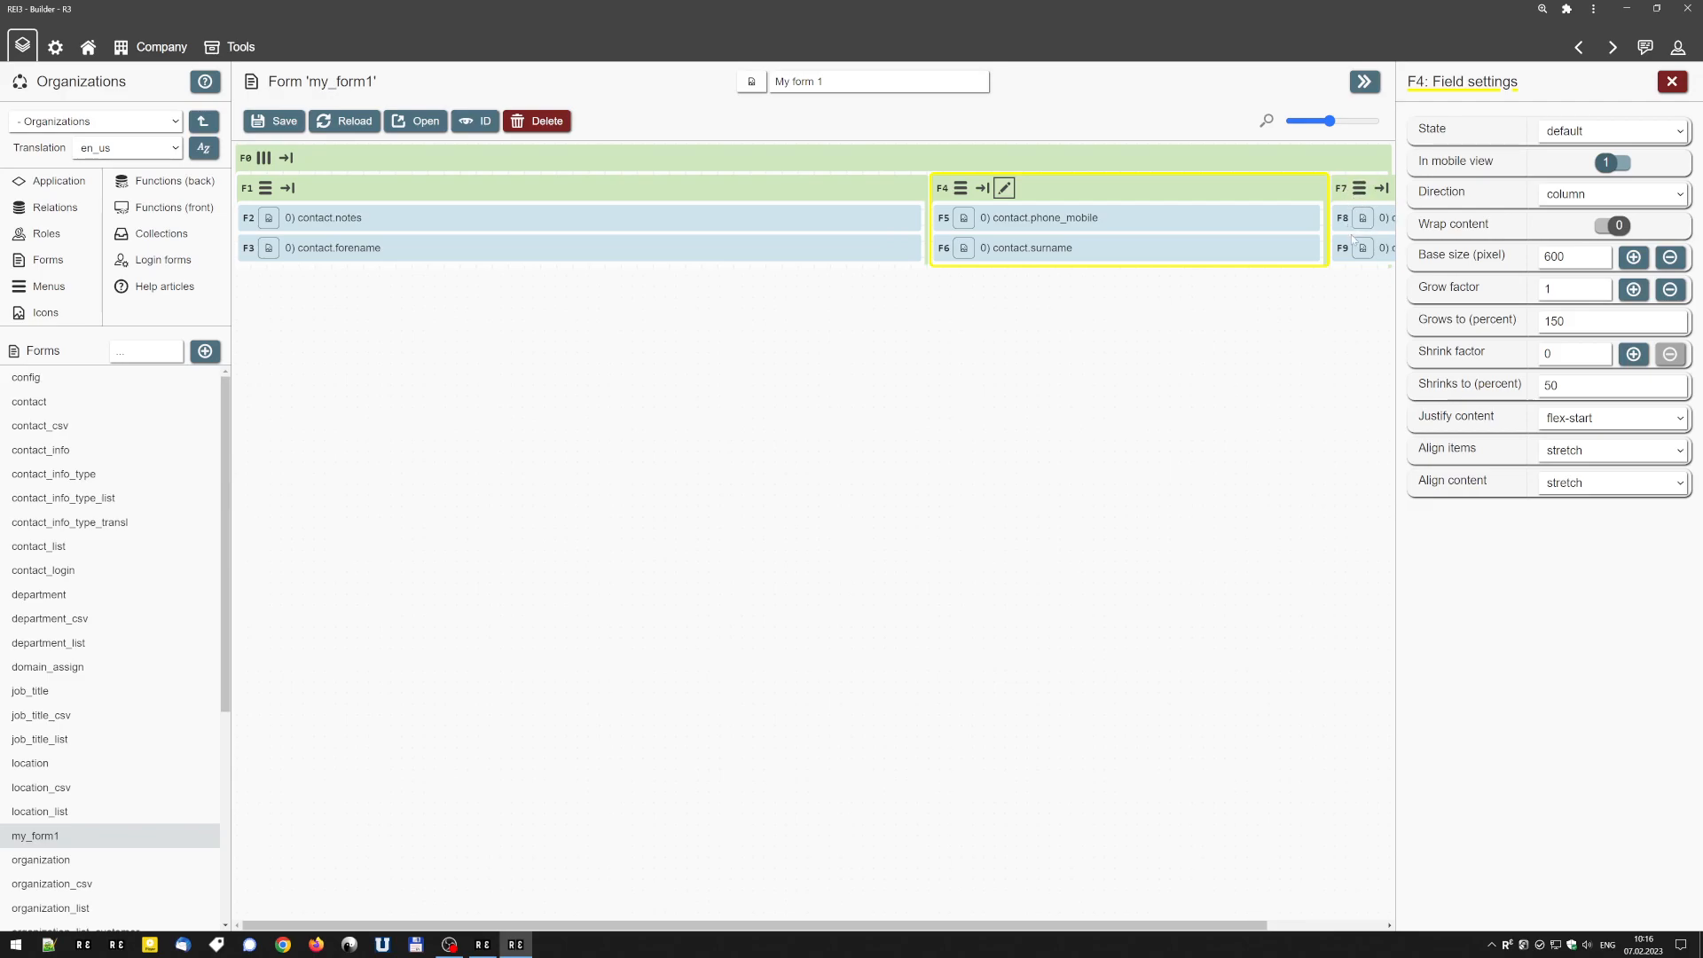
{"action": "mouse_move", "coordinate": [1348, 230]}
{"action": "left_click_drag", "start_coordinate": [1347, 216], "coordinate": [1252, 229]}
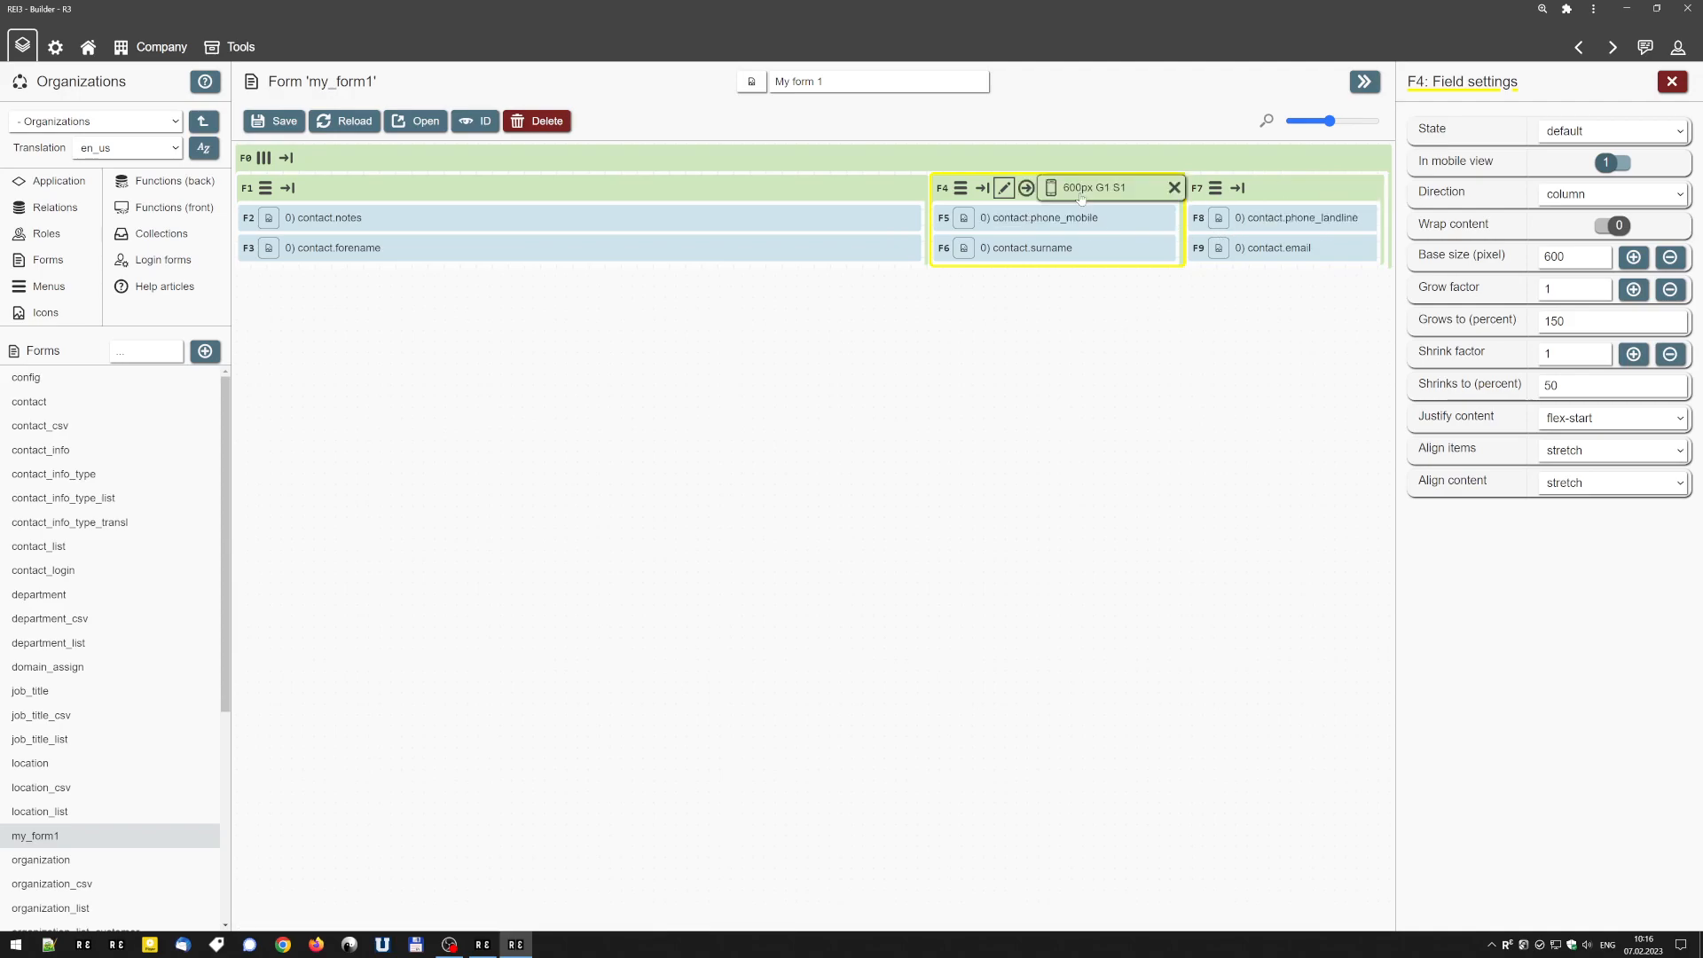
{"action": "left_click", "coordinate": [1120, 191]}
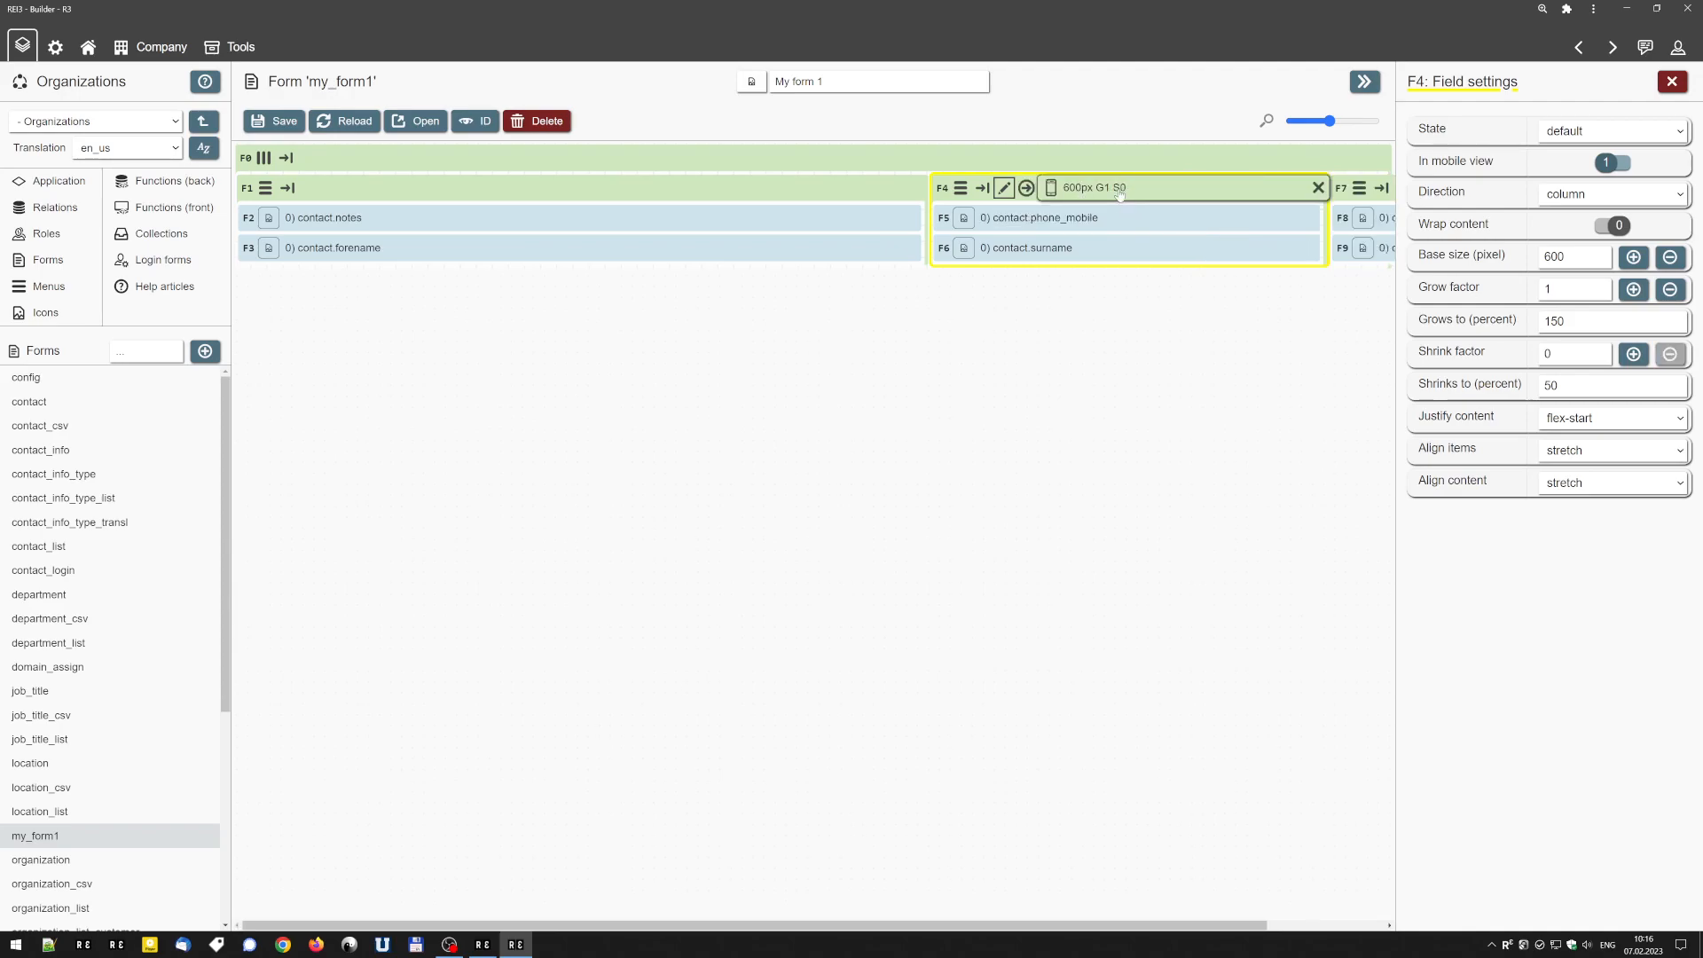
Reduce the base size of the contact.notes container until all three containers fit the row, and enlarge it again until they overflow.
{"action": "scroll", "coordinate": [384, 190], "scroll_direction": "down", "scroll_amount": 7}
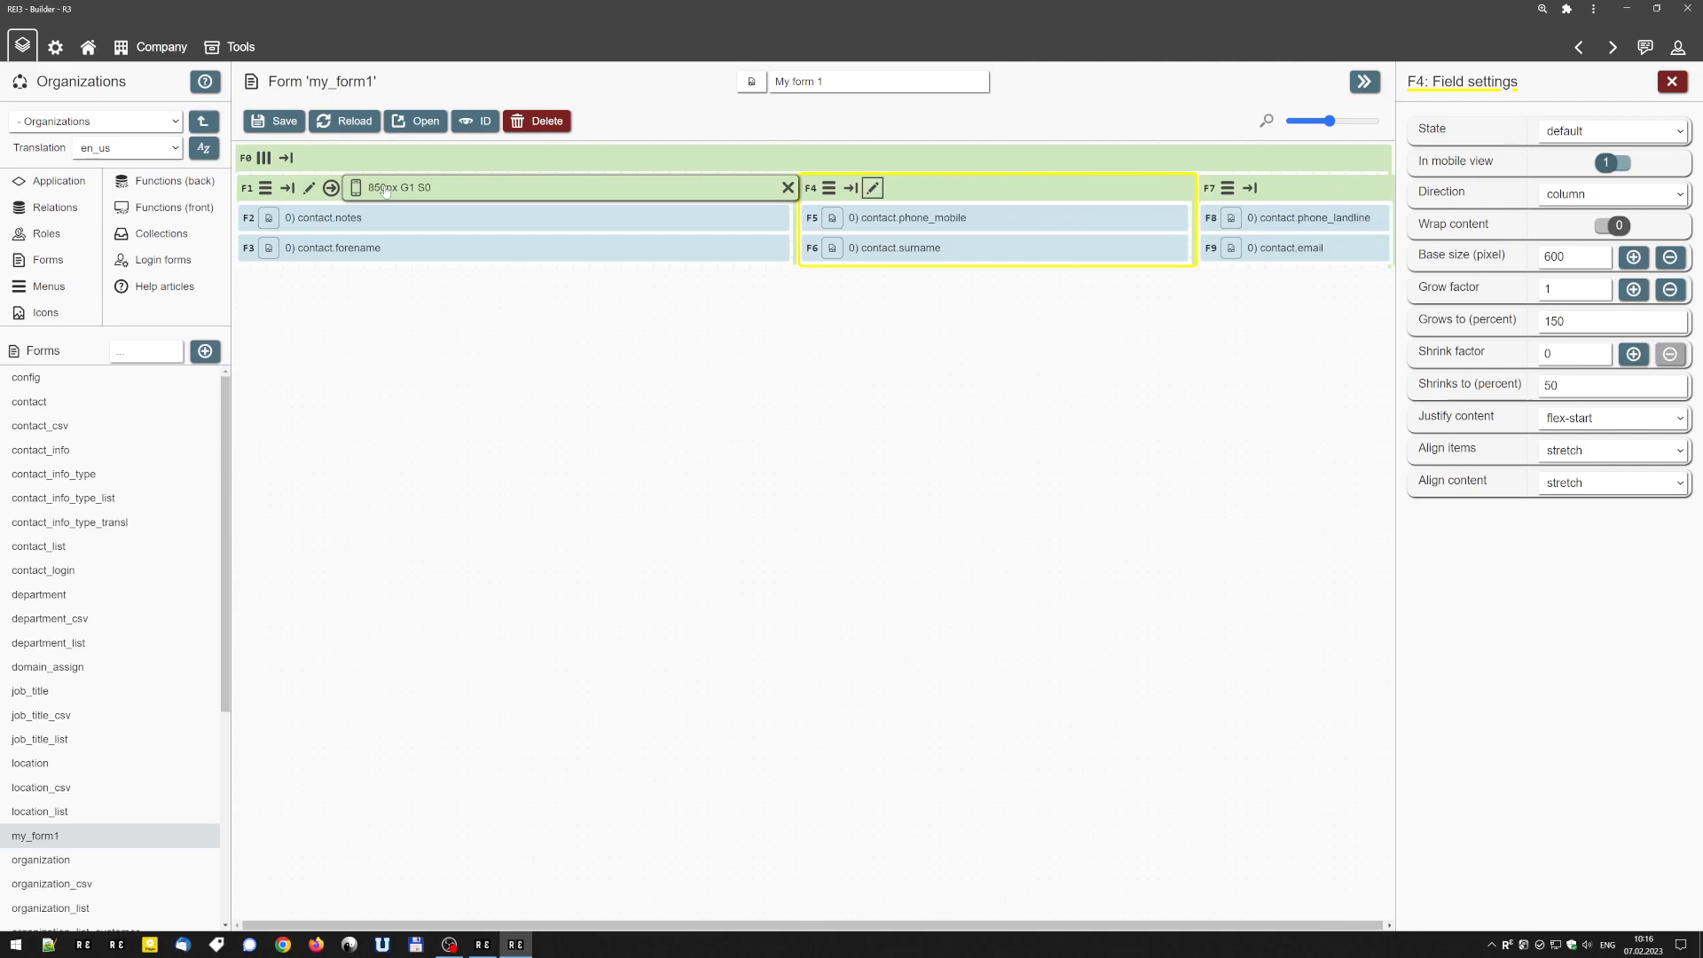
{"action": "scroll", "coordinate": [384, 191], "scroll_direction": "down", "scroll_amount": 1}
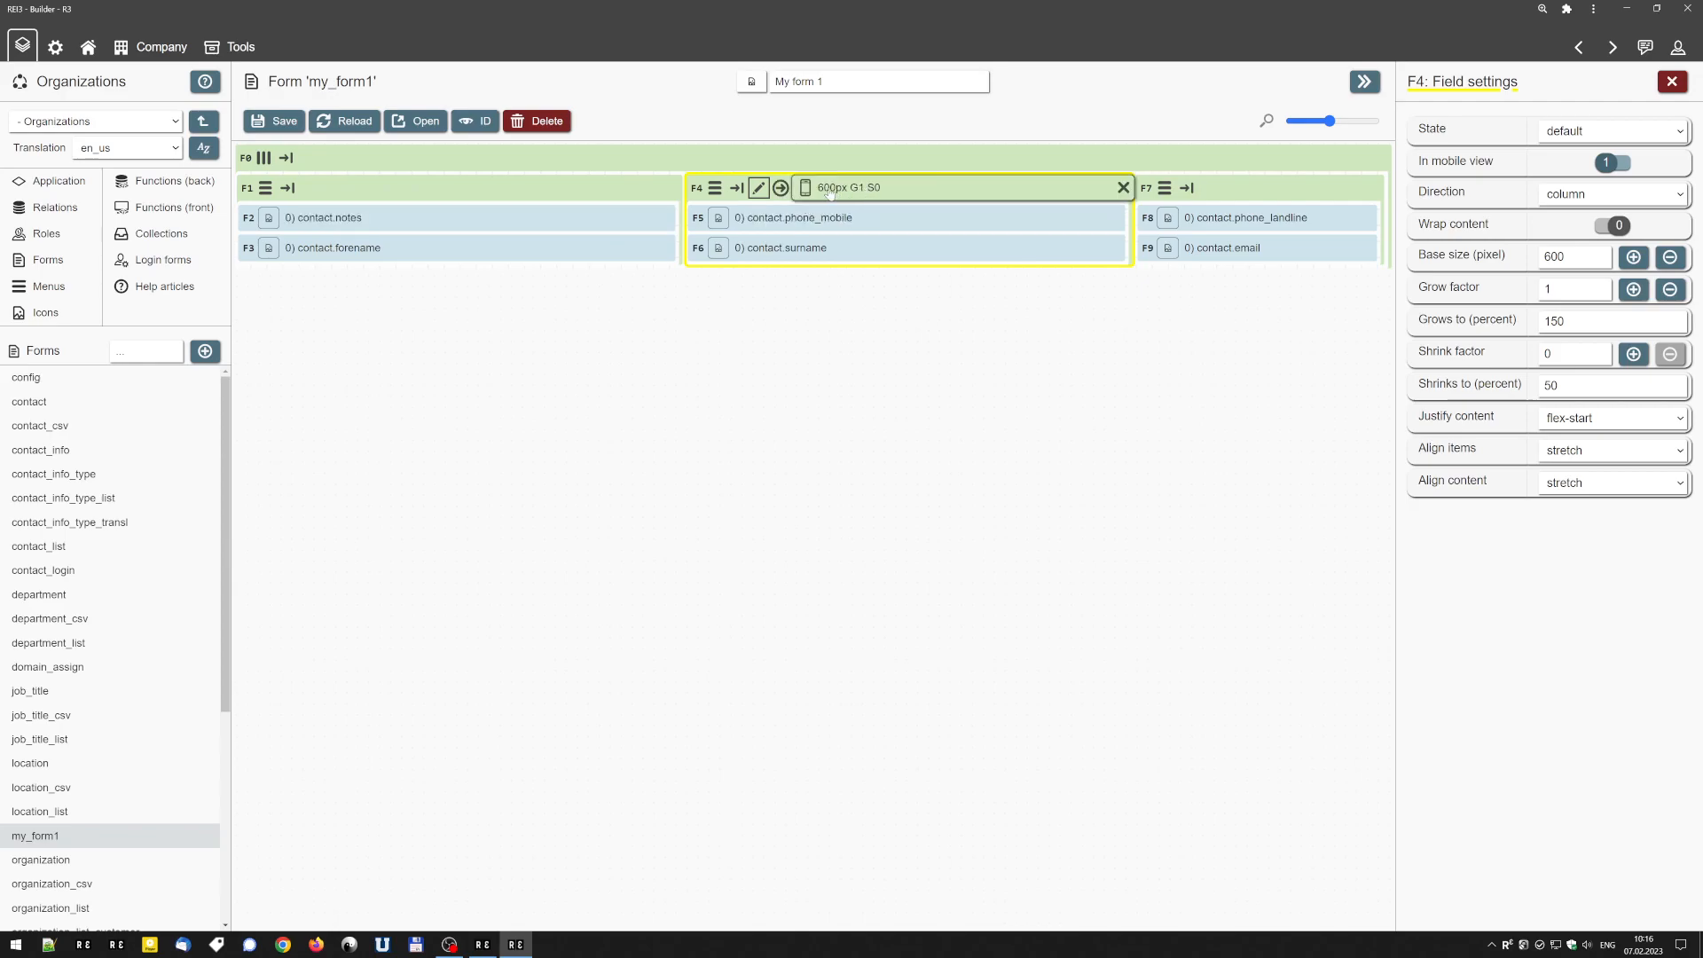
{"action": "left_click", "coordinate": [392, 191]}
{"action": "left_click", "coordinate": [392, 191]}
{"action": "left_click", "coordinate": [392, 192]}
{"action": "left_click", "coordinate": [392, 192]}
{"action": "left_click", "coordinate": [392, 191]}
{"action": "left_click", "coordinate": [391, 190]}
{"action": "left_click", "coordinate": [387, 191]}
{"action": "left_click", "coordinate": [385, 190]}
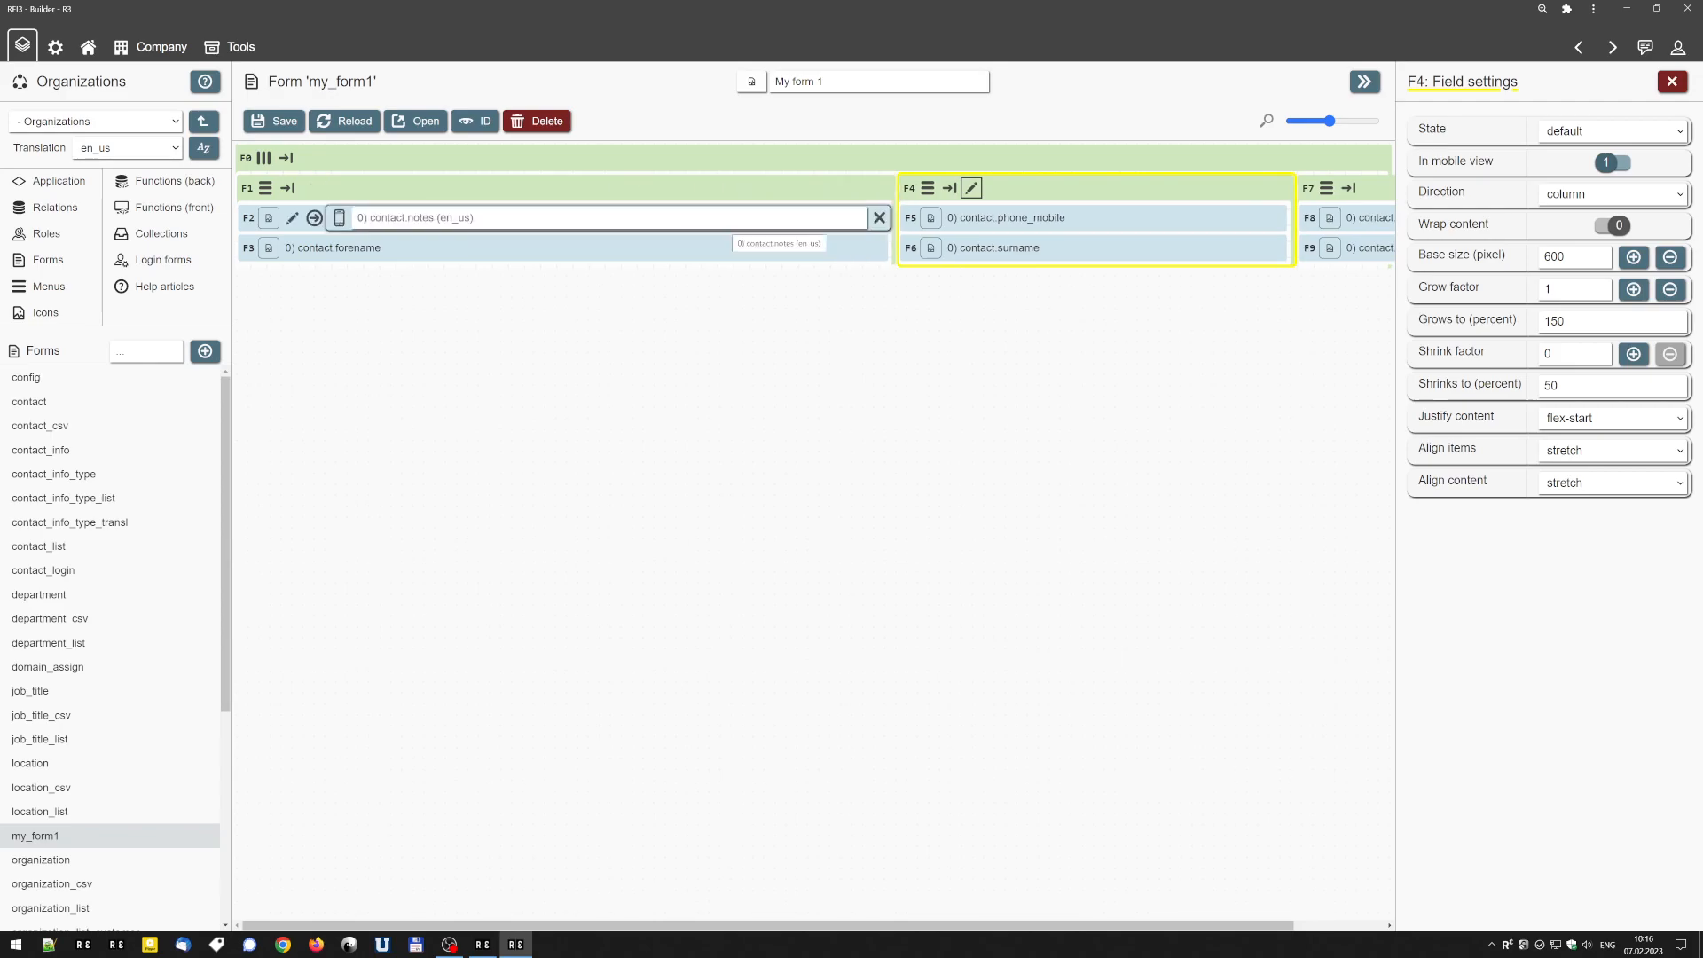
Turn on content wrapping for the parent container F0, switching it off once to compare the two layouts.
{"action": "left_click", "coordinate": [285, 159]}
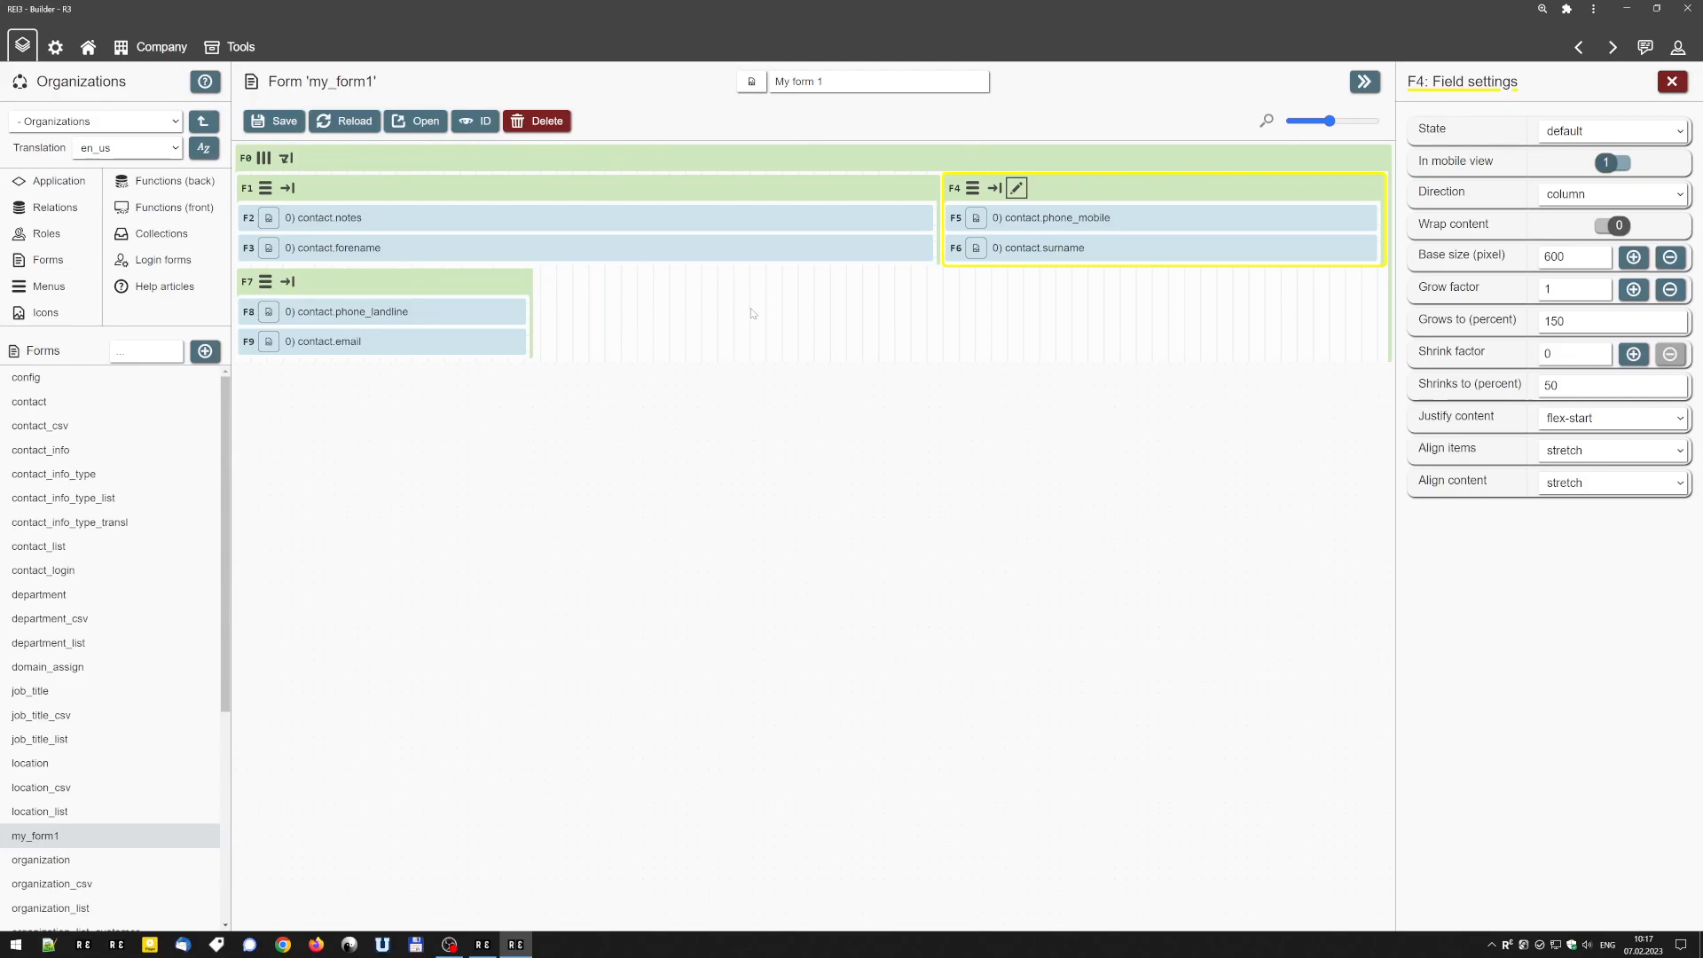
{"action": "left_click_drag", "start_coordinate": [265, 281], "coordinate": [284, 169]}
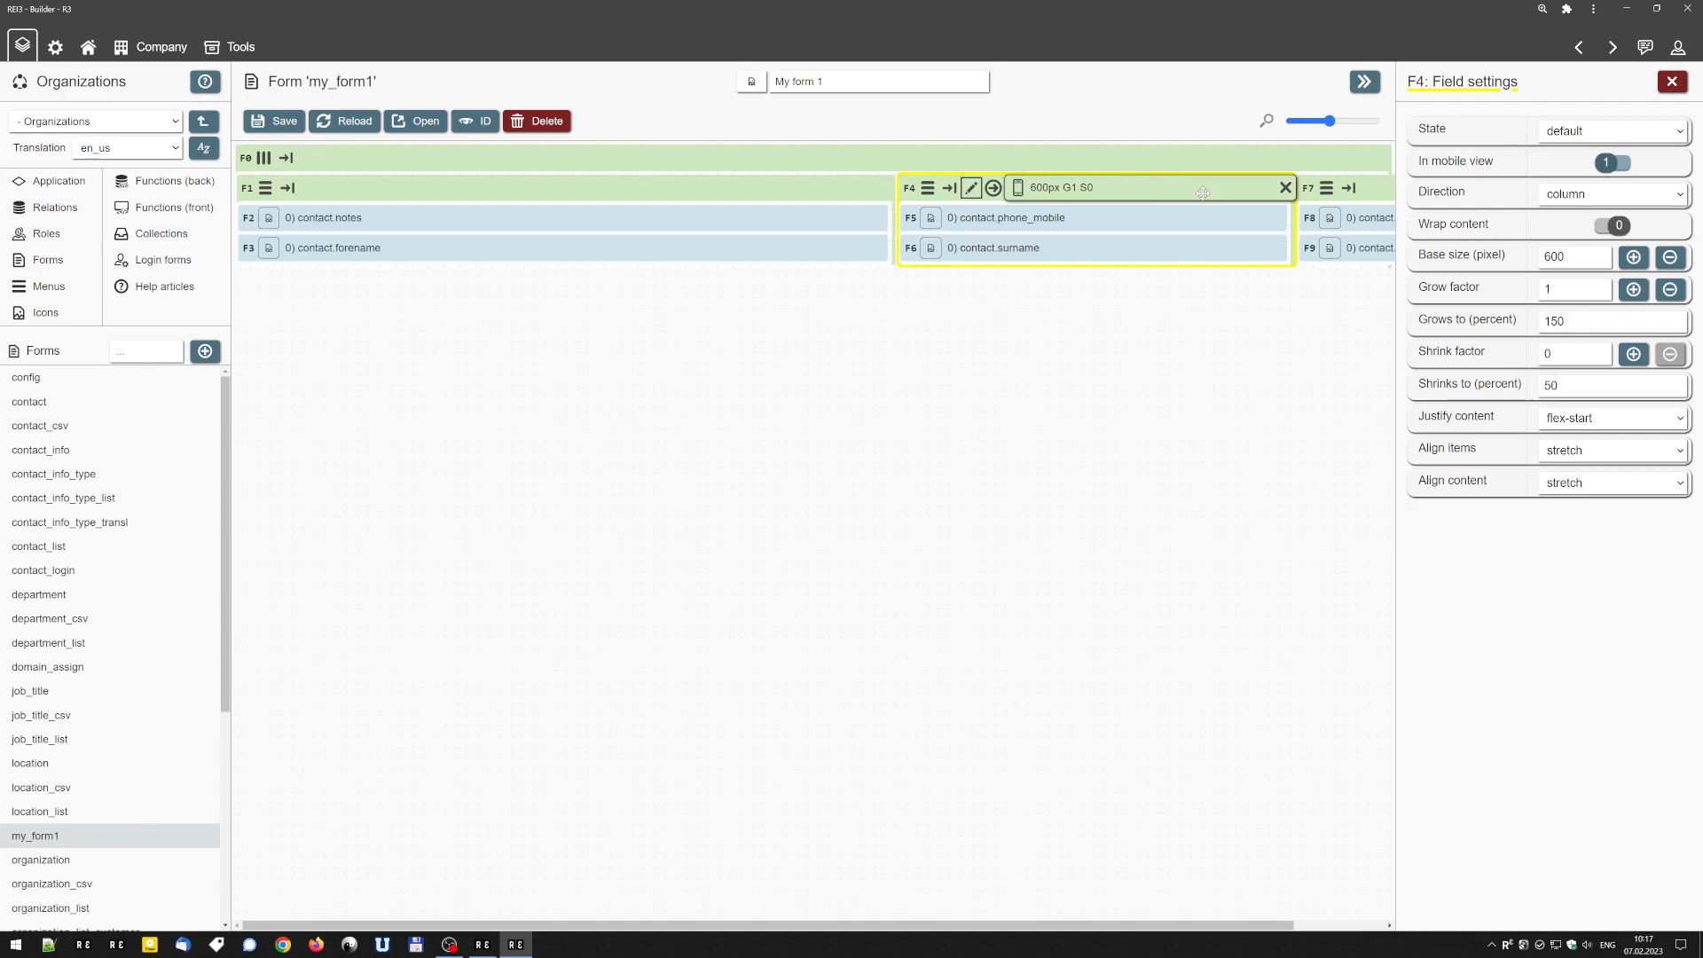
{"action": "left_click", "coordinate": [289, 159]}
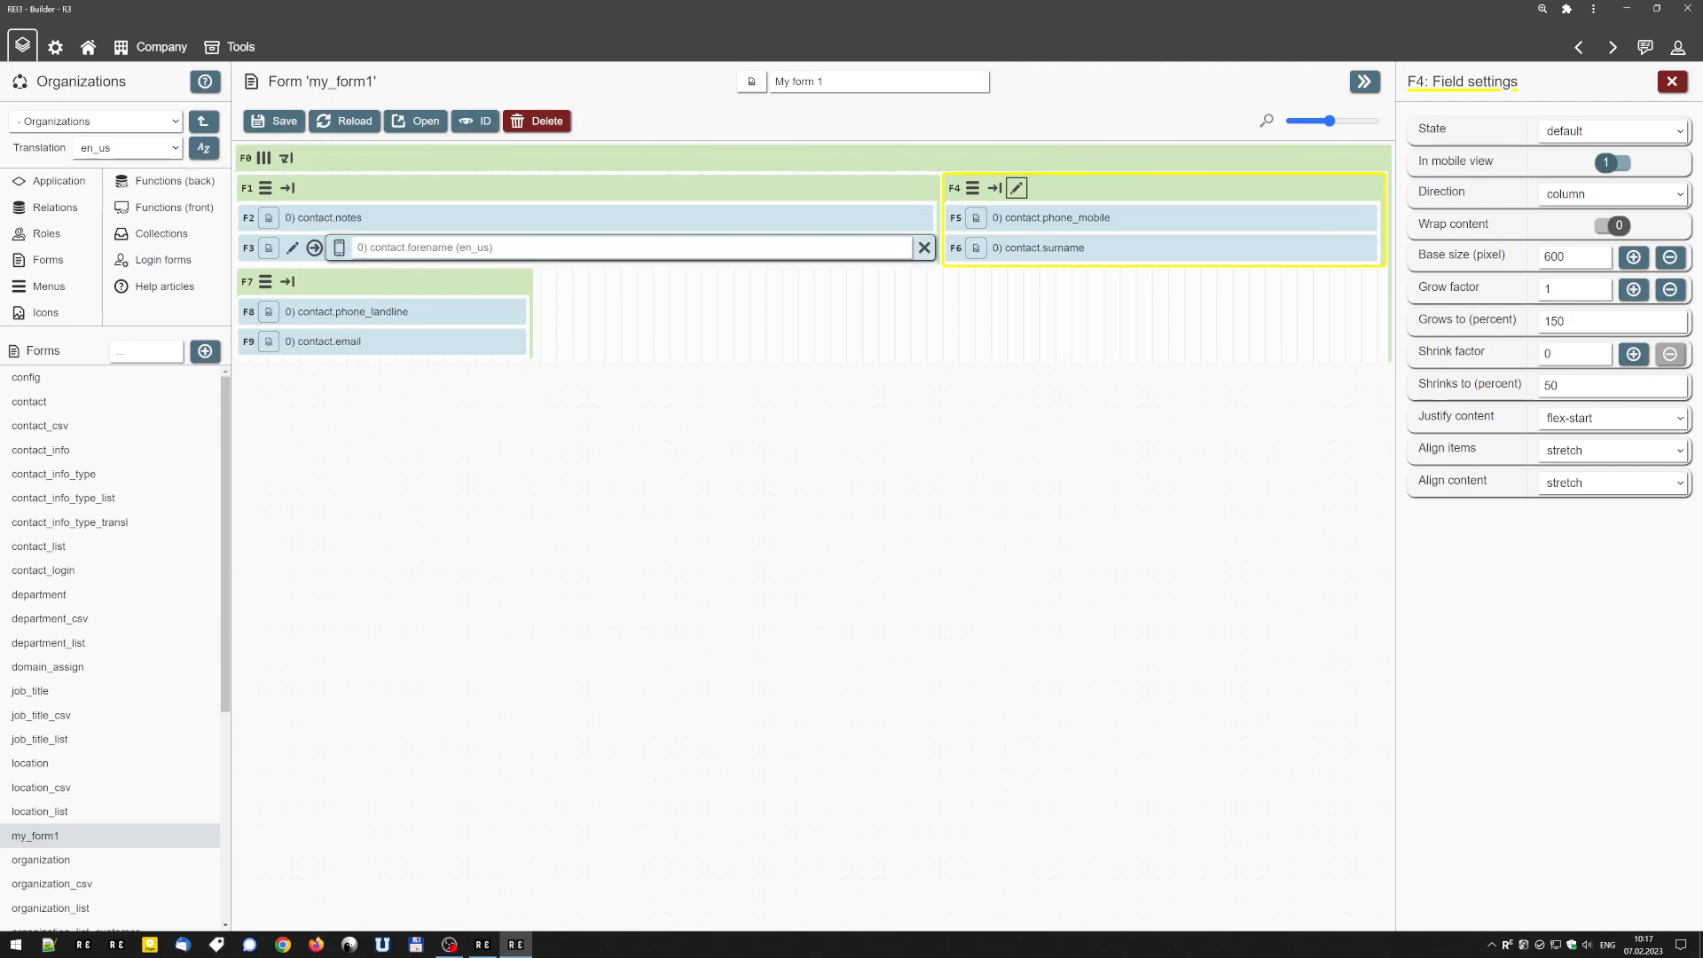
Reduce the base size of the contact.notes container on its header to match the 300 px contact.phone_landline container.
{"action": "right_click", "coordinate": [383, 180]}
{"action": "right_click", "coordinate": [379, 189]}
{"action": "right_click", "coordinate": [380, 189]}
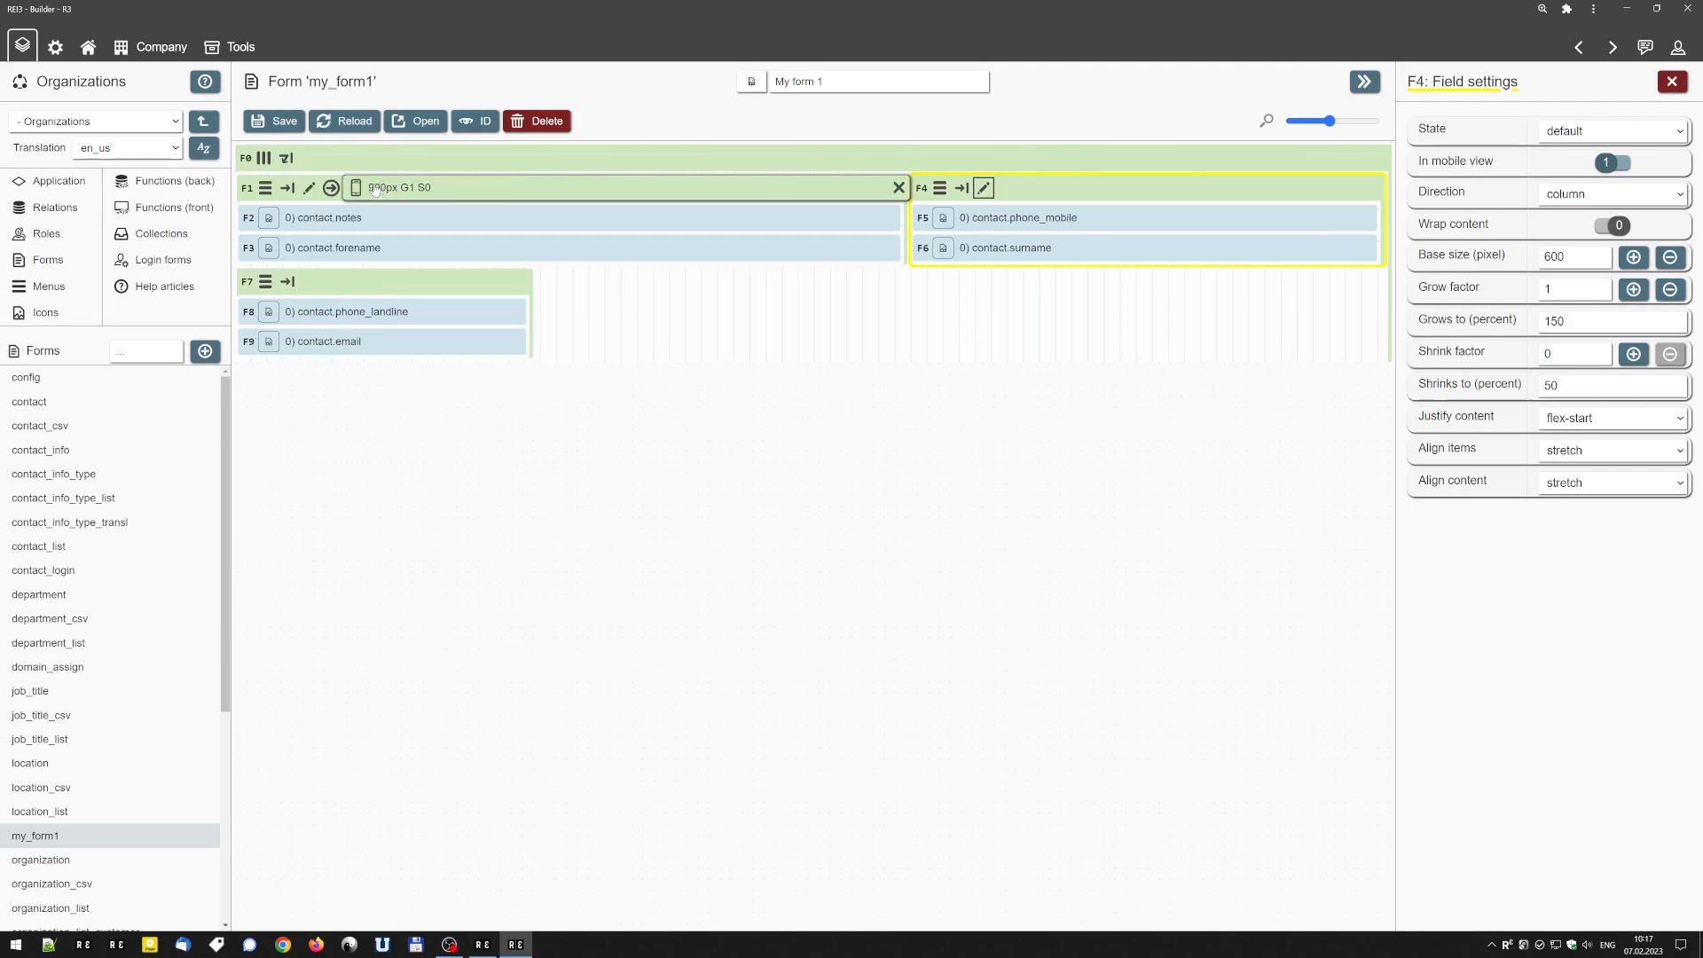
{"action": "right_click", "coordinate": [379, 189]}
{"action": "right_click", "coordinate": [379, 189]}
{"action": "right_click", "coordinate": [378, 189]}
{"action": "right_click", "coordinate": [378, 189]}
{"action": "right_click", "coordinate": [376, 190]}
{"action": "right_click", "coordinate": [376, 190]}
{"action": "right_click", "coordinate": [376, 190]}
{"action": "right_click", "coordinate": [376, 189]}
{"action": "right_click", "coordinate": [376, 190]}
{"action": "right_click", "coordinate": [376, 189]}
{"action": "right_click", "coordinate": [376, 190]}
{"action": "right_click", "coordinate": [376, 190]}
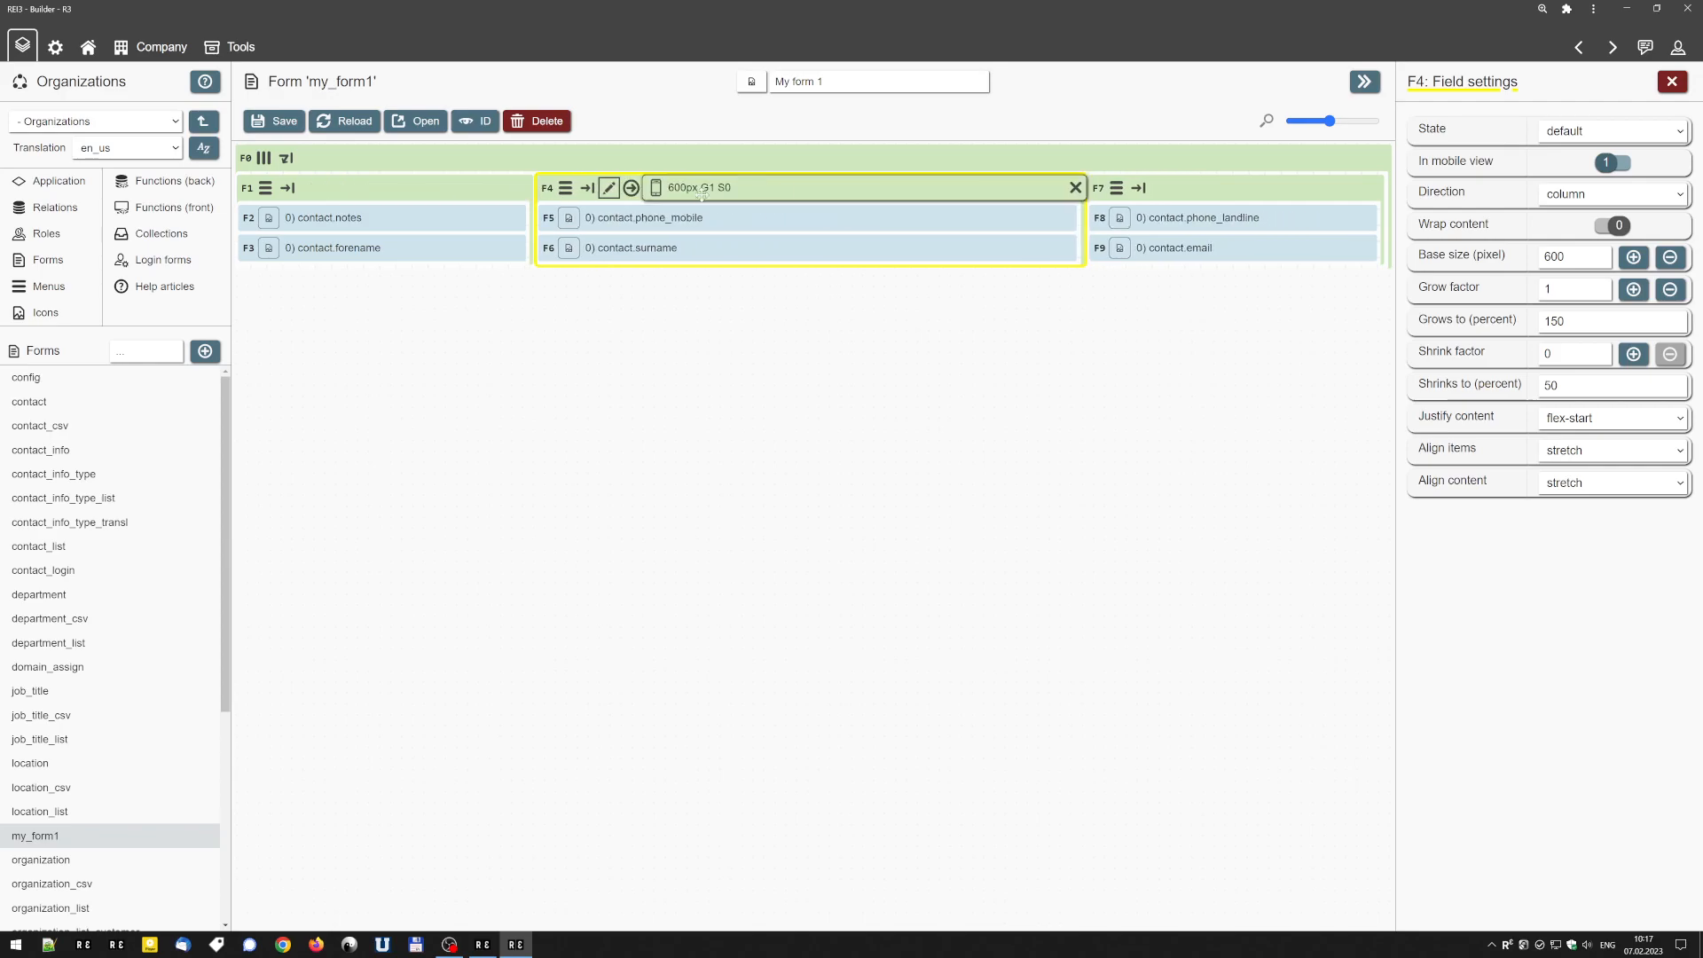
Reduce the base size of the contact.phone_mobile container to 300 px and save the form.
{"action": "right_click", "coordinate": [677, 193]}
{"action": "right_click", "coordinate": [676, 193]}
{"action": "right_click", "coordinate": [677, 194]}
{"action": "right_click", "coordinate": [677, 193]}
{"action": "right_click", "coordinate": [676, 194]}
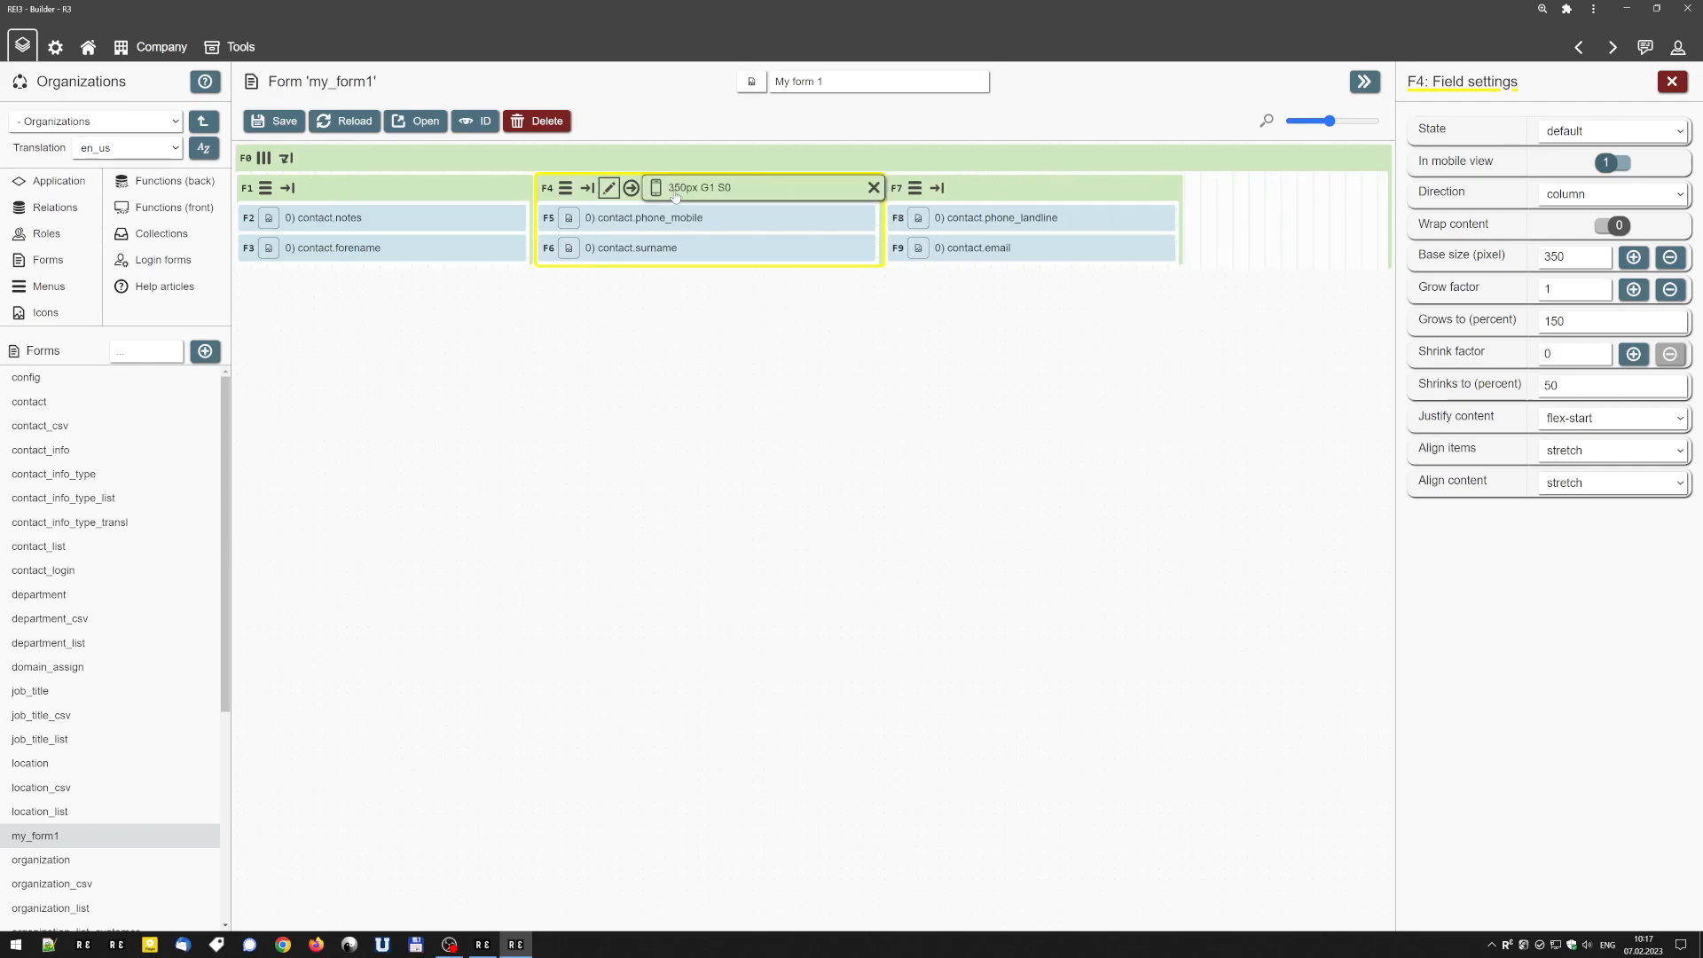
{"action": "right_click", "coordinate": [676, 193]}
{"action": "mouse_move", "coordinate": [414, 181]}
{"action": "left_click", "coordinate": [275, 121]}
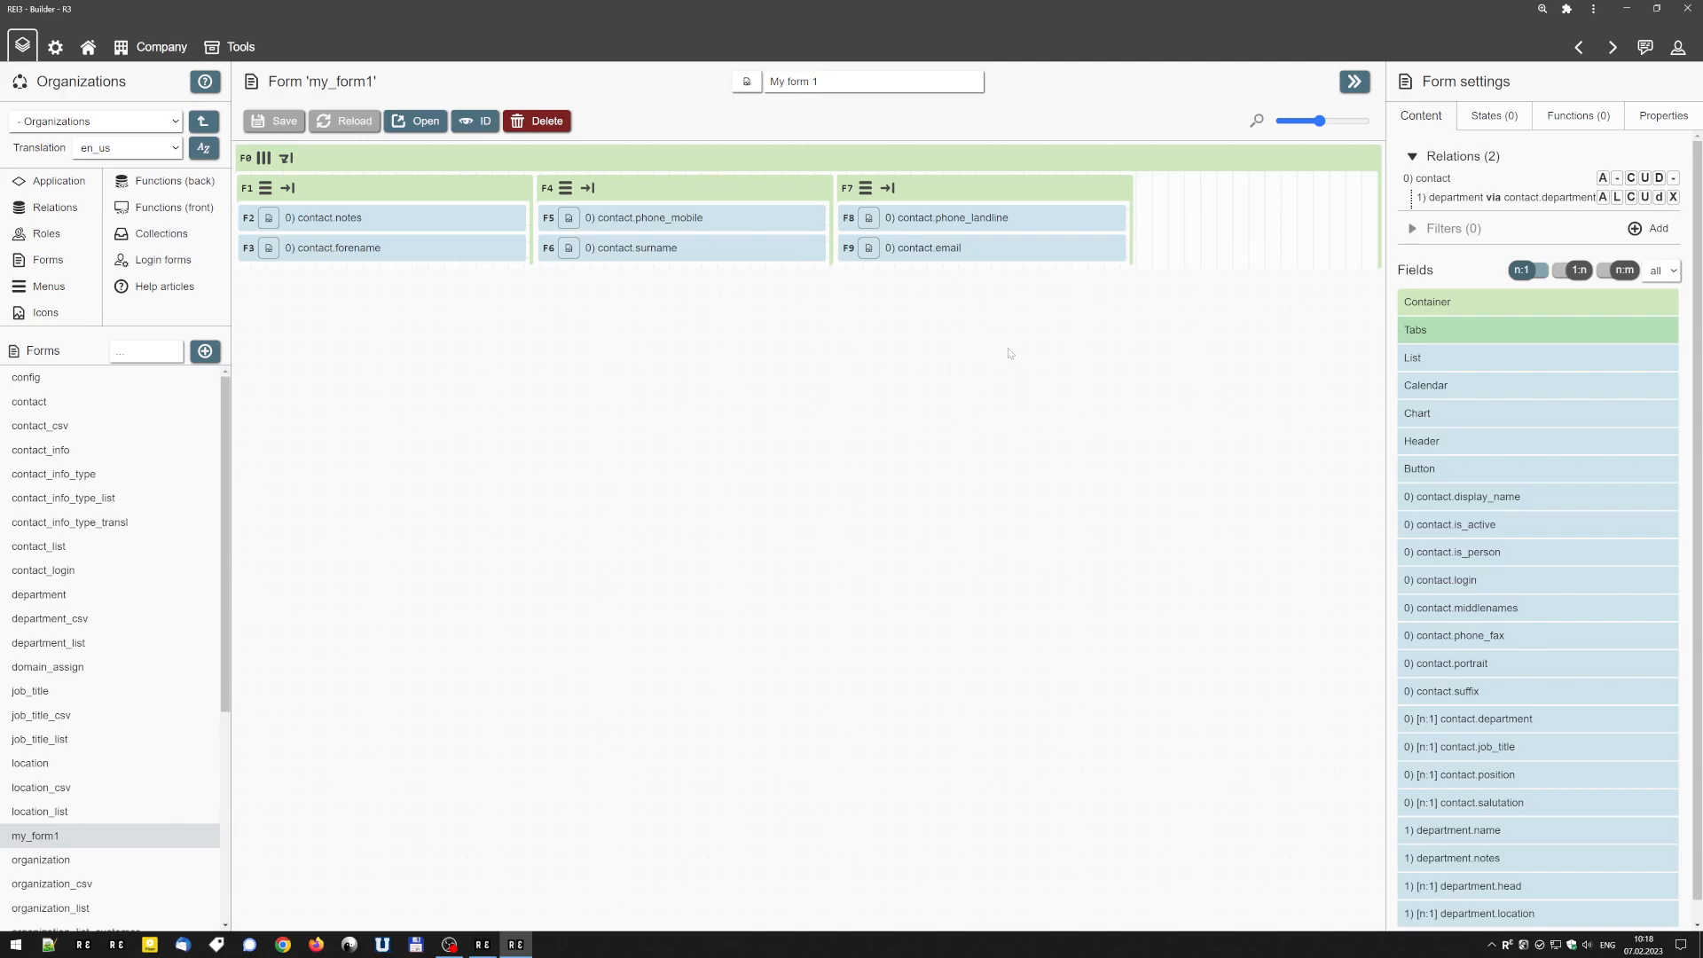
Add a new container below F0, nest two containers inside it, and set its direction to row.
{"action": "left_click_drag", "start_coordinate": [1462, 305], "coordinate": [588, 367]}
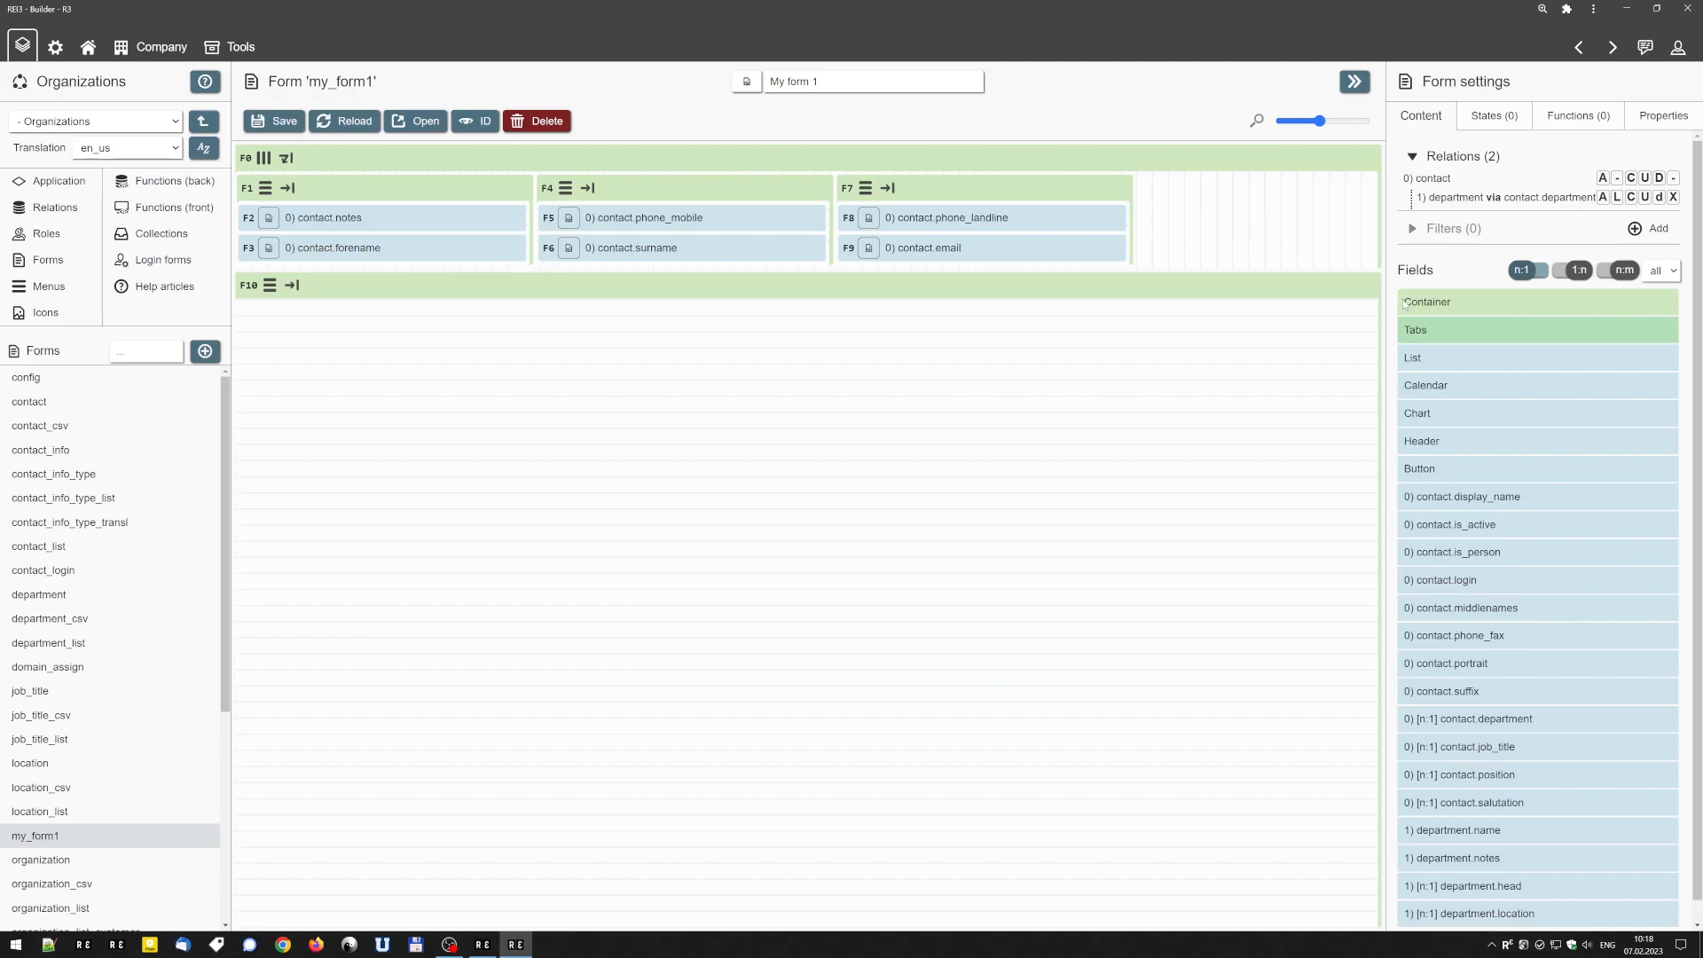
{"action": "left_click_drag", "start_coordinate": [1454, 302], "coordinate": [345, 426]}
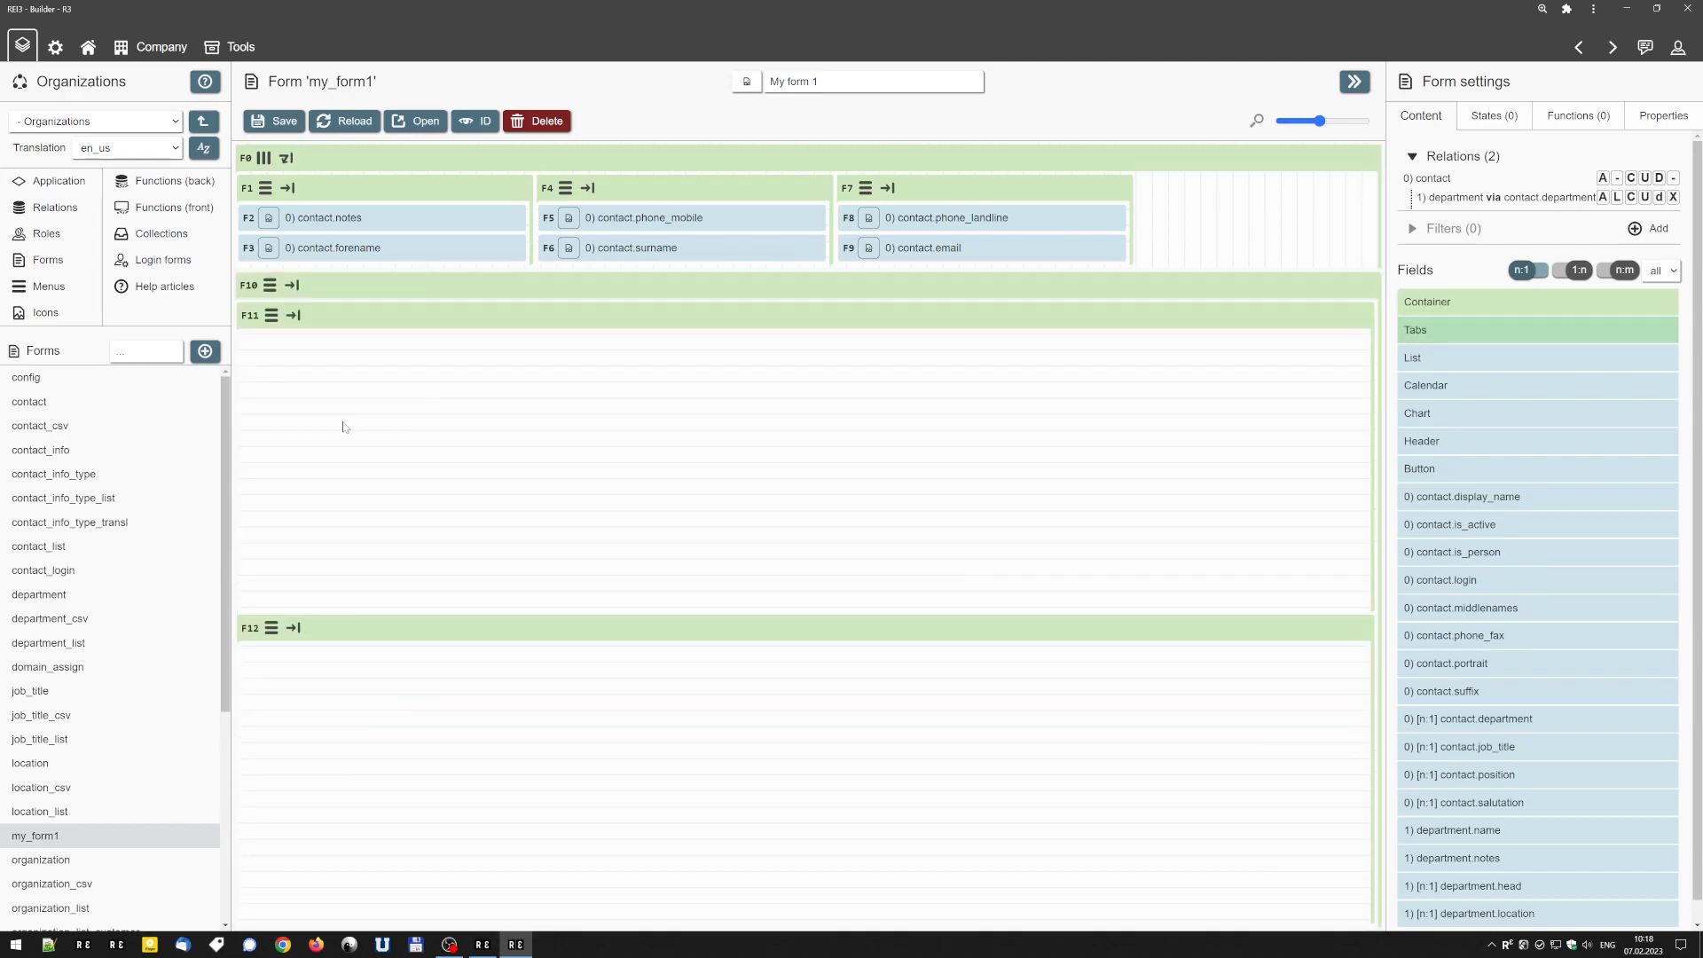
{"action": "left_click", "coordinate": [269, 285]}
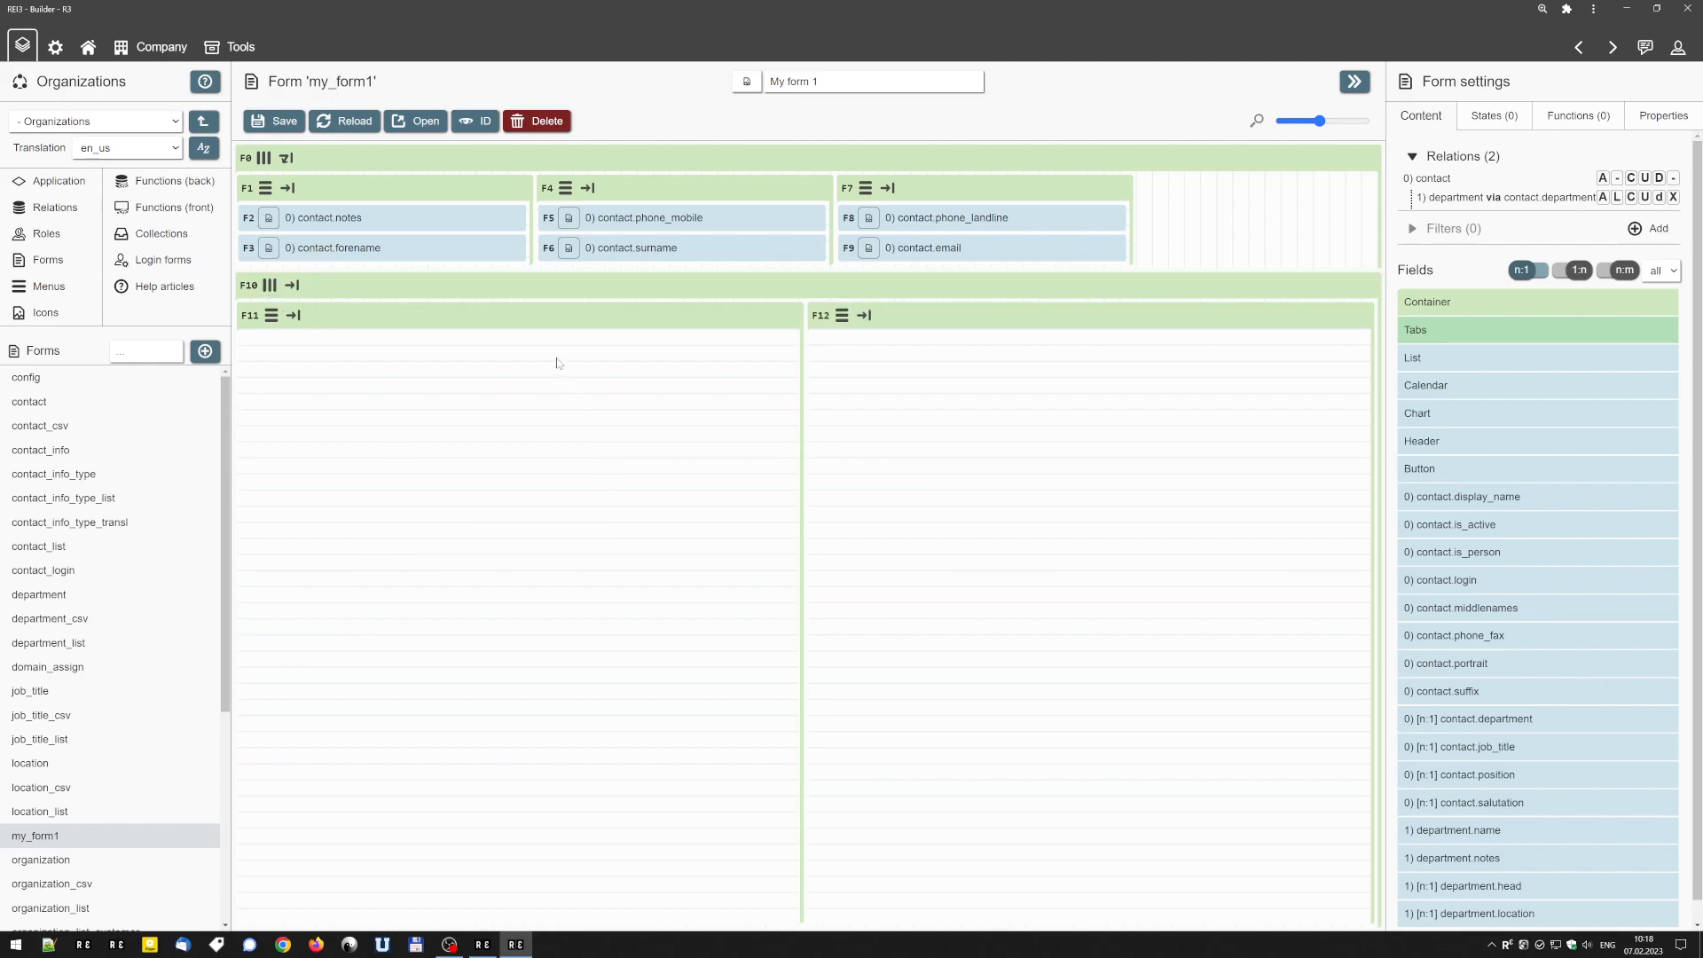
Set the base size of both nested containers in the new lower row to 450 px.
{"action": "mouse_move", "coordinate": [968, 206]}
{"action": "left_click_drag", "start_coordinate": [1117, 218], "coordinate": [983, 178]}
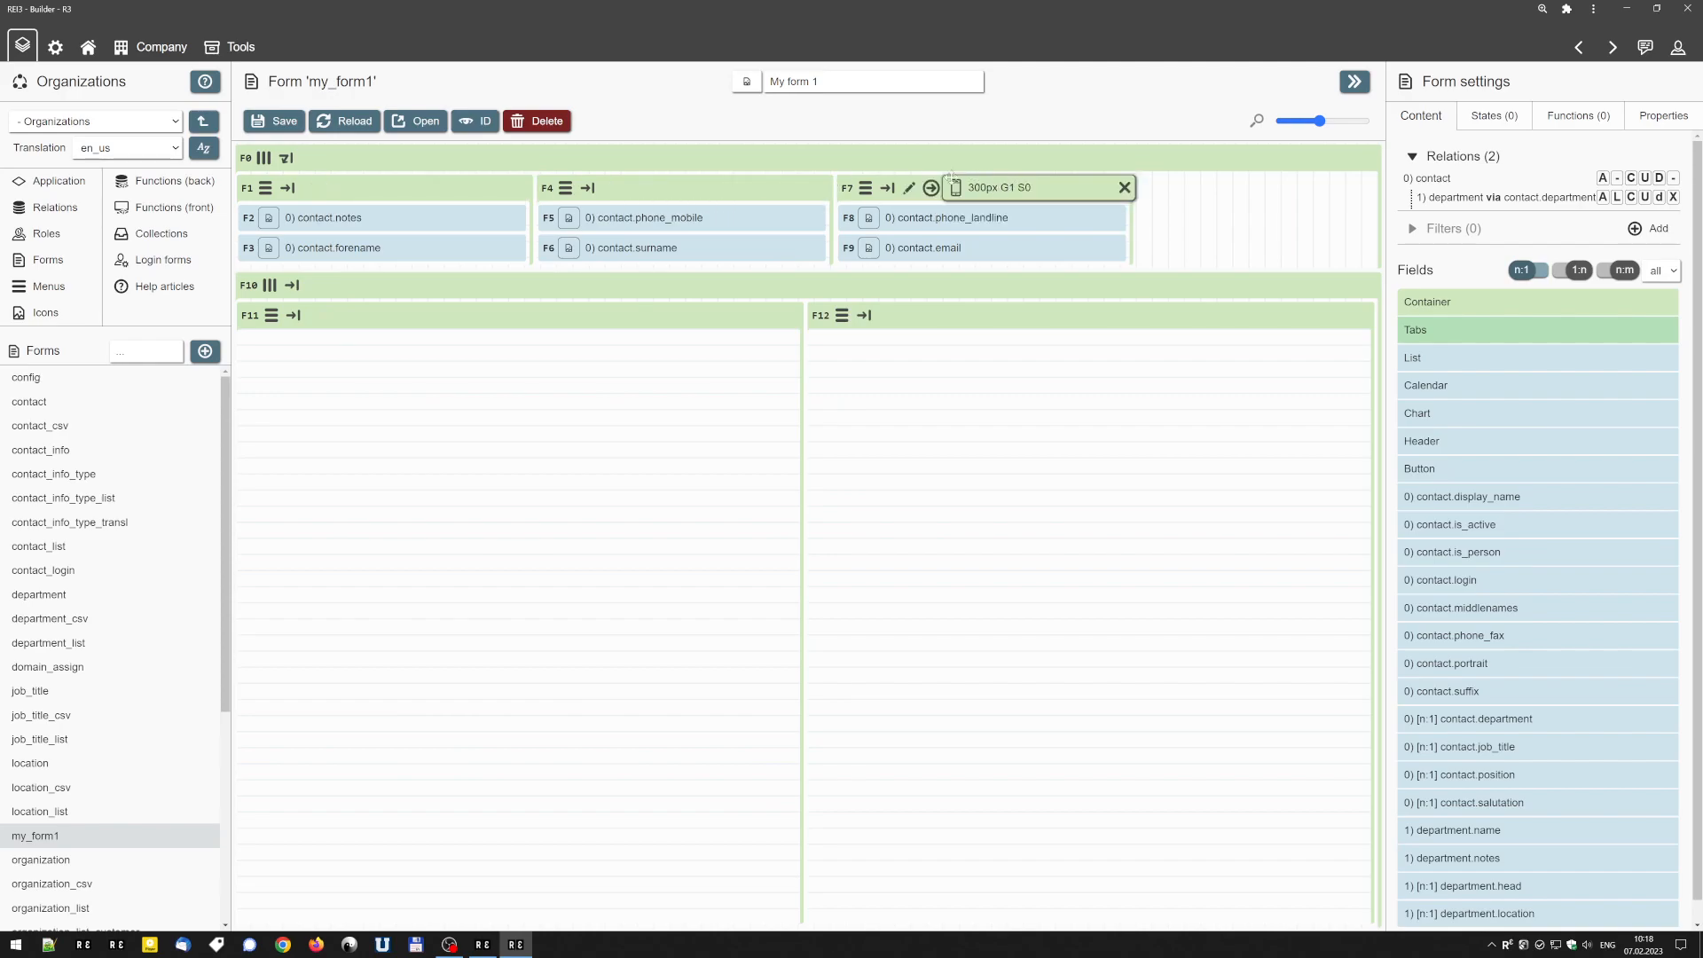
{"action": "mouse_move", "coordinate": [353, 316]}
{"action": "left_click_drag", "start_coordinate": [353, 315], "coordinate": [619, 316]}
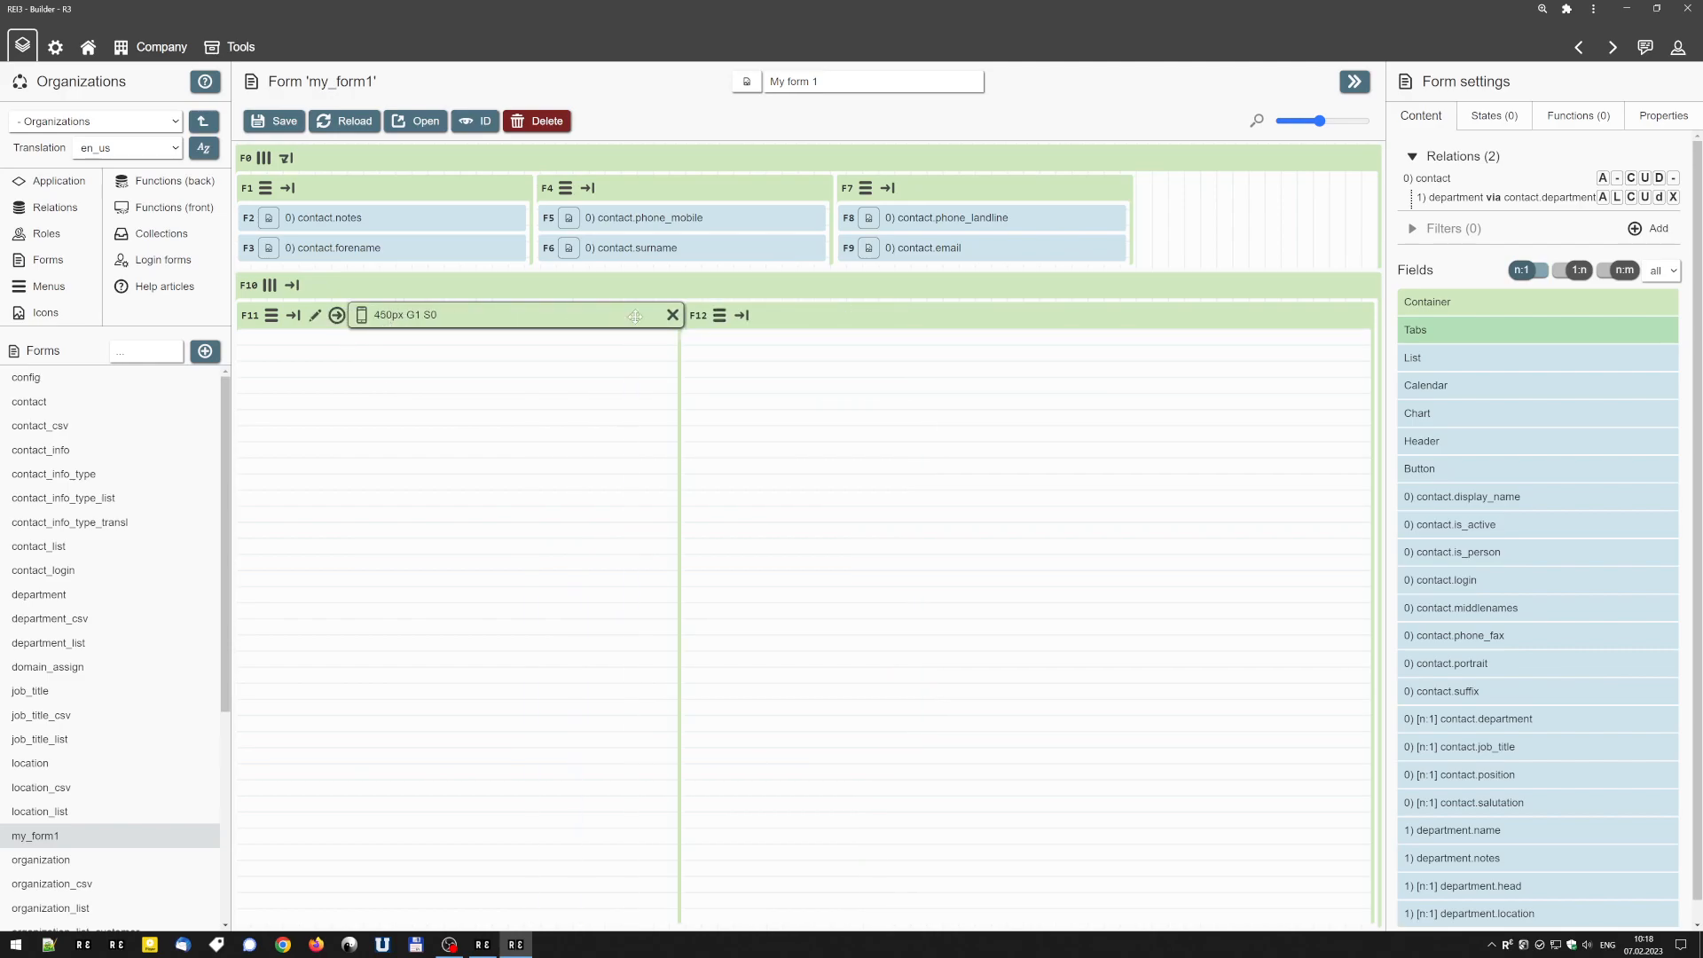
{"action": "left_click", "coordinate": [831, 320]}
{"action": "left_click", "coordinate": [831, 320]}
{"action": "left_click", "coordinate": [832, 321]}
{"action": "left_click", "coordinate": [832, 320]}
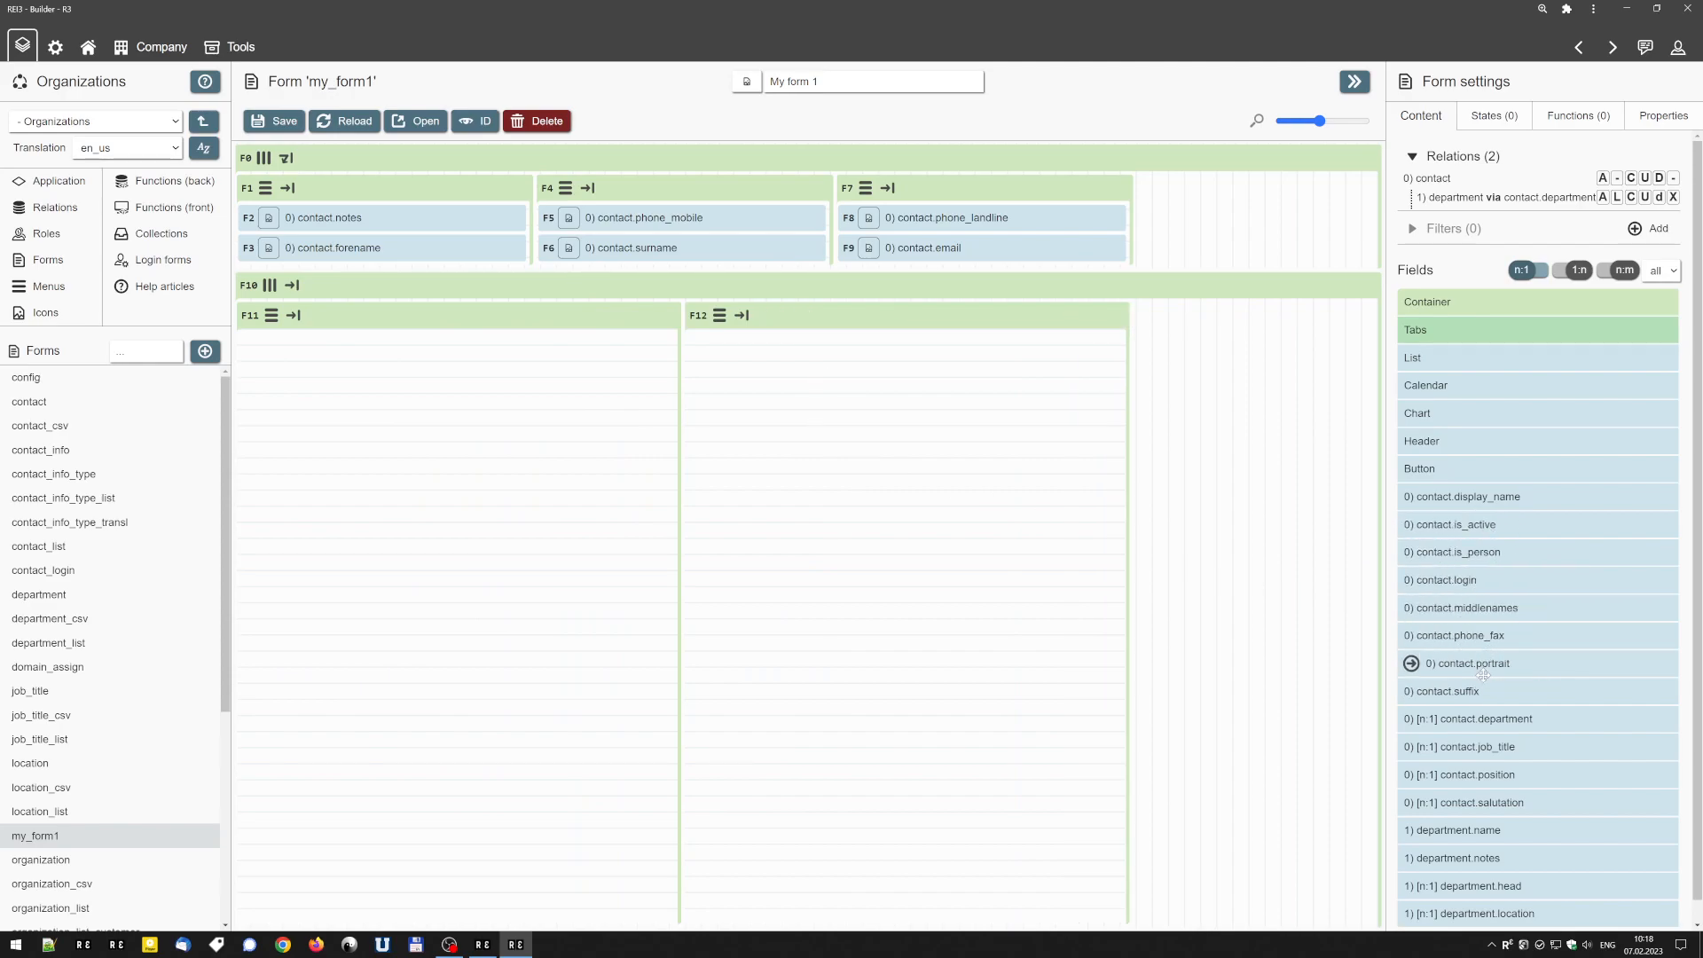
Place contact.suffix in the first lower container and contact.middlenames in the second, and save the form.
{"action": "left_click_drag", "start_coordinate": [1471, 691], "coordinate": [449, 532]}
{"action": "left_click_drag", "start_coordinate": [1508, 610], "coordinate": [798, 372]}
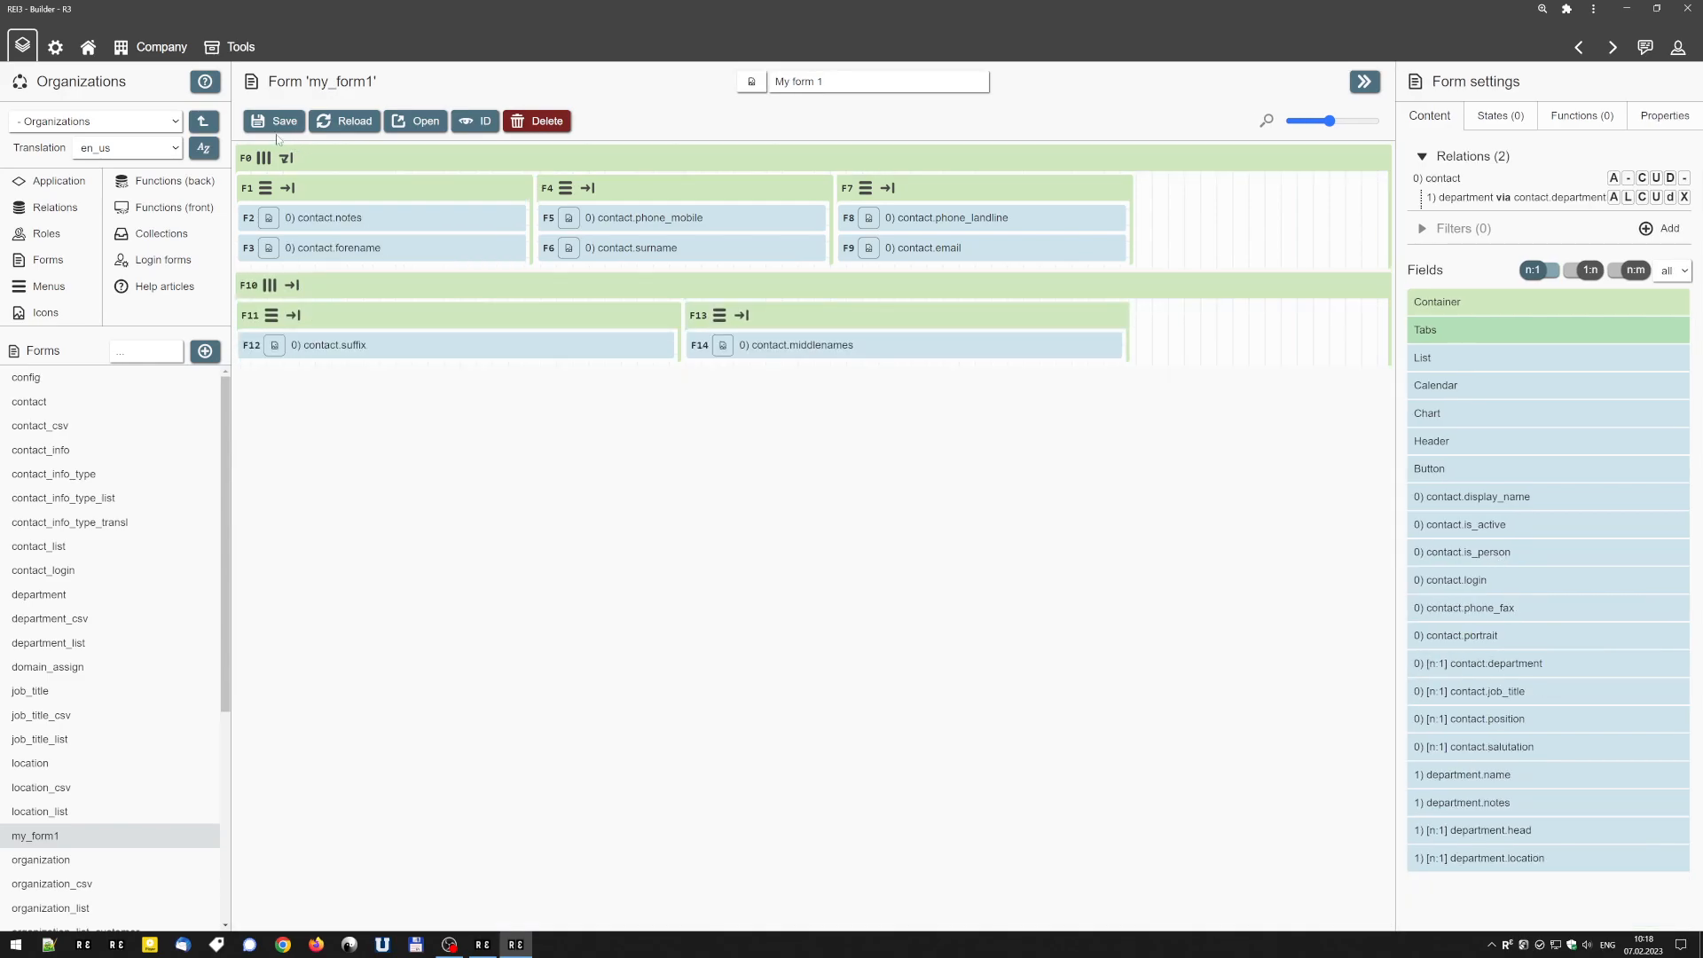
{"action": "left_click", "coordinate": [278, 124]}
Open the live form, step through its input fields to check their focus order, and return to the Builder.
{"action": "left_click", "coordinate": [410, 122]}
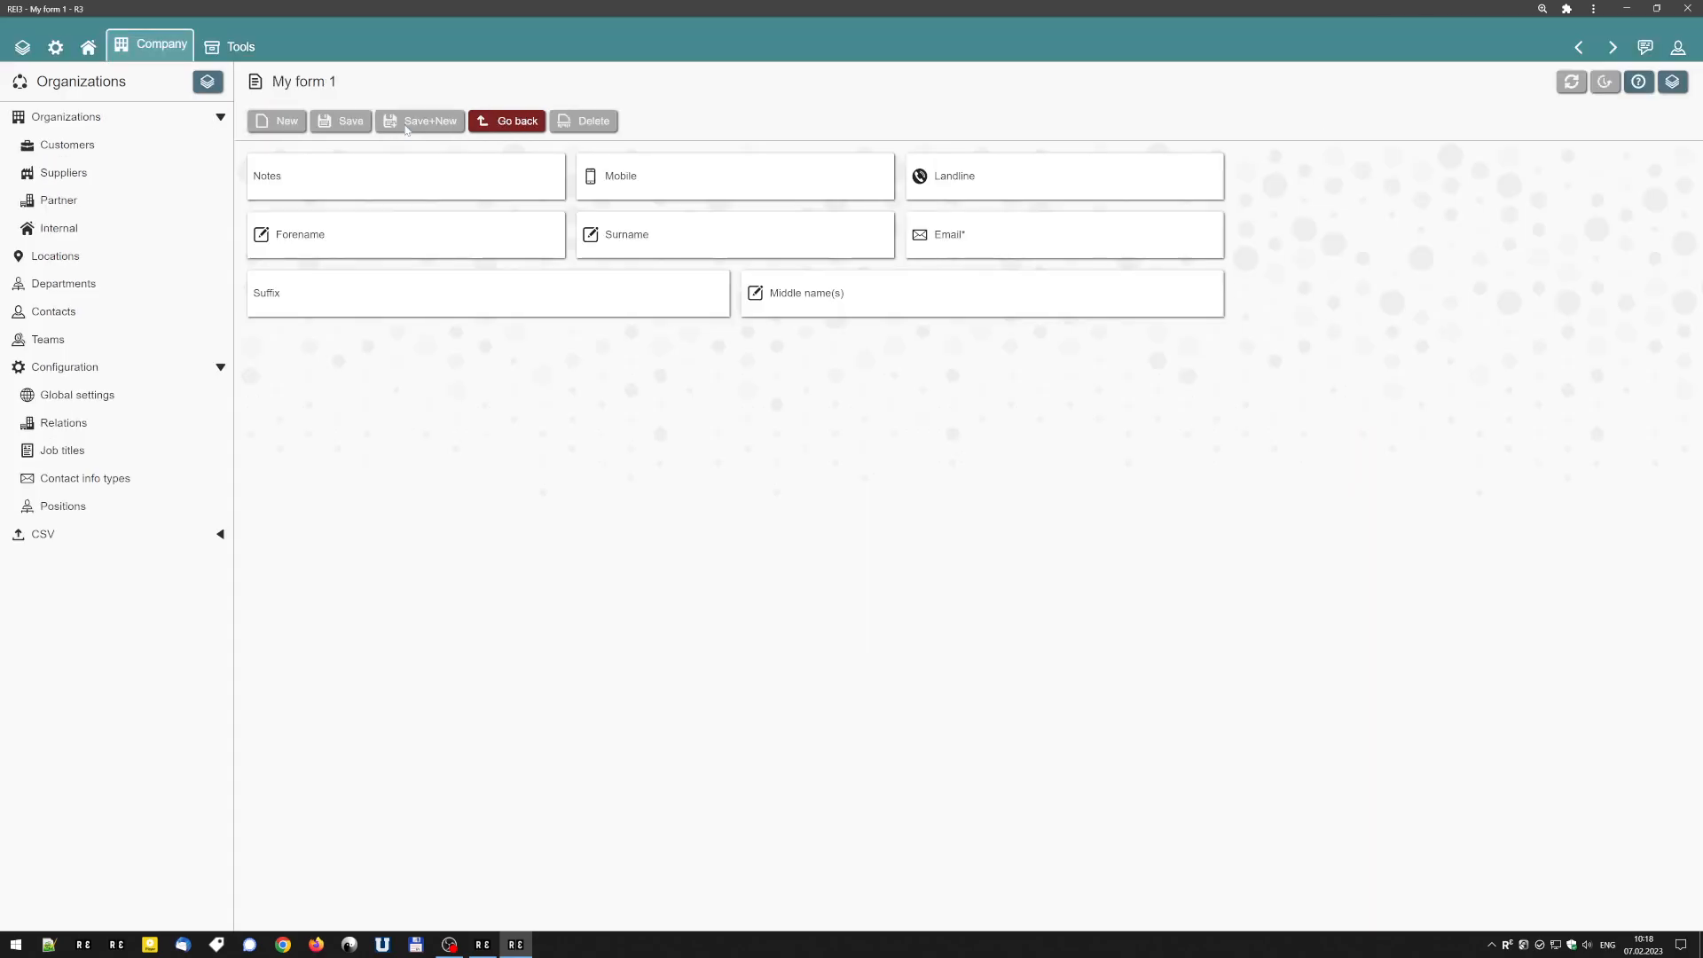
{"action": "key", "text": "Tab"}
{"action": "key", "text": "Tab"}
{"action": "key", "text": "Tab"}
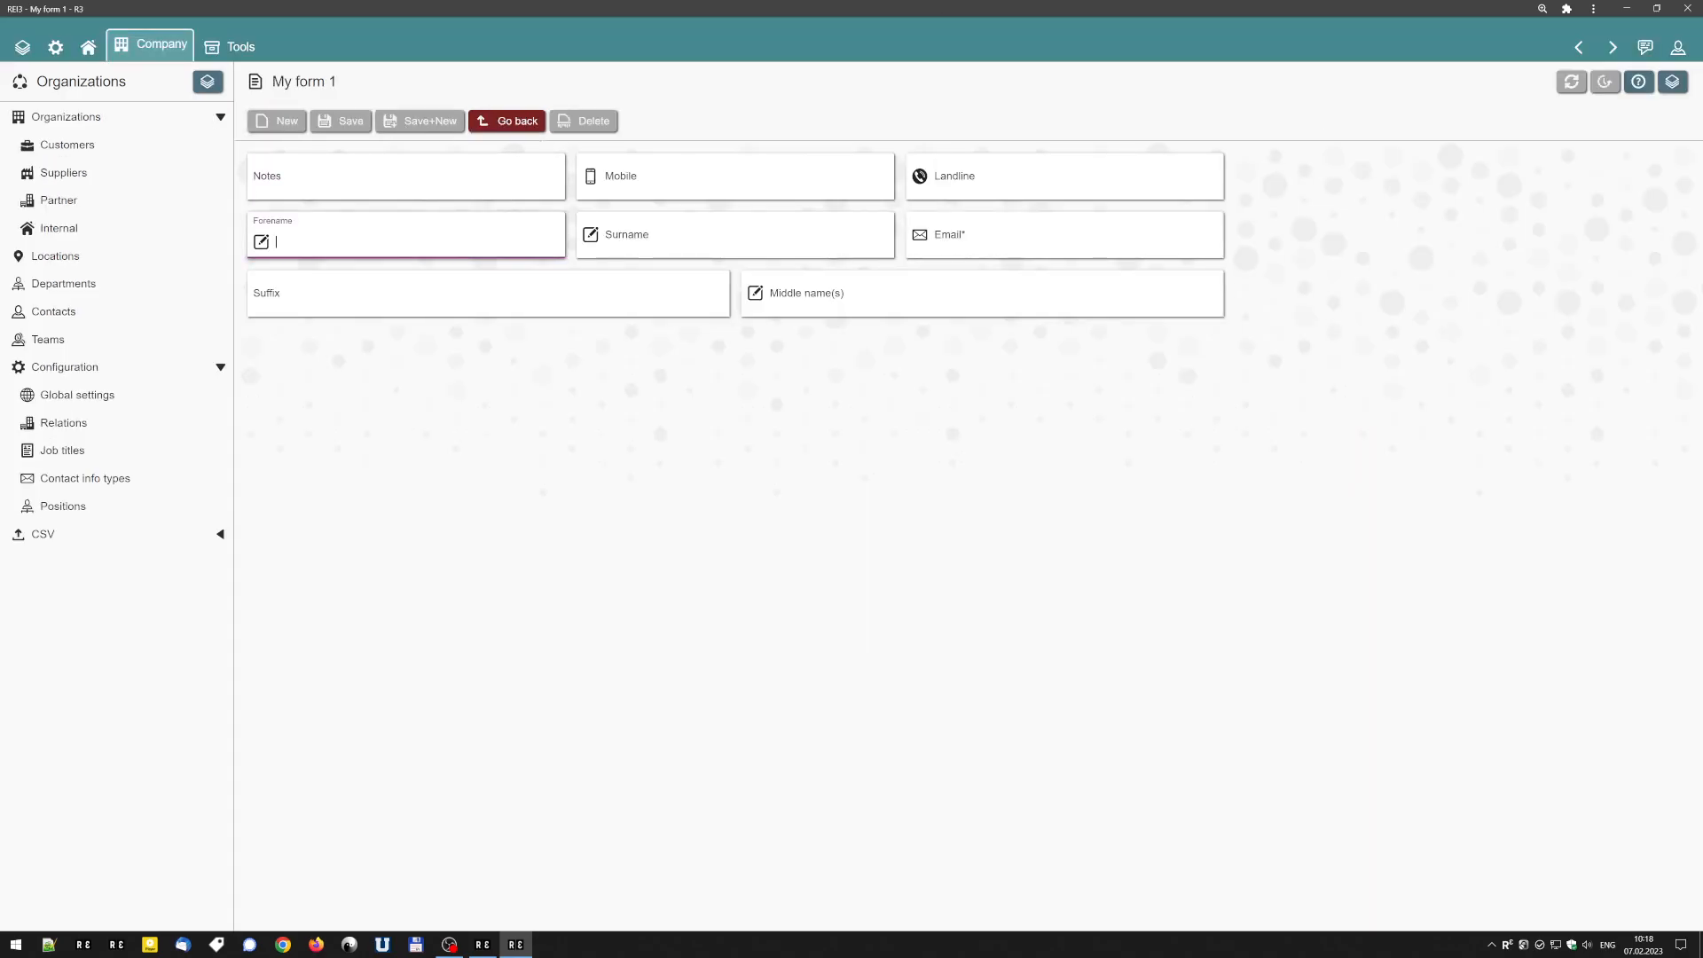
{"action": "key", "text": "Tab"}
{"action": "key", "text": "Tab"}
{"action": "key", "text": "Tab"}
{"action": "key", "text": "Tab"}
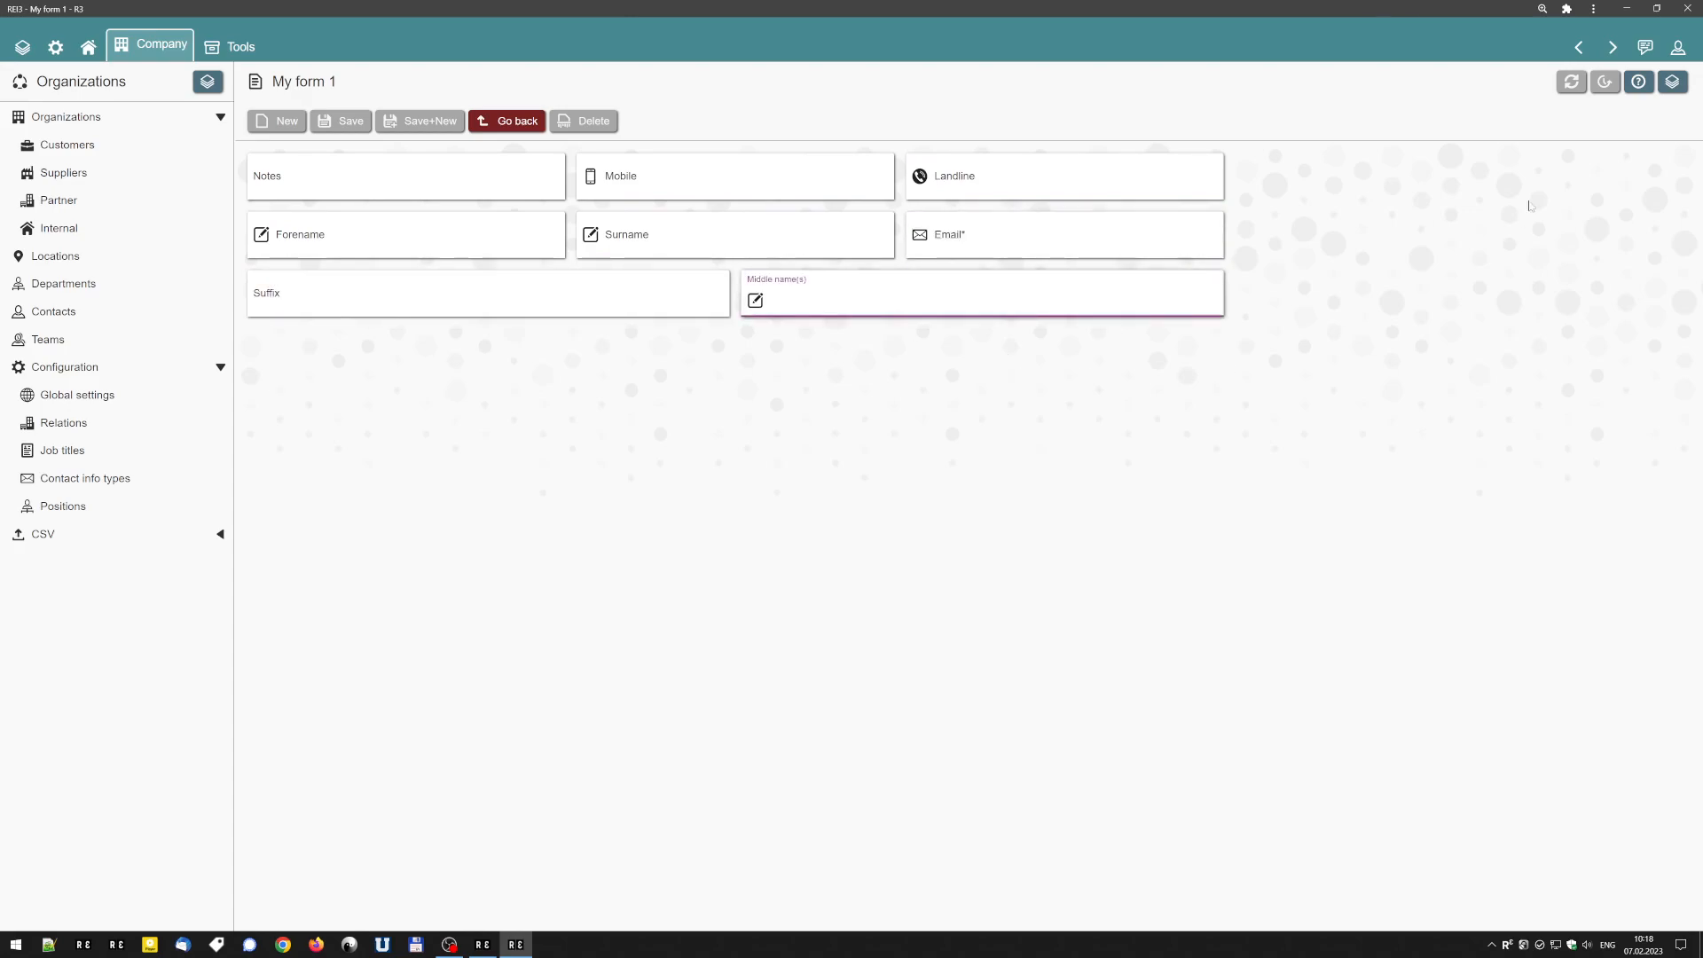
{"action": "left_click", "coordinate": [1579, 47]}
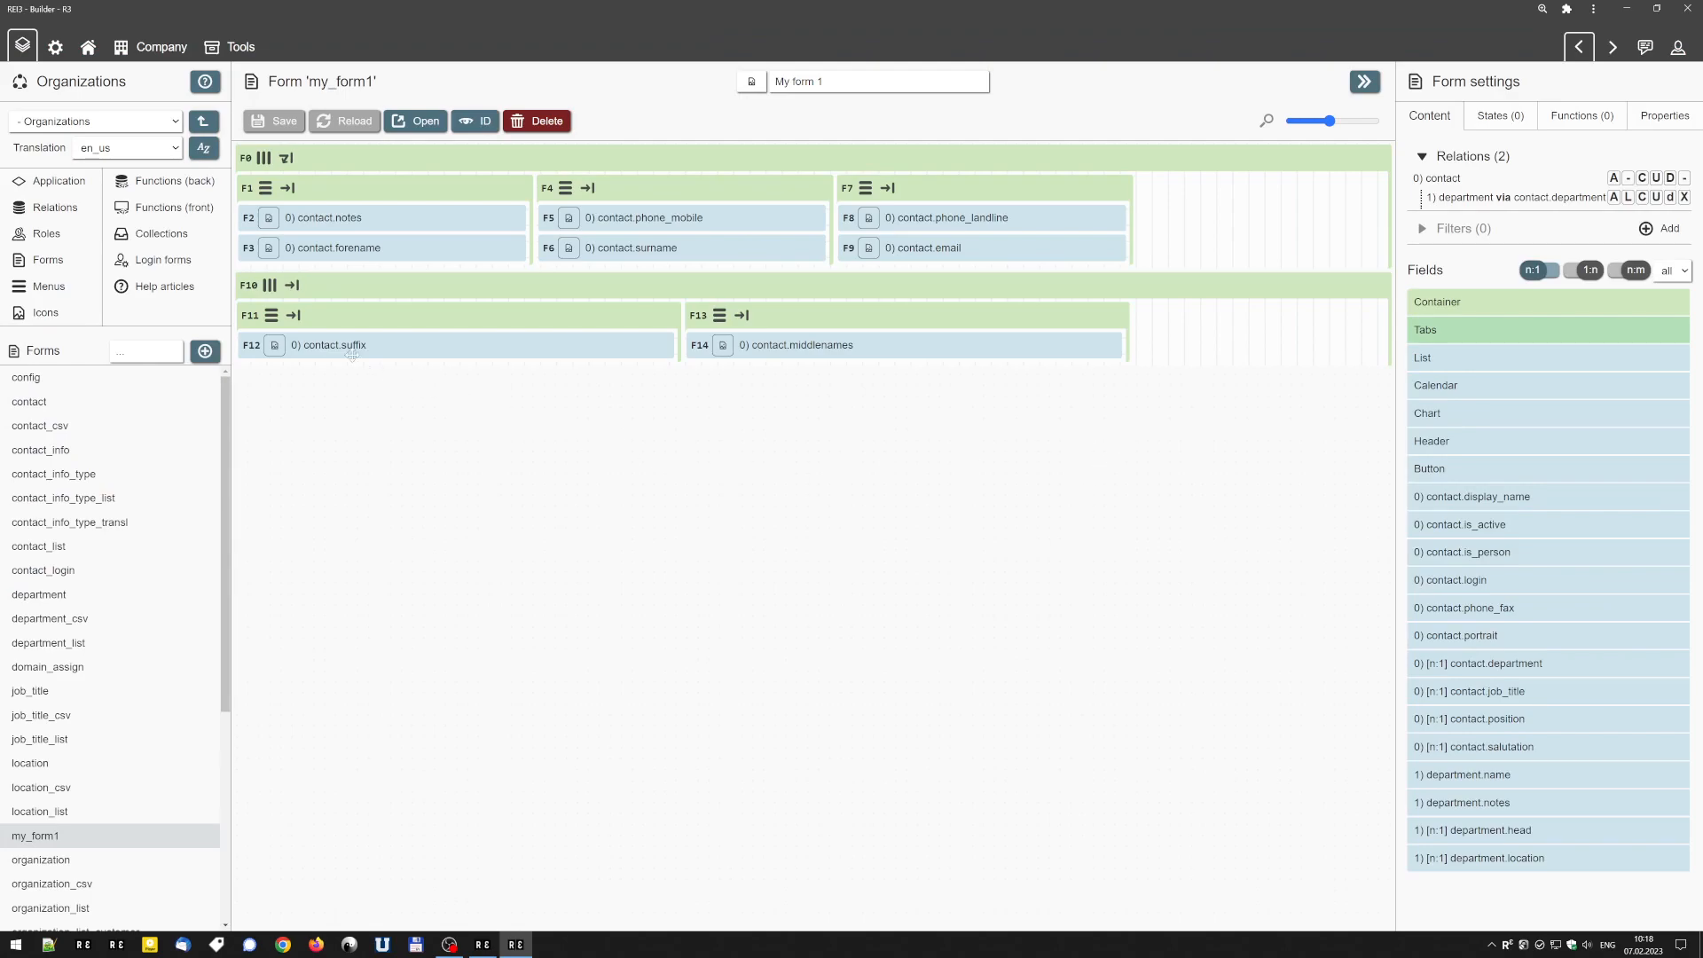
Set the grow factor of the lower row container F10 to 1 and its content justification to center, trying flex-end first.
{"action": "left_click", "coordinate": [403, 286]}
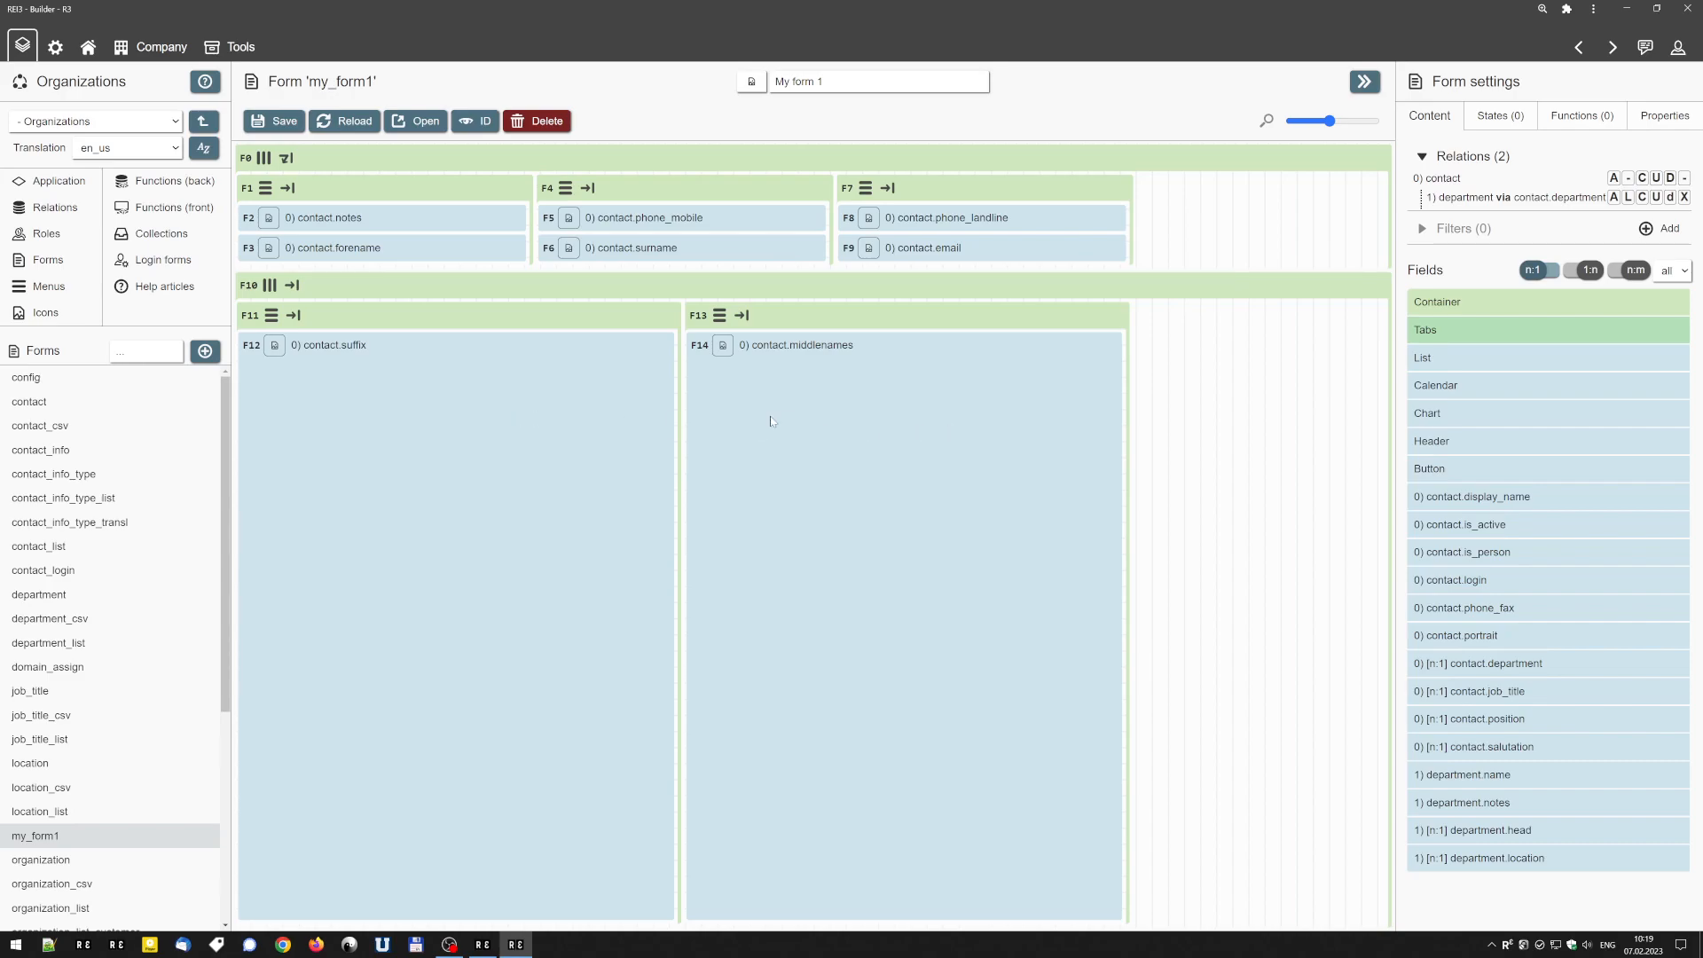
{"action": "mouse_move", "coordinate": [625, 314]}
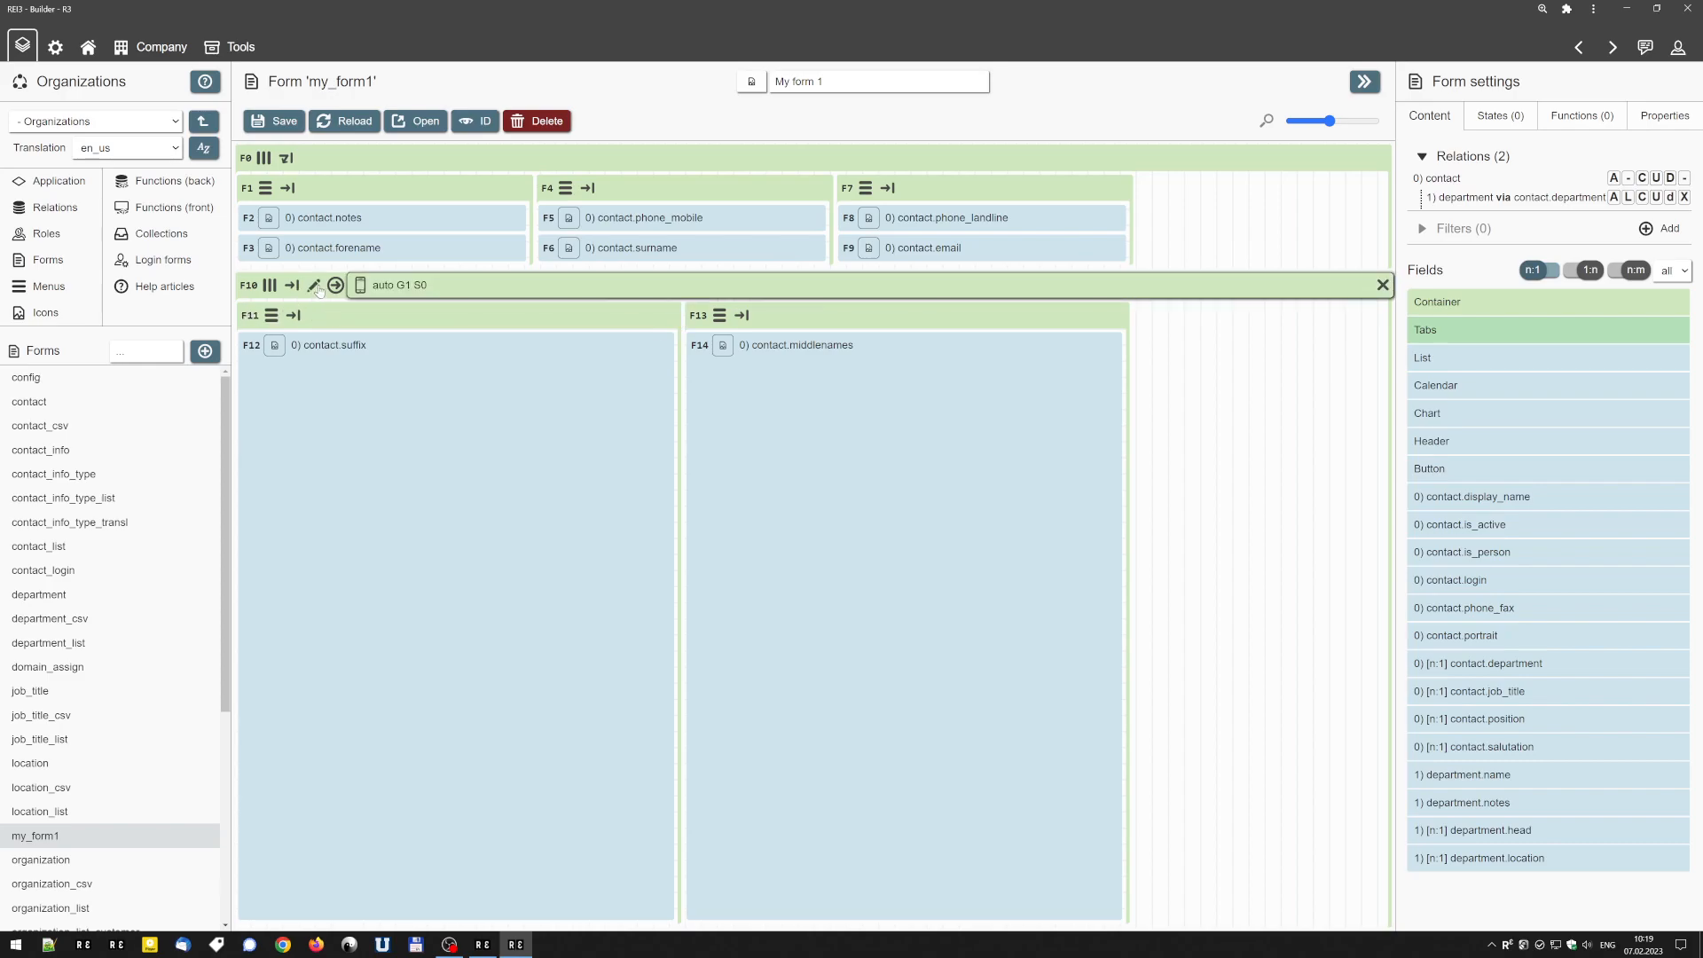
{"action": "left_click", "coordinate": [313, 285]}
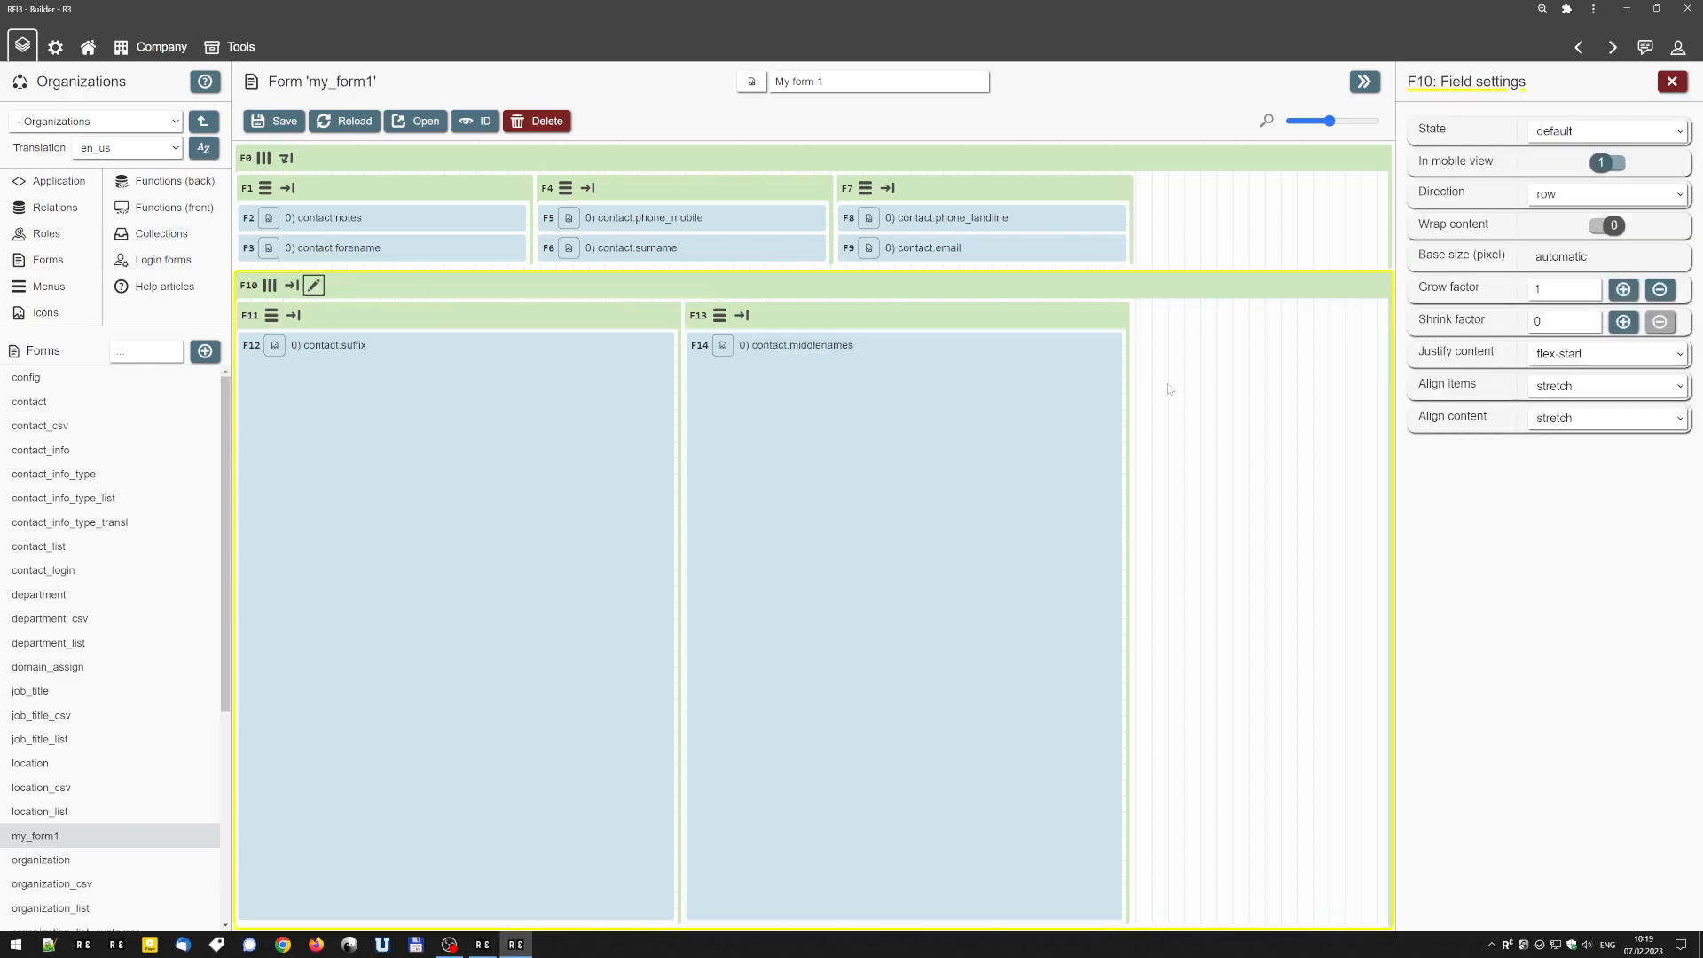
{"action": "left_click", "coordinate": [1574, 358]}
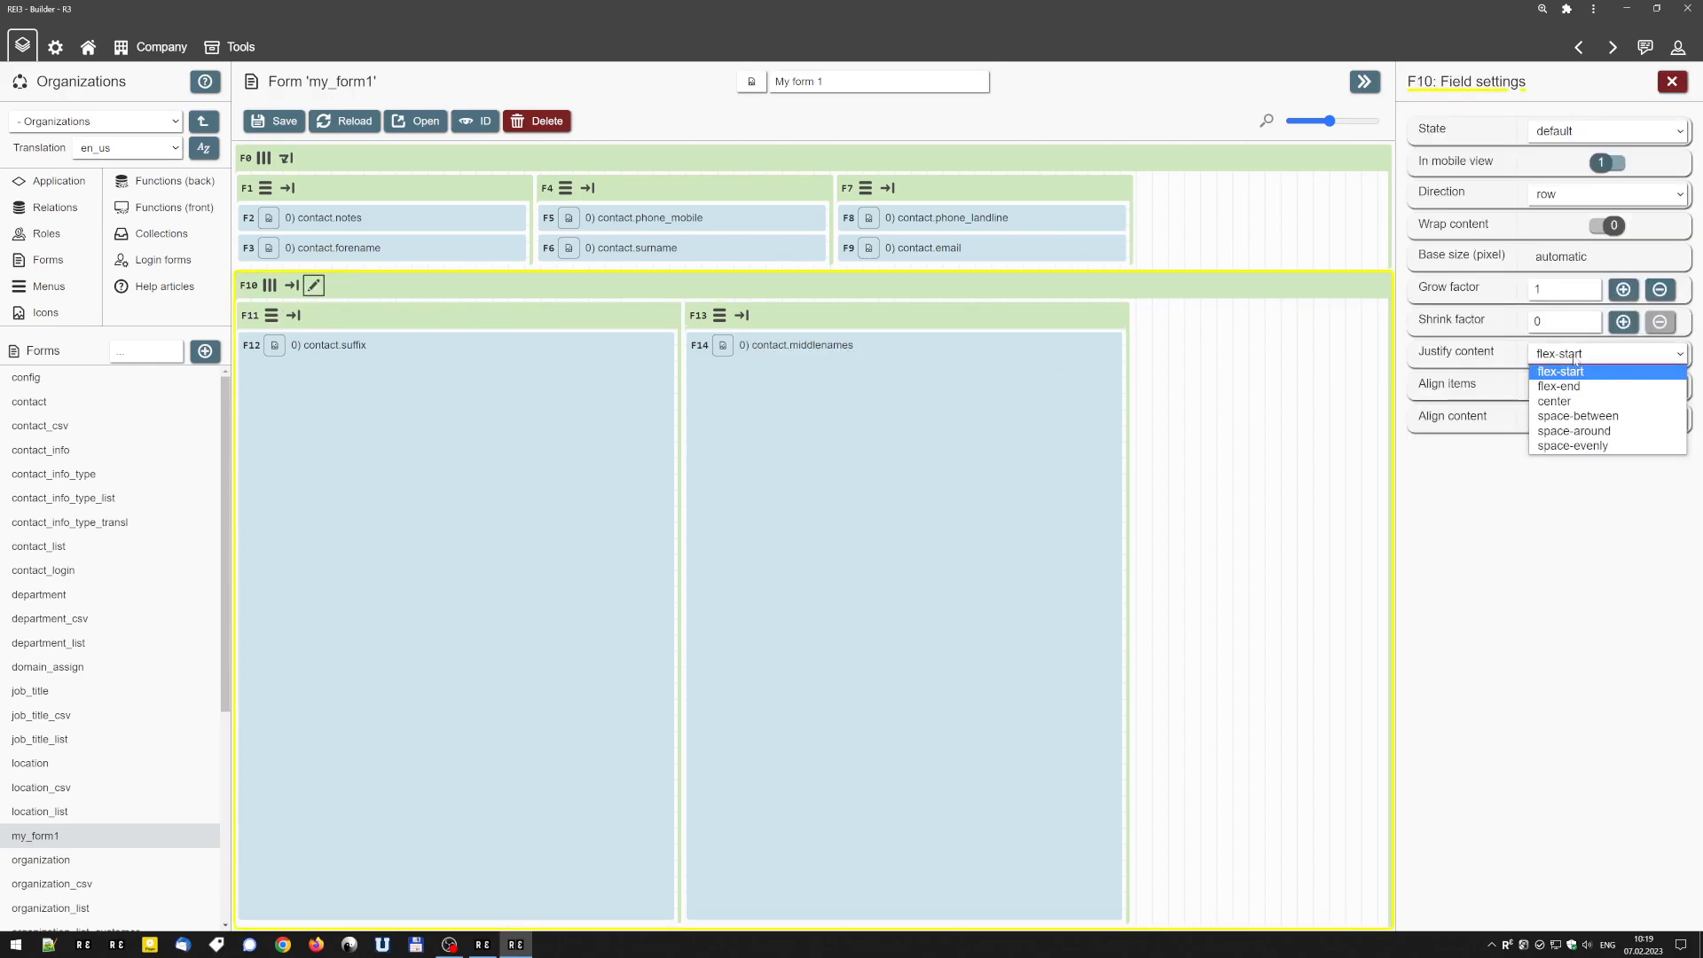
{"action": "left_click", "coordinate": [1581, 387]}
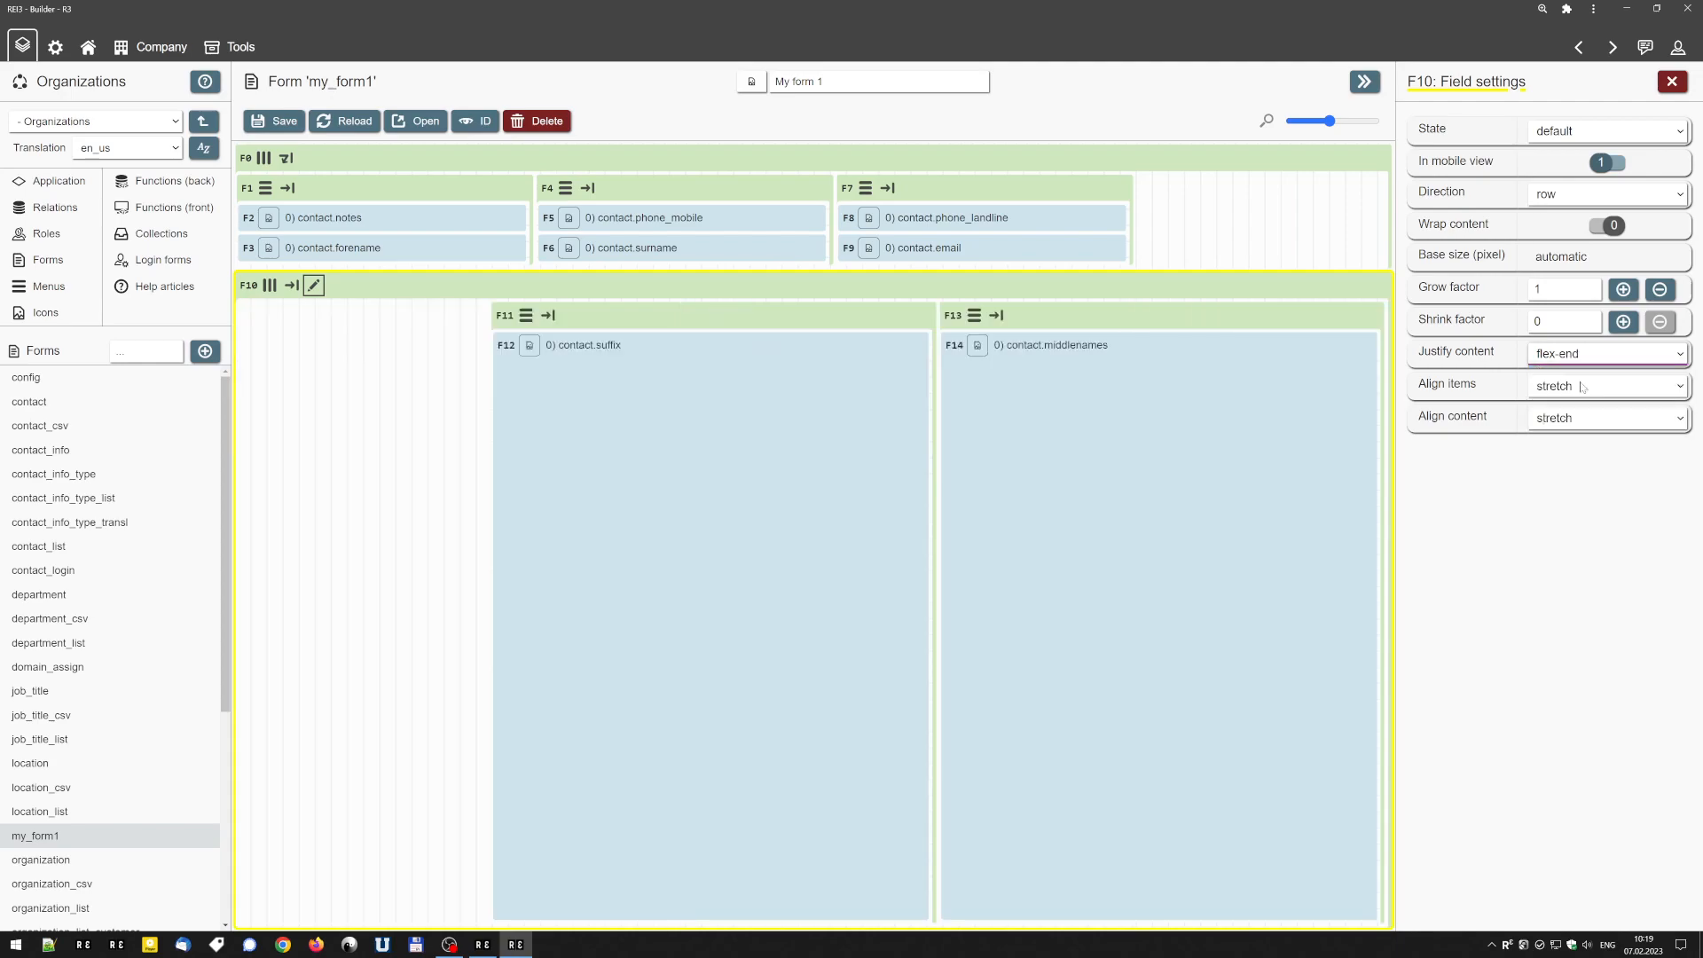
{"action": "left_click", "coordinate": [1585, 359]}
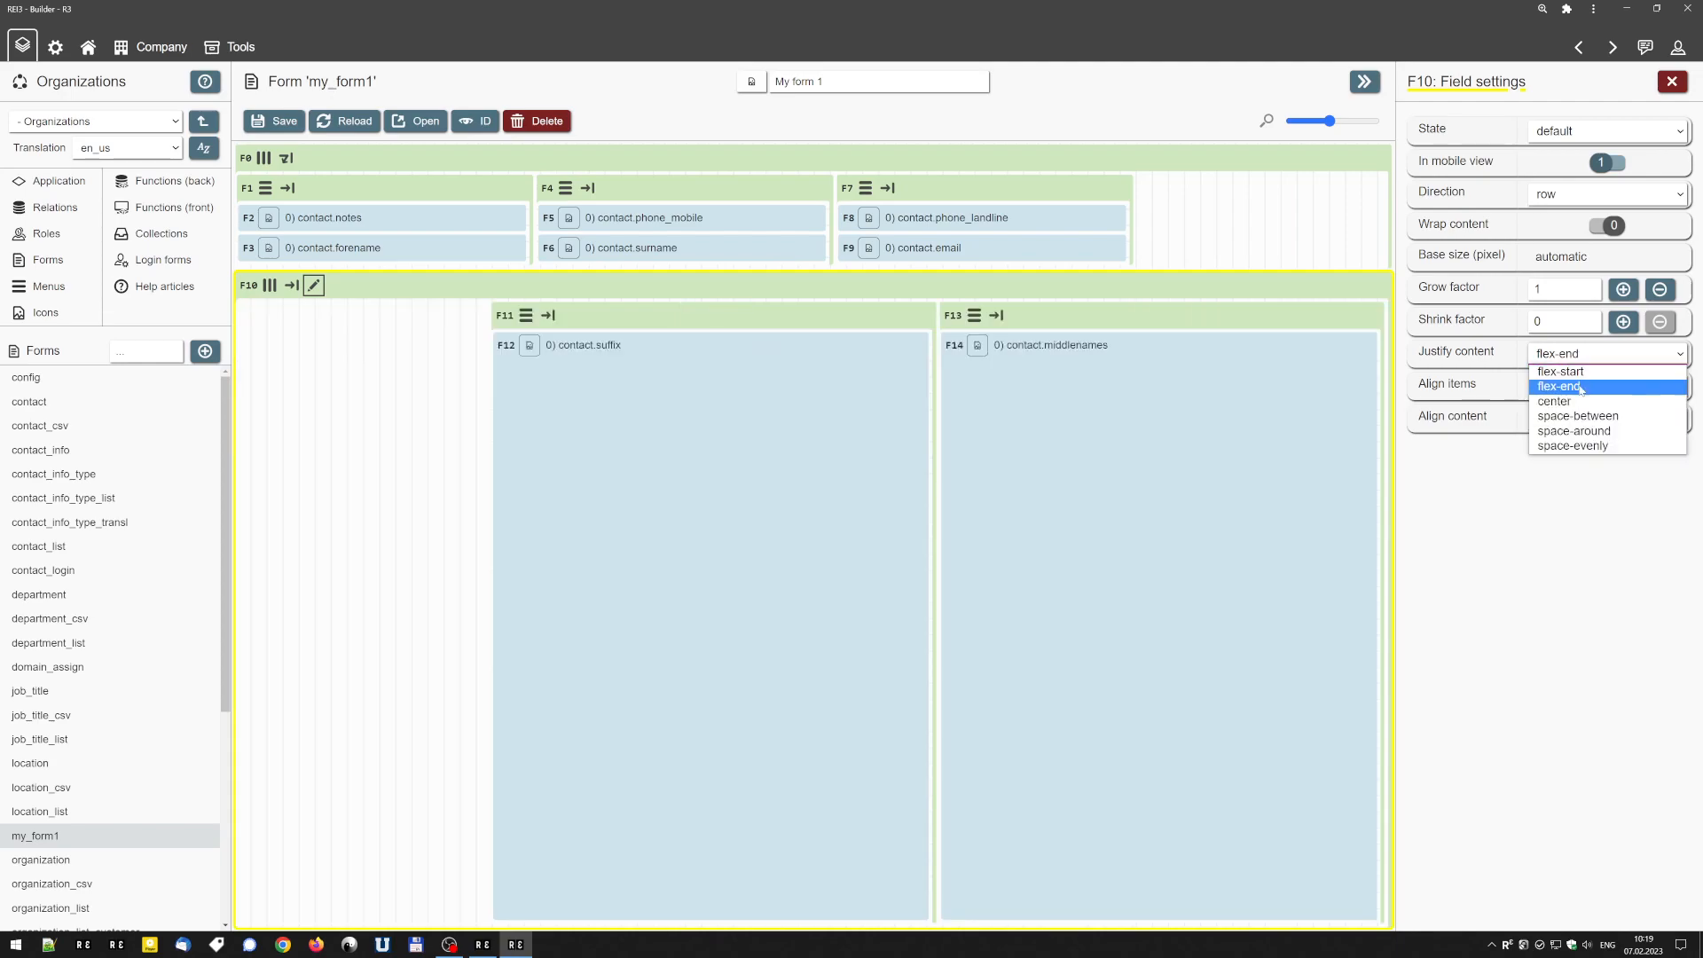
{"action": "left_click", "coordinate": [1580, 404]}
Try aligning the items of row container F10 to center and then to flex-end.
{"action": "left_click", "coordinate": [1566, 388]}
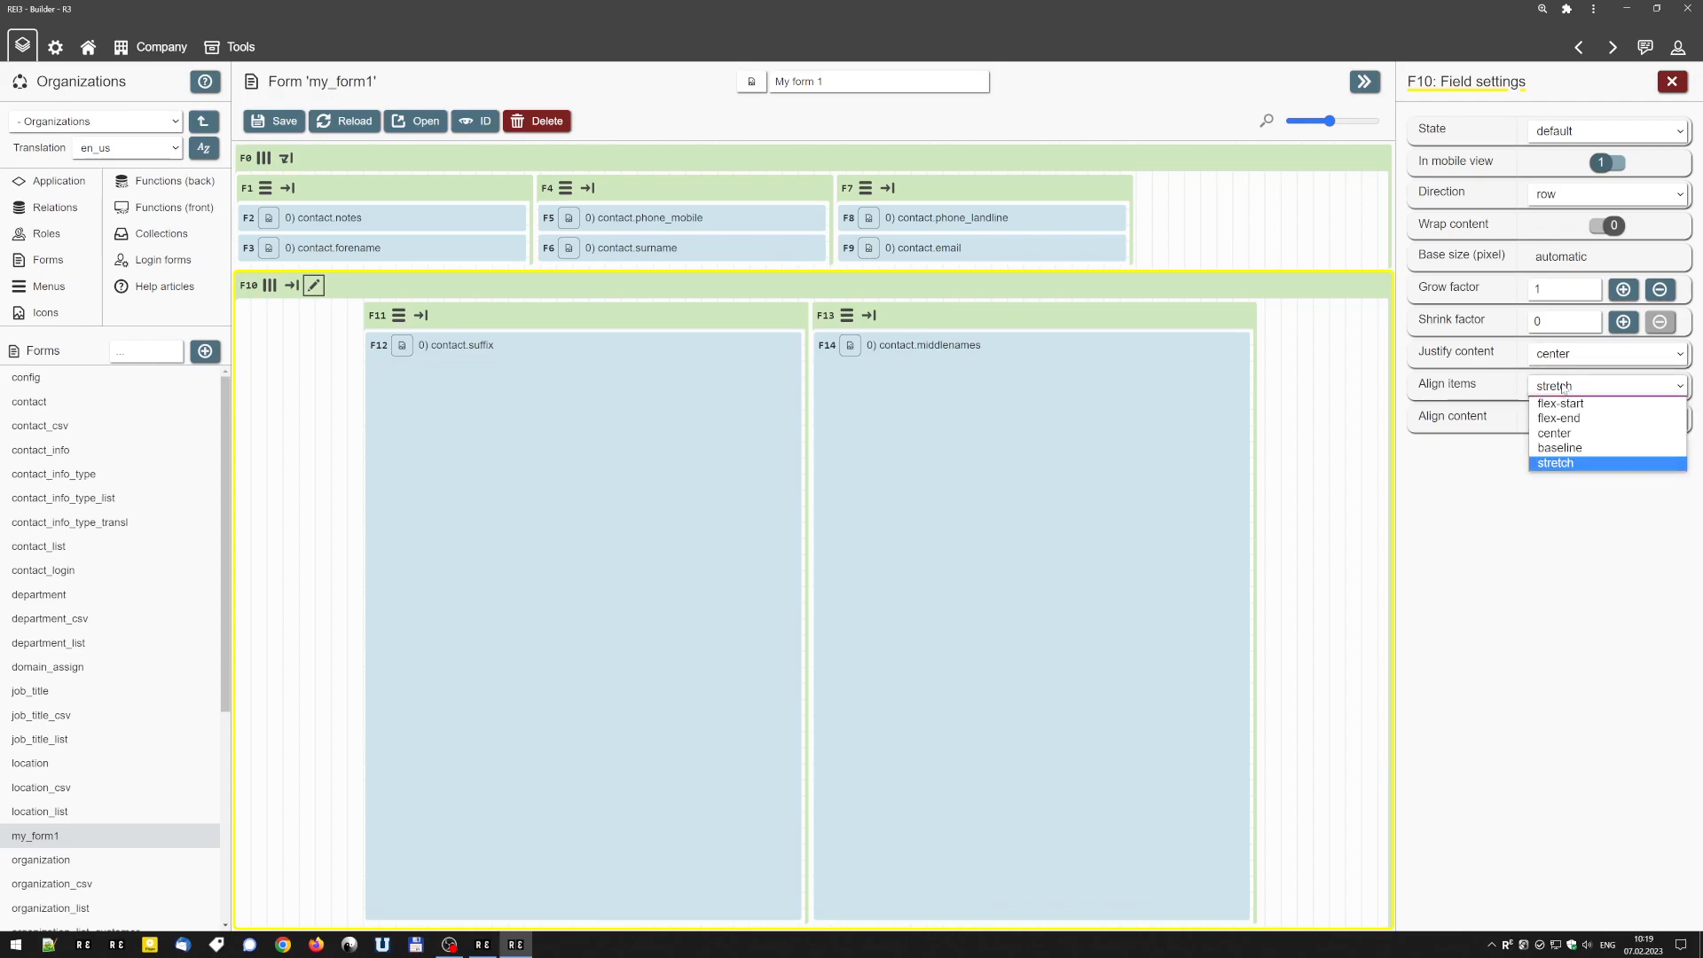
{"action": "left_click", "coordinate": [1575, 432]}
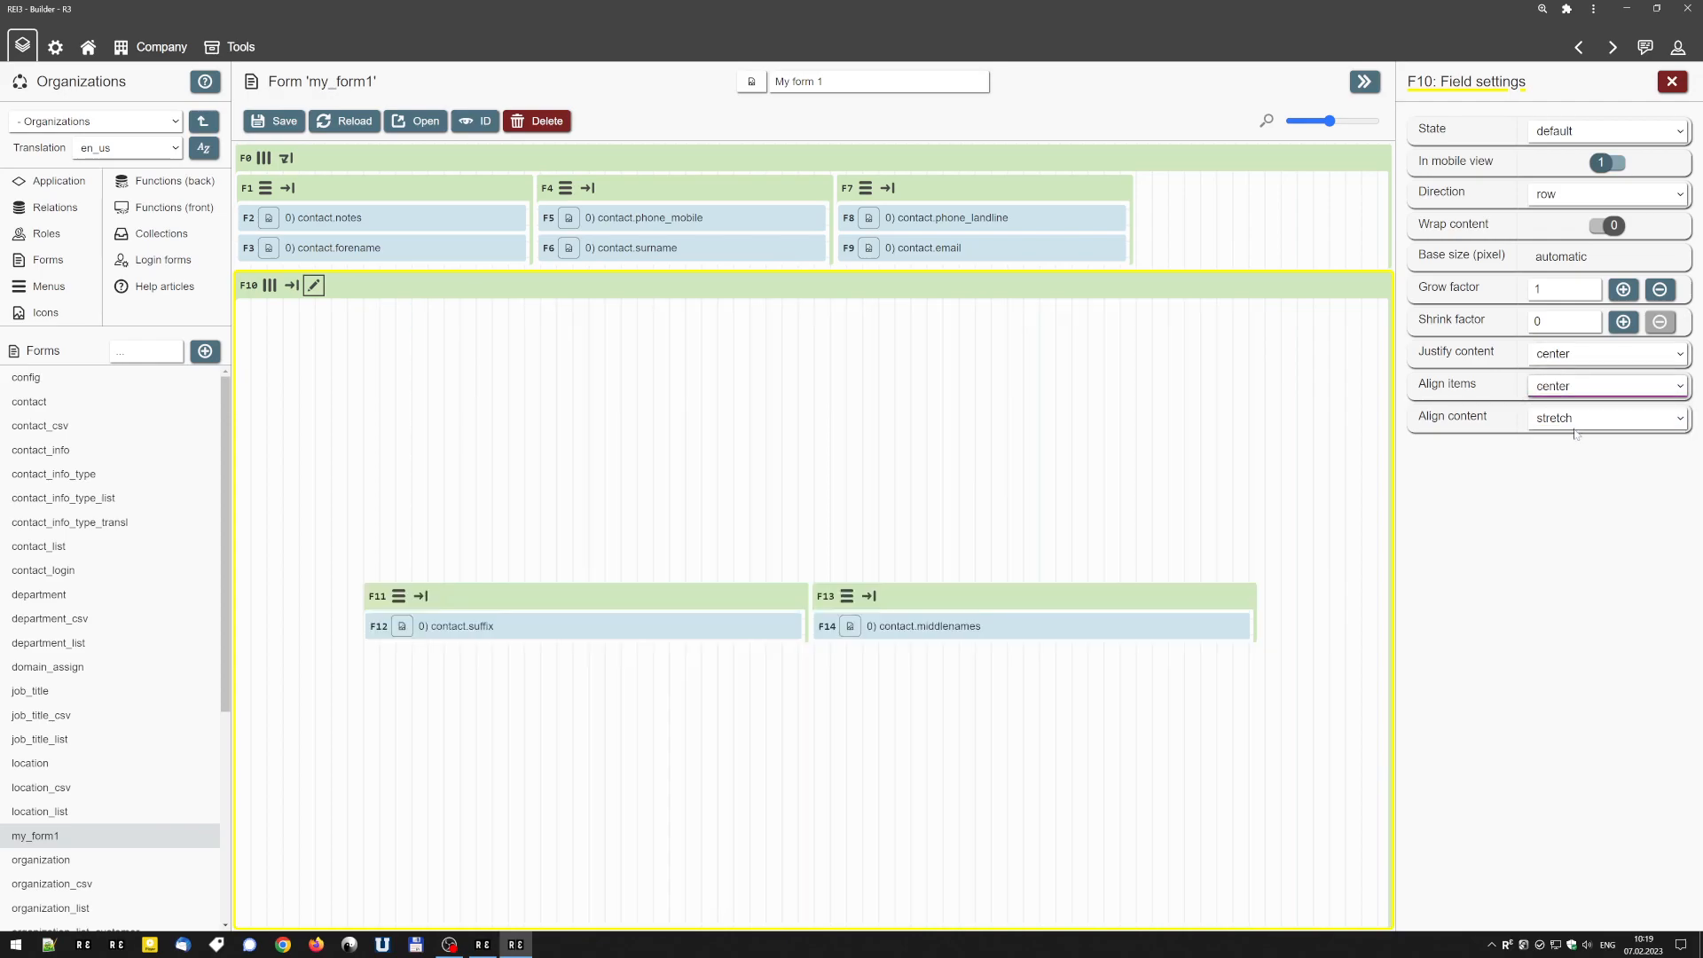
{"action": "left_click", "coordinate": [1570, 391]}
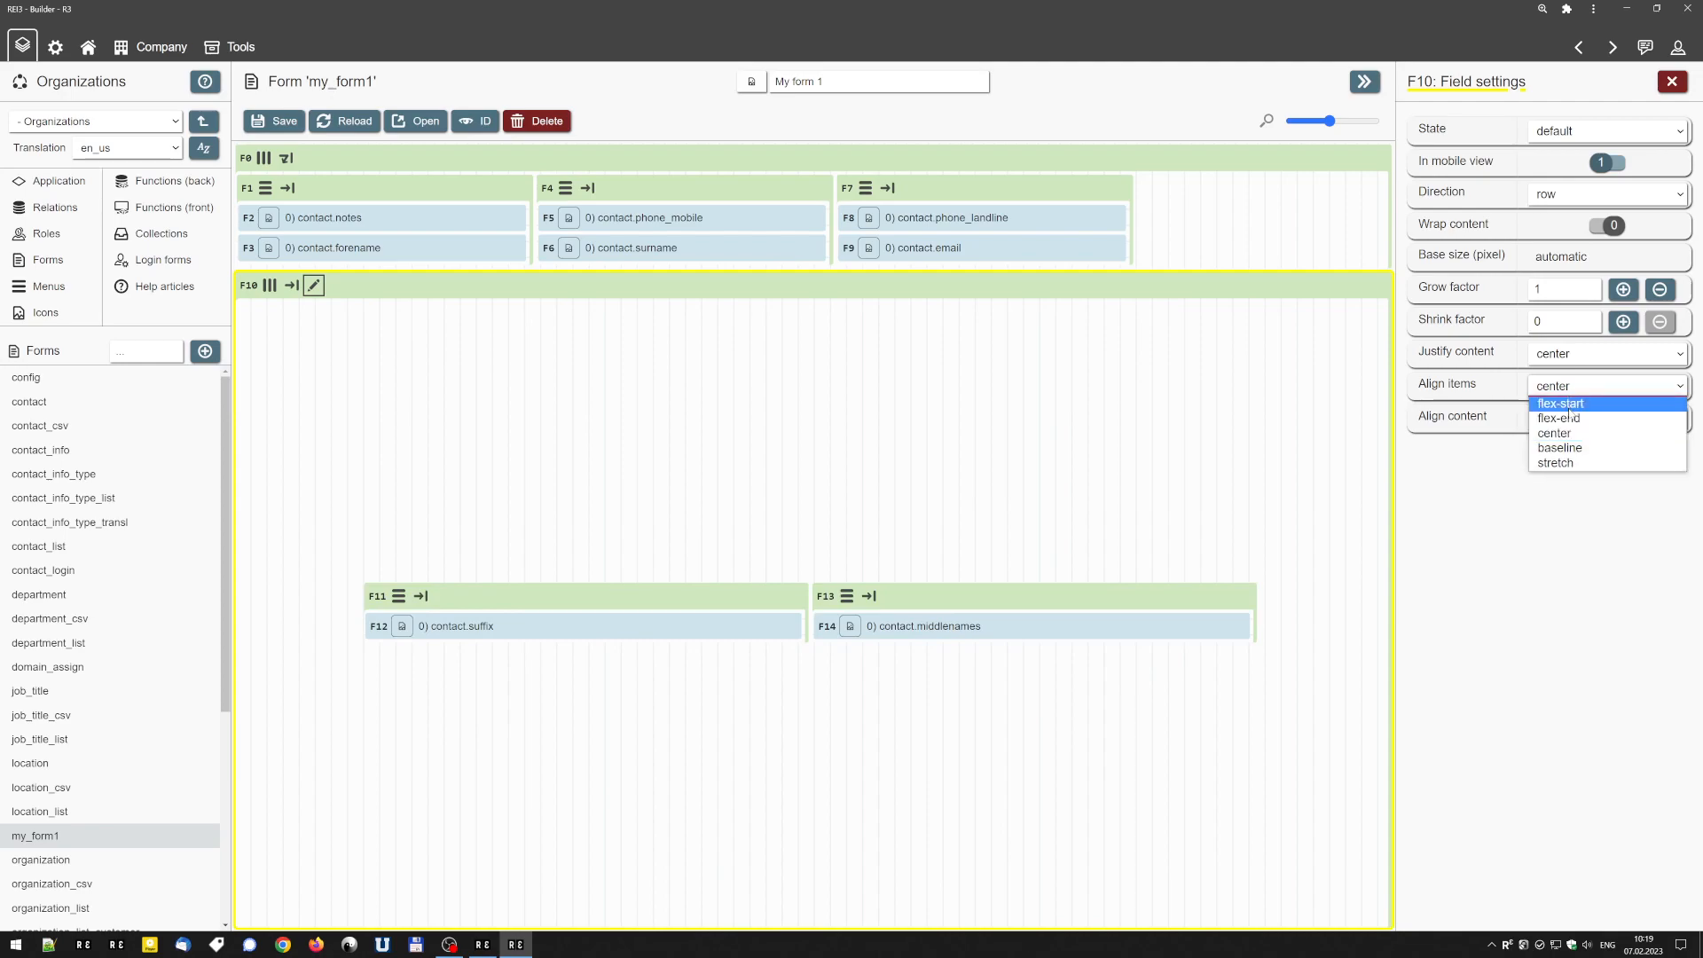
{"action": "left_click", "coordinate": [1571, 399]}
Set the content justification and item alignment of container F10 both to flex-start.
{"action": "left_click", "coordinate": [1574, 353]}
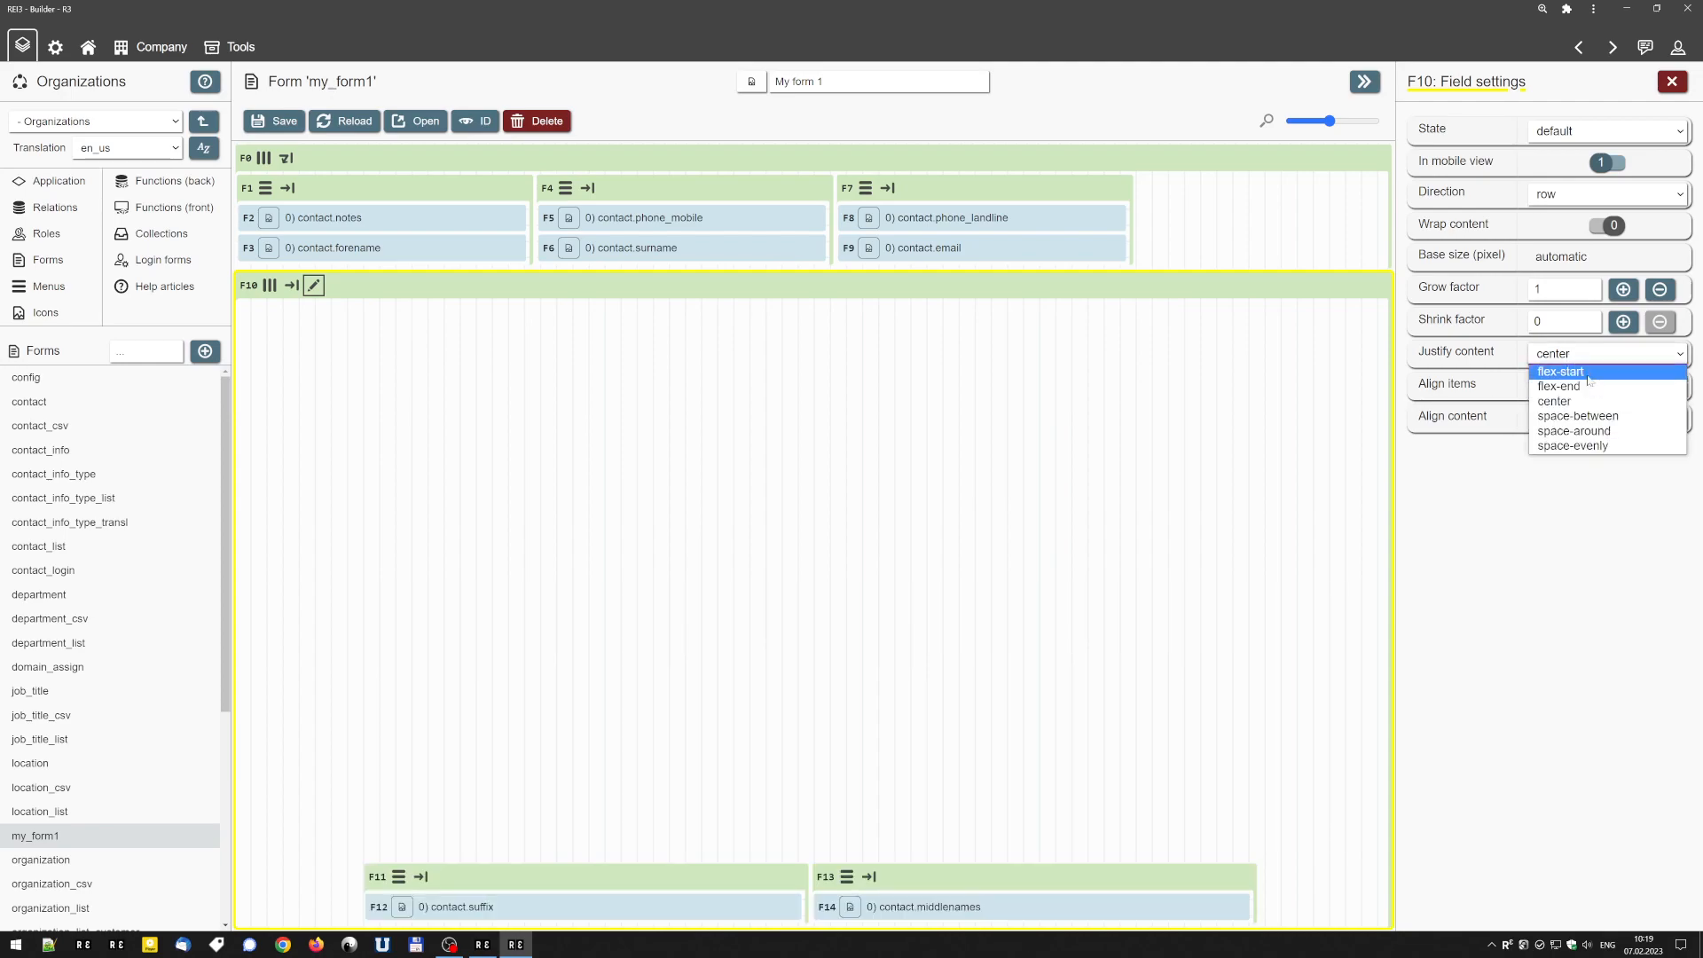
{"action": "left_click", "coordinate": [1568, 371]}
{"action": "left_click", "coordinate": [1575, 388]}
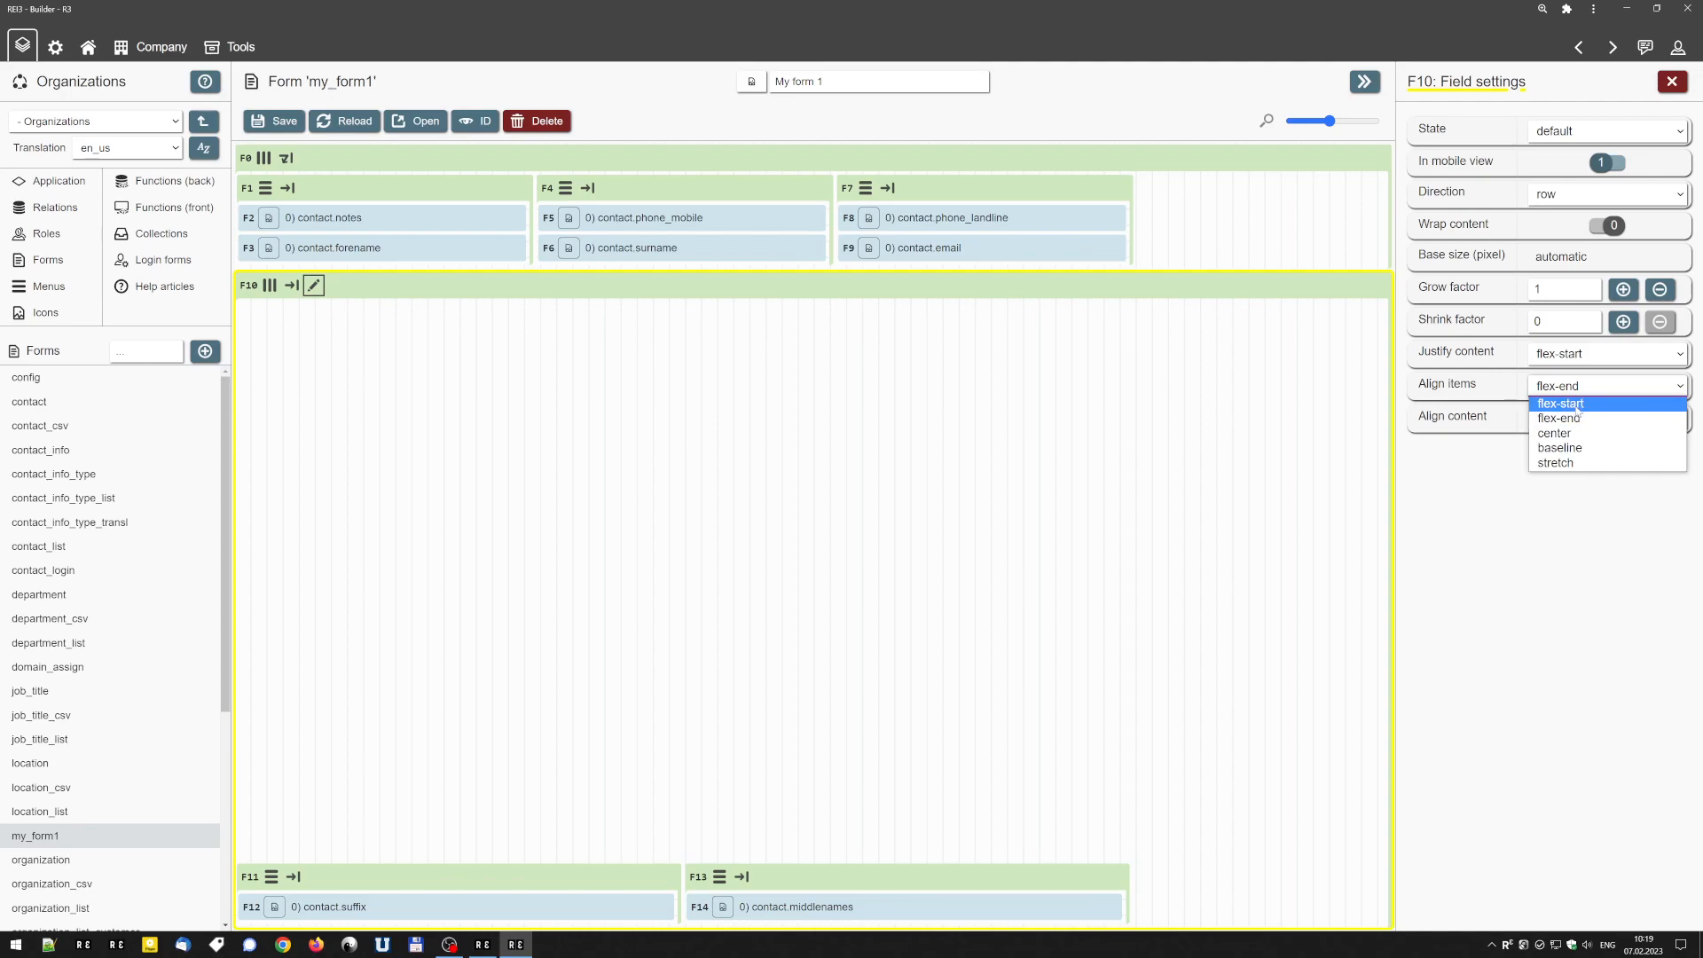
{"action": "left_click", "coordinate": [1561, 403]}
Try flex-end for both the item alignment and the content justification of container F10.
{"action": "left_click", "coordinate": [1602, 385]}
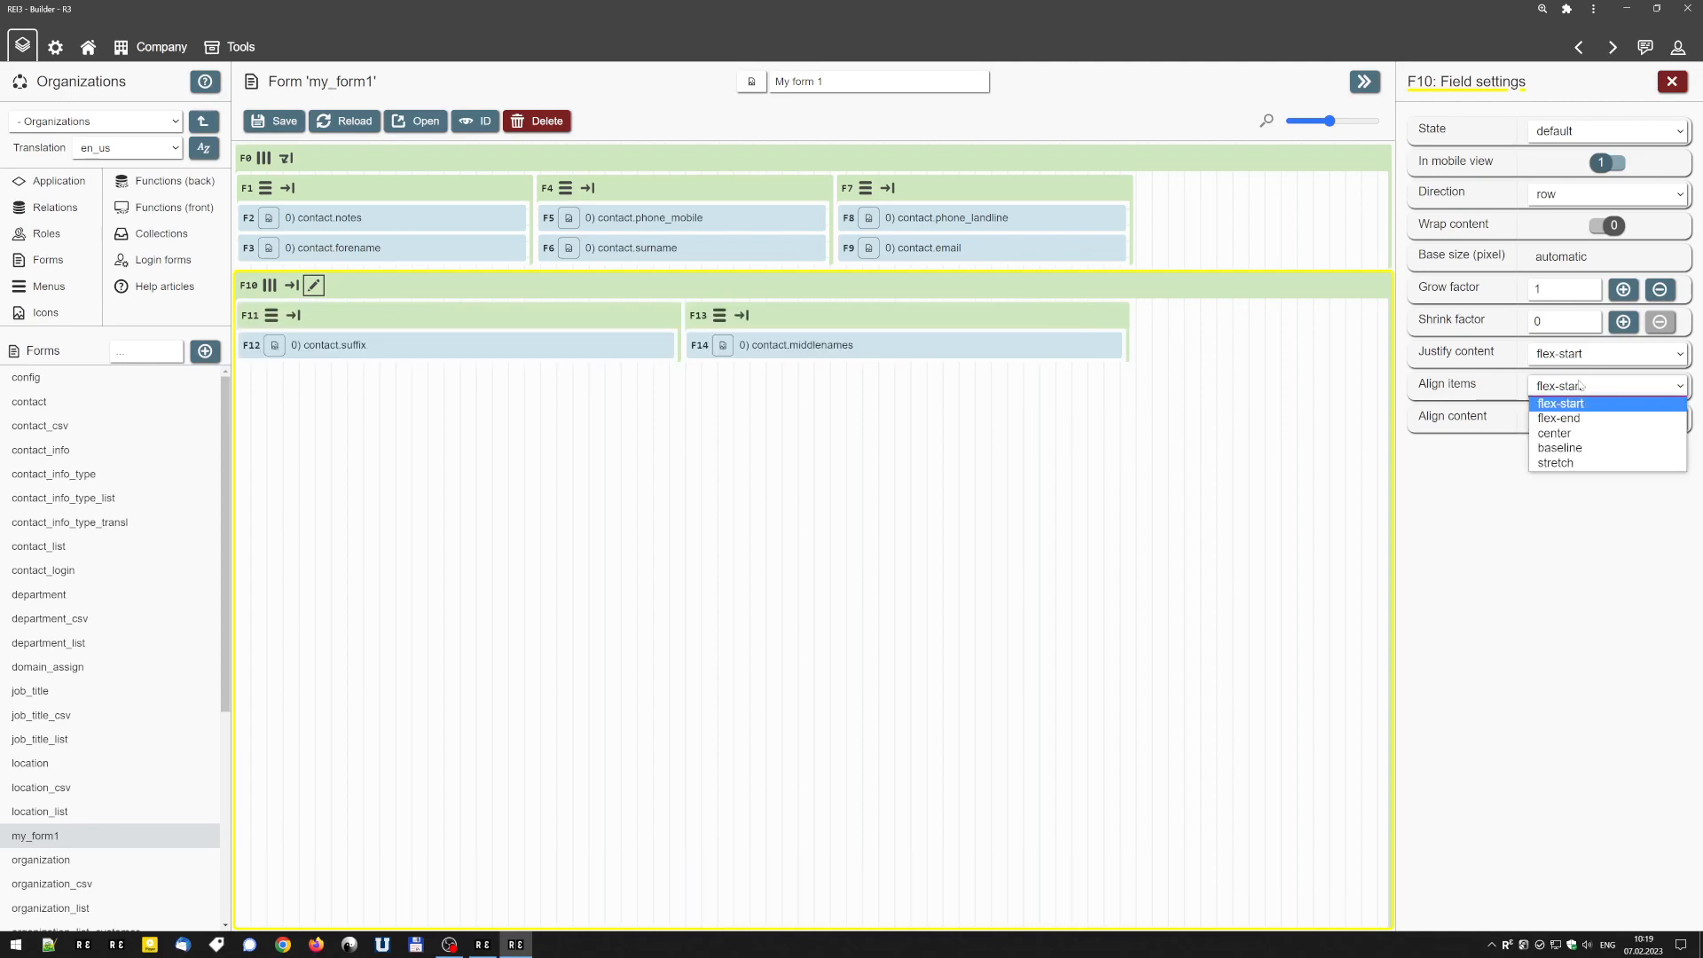
{"action": "left_click", "coordinate": [1571, 414]}
{"action": "left_click", "coordinate": [1587, 354]}
{"action": "left_click", "coordinate": [1586, 385]}
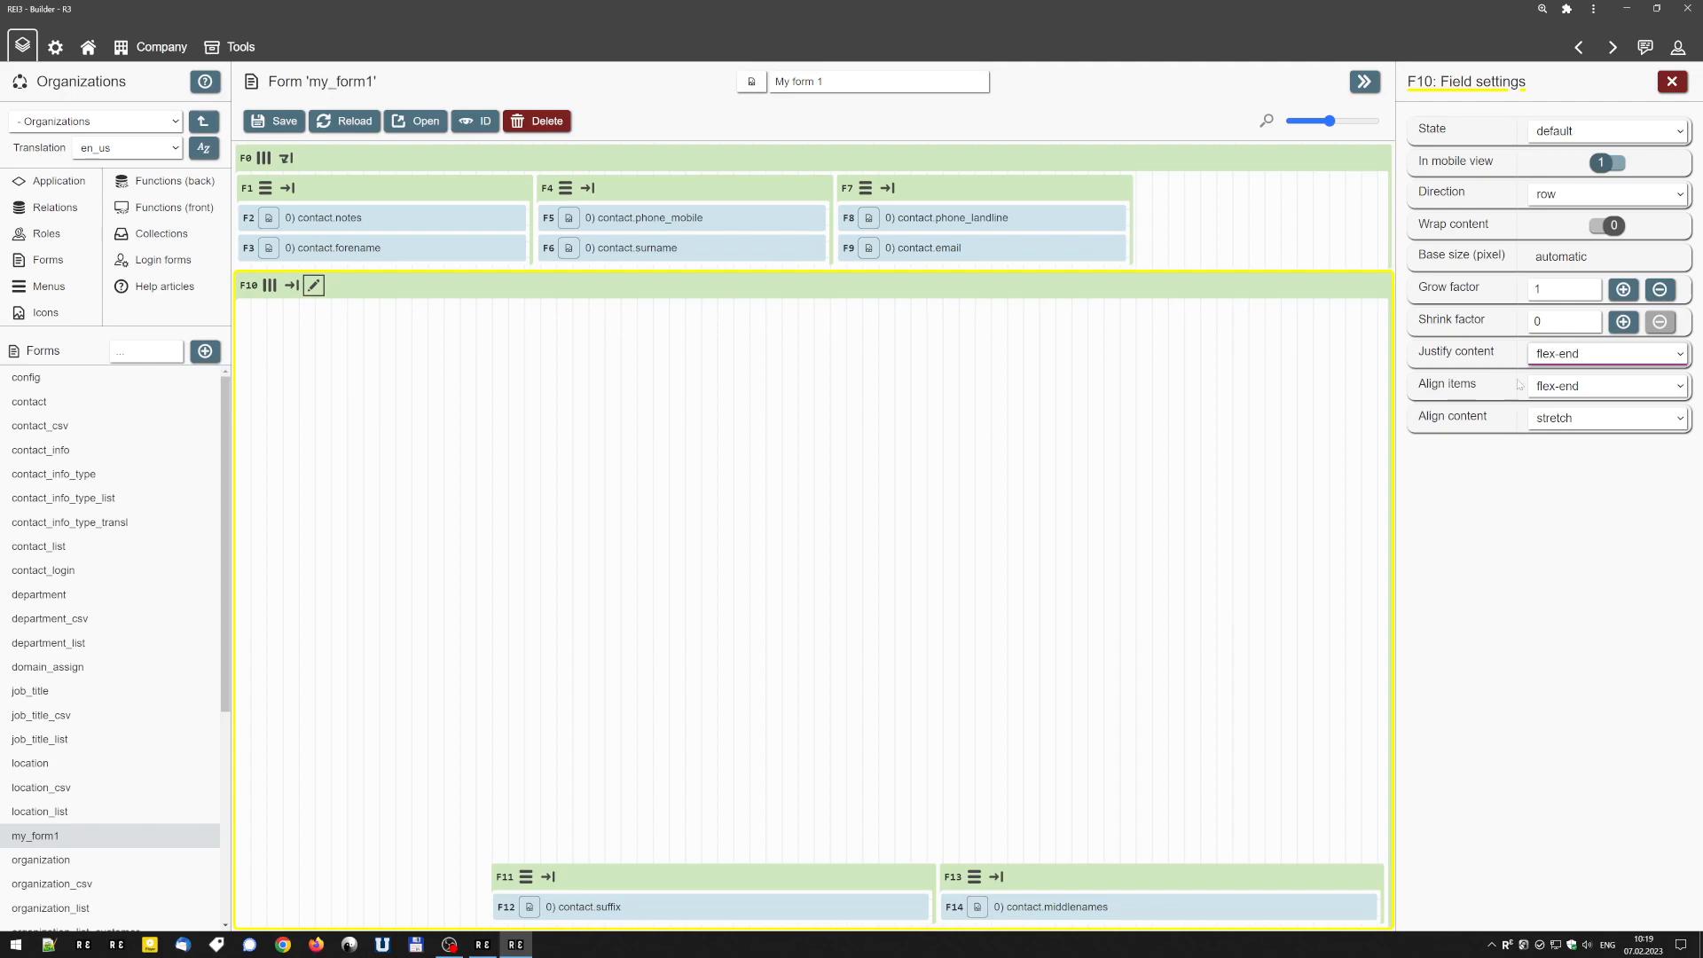
Return container F10 to flex-start for both content justification and item alignment.
{"action": "left_click", "coordinate": [1605, 353]}
{"action": "left_click", "coordinate": [1579, 371]}
{"action": "left_click", "coordinate": [1596, 386]}
{"action": "left_click", "coordinate": [1576, 401]}
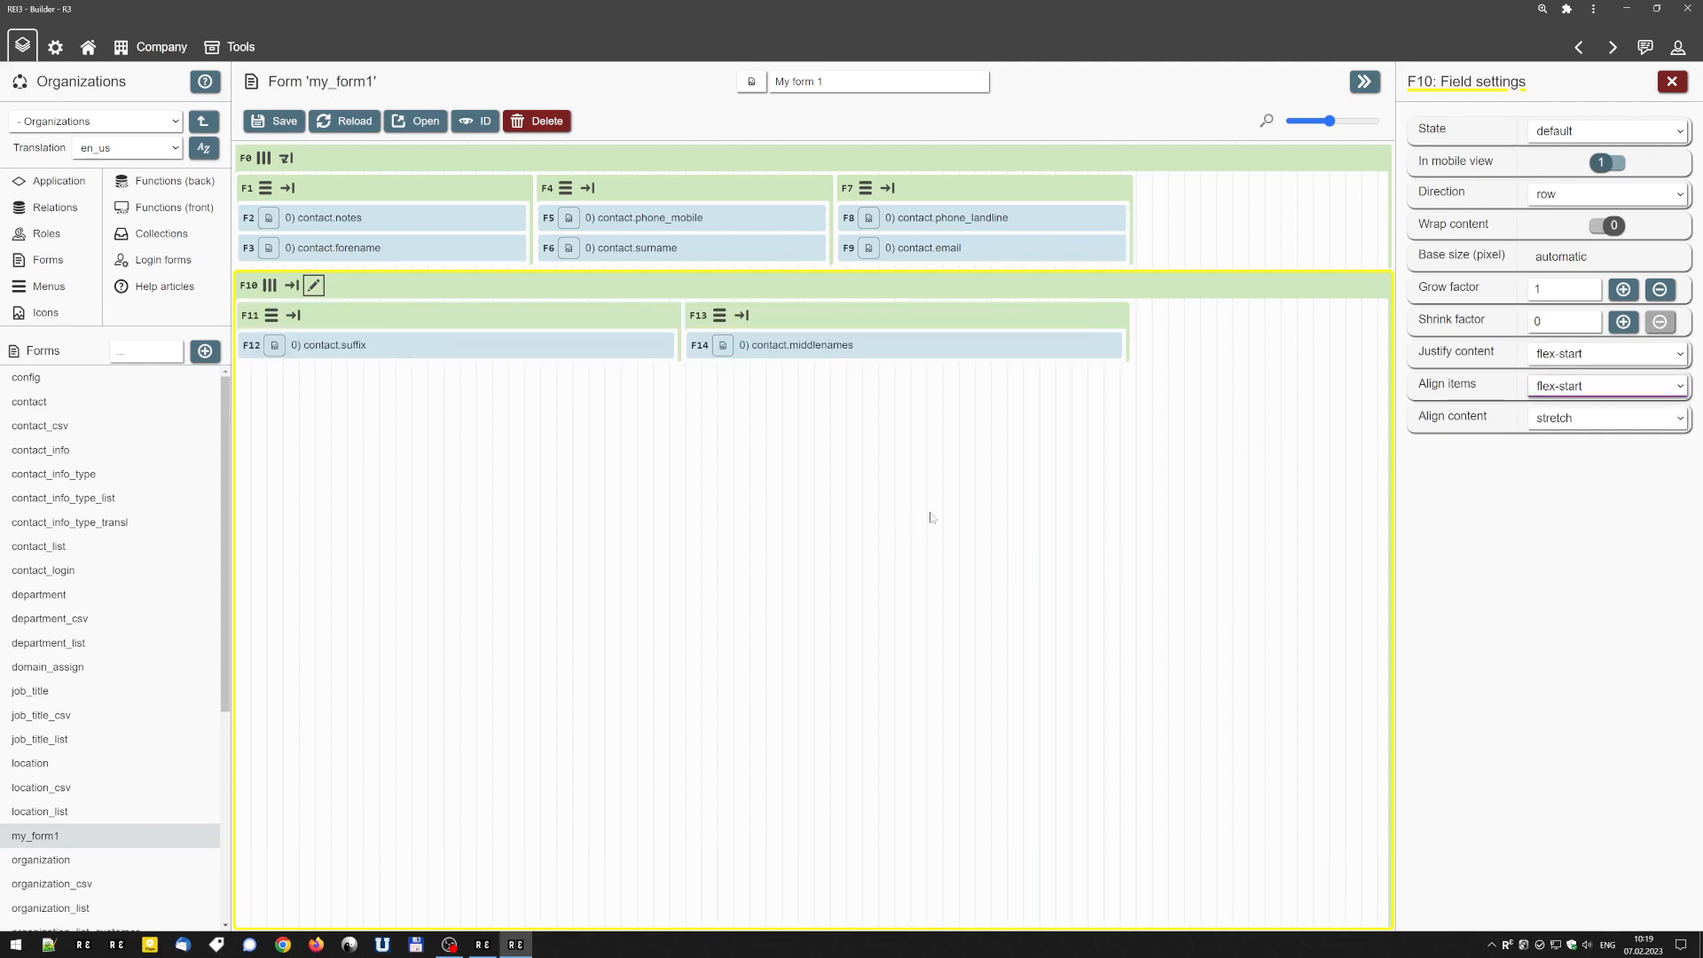
Set the content justification of container F10 to space-between and close its field settings.
{"action": "mouse_move", "coordinate": [570, 326]}
{"action": "left_click", "coordinate": [1547, 354]}
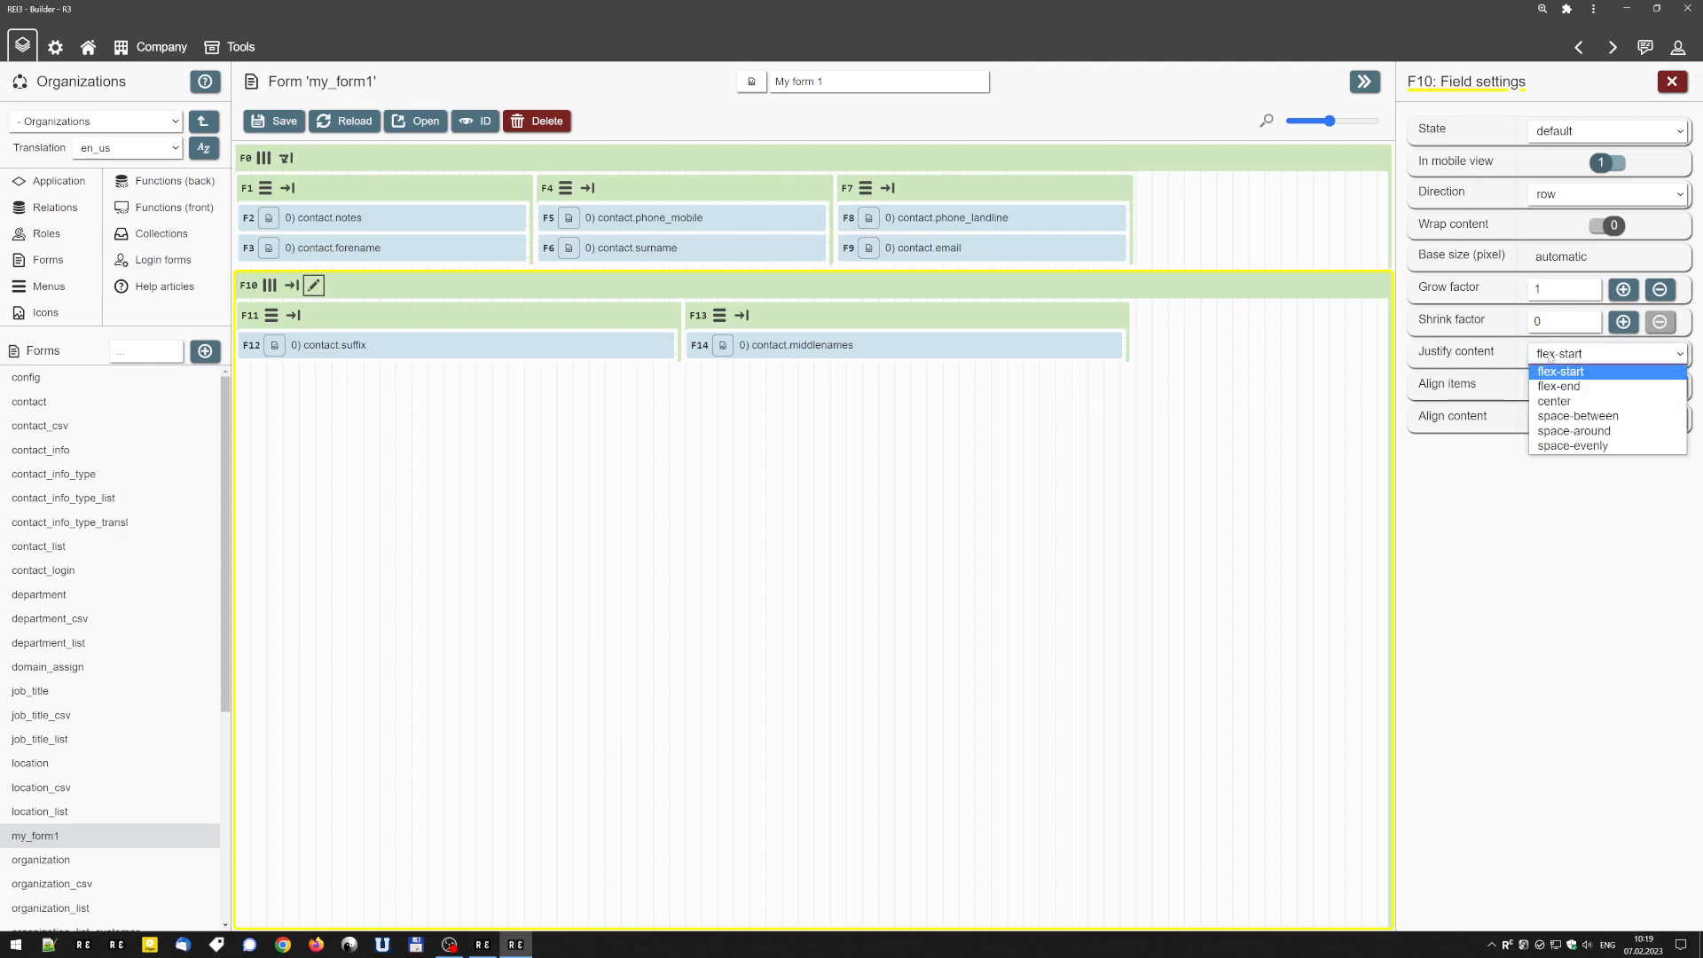
{"action": "left_click", "coordinate": [1577, 416]}
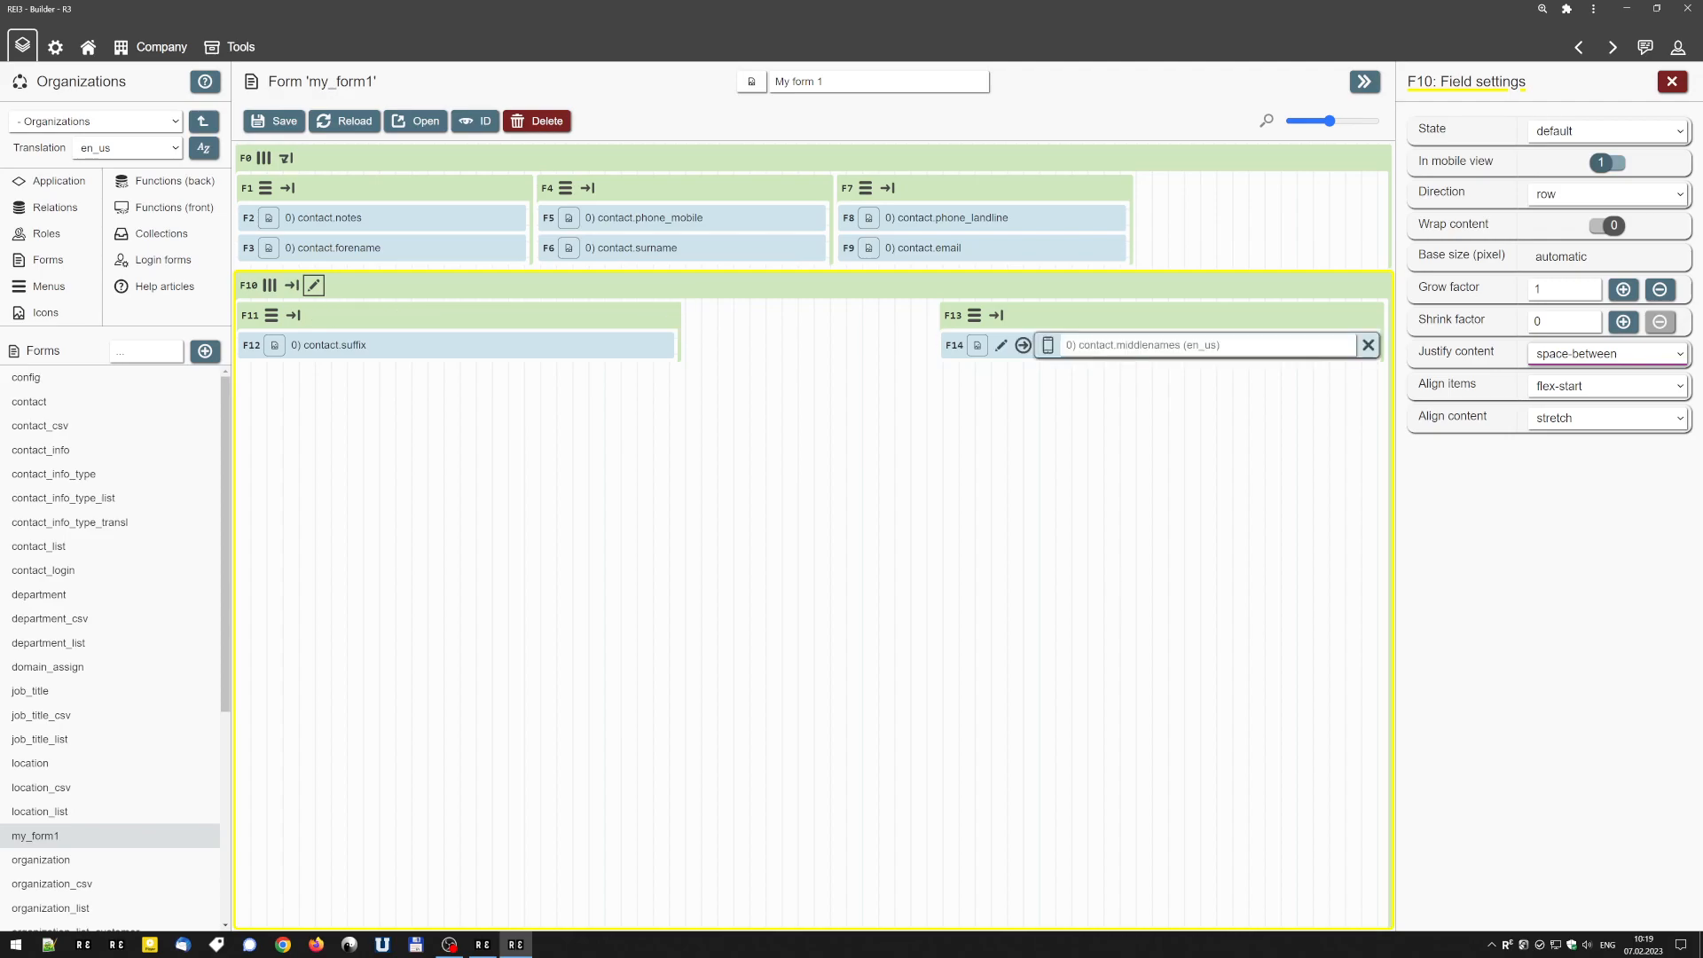
{"action": "left_click", "coordinate": [1669, 83]}
Split container F11 into a row of two nested containers holding contact.suffix and contact.phone_fax, and save the form.
{"action": "left_click_drag", "start_coordinate": [1454, 299], "coordinate": [354, 352]}
{"action": "left_click", "coordinate": [271, 315]}
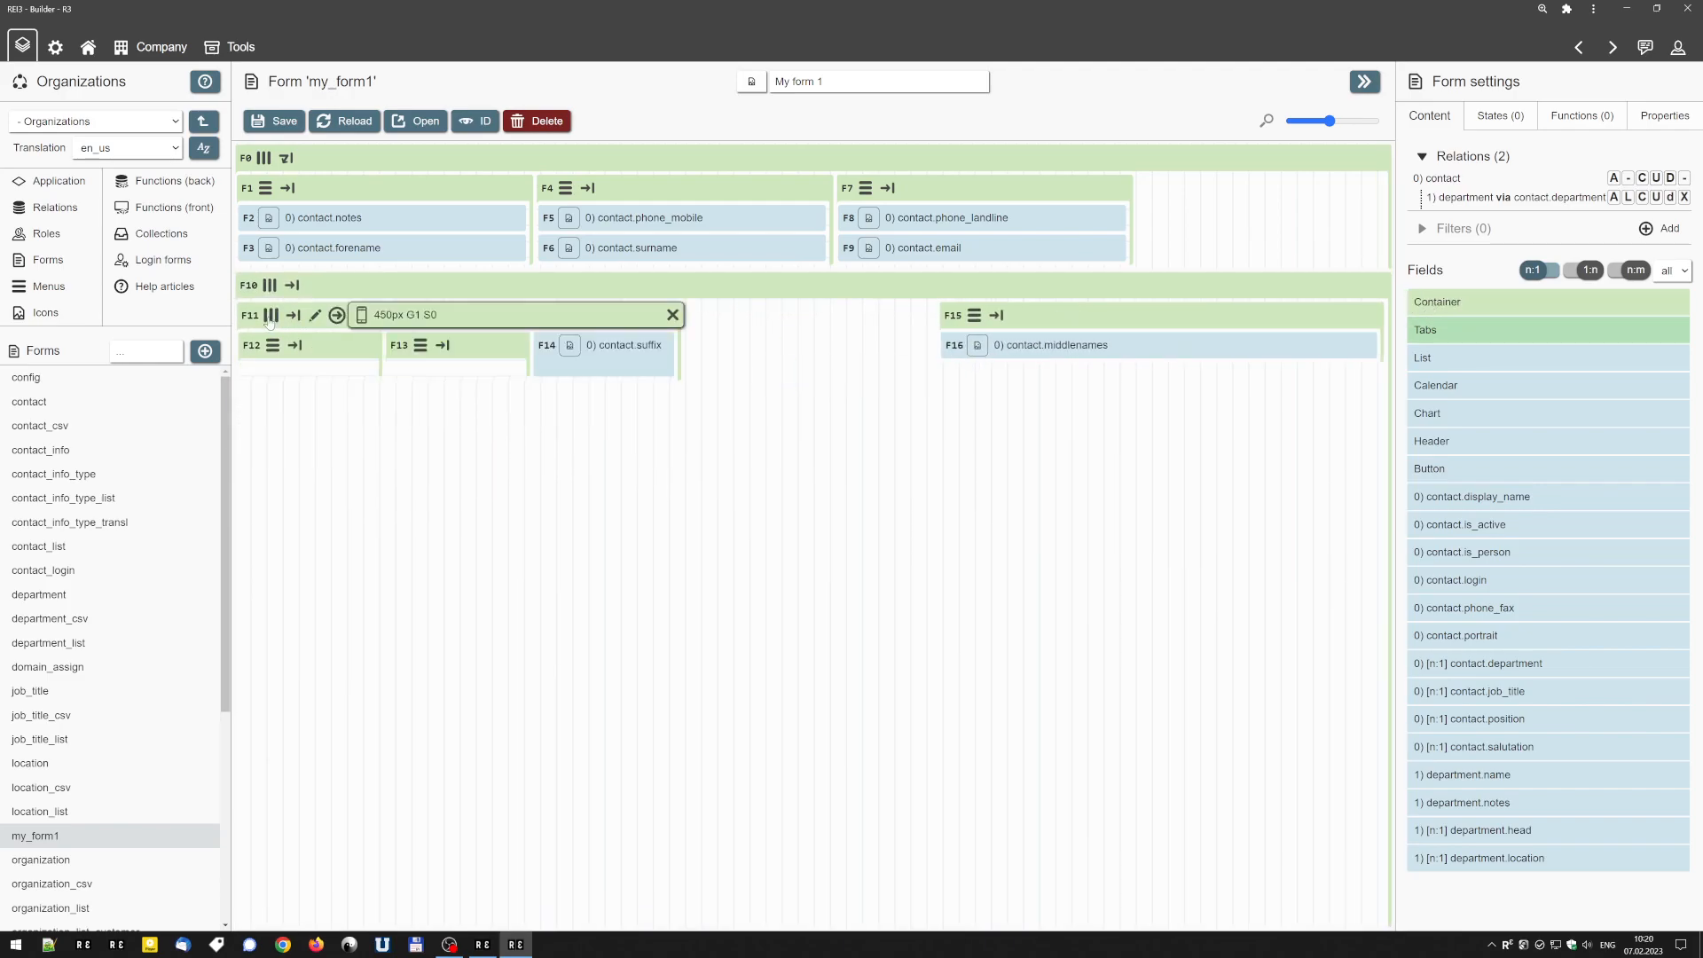
{"action": "left_click_drag", "start_coordinate": [554, 353], "coordinate": [306, 374]}
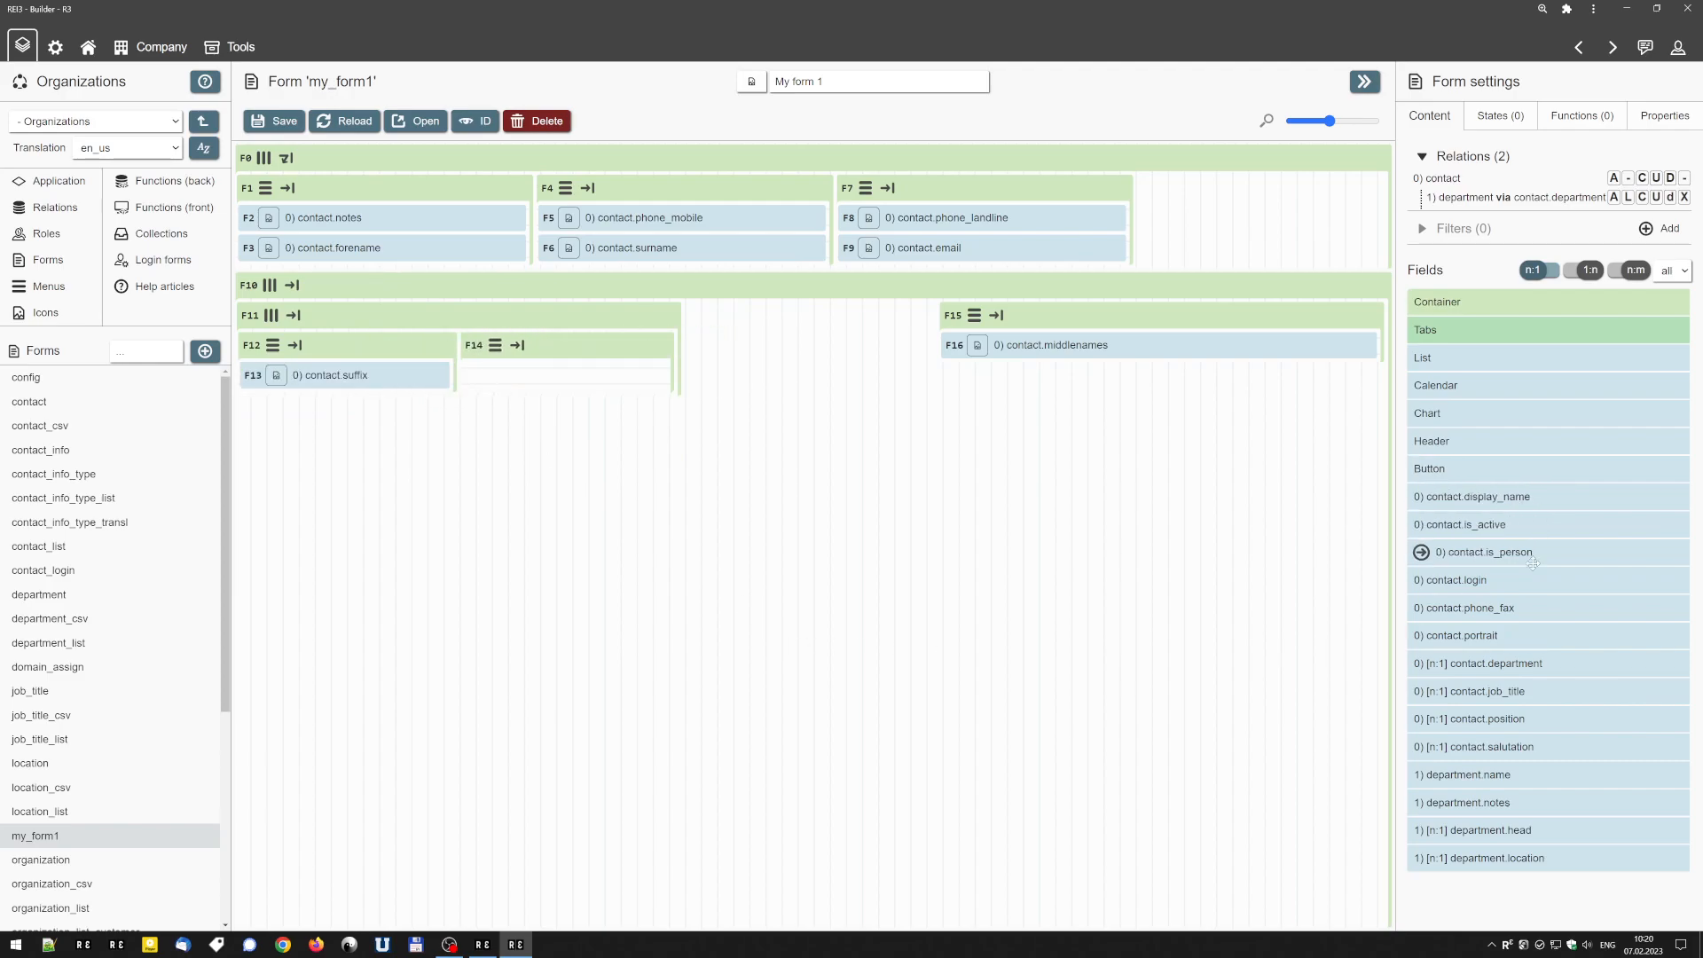
{"action": "left_click_drag", "start_coordinate": [1527, 607], "coordinate": [554, 375]}
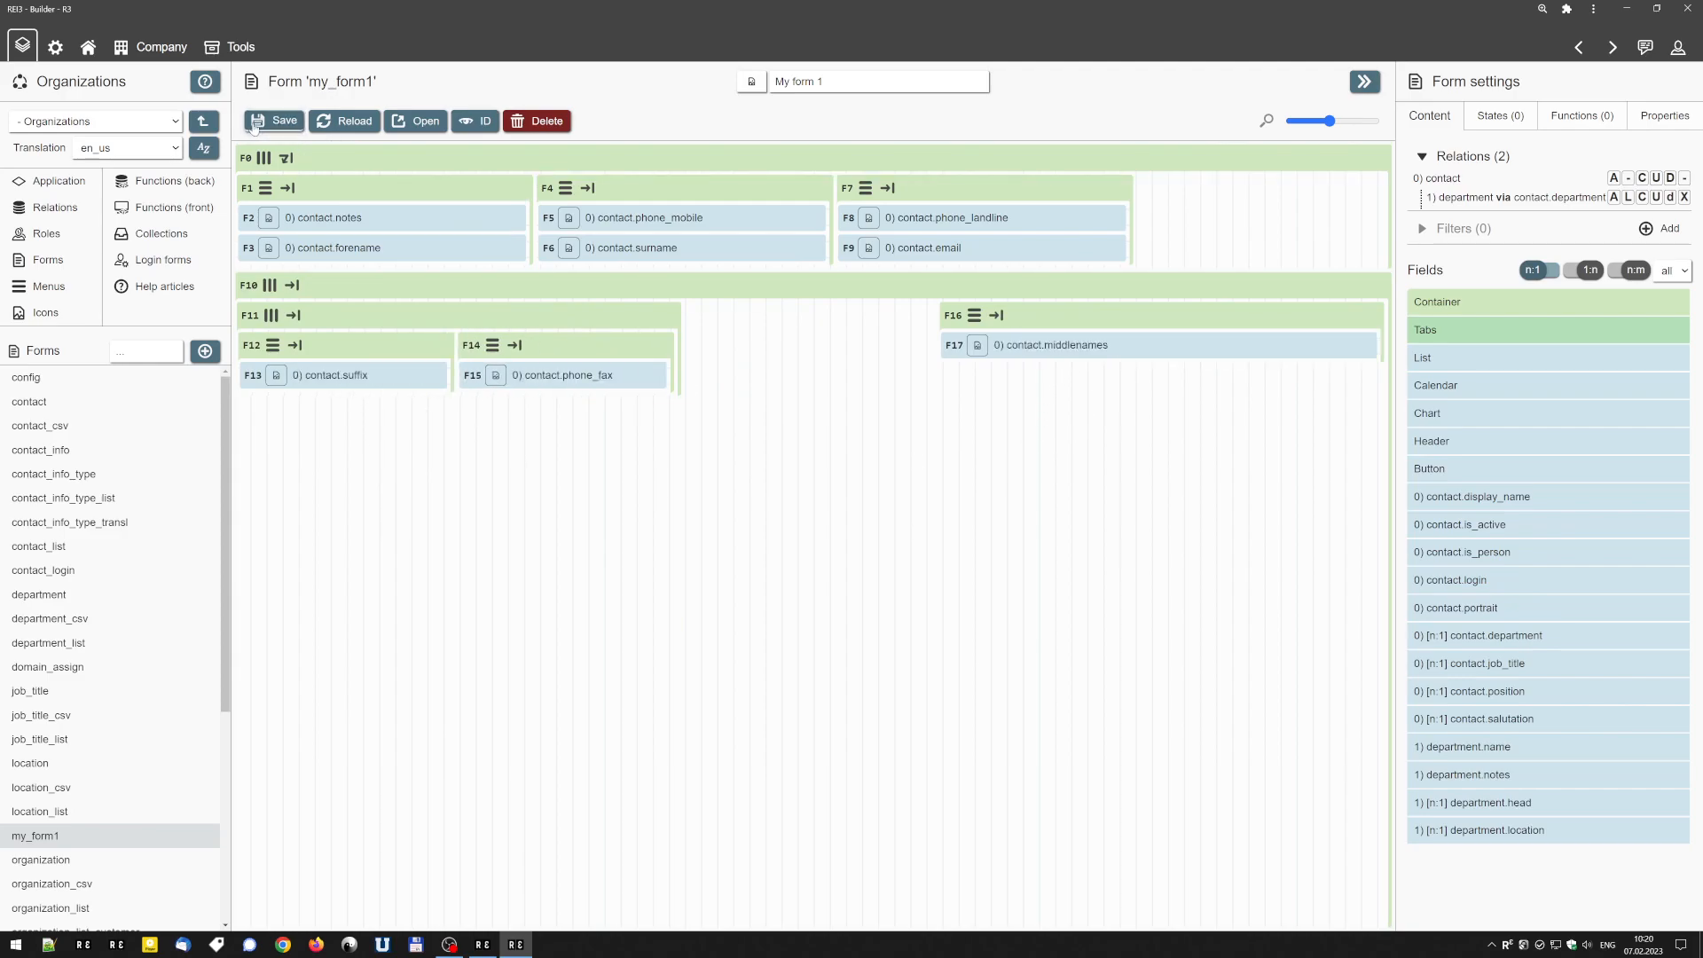
{"action": "left_click", "coordinate": [254, 124]}
Open the live form, check the Suffix, Fax and Middle name(s) fields, and return to the Builder.
{"action": "left_click", "coordinate": [436, 121]}
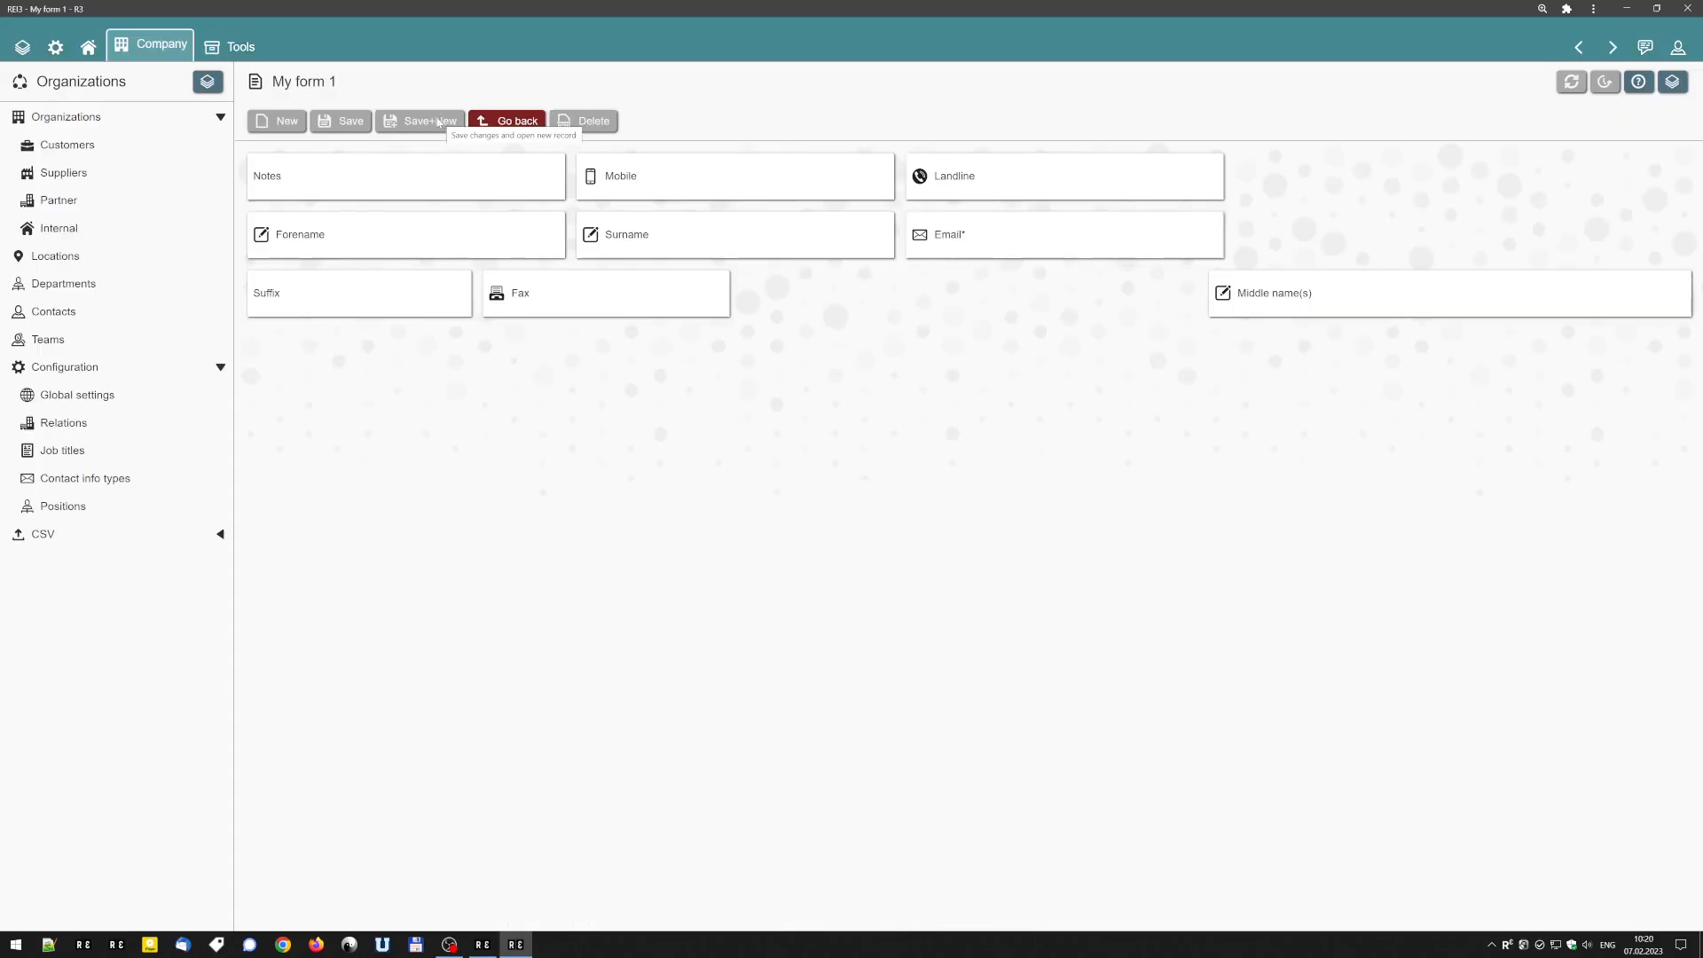
{"action": "left_click", "coordinate": [390, 298]}
{"action": "left_click", "coordinate": [605, 298]}
{"action": "left_click", "coordinate": [1330, 299]}
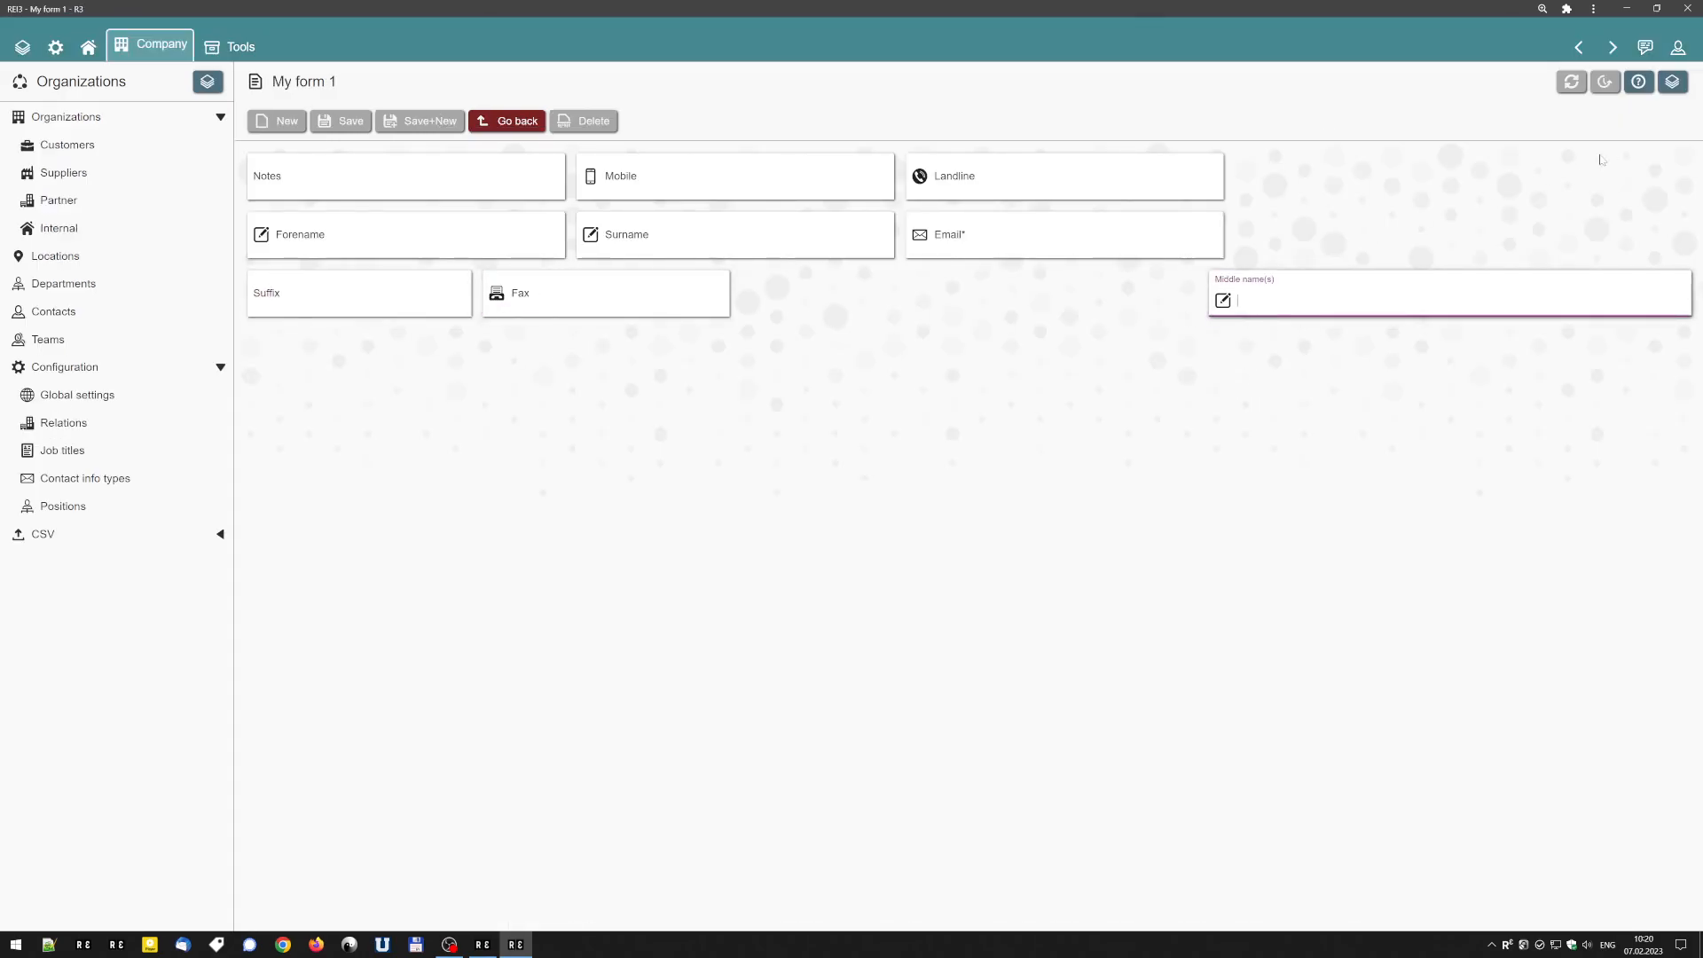
{"action": "left_click", "coordinate": [1671, 81]}
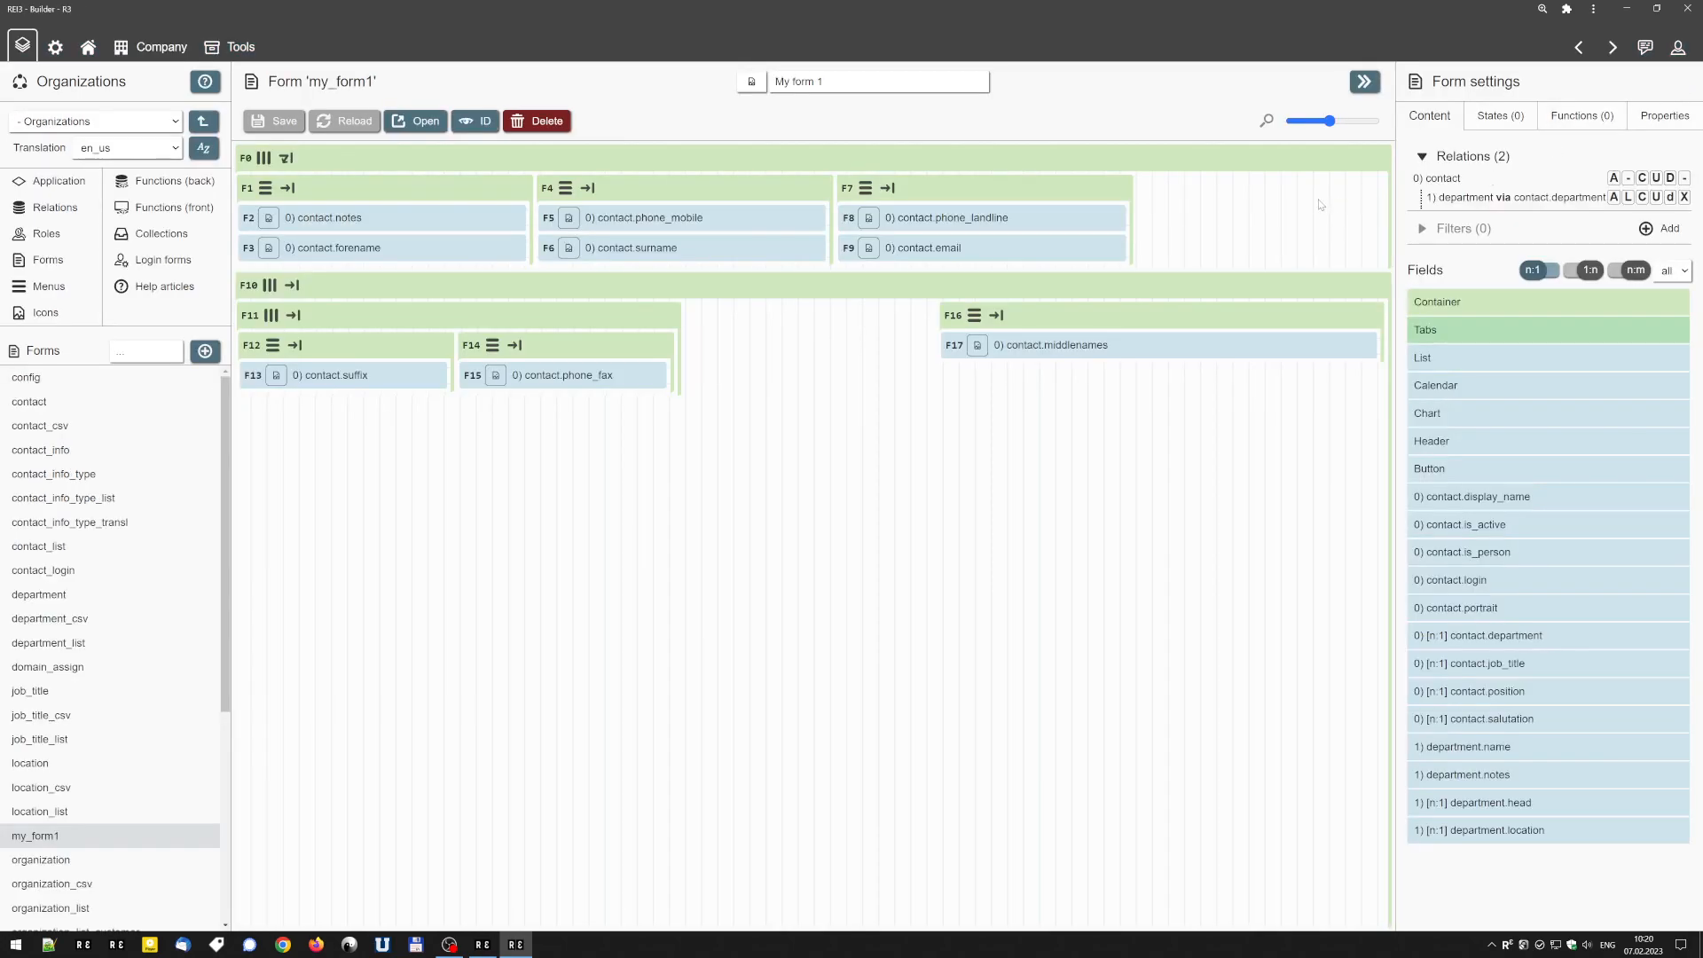
Open the existing contact form in the Builder and look through its nested container layout.
{"action": "mouse_move", "coordinate": [1064, 312]}
{"action": "left_click", "coordinate": [142, 407]}
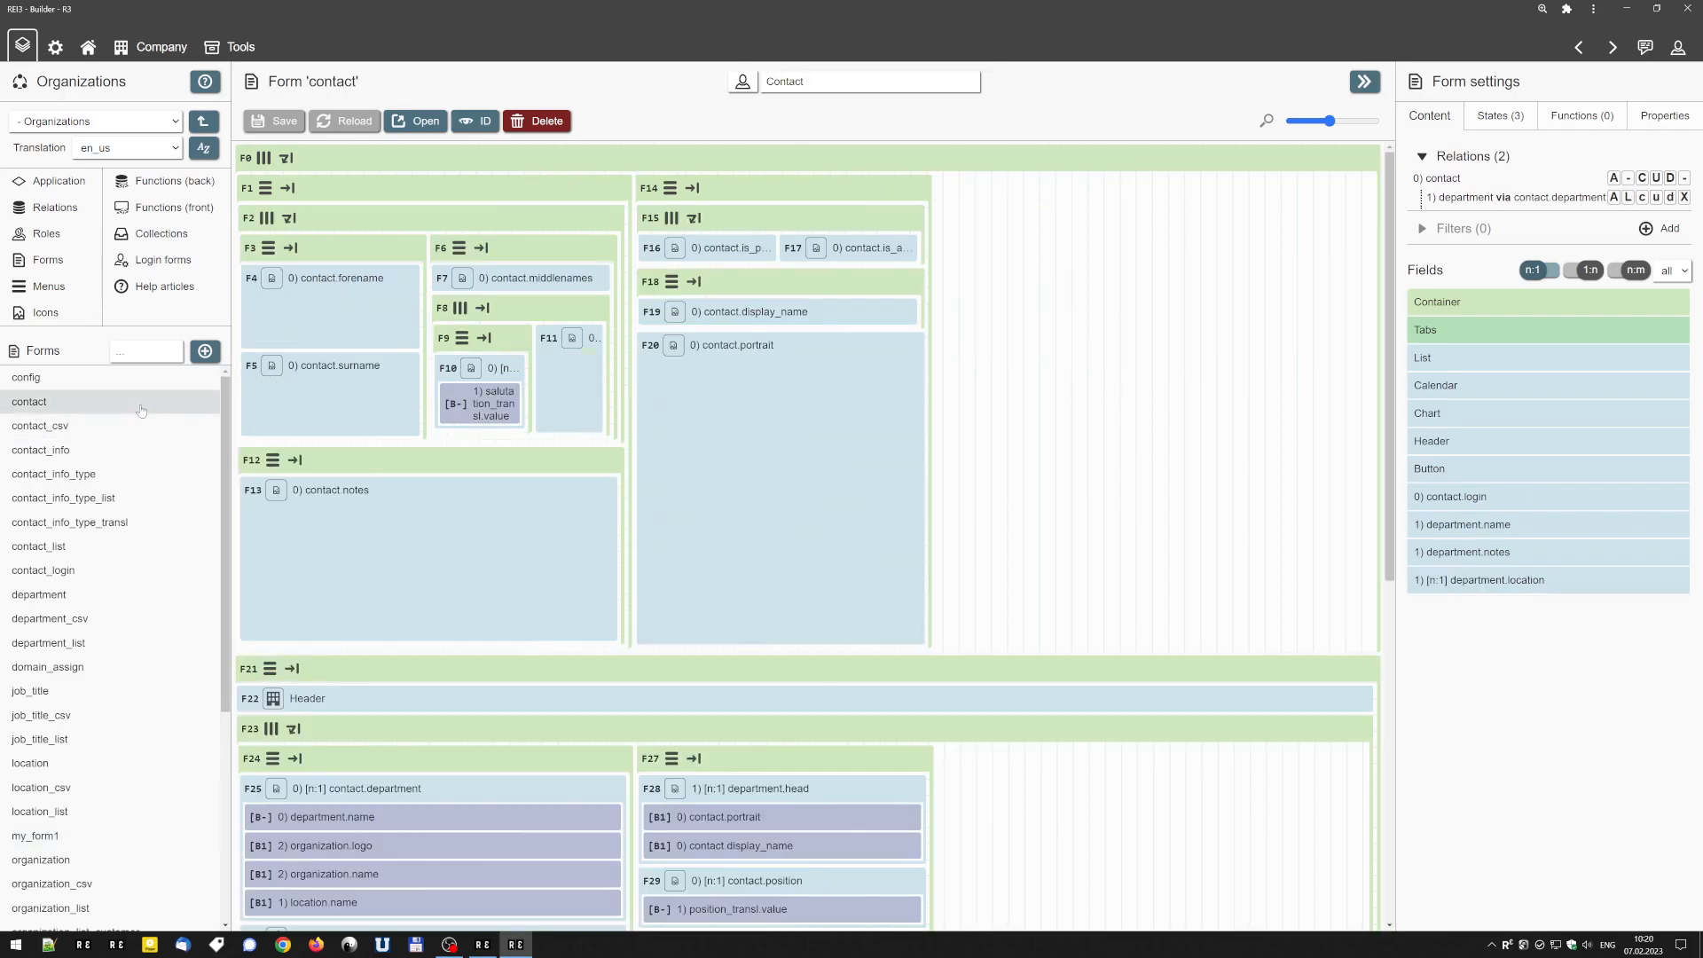
{"action": "scroll", "coordinate": [1016, 491], "scroll_direction": "down", "scroll_amount": 4}
{"action": "scroll", "coordinate": [1017, 514], "scroll_direction": "up", "scroll_amount": 4}
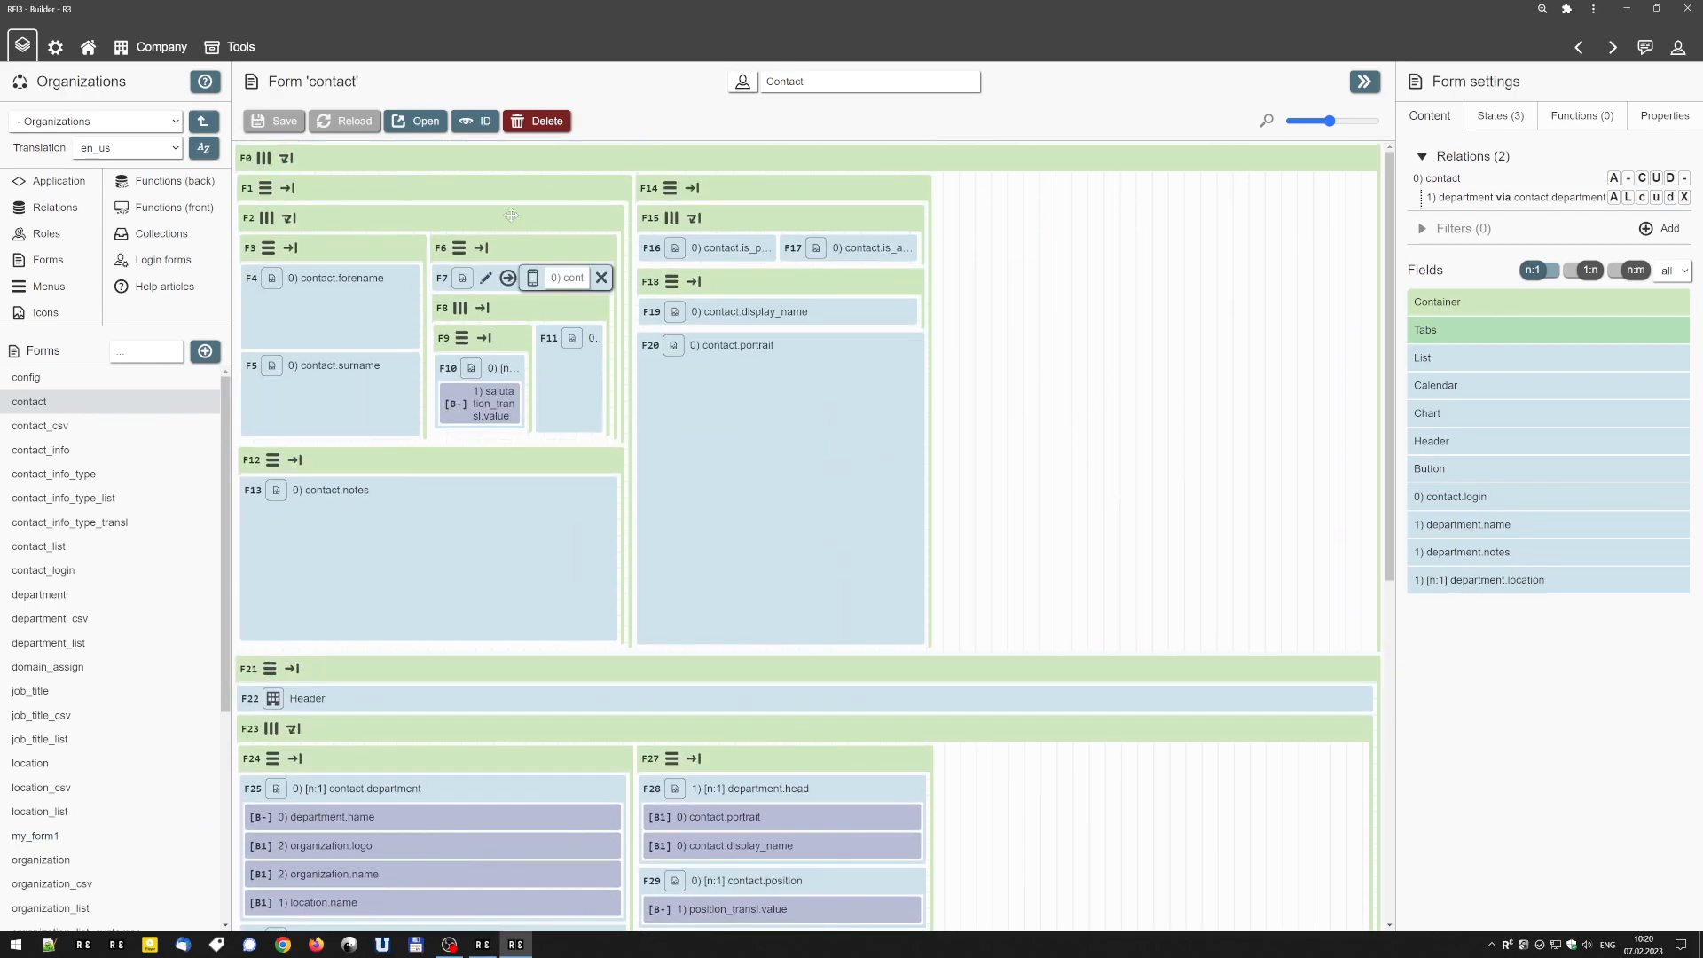
Open the live contact form and examine how its Surname and Notes fields are arranged.
{"action": "left_click", "coordinate": [424, 121]}
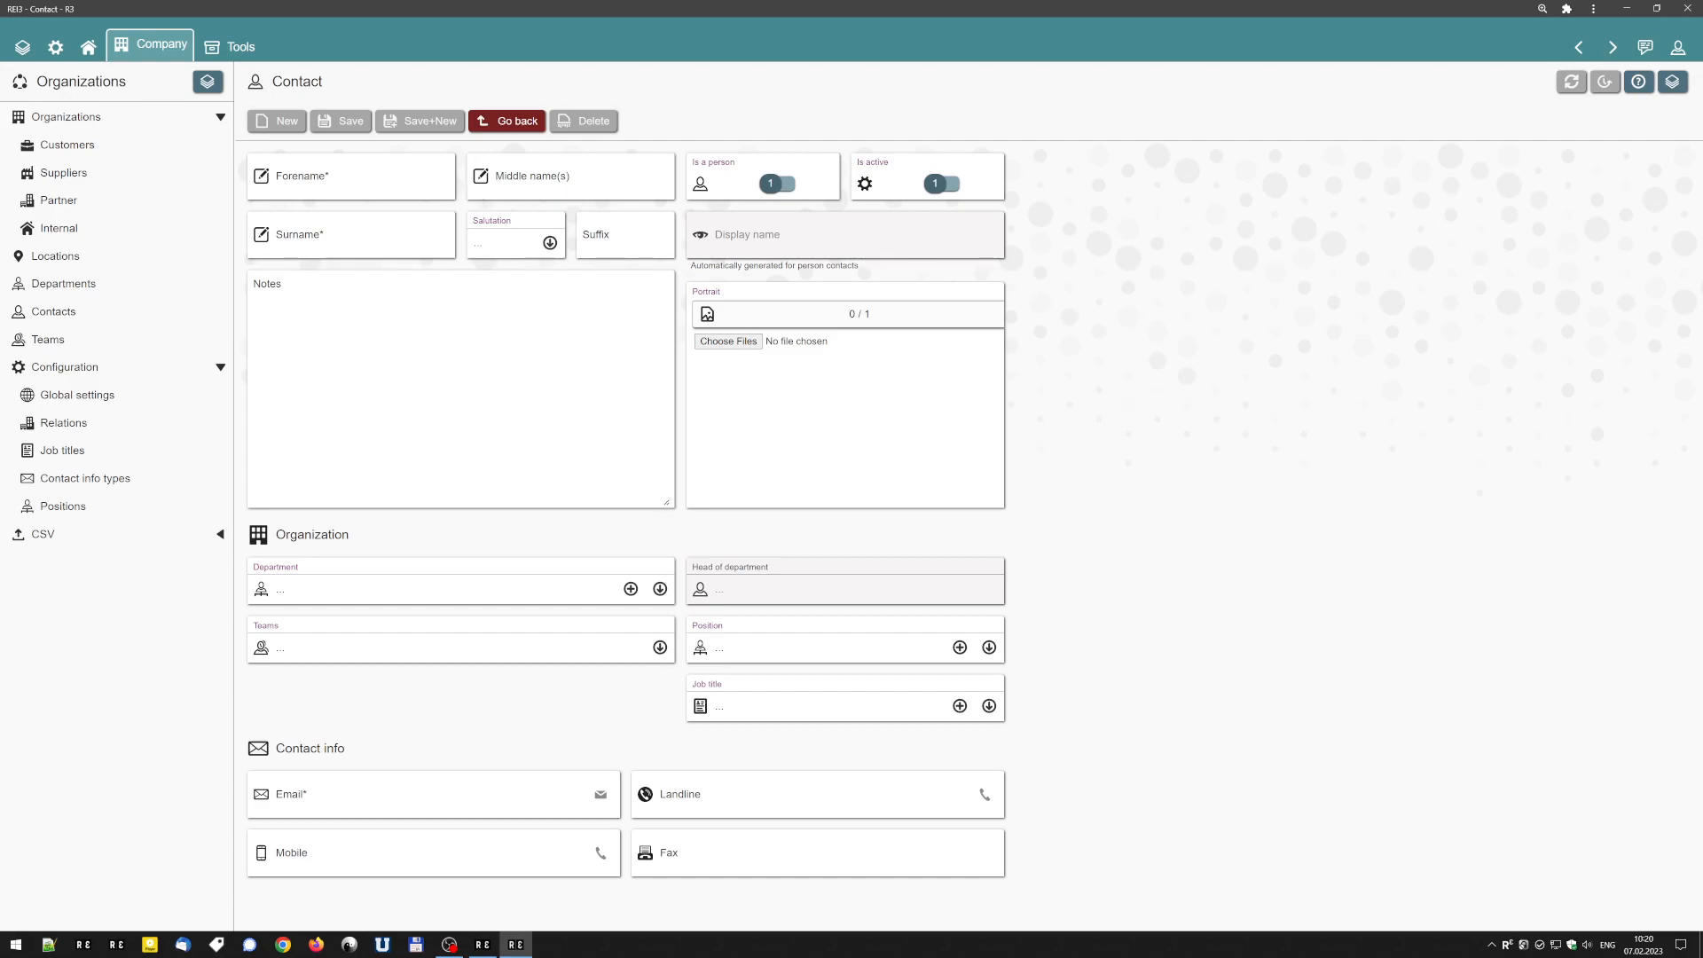
{"action": "left_click", "coordinate": [401, 226]}
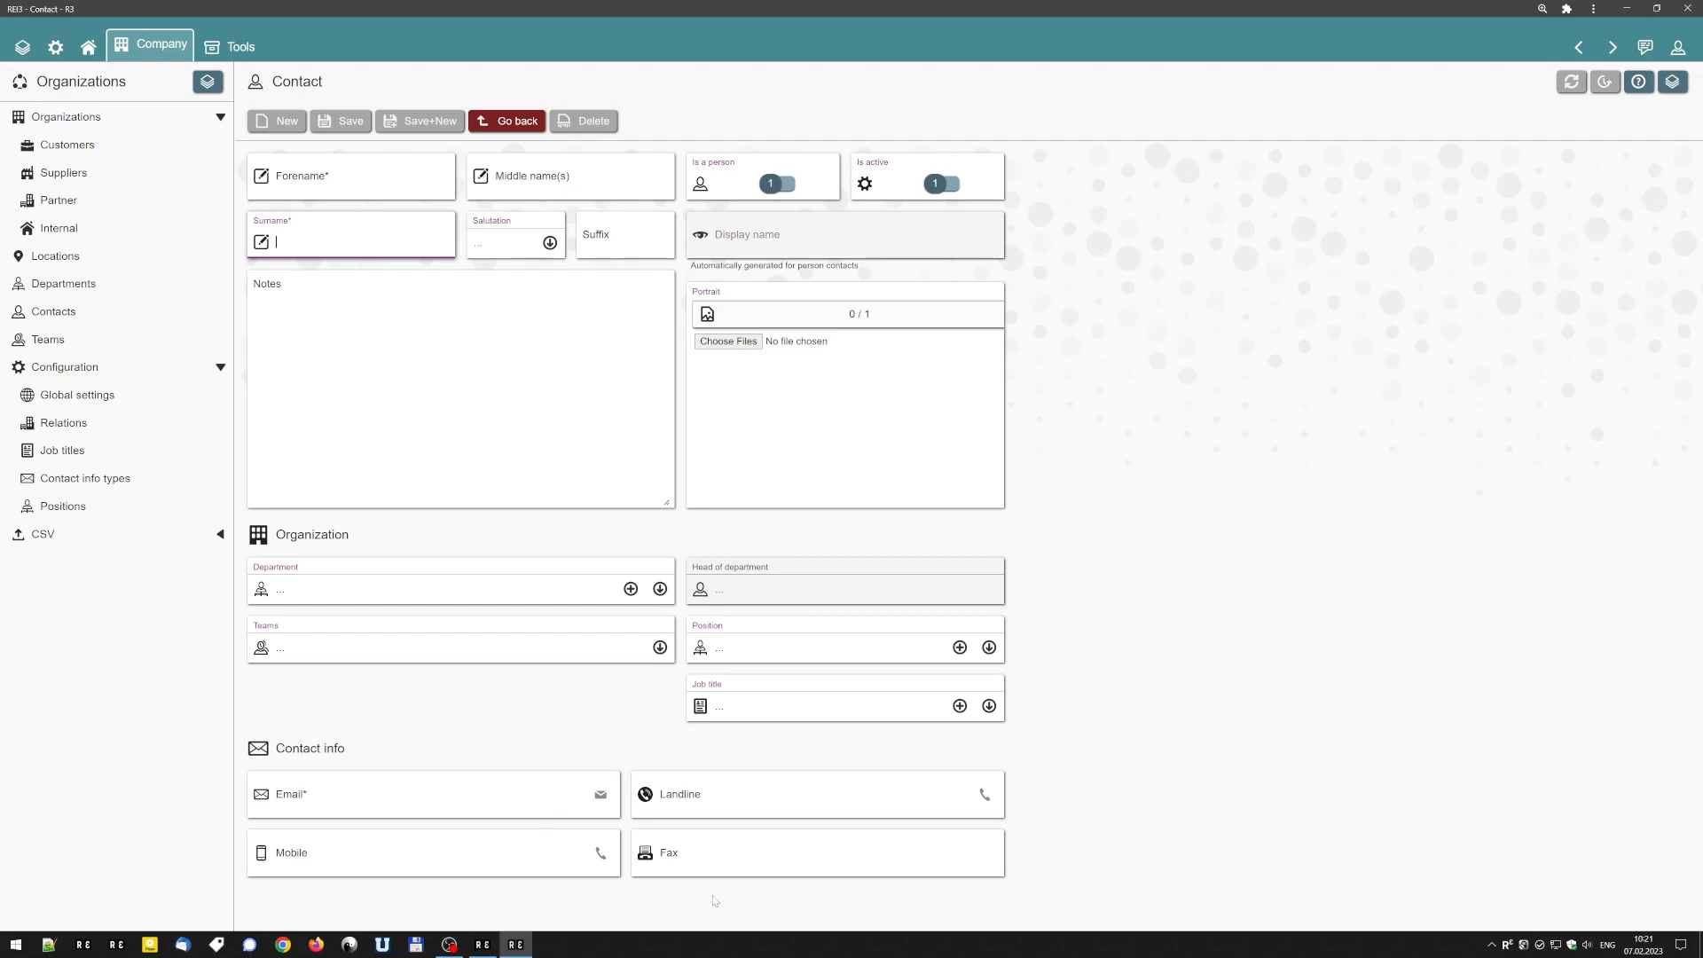
{"action": "left_click", "coordinate": [399, 345]}
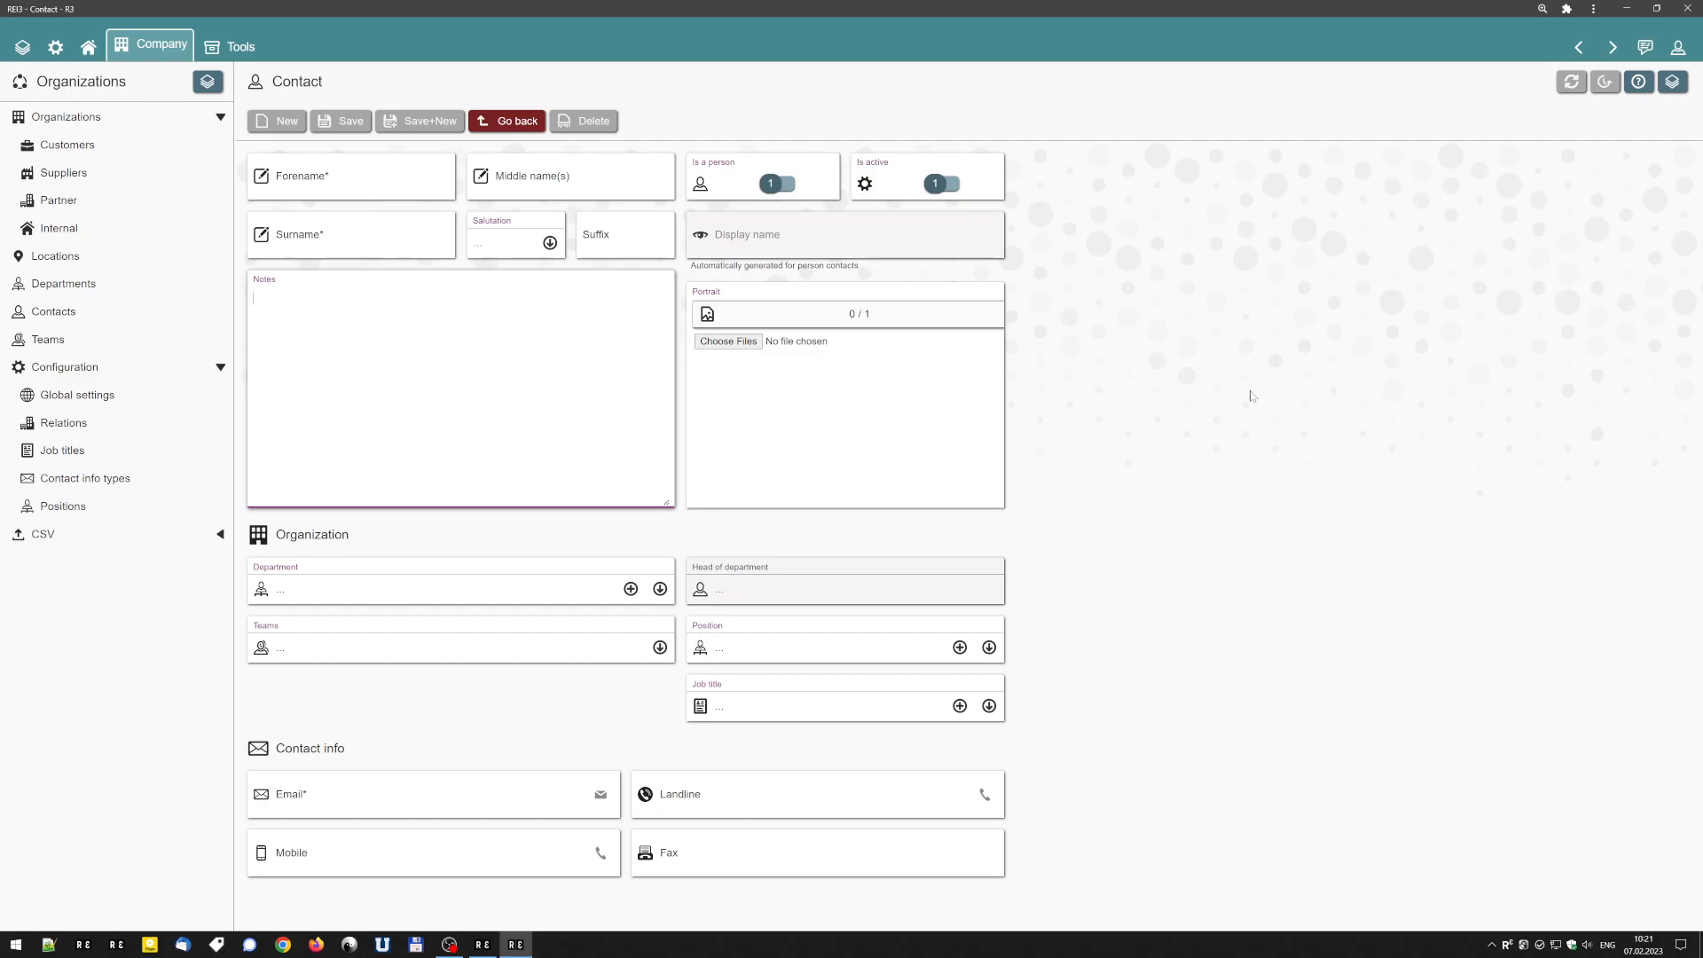
Shrink the window to mobile width and look through the contact form to see how its fields wrap.
{"action": "left_click_drag", "start_coordinate": [733, 8], "coordinate": [649, 22]}
{"action": "left_click_drag", "start_coordinate": [1068, 308], "coordinate": [562, 373]}
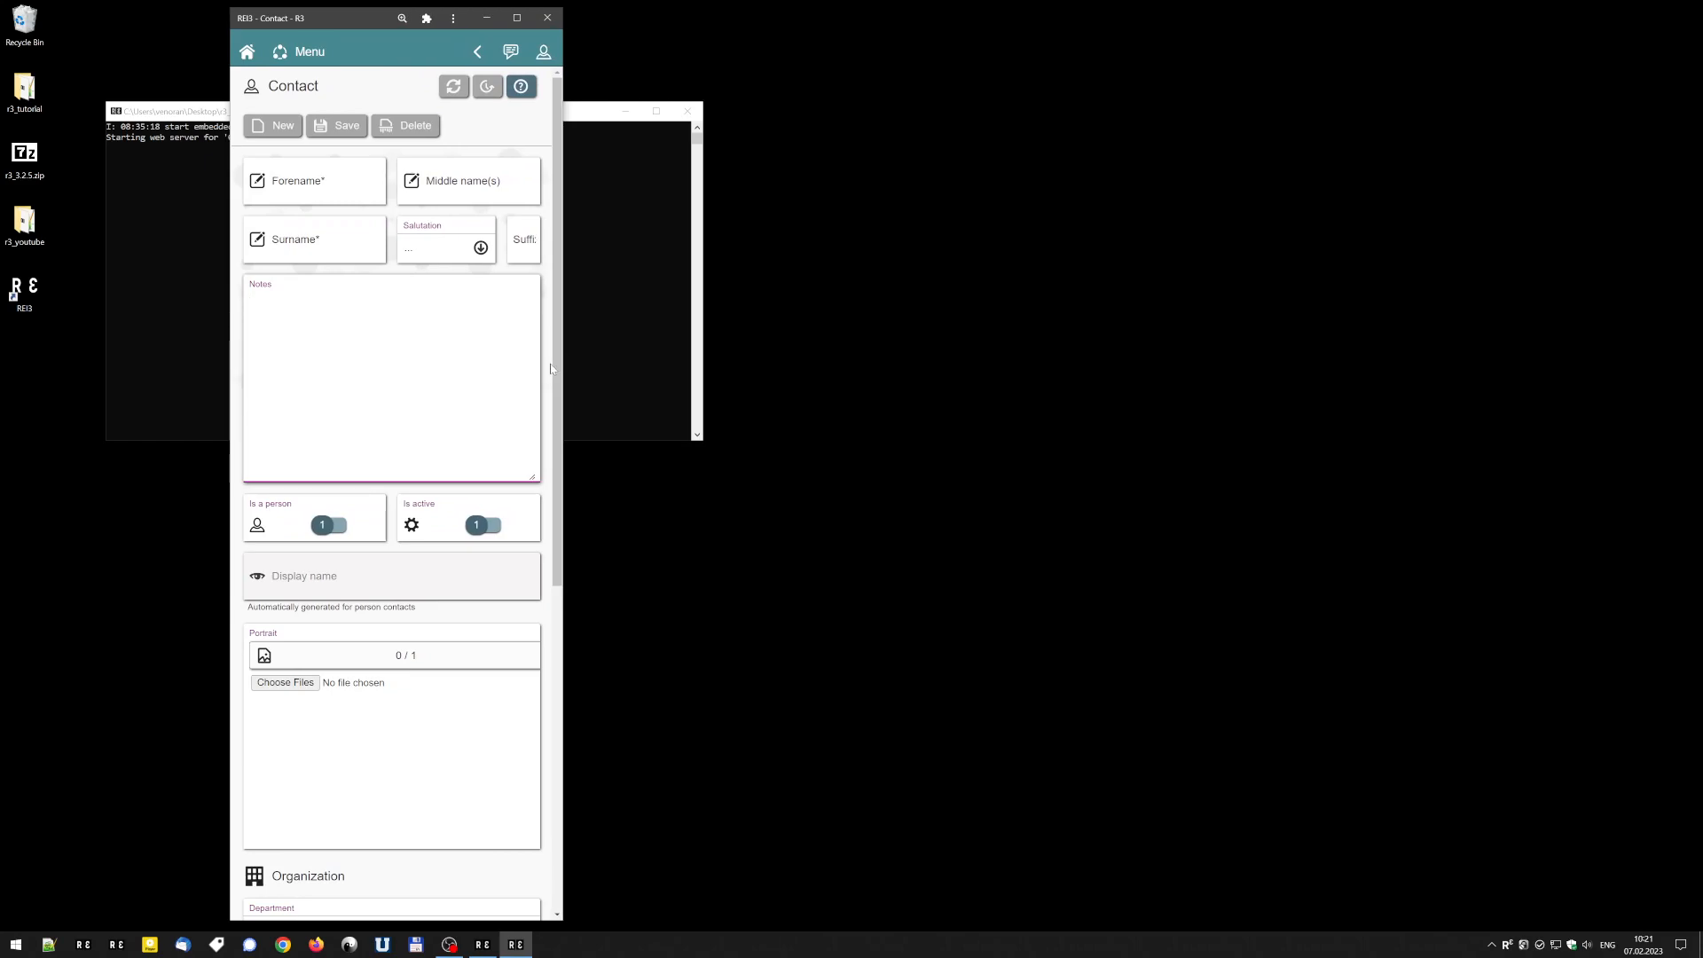
{"action": "scroll", "coordinate": [441, 485], "scroll_direction": "down", "scroll_amount": 6}
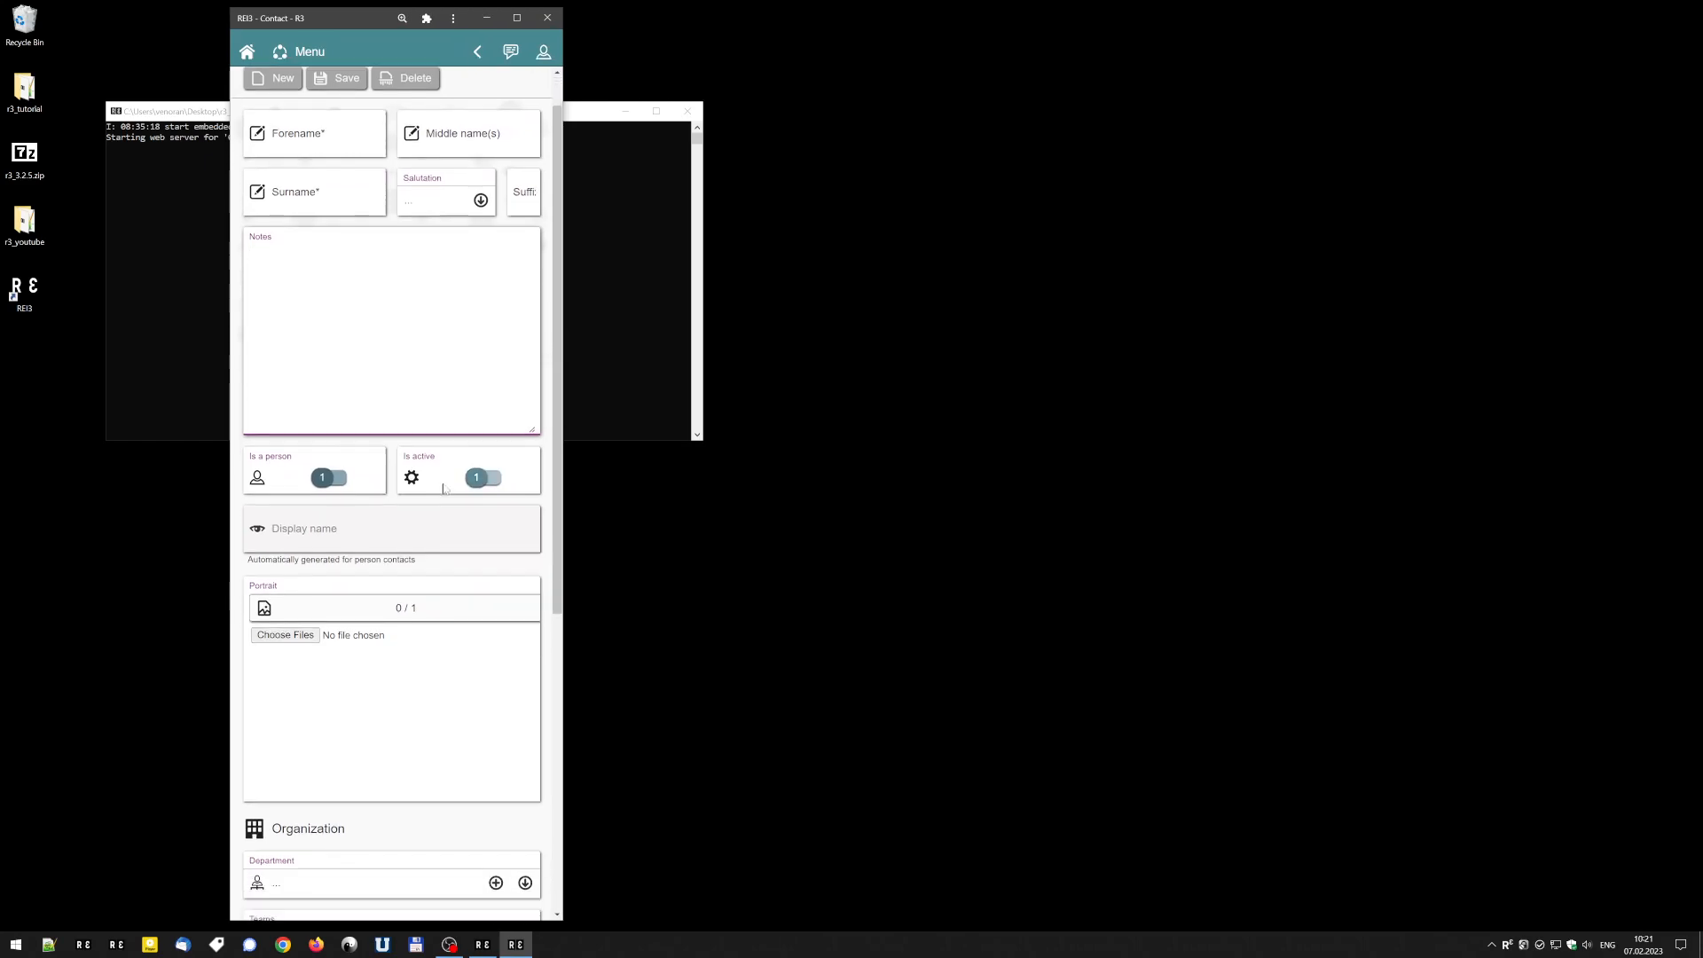
{"action": "scroll", "coordinate": [441, 485], "scroll_direction": "up", "scroll_amount": 4}
{"action": "scroll", "coordinate": [442, 485], "scroll_direction": "up", "scroll_amount": 3}
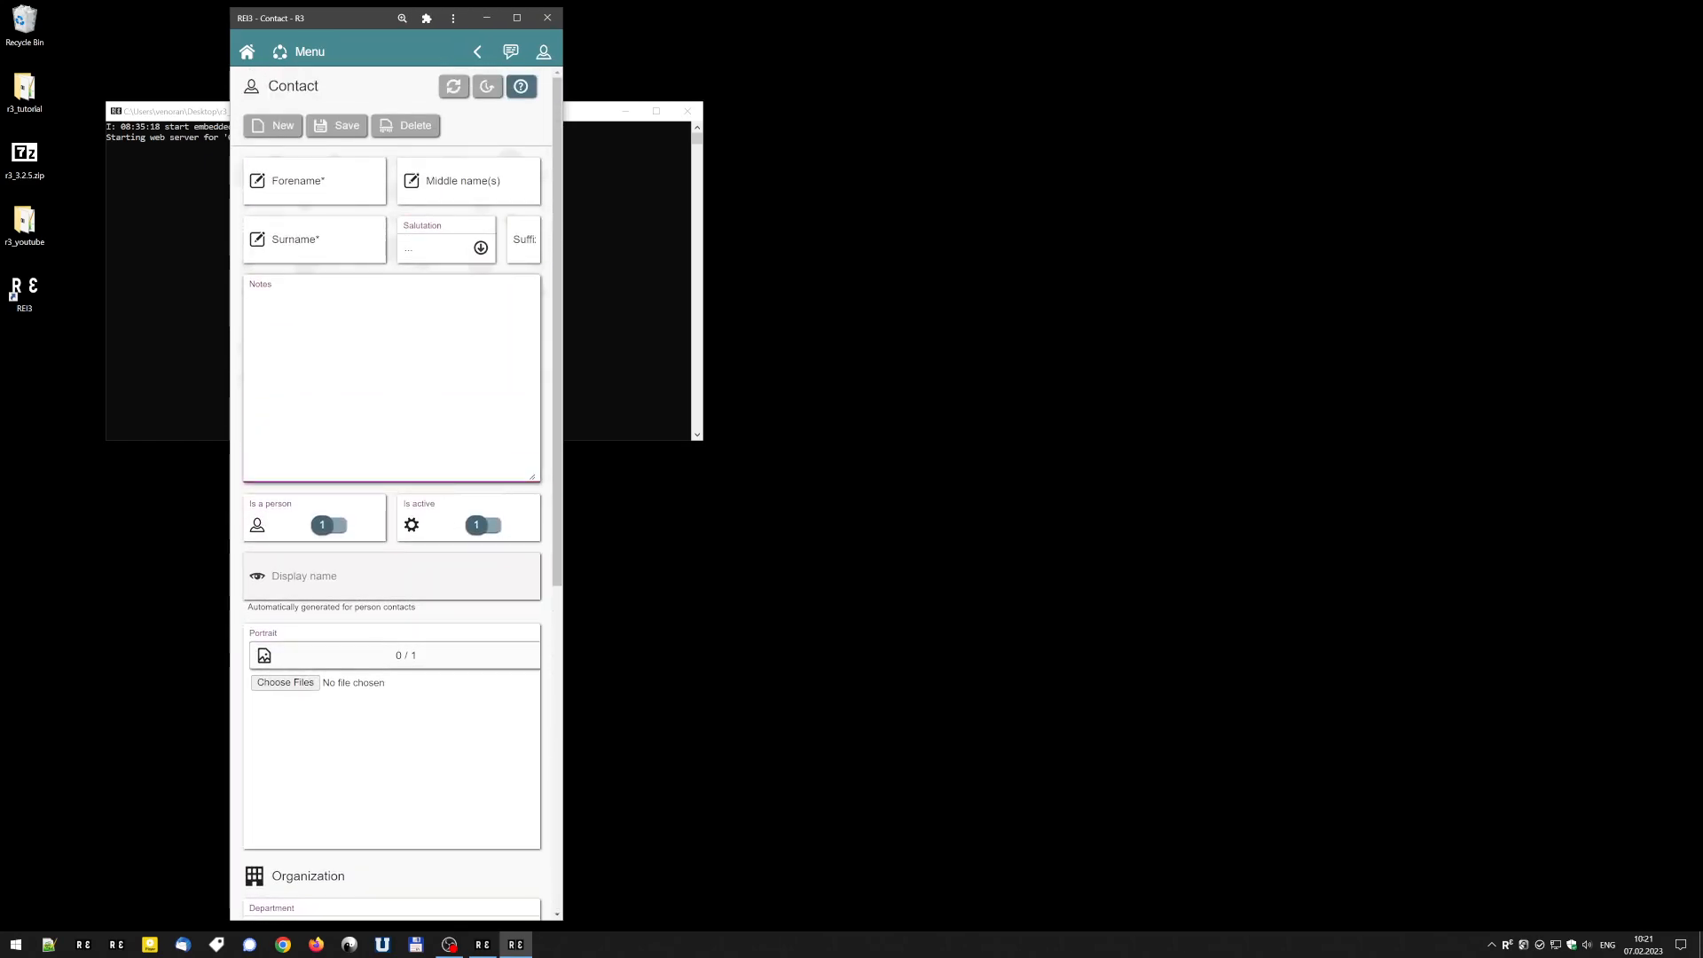
{"action": "scroll", "coordinate": [442, 485], "scroll_direction": "down", "scroll_amount": 6}
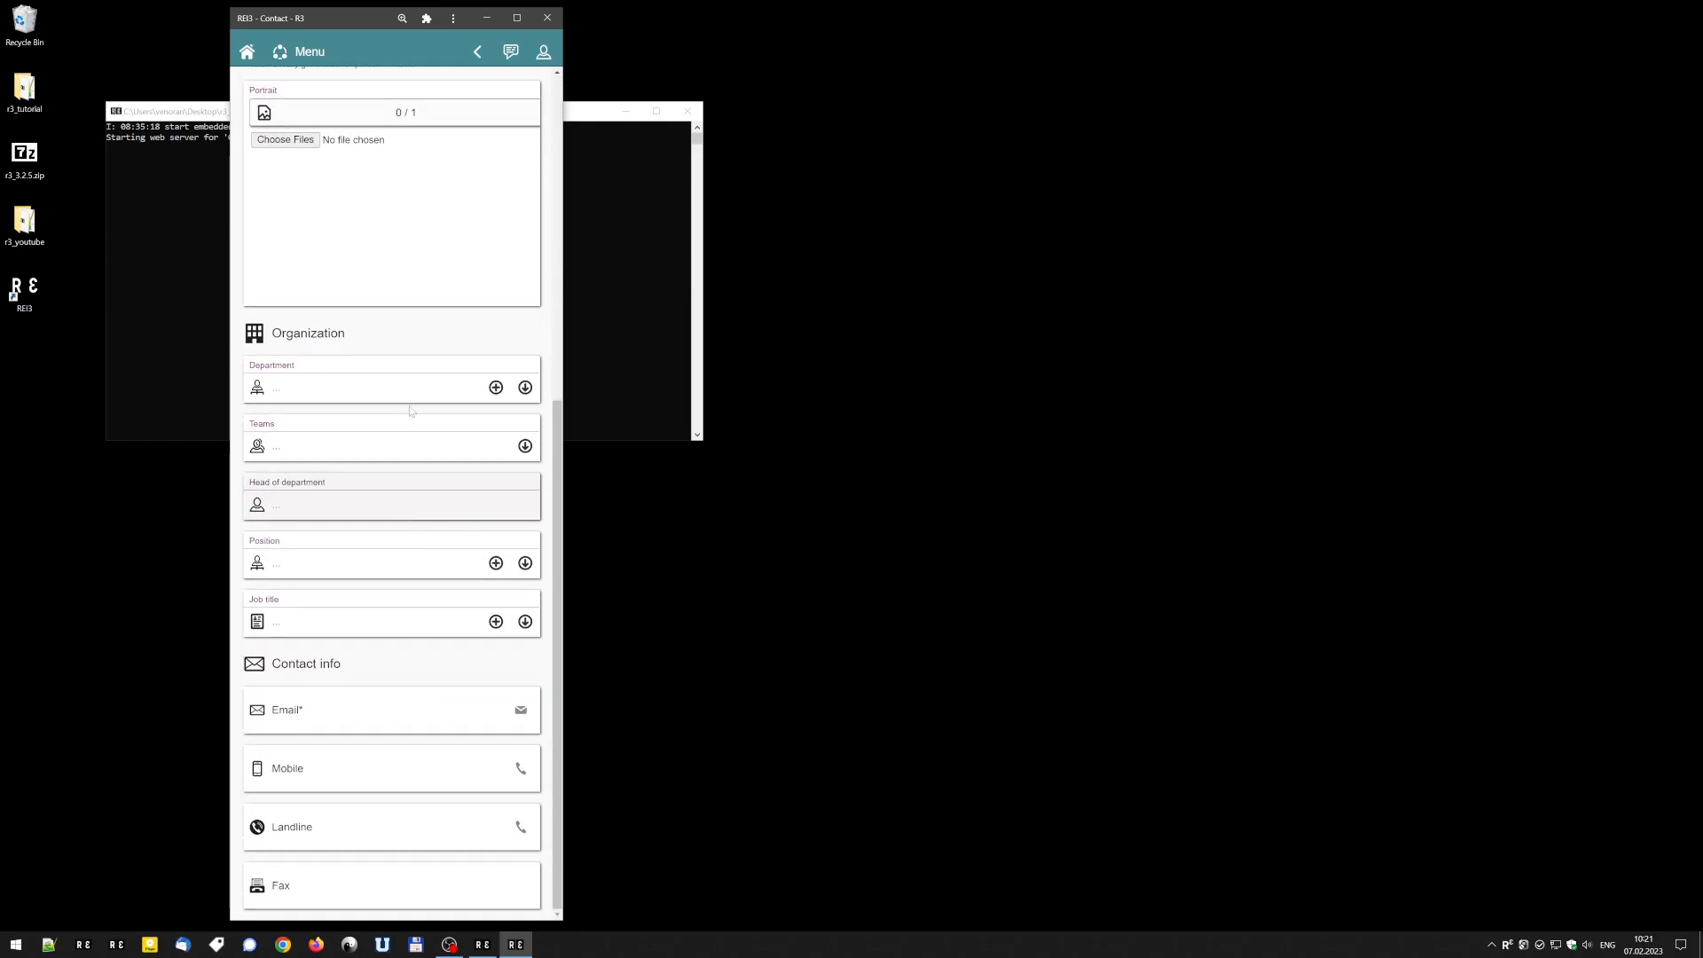
{"action": "scroll", "coordinate": [410, 415], "scroll_direction": "up", "scroll_amount": 6}
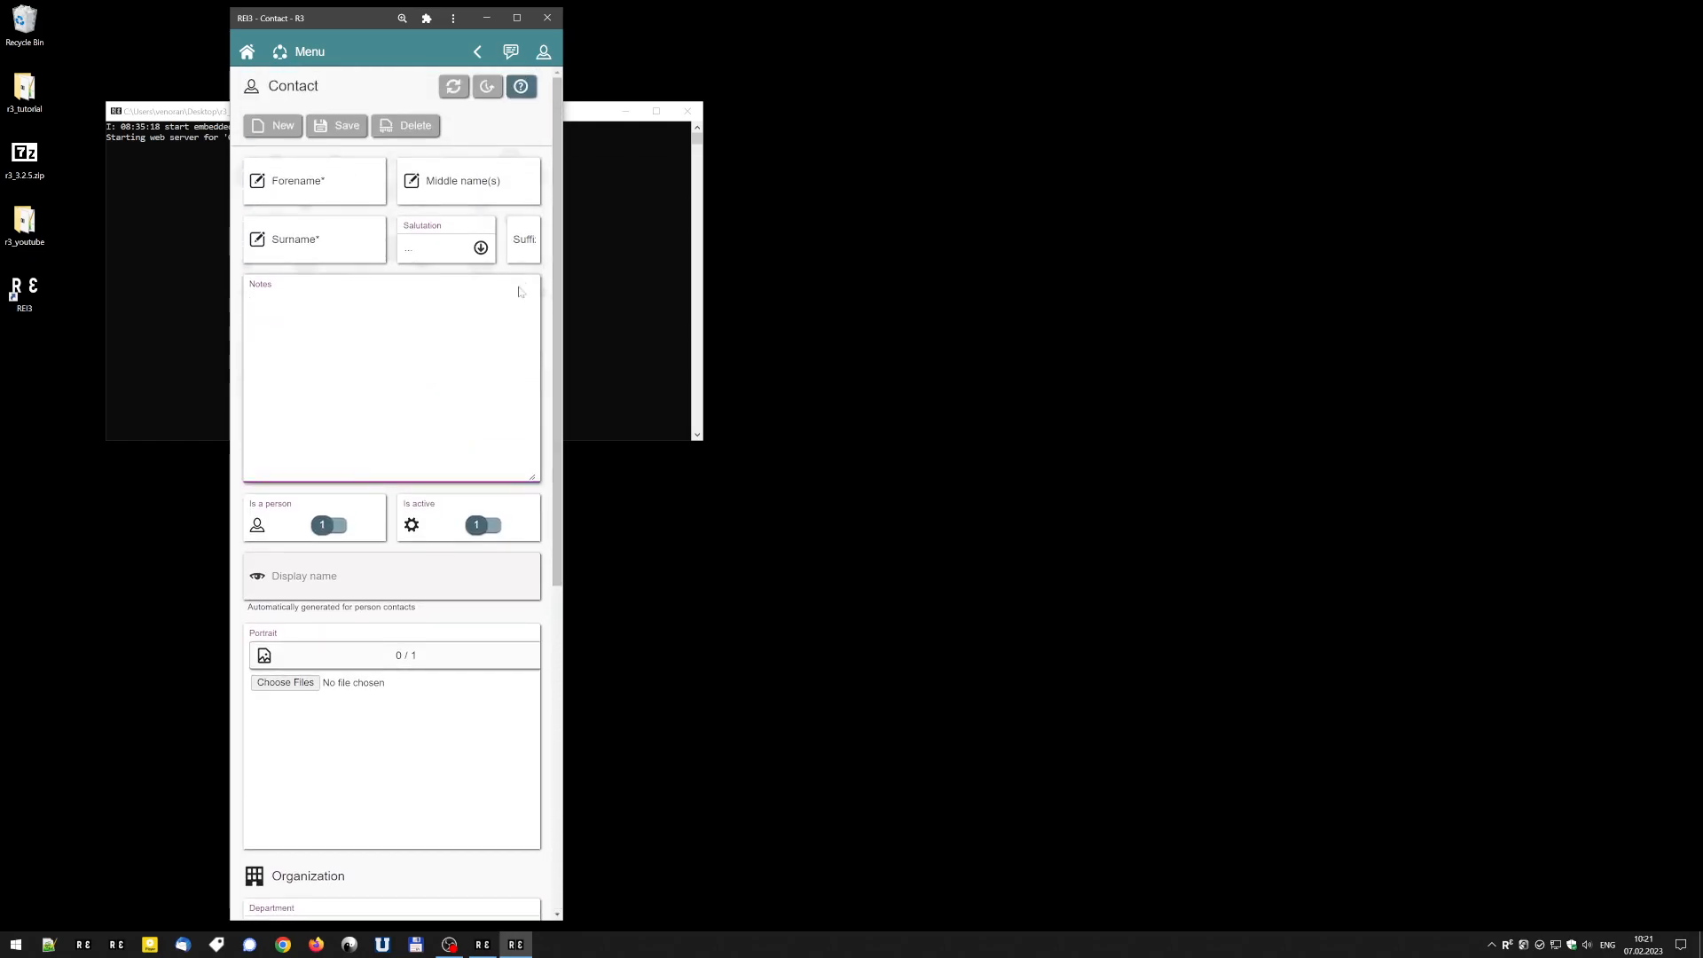
{"action": "scroll", "coordinate": [529, 528], "scroll_direction": "down", "scroll_amount": 6}
{"action": "scroll", "coordinate": [528, 524], "scroll_direction": "up", "scroll_amount": 6}
Widen the window again, return to the contact form in the Builder, and maximize the window.
{"action": "left_click_drag", "start_coordinate": [559, 390], "coordinate": [1502, 365]}
{"action": "left_click", "coordinate": [1472, 93]}
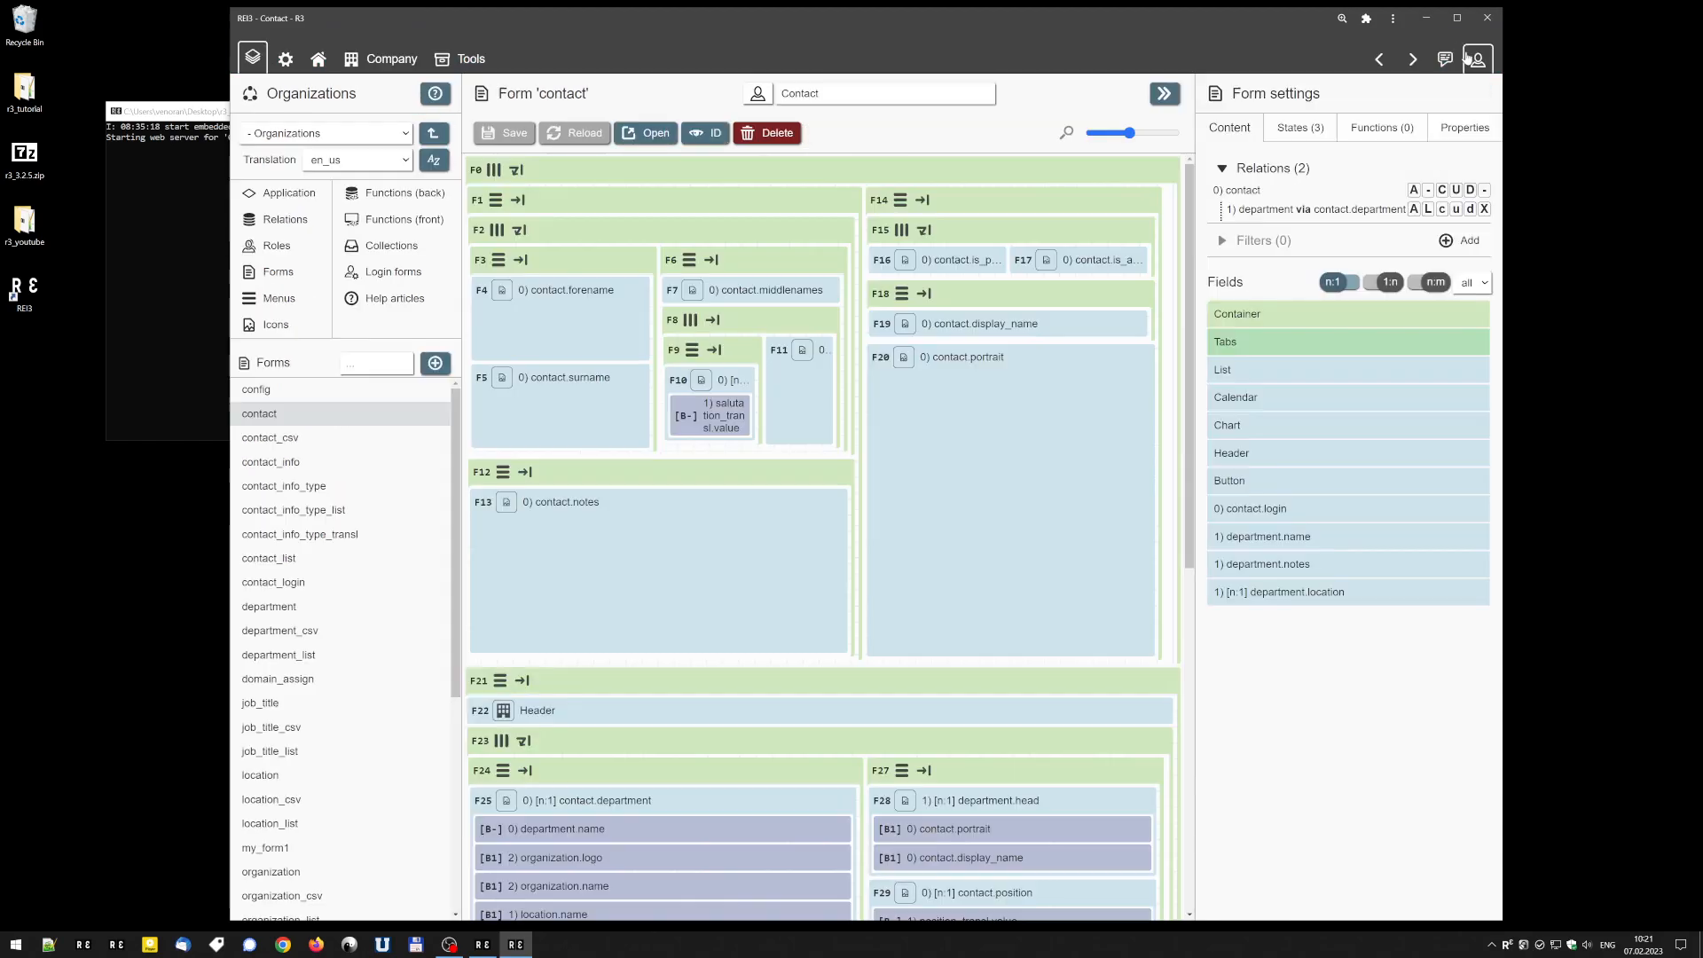
{"action": "left_click", "coordinate": [1457, 18]}
Review the contact form's containers from the outermost row down to the contact_info list.
{"action": "mouse_move", "coordinate": [288, 160]}
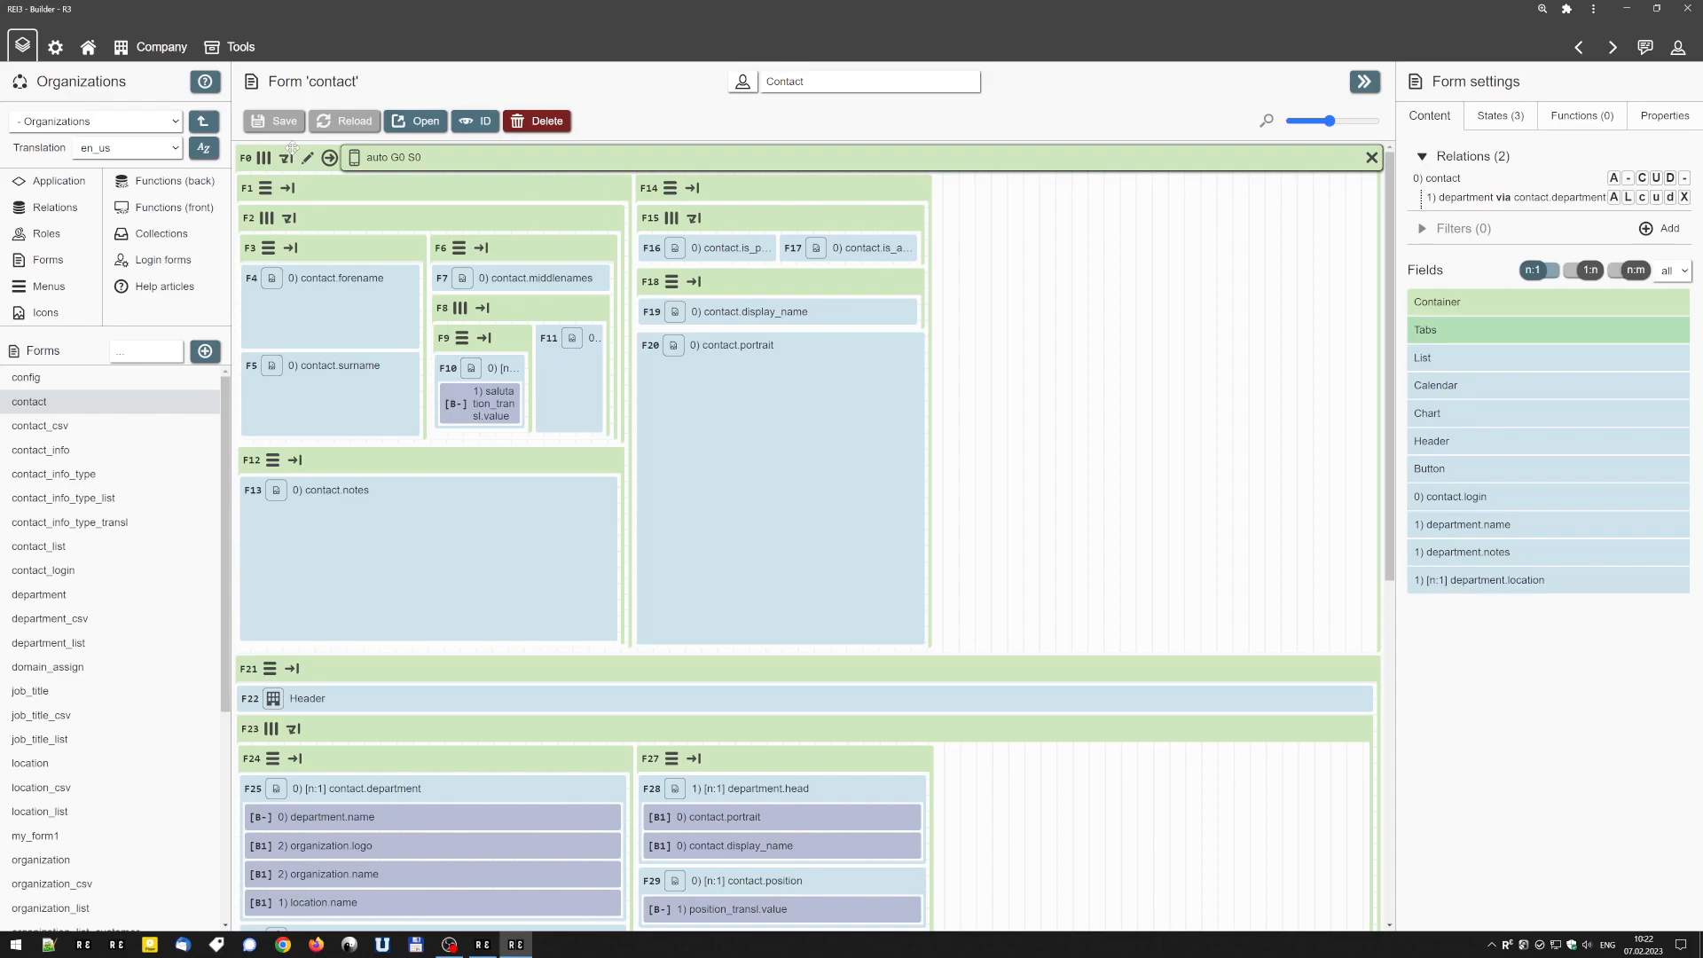
{"action": "scroll", "coordinate": [712, 487], "scroll_direction": "down", "scroll_amount": 7}
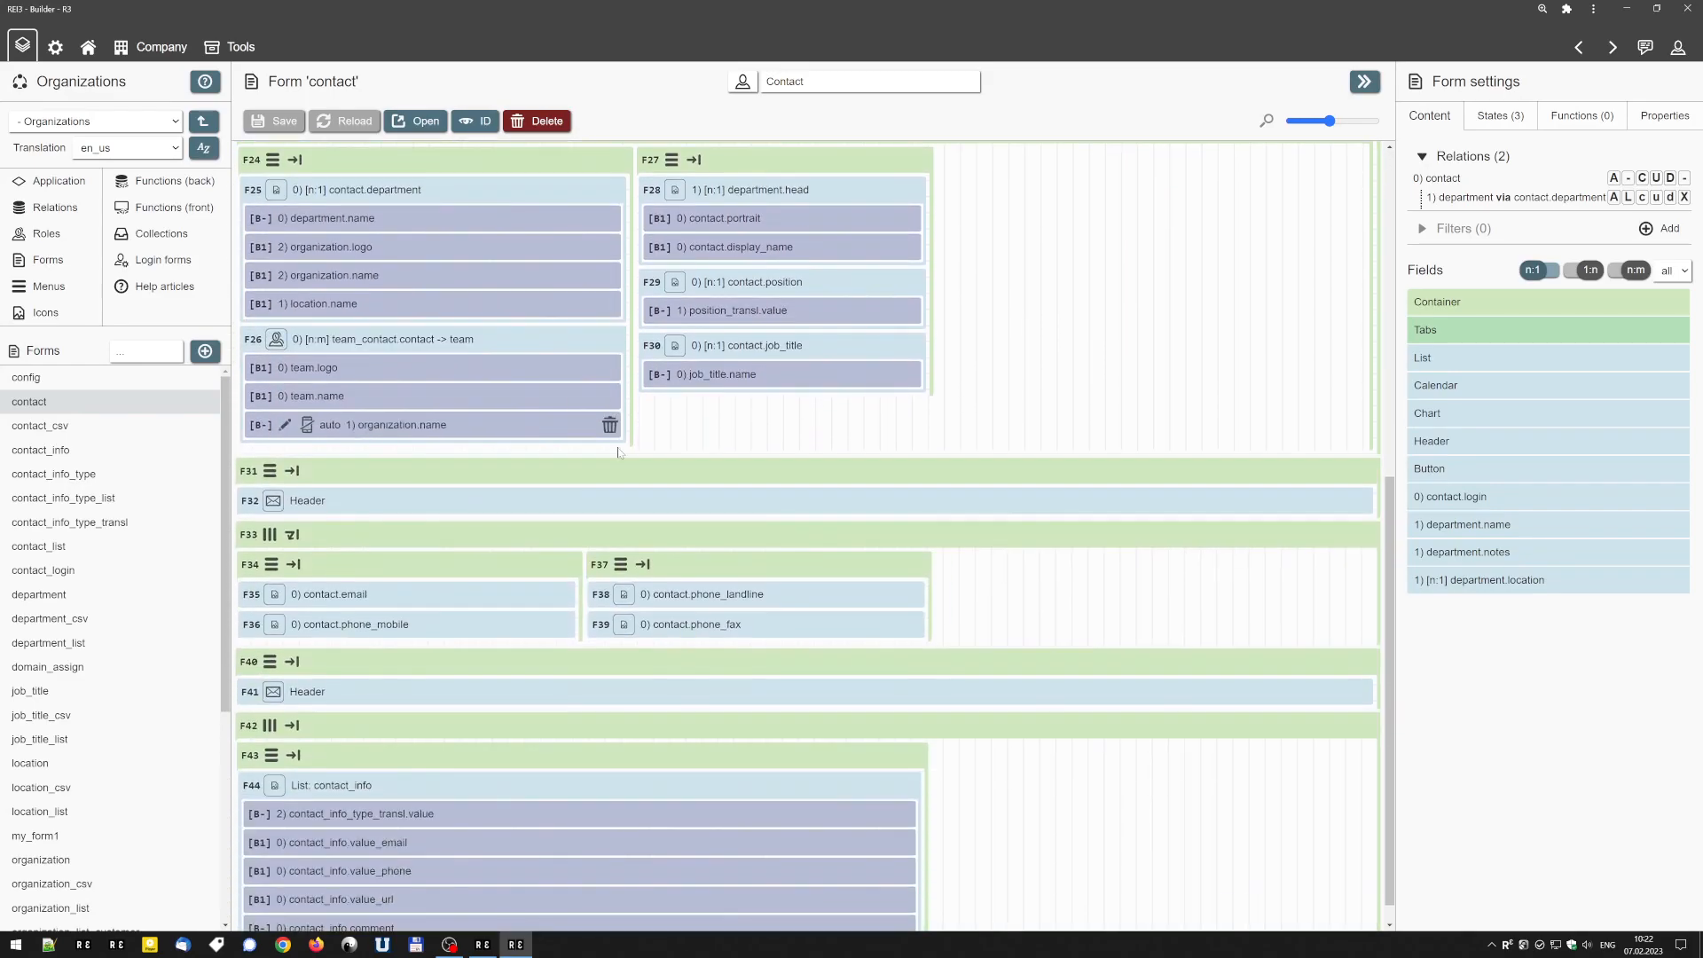
{"action": "mouse_move", "coordinate": [712, 487]}
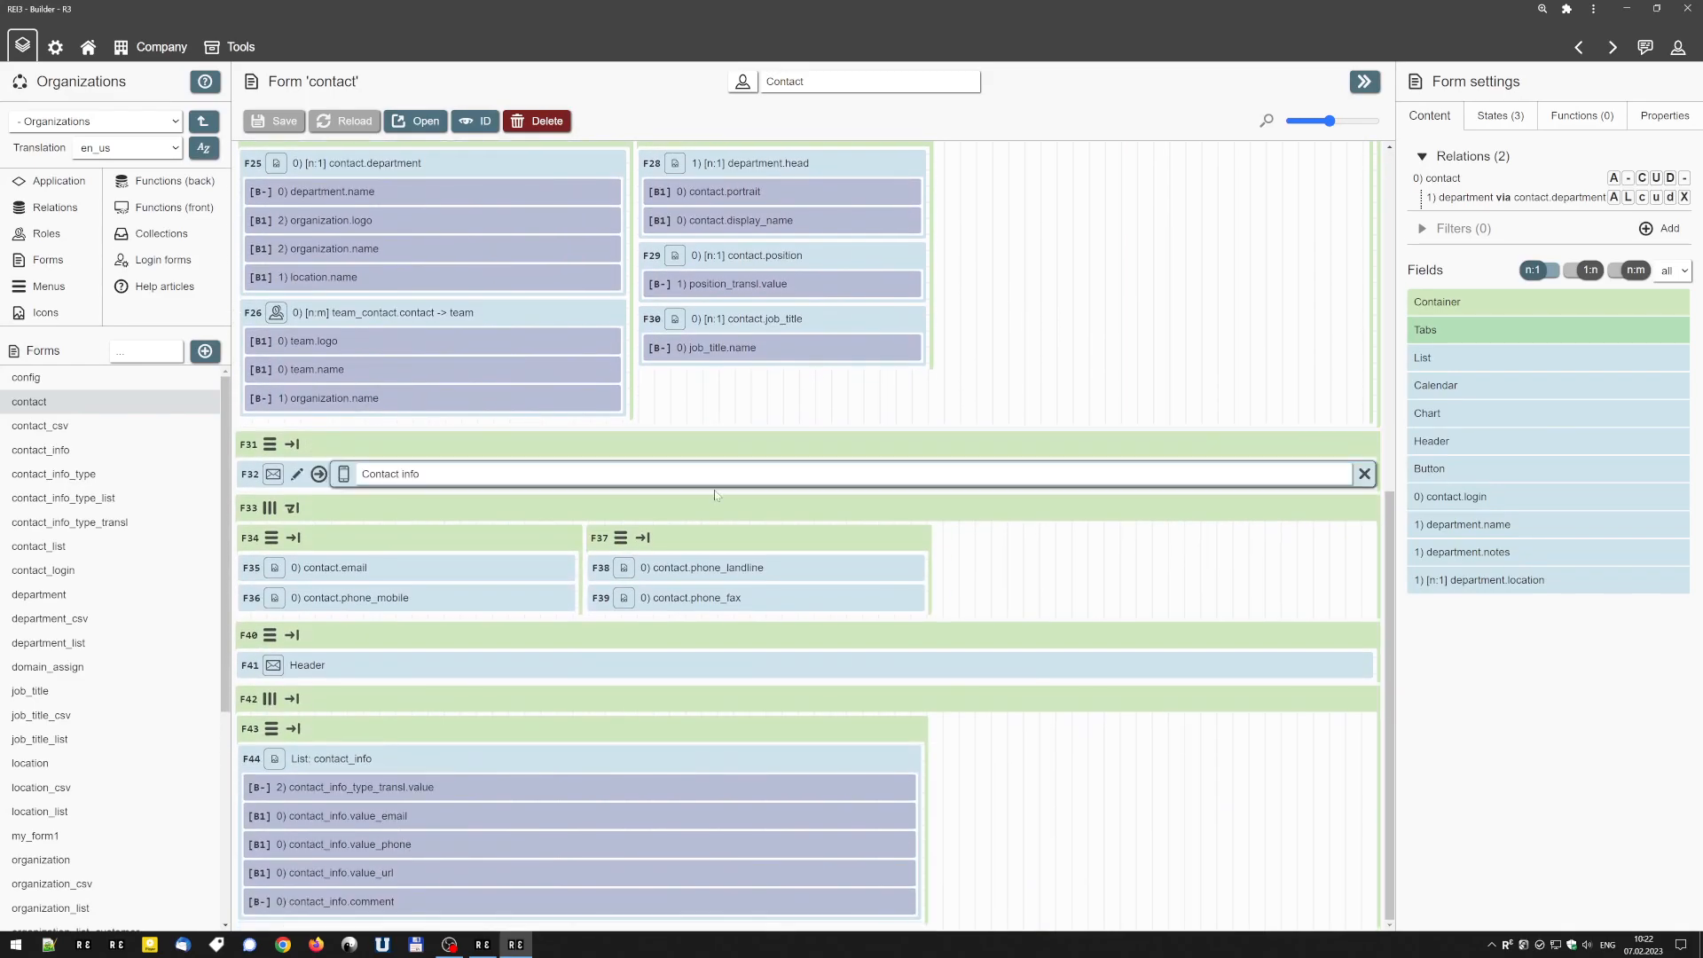
{"action": "scroll", "coordinate": [710, 510], "scroll_direction": "up", "scroll_amount": 7}
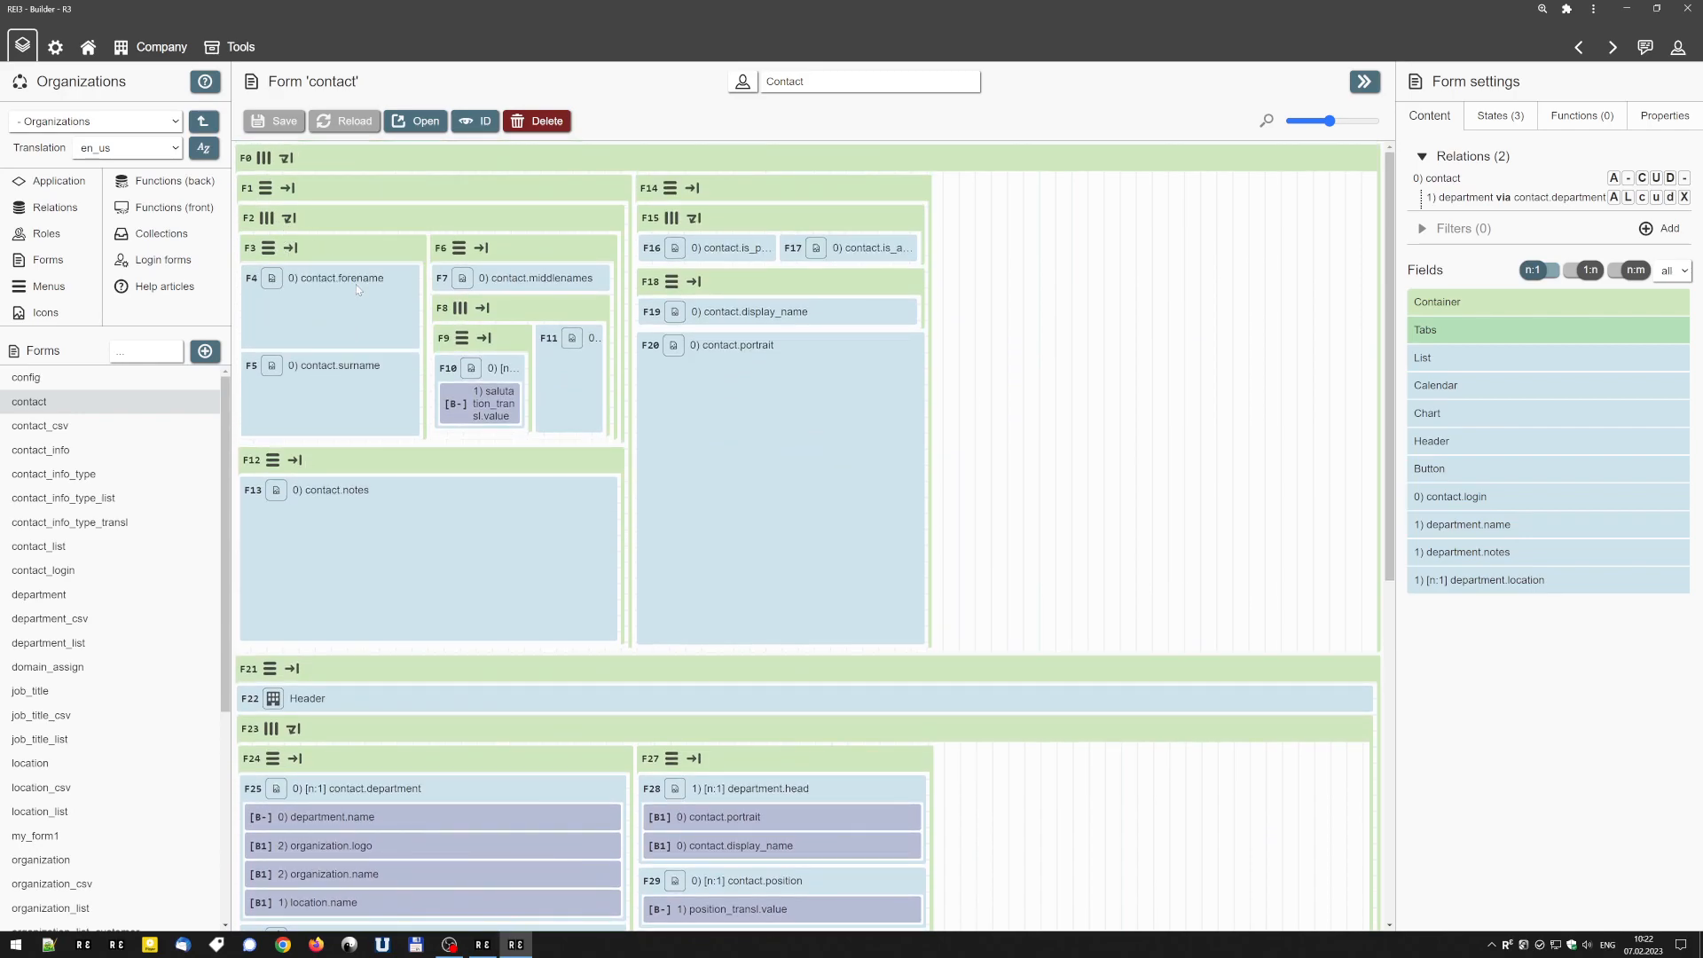
Open the live contact form and check the Forename and Surname fields in turn.
{"action": "left_click", "coordinate": [417, 120]}
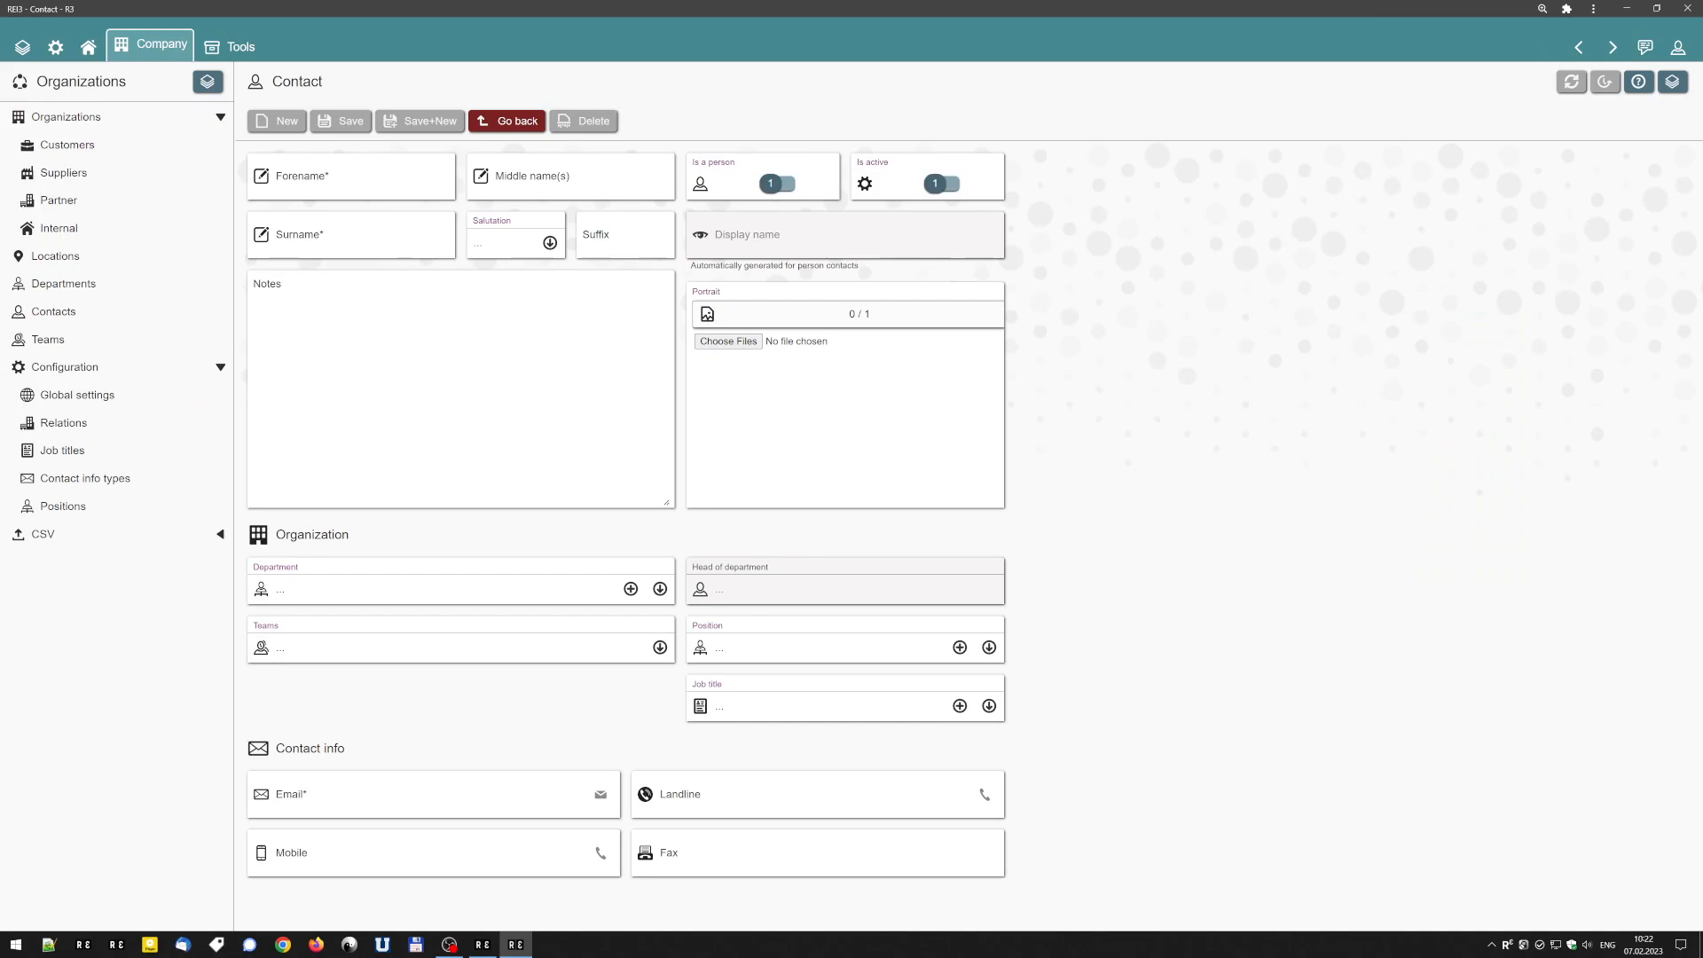
{"action": "left_click", "coordinate": [358, 188]}
{"action": "left_click", "coordinate": [360, 233]}
{"action": "left_click", "coordinate": [358, 186]}
{"action": "left_click", "coordinate": [373, 236]}
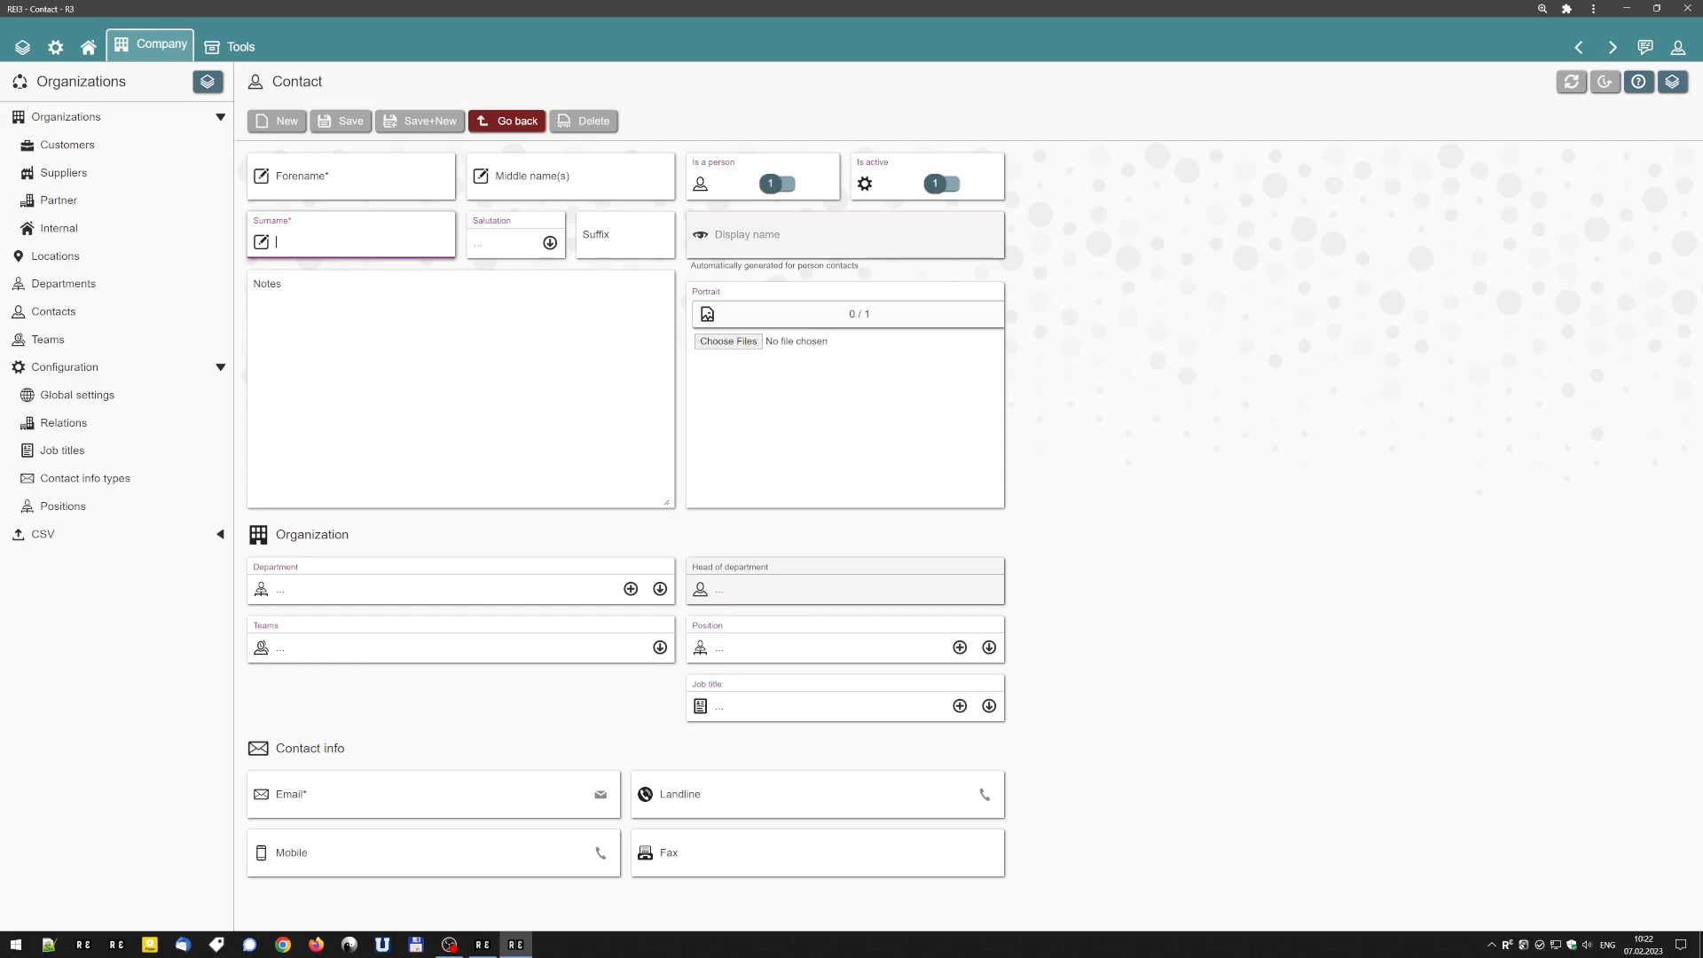
Open the Geschäftsführung department and start a new employee to view the contact form as a pop-up.
{"action": "left_click", "coordinate": [107, 283]}
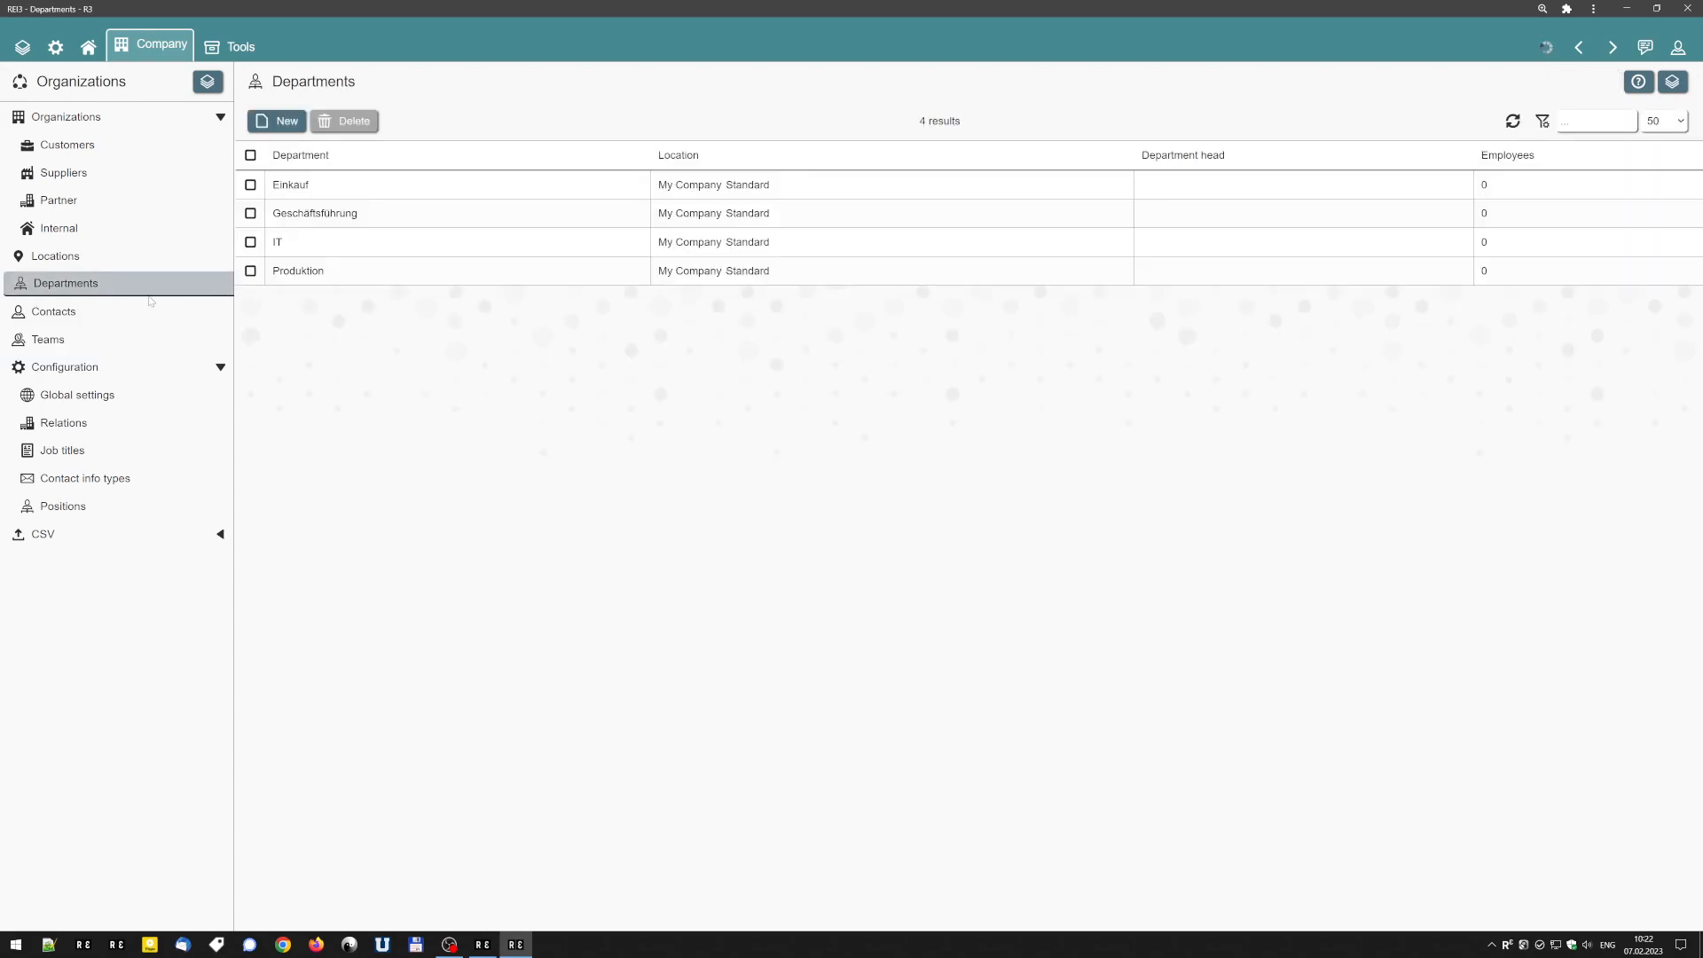
{"action": "left_click", "coordinate": [346, 213]}
{"action": "left_click", "coordinate": [291, 423]}
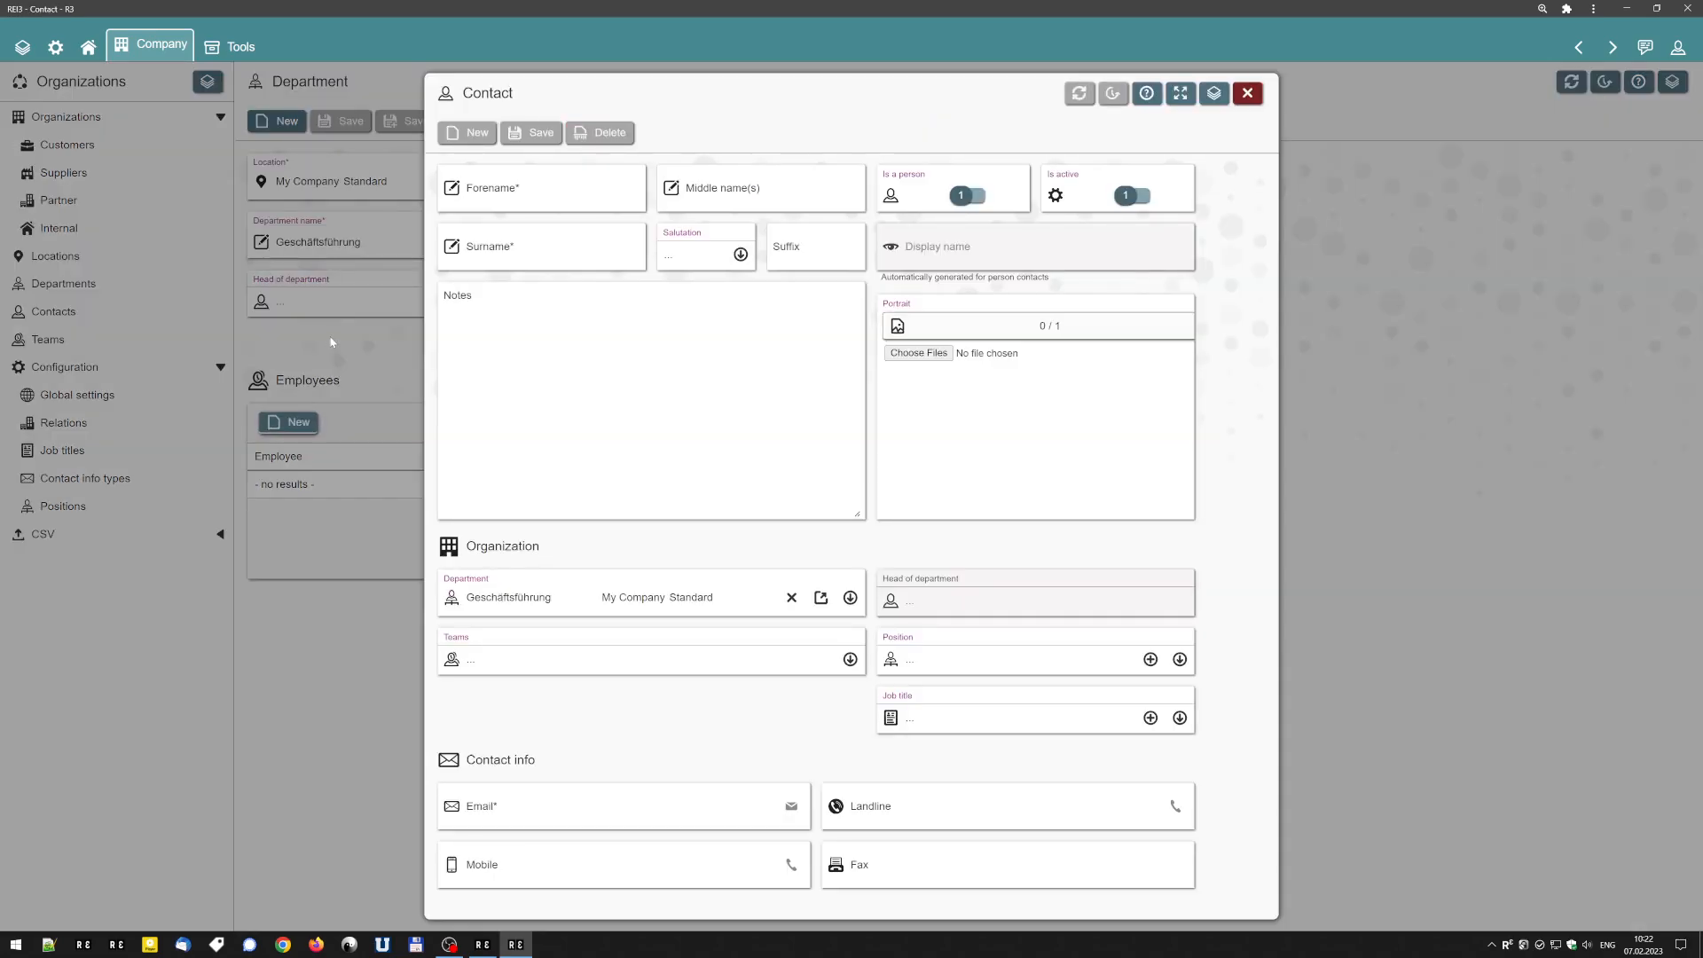
Close the contact pop-up and open the form my_form1 in the Builder.
{"action": "key", "text": "Escape"}
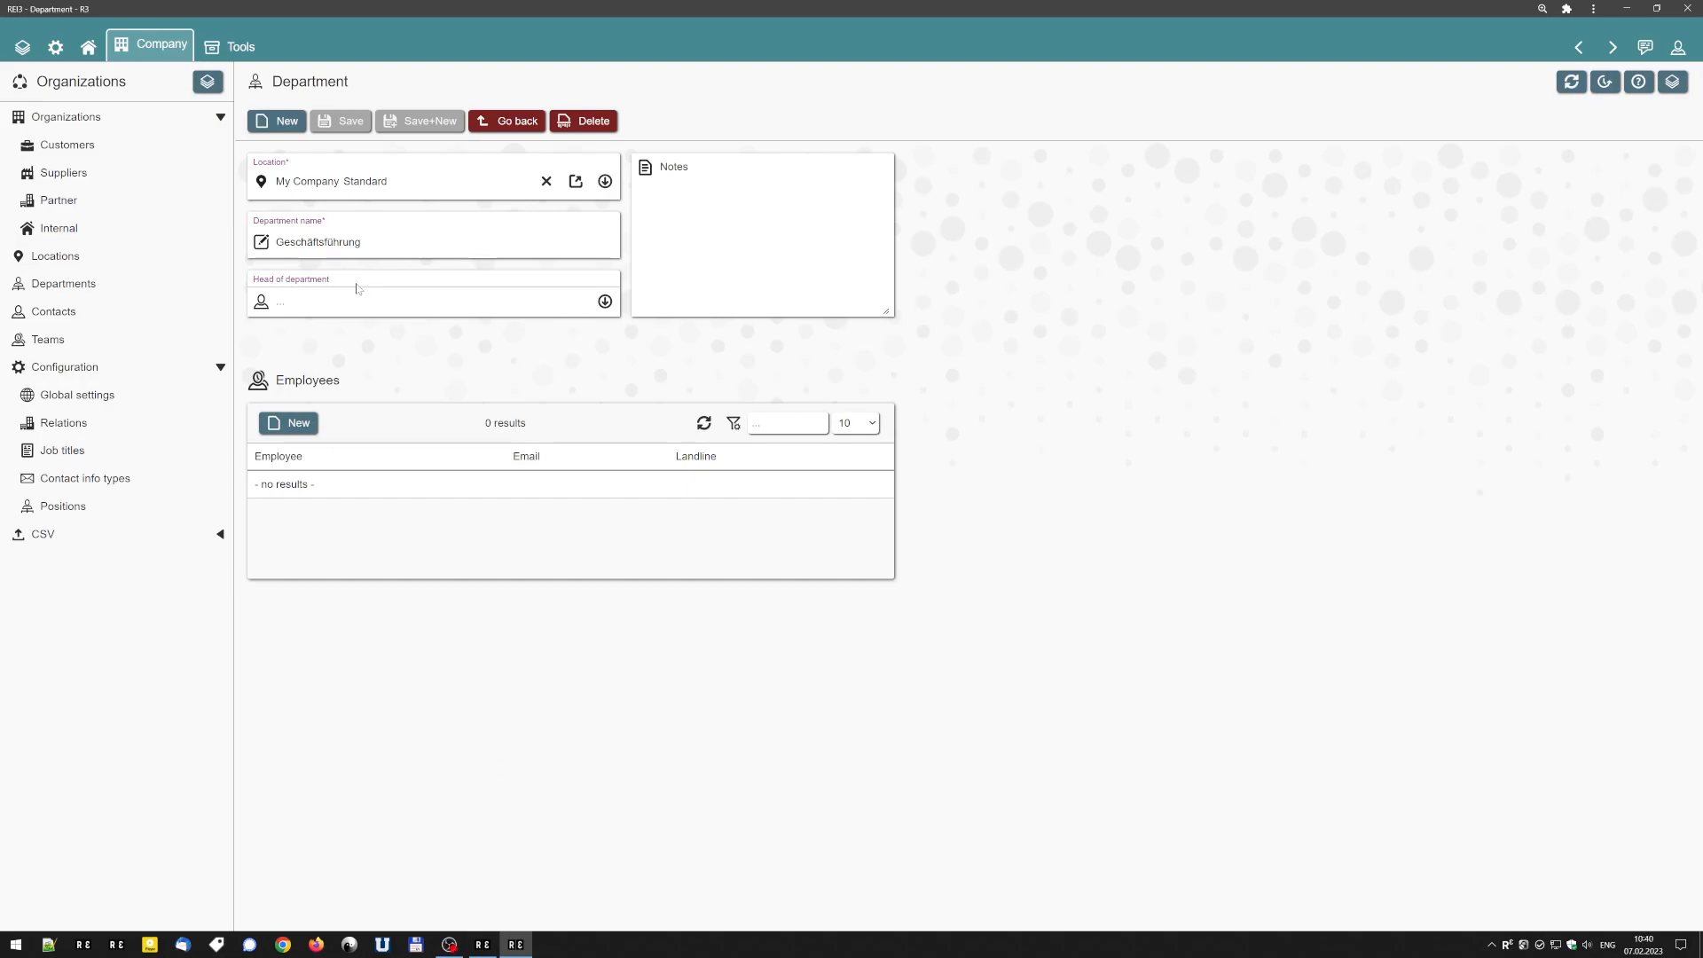
{"action": "left_click", "coordinate": [206, 81]}
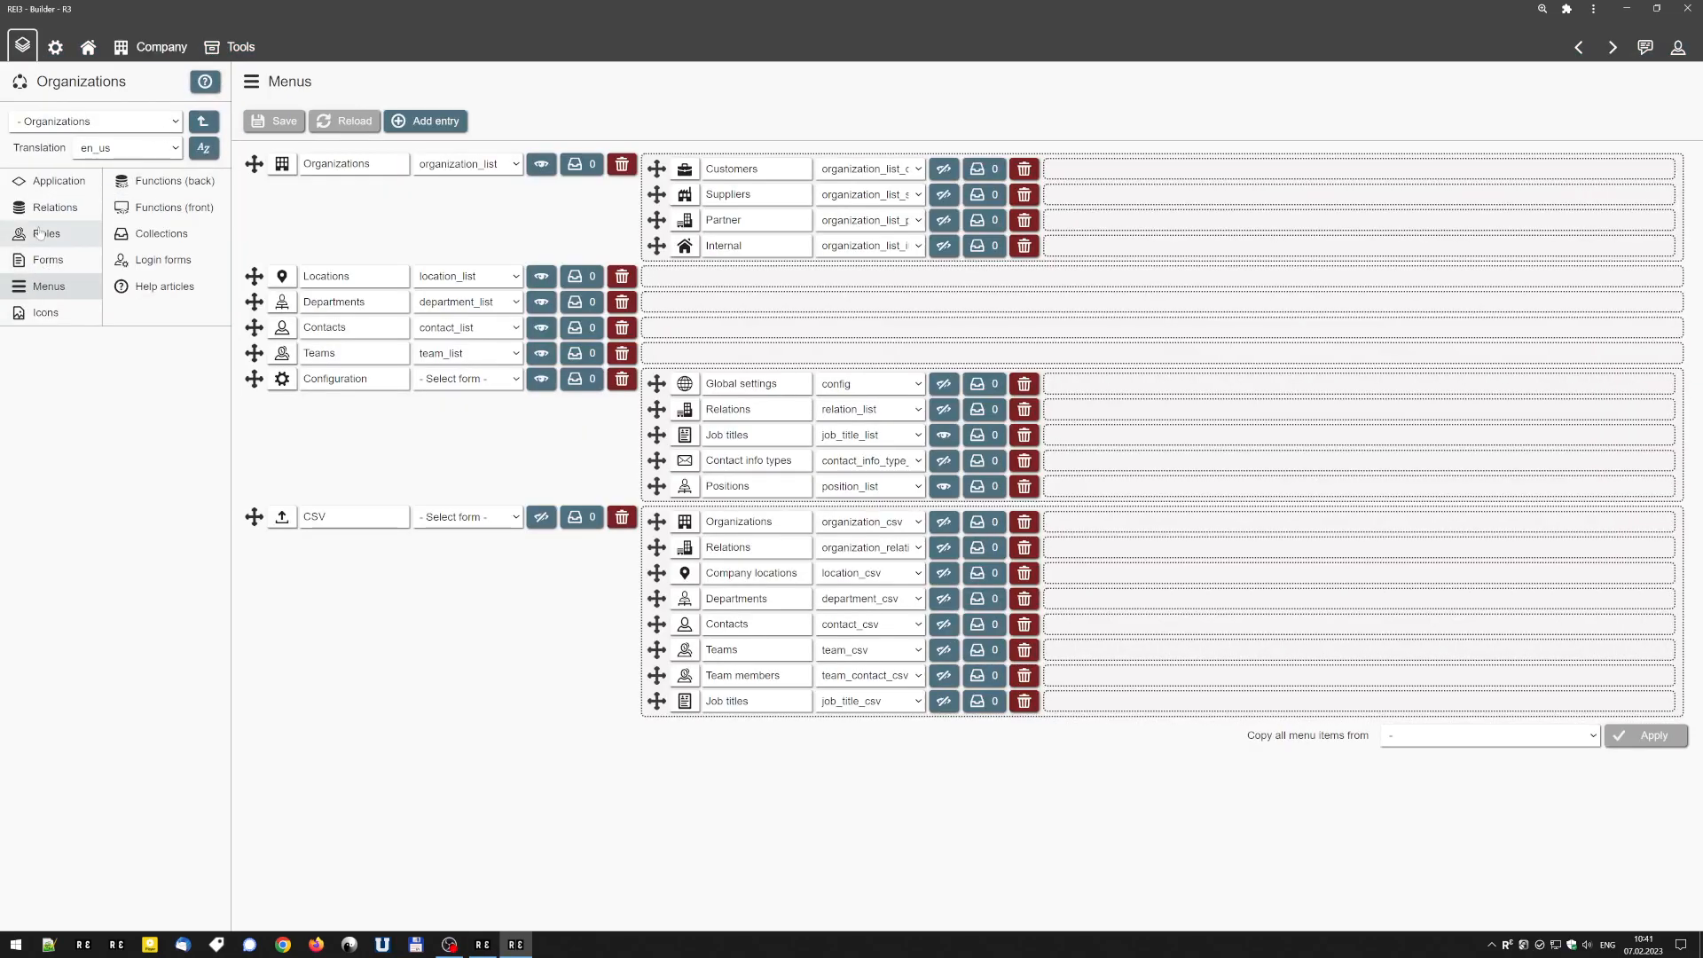
{"action": "left_click", "coordinate": [48, 259]}
{"action": "scroll", "coordinate": [115, 620], "scroll_direction": "down", "scroll_amount": 5}
{"action": "left_click", "coordinate": [329, 887]}
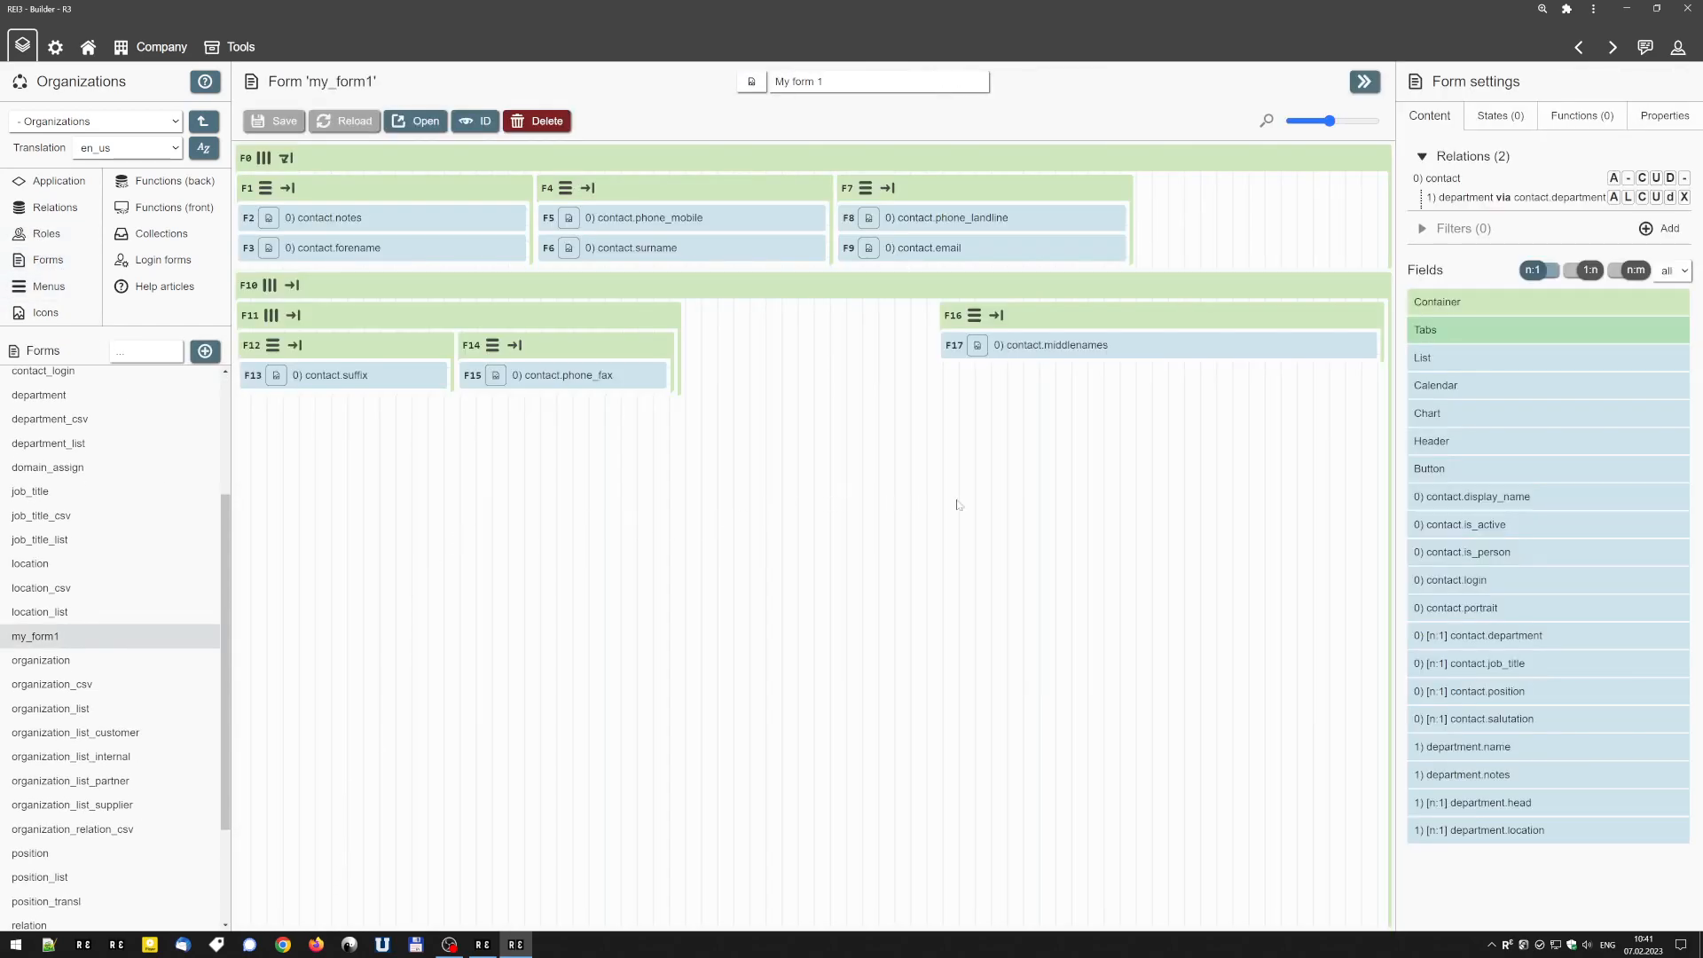
Remove the lower row container F10 with its nested containers from my_form1 and save the form.
{"action": "left_click", "coordinate": [1377, 296]}
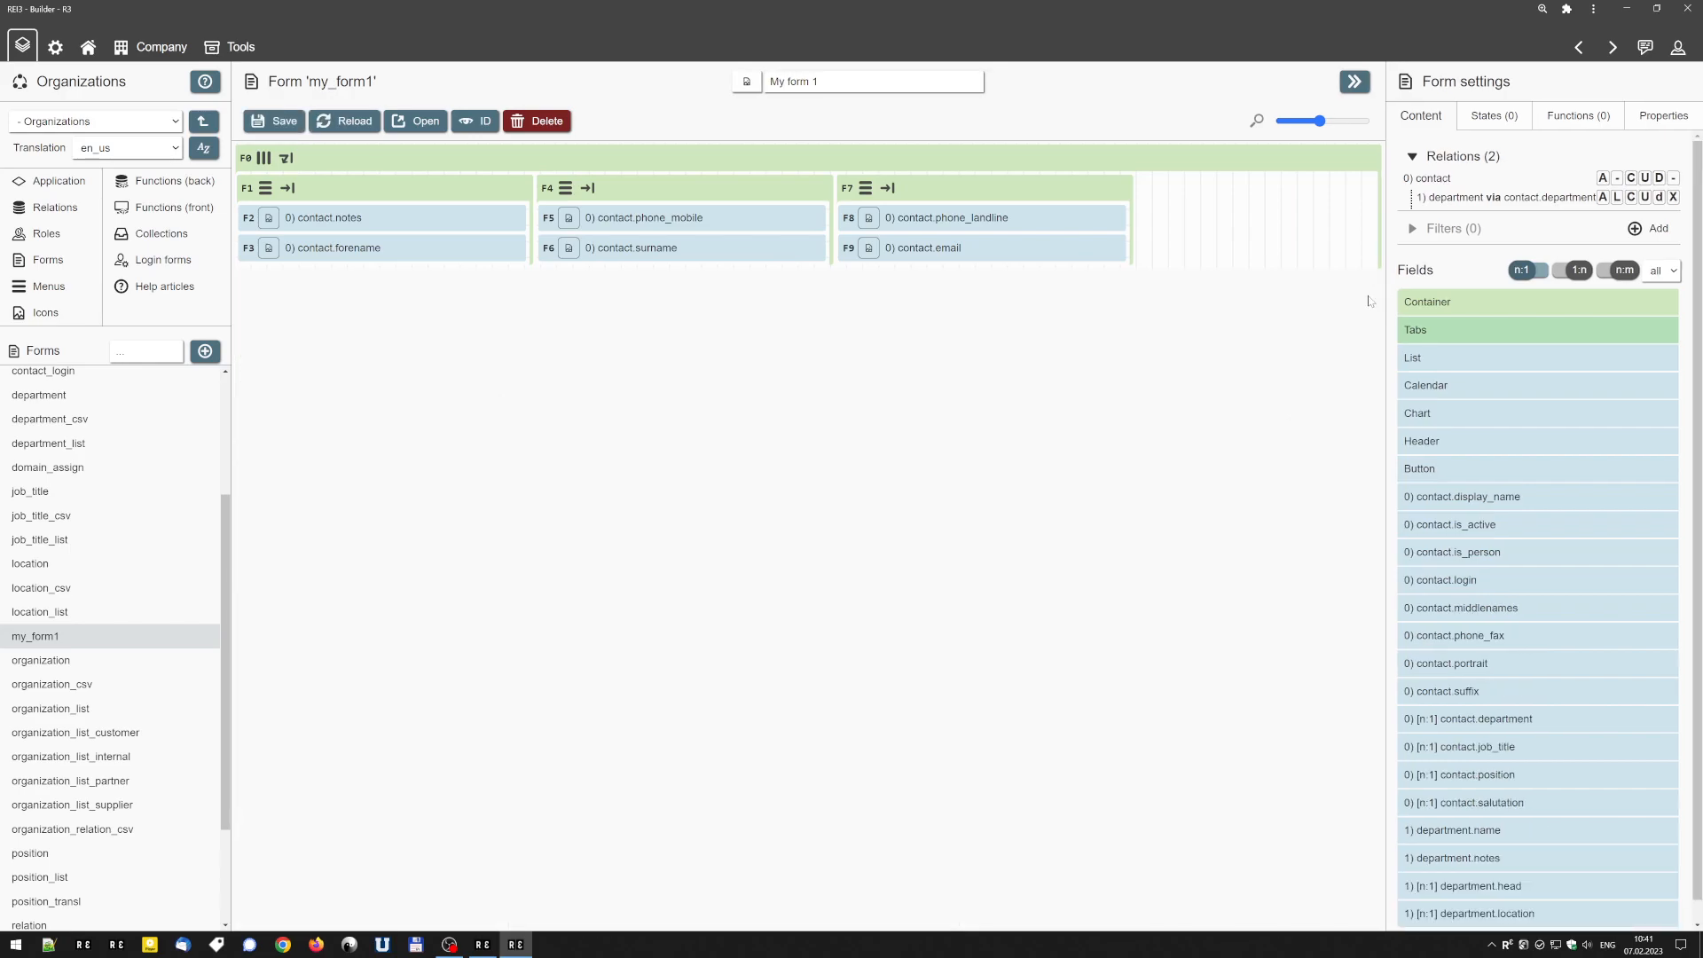
{"action": "key", "text": "ctrl+s"}
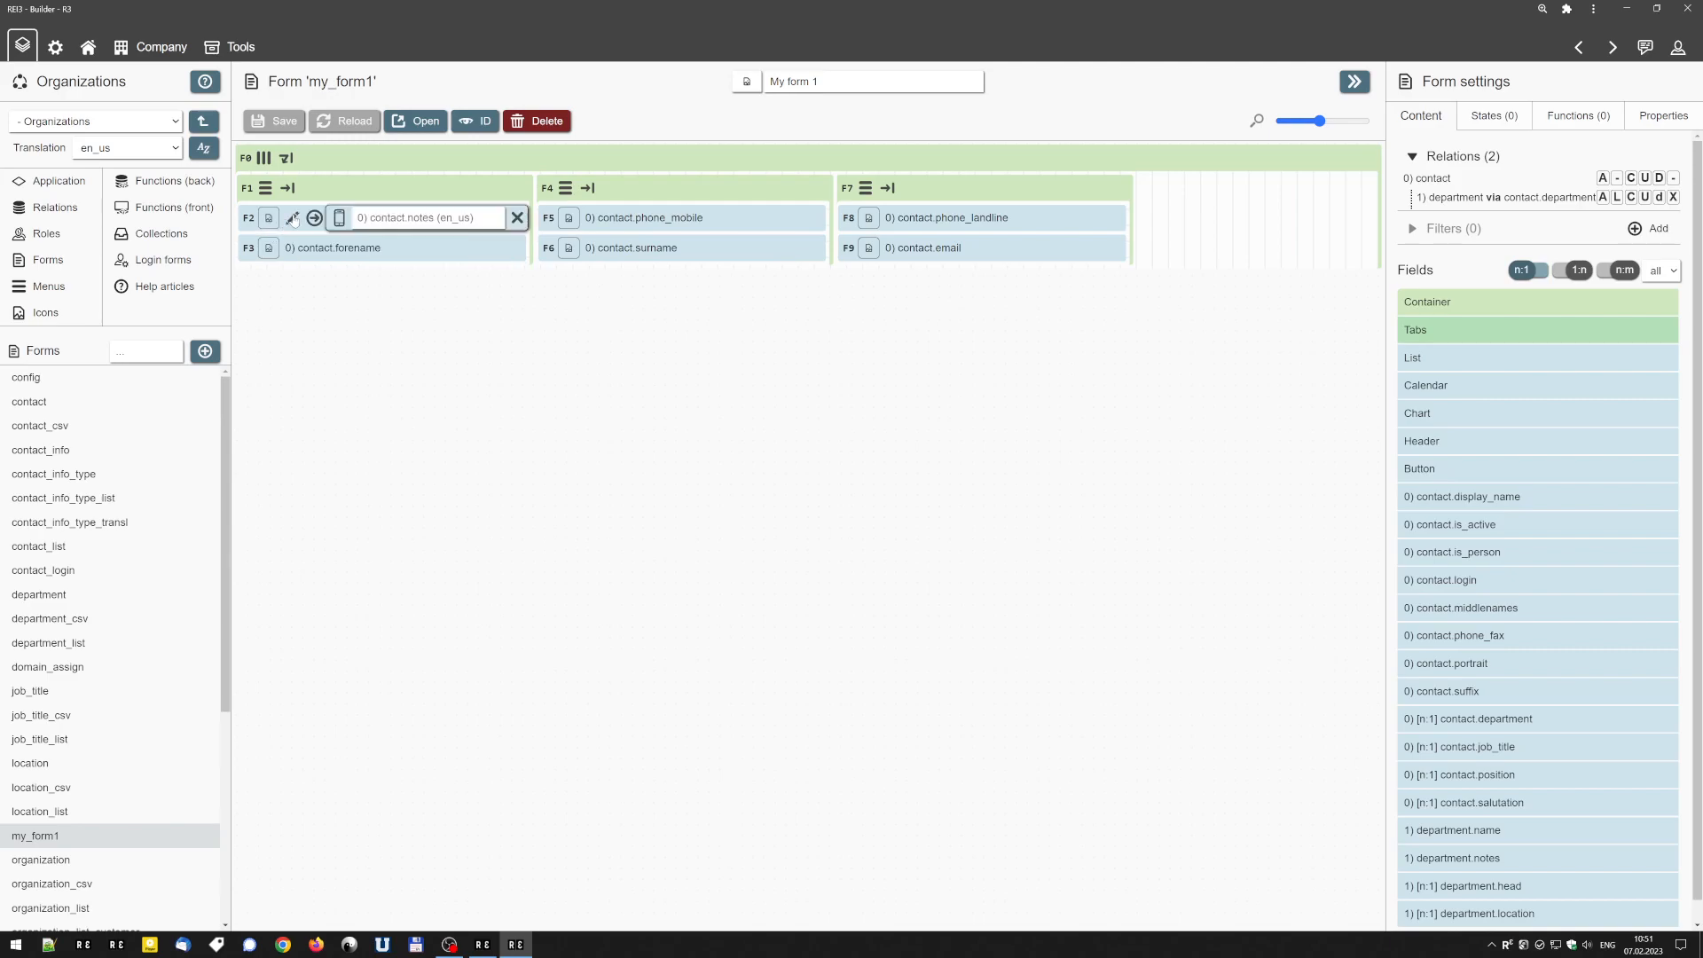
View the contact.notes field's settings in the Builder and compare its title in the live form.
{"action": "left_click", "coordinate": [292, 218]}
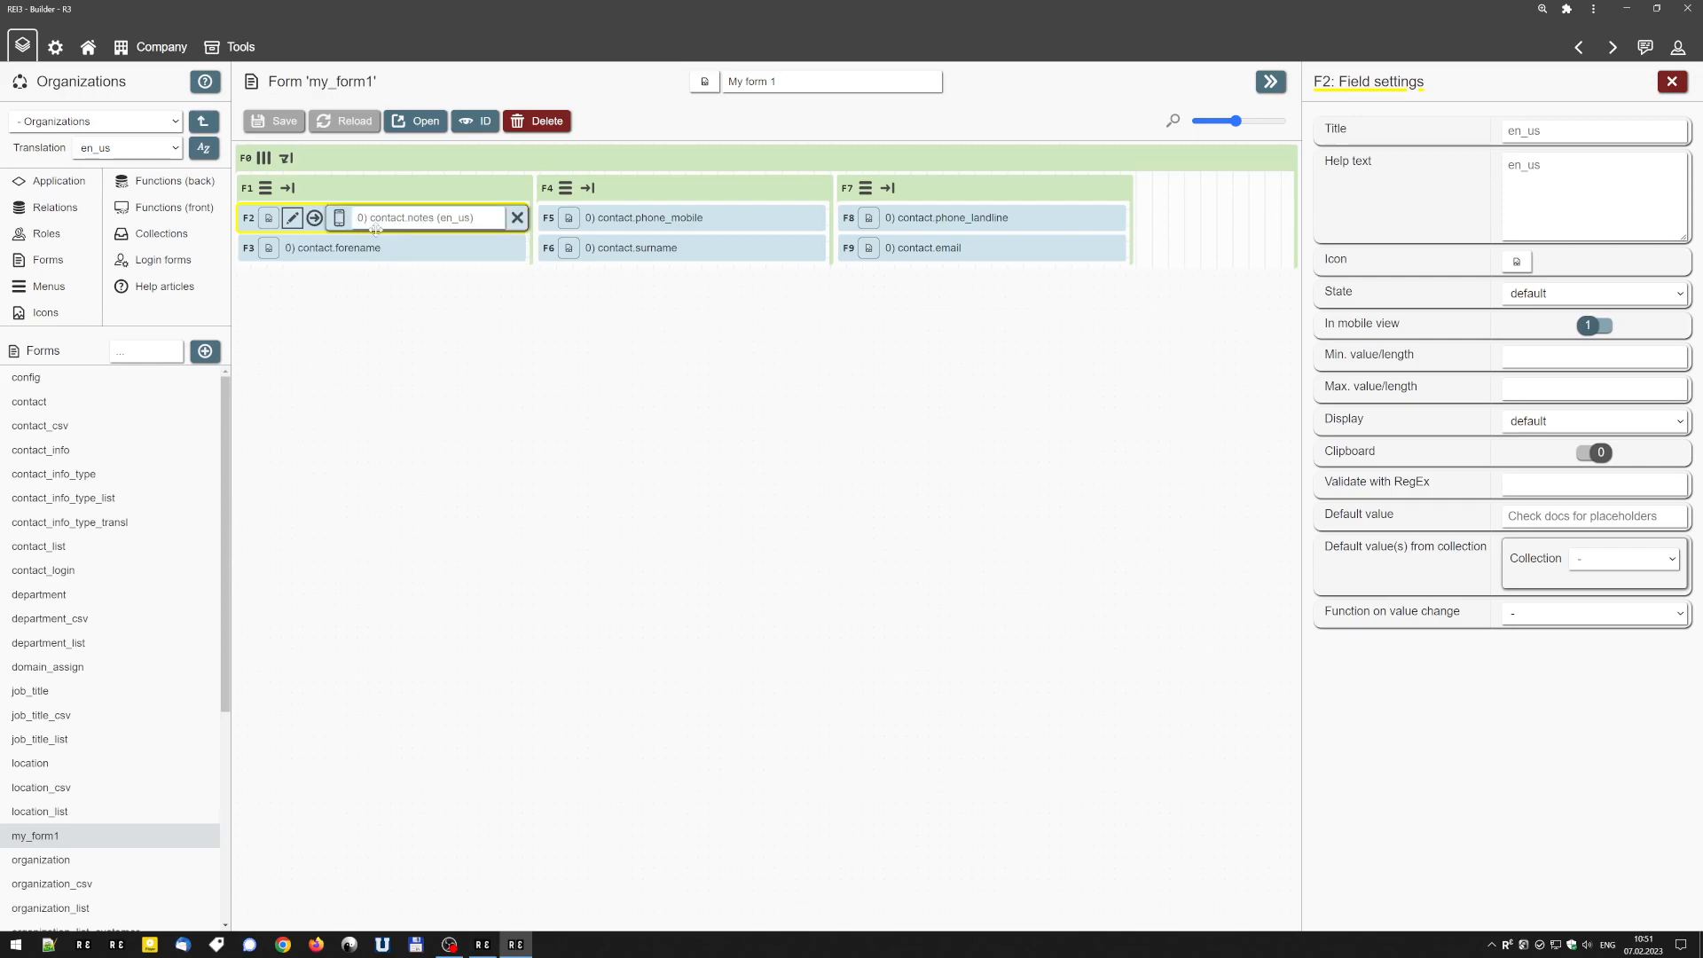
{"action": "left_click", "coordinate": [1594, 132]}
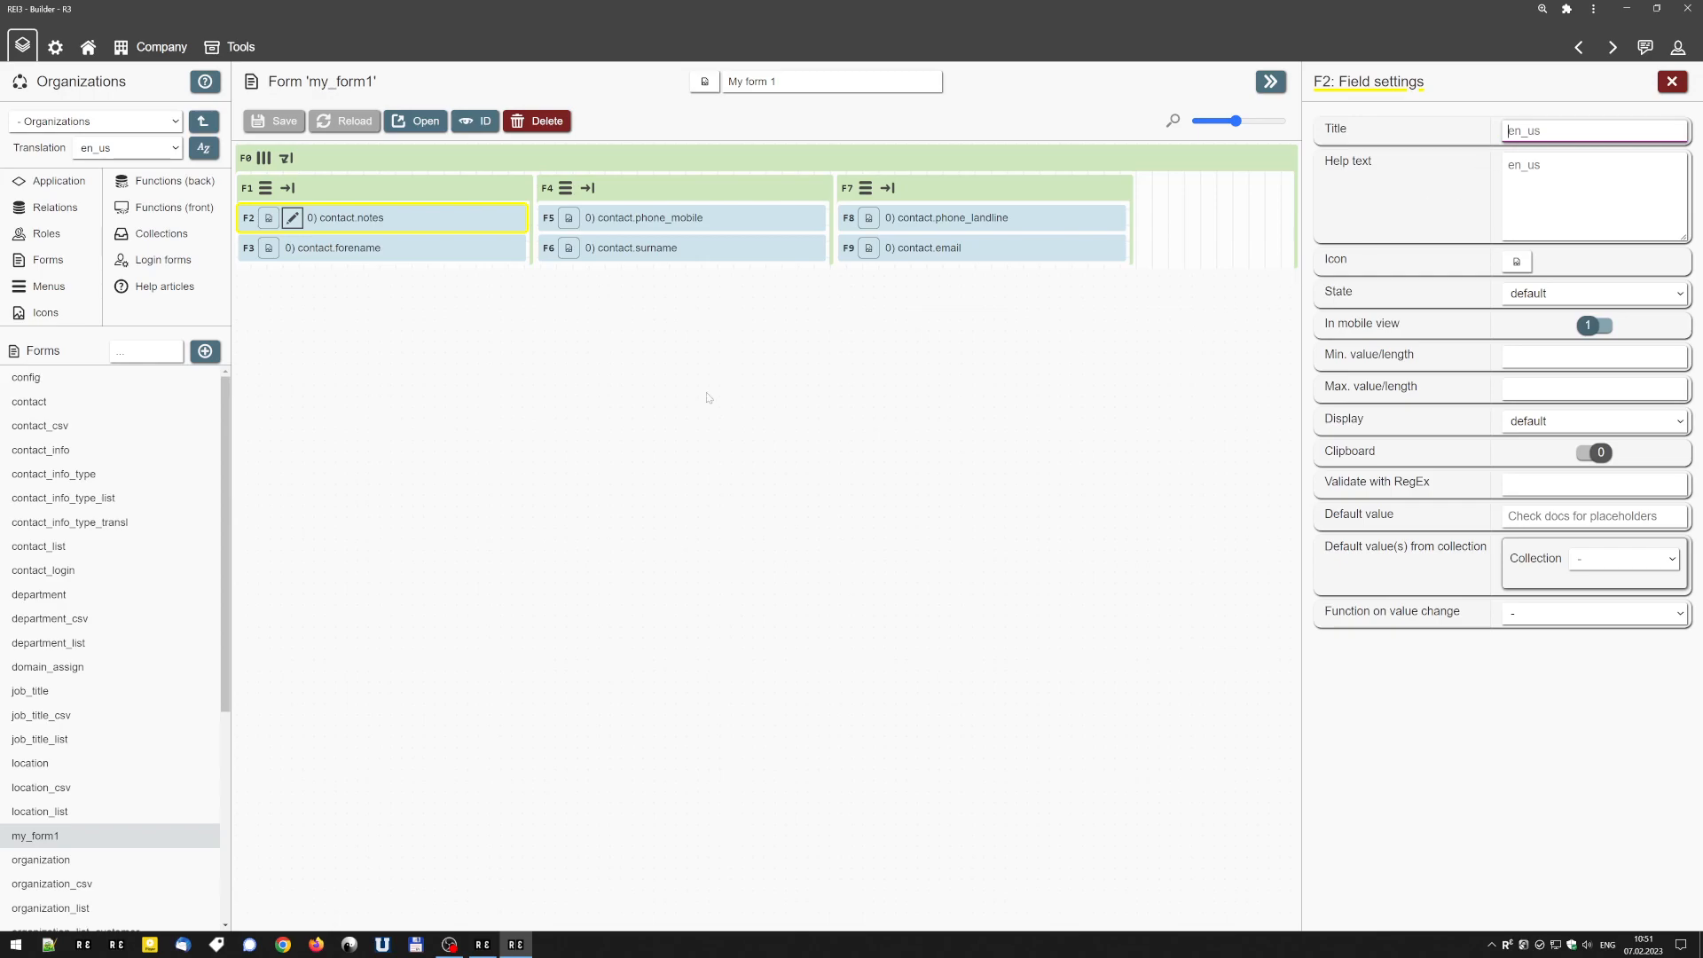
{"action": "left_click", "coordinate": [416, 121]}
{"action": "left_click", "coordinate": [406, 177]}
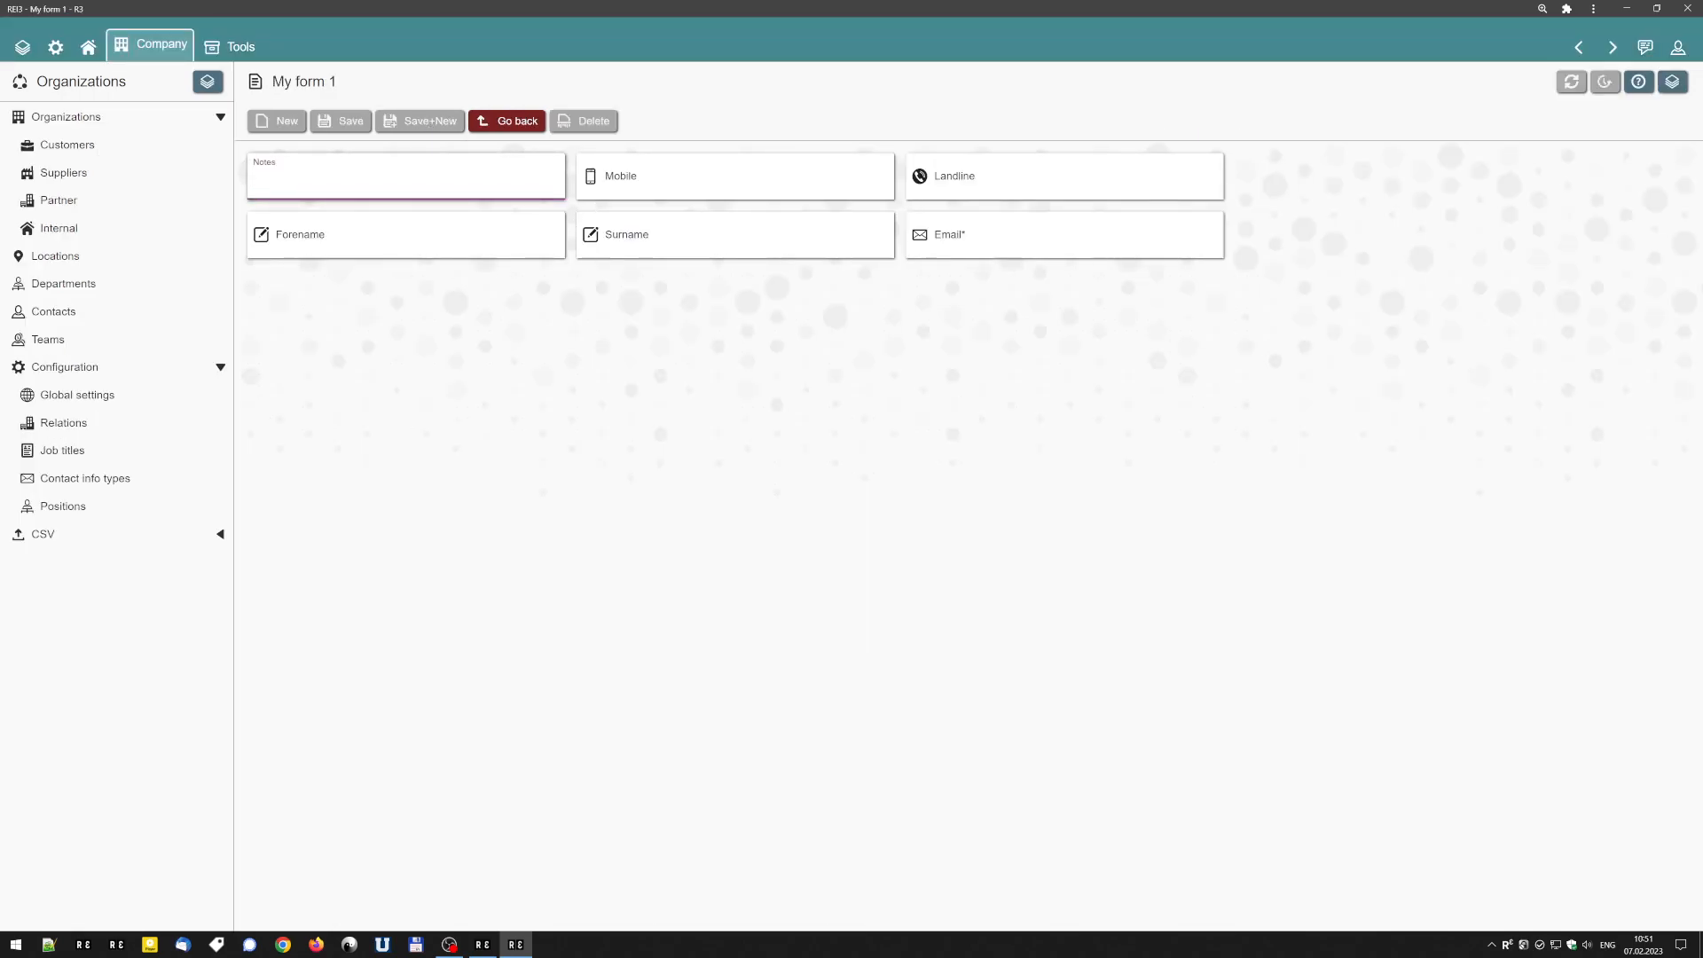
{"action": "left_click", "coordinate": [1579, 46]}
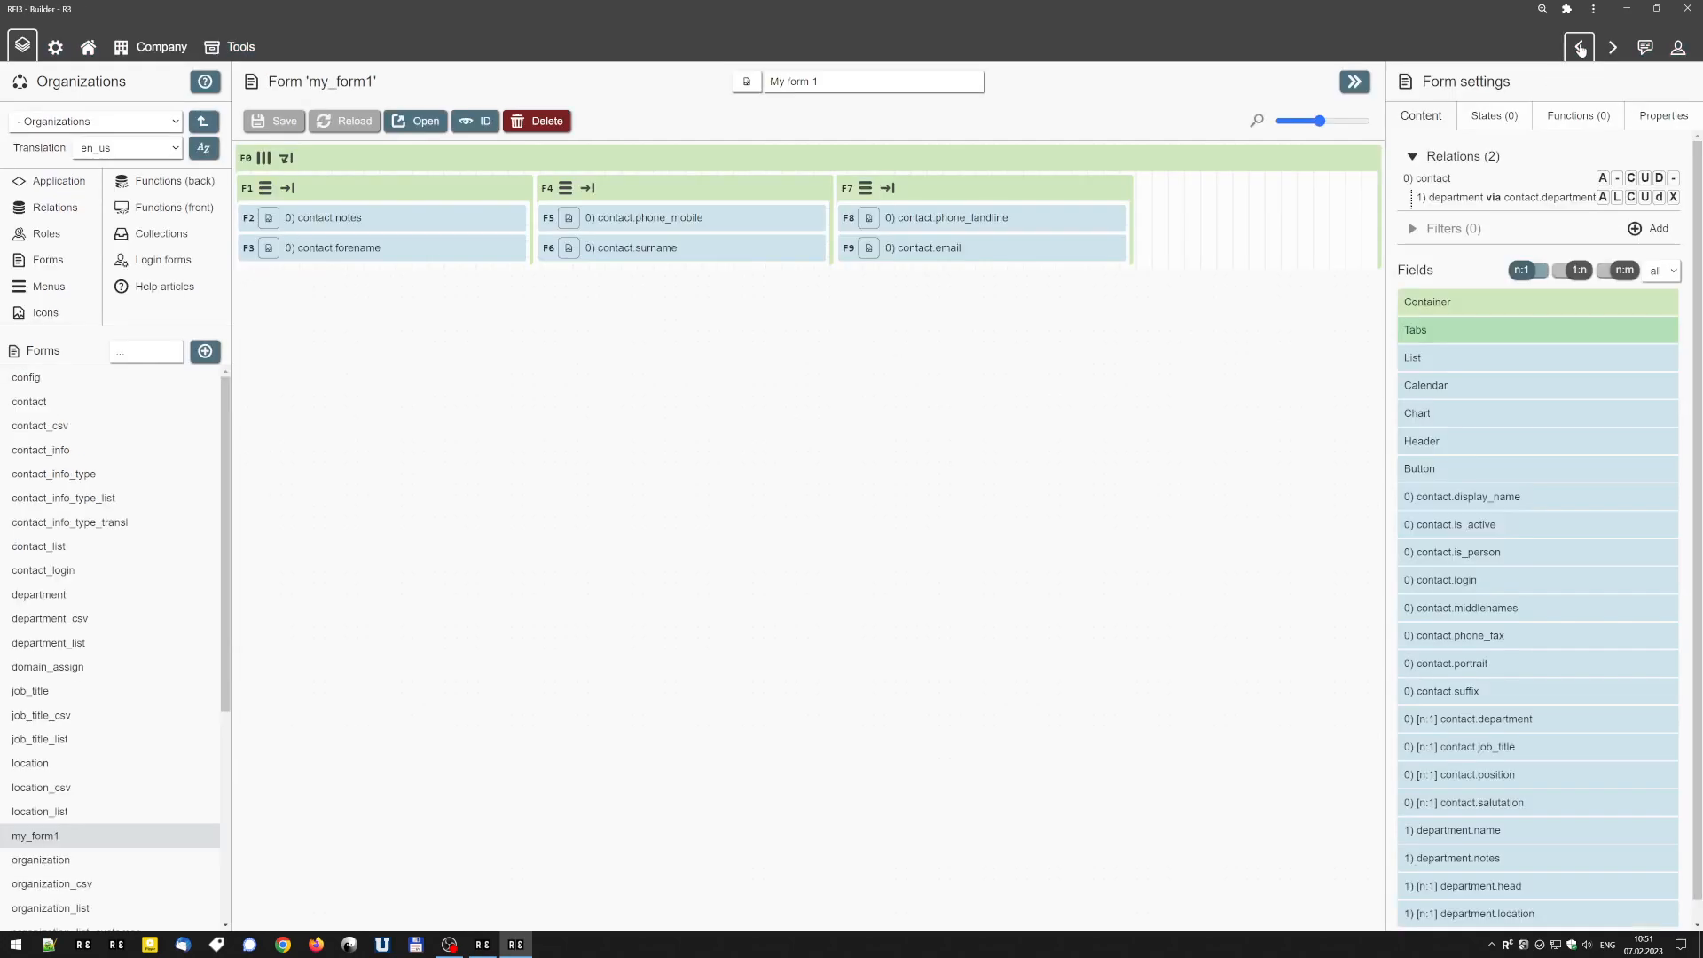
Title the contact.notes field "Very important notes field!" and save the form.
{"action": "left_click", "coordinate": [292, 217]}
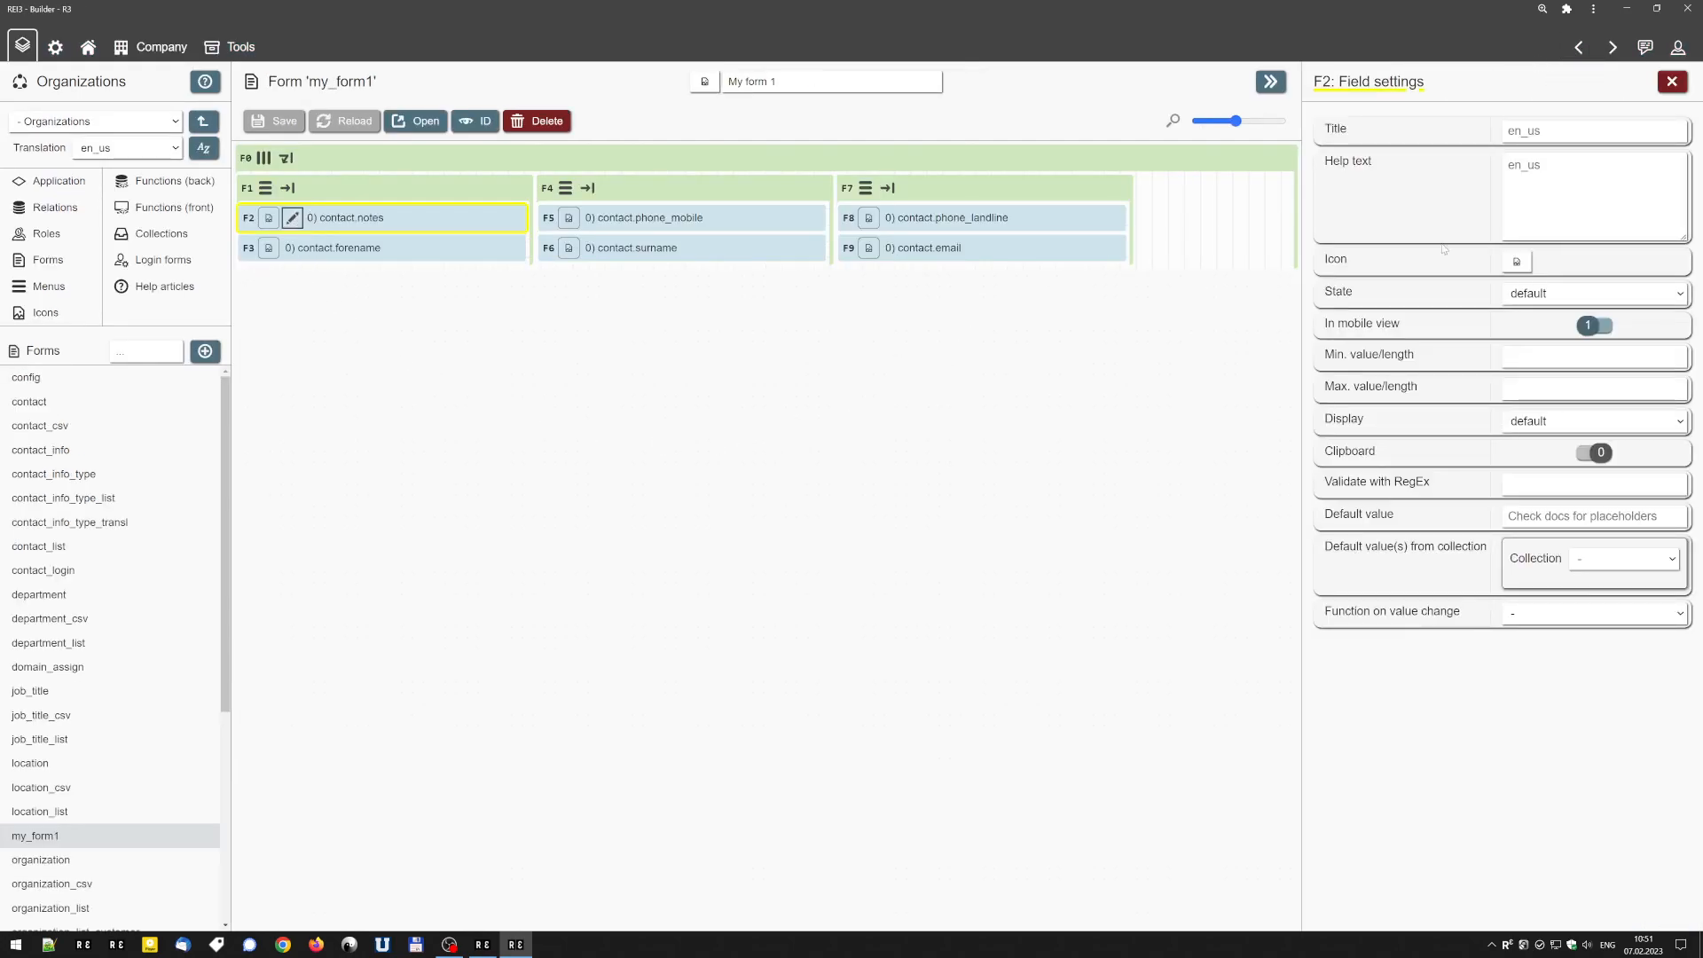
{"action": "type", "text": "V"}
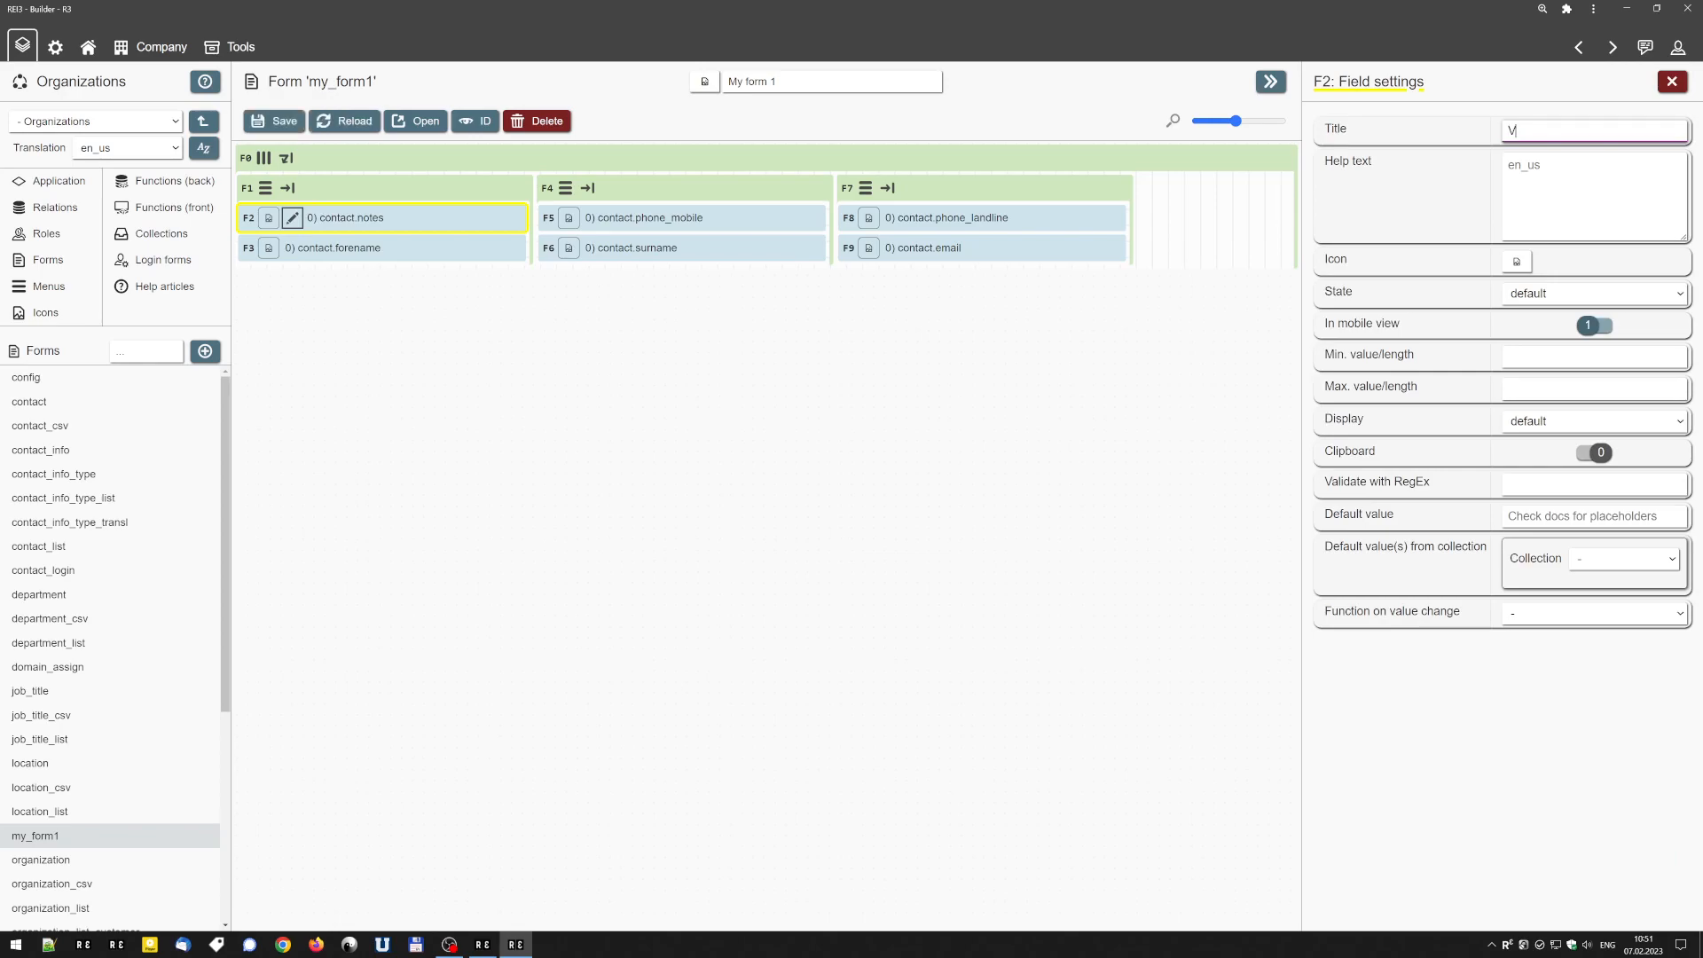
{"action": "type", "text": "ery important notes field!"}
{"action": "left_click", "coordinate": [277, 121]}
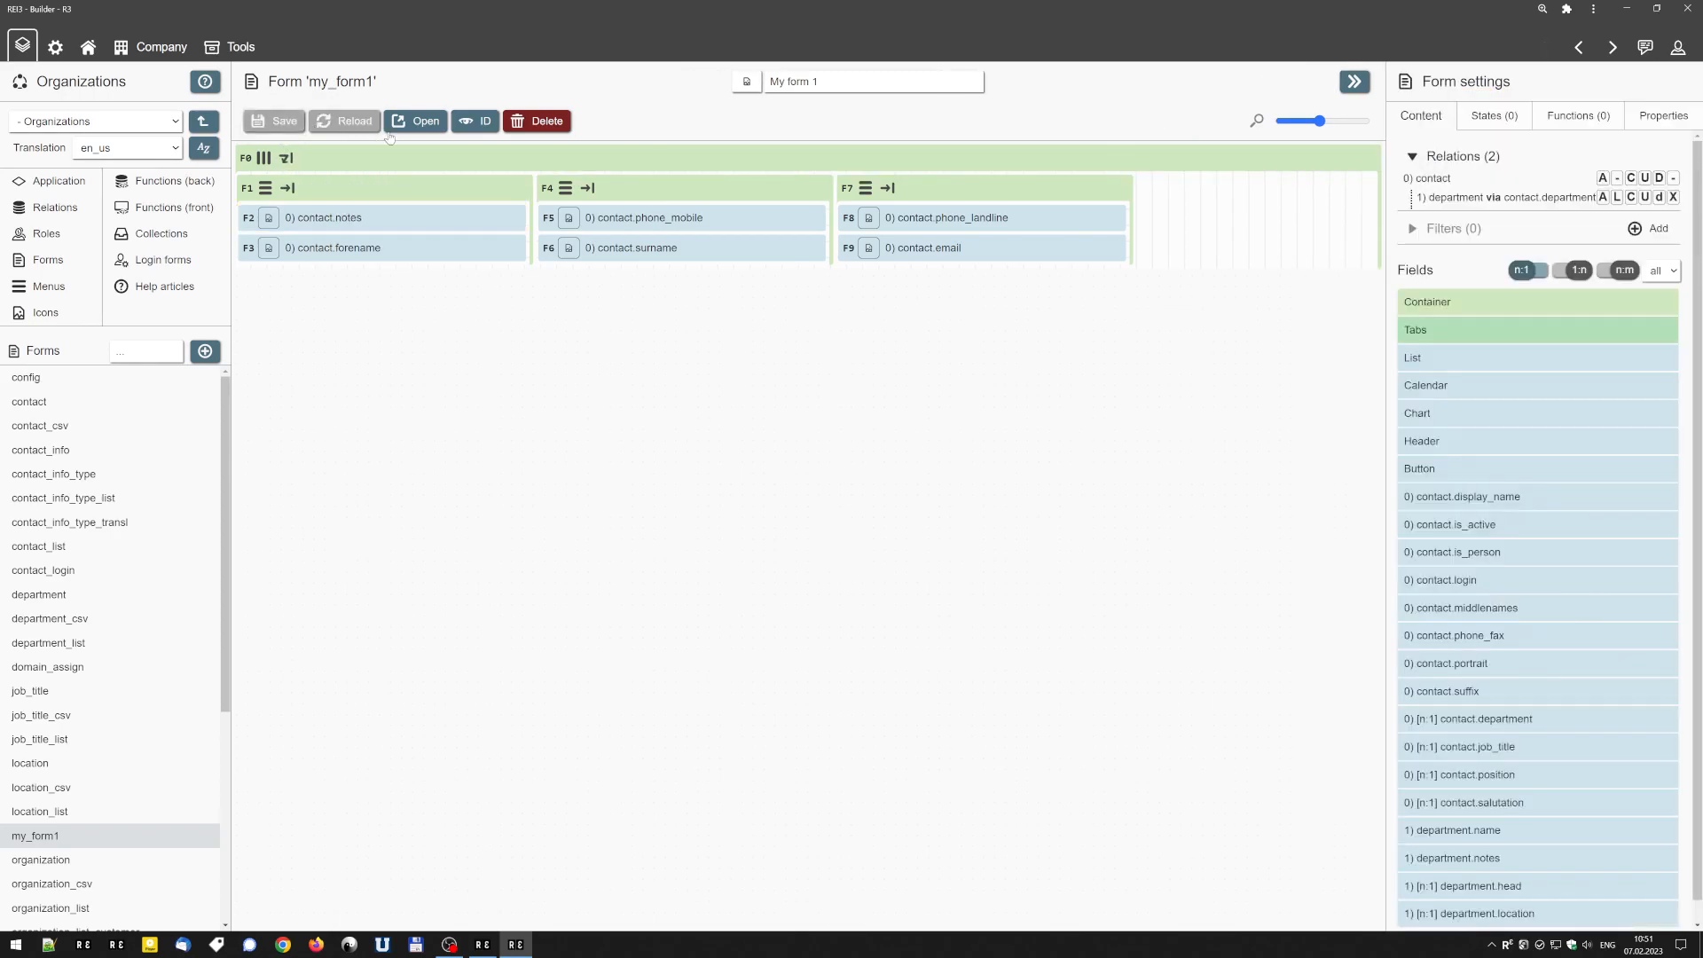
Check the notes field's custom title in the live form and return to the Builder.
{"action": "left_click", "coordinate": [398, 125]}
{"action": "left_click", "coordinate": [399, 179]}
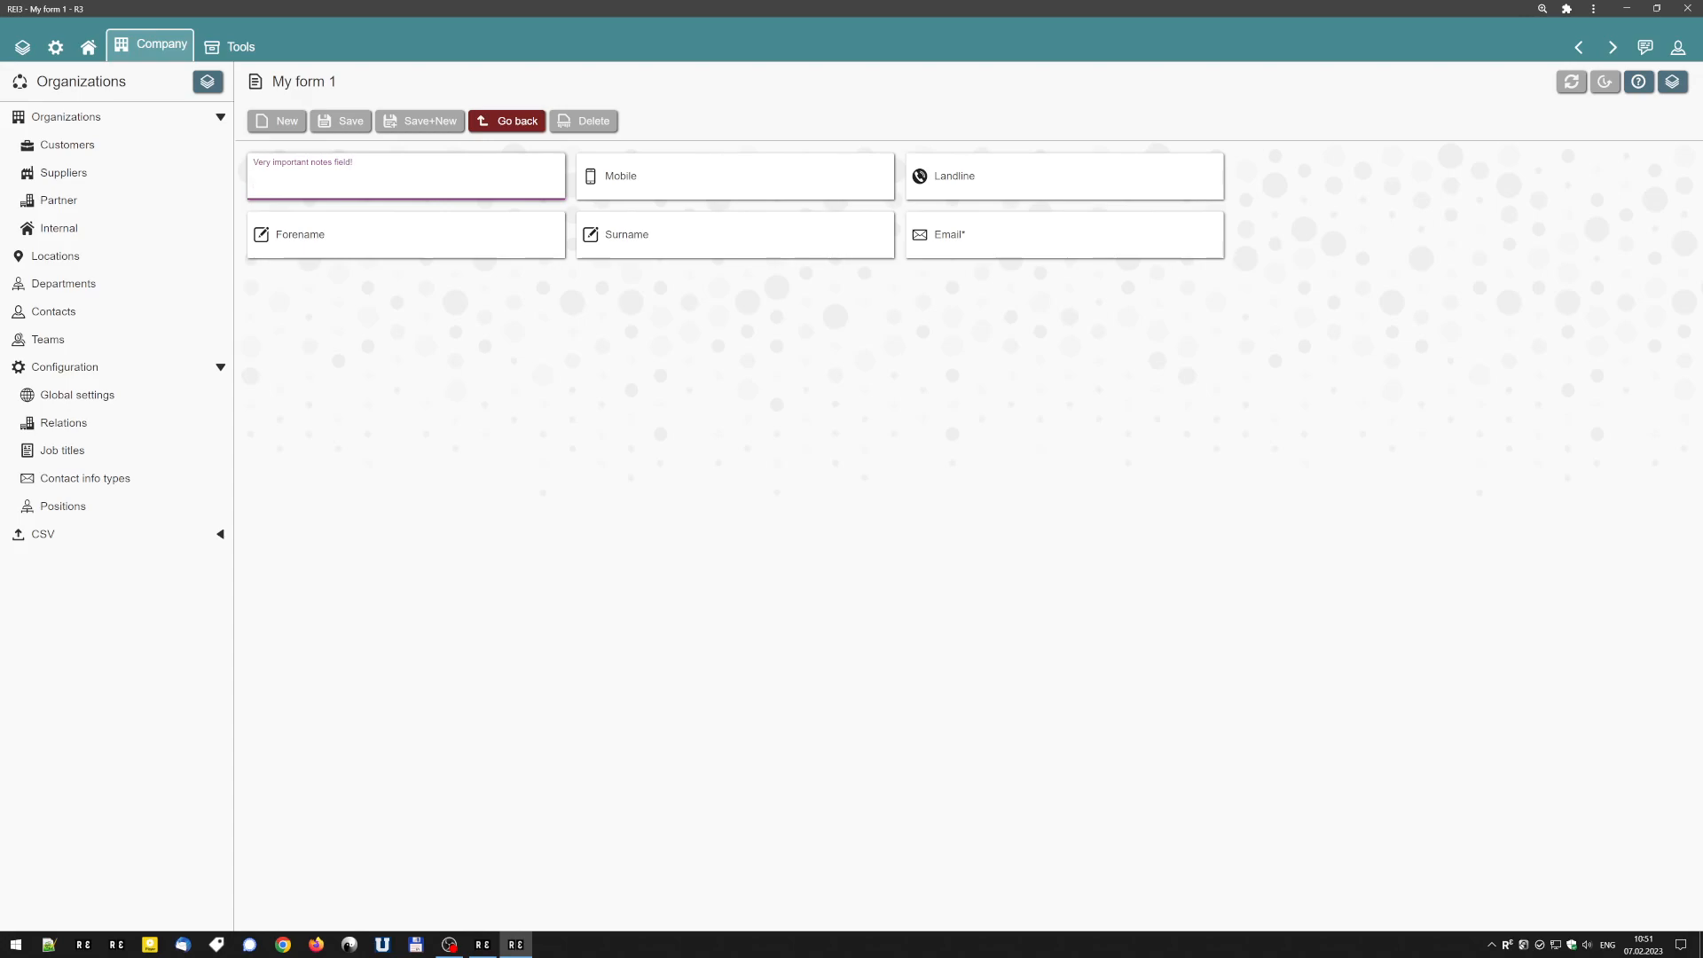
{"action": "left_click", "coordinate": [506, 122]}
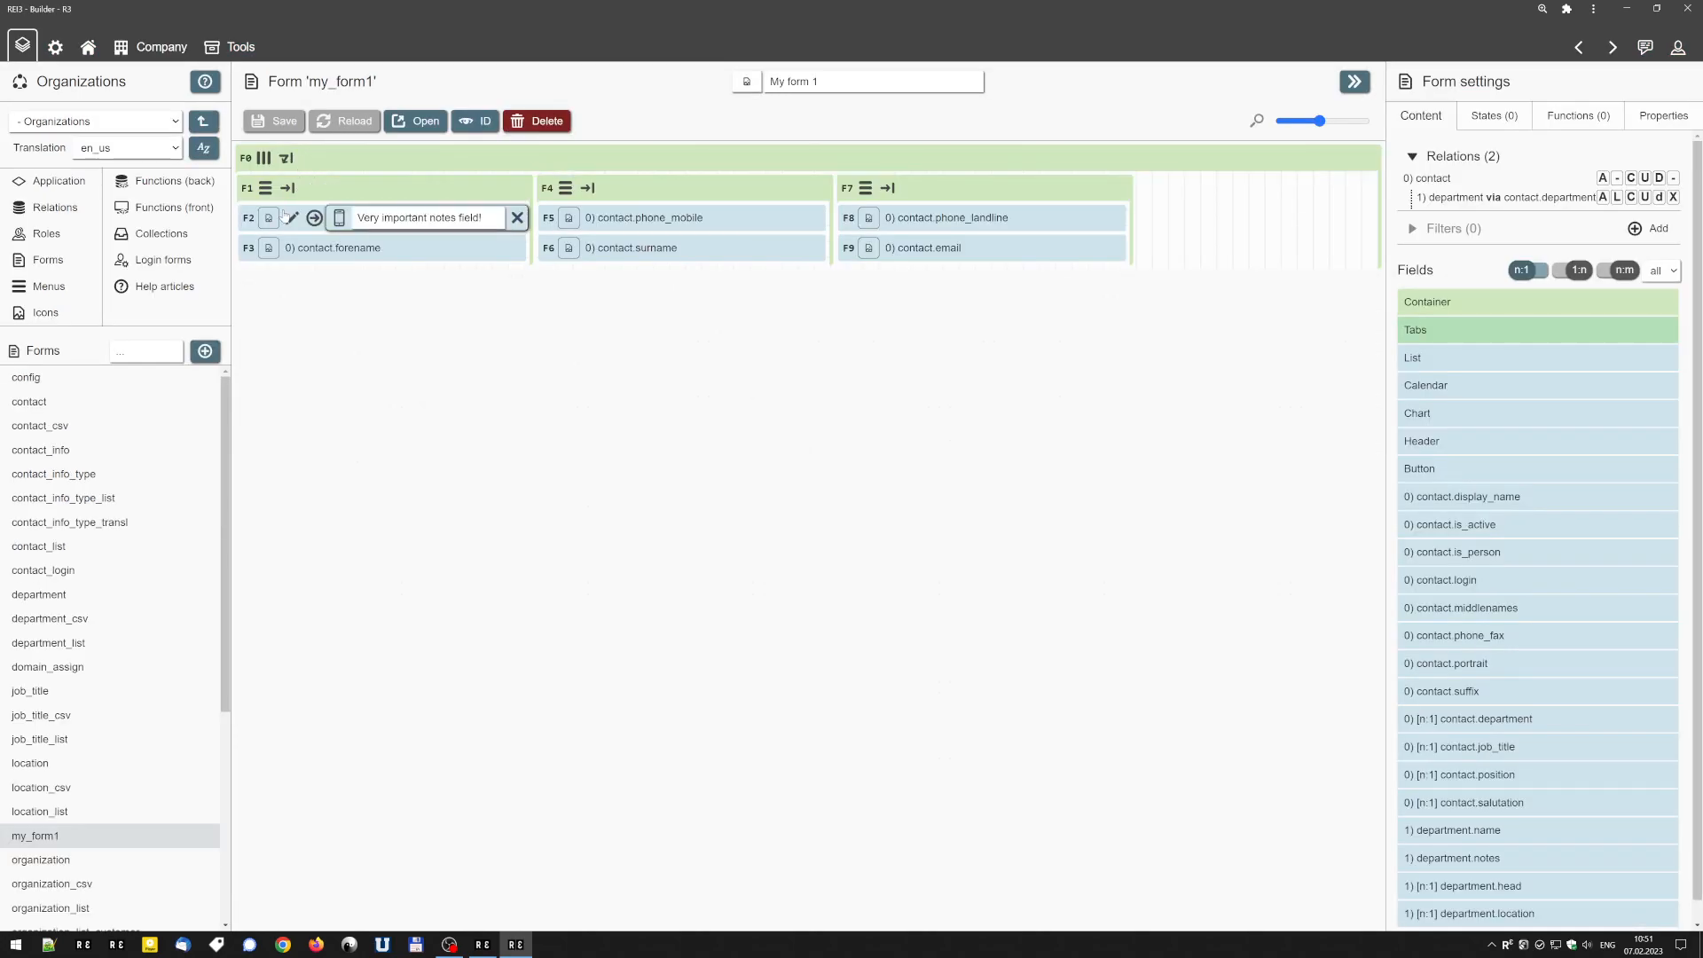
Review the contact.notes field's settings, including the state options, maximum value/length and display options.
{"action": "left_click", "coordinate": [291, 217]}
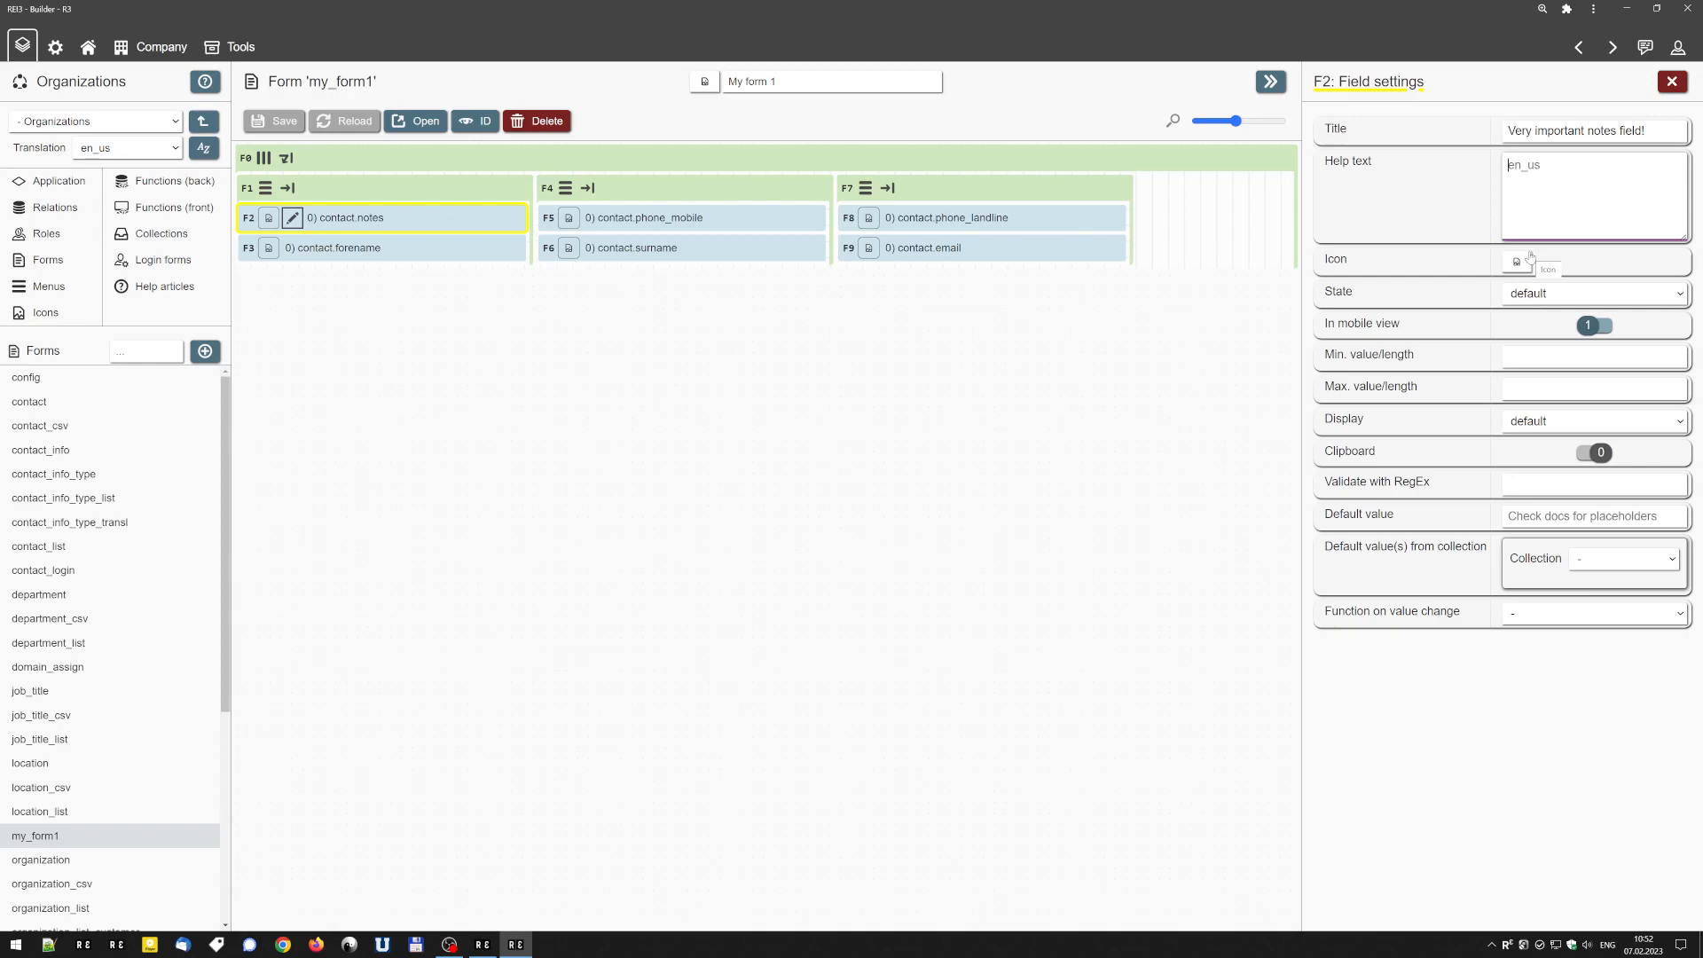
{"action": "left_click", "coordinate": [1596, 296]}
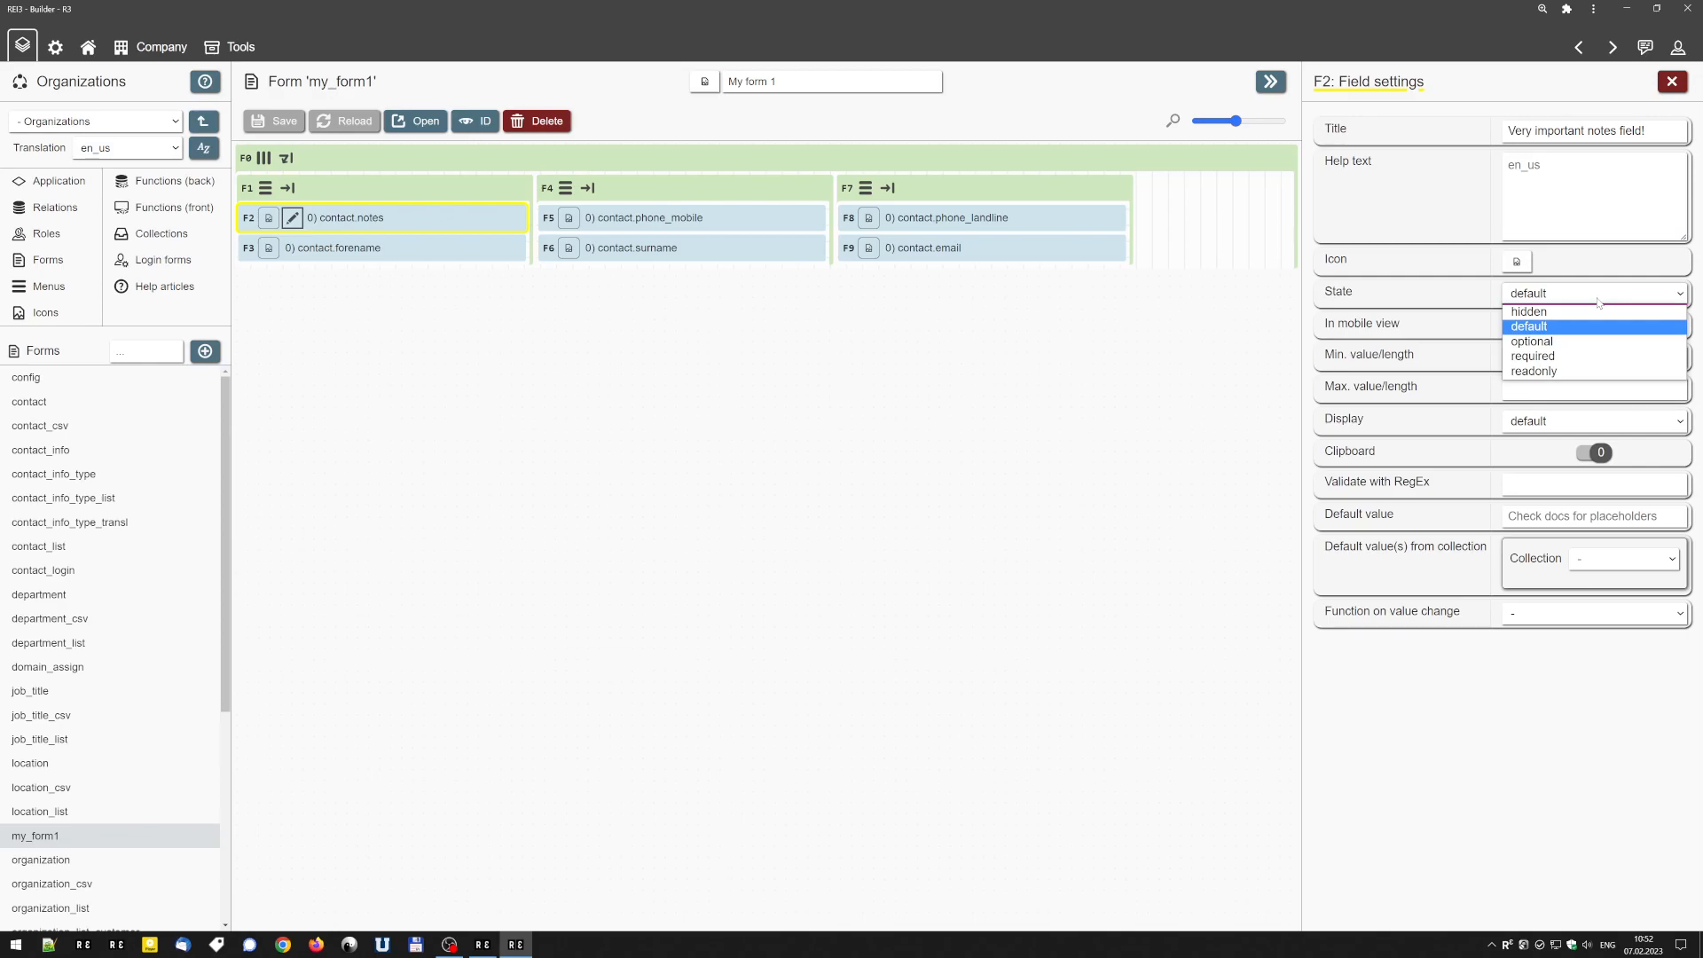
{"action": "left_click", "coordinate": [1594, 326]}
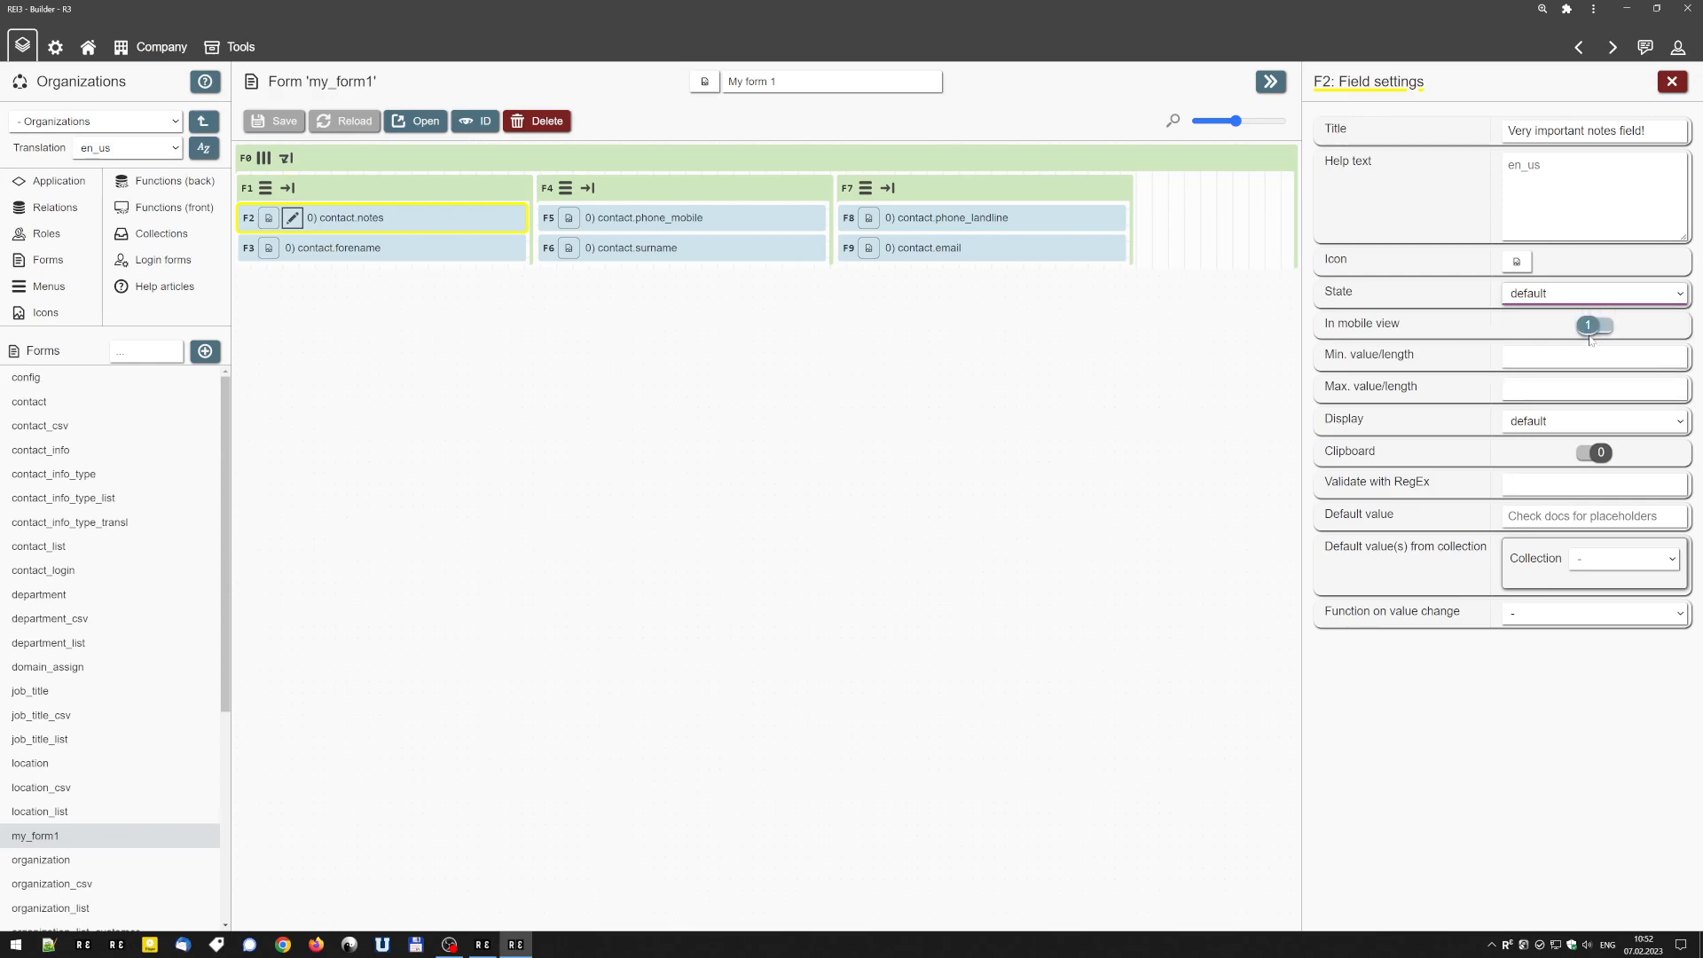
{"action": "left_click", "coordinate": [1587, 389]}
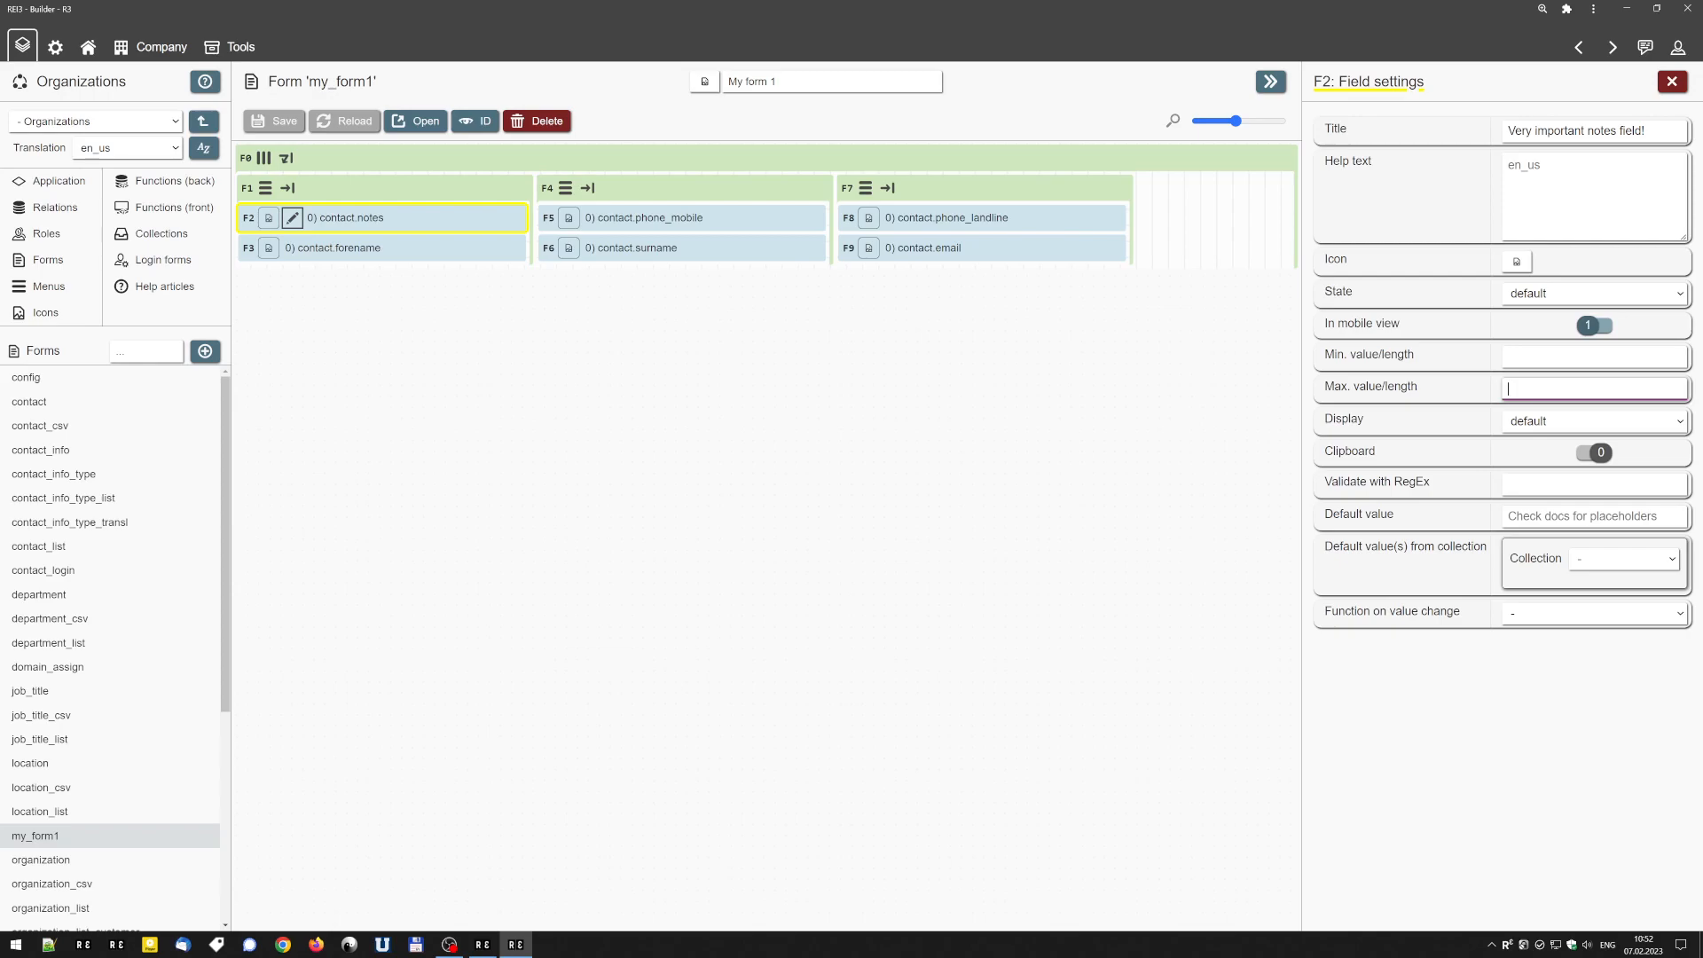
{"action": "left_click", "coordinate": [1532, 423]}
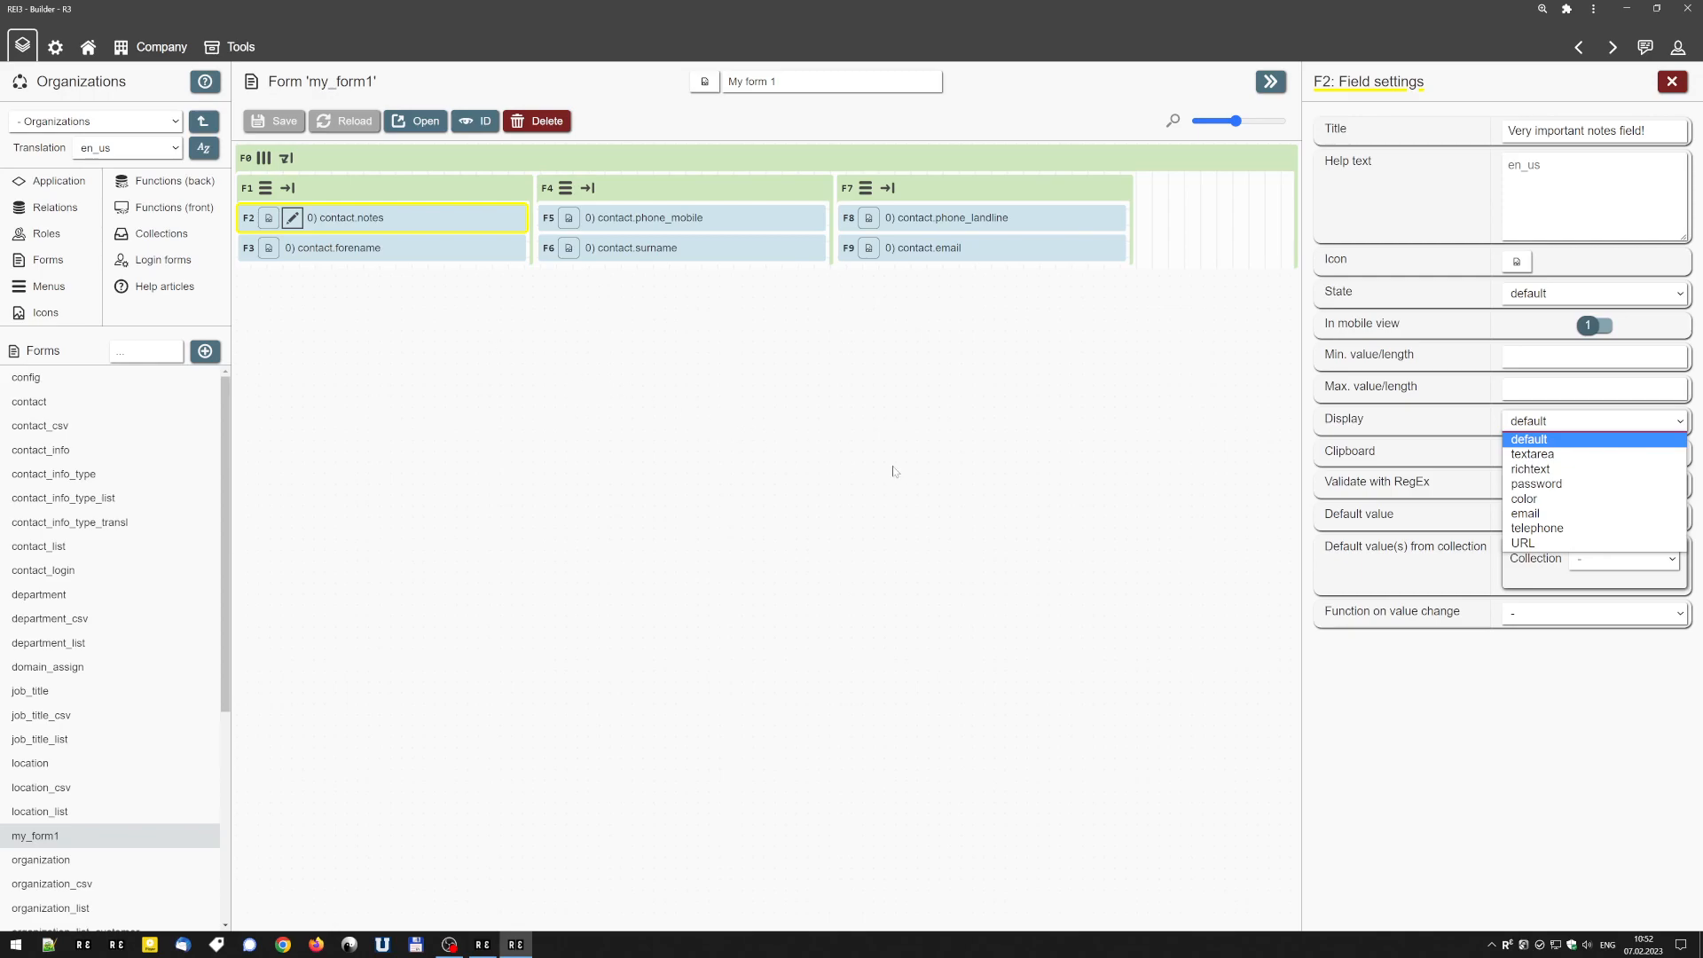
{"action": "left_click", "coordinate": [1546, 440]}
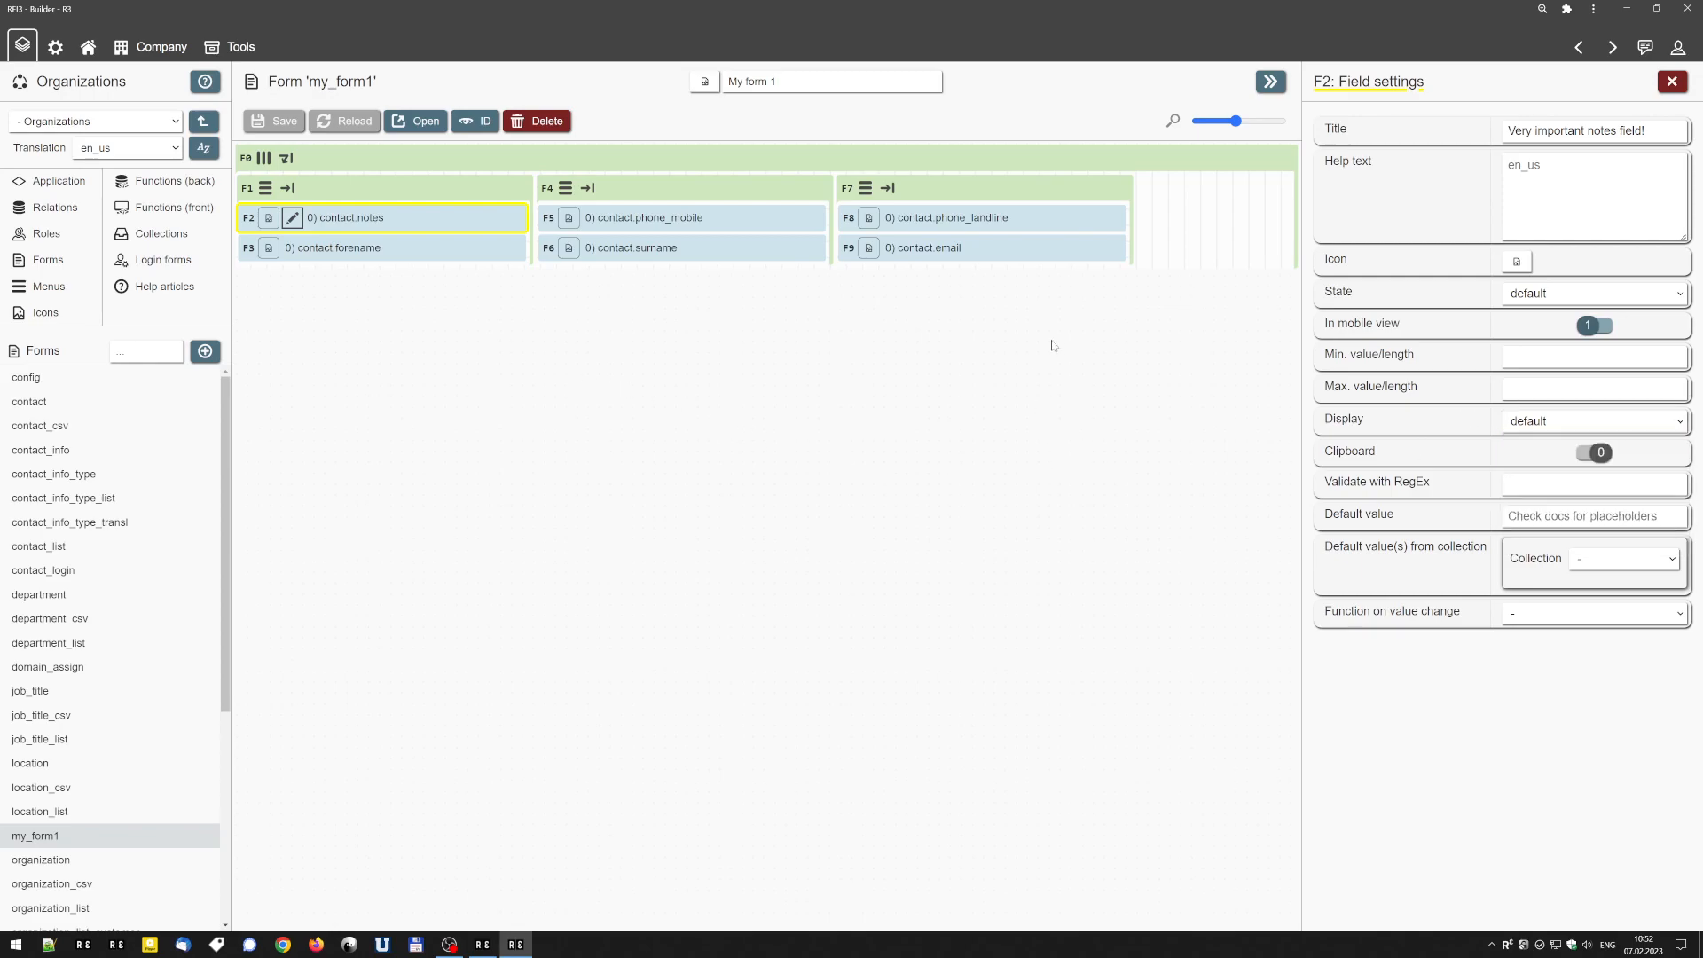
{"action": "left_click", "coordinate": [1671, 81]}
Add a container below the existing row, move the contact.notes field into it, and save the form.
{"action": "left_click_drag", "start_coordinate": [1427, 303], "coordinate": [612, 576]}
{"action": "mouse_move", "coordinate": [266, 219]}
{"action": "left_click_drag", "start_coordinate": [266, 219], "coordinate": [391, 523]}
{"action": "left_click", "coordinate": [274, 122]}
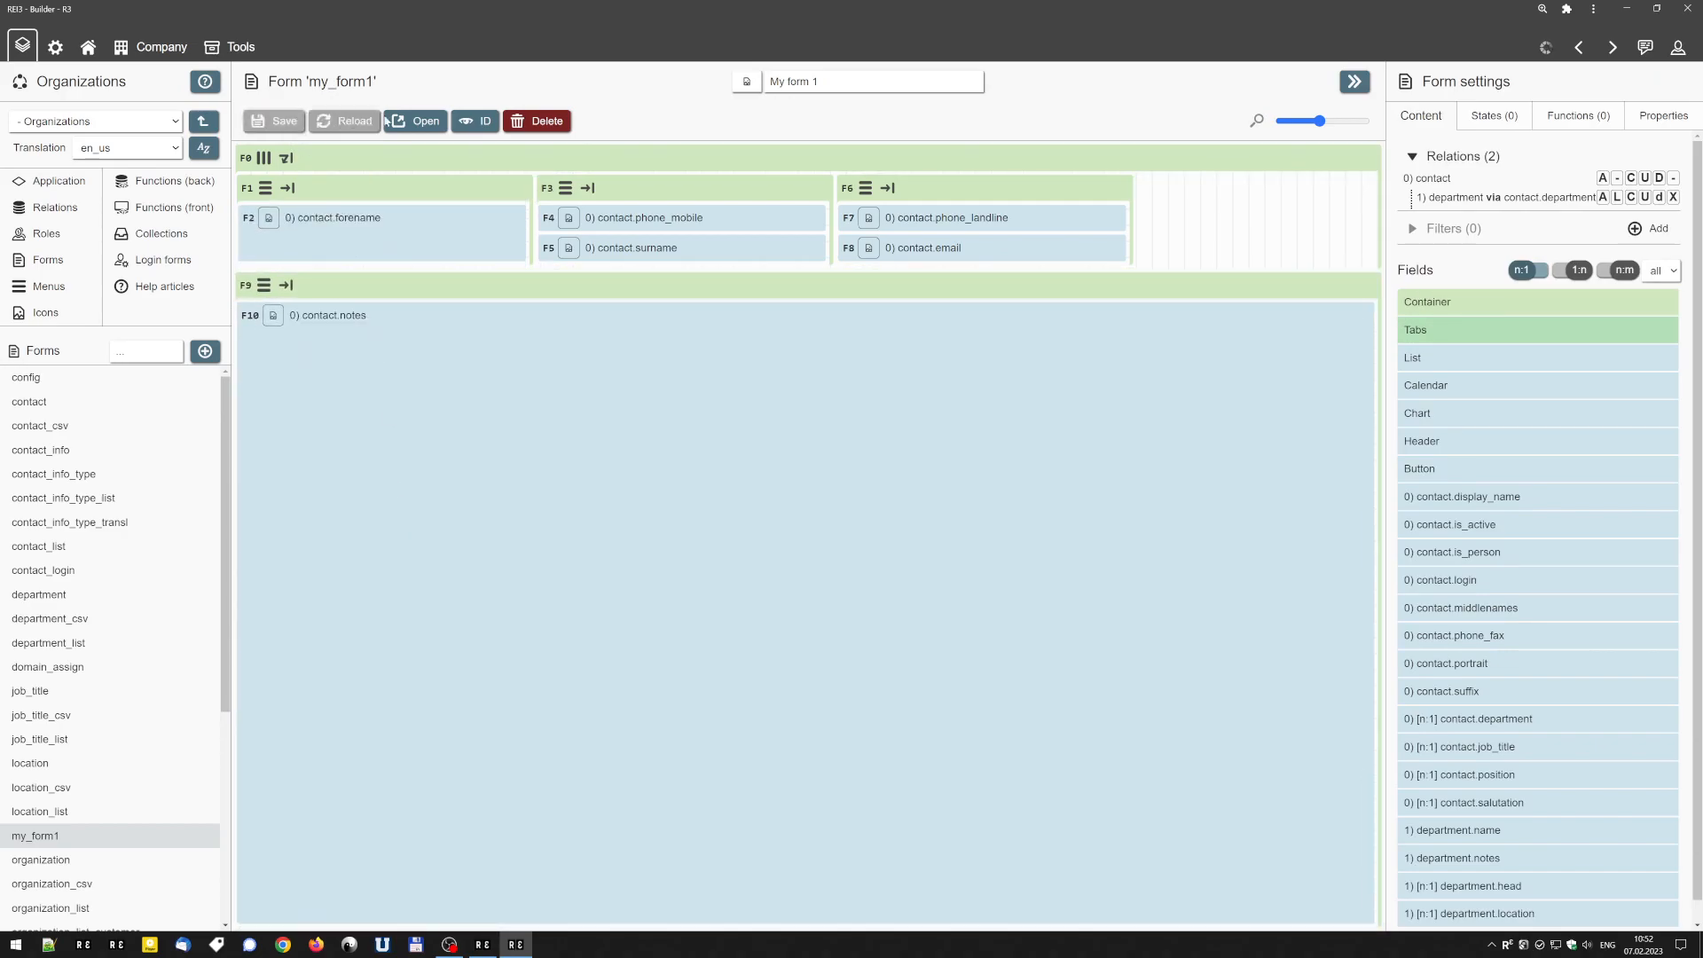
Test the enlarged notes field in the live form with the text "kfjkjfssdf", discarding the entry on return to the Builder.
{"action": "left_click", "coordinate": [415, 121]}
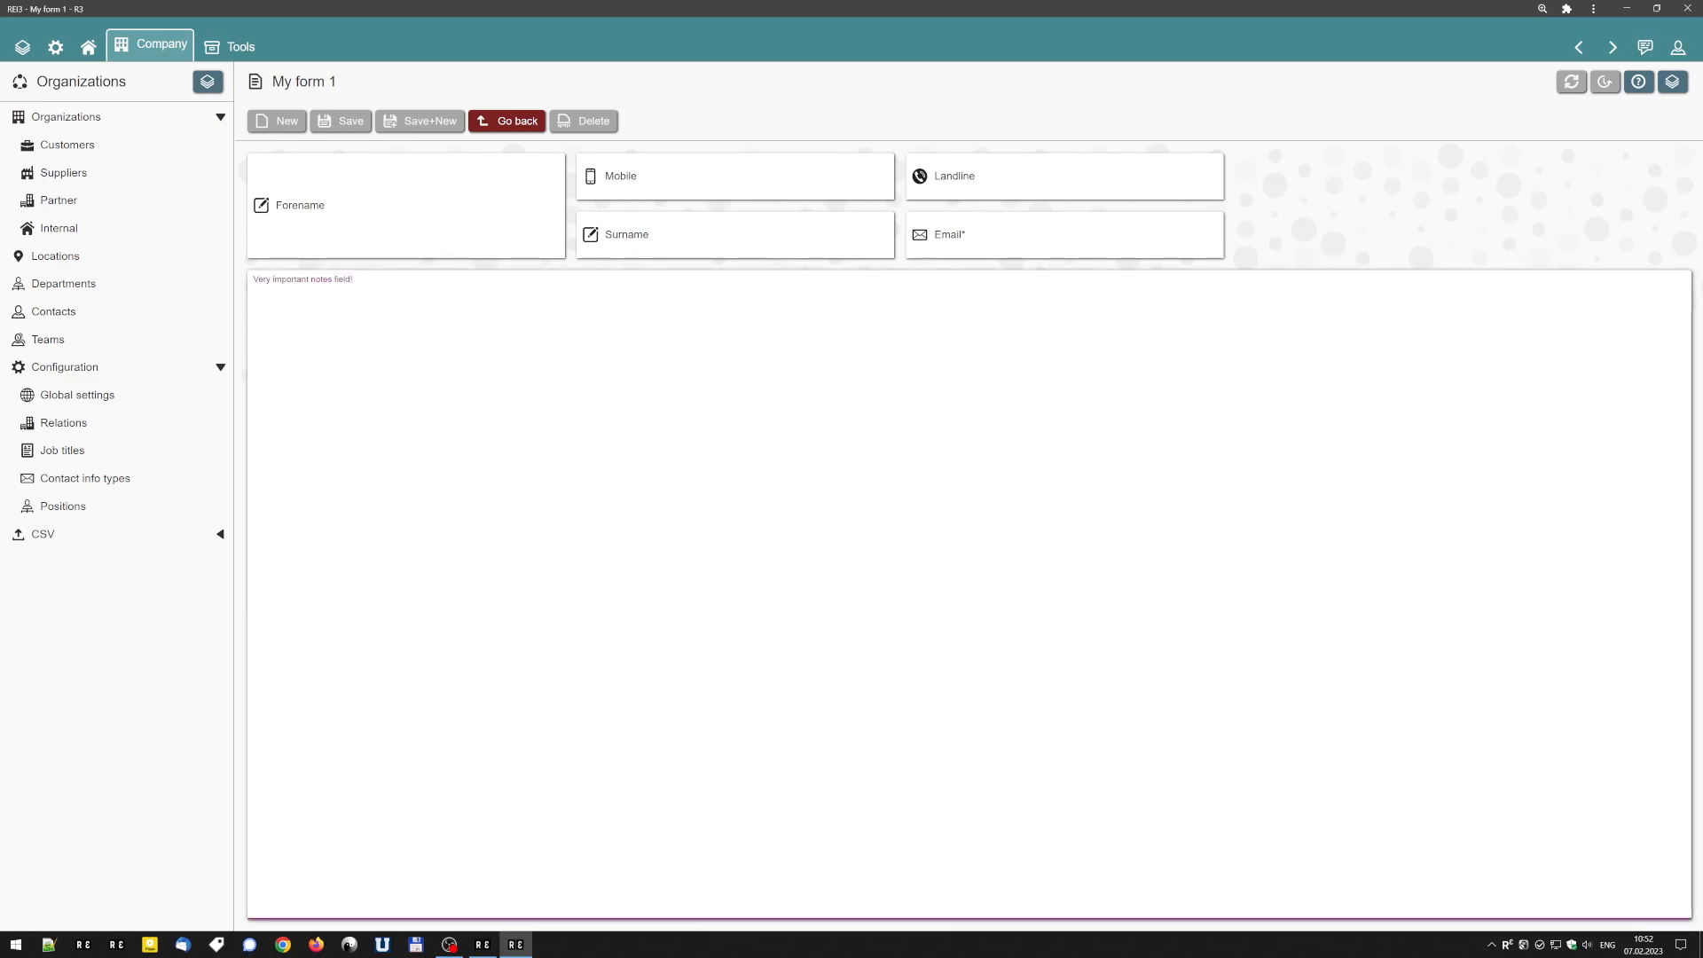
{"action": "type", "text": "sdf"}
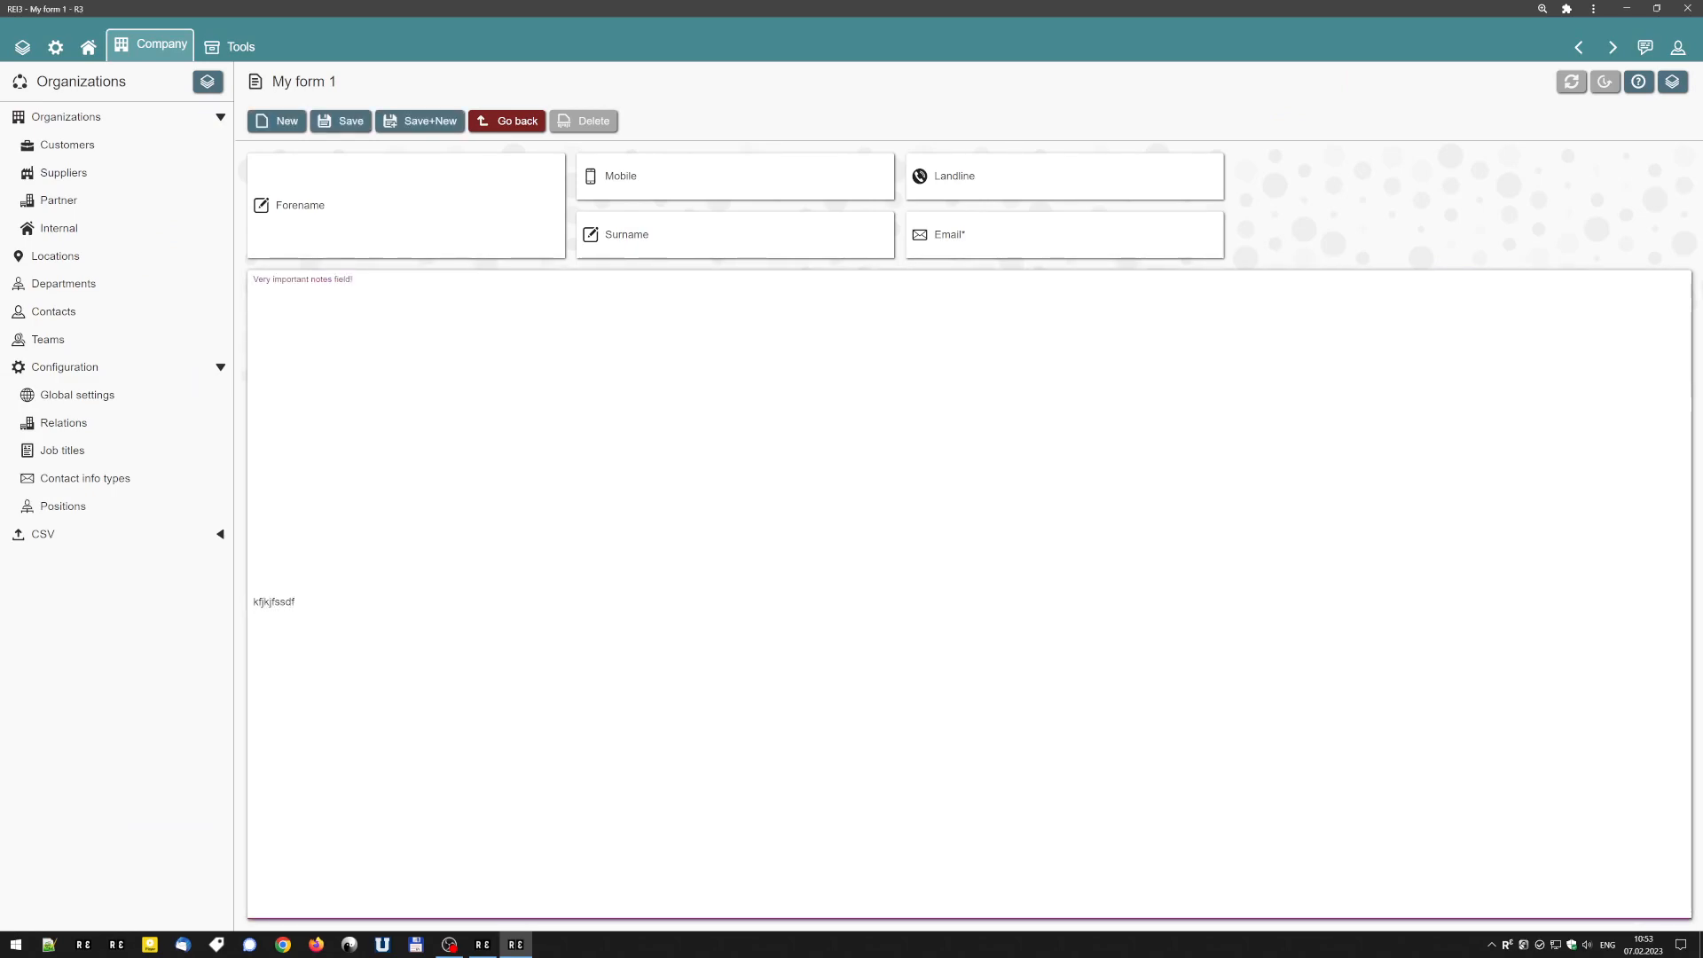
{"action": "left_click", "coordinate": [1578, 47]}
{"action": "left_click", "coordinate": [916, 94]}
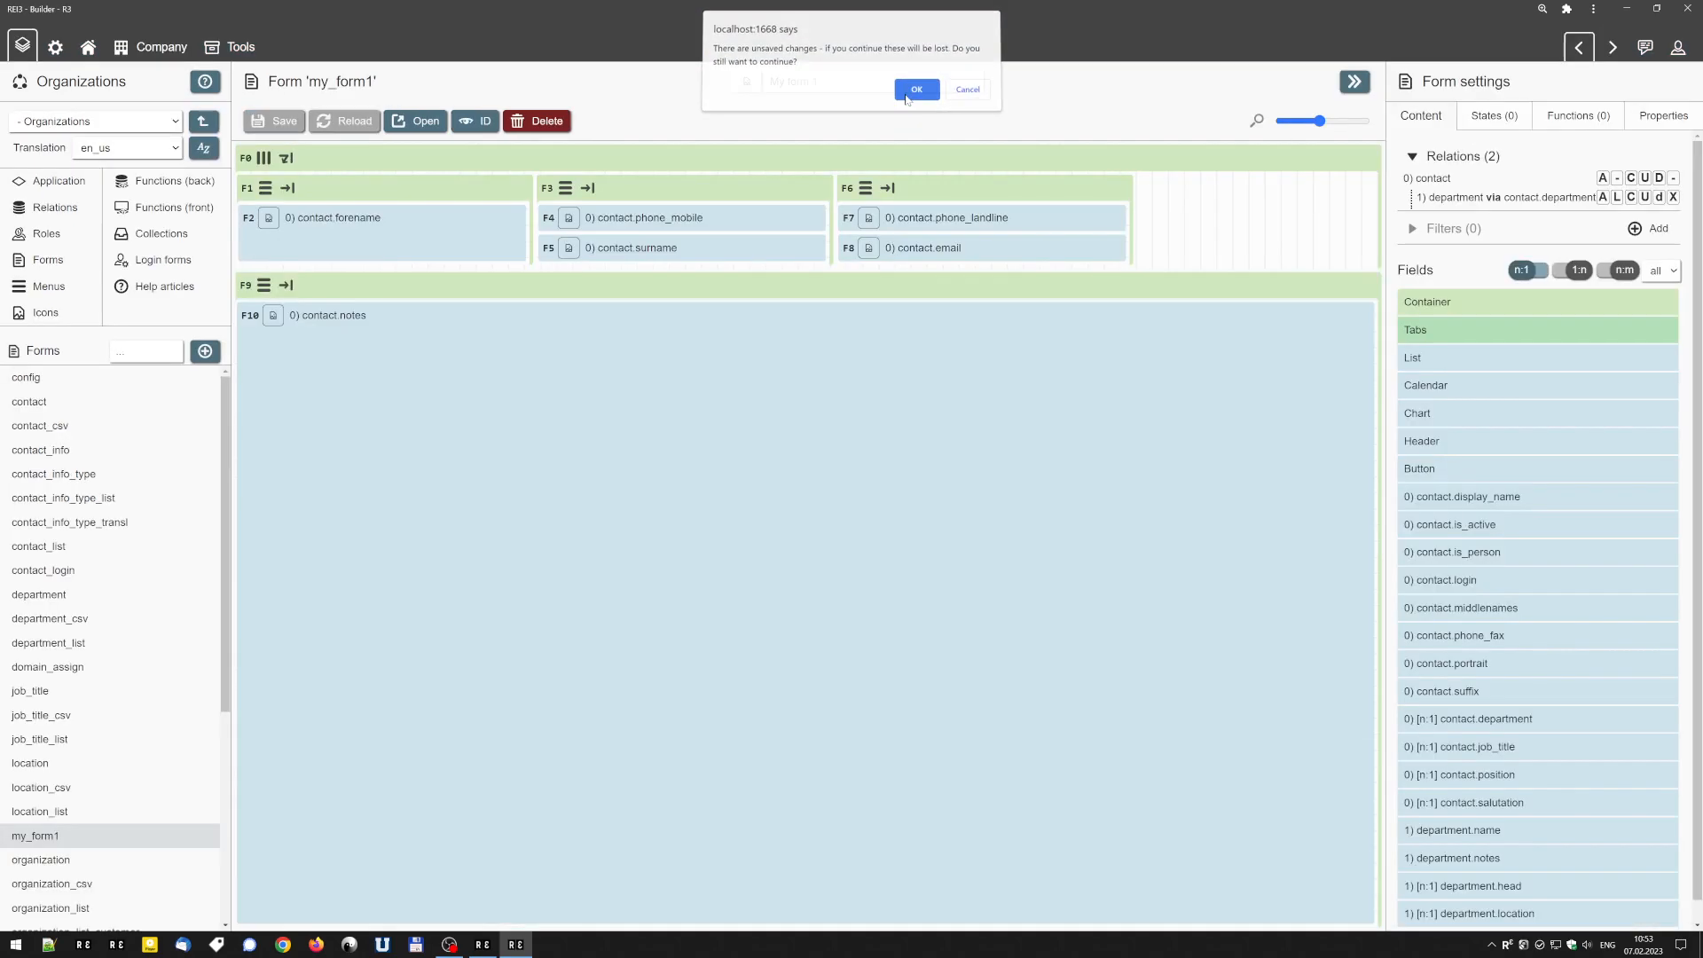
Set the contact.notes field's display to textarea and save the form.
{"action": "left_click", "coordinate": [296, 316]}
{"action": "left_click", "coordinate": [294, 316]}
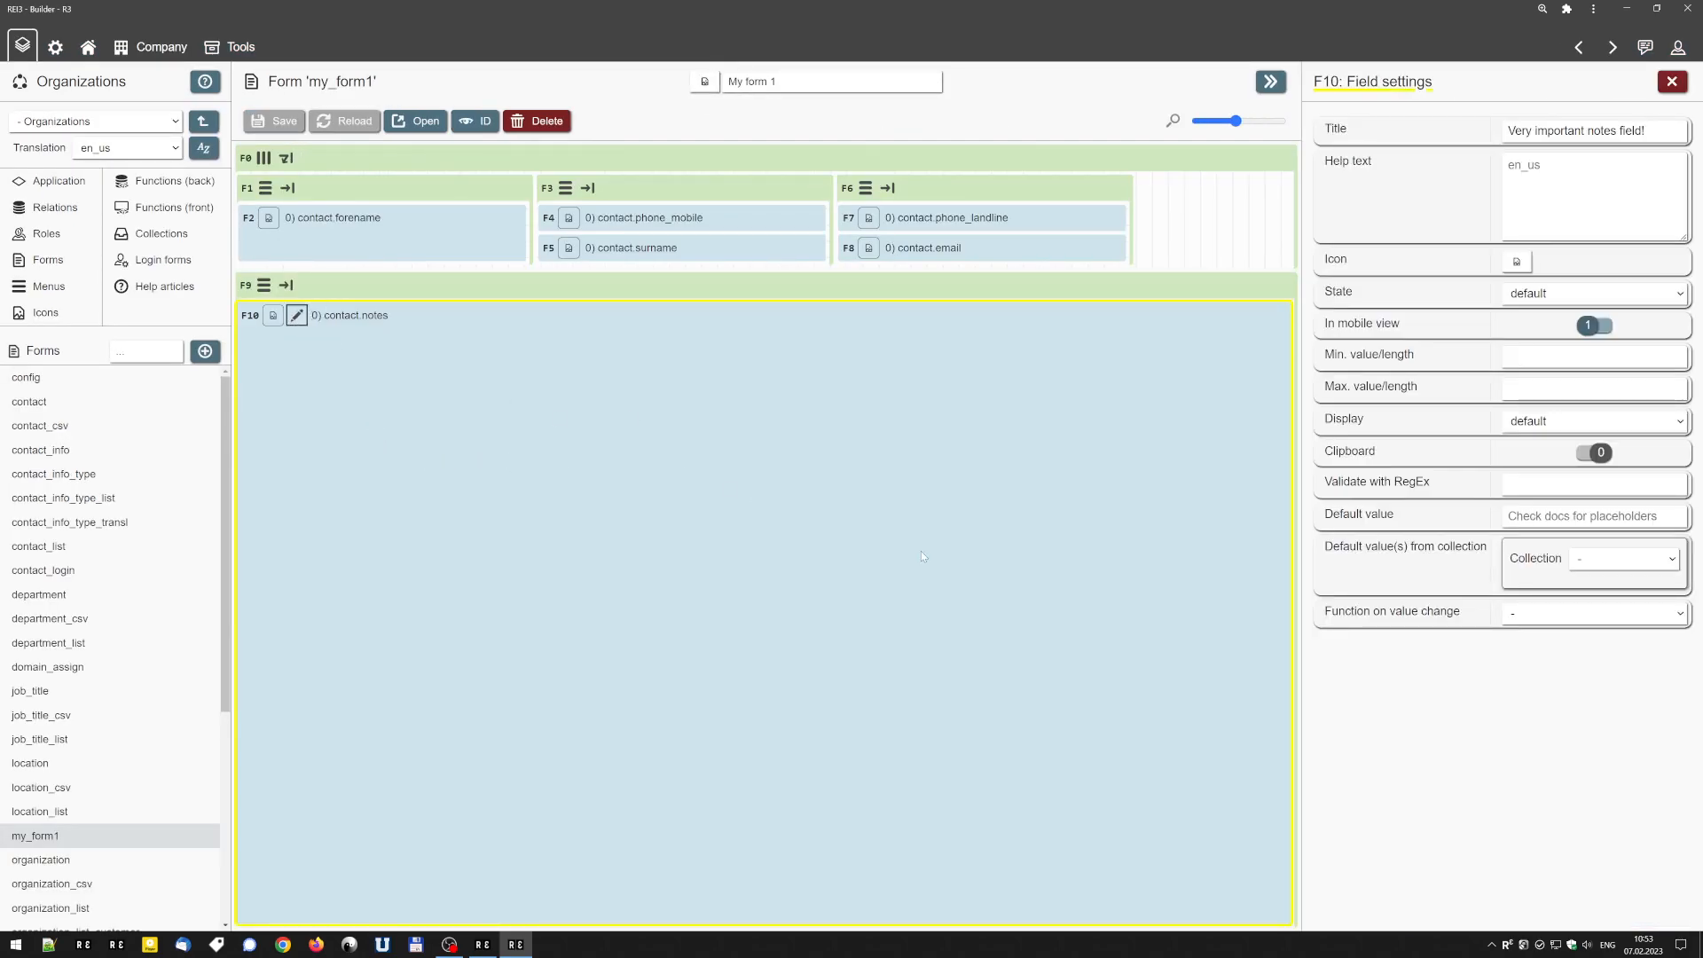
{"action": "left_click", "coordinate": [1552, 420]}
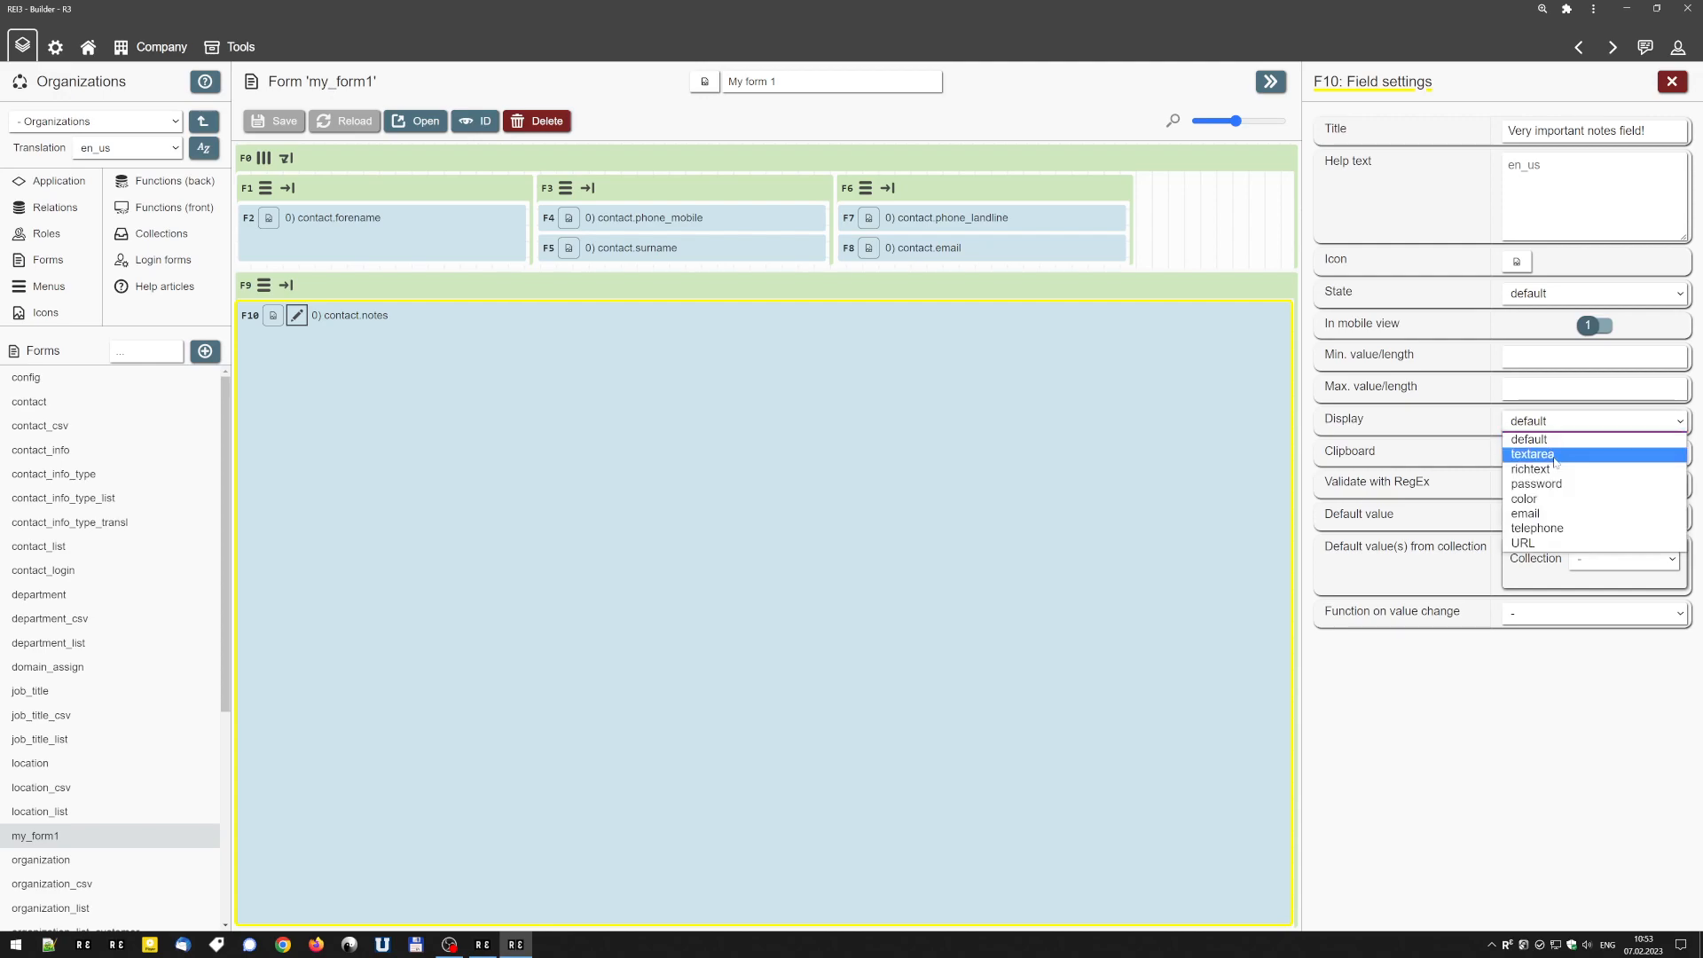
{"action": "left_click", "coordinate": [1532, 454]}
{"action": "left_click", "coordinate": [274, 120]}
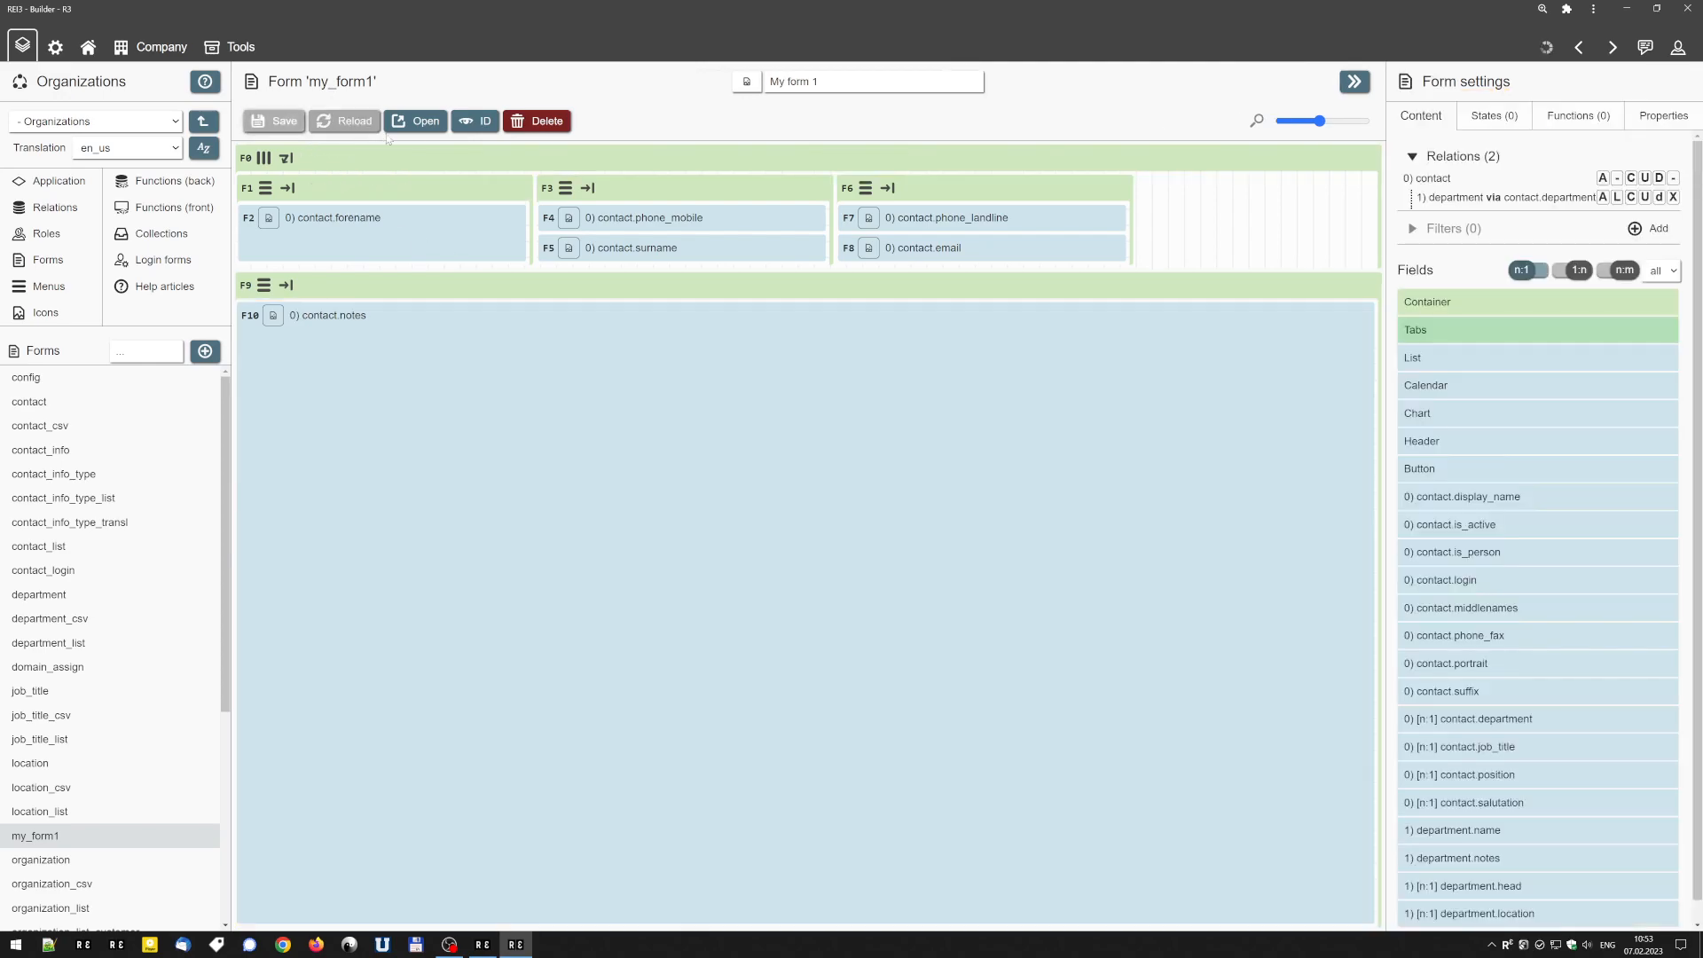
Test the notes text area in the live form with several lines of sample text, discarding them on return to the Builder.
{"action": "left_click", "coordinate": [414, 122]}
{"action": "type", "text": "kjdxö"}
{"action": "key", "text": "Return"}
{"action": "key", "text": "Return"}
{"action": "type", "text": "dfkljsfs"}
{"action": "key", "text": "Return"}
{"action": "key", "text": "Return"}
{"action": "type", "text": "sdf"}
{"action": "key", "text": "Return"}
{"action": "type", "text": "sfdsdfslkjlk"}
{"action": "key", "text": "Return"}
{"action": "key", "text": "Return"}
{"action": "type", "text": "fsdfljsdf"}
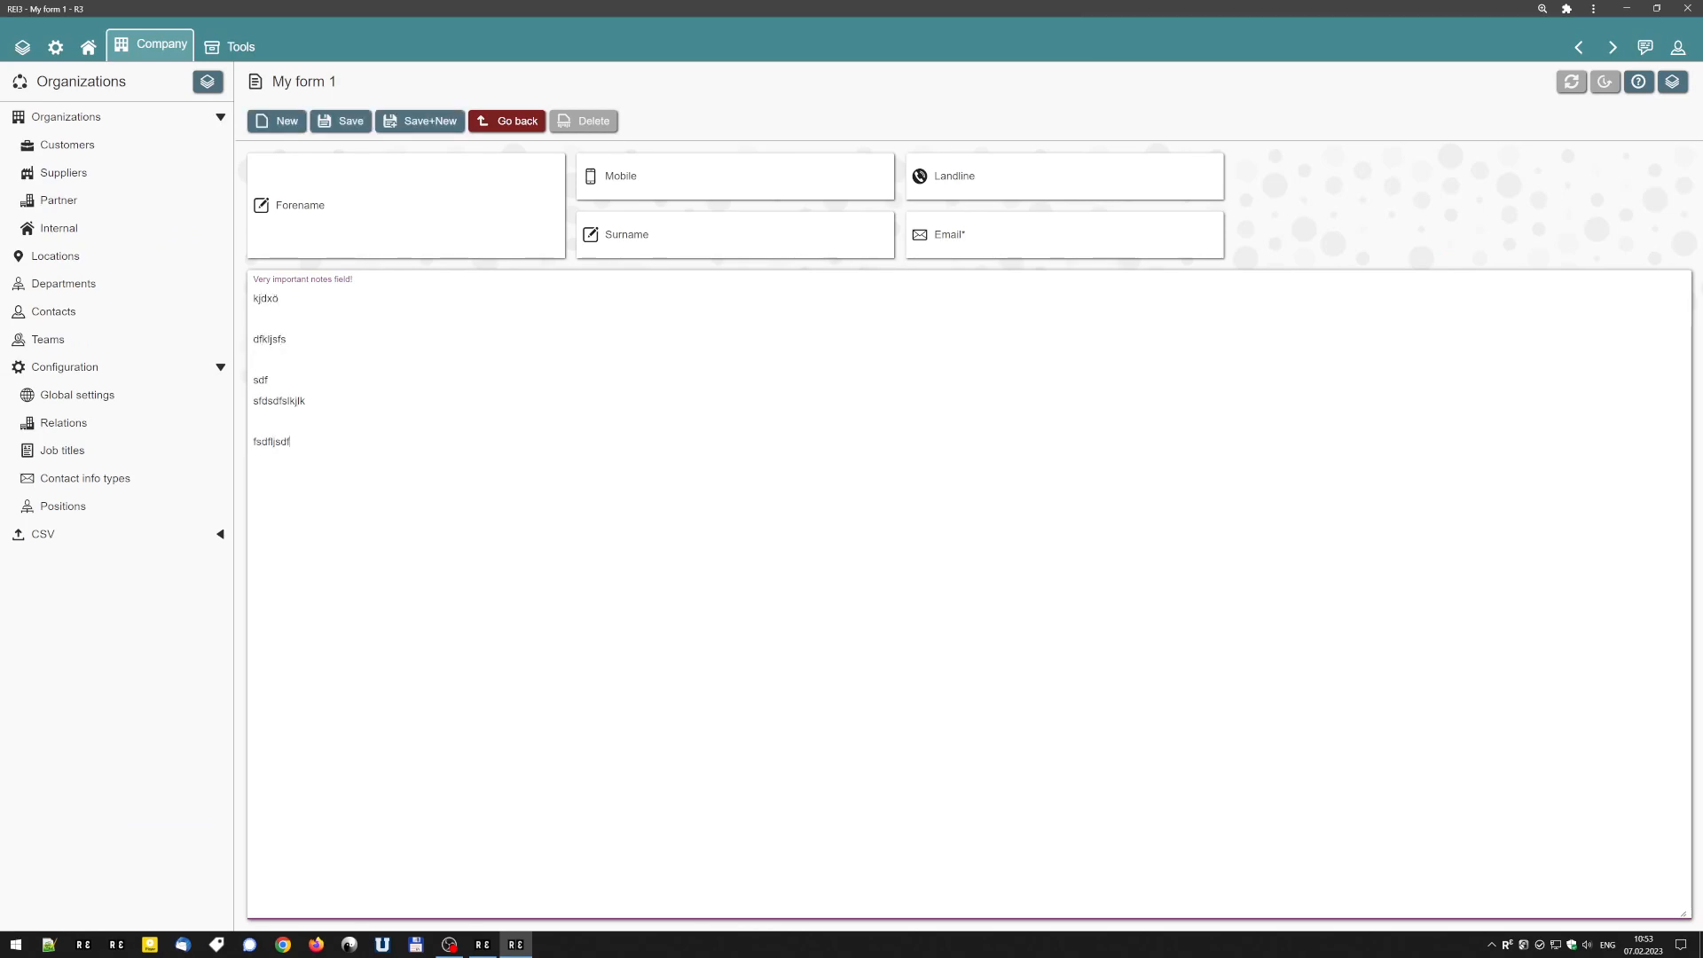
{"action": "left_click", "coordinate": [1579, 47]}
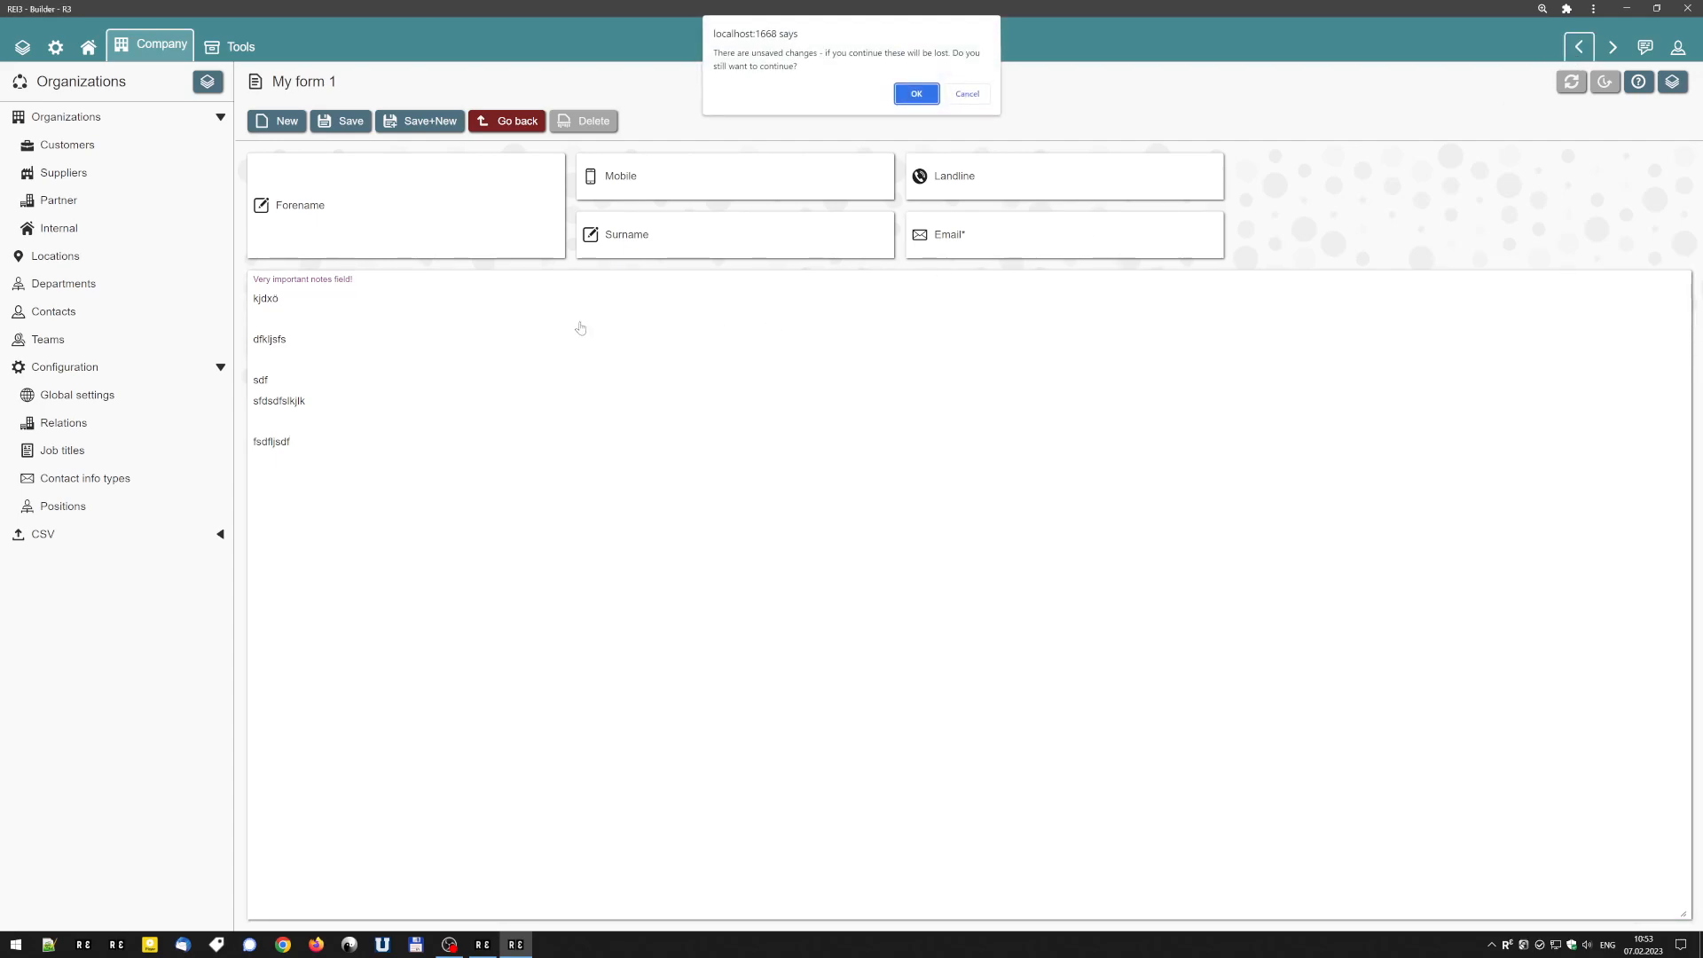
{"action": "left_click", "coordinate": [916, 93]}
Set the contact.notes field's display to richtext and save the form.
{"action": "left_click", "coordinate": [297, 315]}
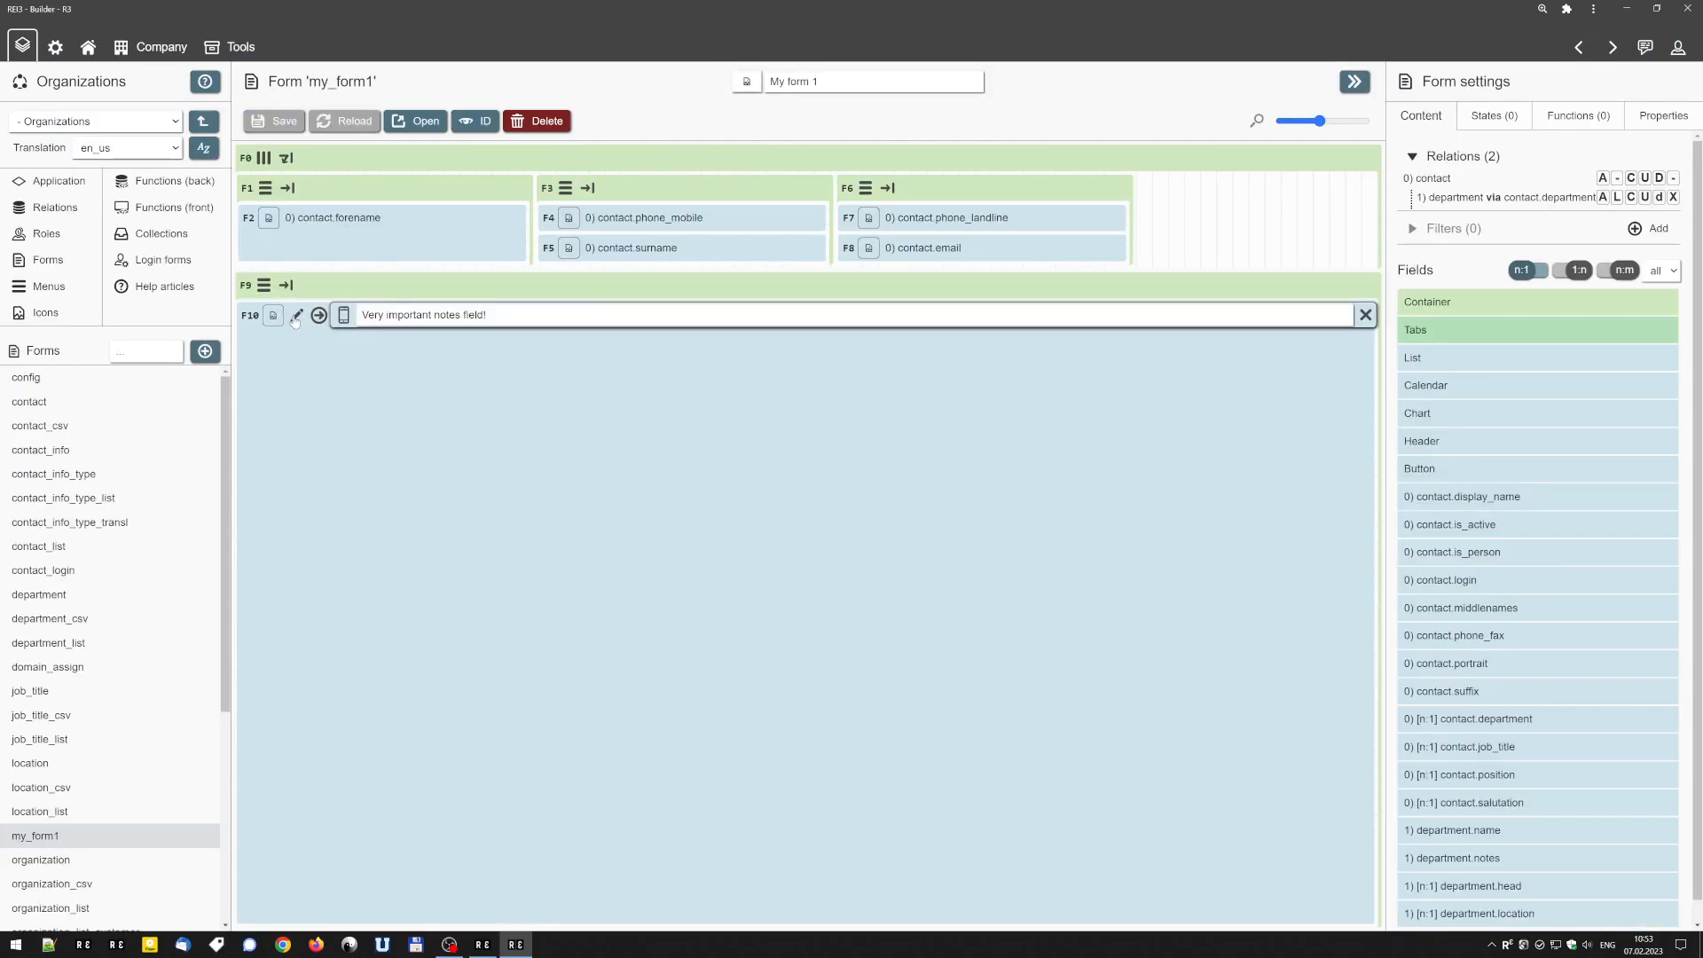
{"action": "left_click", "coordinate": [295, 316]}
{"action": "left_click", "coordinate": [1594, 420]}
{"action": "left_click", "coordinate": [1561, 463]}
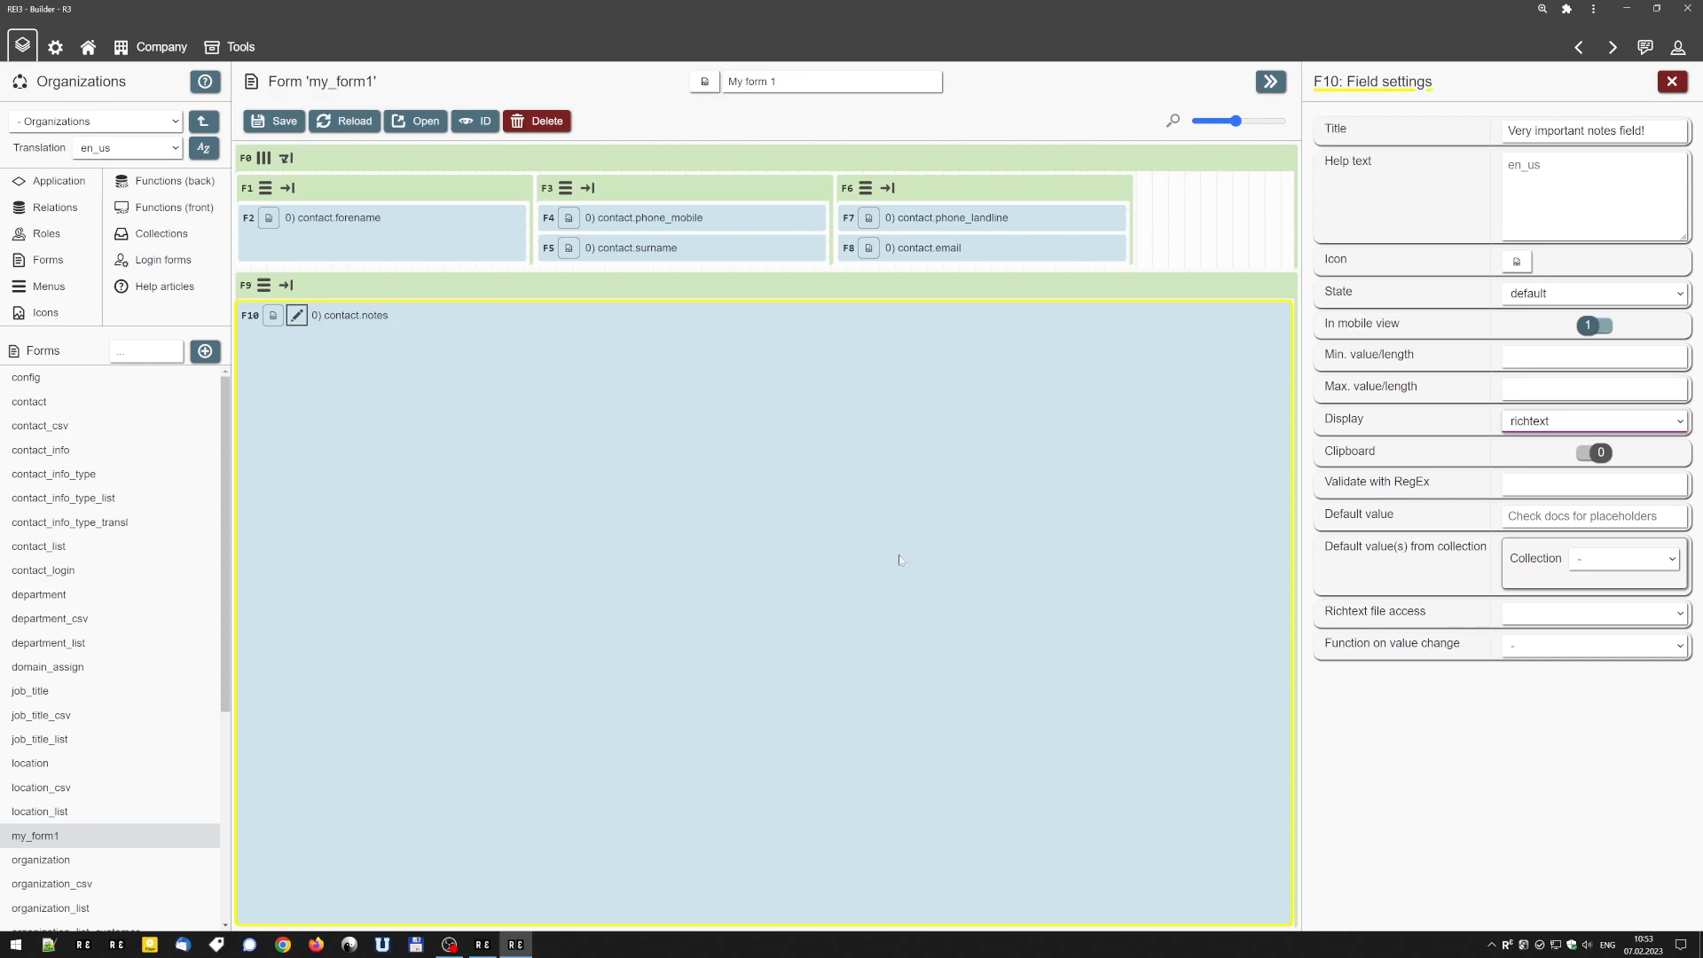
{"action": "left_click", "coordinate": [273, 120]}
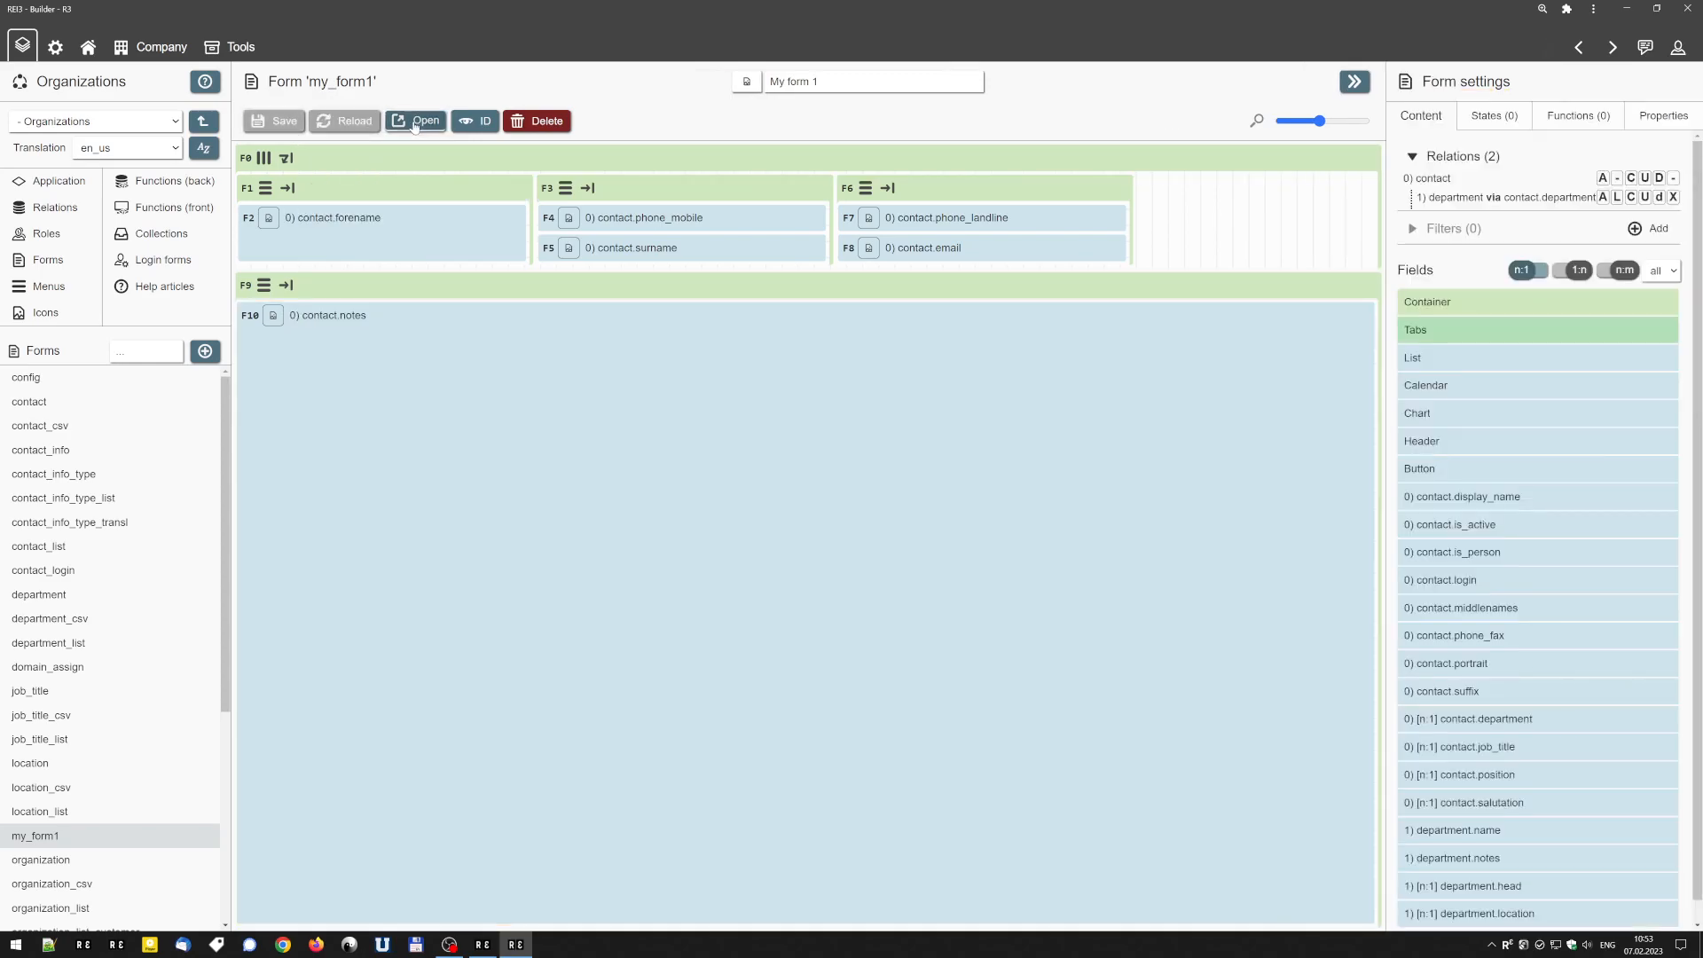
Open the live form and enter a bold line "Title" in the rich-text notes field.
{"action": "left_click", "coordinate": [416, 122]}
{"action": "left_click", "coordinate": [455, 419]}
{"action": "type", "text": "Title"}
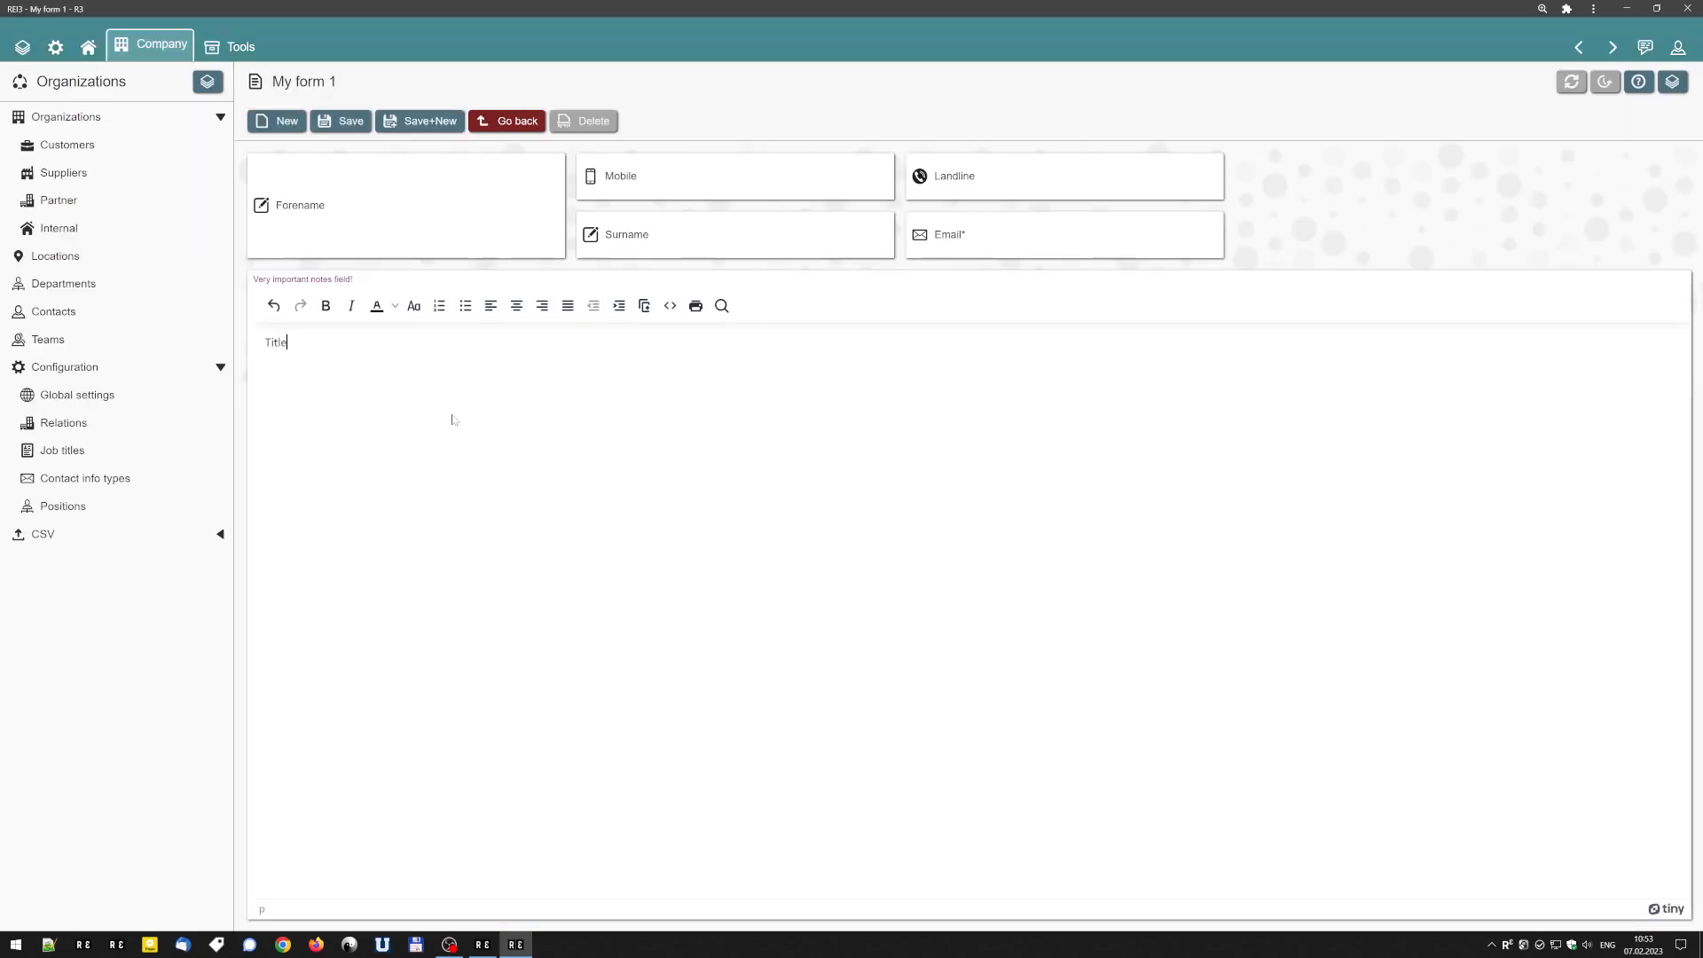
{"action": "key", "text": "shift+Home"}
{"action": "left_click", "coordinate": [326, 305]}
{"action": "key", "text": "End"}
{"action": "key", "text": "Return"}
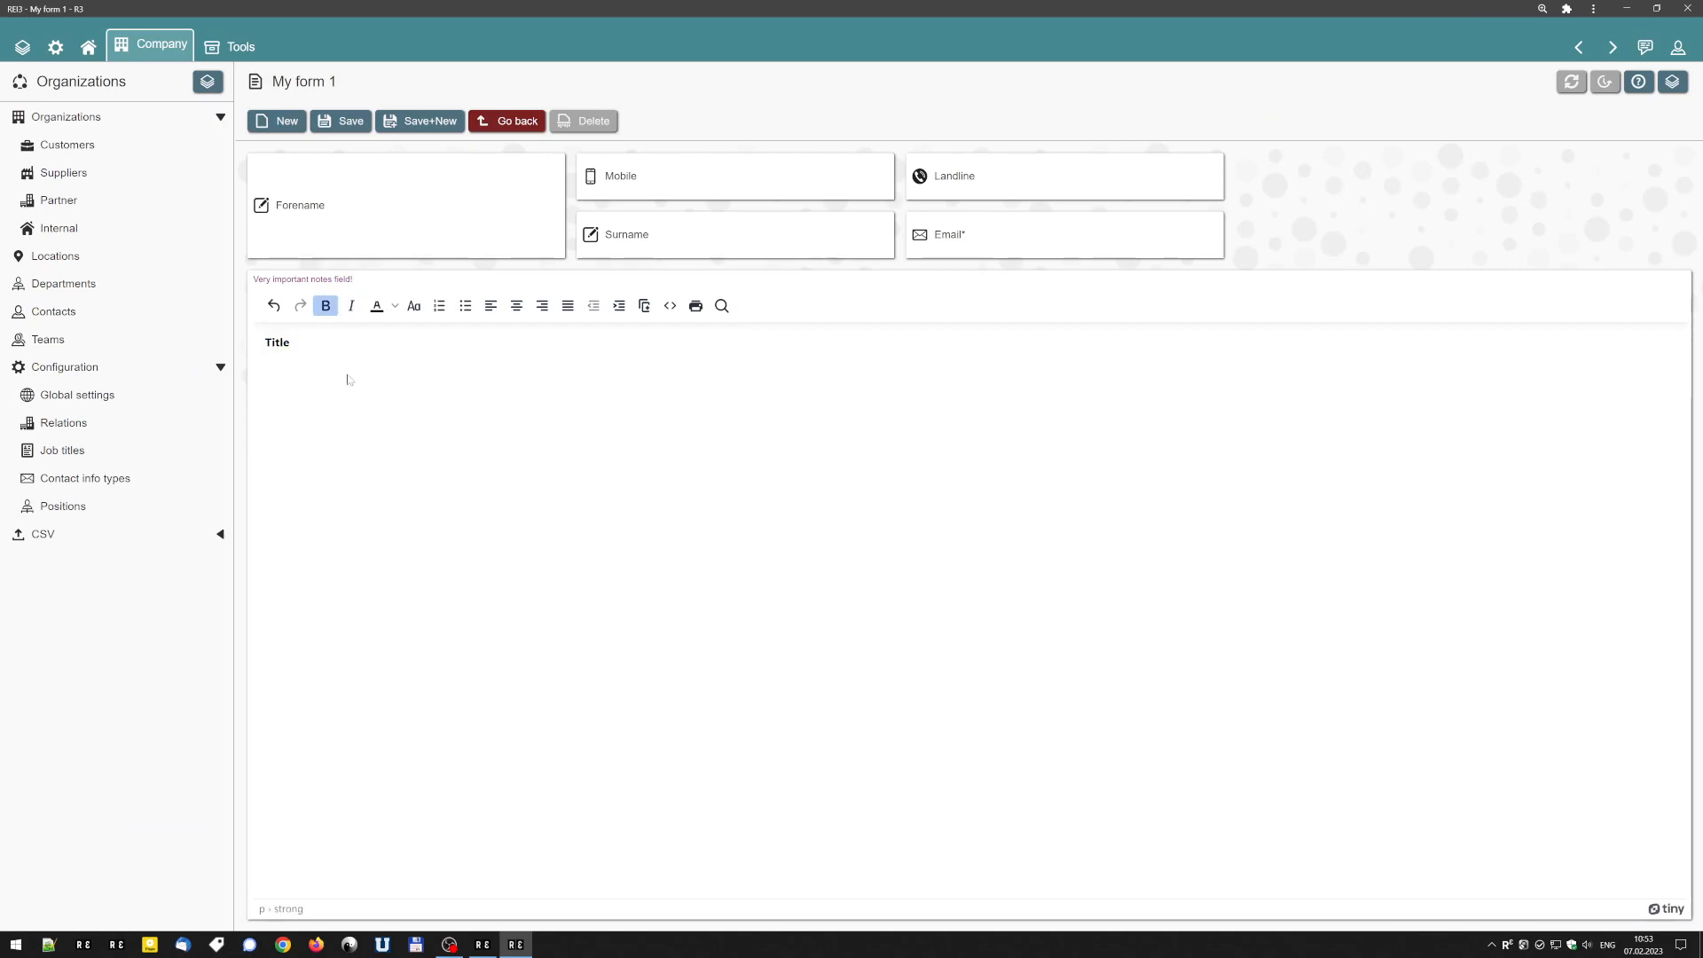
Add a bulleted list with the items "sdfasf", "as" and "dfasf" below the title in the notes field.
{"action": "left_click", "coordinate": [465, 307]}
{"action": "type", "text": "sdfasf"}
{"action": "key", "text": "Return"}
{"action": "type", "text": "as"}
{"action": "key", "text": "Return"}
{"action": "type", "text": "dfasf"}
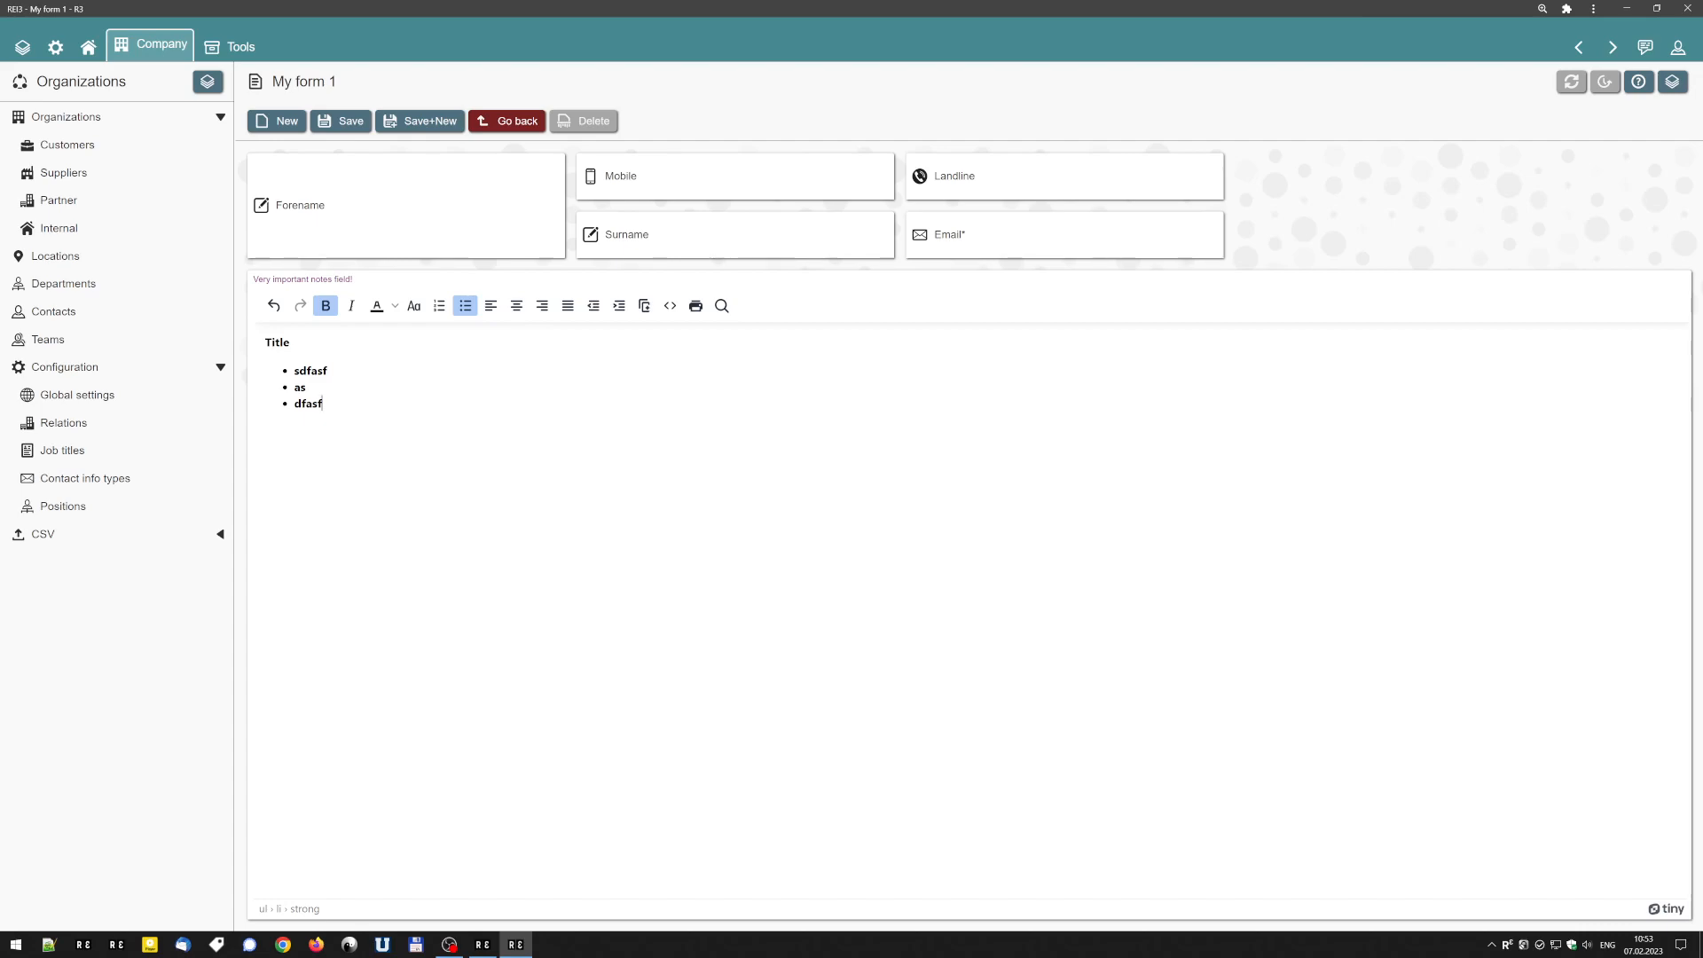
Return to the Builder, discarding the unsaved form entries, and review the display options in the contact.notes field settings.
{"action": "key", "text": "alt+Left"}
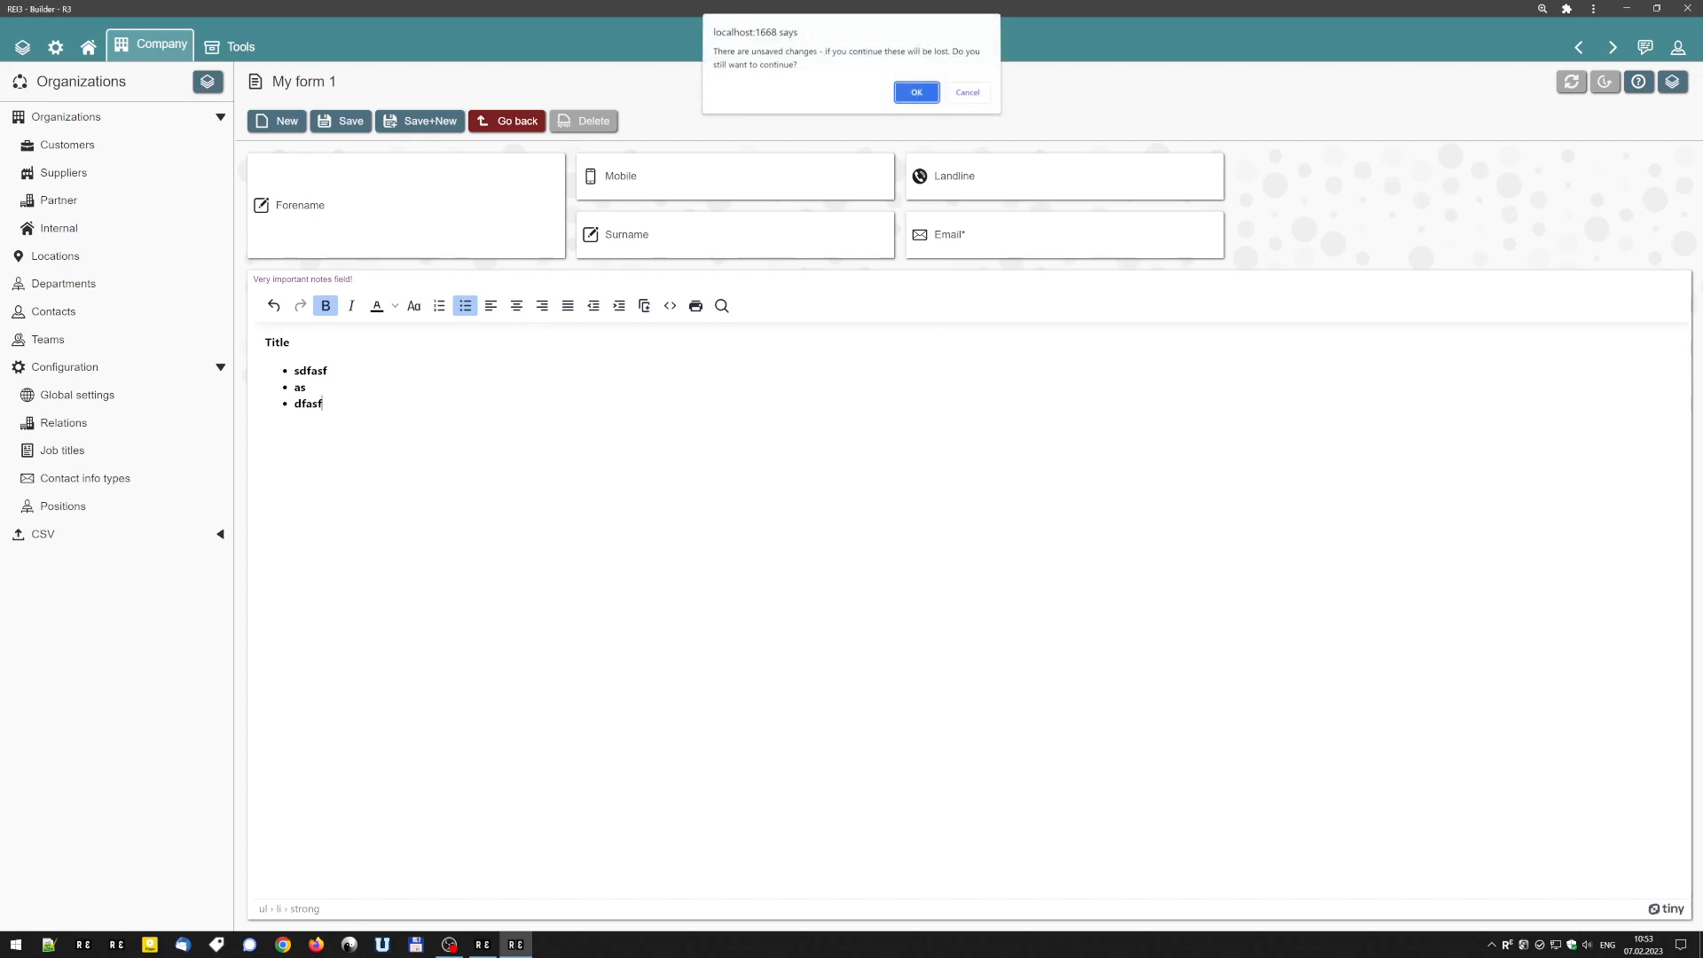
{"action": "left_click", "coordinate": [914, 94]}
{"action": "left_click", "coordinate": [296, 315]}
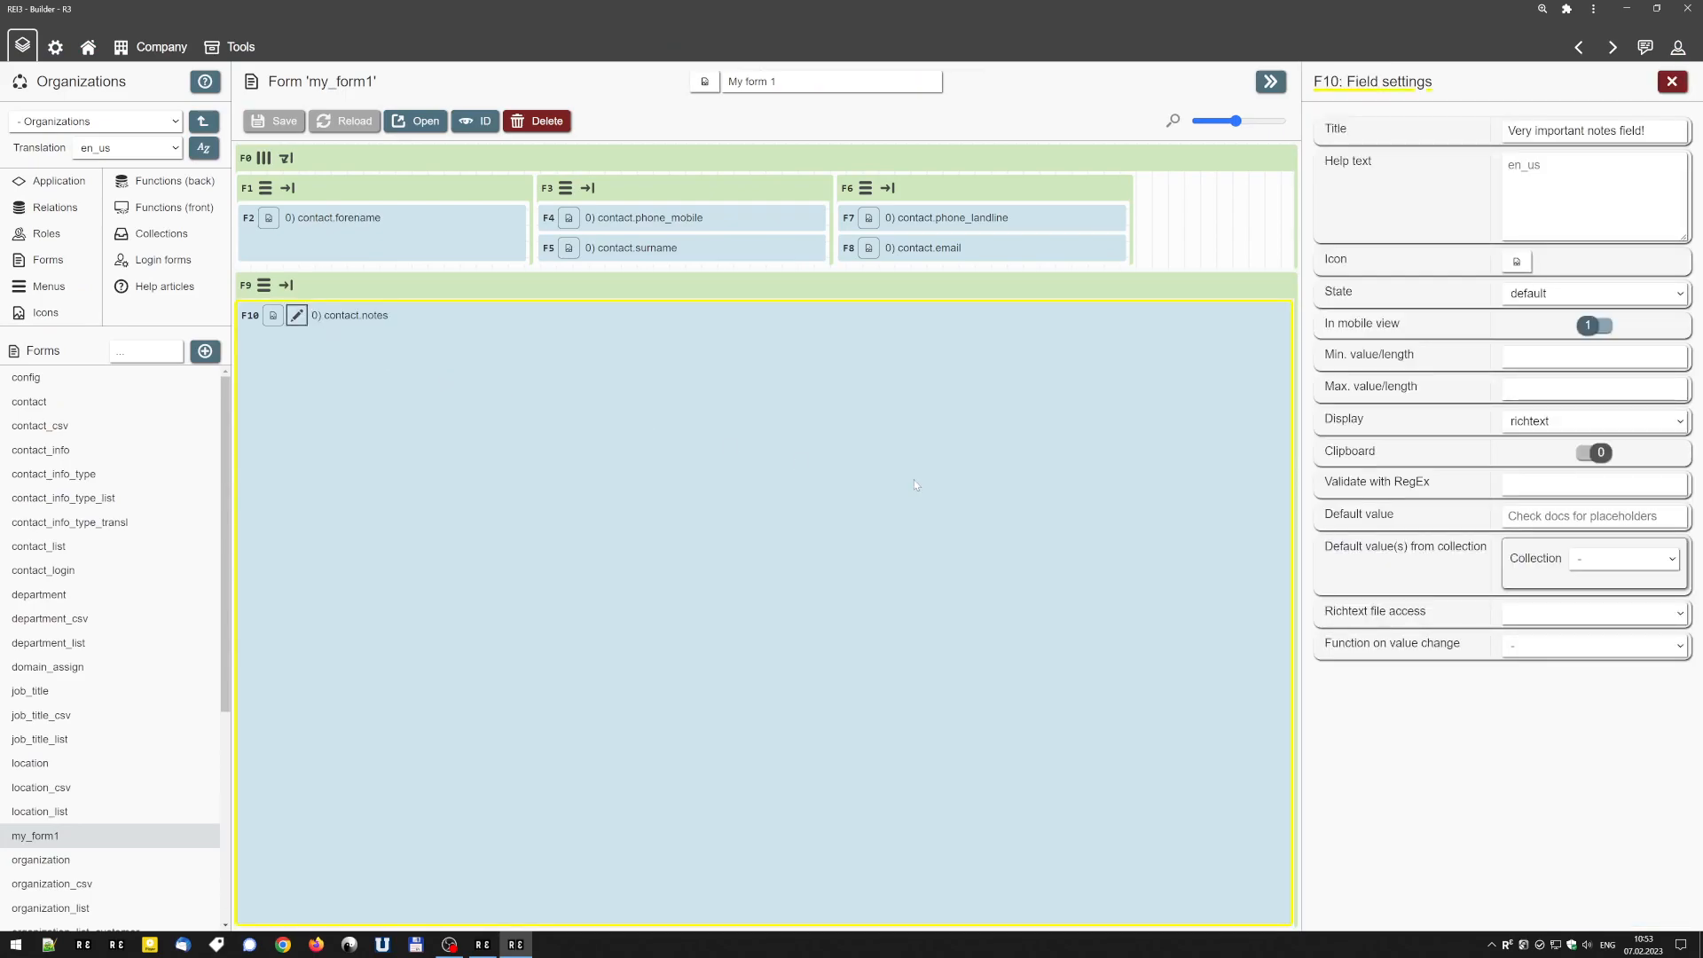
{"action": "left_click", "coordinate": [1568, 422]}
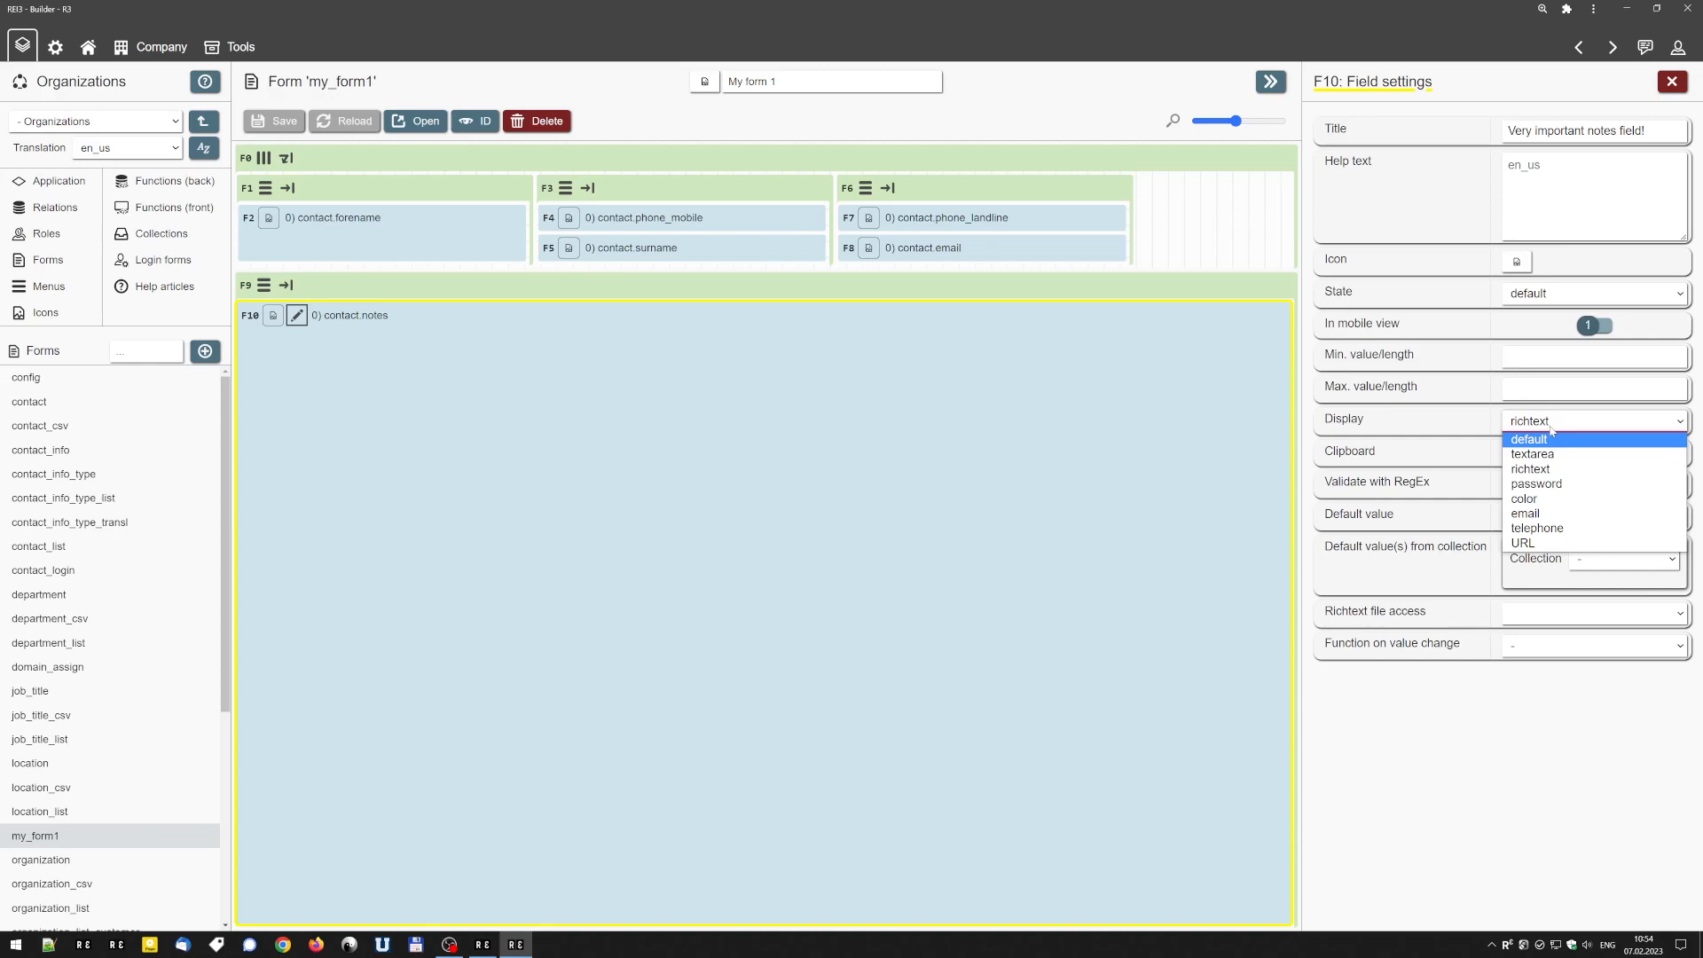
{"action": "left_click", "coordinate": [1404, 454]}
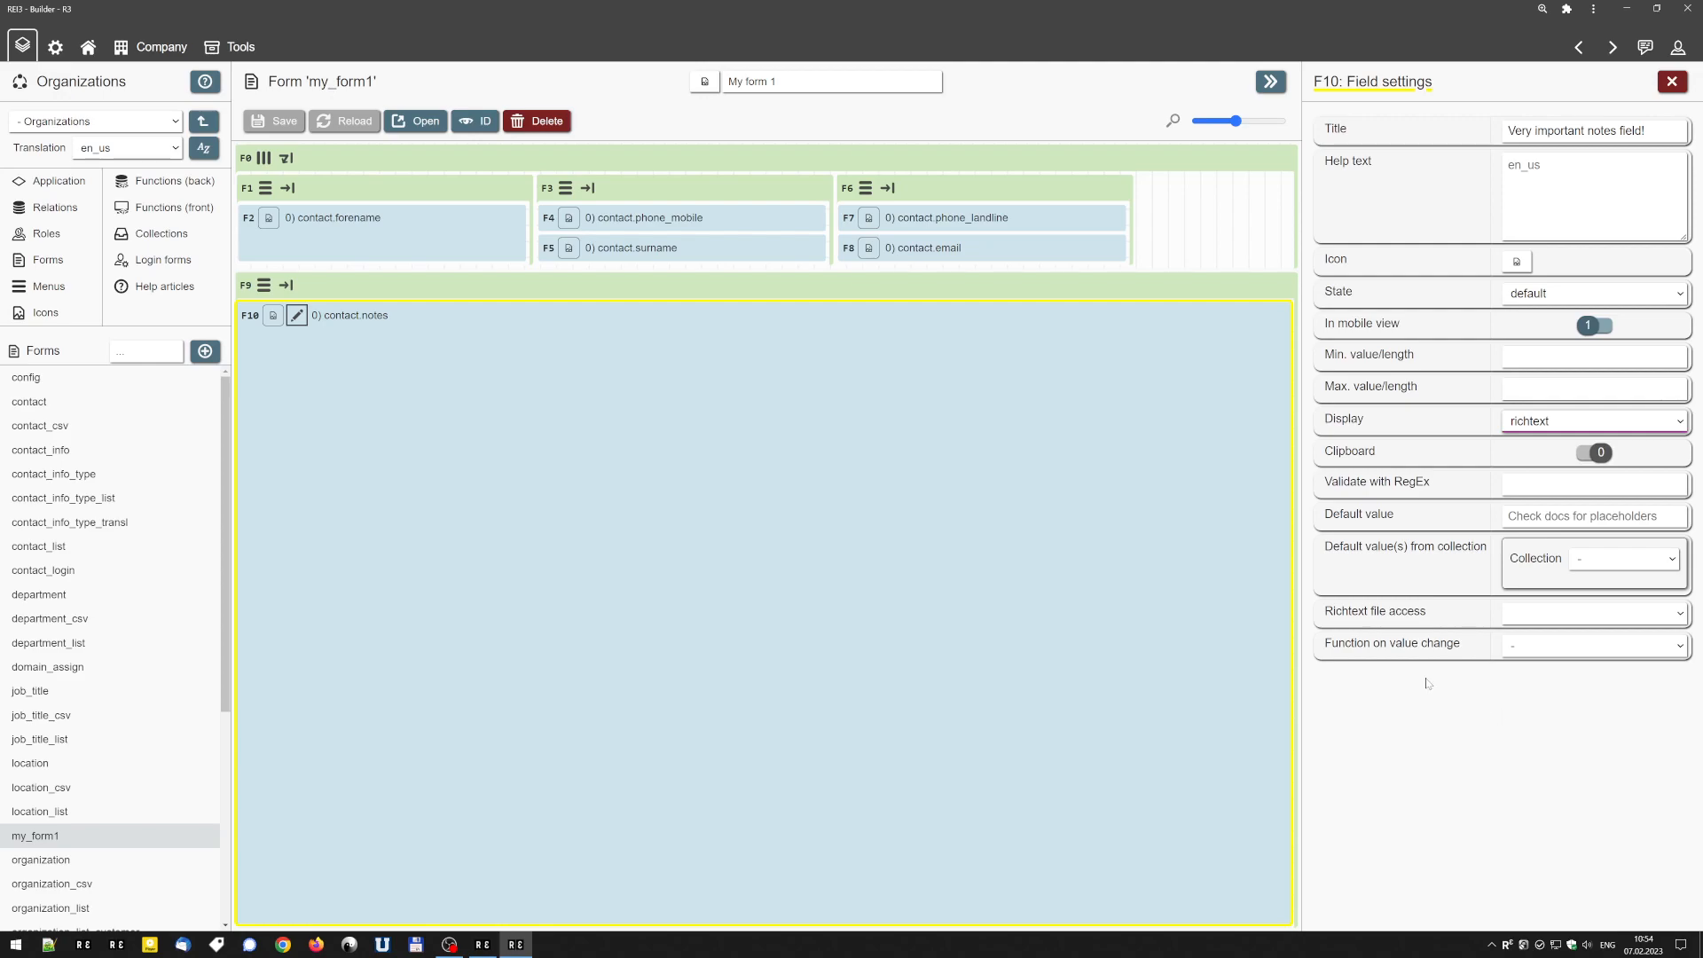
{"action": "left_click", "coordinate": [1672, 82]}
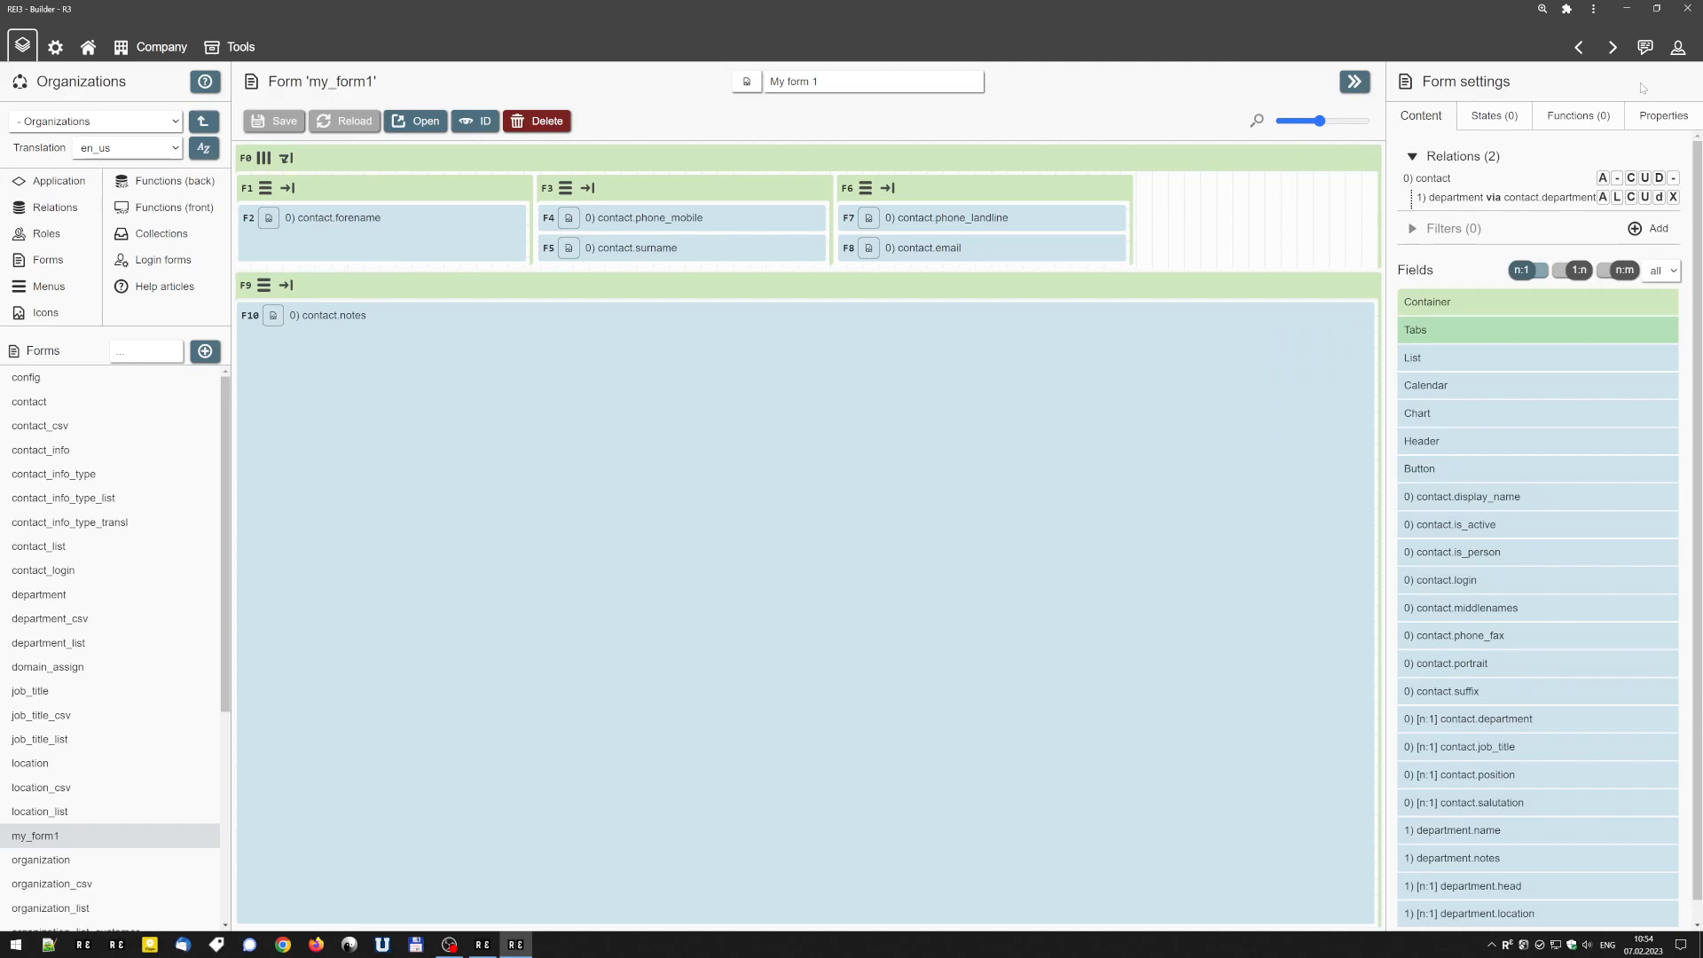
Review the states, functions and properties in the settings of my_form1.
{"action": "left_click", "coordinate": [1497, 116]}
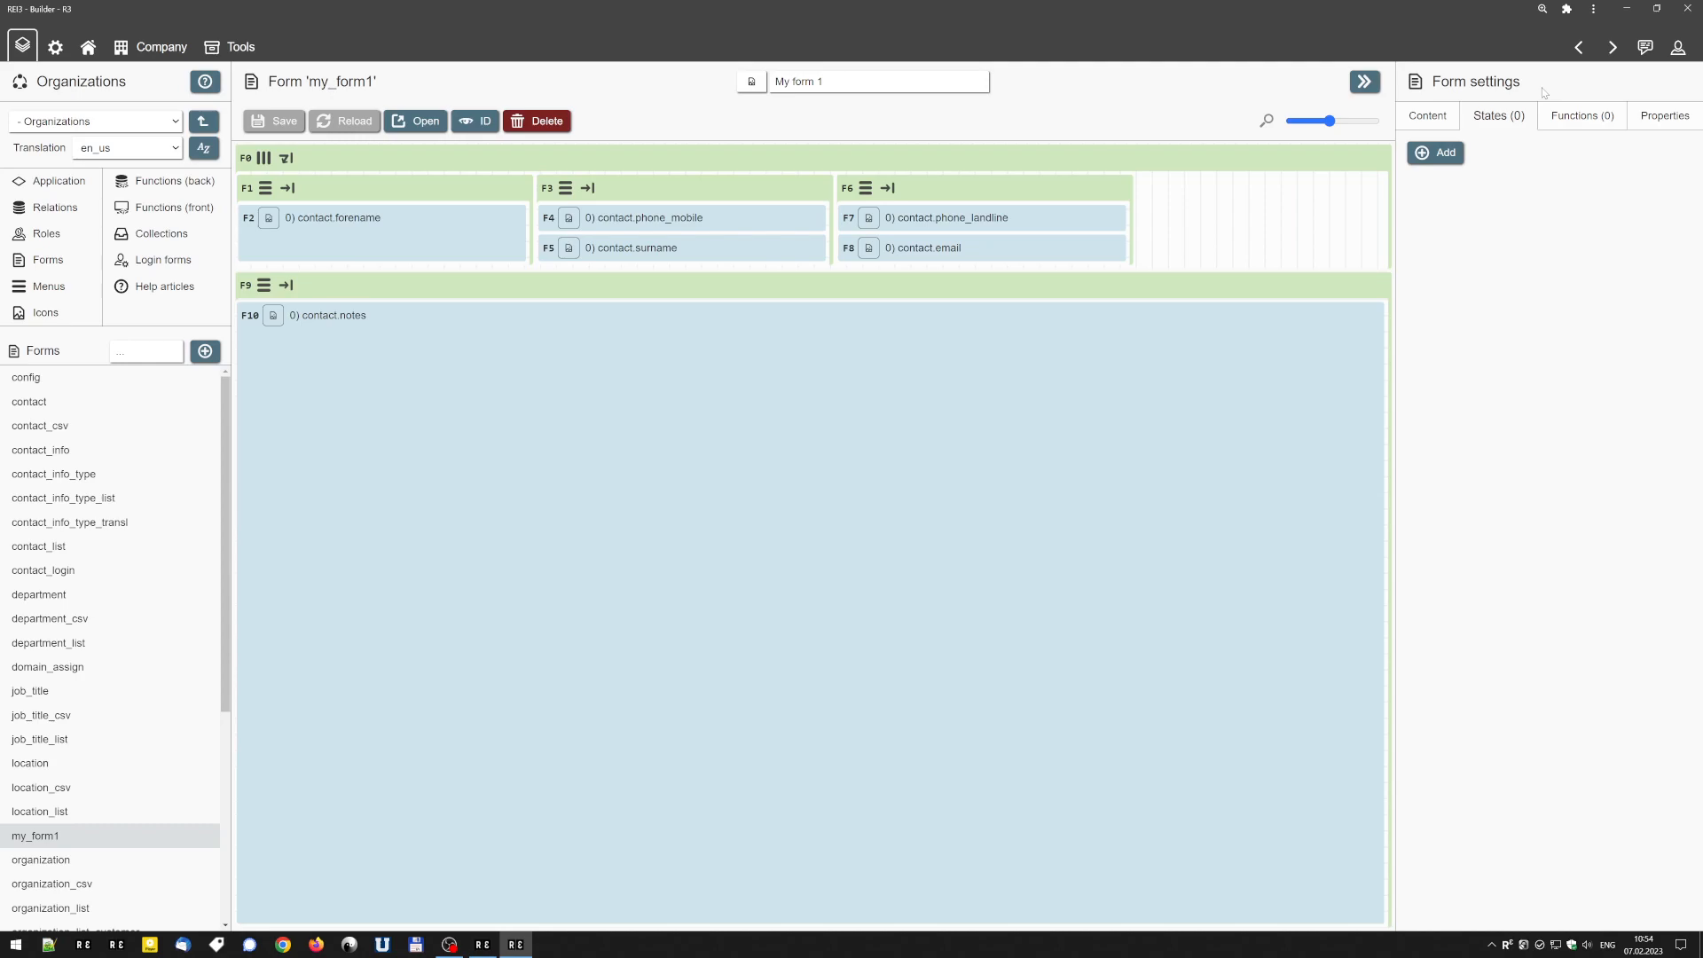
{"action": "left_click", "coordinate": [1581, 116]}
{"action": "left_click", "coordinate": [1665, 117]}
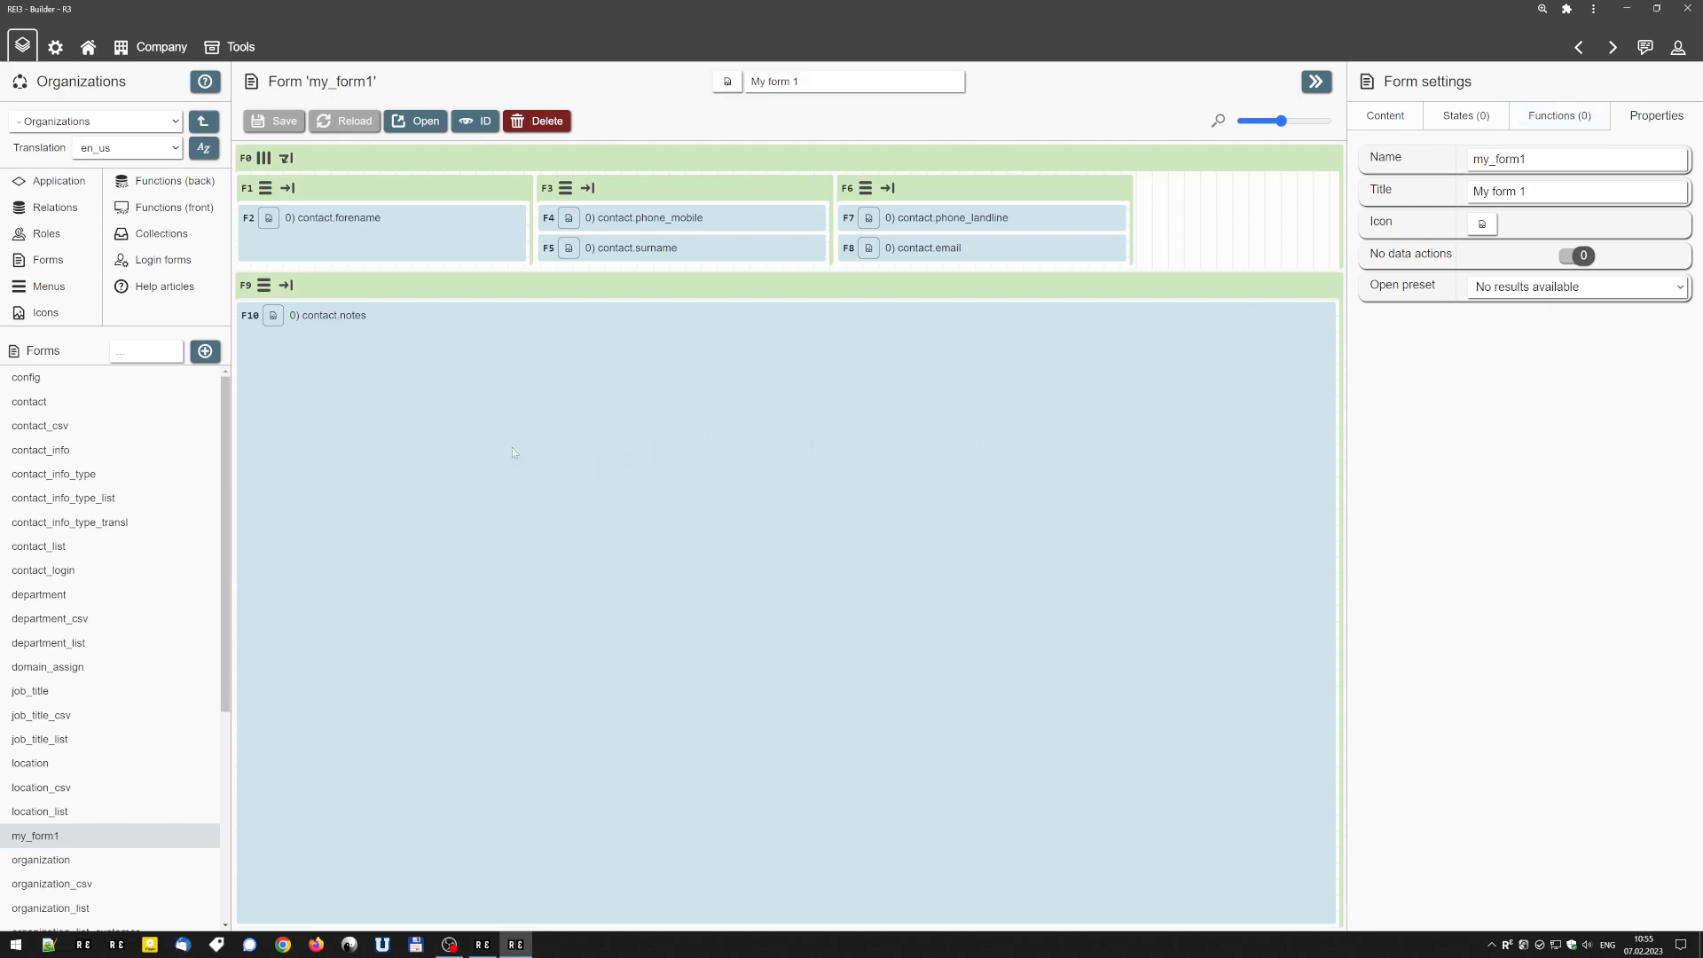
Open the Builder documentation and read the Forms section on form options and available field types.
{"action": "left_click", "coordinate": [210, 88]}
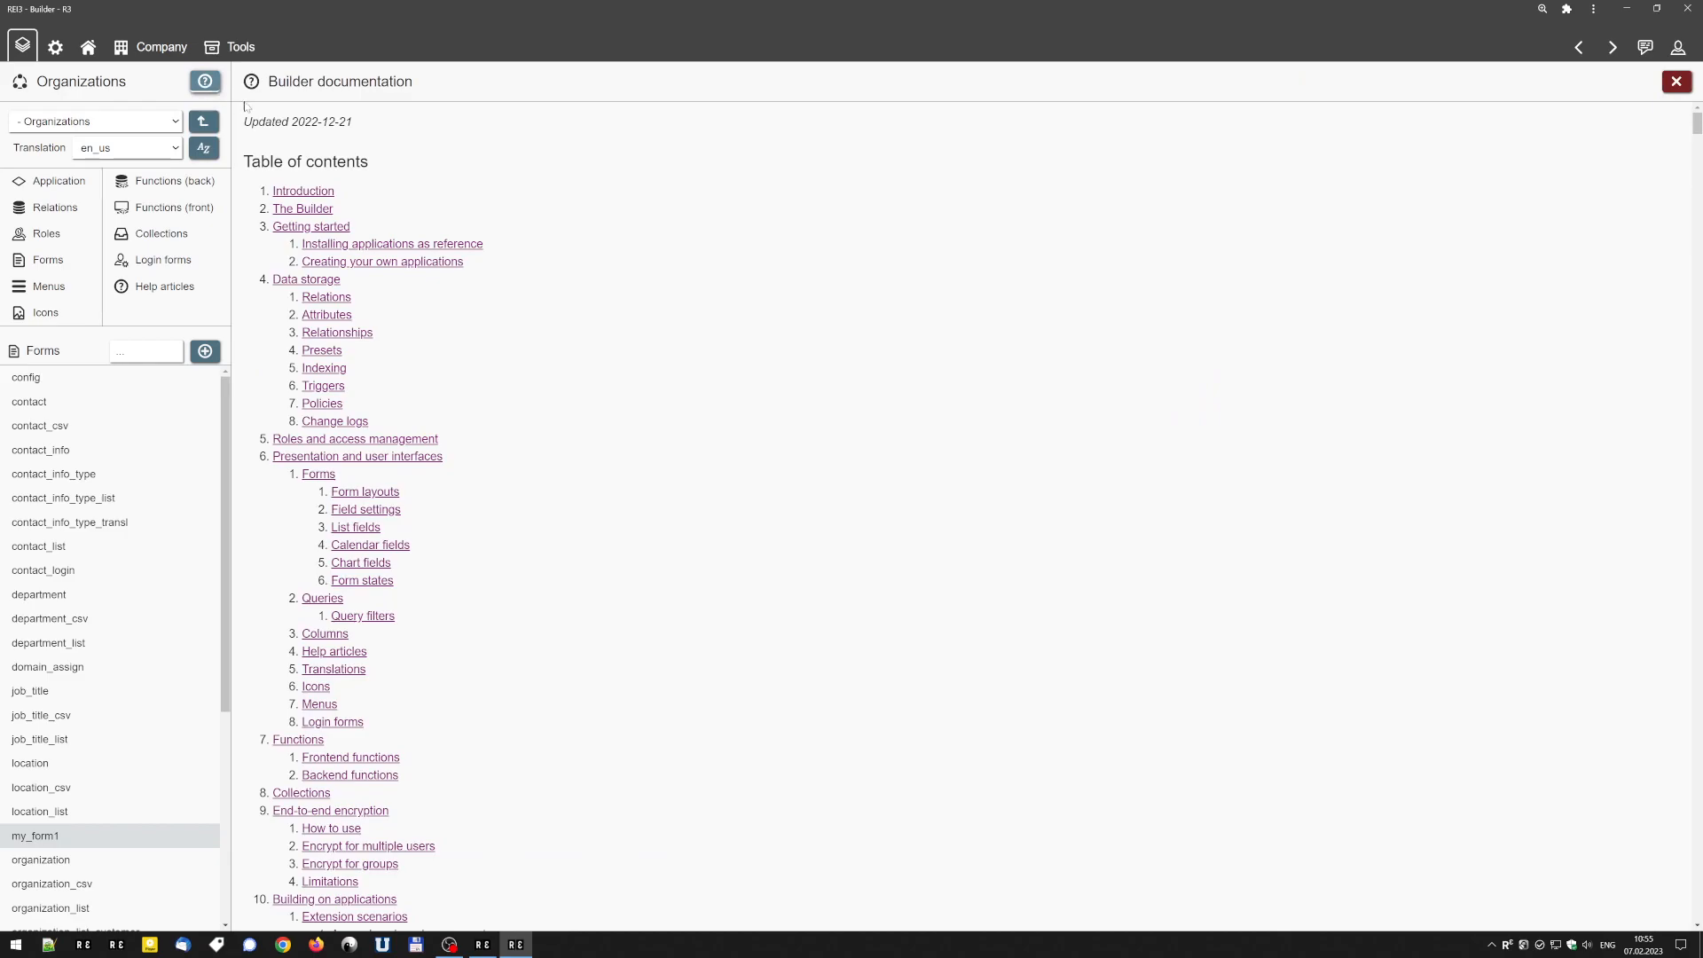
{"action": "scroll", "coordinate": [566, 342], "scroll_direction": "down", "scroll_amount": 2}
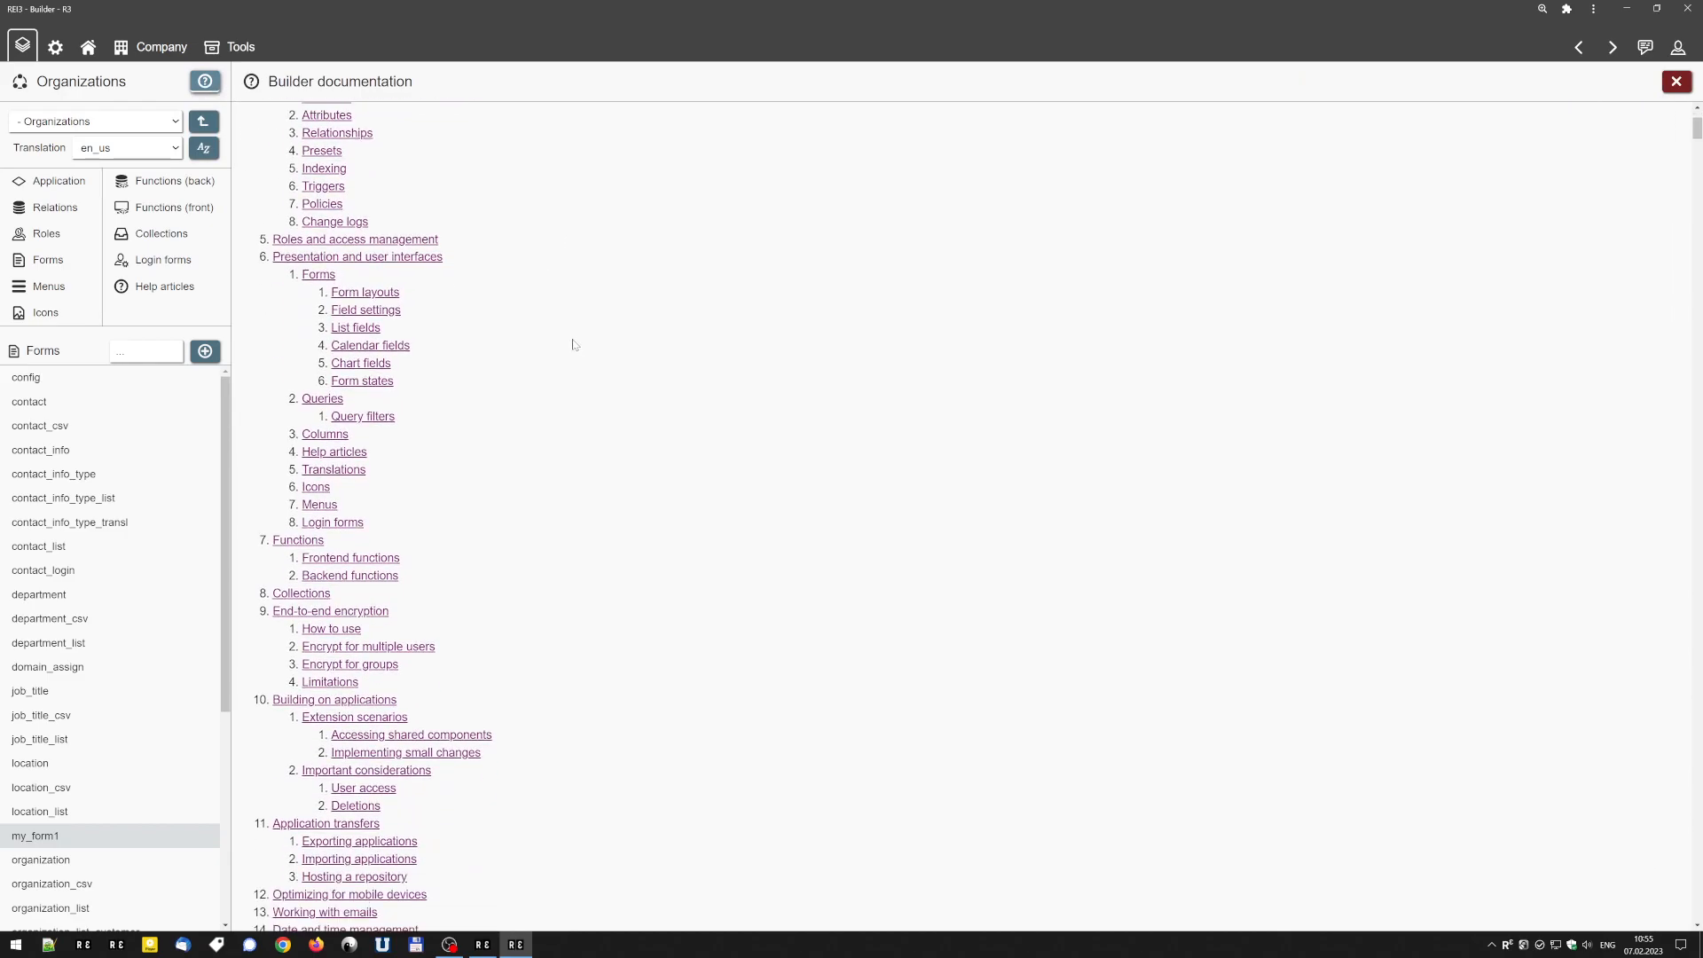
{"action": "left_click", "coordinate": [310, 277]}
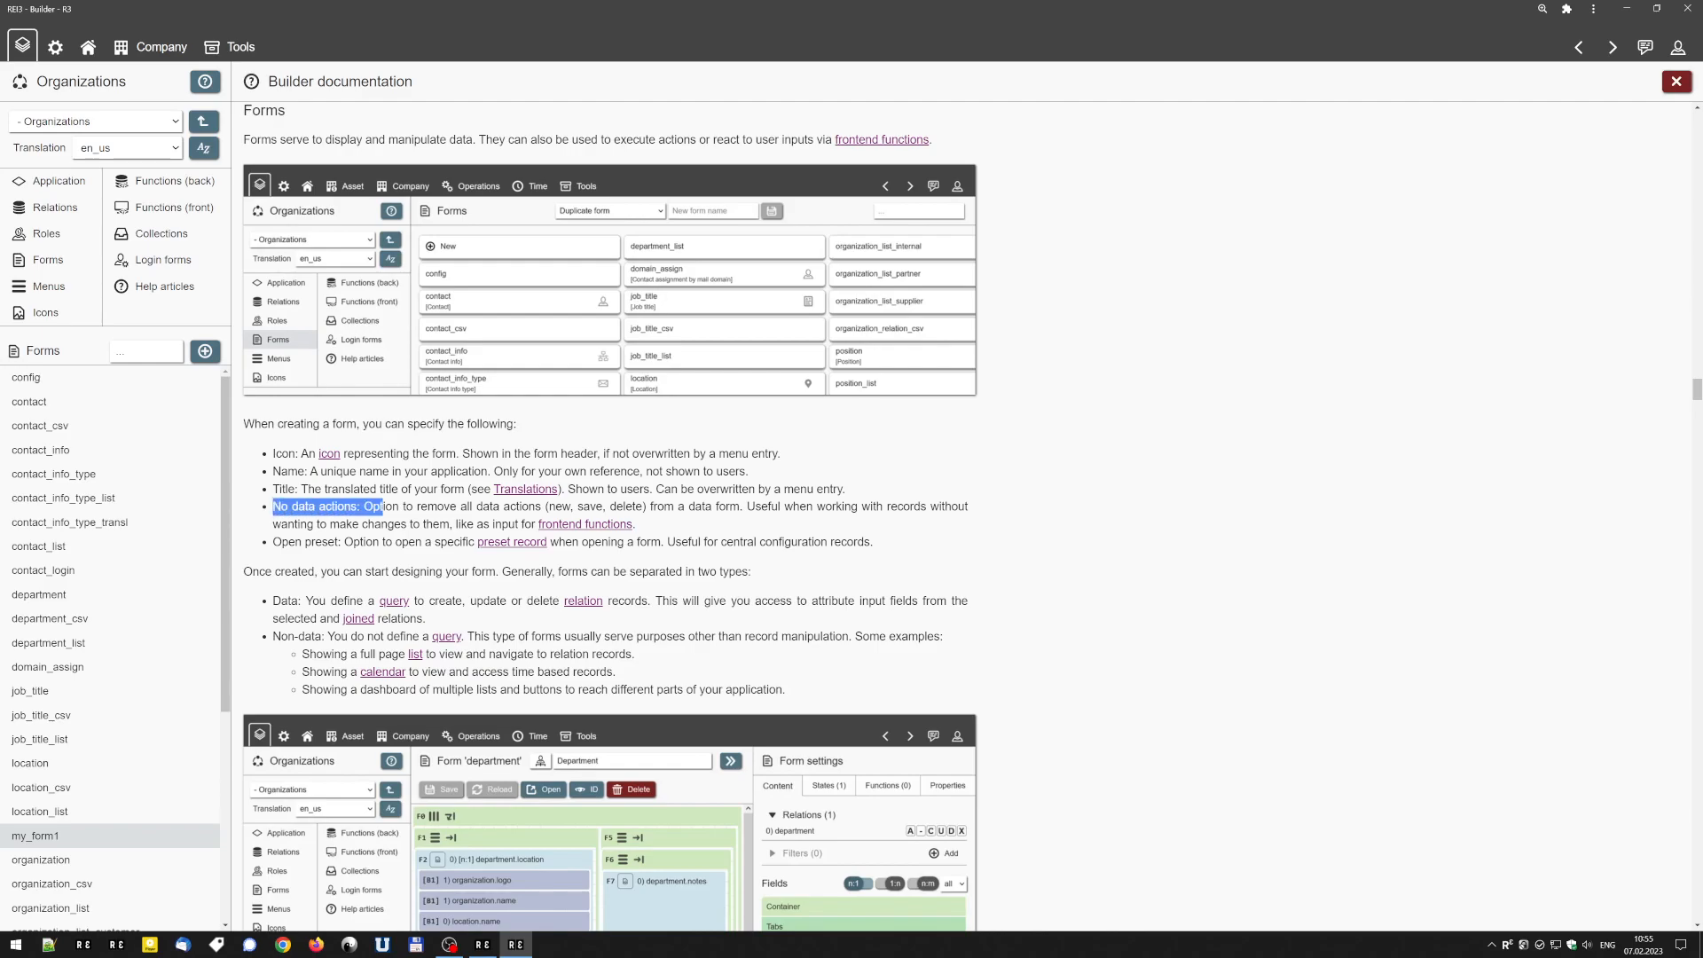
{"action": "scroll", "coordinate": [387, 507], "scroll_direction": "down", "scroll_amount": 3}
{"action": "scroll", "coordinate": [610, 516], "scroll_direction": "down", "scroll_amount": 5}
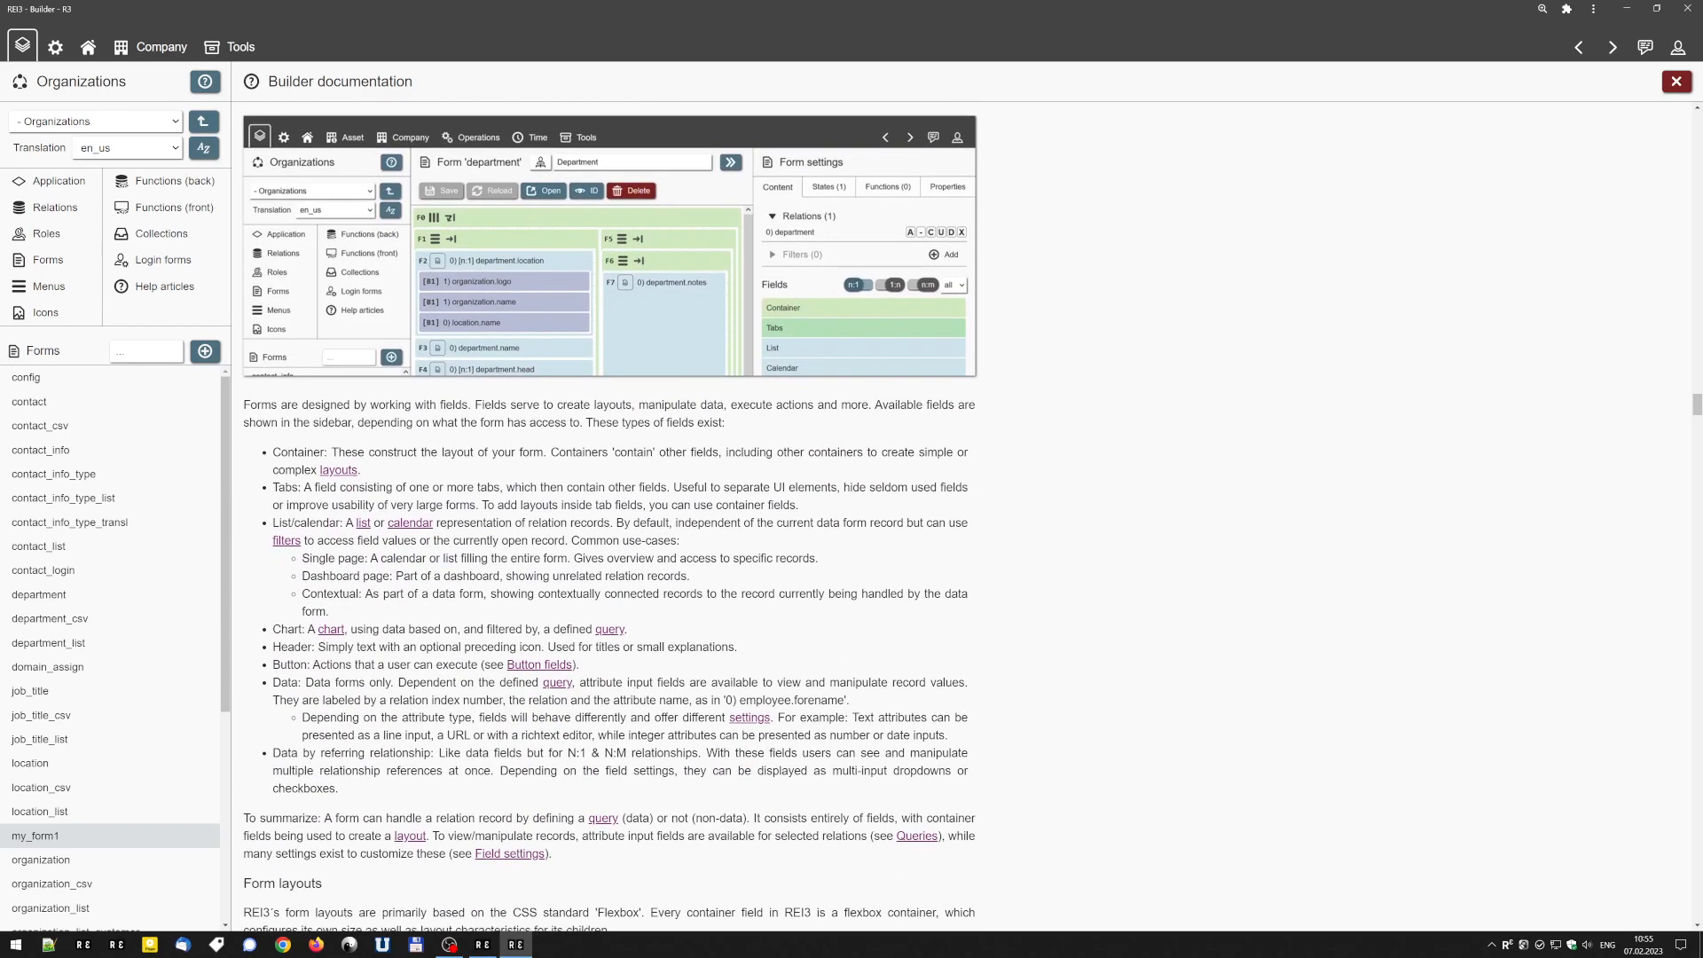
{"action": "scroll", "coordinate": [364, 469], "scroll_direction": "up", "scroll_amount": 1}
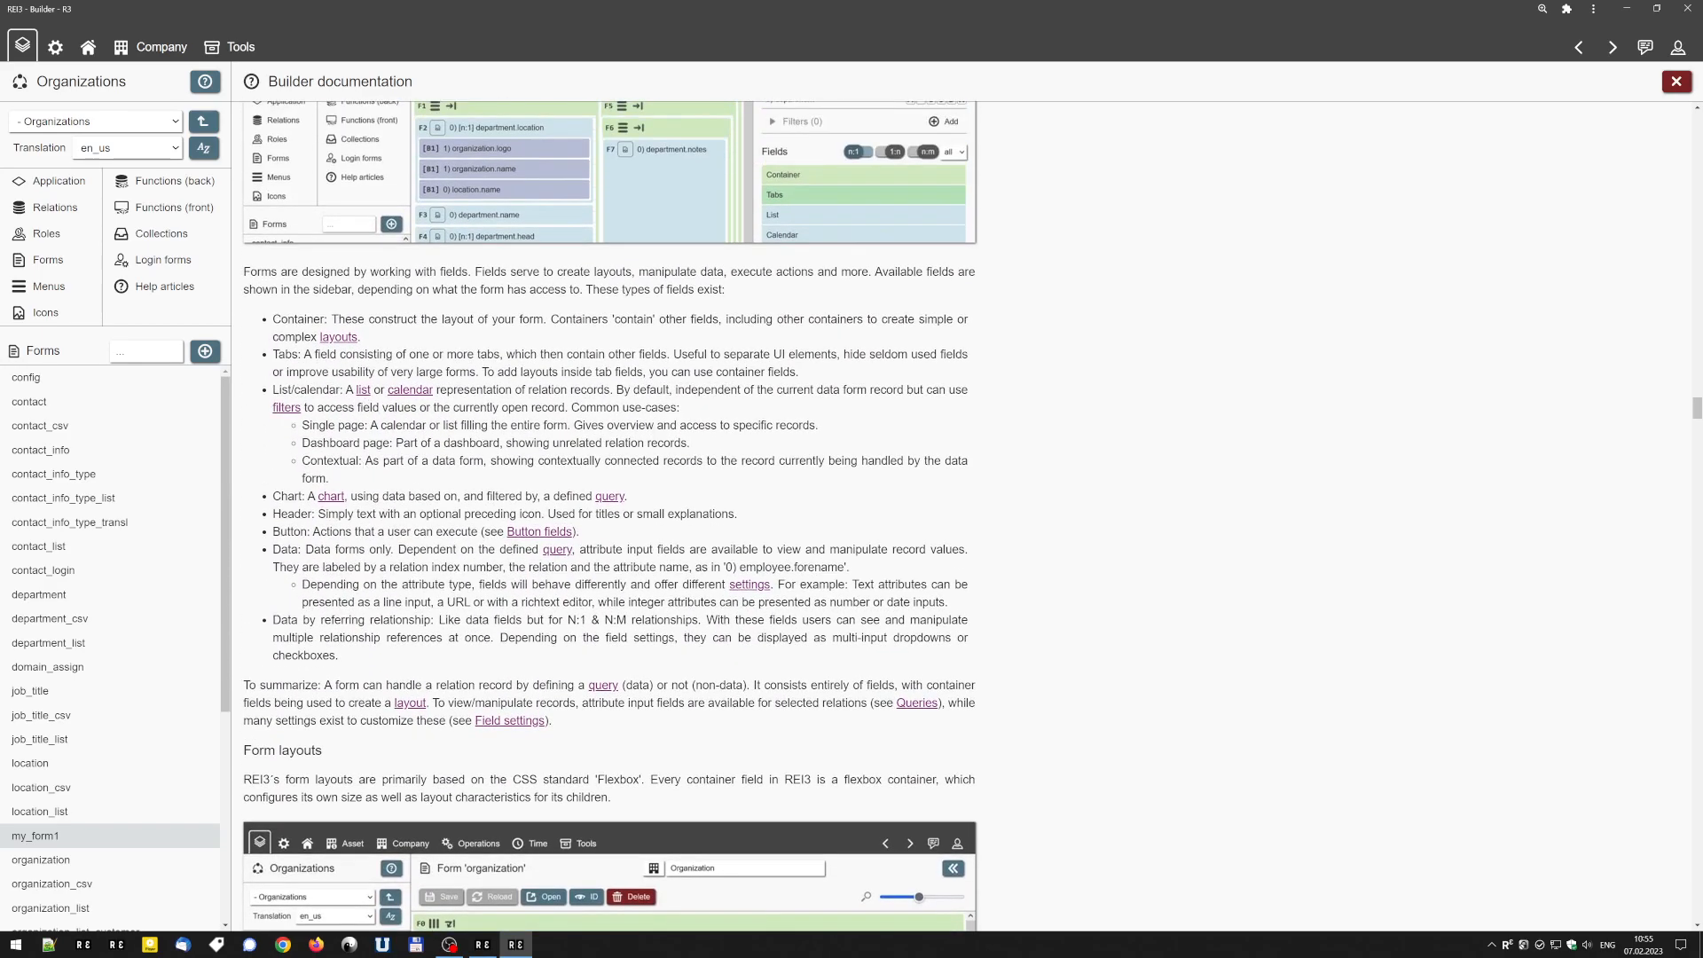
Read the Form layouts section of the documentation, covering flexbox containers and container options.
{"action": "scroll", "coordinate": [610, 515], "scroll_direction": "down", "scroll_amount": 5}
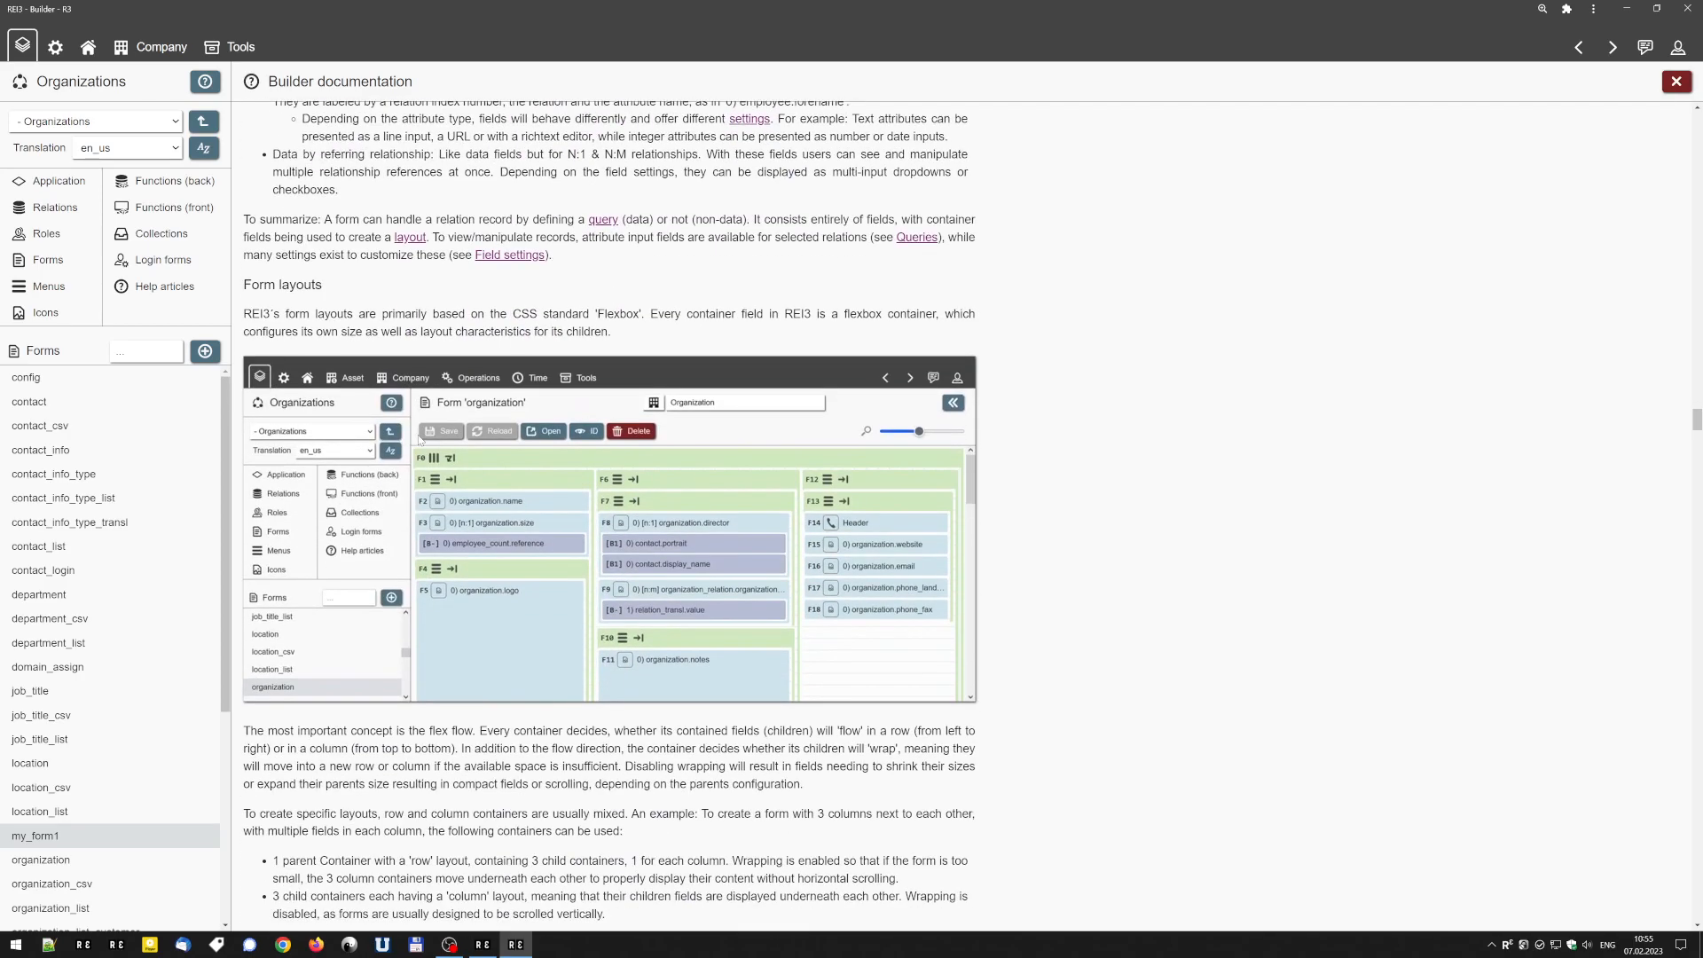
{"action": "left_click_drag", "start_coordinate": [369, 314], "coordinate": [635, 331]}
{"action": "left_click", "coordinate": [633, 331]}
{"action": "scroll", "coordinate": [544, 348], "scroll_direction": "down", "scroll_amount": 7}
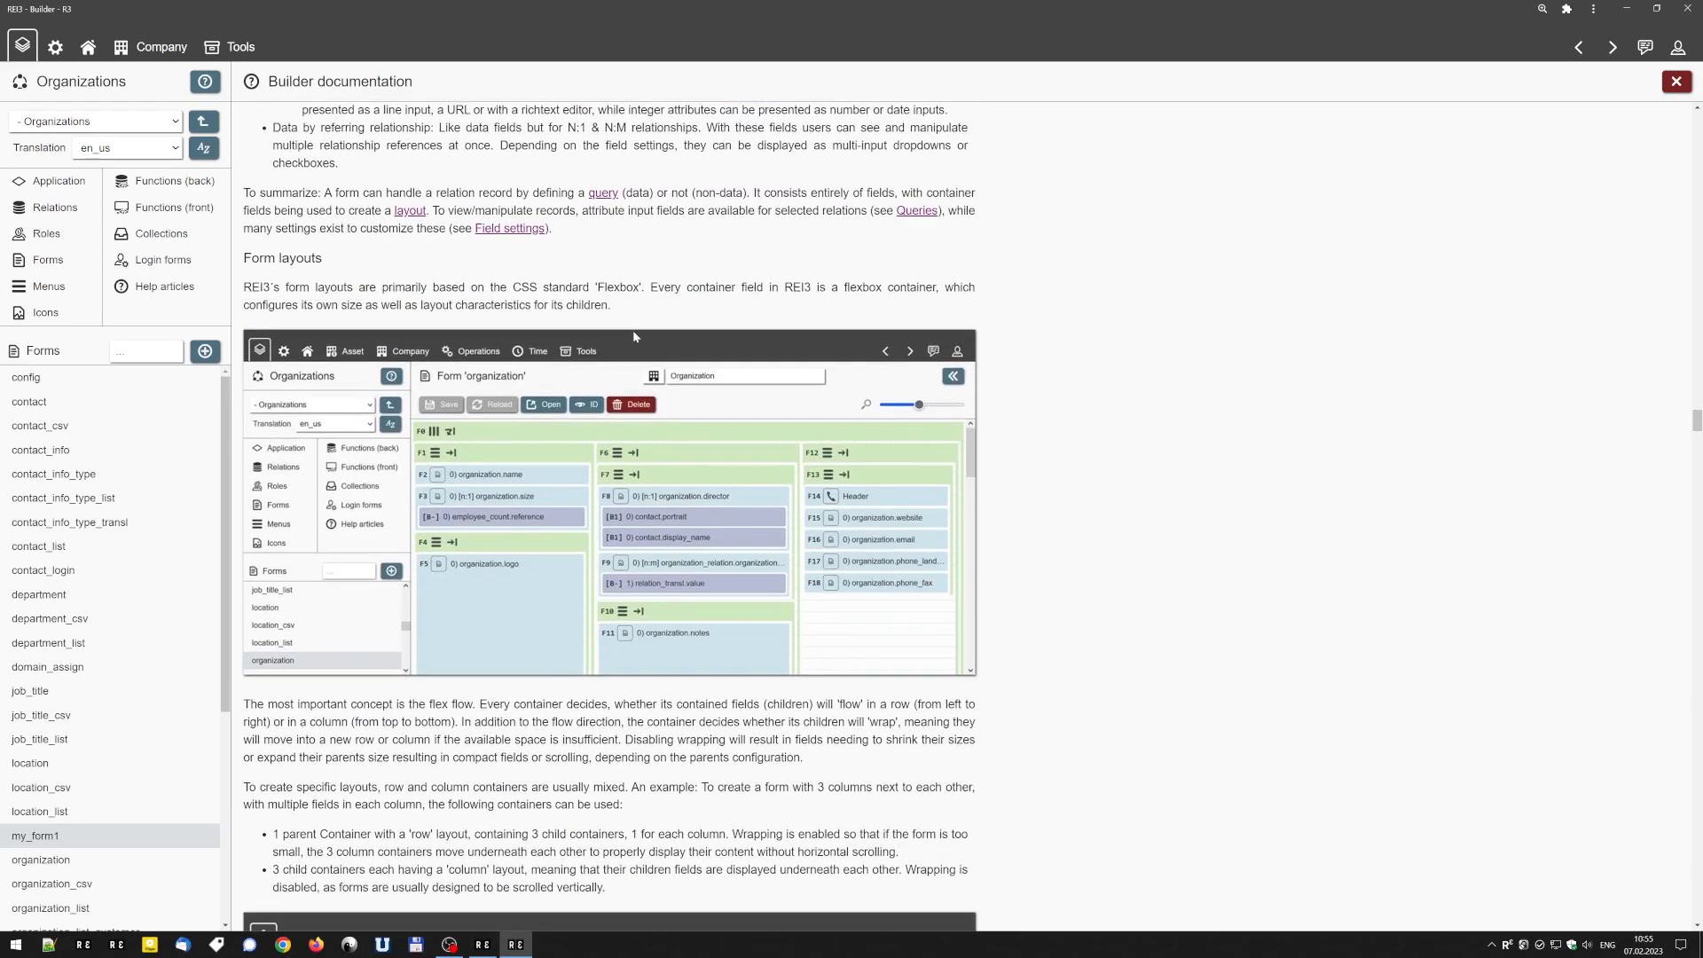
{"action": "scroll", "coordinate": [536, 396], "scroll_direction": "down", "scroll_amount": 12}
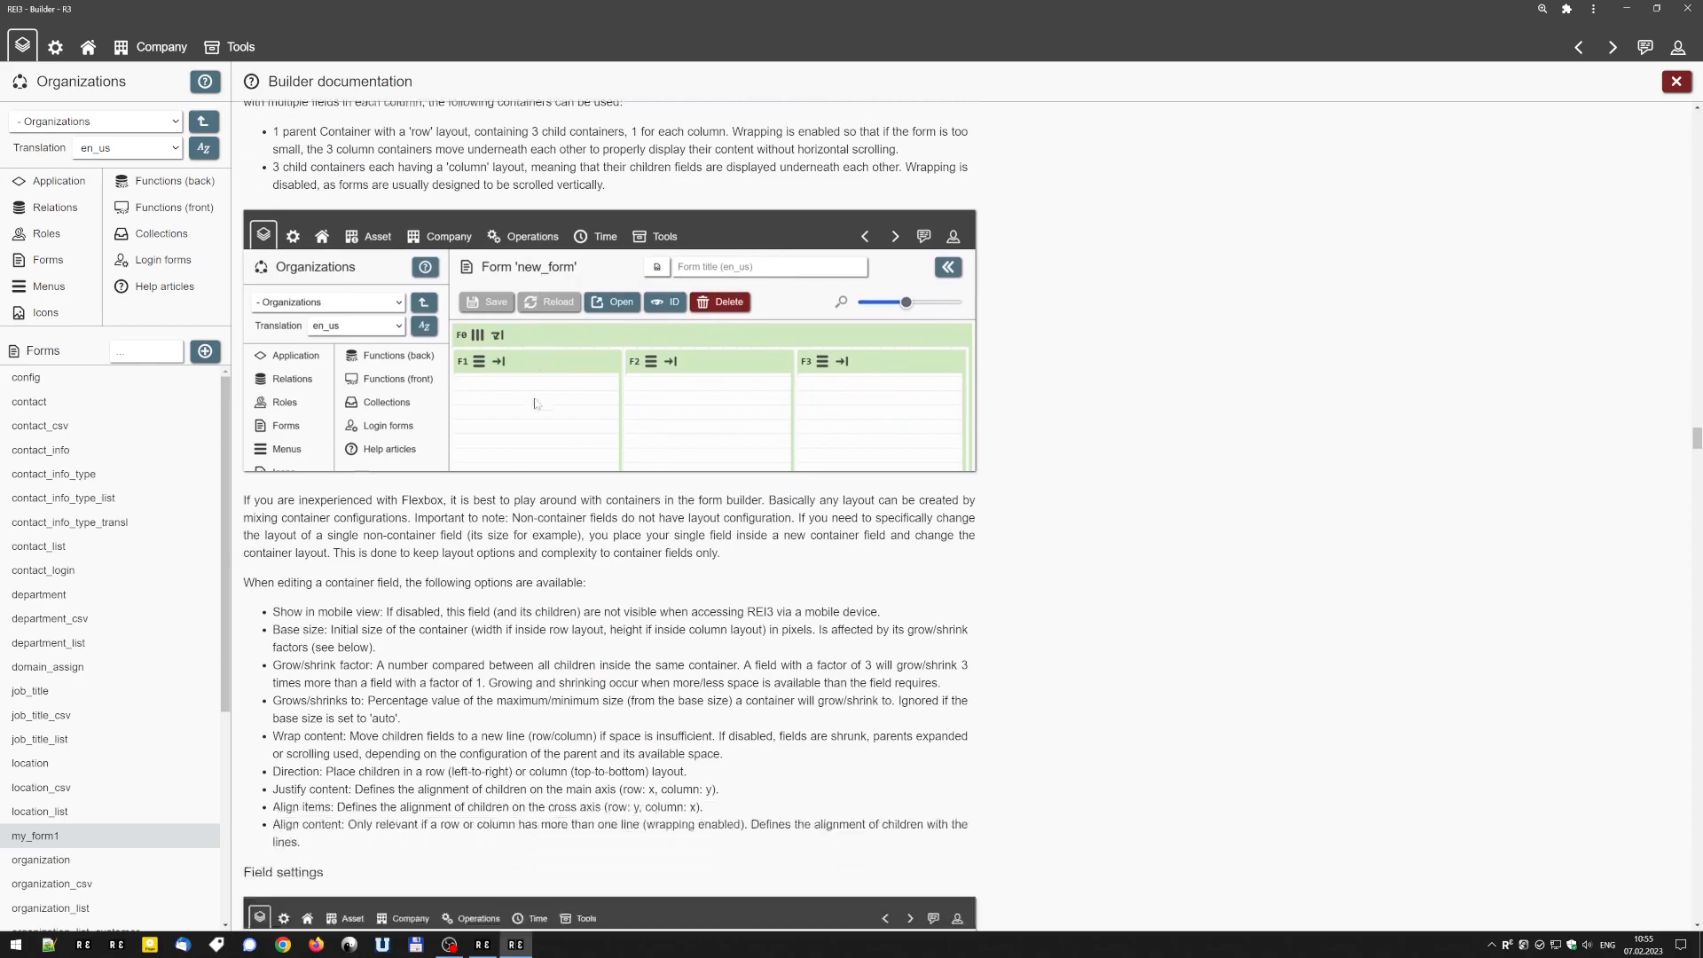
Read the Field settings section on field states, display options and default values, and close the documentation.
{"action": "scroll", "coordinate": [536, 396], "scroll_direction": "down", "scroll_amount": 3}
{"action": "scroll", "coordinate": [536, 395], "scroll_direction": "up", "scroll_amount": 3}
{"action": "scroll", "coordinate": [536, 396], "scroll_direction": "down", "scroll_amount": 2}
{"action": "left_click_drag", "start_coordinate": [290, 367], "coordinate": [522, 474]}
{"action": "left_click", "coordinate": [522, 474]}
{"action": "scroll", "coordinate": [523, 474], "scroll_direction": "down", "scroll_amount": 4}
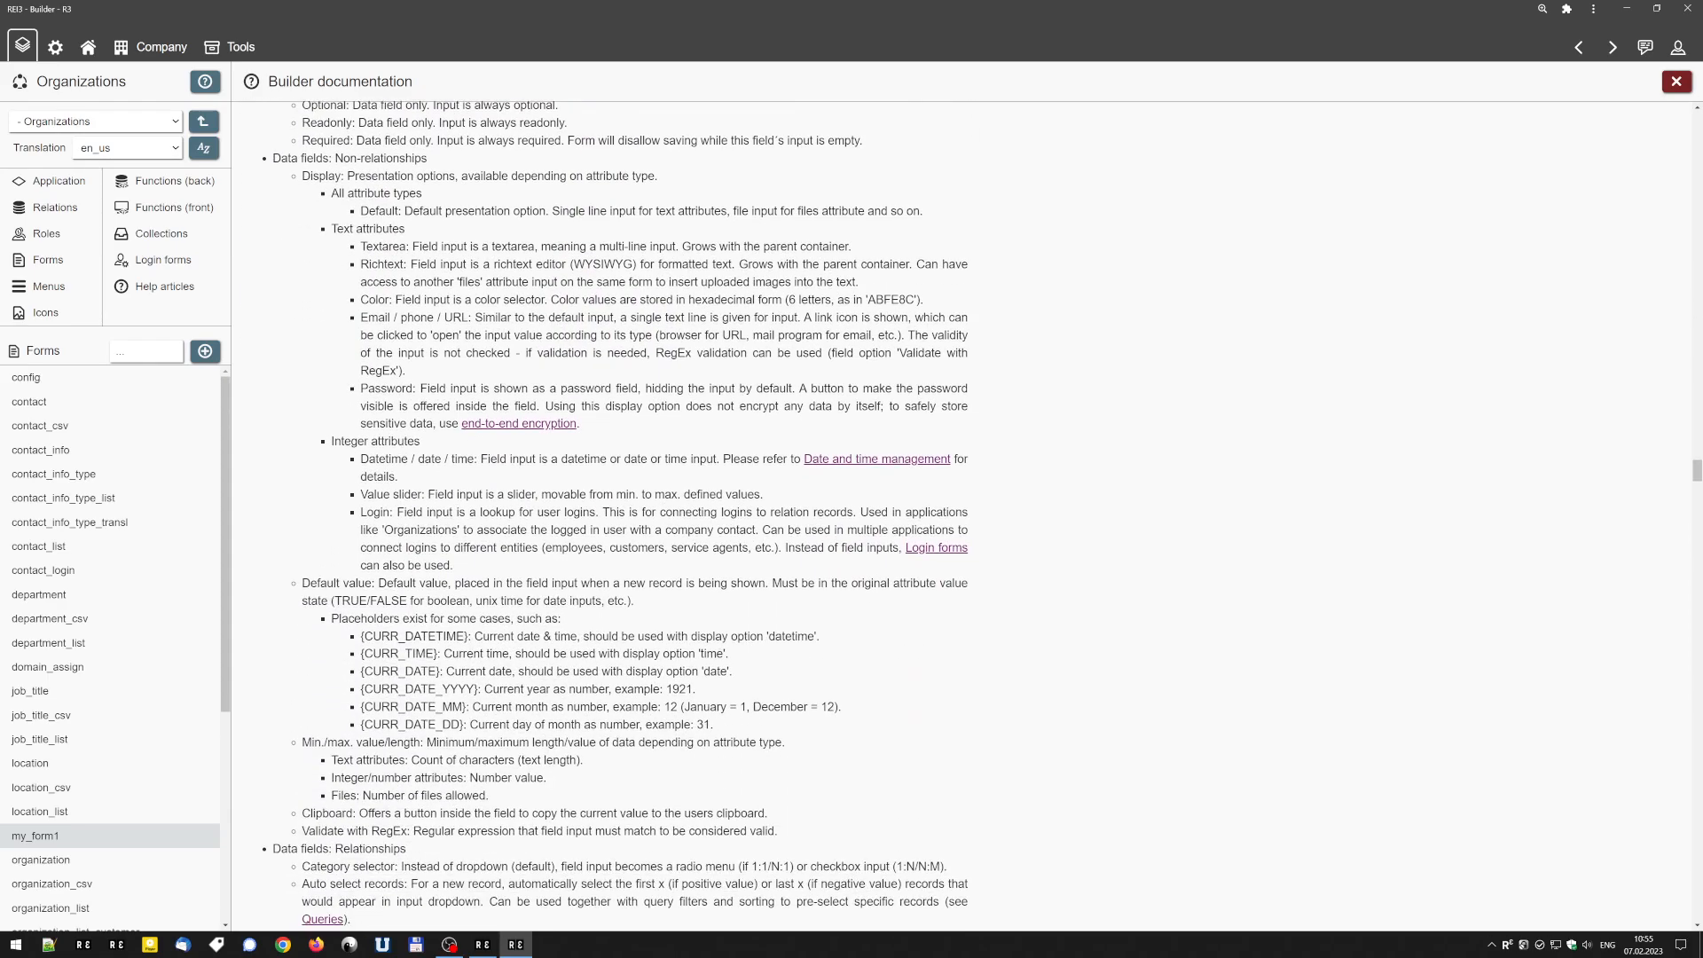
{"action": "scroll", "coordinate": [484, 569], "scroll_direction": "down", "scroll_amount": 6}
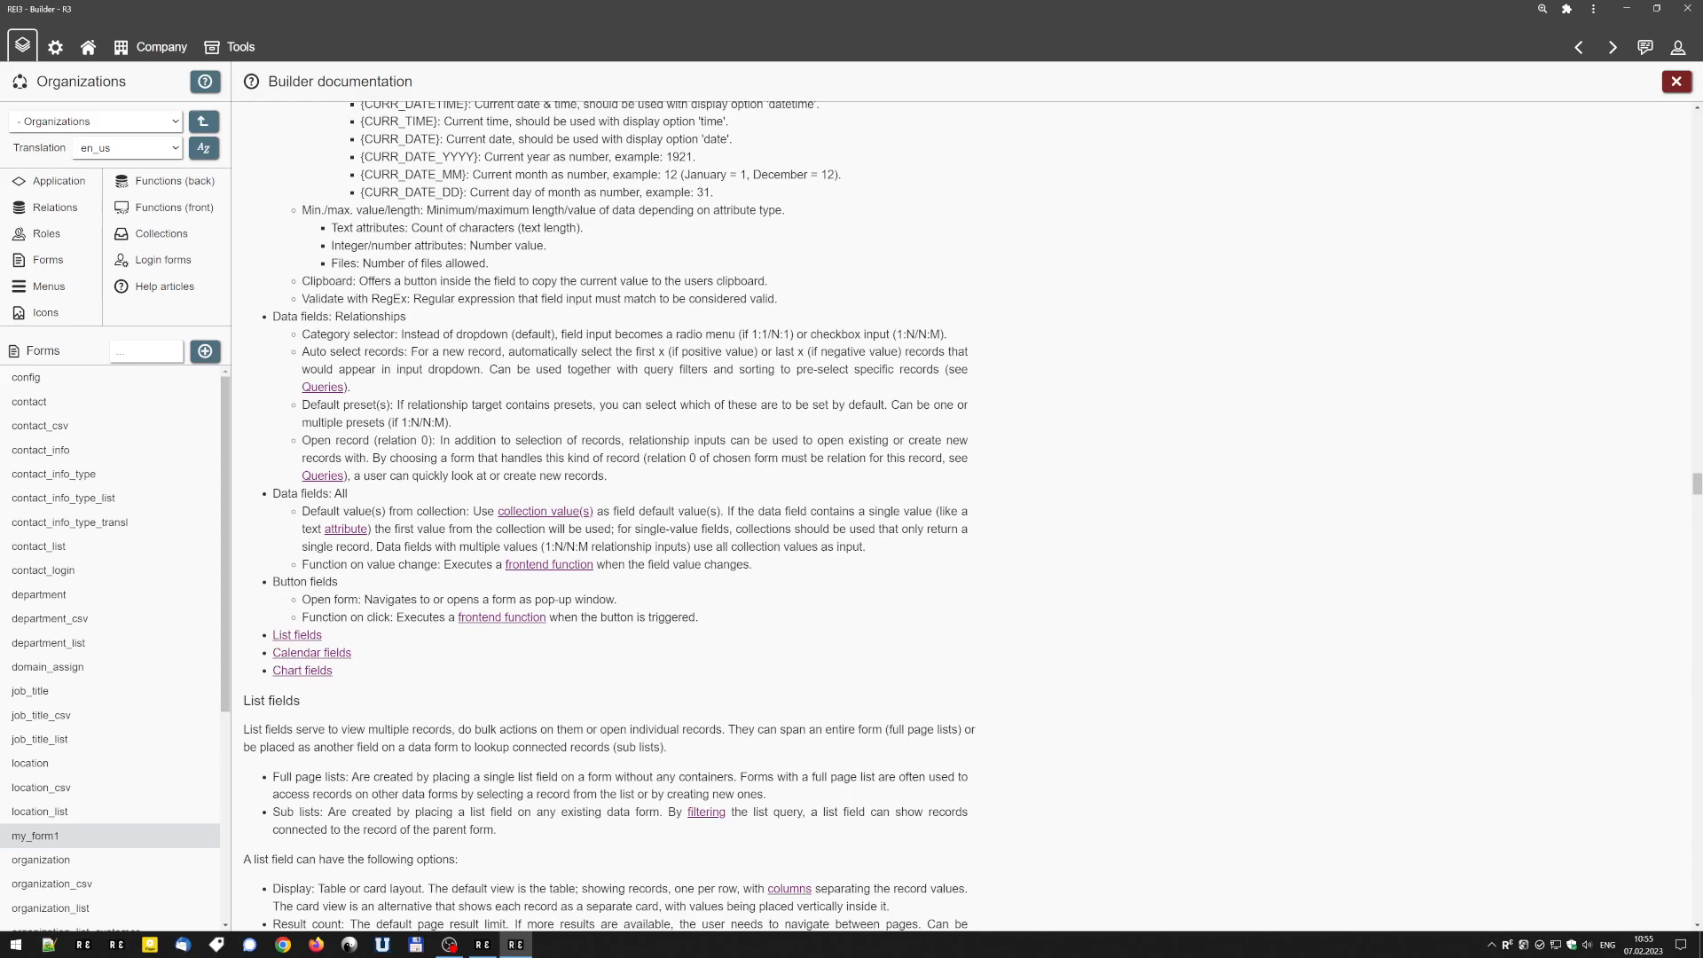
{"action": "scroll", "coordinate": [1519, 190], "scroll_direction": "up", "scroll_amount": 15}
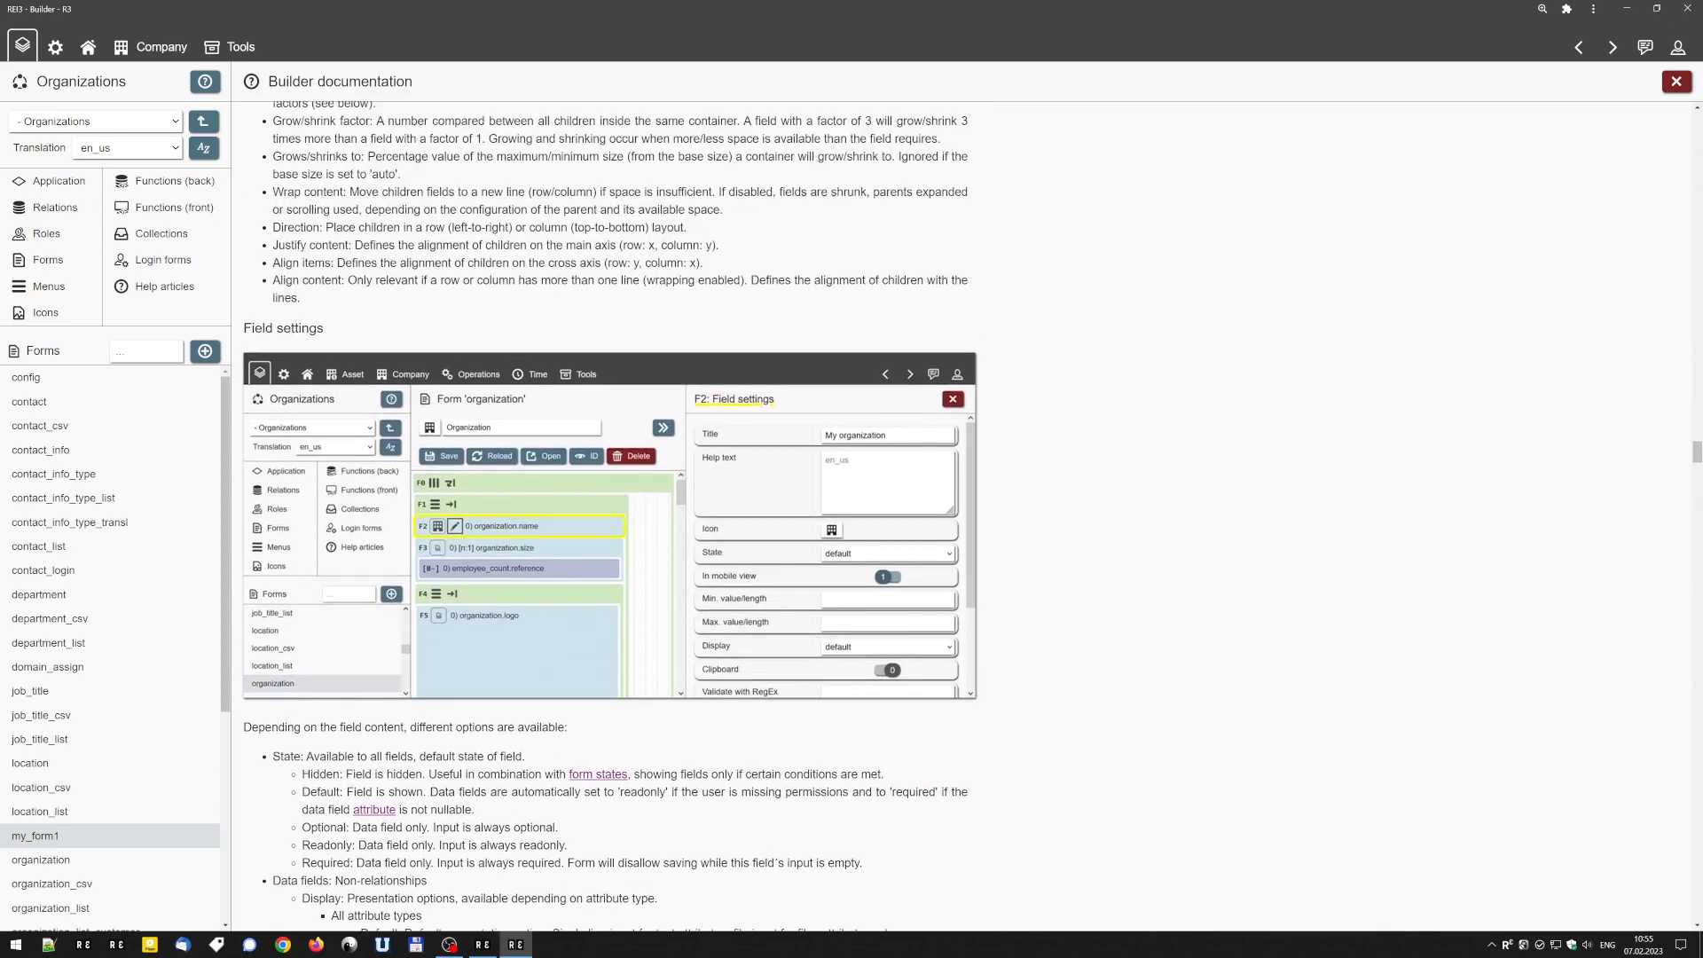
{"action": "left_click", "coordinate": [1676, 81]}
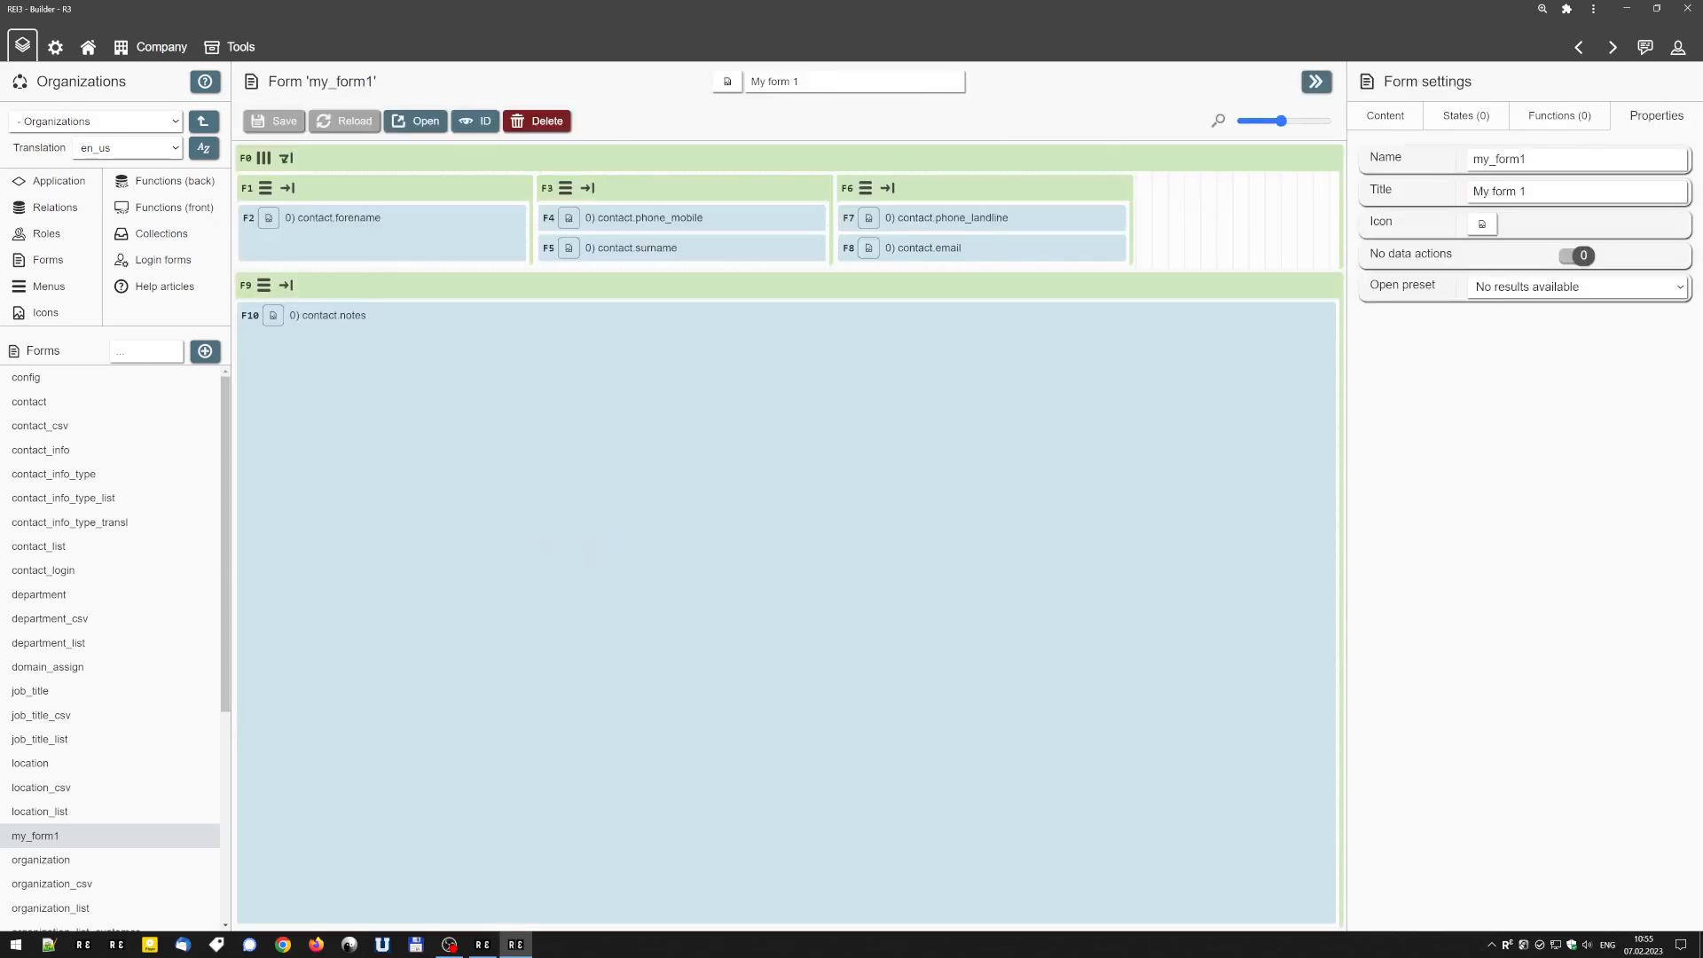